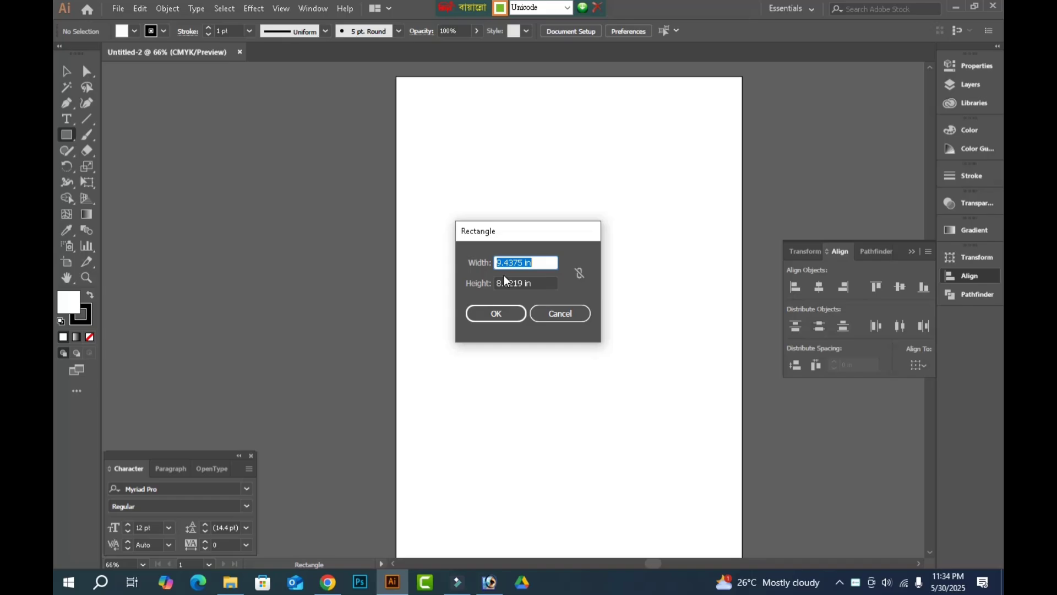
Create a rectangle 6 in wide and 3 in high on the artboard.
type("6")
key("Tab")
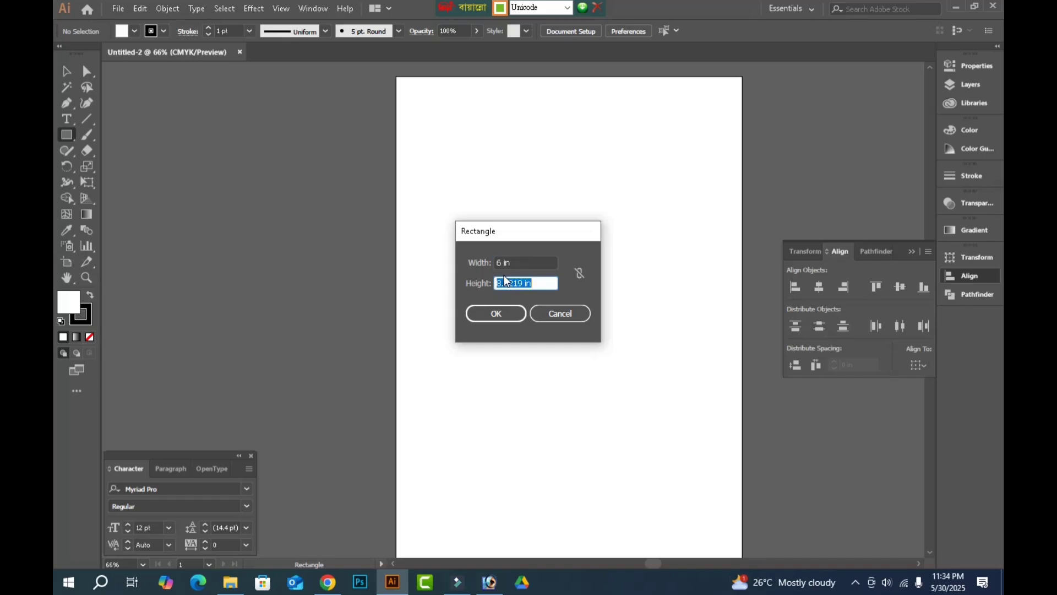
type("3")
key("Return")
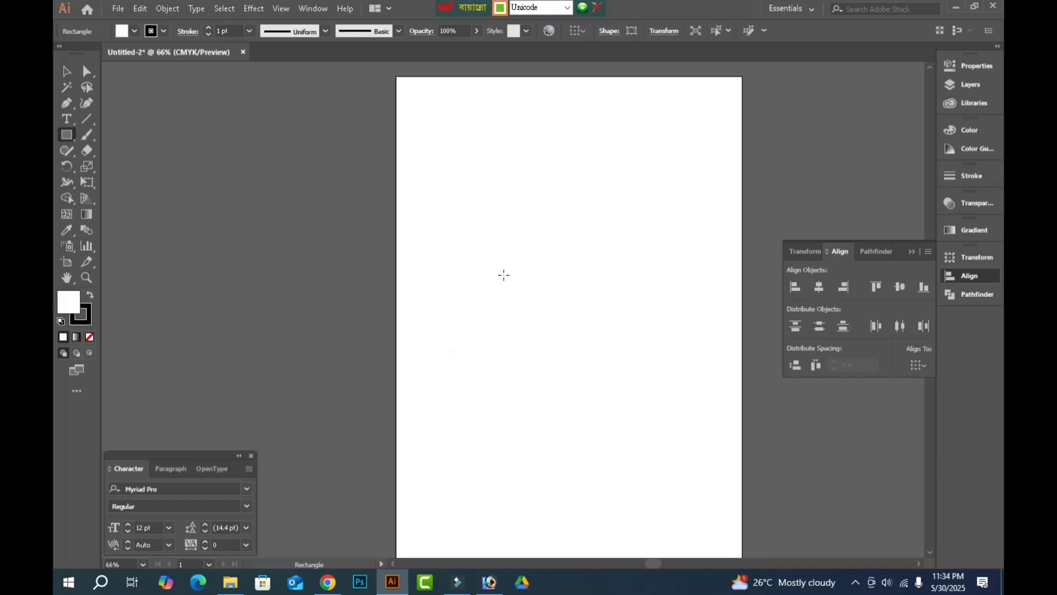
Fit the artboard to the selected rectangle and fit it in the window.
left_click(68, 73)
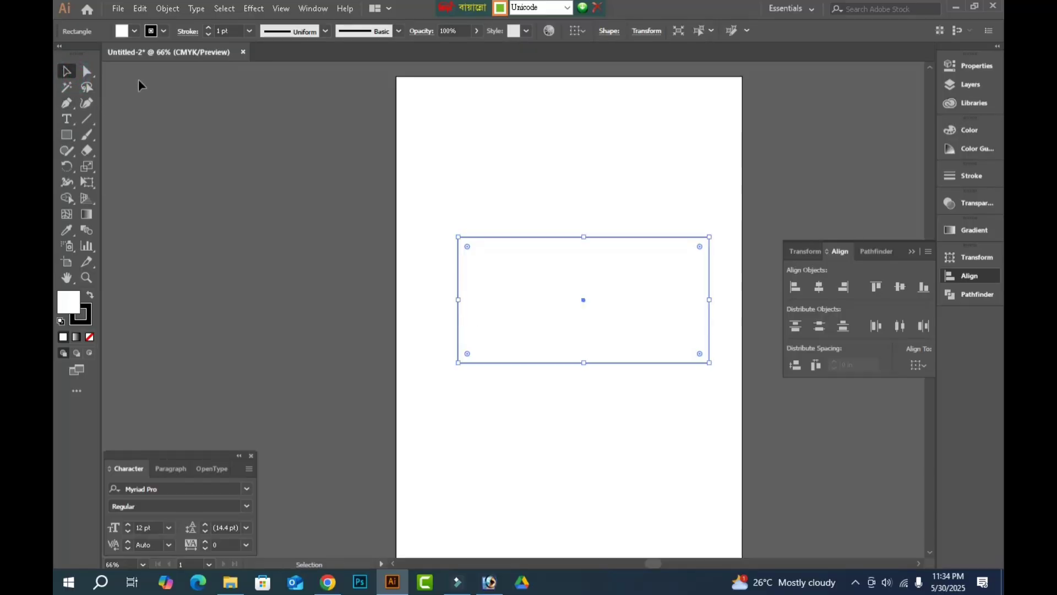
left_click(168, 8)
mouse_move(228, 374)
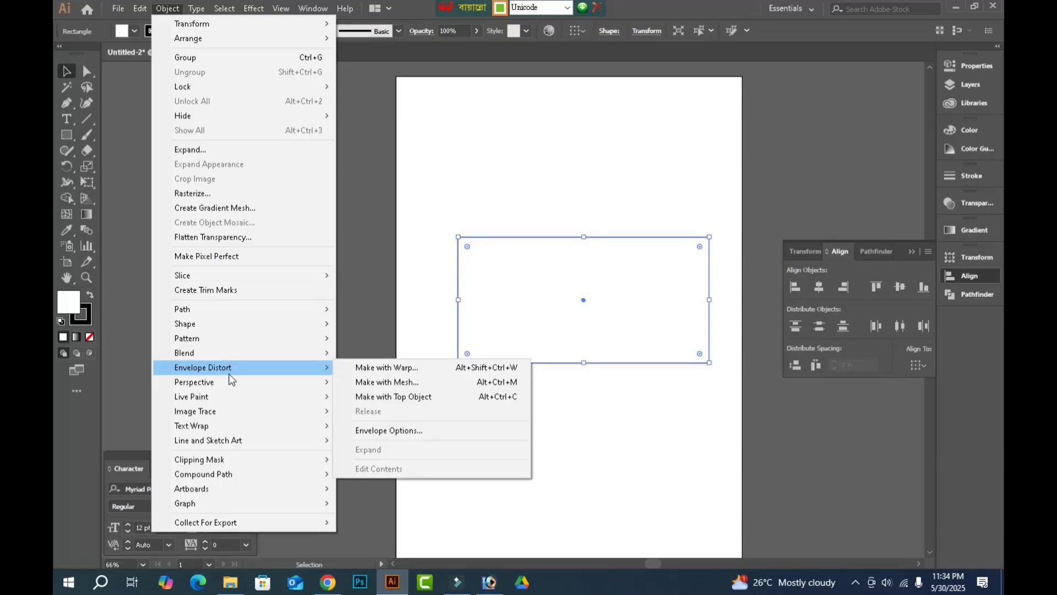
mouse_move(219, 488)
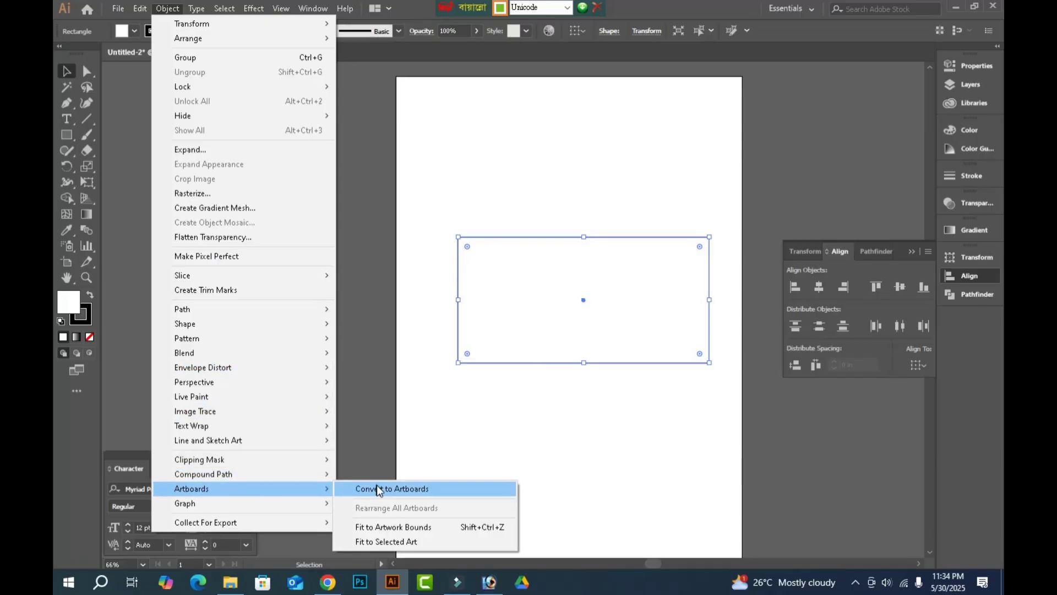
left_click(417, 540)
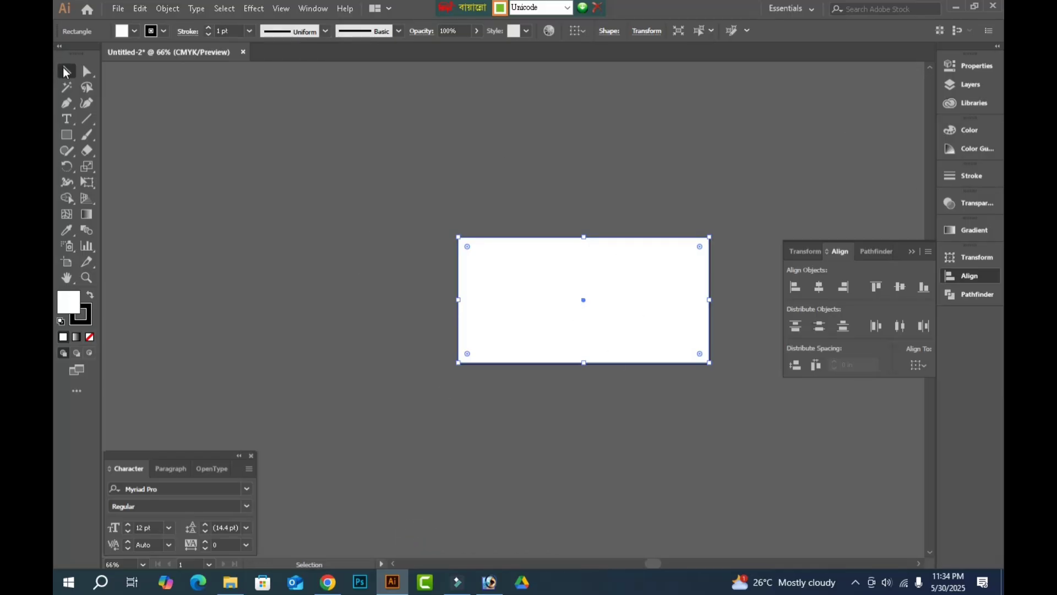
key("ctrl+0")
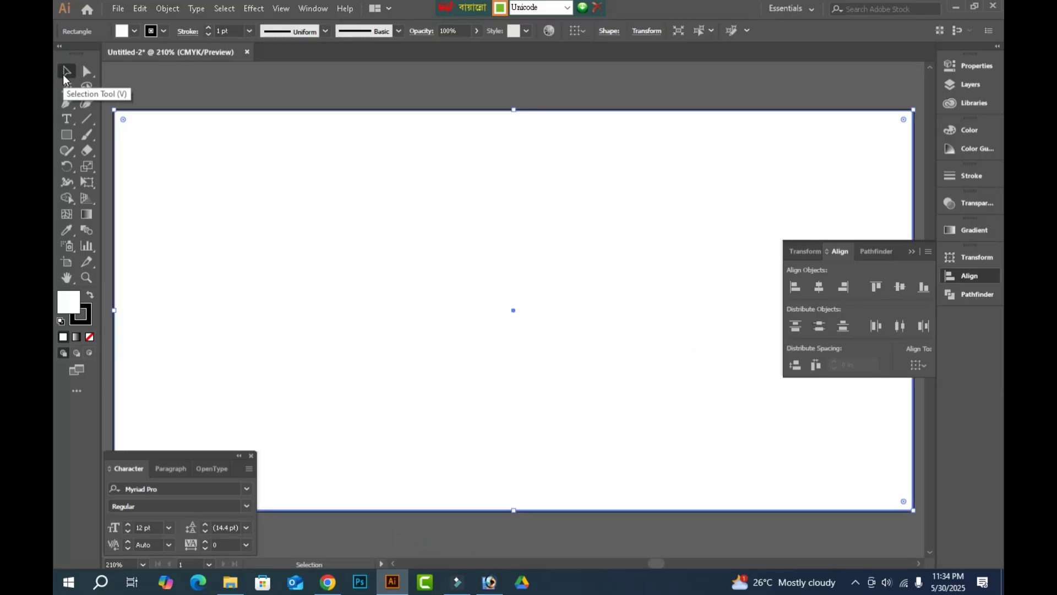
left_click(169, 489)
type("হক")
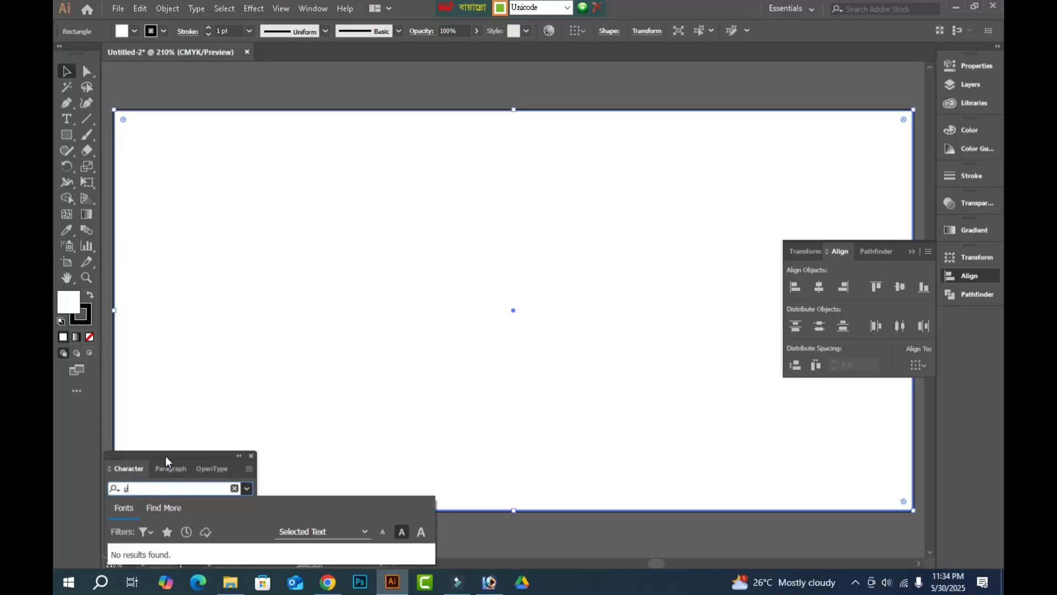
key("BackSpace")
key("BackSpace")
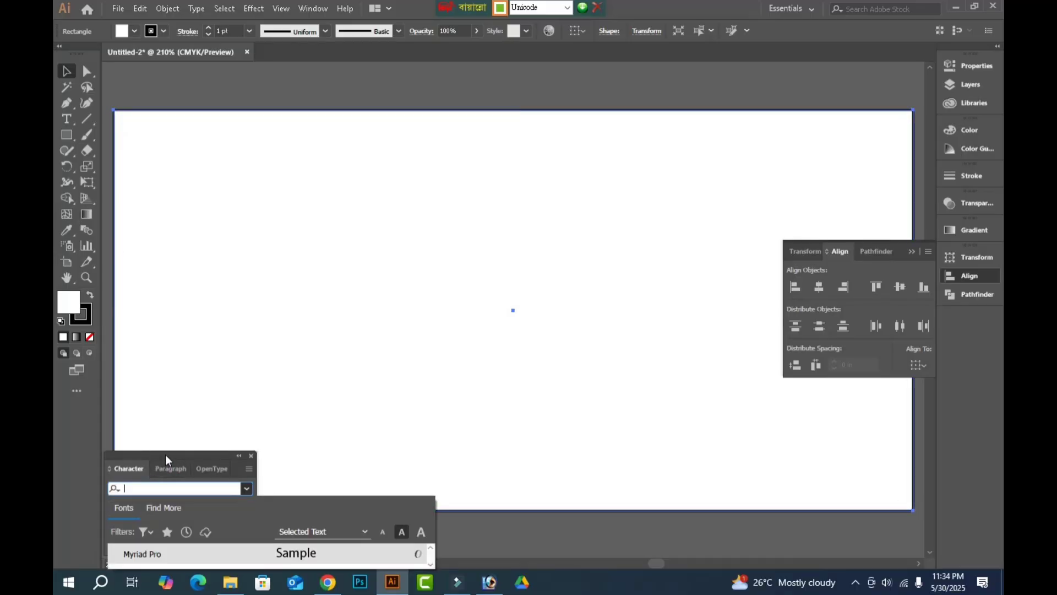
key("ctrl+alt+v")
type("yRU")
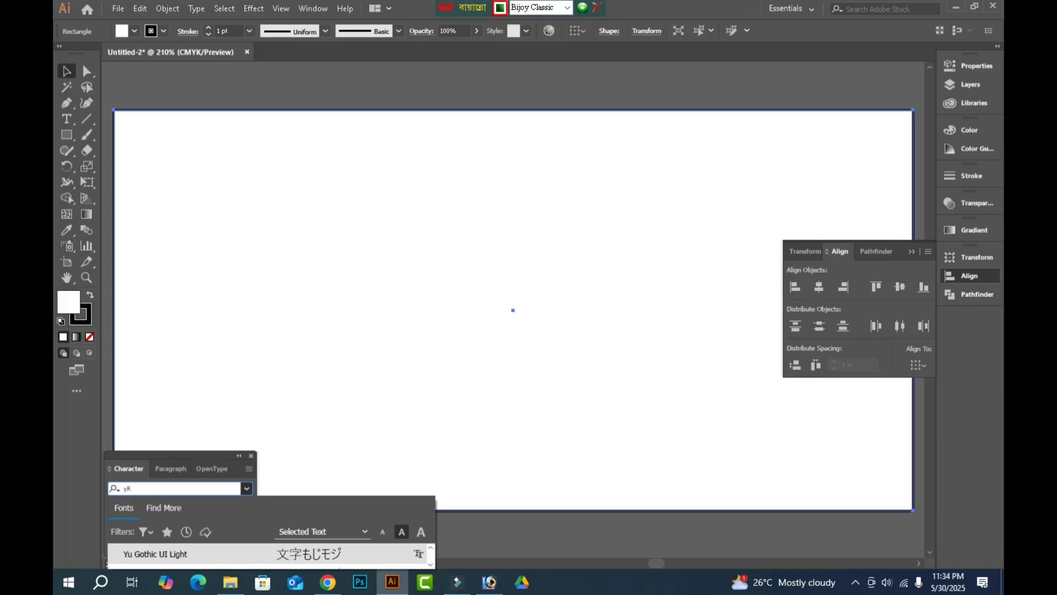
key("BackSpace")
key("BackSpace")
key("BackSpace")
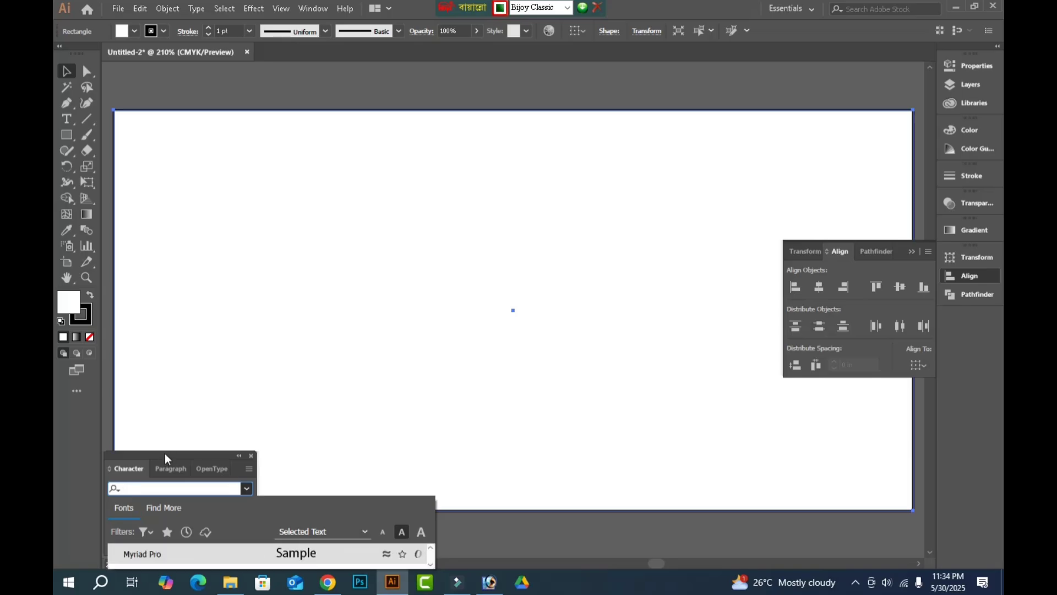
Switch the keyboard input to English, search the fonts for "sut" and set the font to SutonnyMJ Bold.
key("ctrl+alt+b")
type("sut")
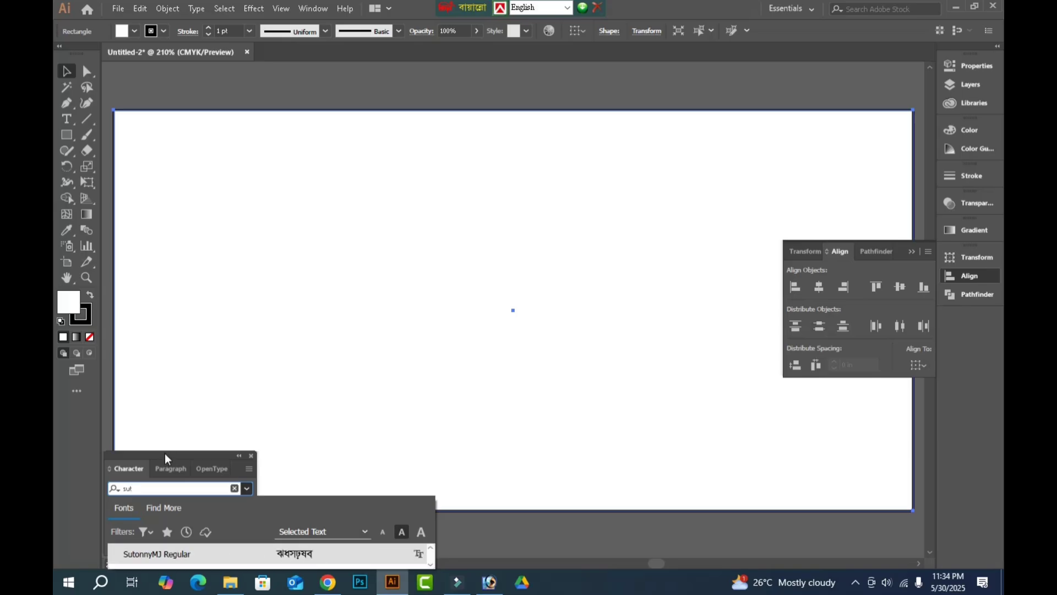
key("Down")
key("Down")
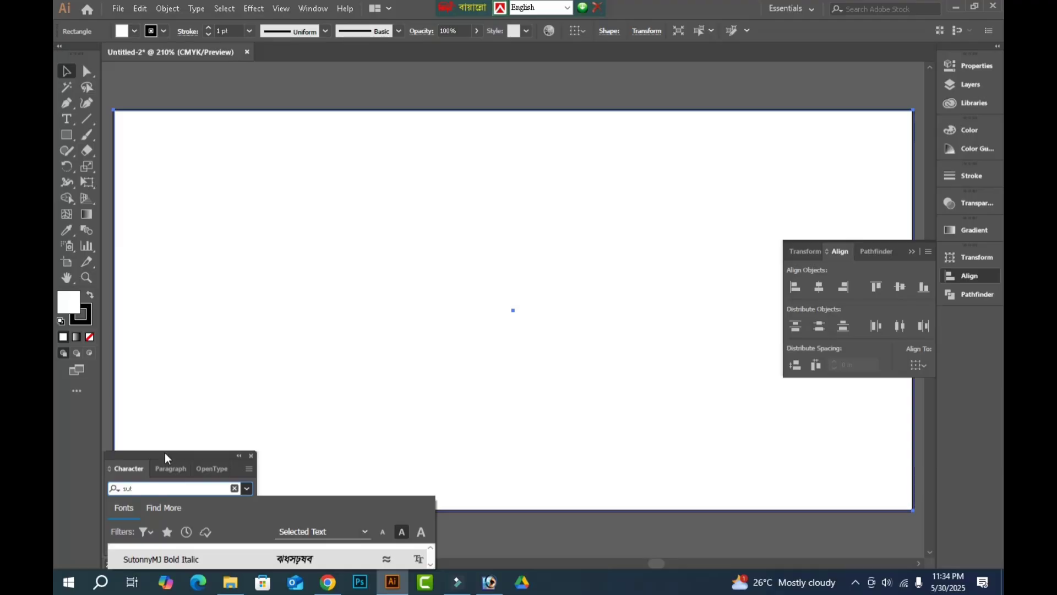
key("Up")
key("Return")
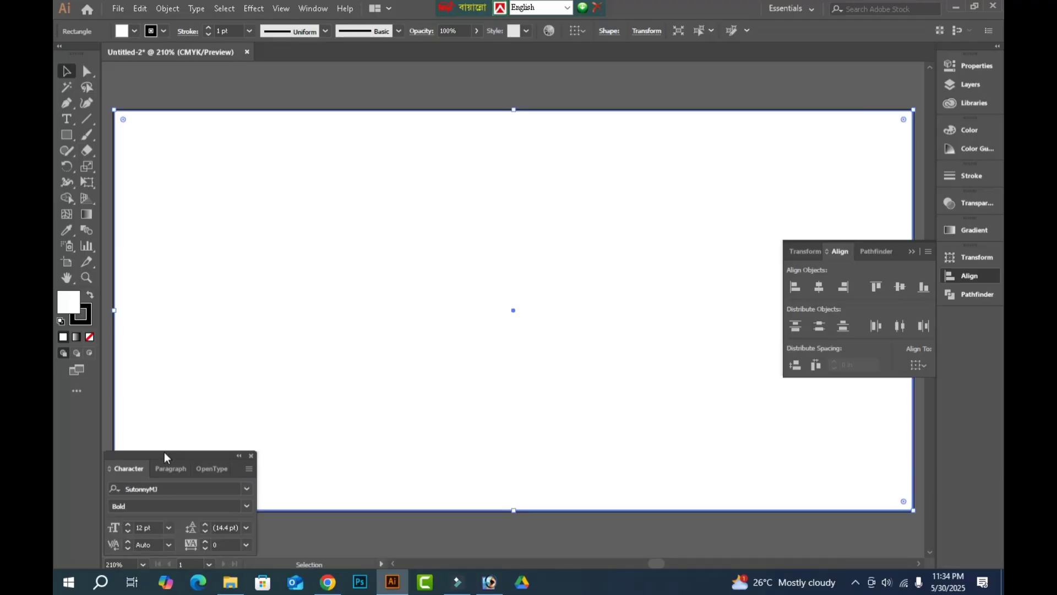
Place a text object near the artboard's upper centre, select its placeholder text and switch the keyboard input to Bijoy Classic.
key("t")
left_click(432, 169)
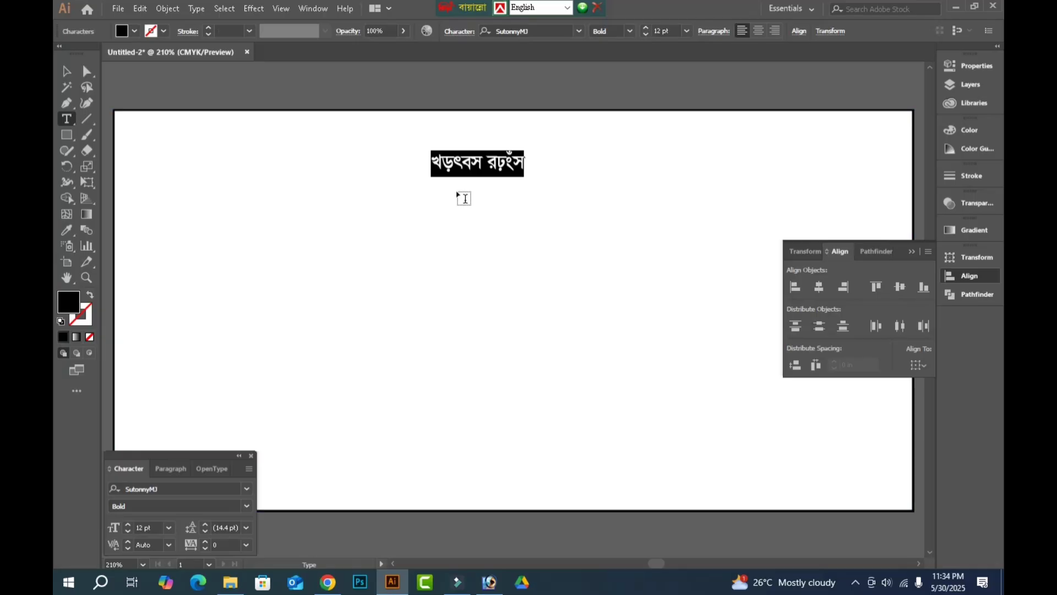
left_click(66, 121)
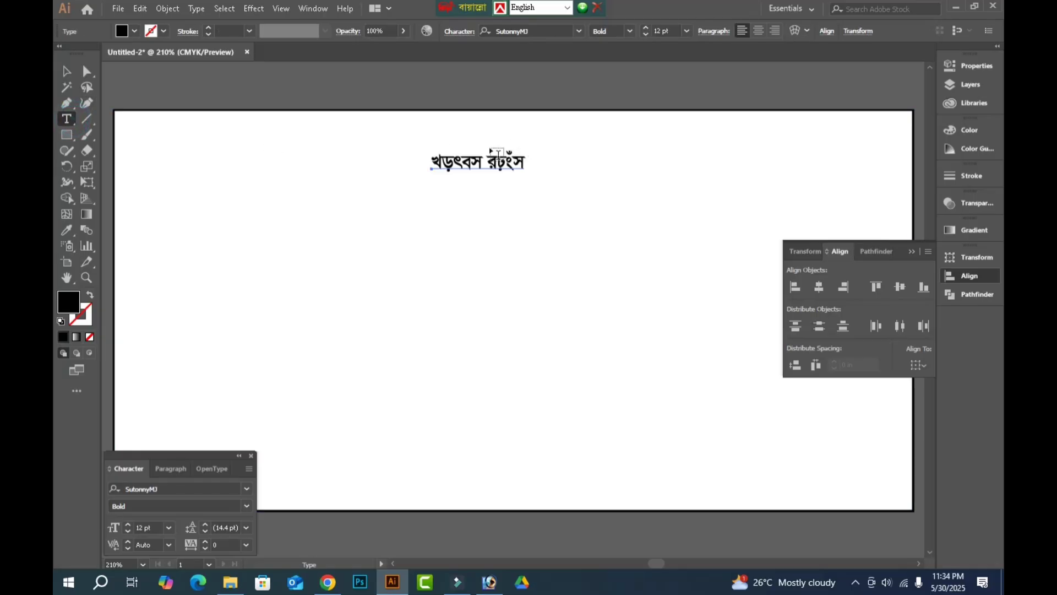
triple_click(448, 163)
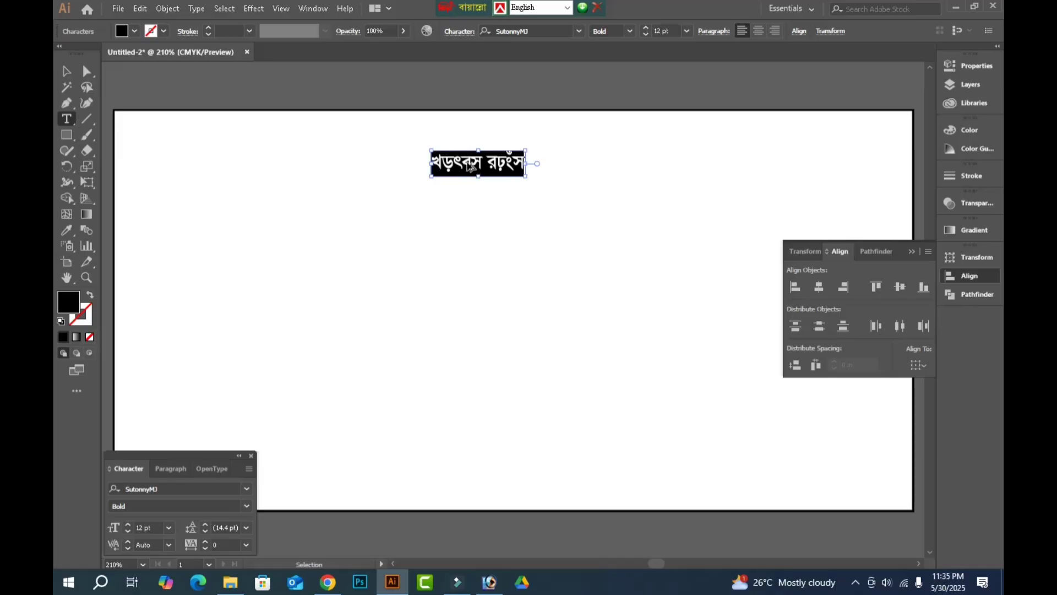
key("ctrl+alt+b")
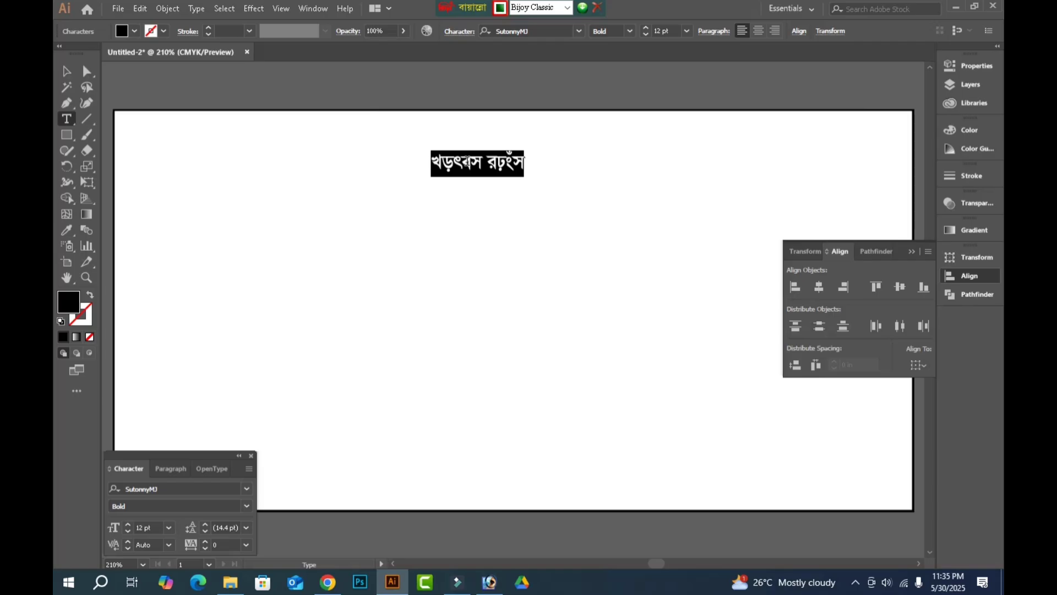
Replace the placeholder text with the heading "বিসমিল্লাহির রাহমানির রাহিম".
type("বিসমিল্")
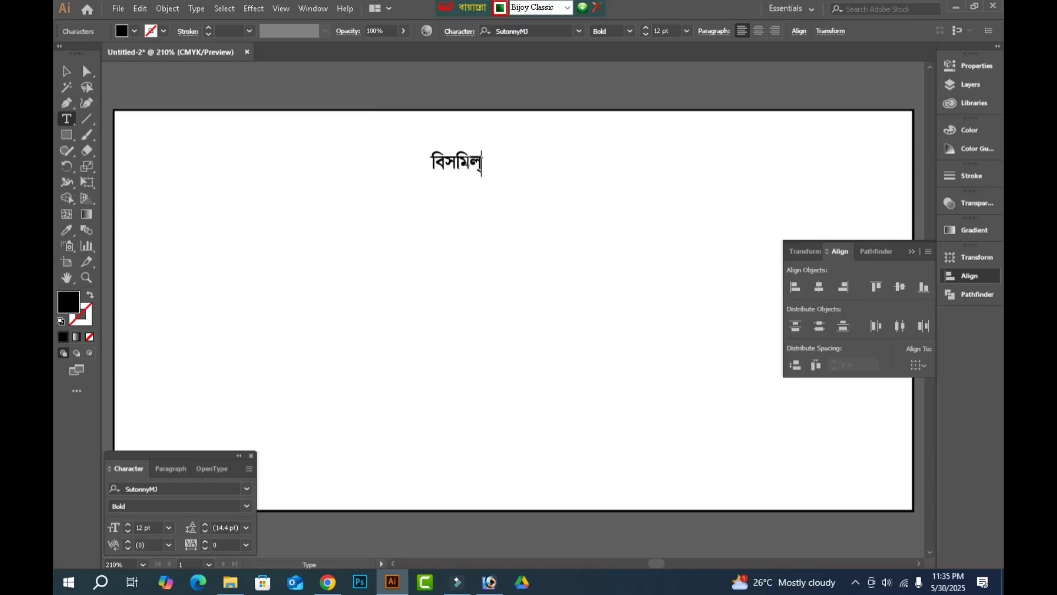
type("লাহির রাহামনির রা")
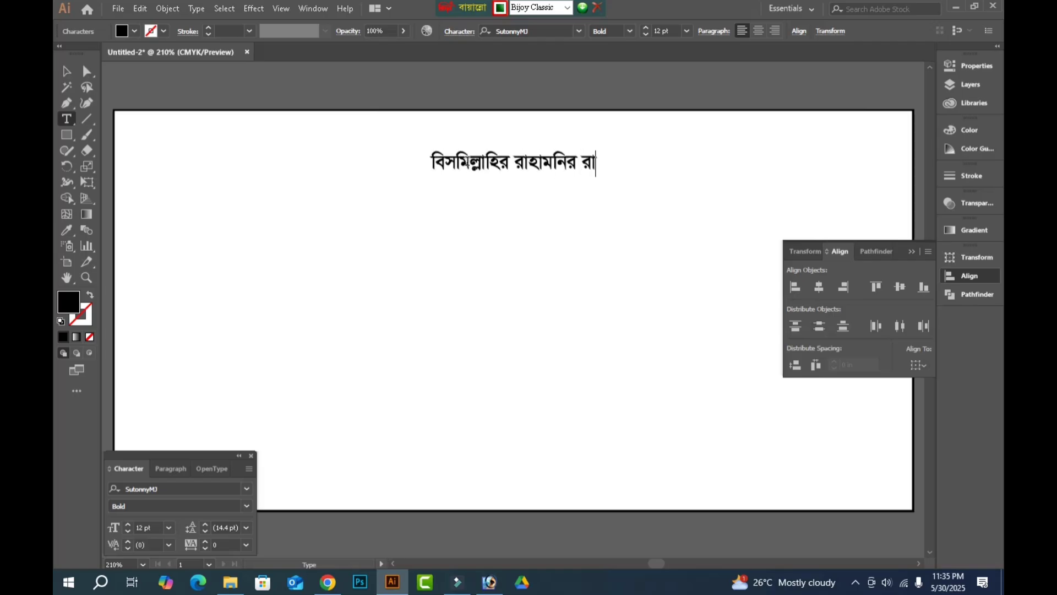
type("হি")
left_click(540, 163)
key("BackSpace")
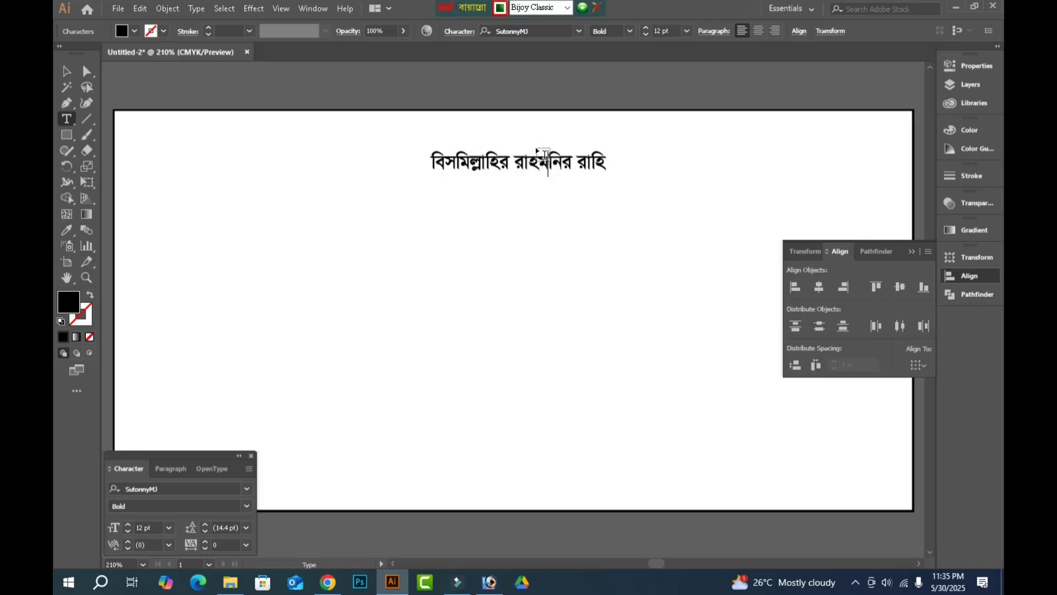
type("া")
key("End")
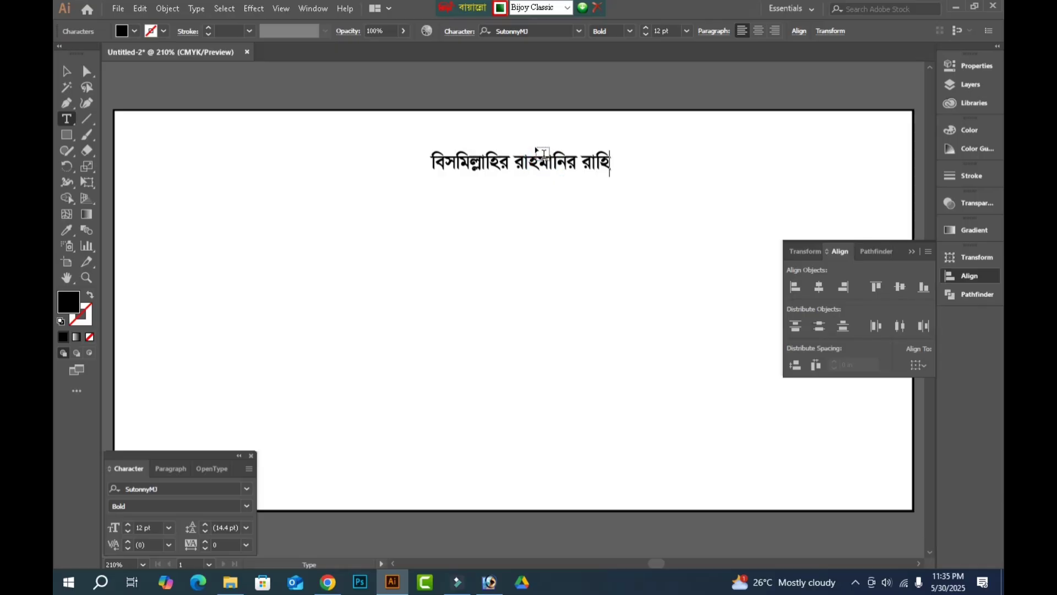
type("ম")
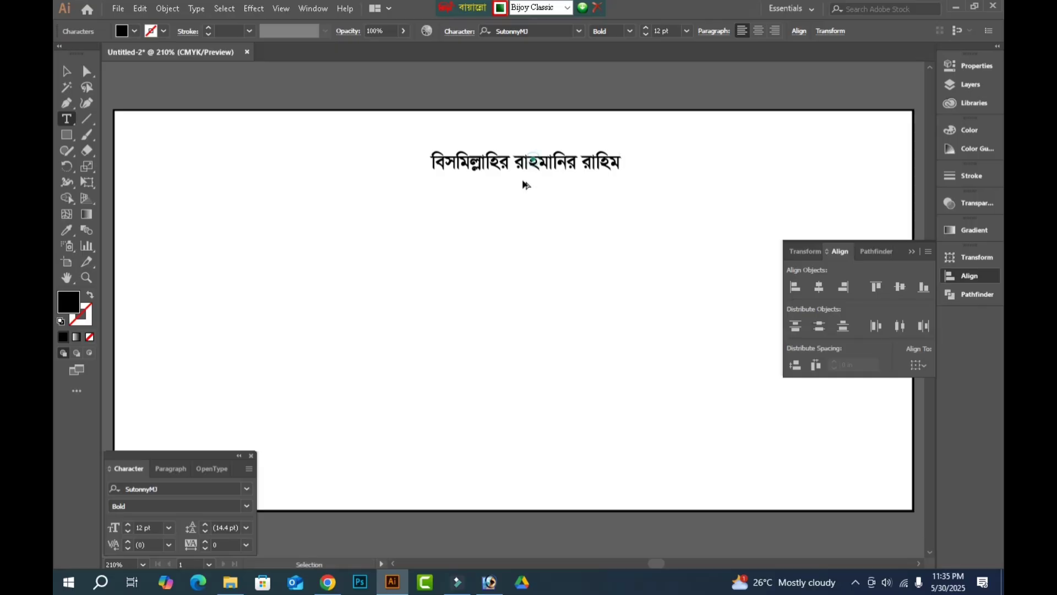
Duplicate the heading just below it and change the copy's text to "বার্ষিক".
left_click_drag(523, 181, 498, 209)
triple_click(498, 209)
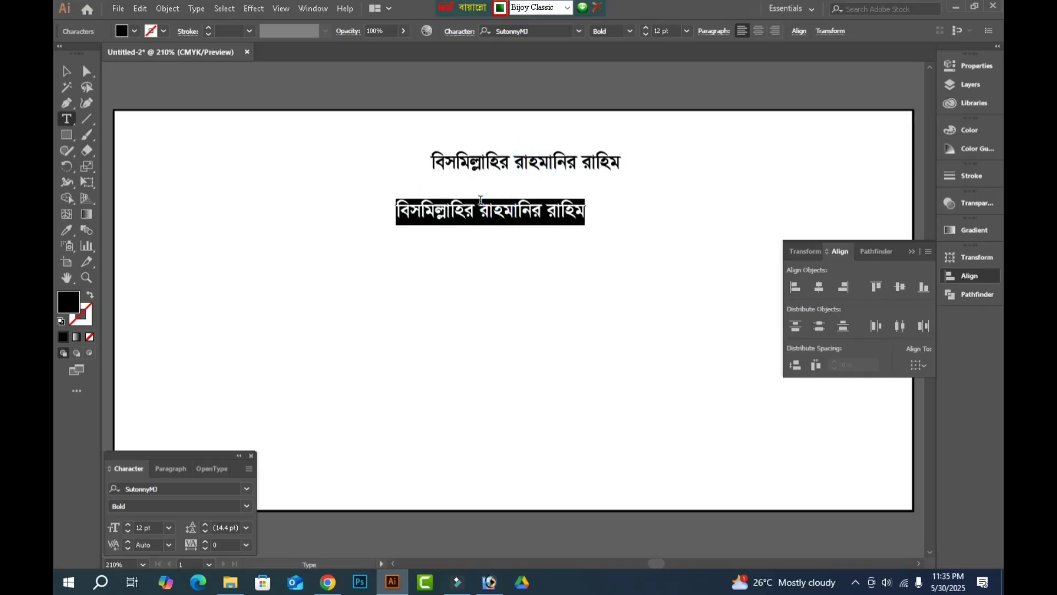
type("বা")
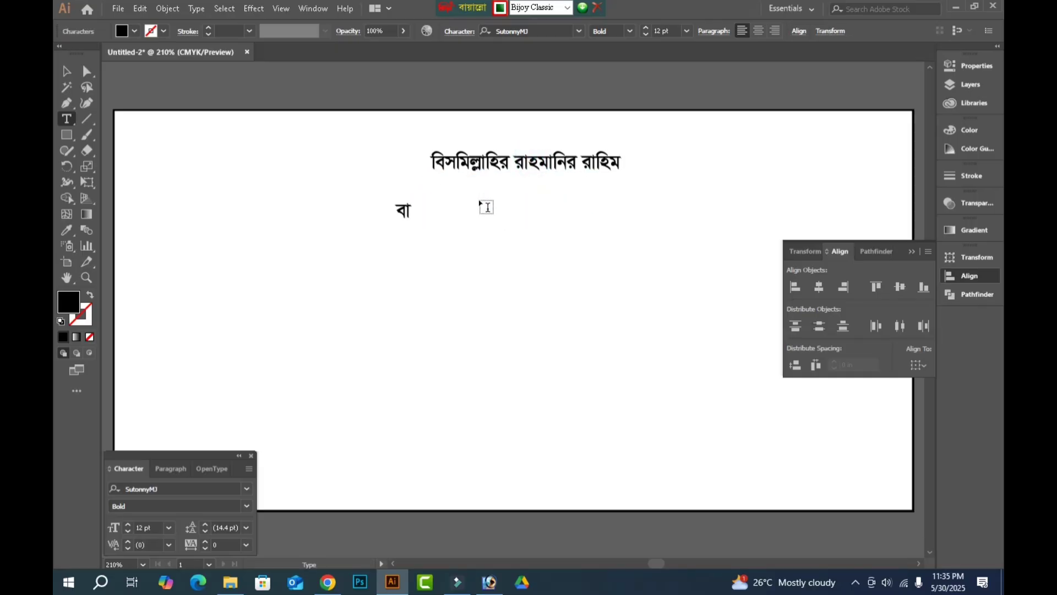
type("র্ষিক")
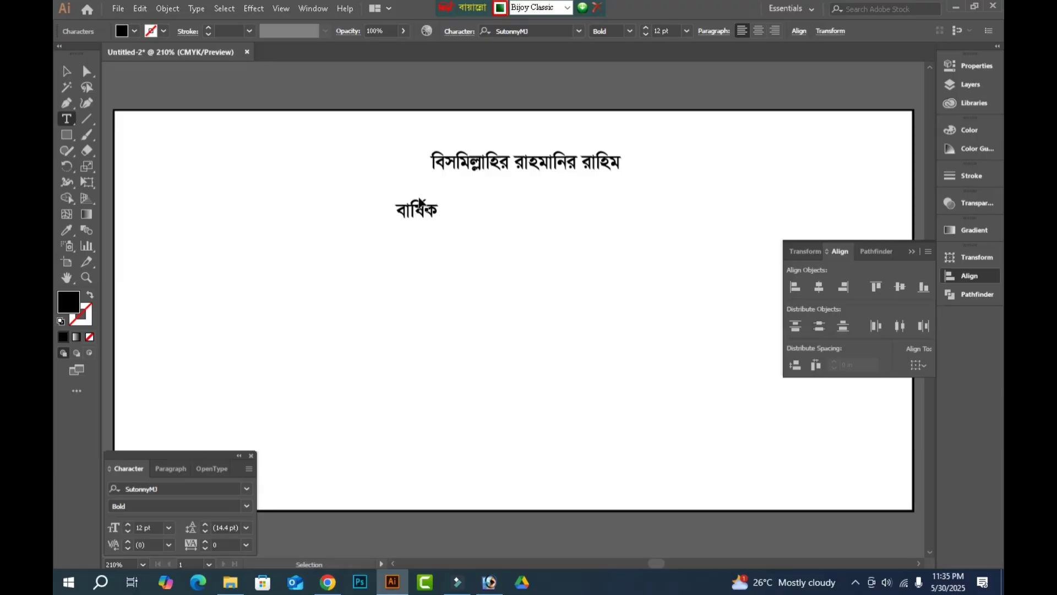
Duplicate the "বার্ষিক" text directly below and change the copy's text to "বনভোজন".
left_click_drag(424, 208, 417, 230)
triple_click(417, 230)
type("বনভেঅজ")
key("BackSpace")
key("BackSpace")
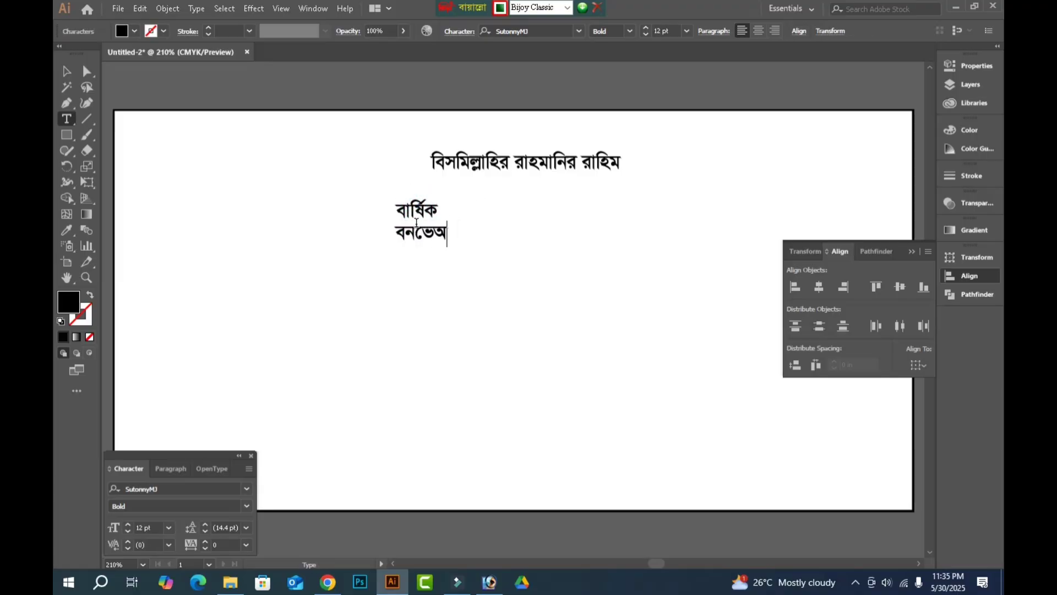
type("াজন")
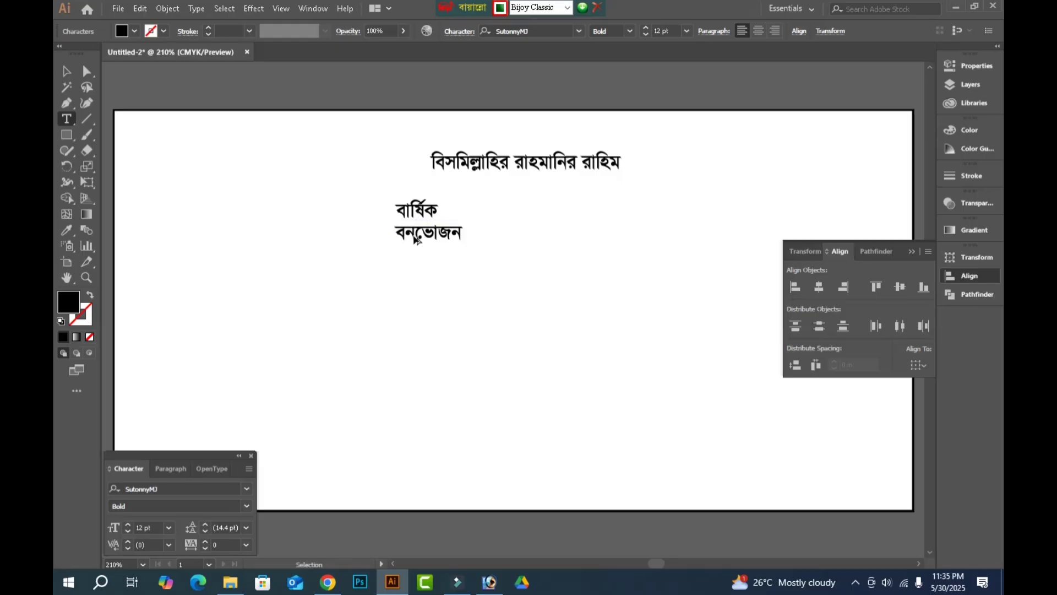
Duplicate the "বনভোজন" text directly below and change the copy's text to "২০২৫".
left_click_drag(407, 237, 413, 263)
double_click(413, 263)
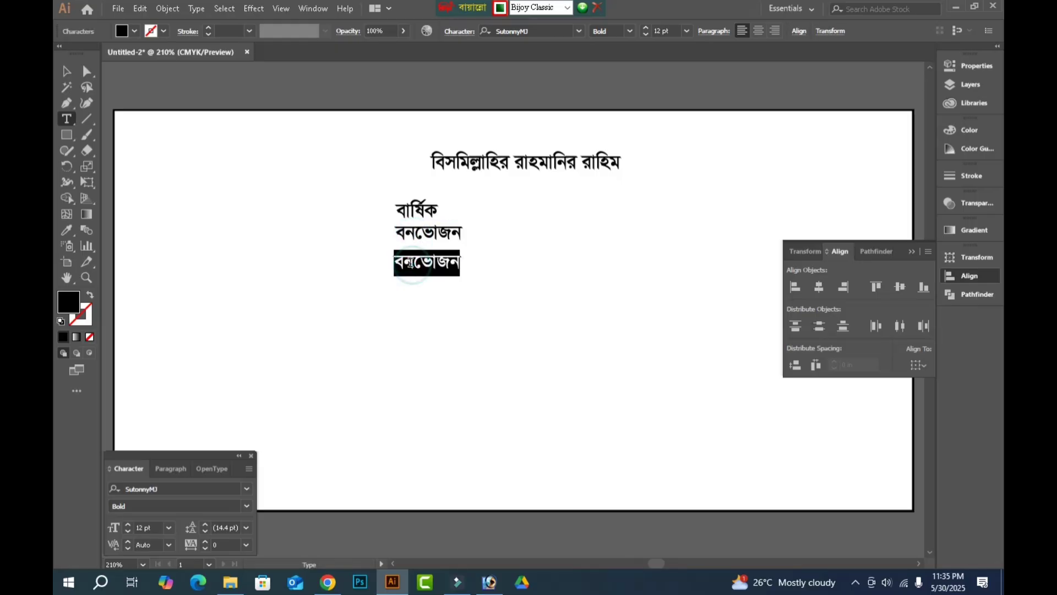
type("২০২৫")
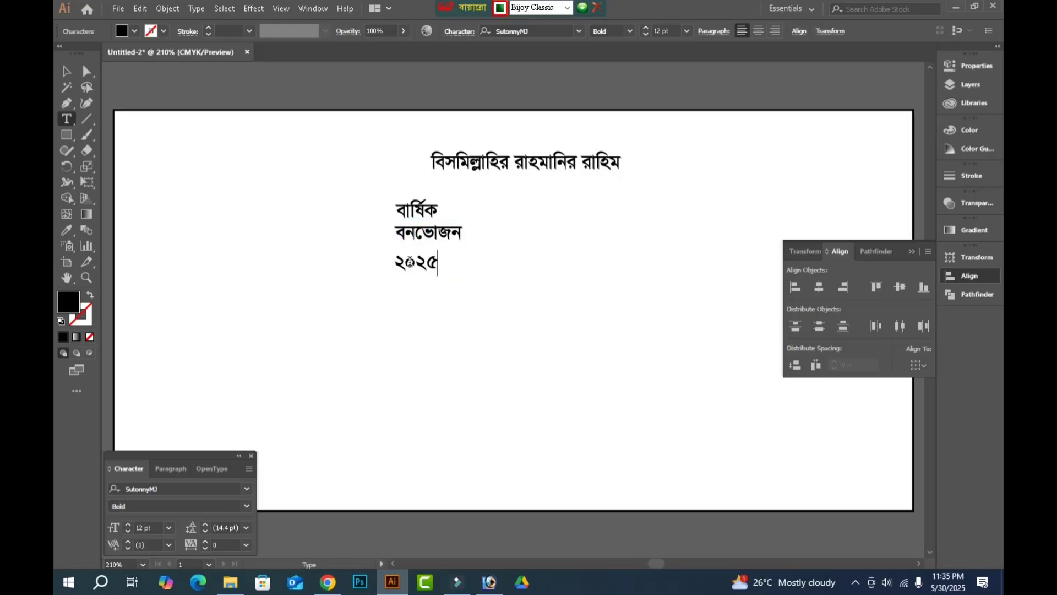
Duplicate the "২০২৫" text below it and change the copy to the venue line "স্থান: বঙ্গবন্ধু সাফারী পার্ক".
left_click_drag(416, 266, 423, 304)
double_click(423, 303)
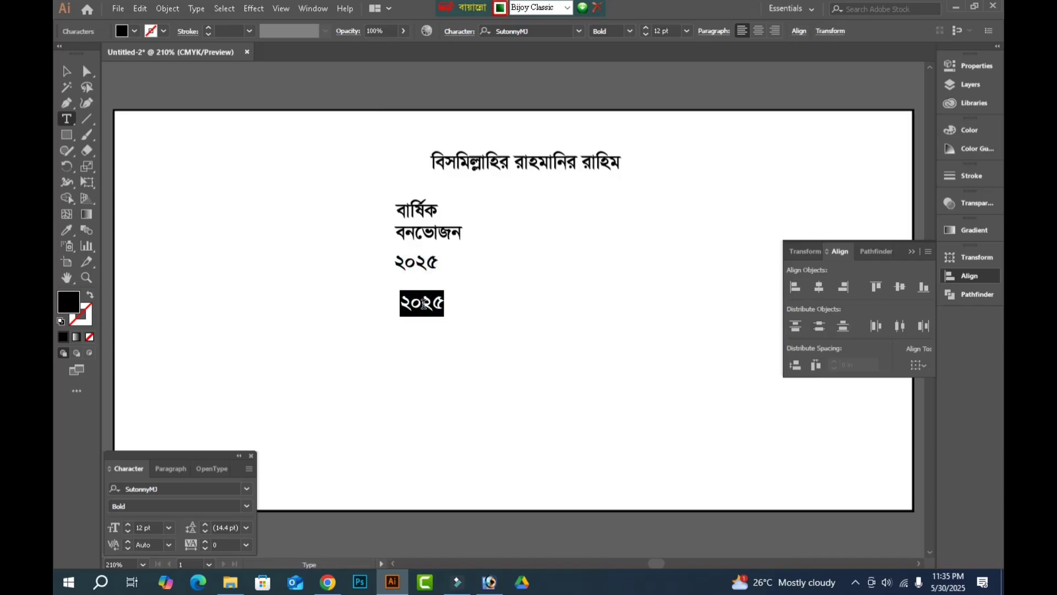
type("স্থান:")
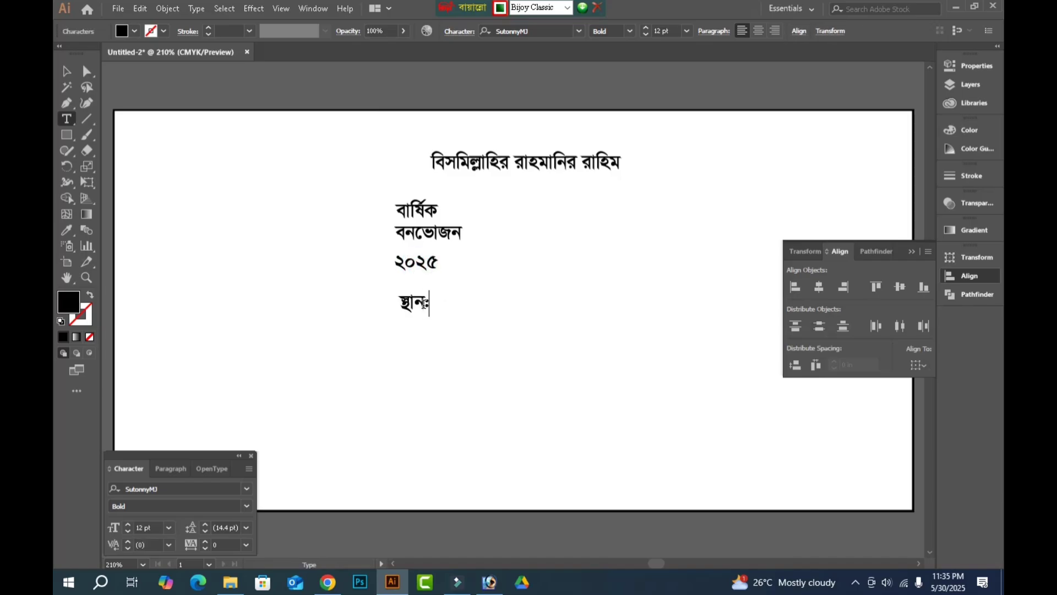
type(" বন")
key("BackSpace")
type("ঙ্গবন্ধু সা")
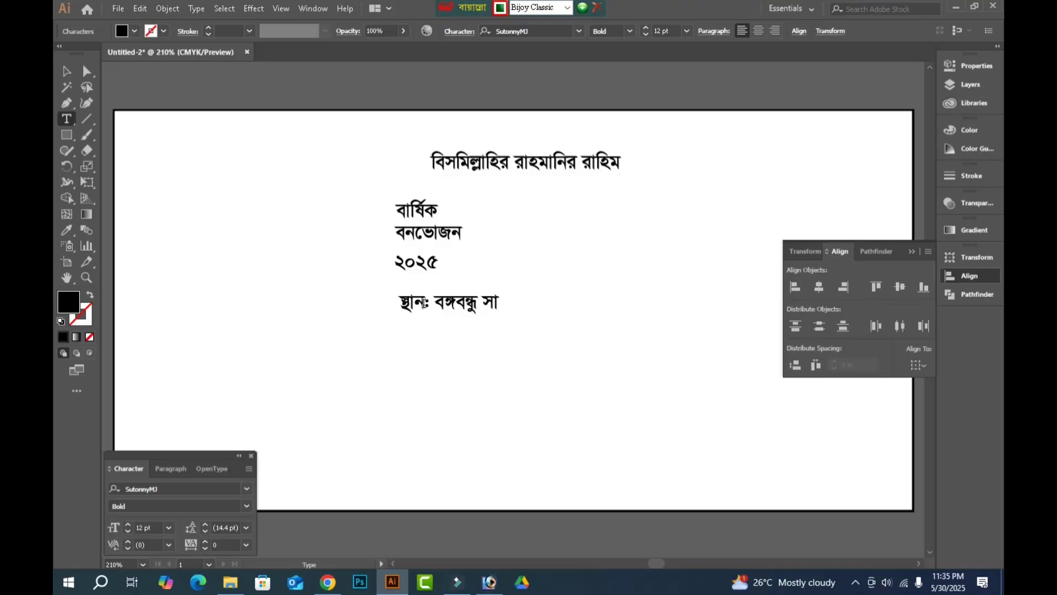
type("ফারি")
key("BackSpace")
key("BackSpace")
key("BackSpace")
type("রী পা")
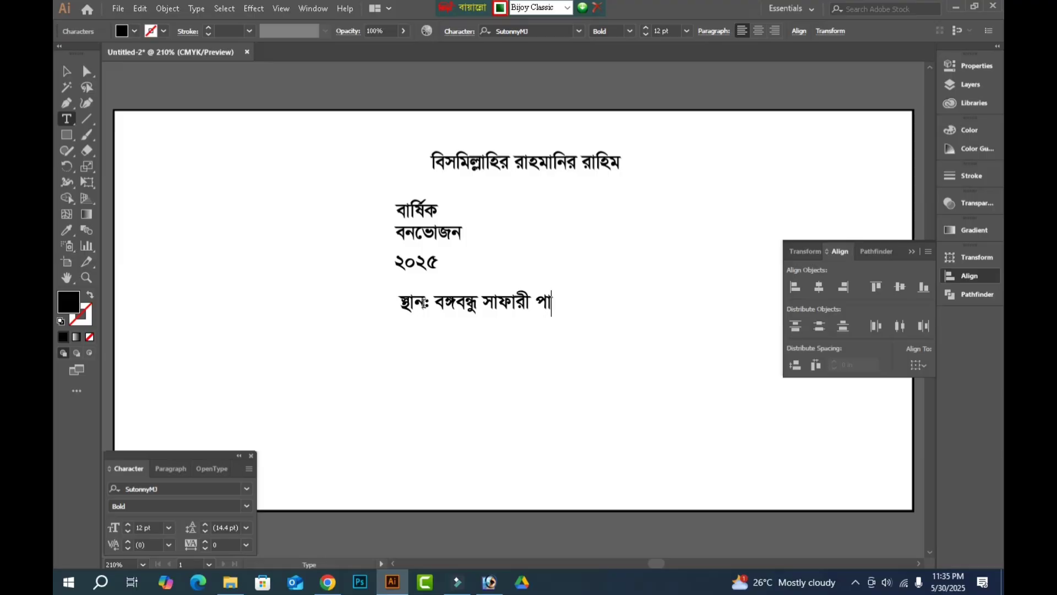
type("র্ক, গাজীপ")
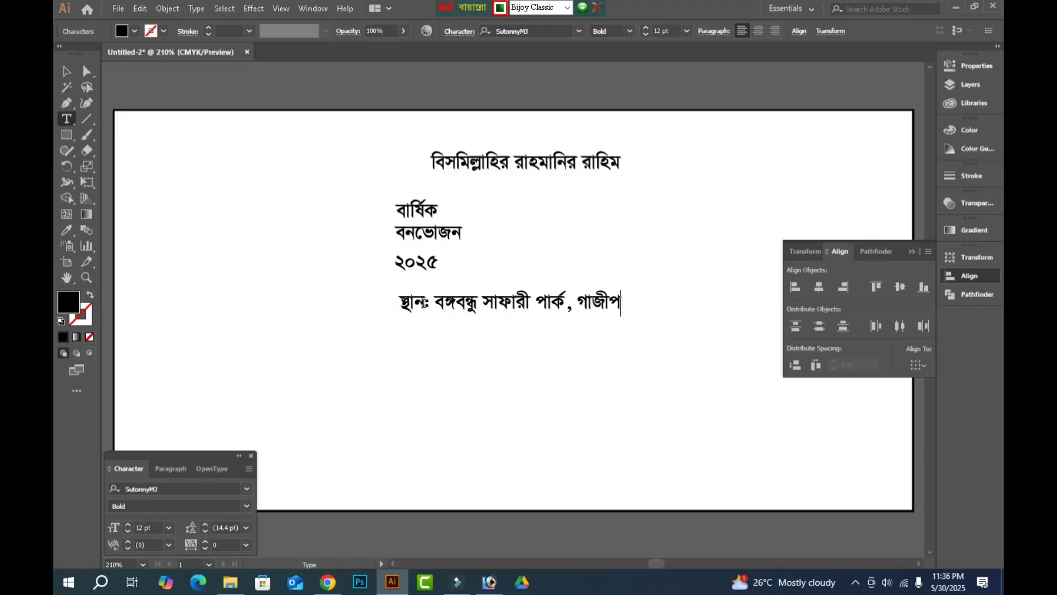
Extend the venue line after "পার্ক" with ", গাজীপুর।".
type("ুর ।")
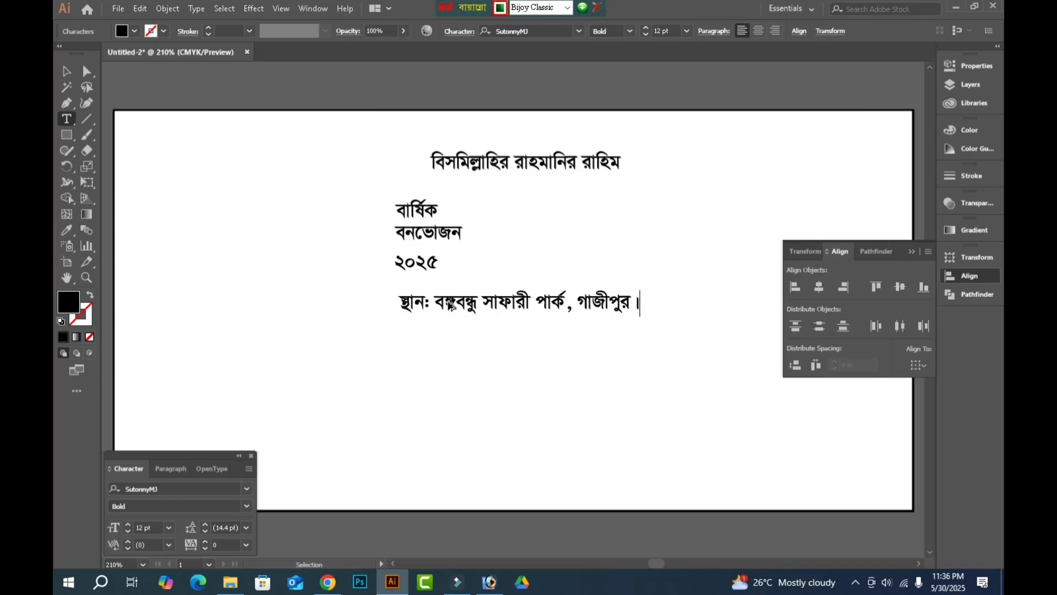
Duplicate the venue line directly below and change the copy's text to "তারিখ: পবিত্র ঈদুল আযহার পরের দিন।".
left_click_drag(446, 300, 446, 327, "ctrl+alt")
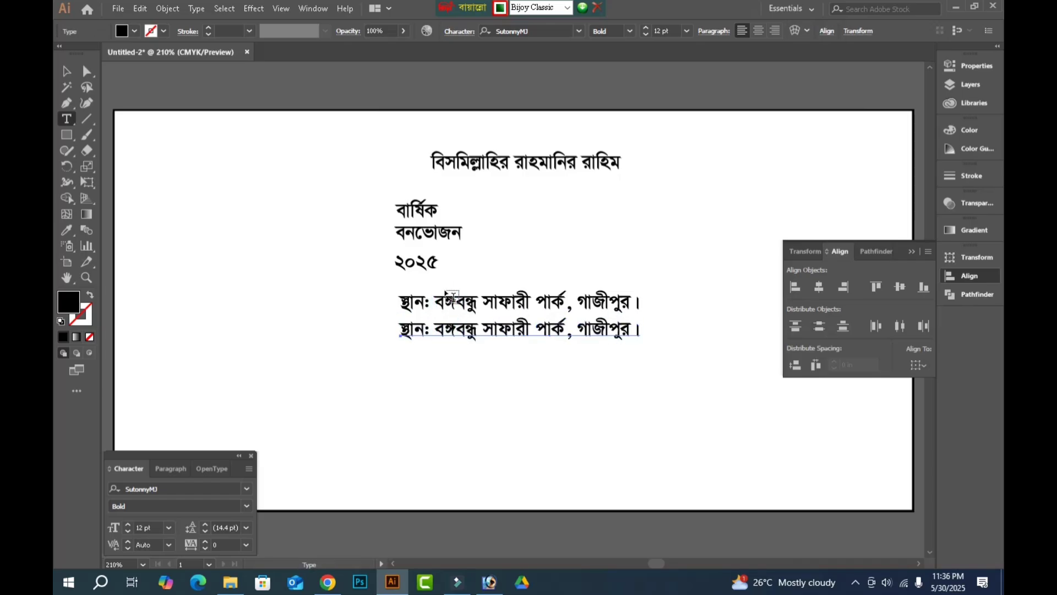
double_click(444, 290)
key("ctrl+z")
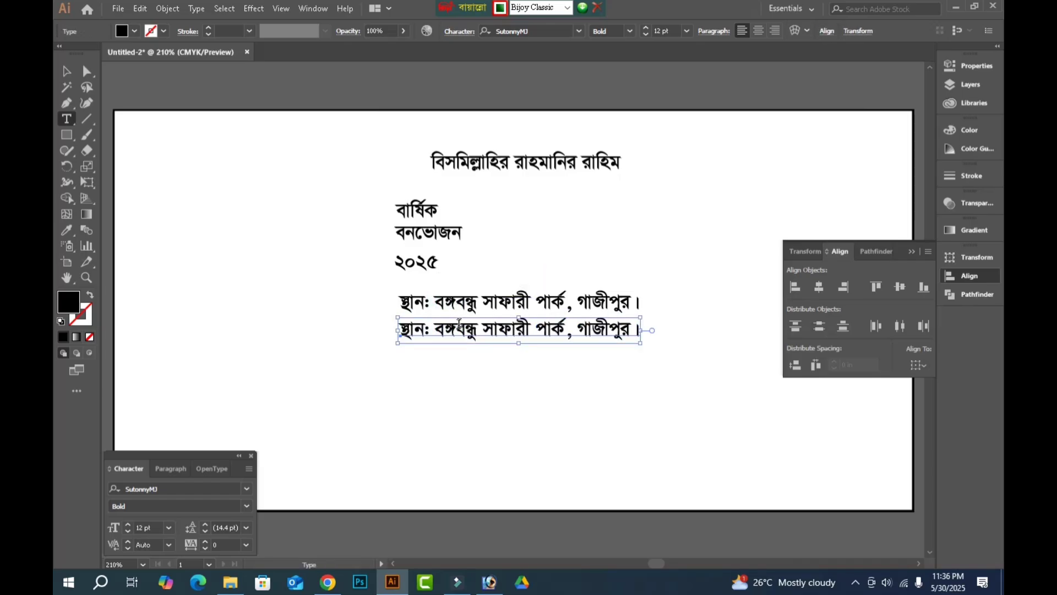
triple_click(459, 324)
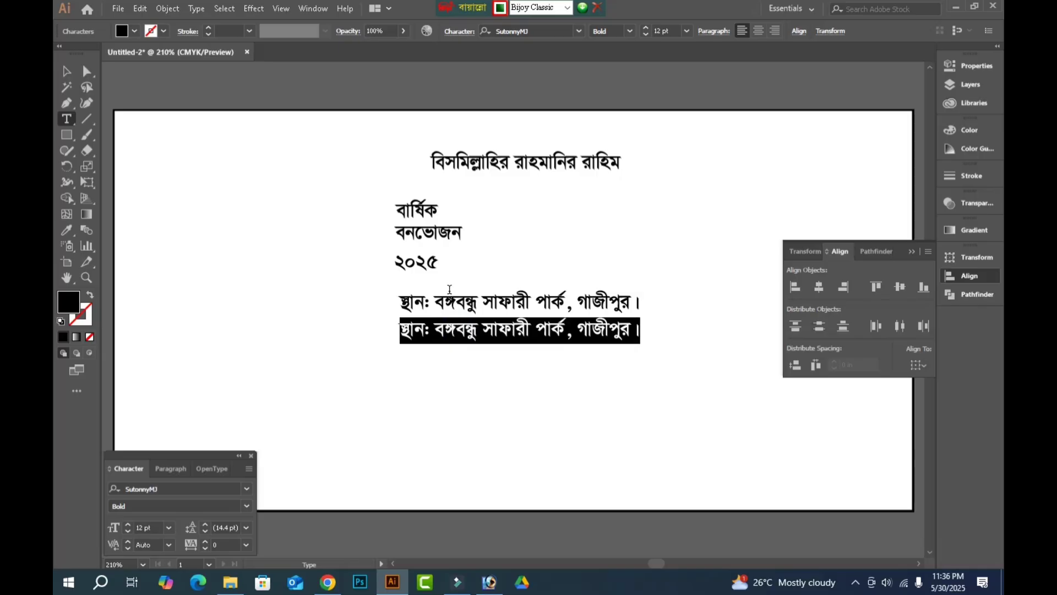
type("তারিখঃ প")
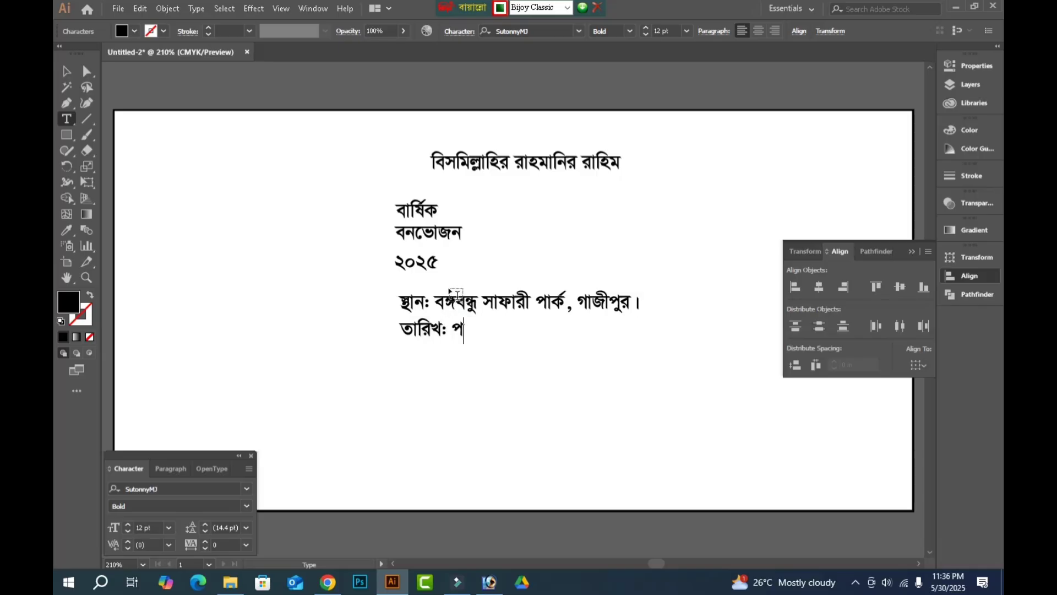
type("বিত্র")
key("BackSpace")
key("BackSpace")
key("BackSpace")
type("ত্র ")
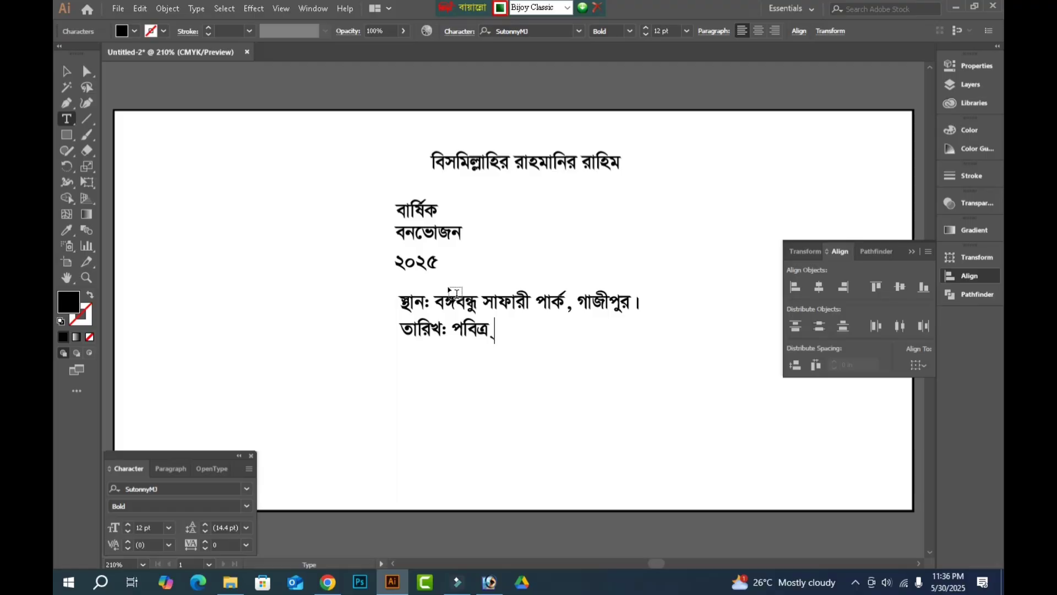
type("ঈদুল আযহা")
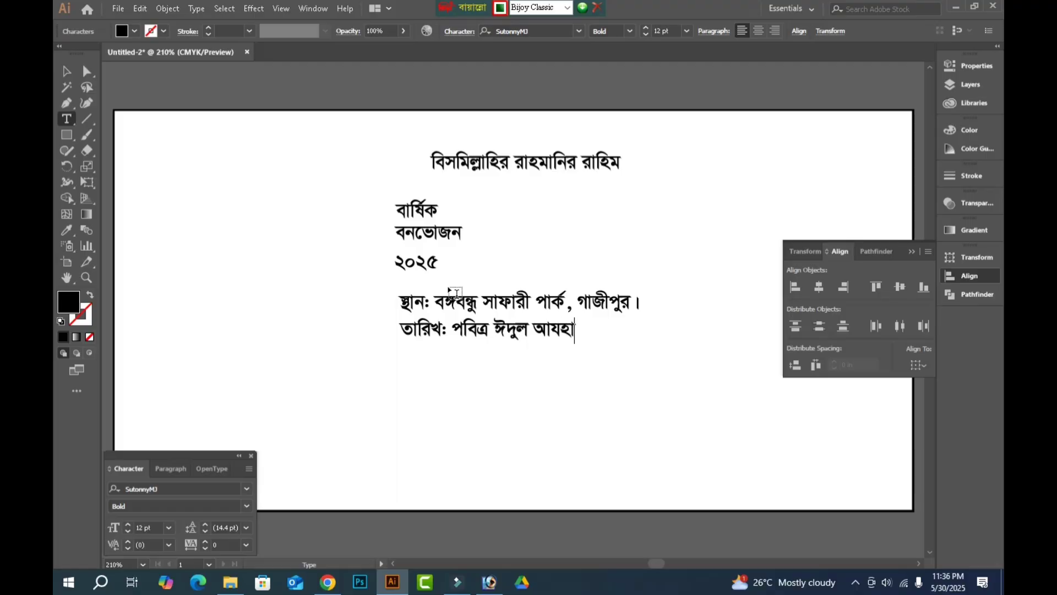
type("র পরের দিন")
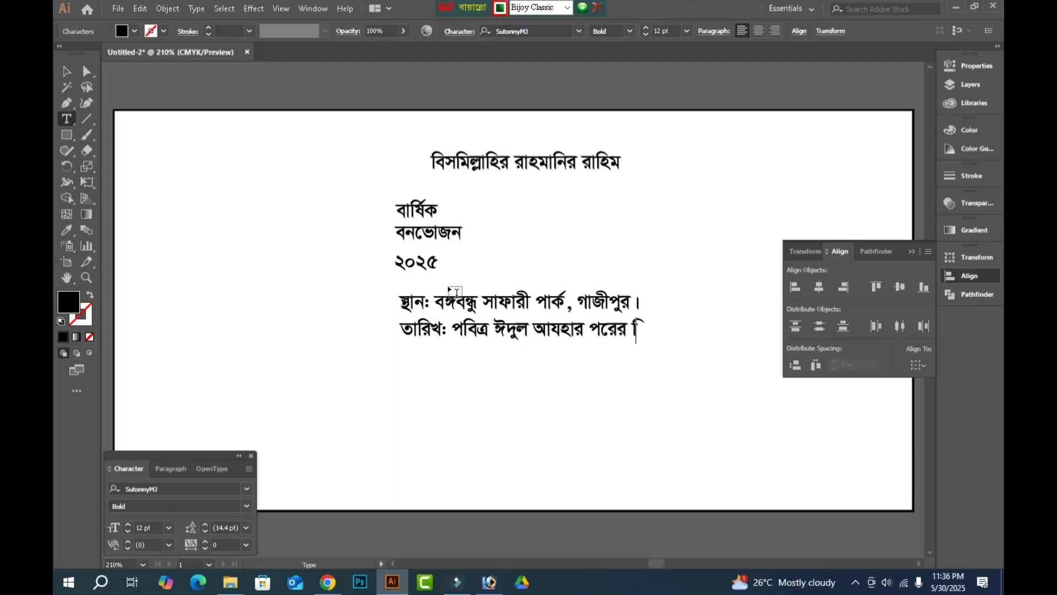
type("।")
Duplicate the venue line near the banner's lower edge and replace the copy's text with "আয়োজনে: বিজয়নগর".
left_click(456, 300, "ctrl")
left_click_drag(525, 337, 416, 429)
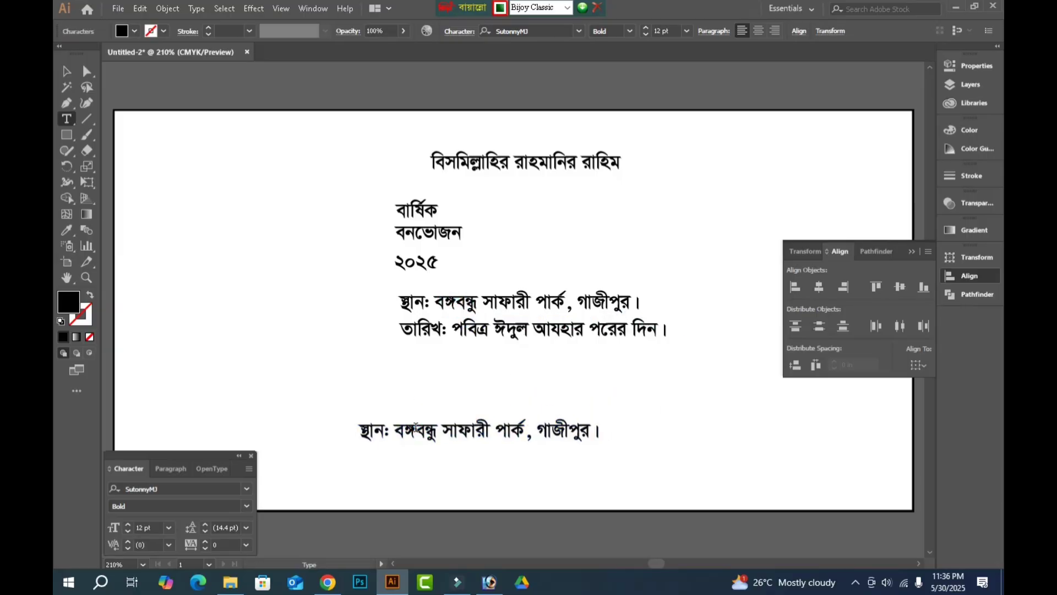
triple_click(415, 428)
key("BackSpace")
type("আয়ো")
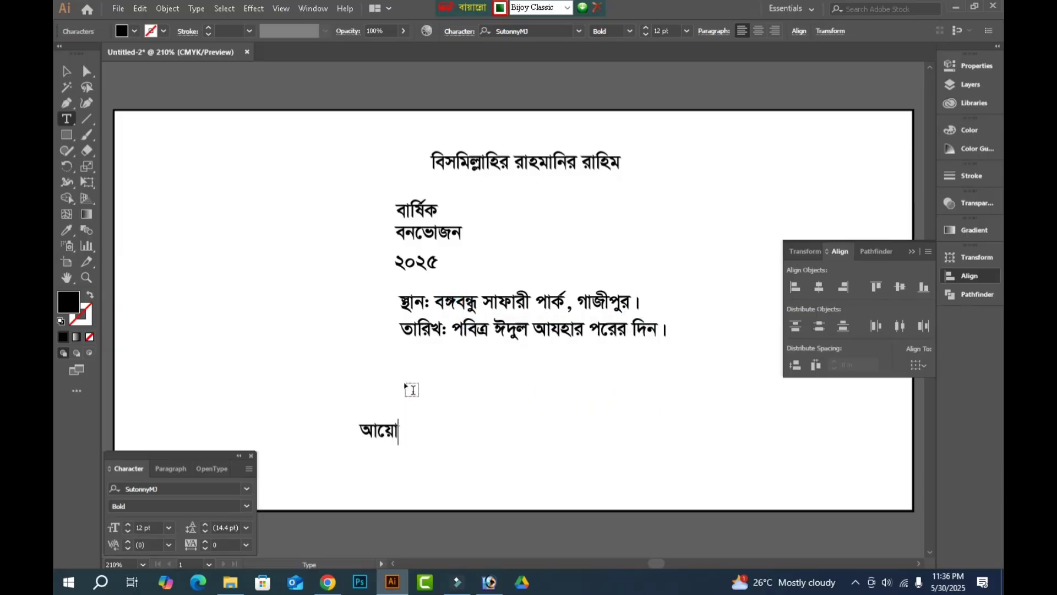
type("জনেঃ")
type("বিজয়ণগর")
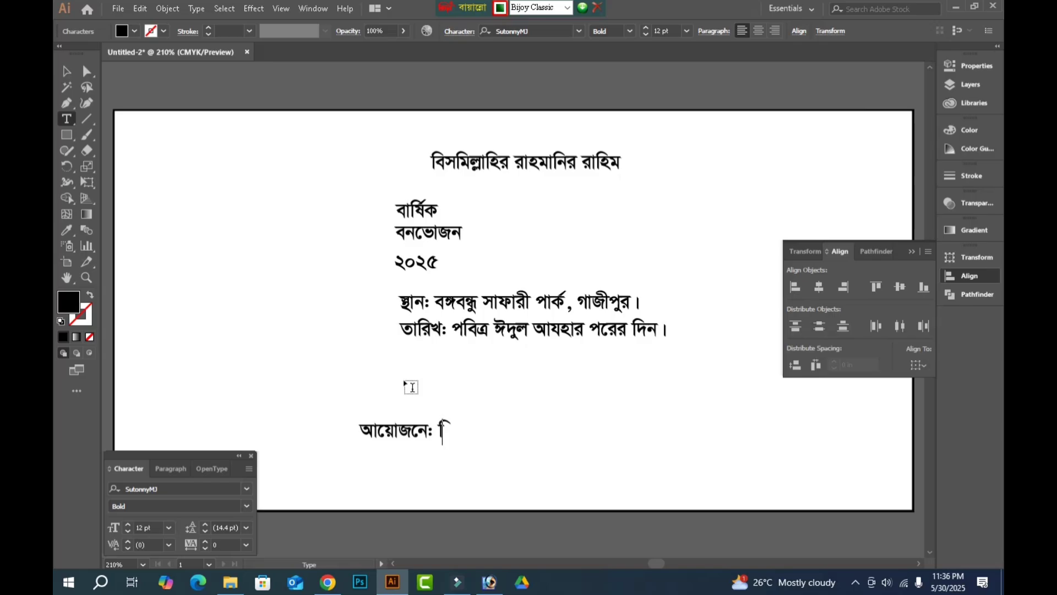
key("BackSpace")
key("BackSpace")
key("BackSpace")
key("BackSpace")
key("BackSpace")
type("য়নগর ")
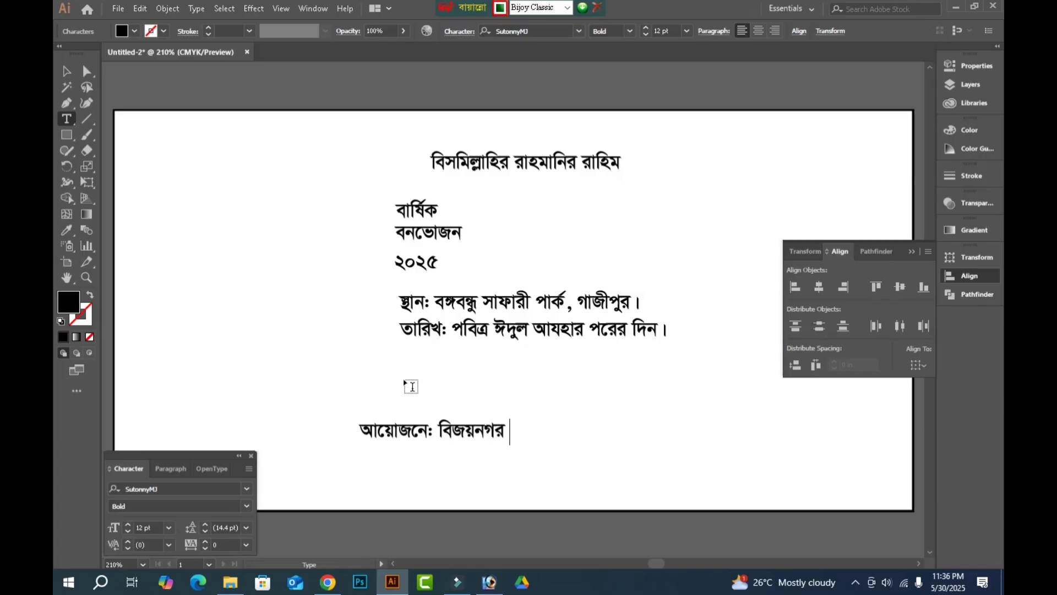
type("সমাজ সম্যা")
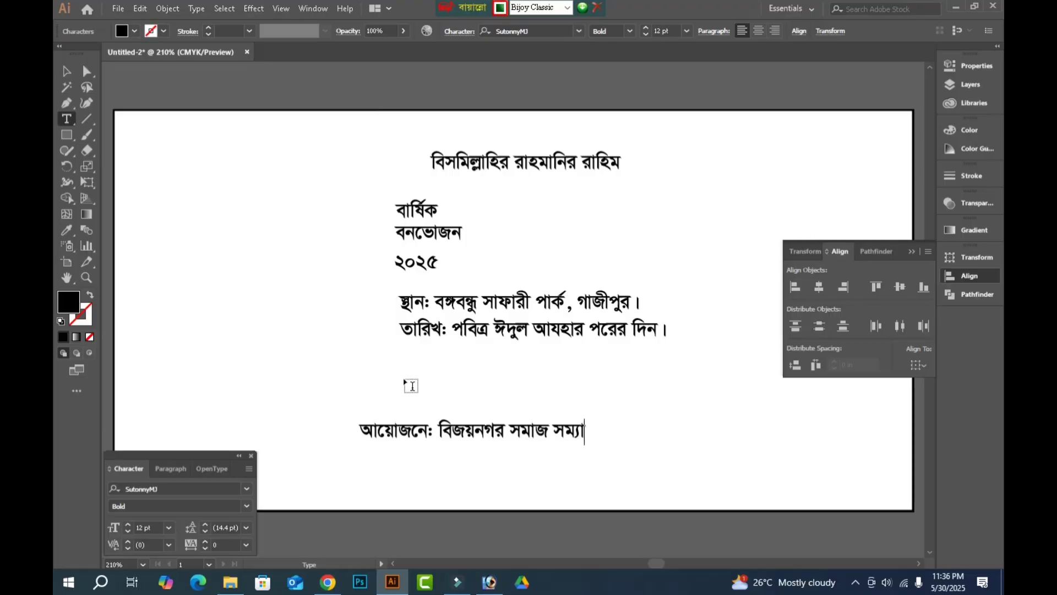
Continue the organiser line after "বিজয়নগর" with "সমাজ কল্যাণ সোসাইট".
key("BackSpace")
key("BackSpace")
key("BackSpace")
key("BackSpace")
type("কণ্য")
key("BackSpace")
key("BackSpace")
key("BackSpace")
type("ল্যাণ ")
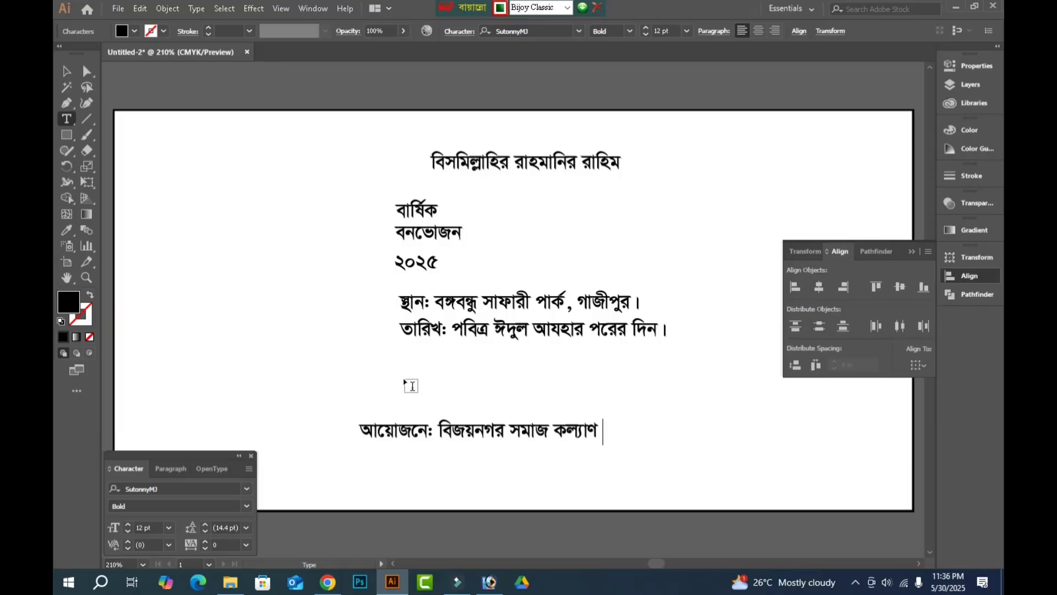
type("সোসাইট")
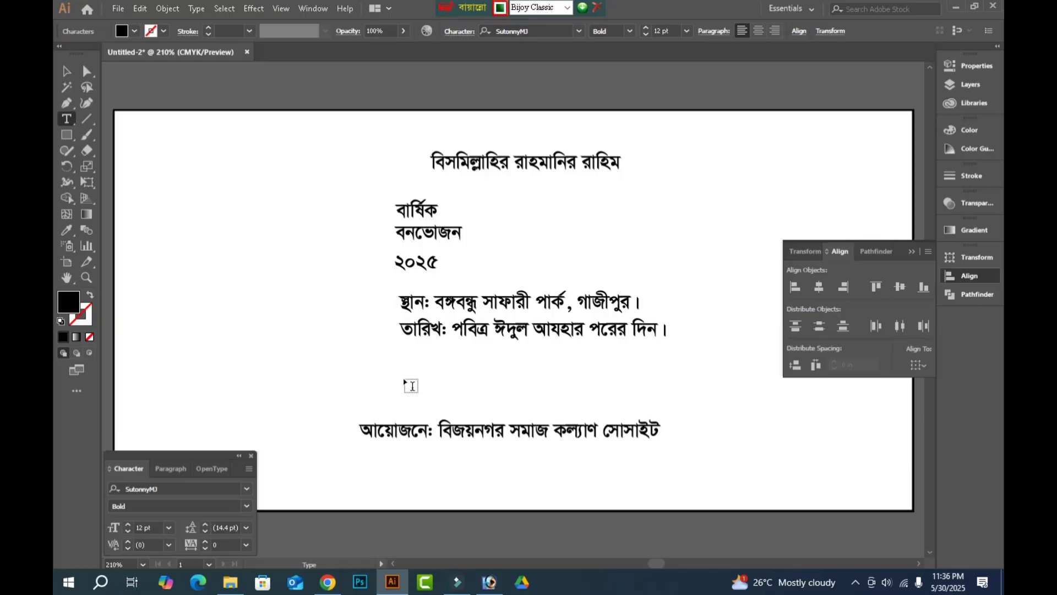
Duplicate the organiser line directly below and change the copy's text to "বিজয়নগর, ব্রাহ্মণবাড়িয়া।".
left_click_drag(471, 432, 358, 457)
left_click(468, 459)
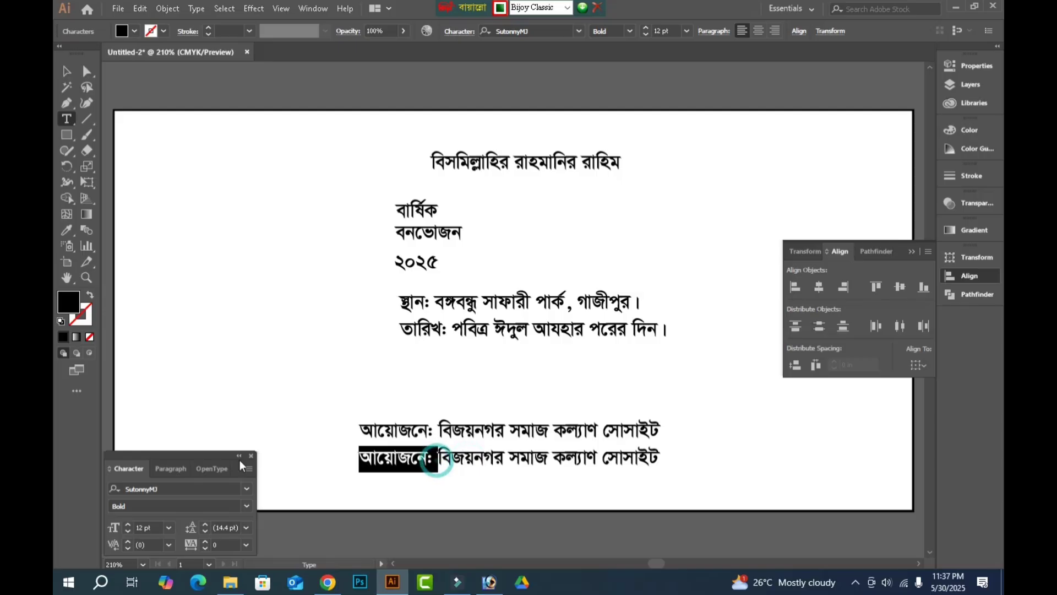
key("BackSpace")
left_click_drag(426, 460, 738, 414)
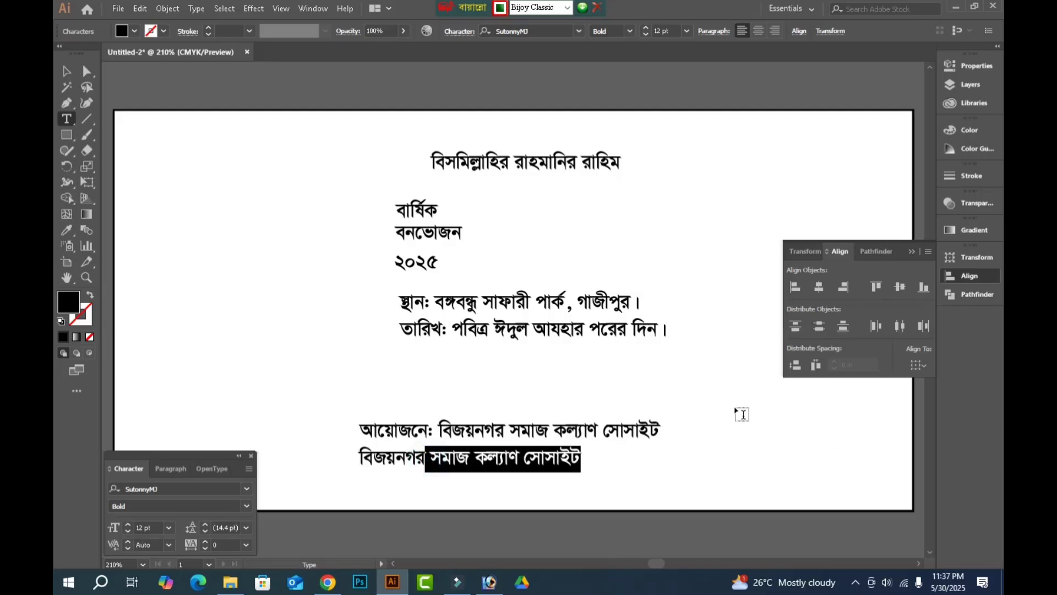
key("BackSpace")
type(", ")
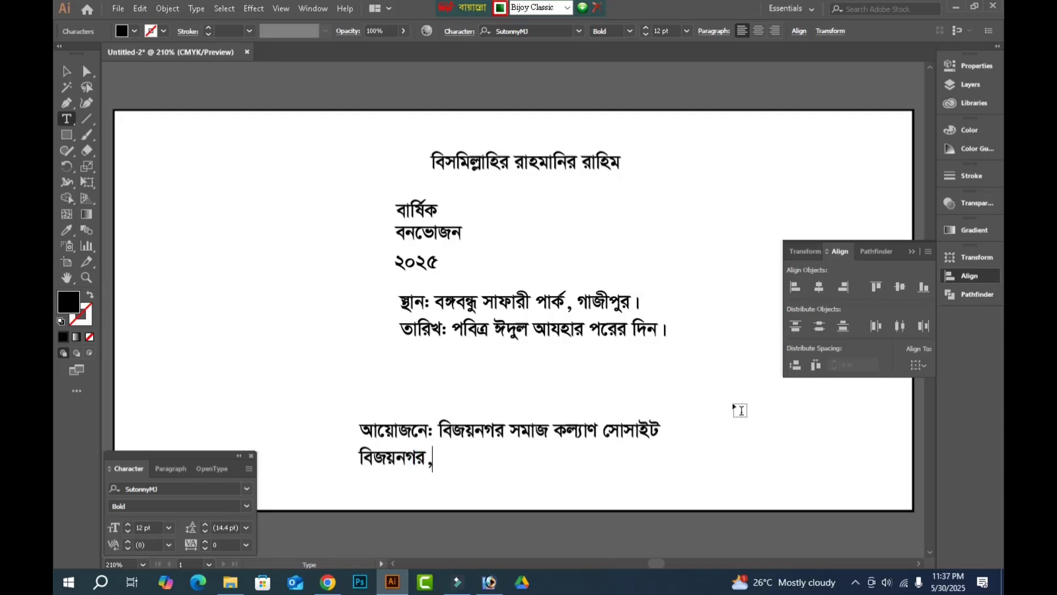
type("ব্রাহ্মণ")
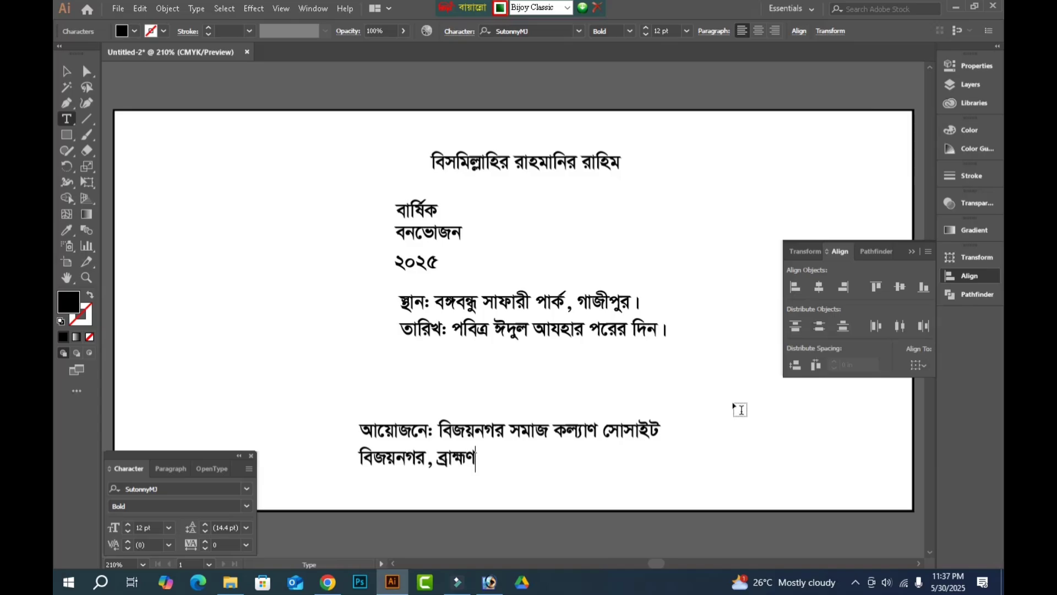
type("বাড়িয়া।")
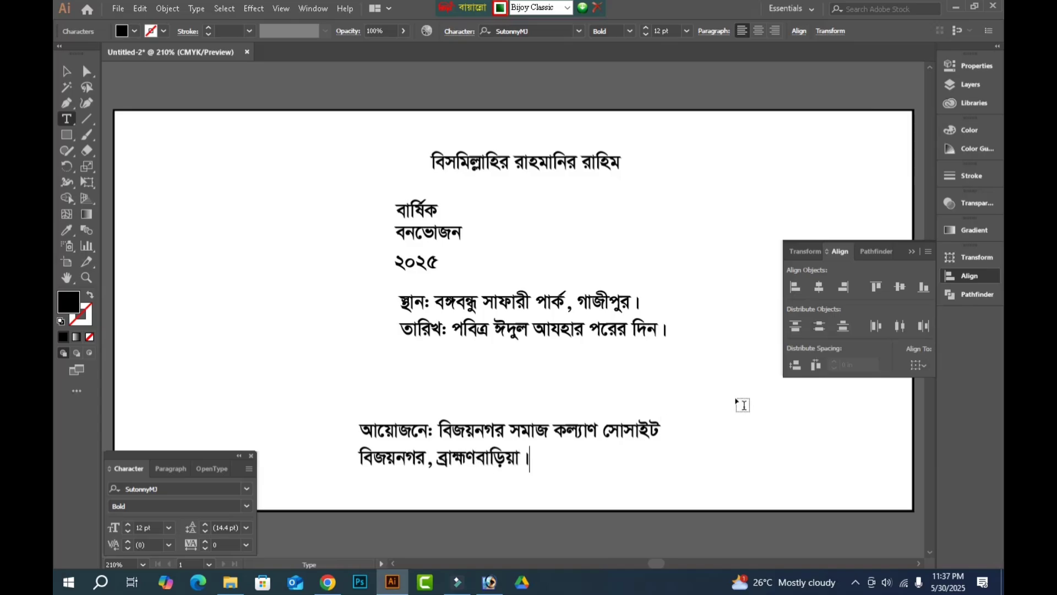
Duplicate the address line into the banner's lower right corner and change the copy's text to "এন্টি ফি: ১০০০/-".
left_click_drag(472, 462, 814, 476)
double_click(814, 472)
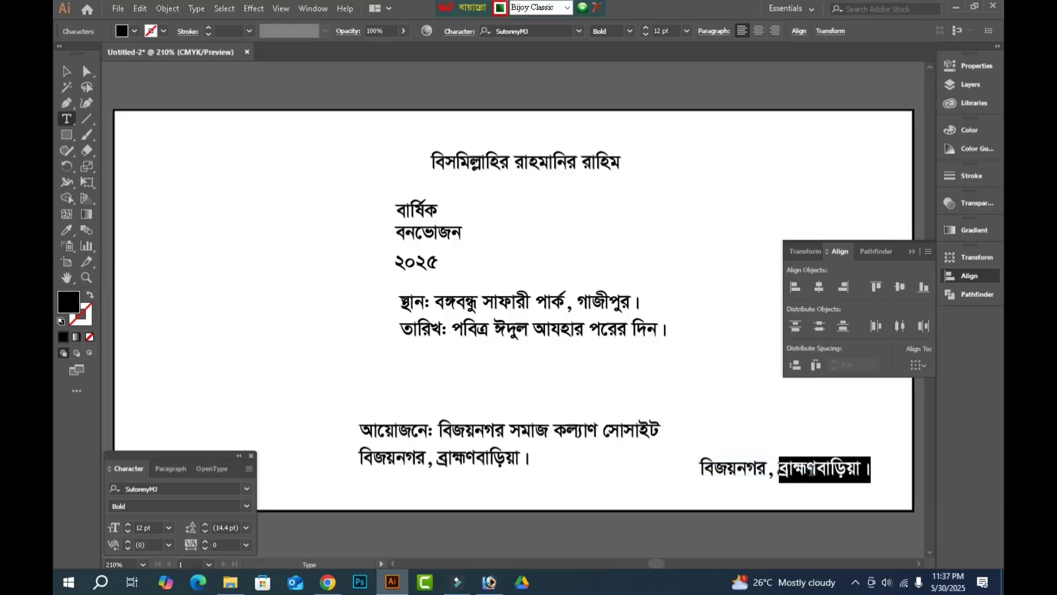
key("ctrl+a")
type("এন")
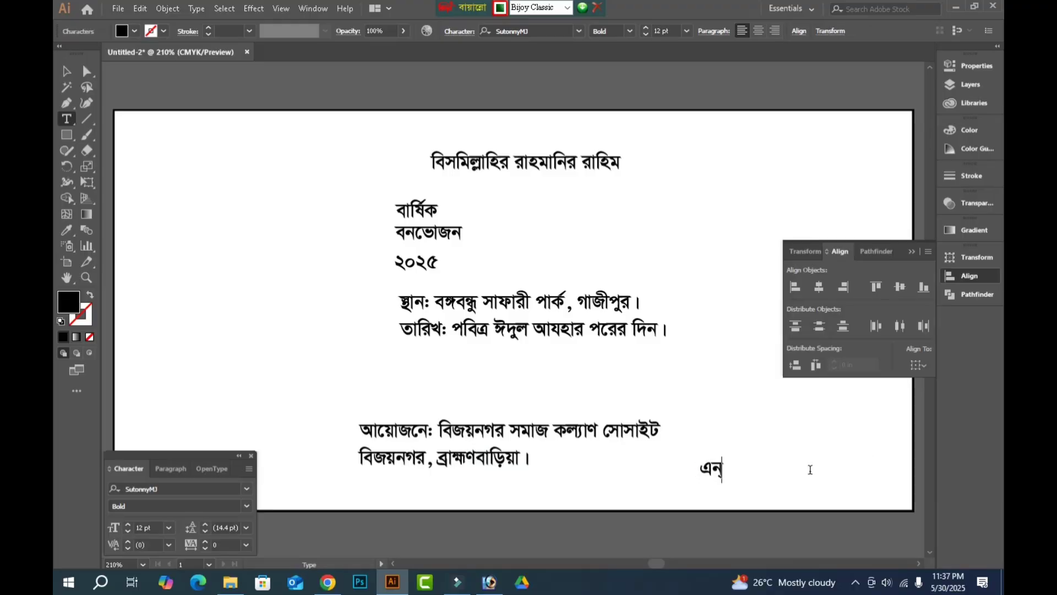
key("BackSpace")
type("নি্ট ফি")
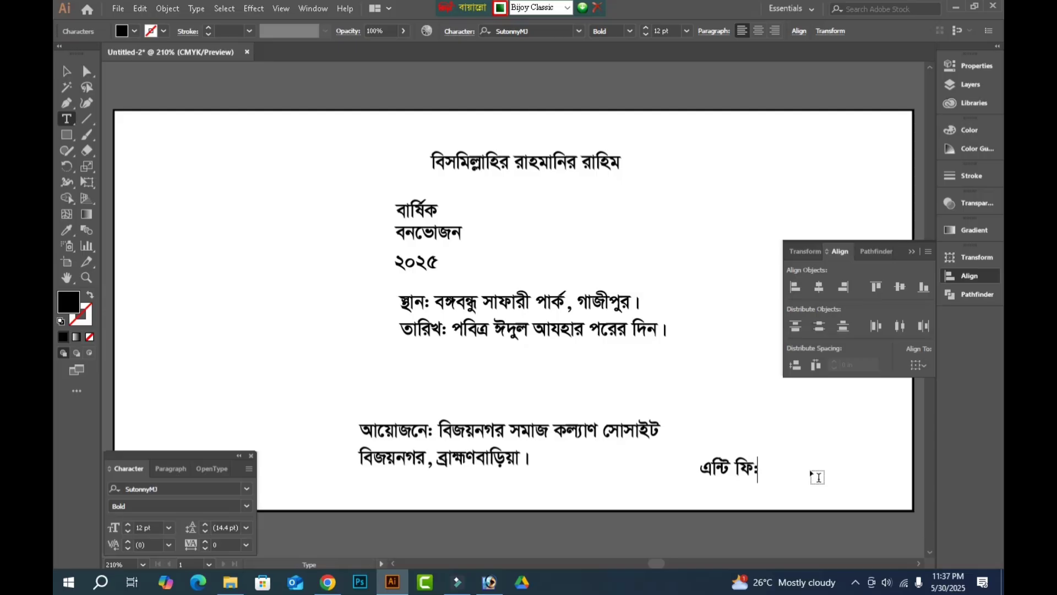
type(": ১০০০/-")
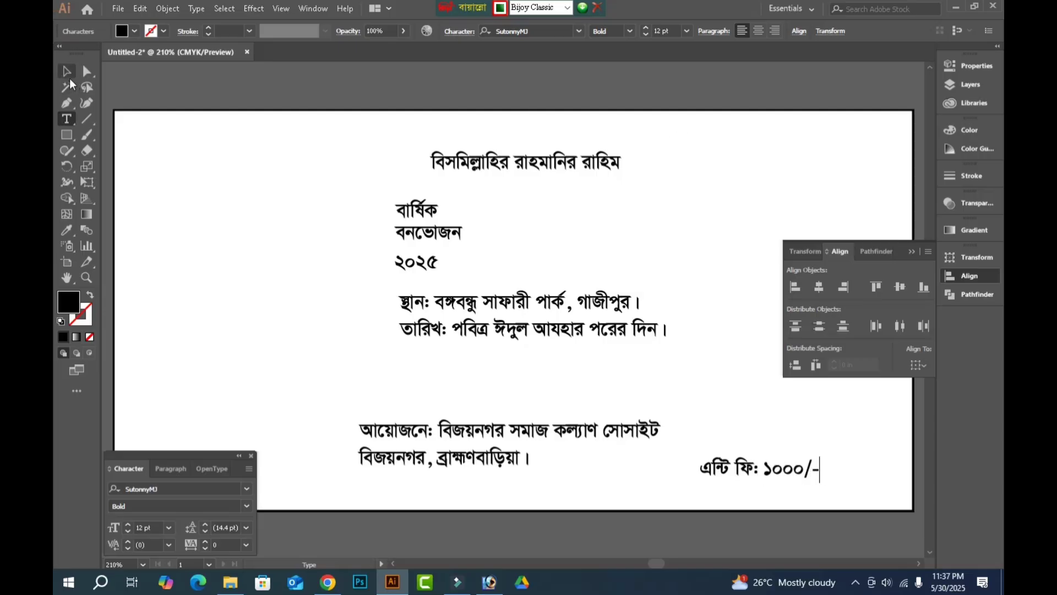
Hide the panels, show the rulers and place a vertical guide at the banner's horizontal centre, 3 in.
left_click(67, 71)
key("Tab")
left_click(361, 48)
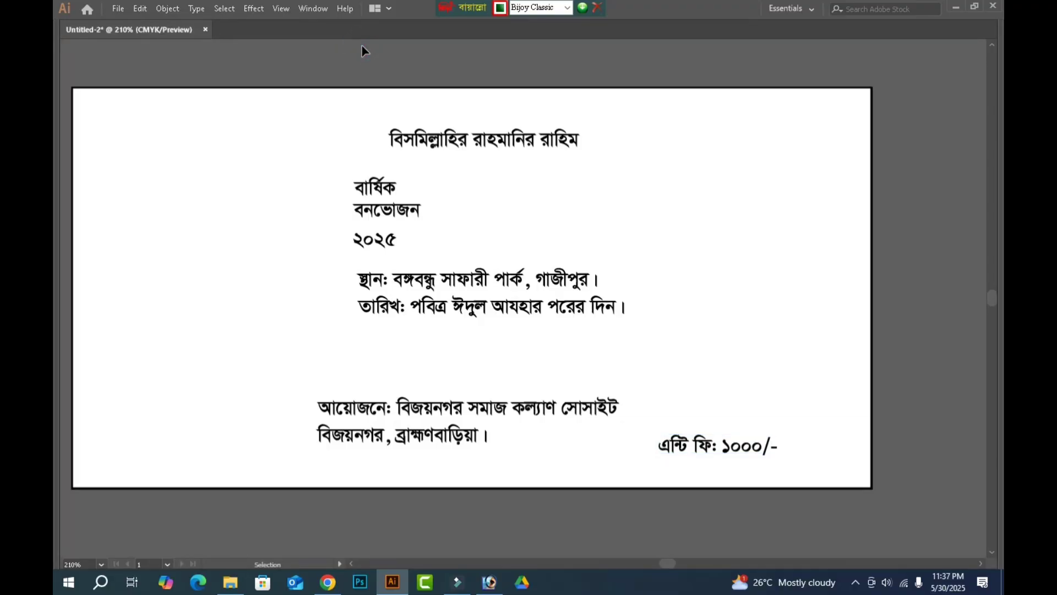
left_click_drag(801, 59, 741, 179)
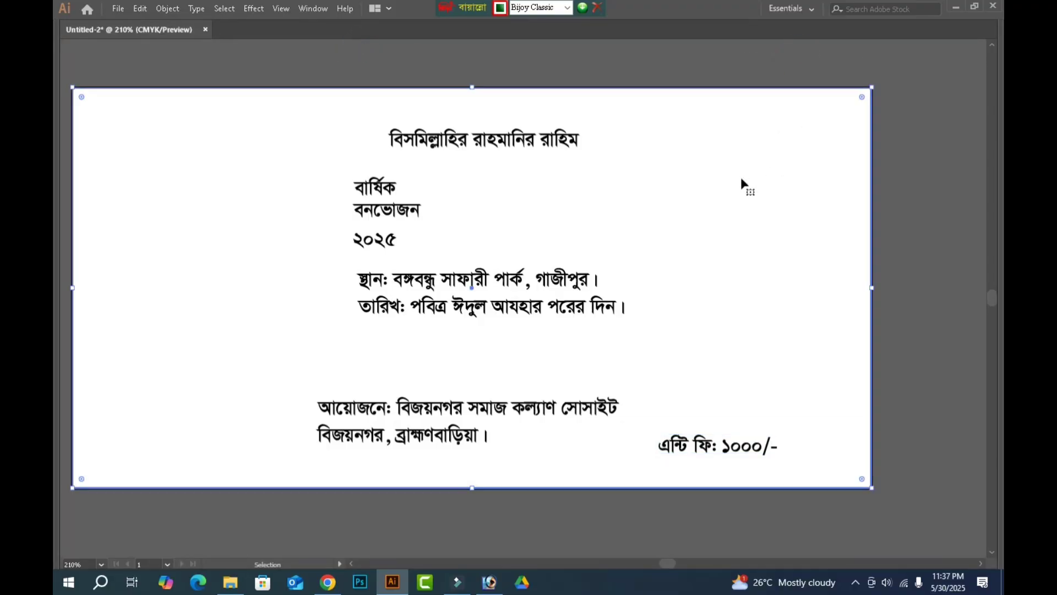
key("ctrl+r")
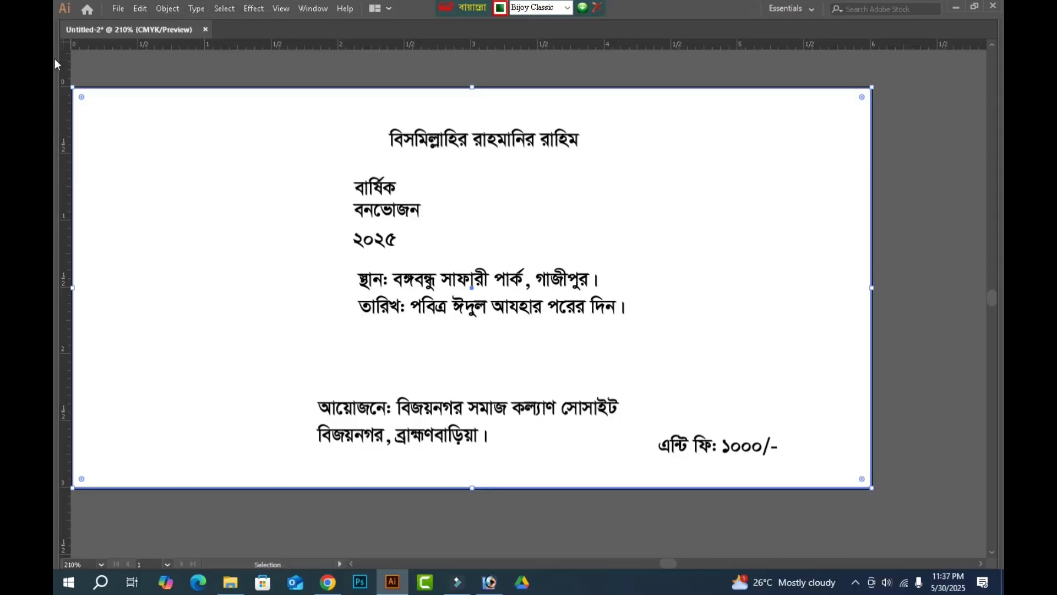
left_click_drag(66, 64, 471, 177)
left_click(904, 168)
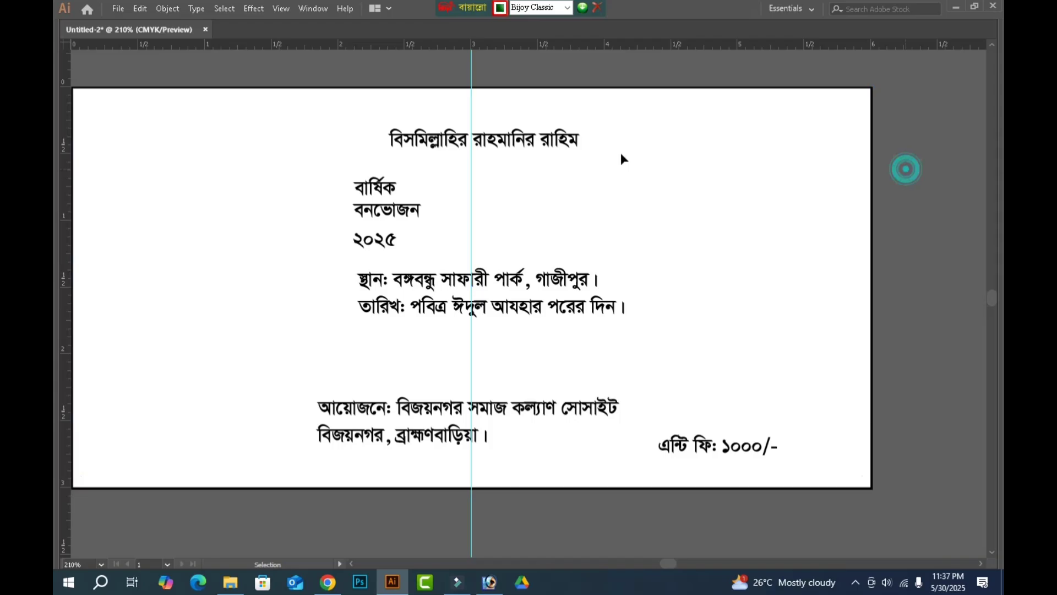
Move the "বিসমিল্লাহির রাহমানির রাহিম" heading up near the banner's top edge and reduce its font size.
left_click(516, 137)
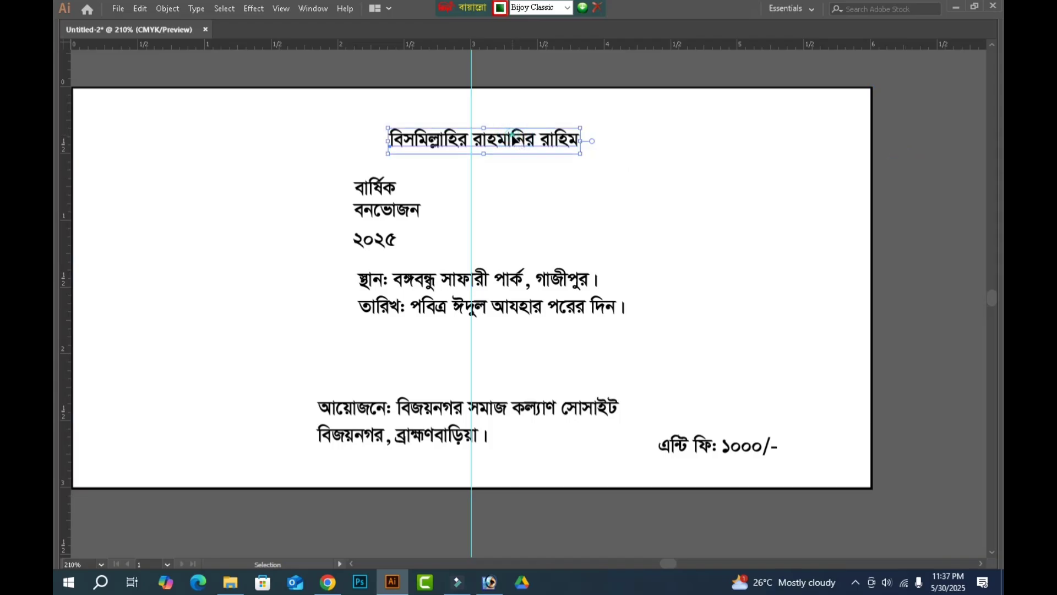
left_click_drag(513, 140, 498, 106)
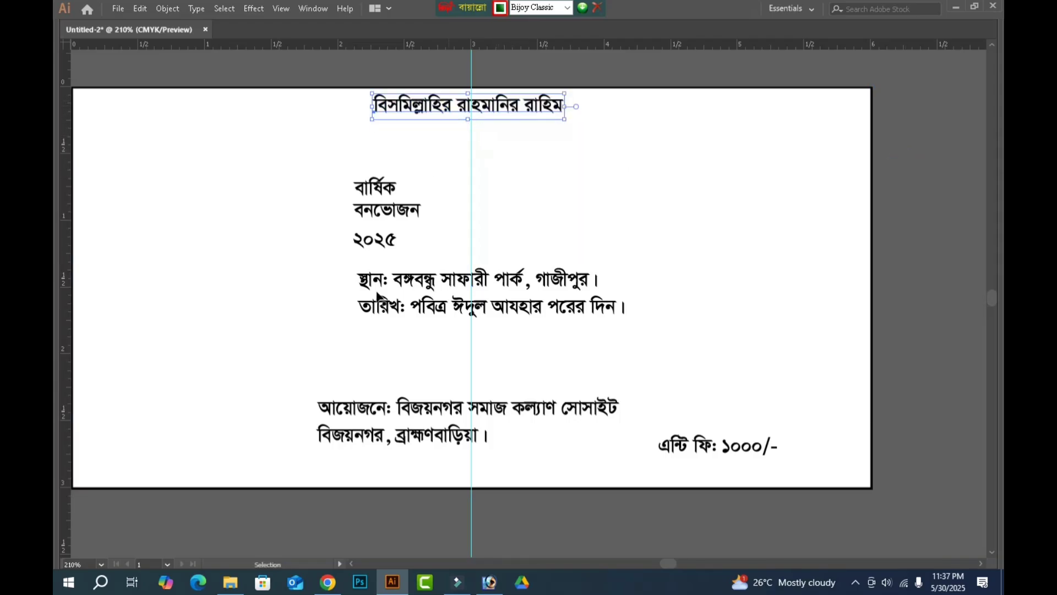
key("Tab")
left_click(146, 527)
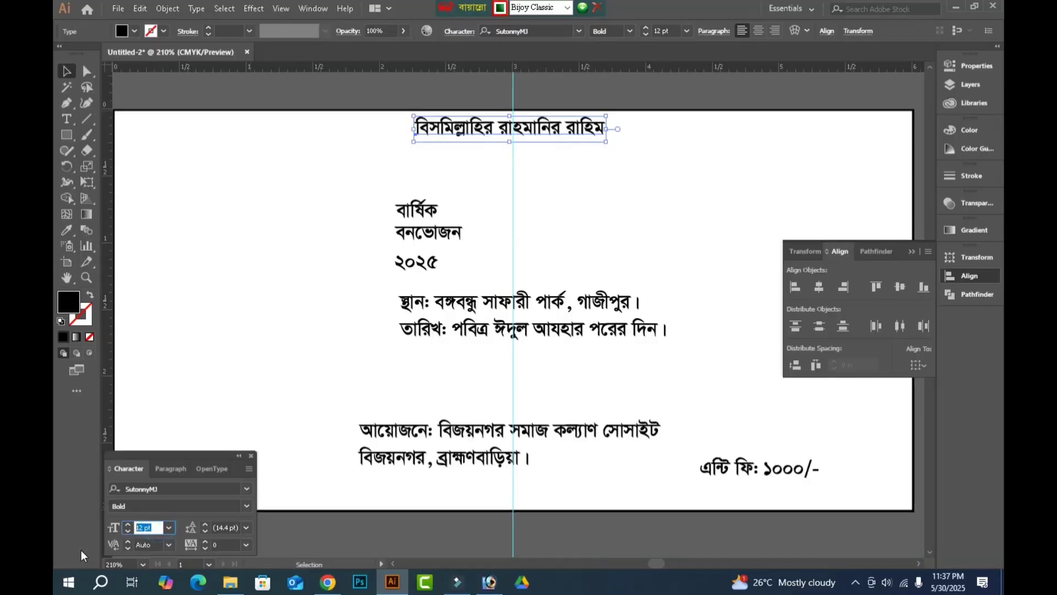
key("Tab")
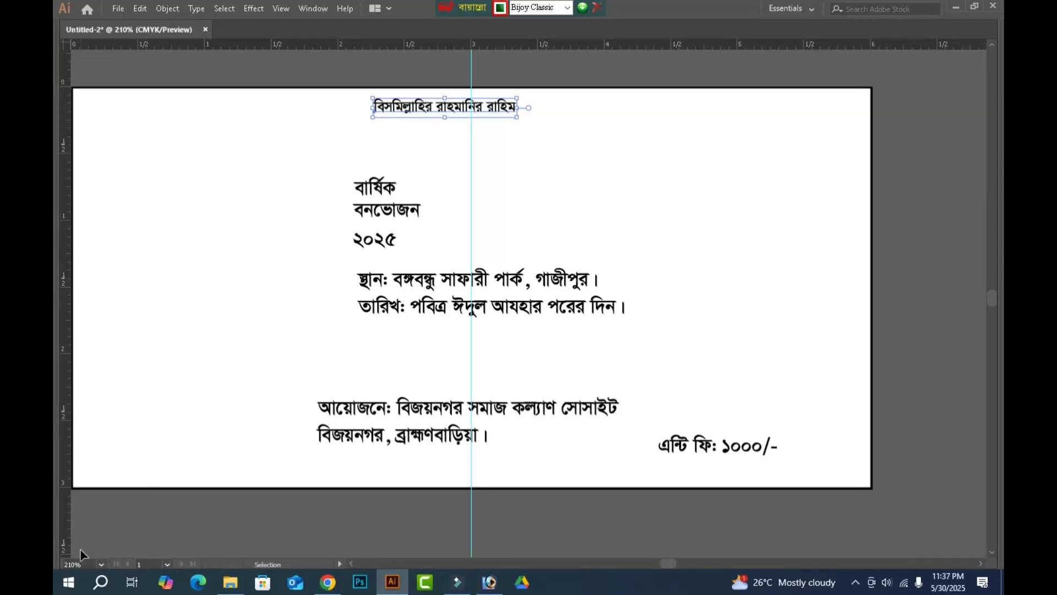
Nudge the heading right to centre it on the vertical guide and slightly up toward the banner's top edge.
key("Right")
key("Right")
key("Right")
key("Right")
key("Right")
key("Right")
key("Right")
key("Right")
key("Right")
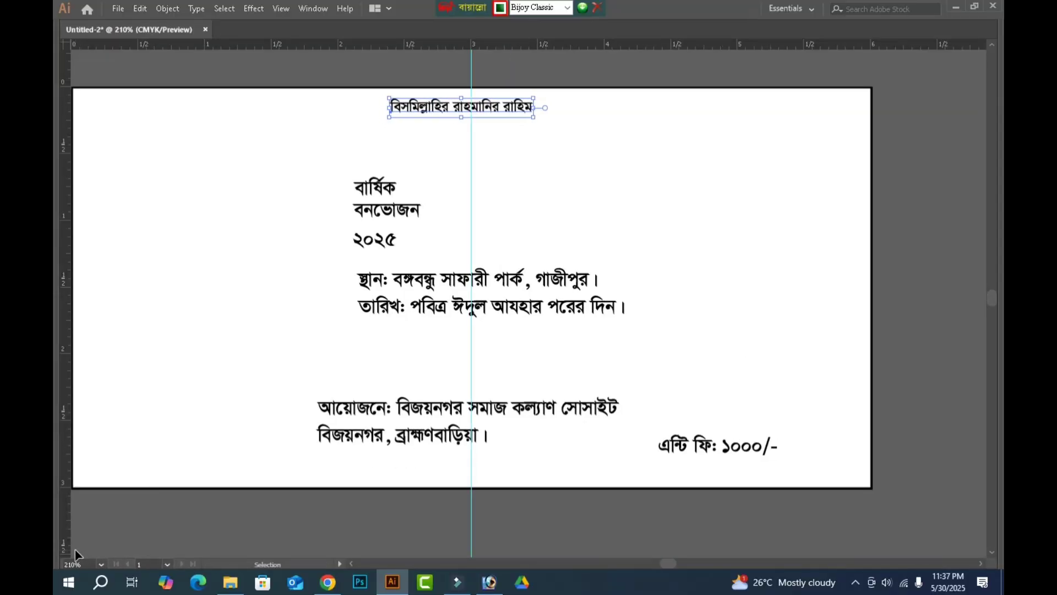
key("Right")
key("Right")
key("Right")
key("Right")
key("Right")
key("Up")
key("Up")
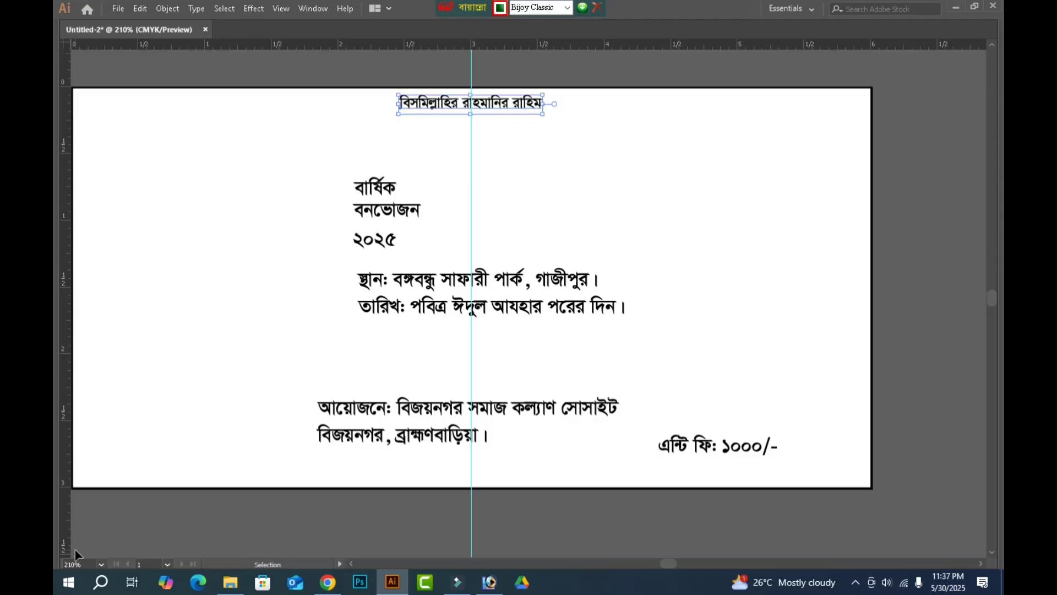
Move the venue and date lines to the banner's lower left area, above the organiser lines.
key("Tab")
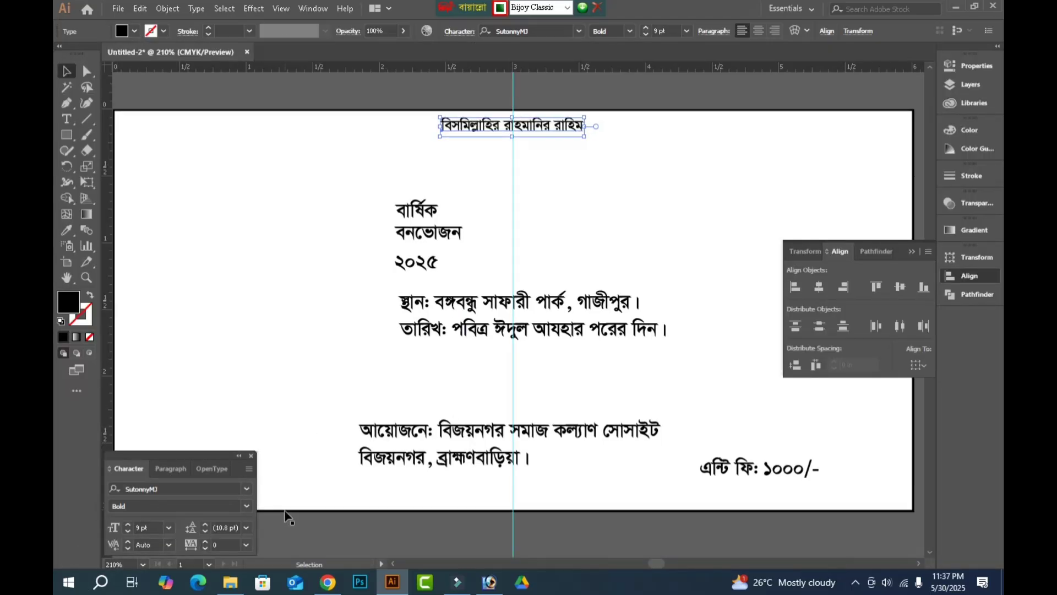
key("Tab")
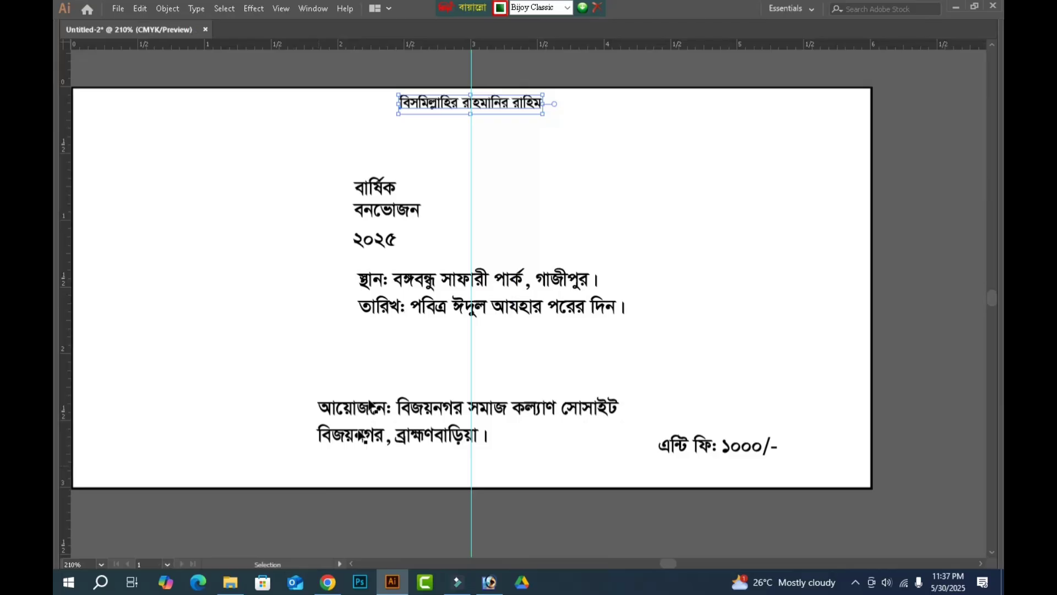
left_click(443, 282)
left_click(453, 313, "shift")
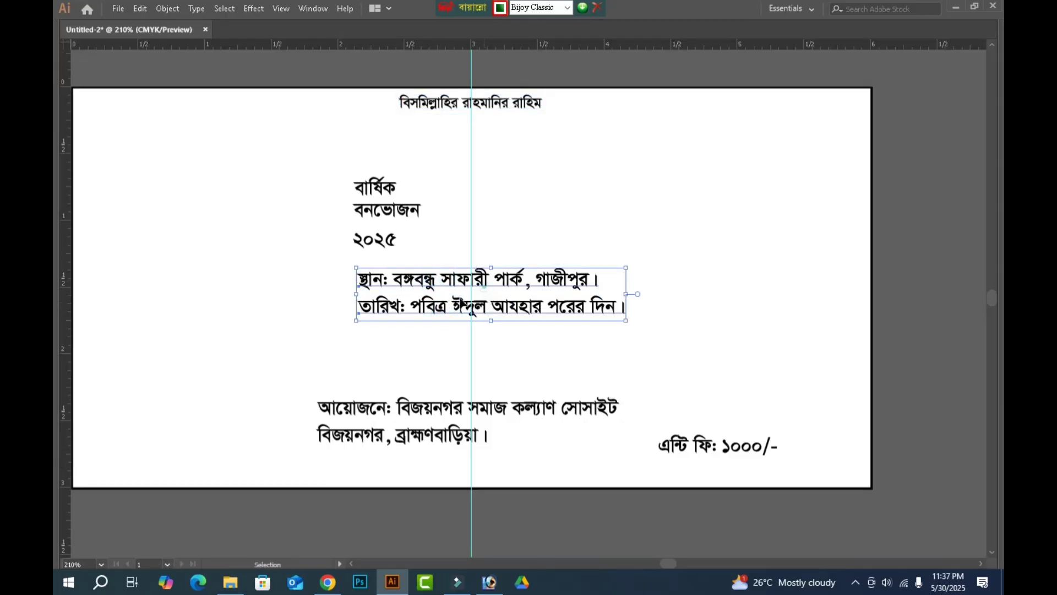
left_click_drag(483, 289, 256, 354)
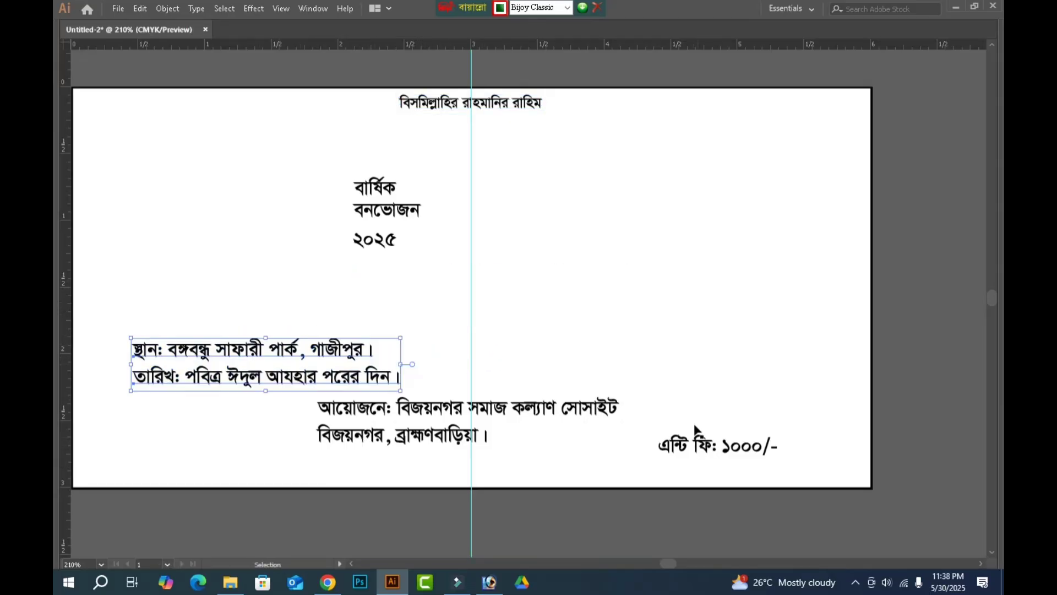
Move the word "বার্ষিক" to the banner's upper left and place "বনভোজন" beneath it, enlarged to about 29 pt.
left_click_drag(383, 187, 71, 130)
key("ctrl+space")
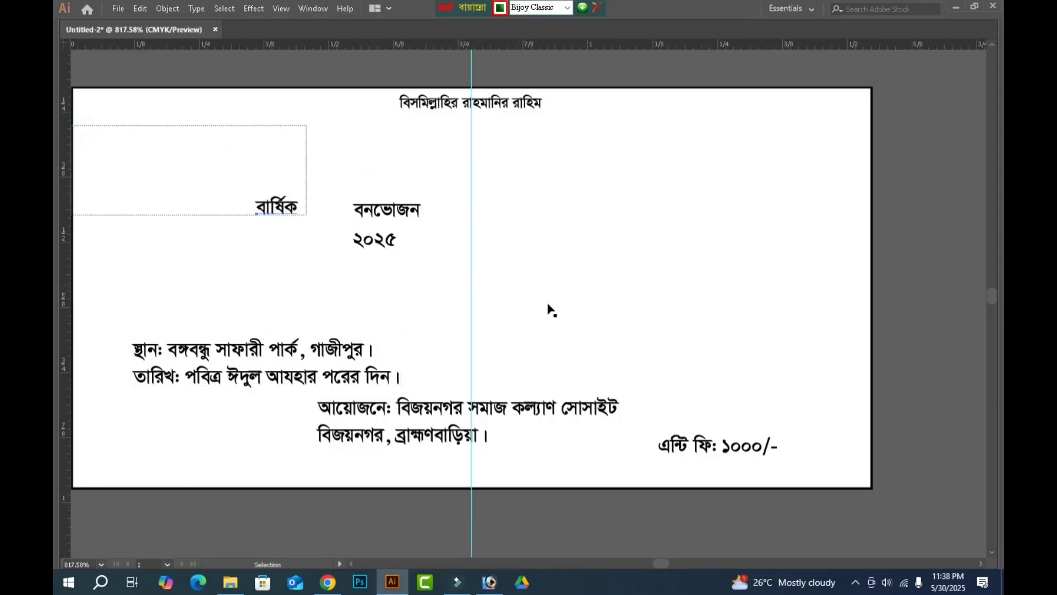
left_click_drag(848, 473, 551, 302)
key("ctrl+minus")
key("ctrl+minus")
key("ctrl+minus")
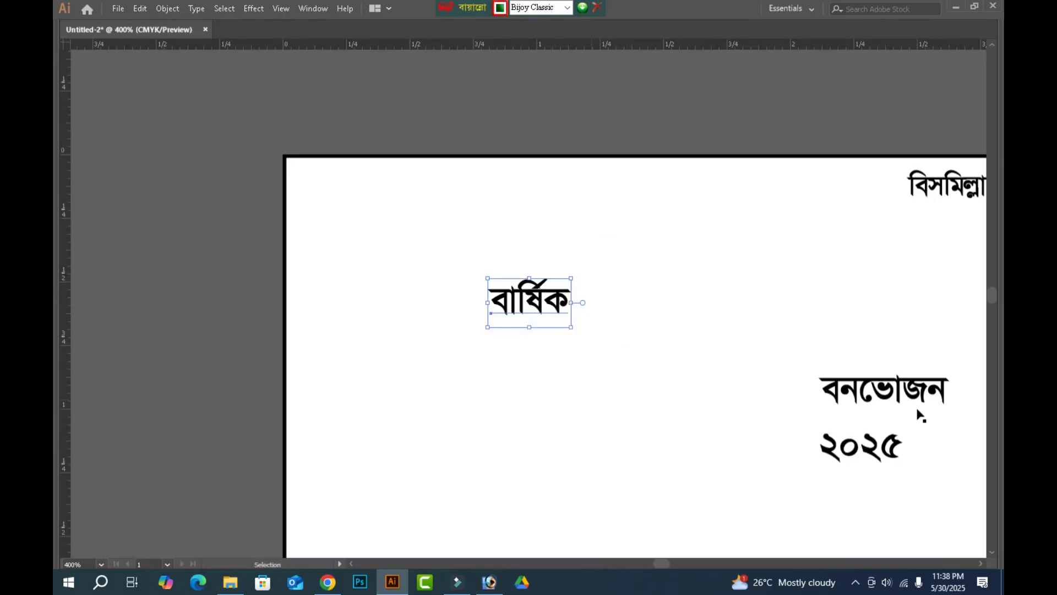
left_click_drag(889, 406, 793, 350)
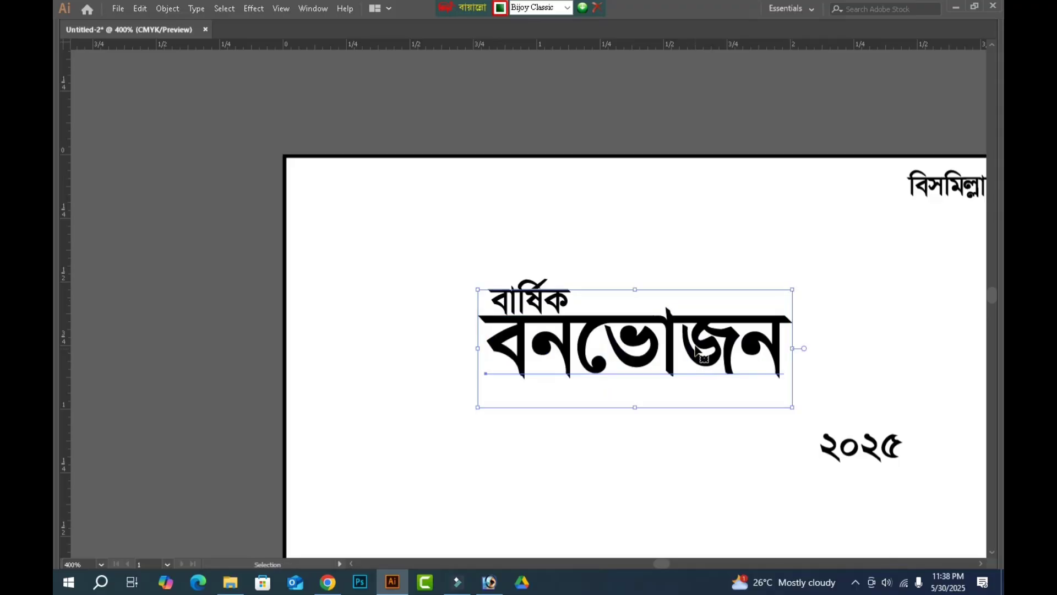
left_click_drag(696, 346, 675, 365)
Change the font of "বনভোজন" to FN Nuralam Sheike Mujib B52.
key("Tab")
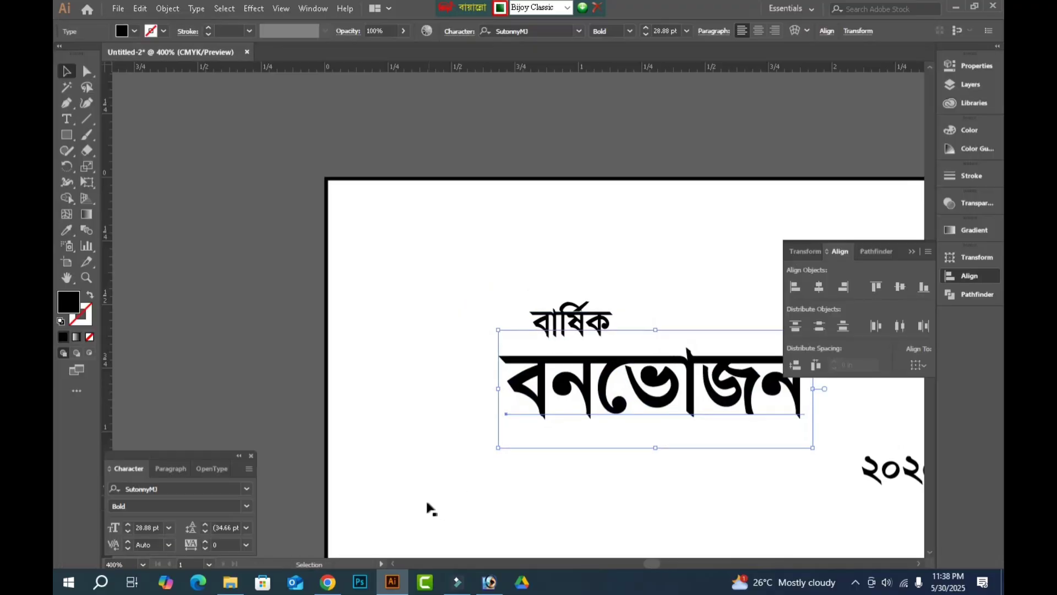
left_click(172, 488)
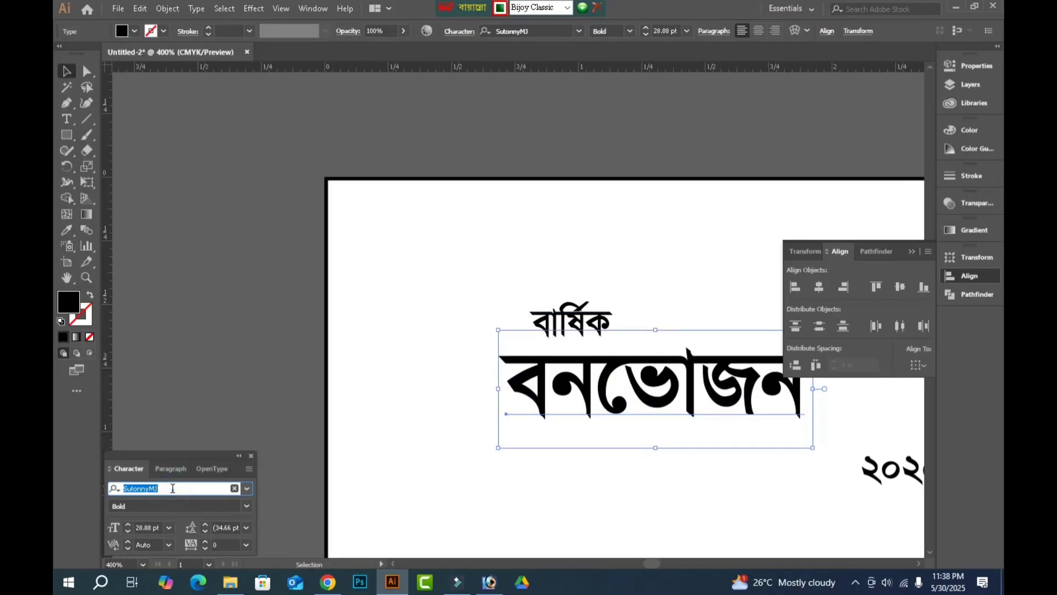
type("vm")
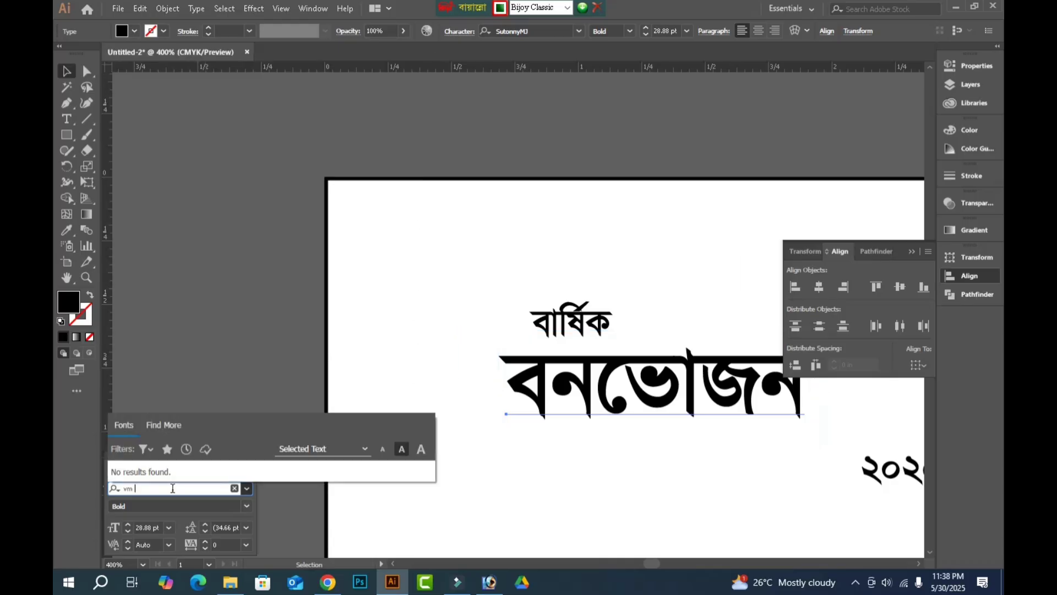
key("BackSpace")
key("BackSpace")
key("ctrl+alt+b")
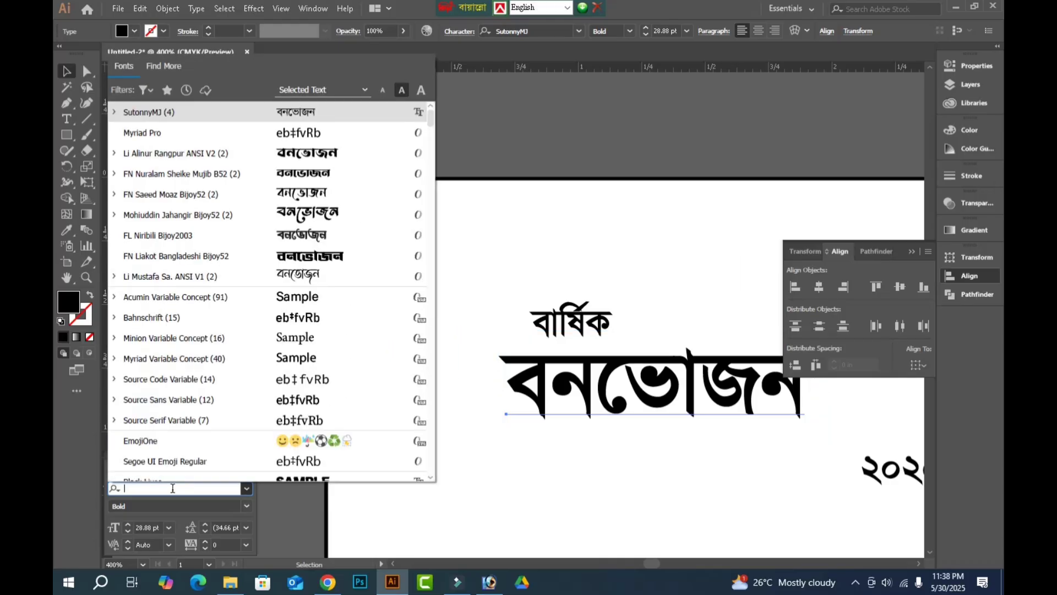
type("fn n")
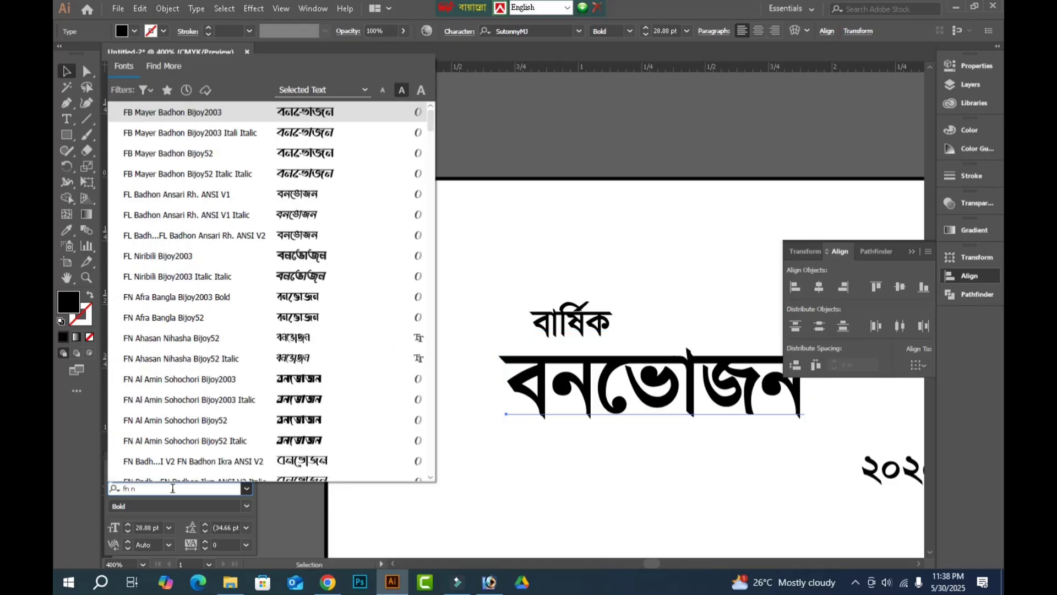
left_click(204, 362)
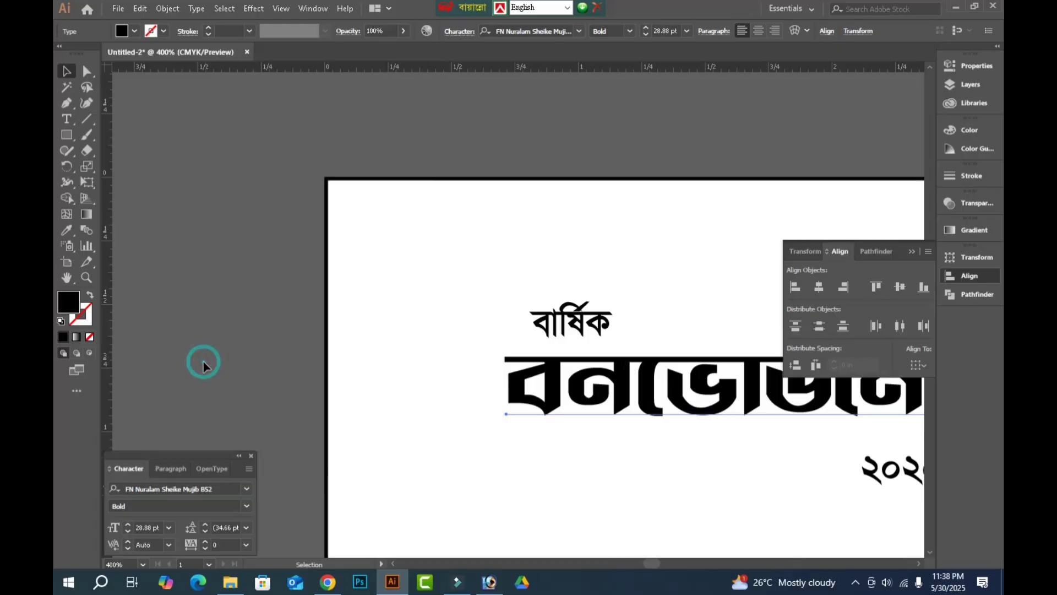
Shift "বনভোজন" left and place a slightly enlarged "বার্ষিক" just above its beginning.
key("Tab")
left_click_drag(760, 380, 714, 381)
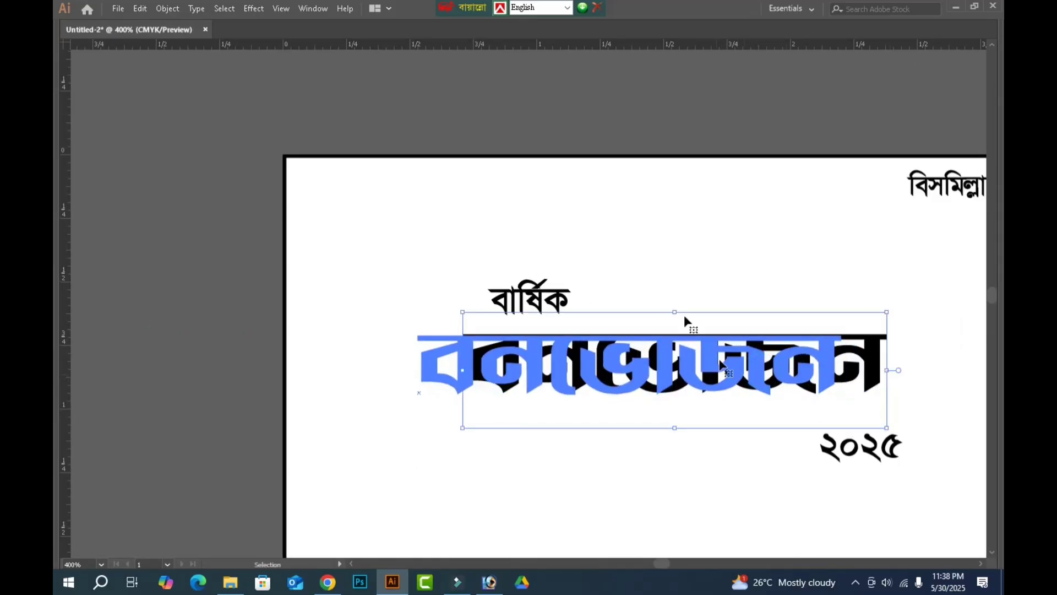
mouse_move(543, 296)
left_mouse_down()
mouse_move(472, 303)
mouse_move(542, 314)
left_mouse_up()
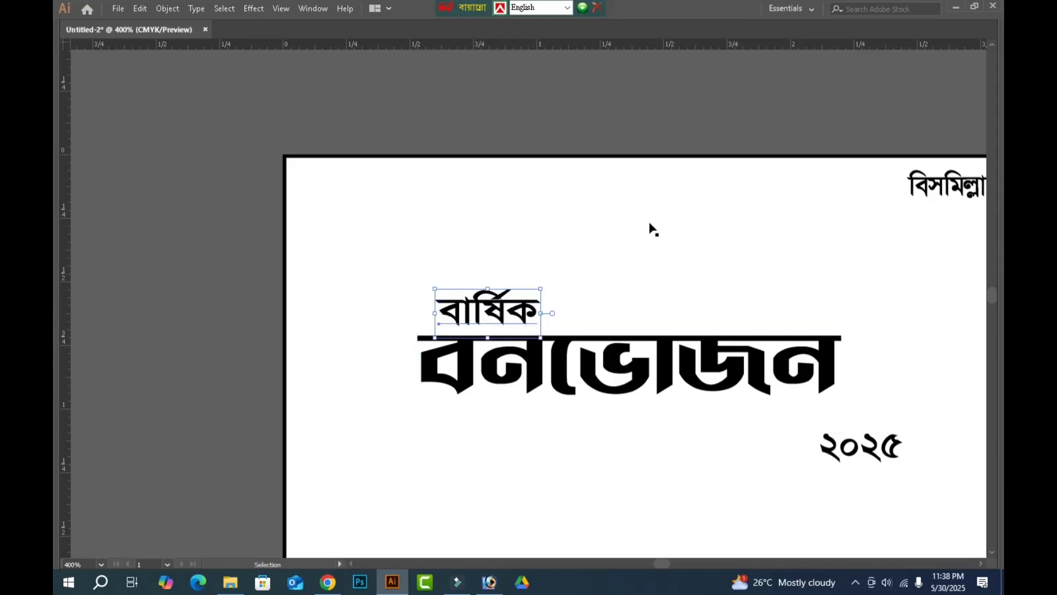
Move the year "২০২৫" beneath the middle of "বনভোজন", leaving a gap under the title.
left_click_drag(872, 450, 638, 464)
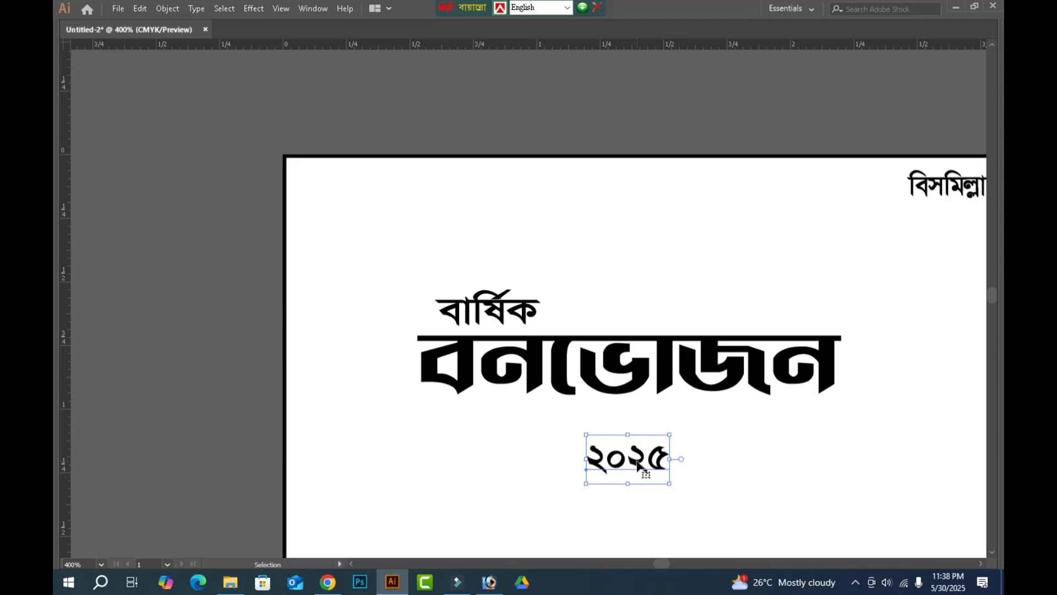
scroll(633, 471, "down", 2)
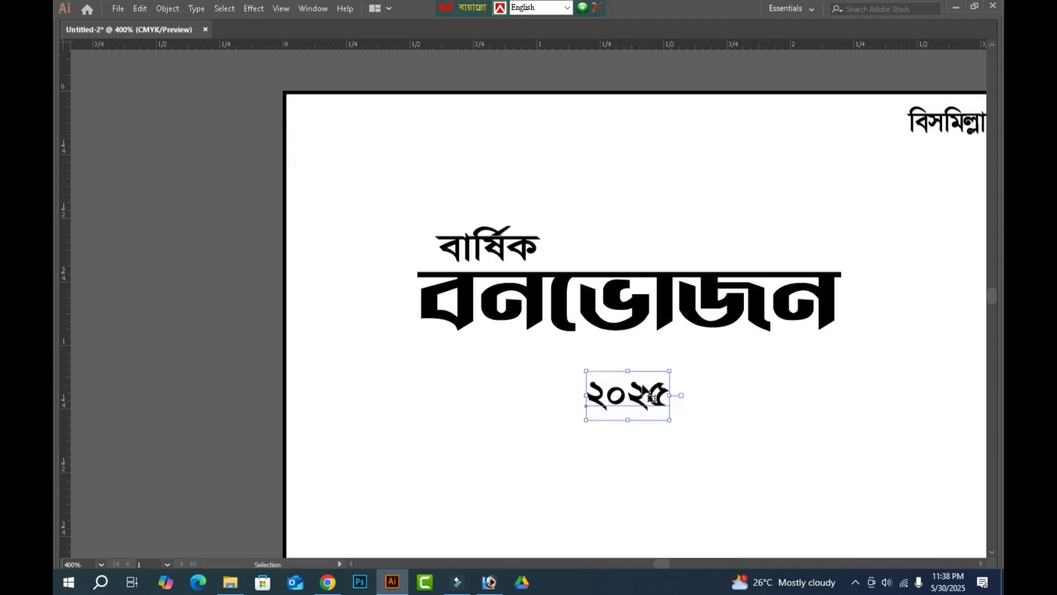
left_click_drag(635, 398, 636, 439)
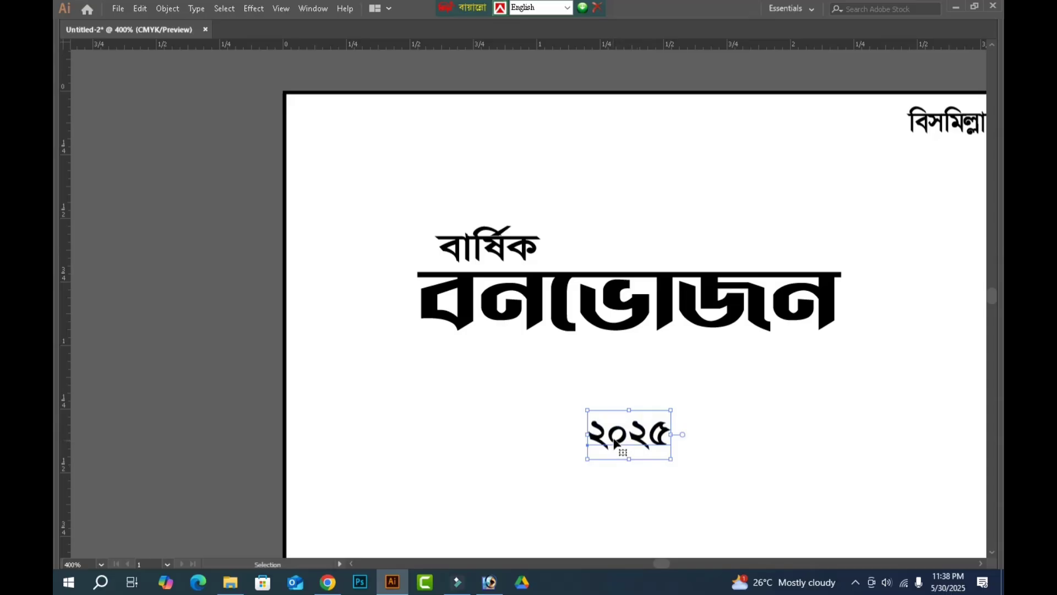
Cut the year text down to "২" and add a copy beside it changed to "০" as a separate digit.
double_click(610, 442)
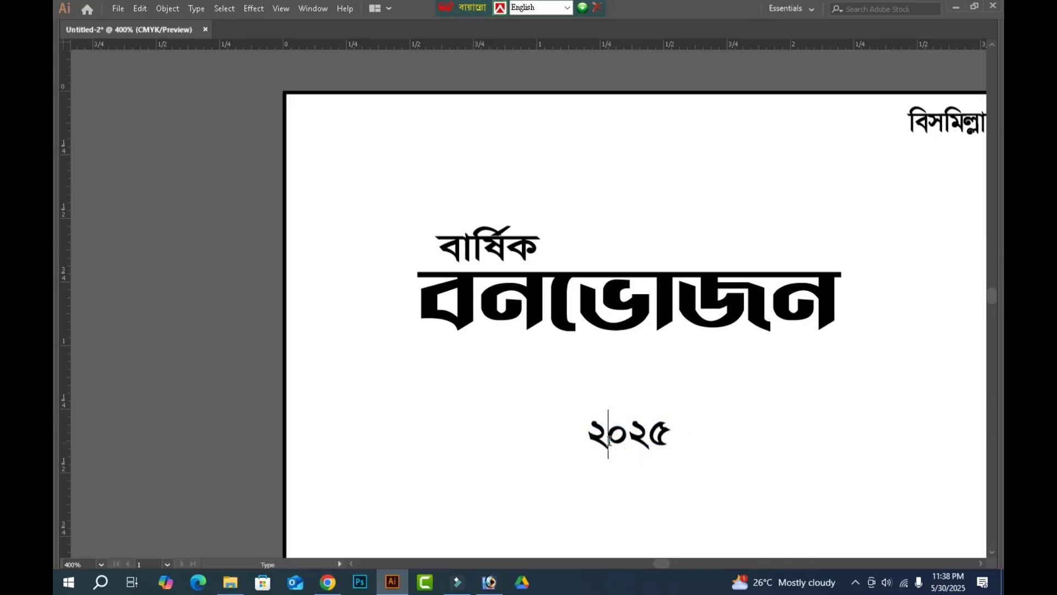
key("shift+End")
key("BackSpace")
key("Escape")
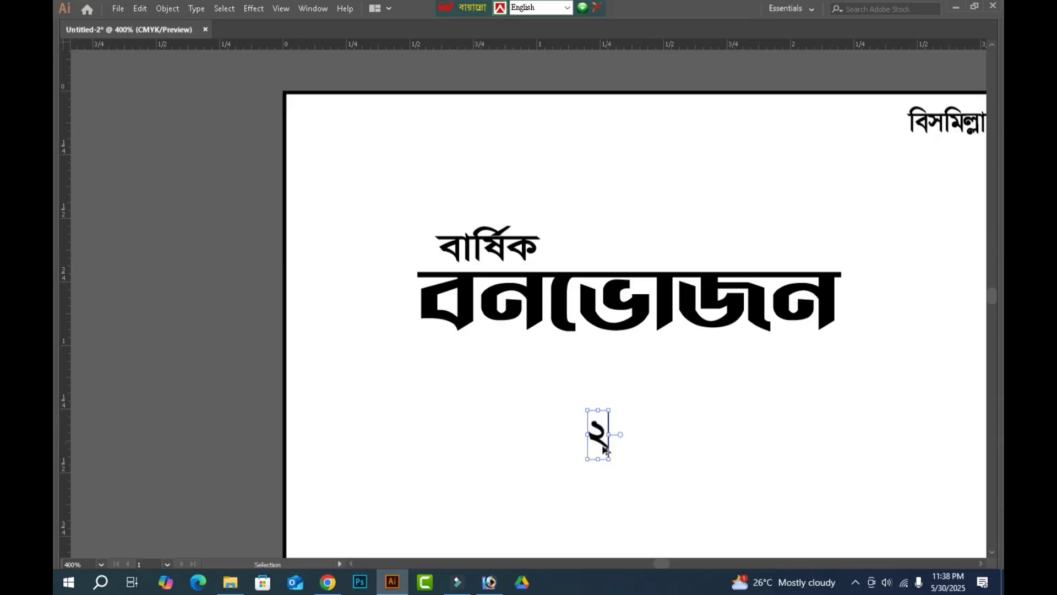
left_click_drag(602, 437, 624, 438)
double_click(622, 434)
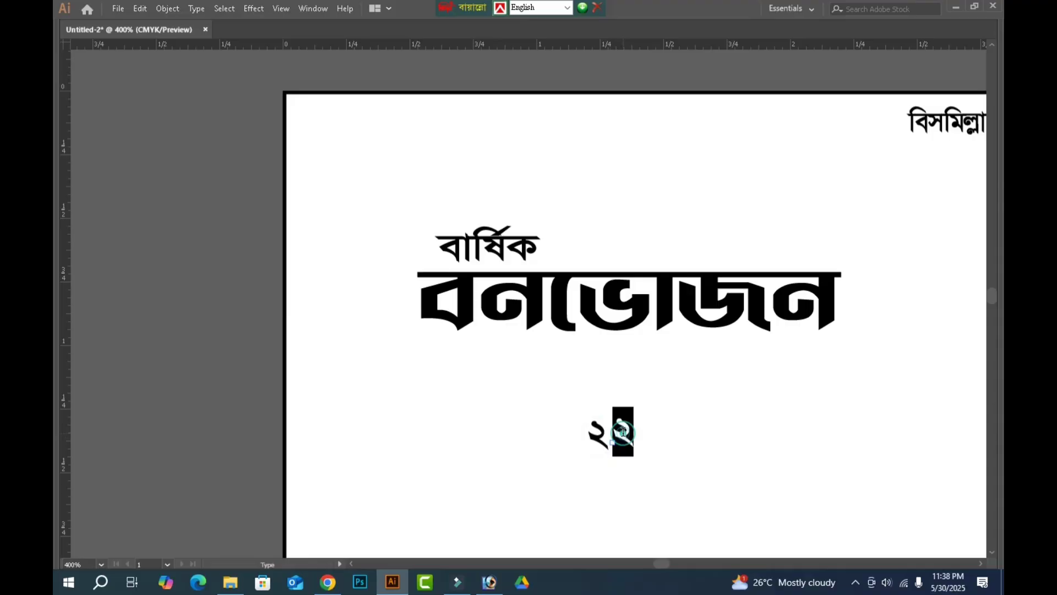
type("০")
key("Escape")
Duplicate the separate "২" and "০" to their right and change the last digit to "৫".
left_click_drag(613, 438, 678, 432)
double_click(679, 431)
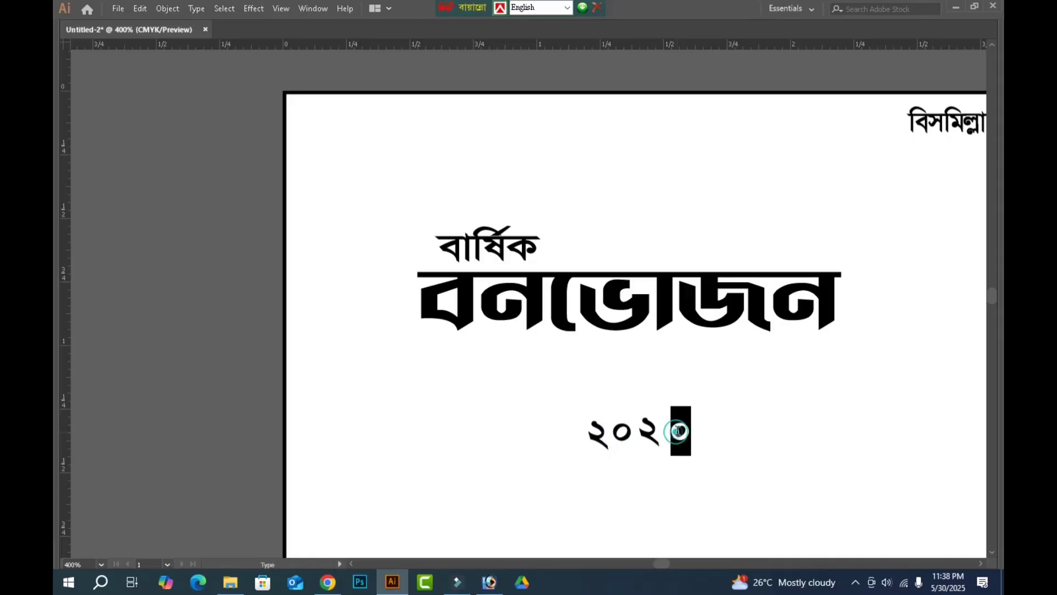
type("৫")
key("Escape")
left_click(729, 465)
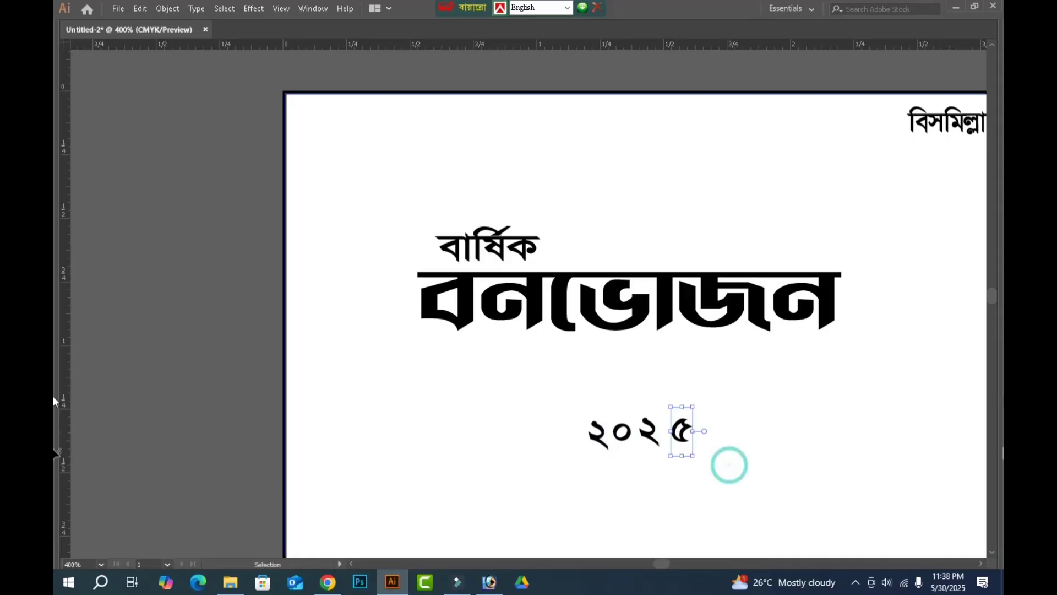
key("Tab")
left_click(69, 73)
left_click(194, 156)
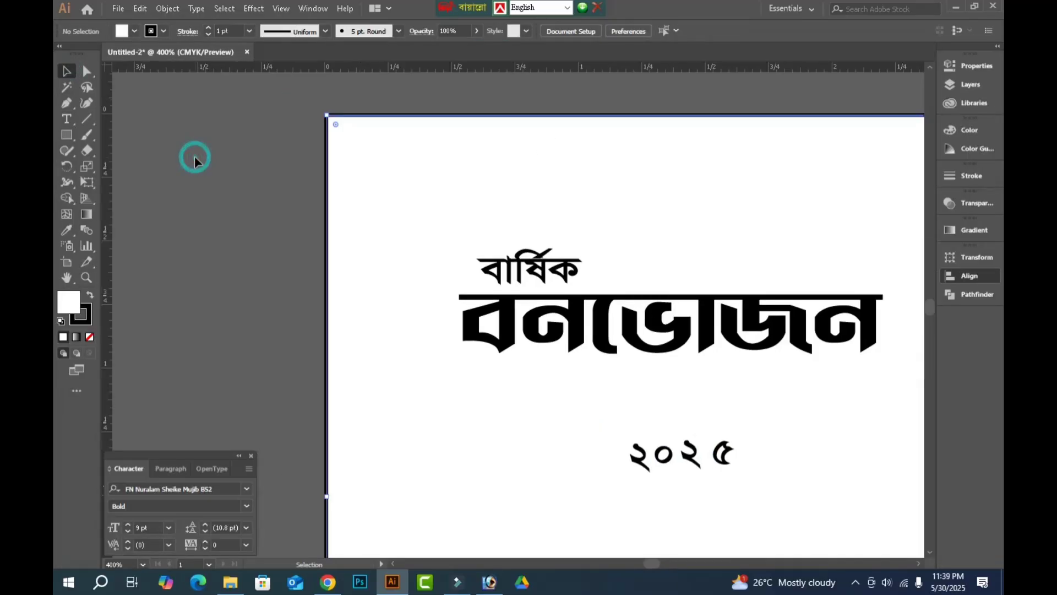
Enlarge "বনভোজন" to about 2.4 in wide so it extends to the vertical centre guide.
key("Tab")
key("ctrl+minus")
key("ctrl+minus")
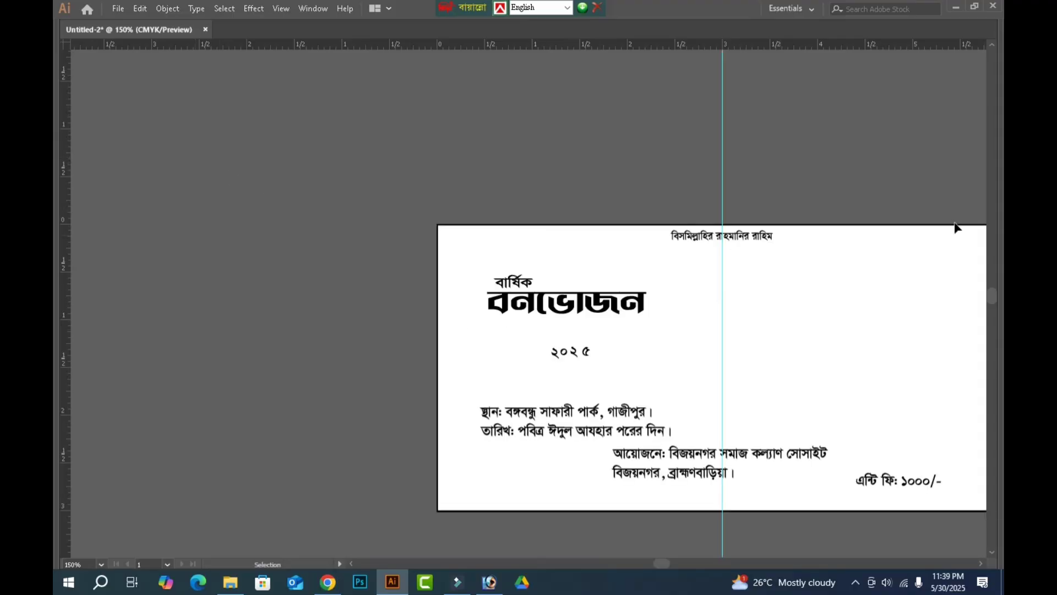
left_click_drag(867, 173, 853, 282)
left_click(610, 313)
left_click(672, 336)
left_click(638, 307)
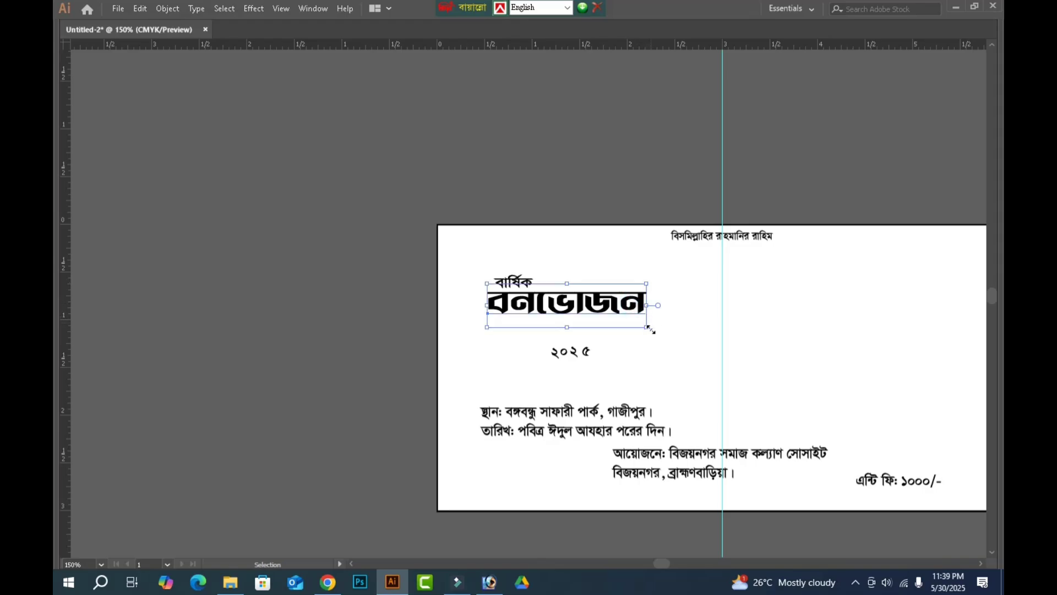
left_click_drag(694, 351, 722, 362)
left_click(791, 370)
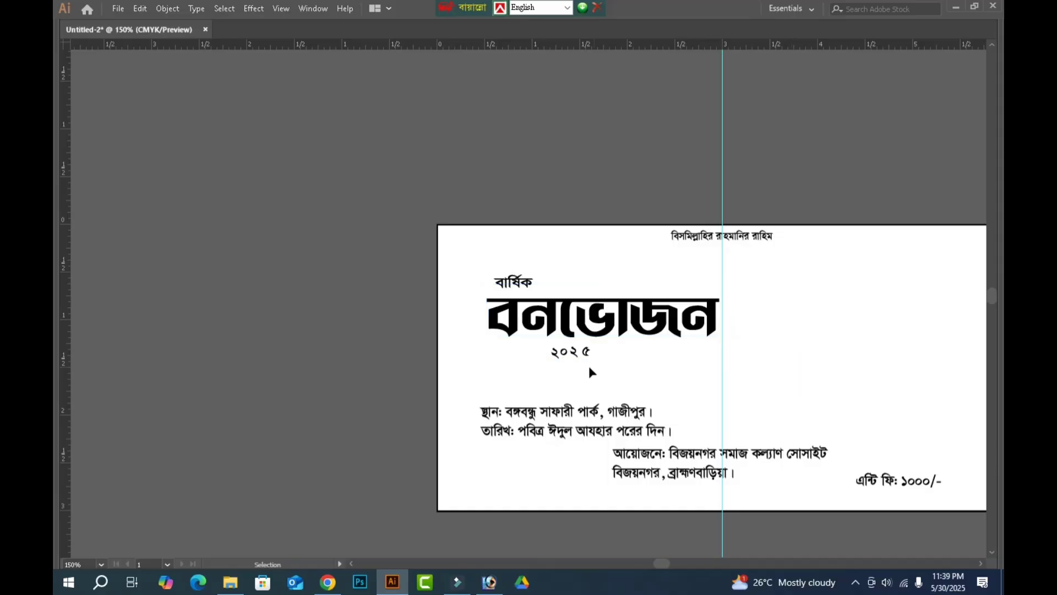
Draw a small black square about 0.2 in wide below the year digits and tilt it slightly counterclockwise.
key("ctrl+space")
left_click_drag(378, 288, 790, 407)
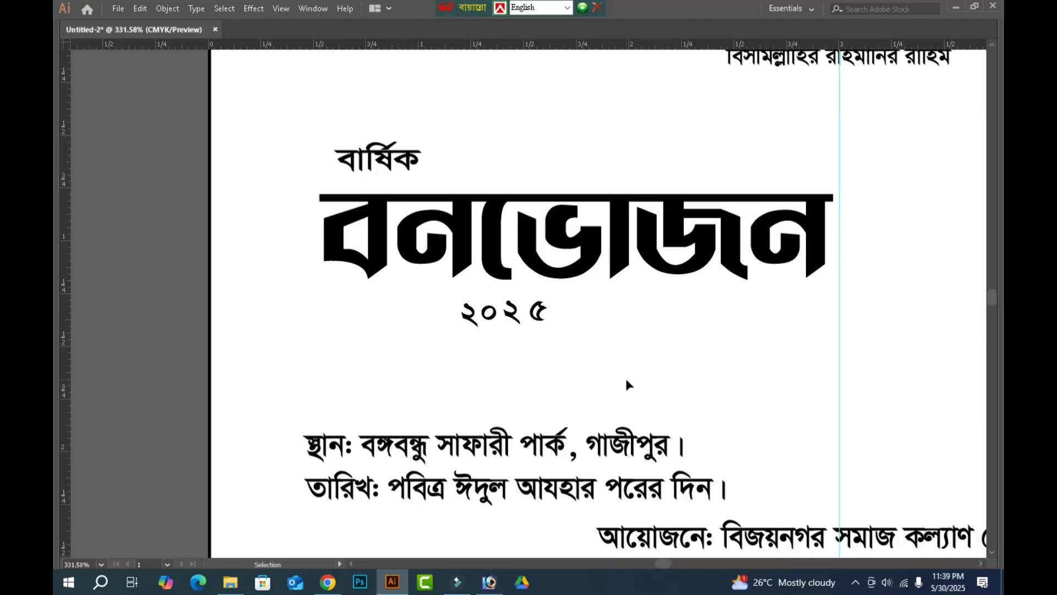
key("m")
left_click_drag(461, 353, 500, 393)
key("Tab")
left_click(67, 71)
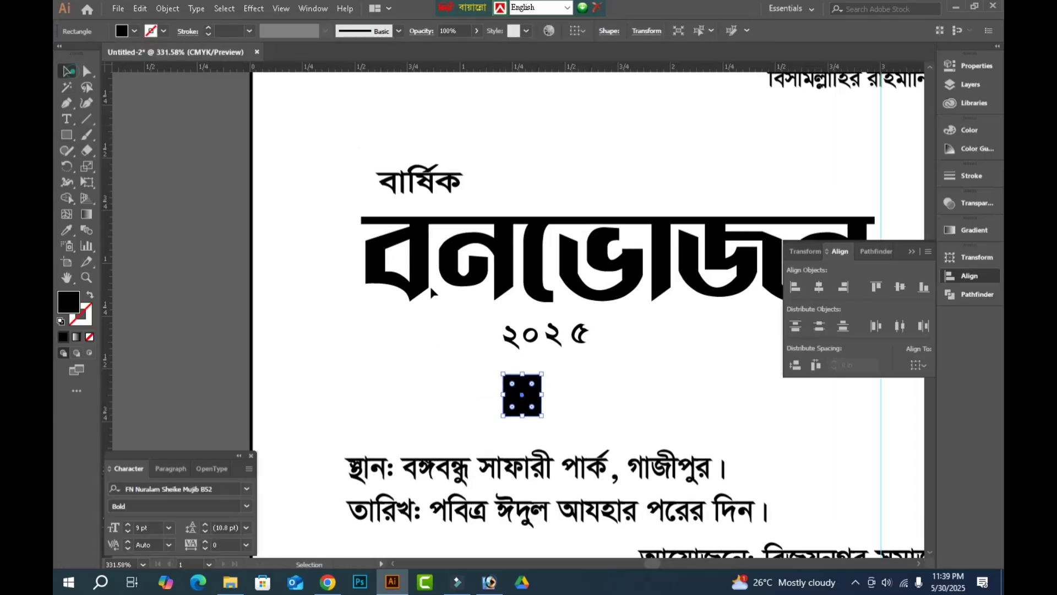
key("Tab")
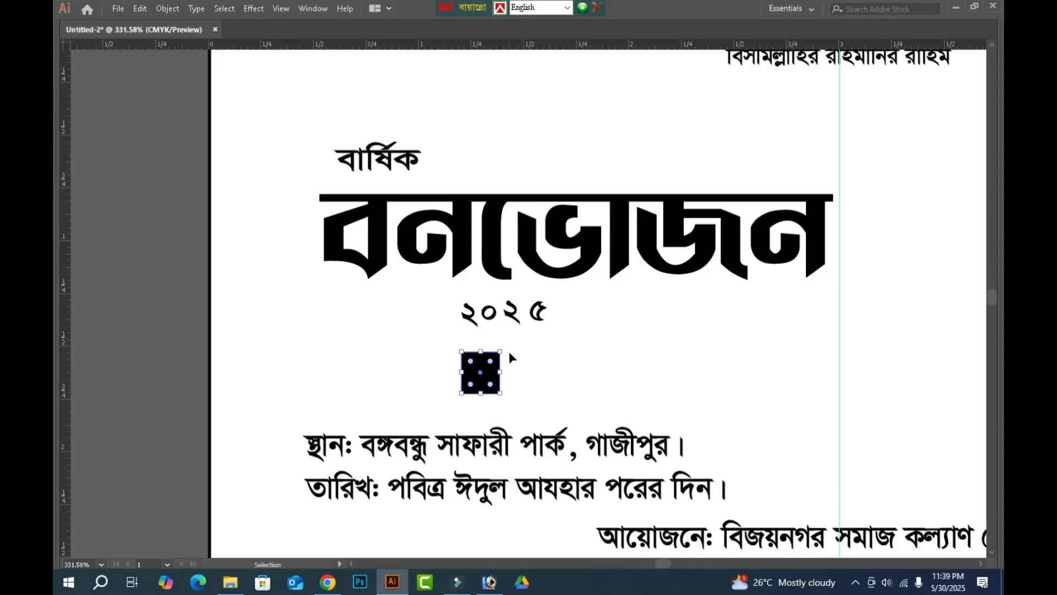
left_click_drag(503, 346, 501, 329)
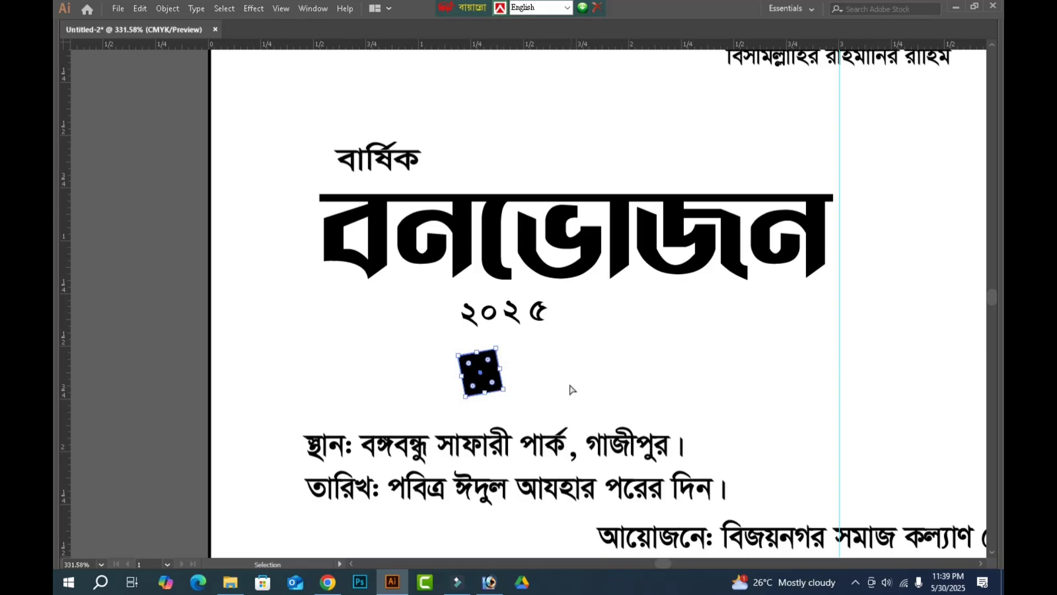
Duplicate the tilted square three times at equal spacing to form a row of four beneath the year.
left_click(569, 382)
left_click(484, 382)
left_click_drag(487, 382, 531, 368)
key("ctrl+d")
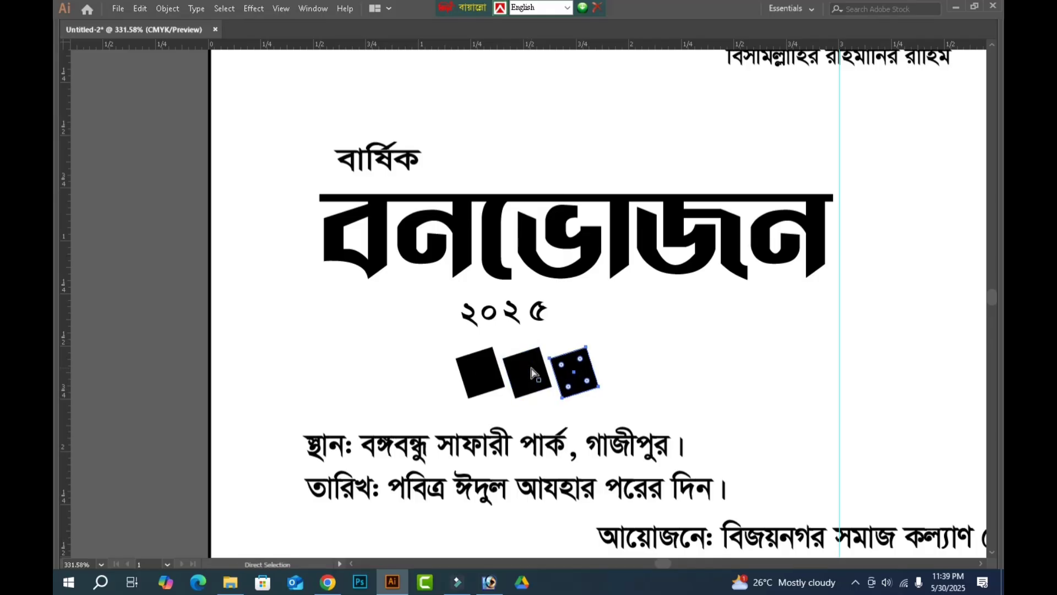
key("ctrl+d")
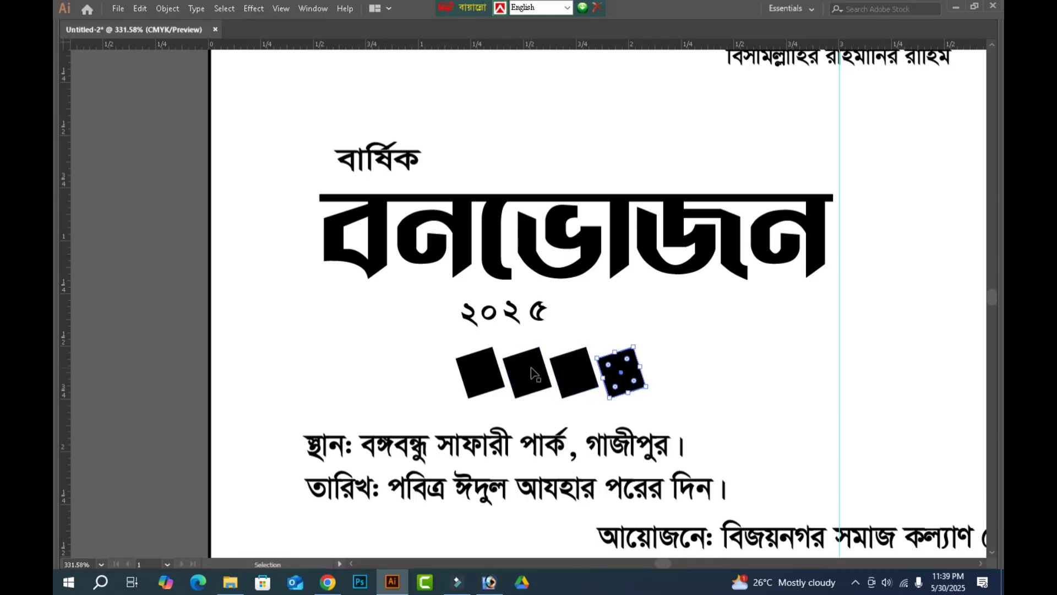
Fill the first tilted square red using 100% magenta and 100% yellow.
left_click(766, 353)
key("ctrl+space")
left_click_drag(259, 197, 797, 453)
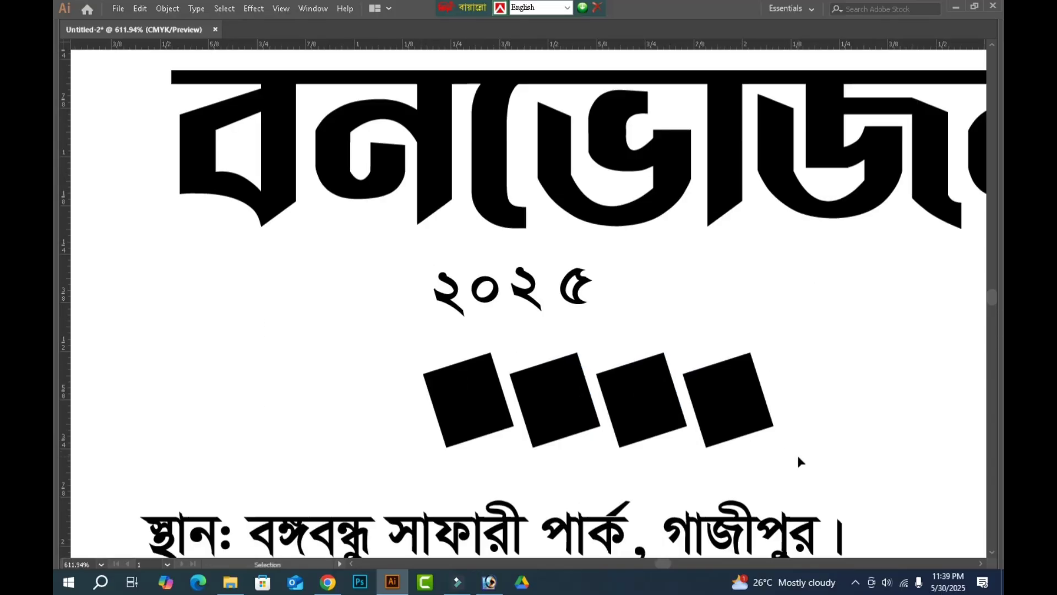
left_click(466, 422)
key("Tab")
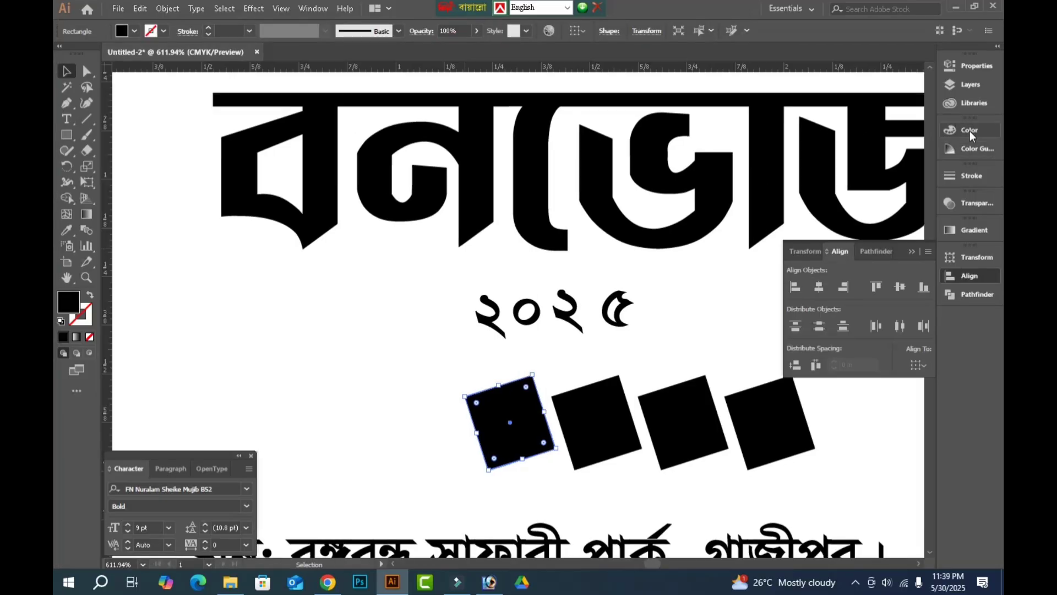
left_click(970, 130)
left_click(835, 165)
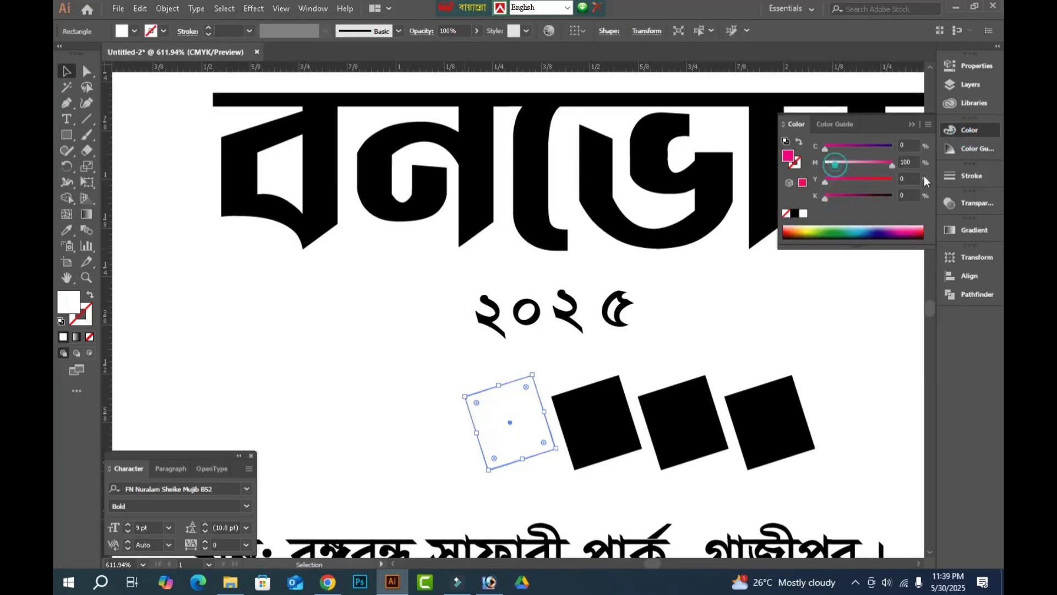
left_click_drag(868, 179, 947, 178)
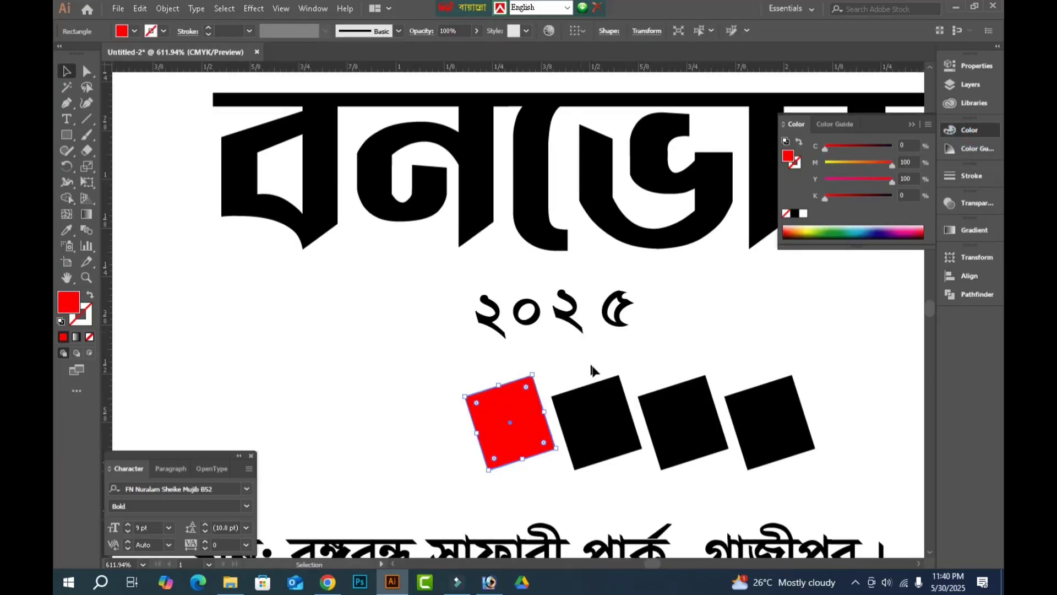
Fill the second tilted square orange with about 58% magenta and 100% yellow.
left_click(604, 423)
left_click(821, 197)
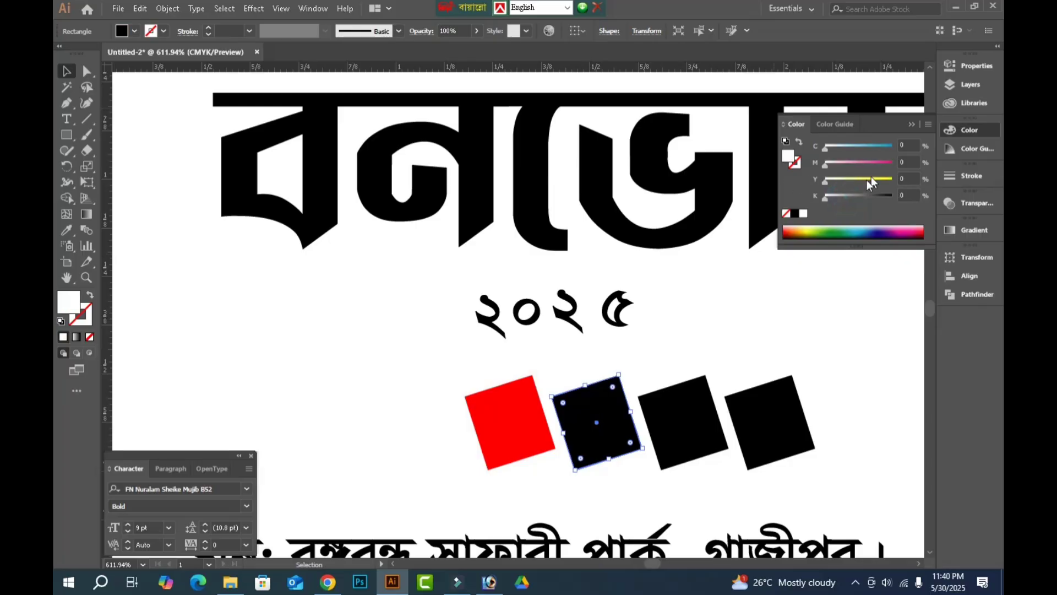
mouse_move(871, 179)
left_mouse_down()
mouse_move(893, 179)
mouse_move(864, 163)
left_mouse_up()
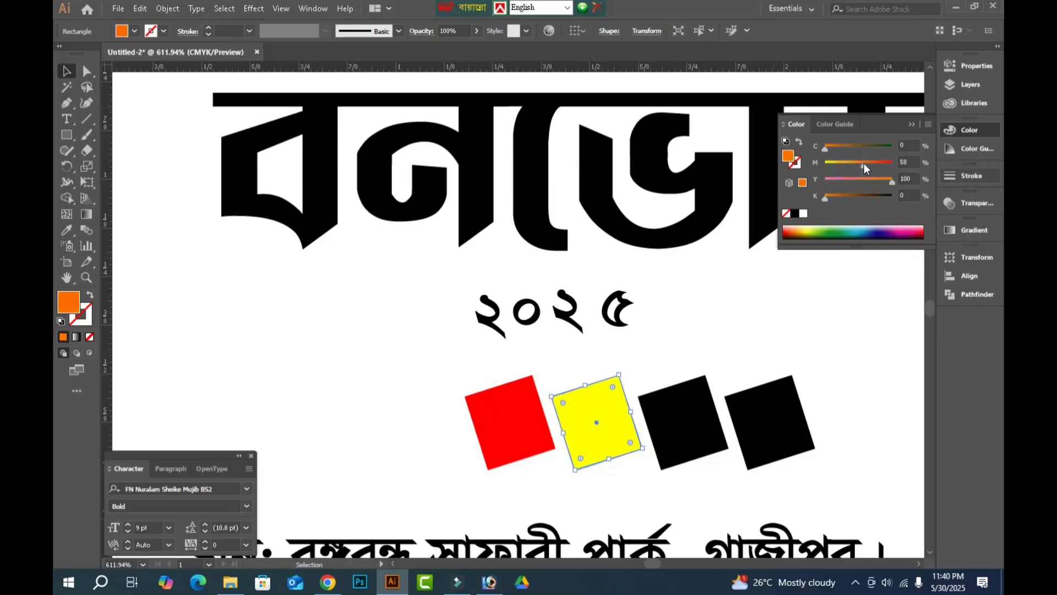
Fill the third tilted square blue with 100% cyan and the fourth pink with 100% magenta.
left_click(685, 433)
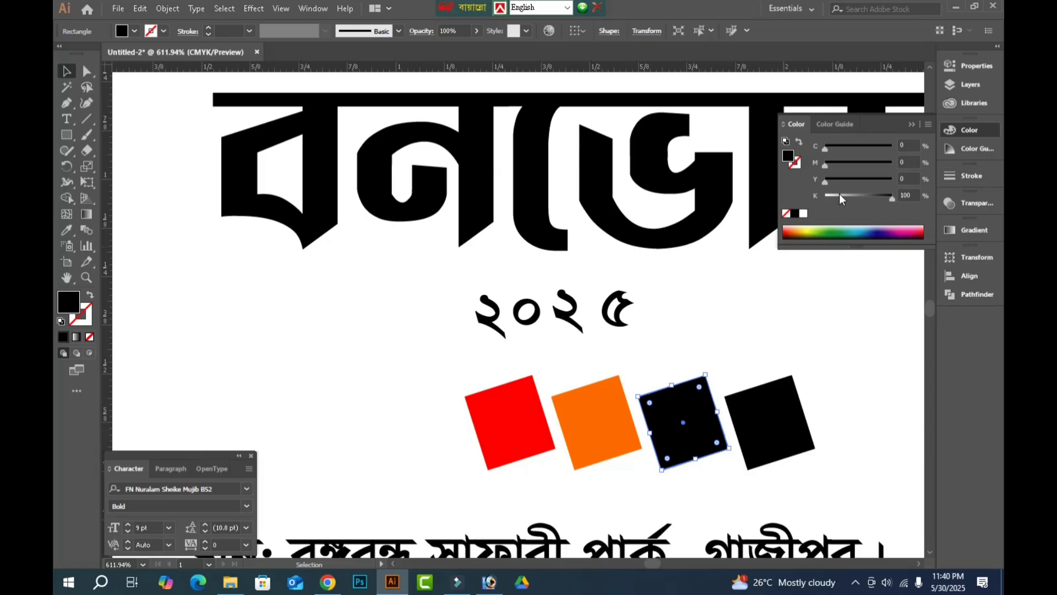
left_click_drag(839, 196, 825, 195)
left_click_drag(887, 146, 892, 146)
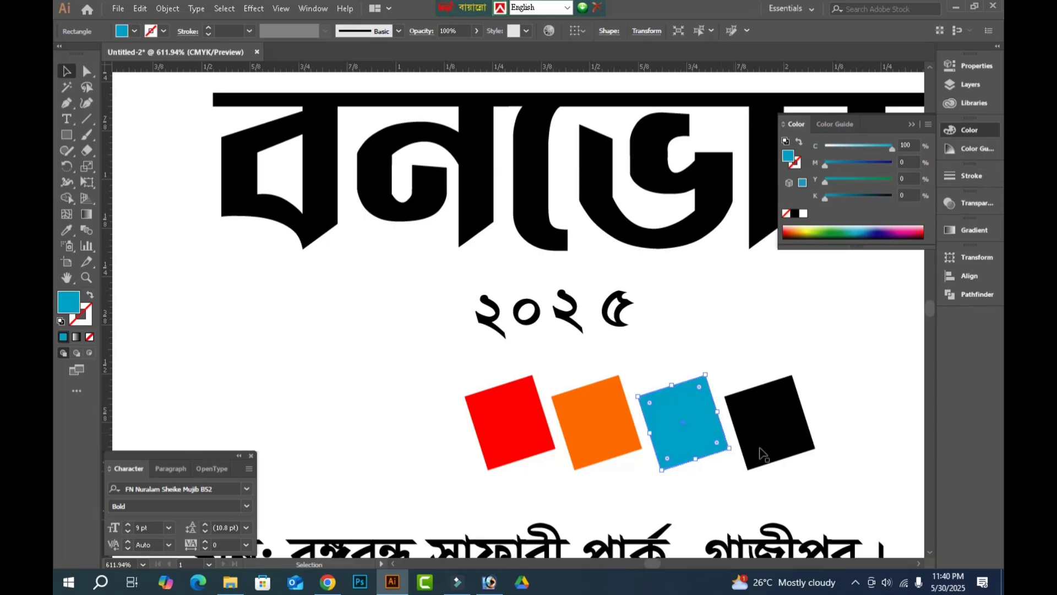
left_click(766, 432)
left_click_drag(851, 195, 940, 161)
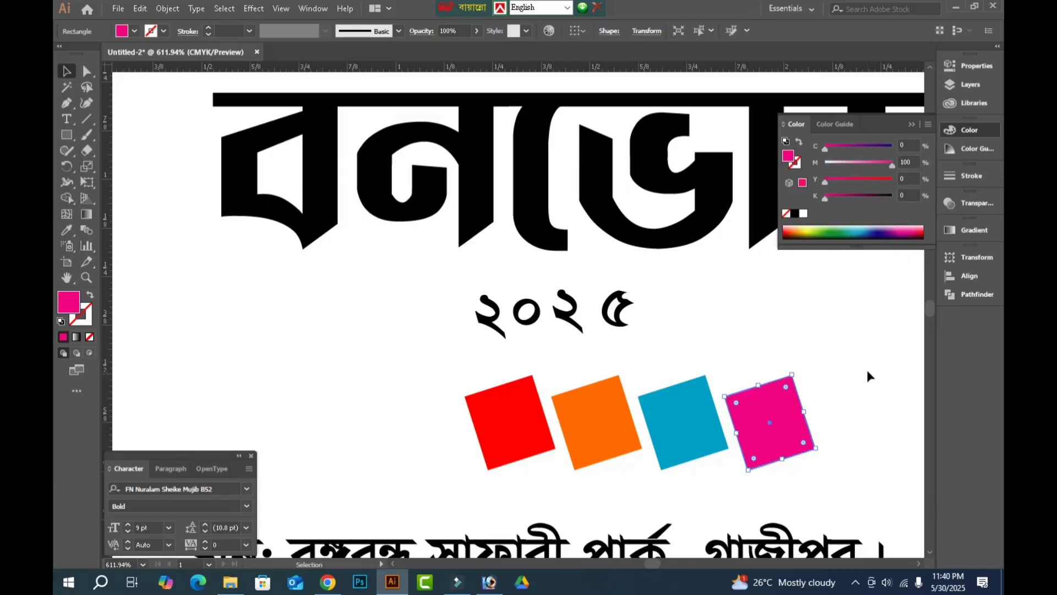
key("Tab")
left_click(823, 394)
Nudge the pink square closer to the blue one and distribute all four squares evenly horizontally.
left_click(722, 423)
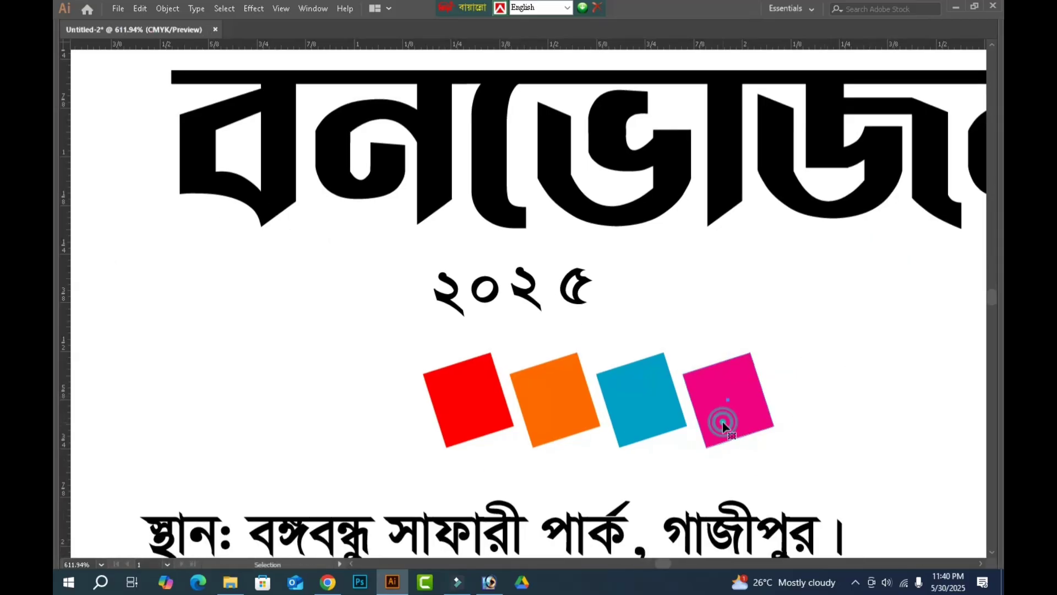
key("Left")
key("Left")
left_click(815, 369)
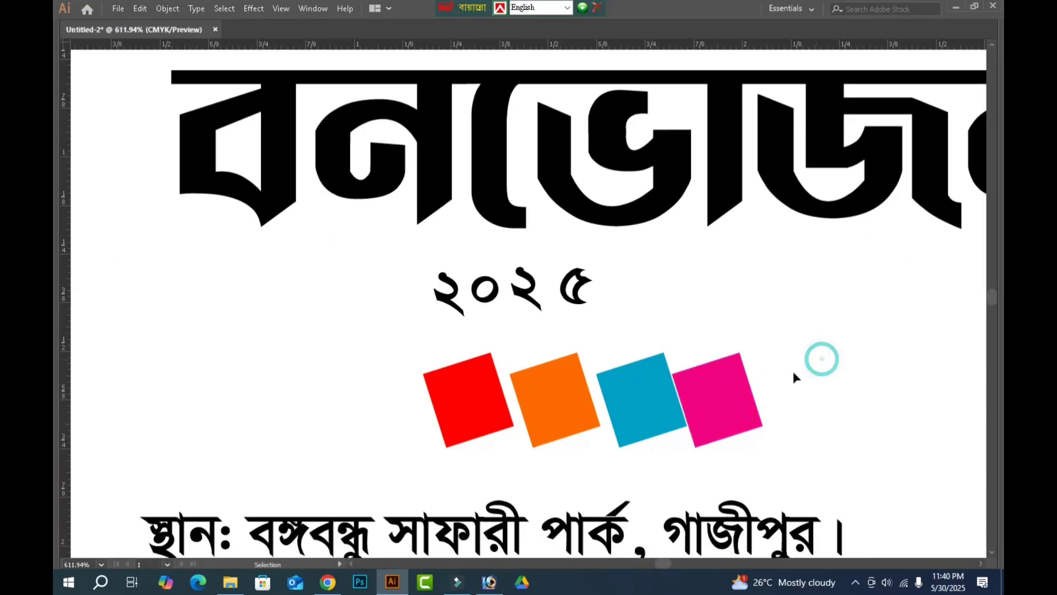
left_click_drag(793, 371, 395, 398)
key("Tab")
key("ctrl+r")
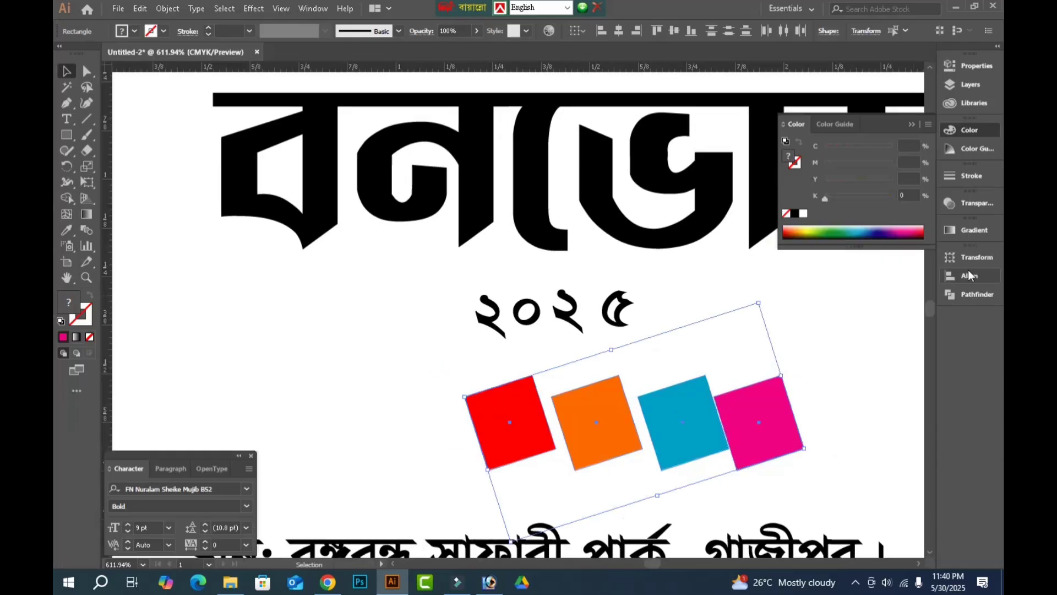
left_click(969, 276)
left_click(895, 326)
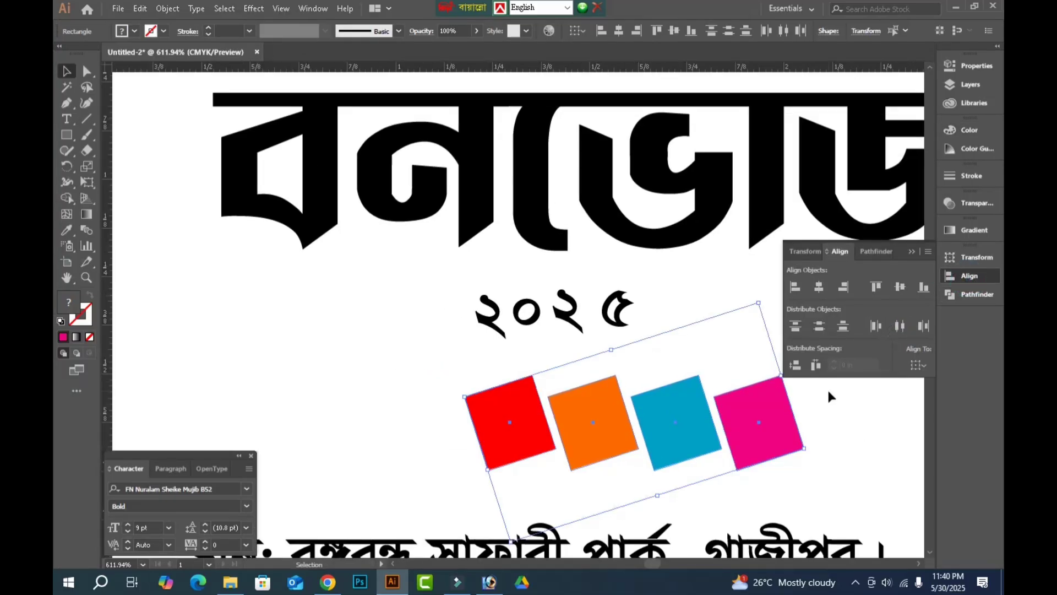
left_click(857, 416)
Place the first "২" on the red square, tilted to match at 16.71 pt, and copy it onto the orange square as "০".
left_click_drag(489, 321, 507, 430)
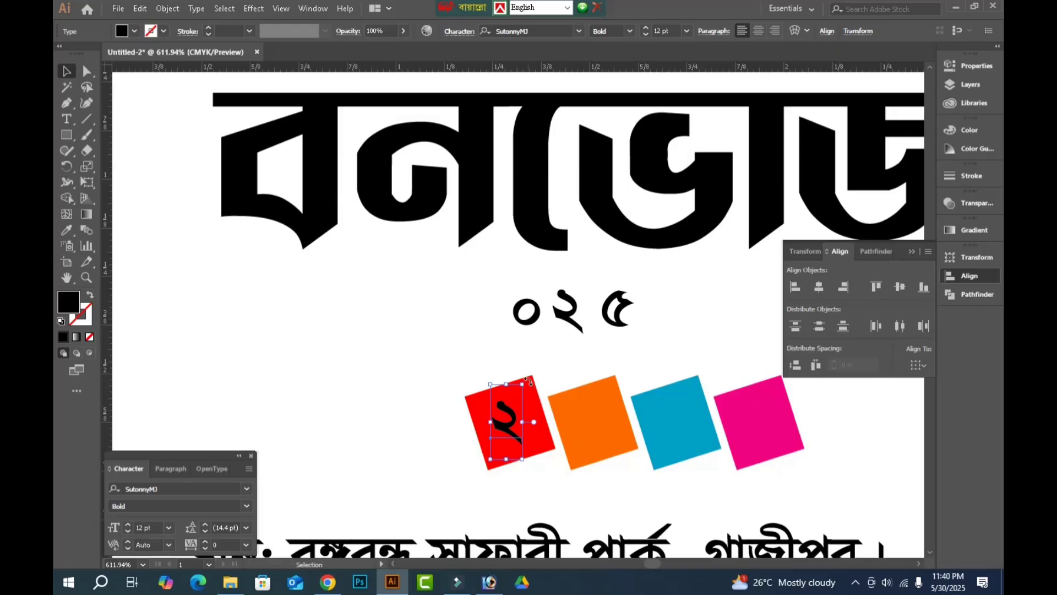
left_click_drag(529, 381, 510, 361)
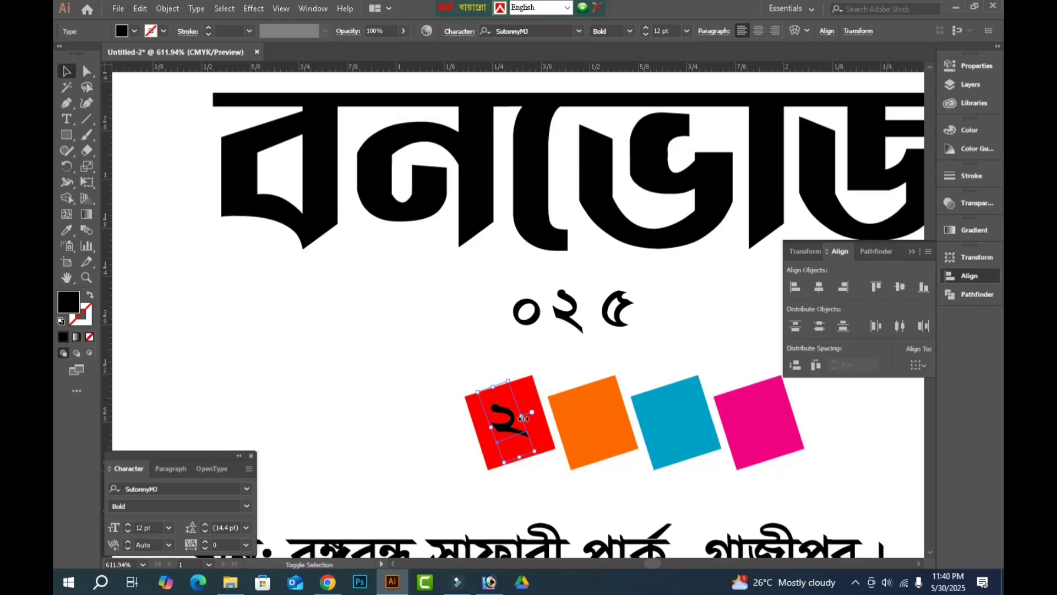
left_click_drag(524, 419, 582, 431)
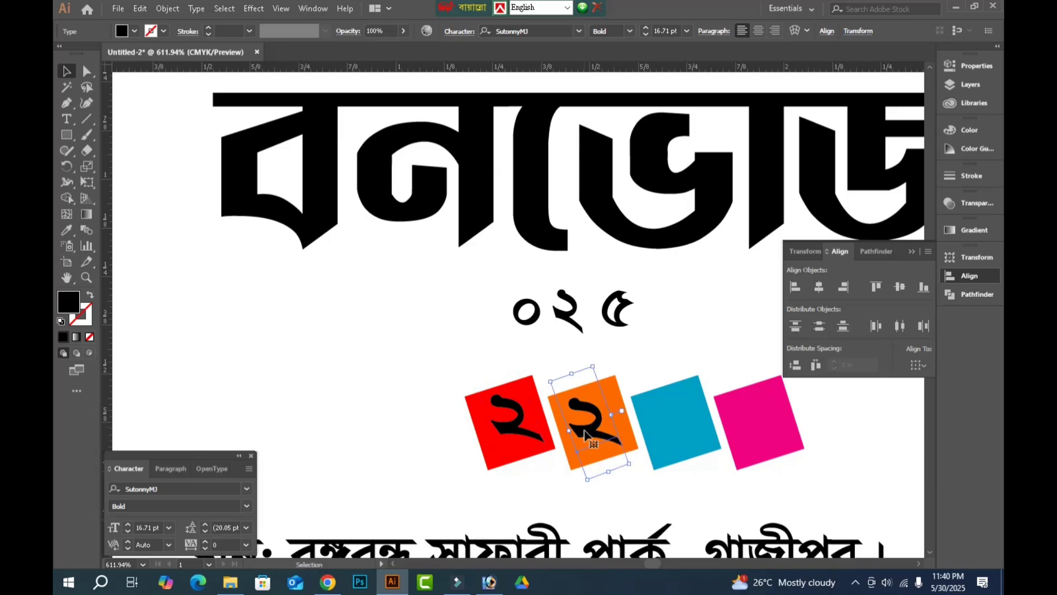
key("t")
double_click(585, 429)
type("০")
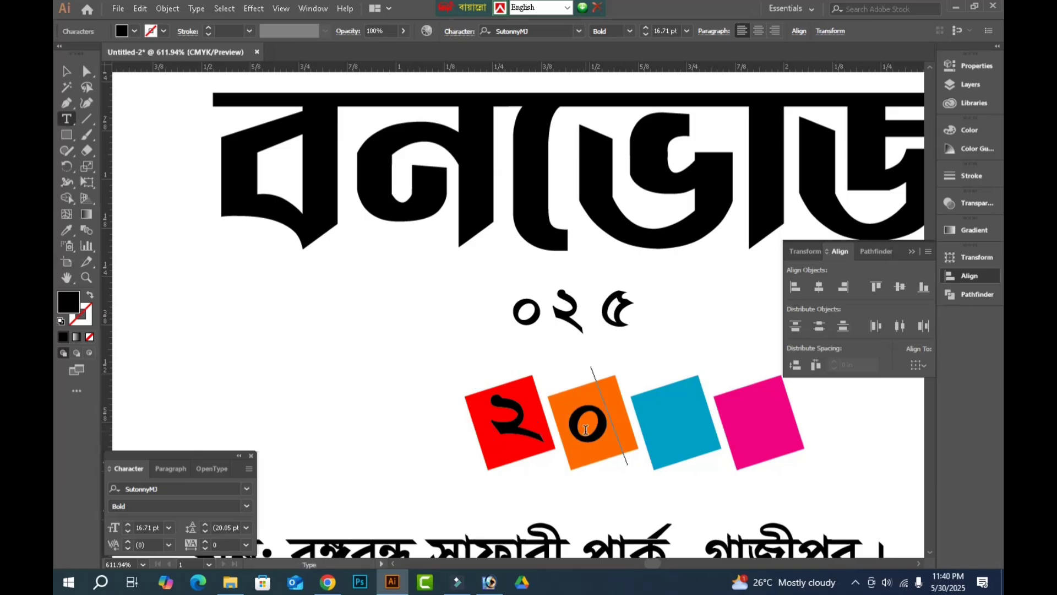
Copy the tilted digit onto the blue and pink squares, making each copy read "২".
left_click_drag(590, 425, 757, 432)
key("t")
double_click(679, 427)
type("২")
double_click(758, 427)
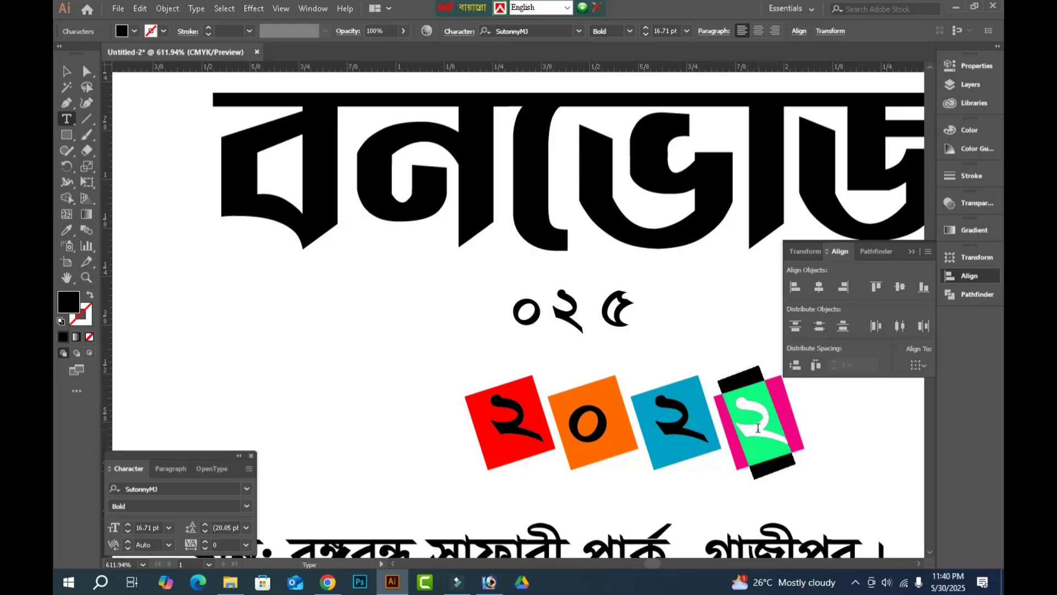
left_click(757, 428)
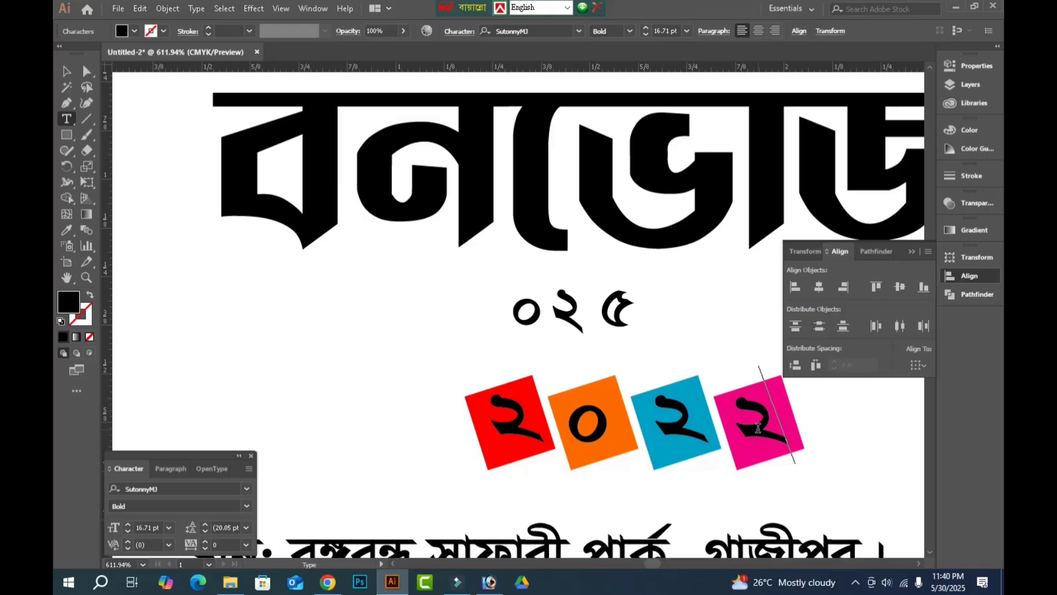
left_click(67, 71)
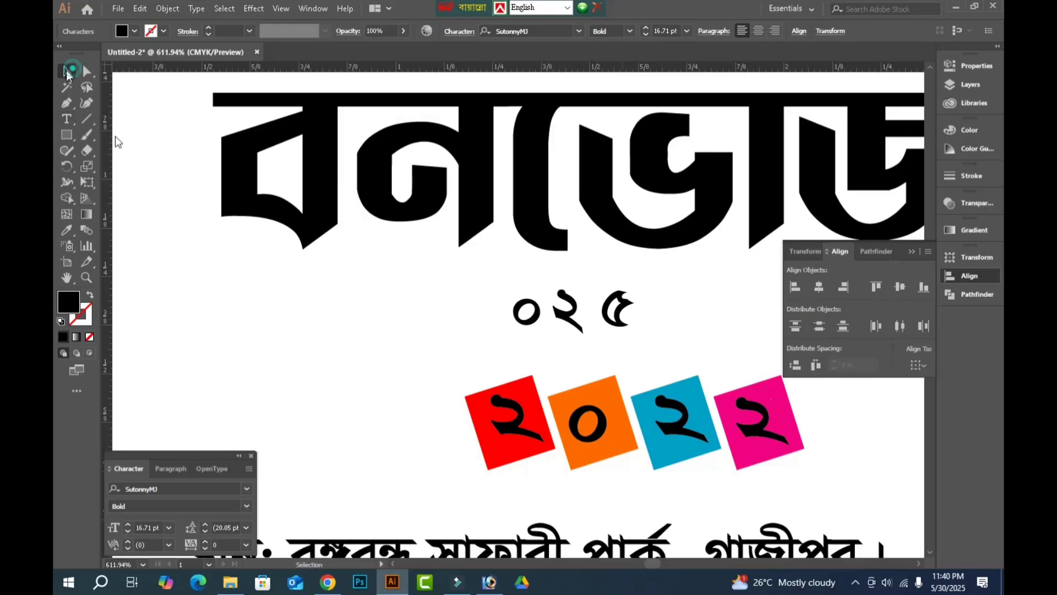
Delete the leftover "০", "২" and "৫" digits above the coloured squares.
key("Tab")
left_click_drag(334, 357, 807, 440)
left_click_drag(635, 296, 426, 277)
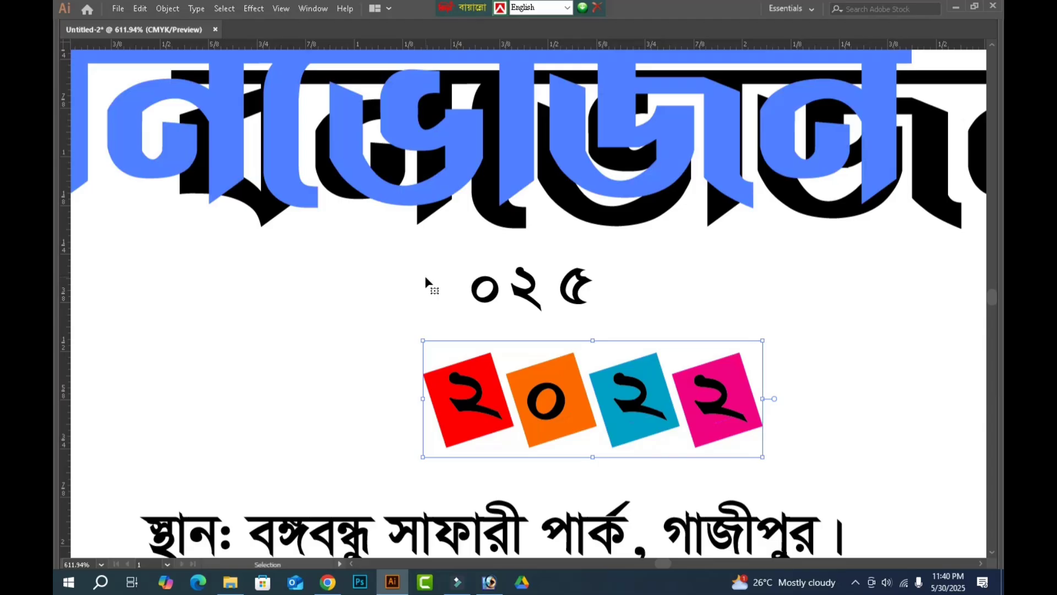
left_click(513, 299)
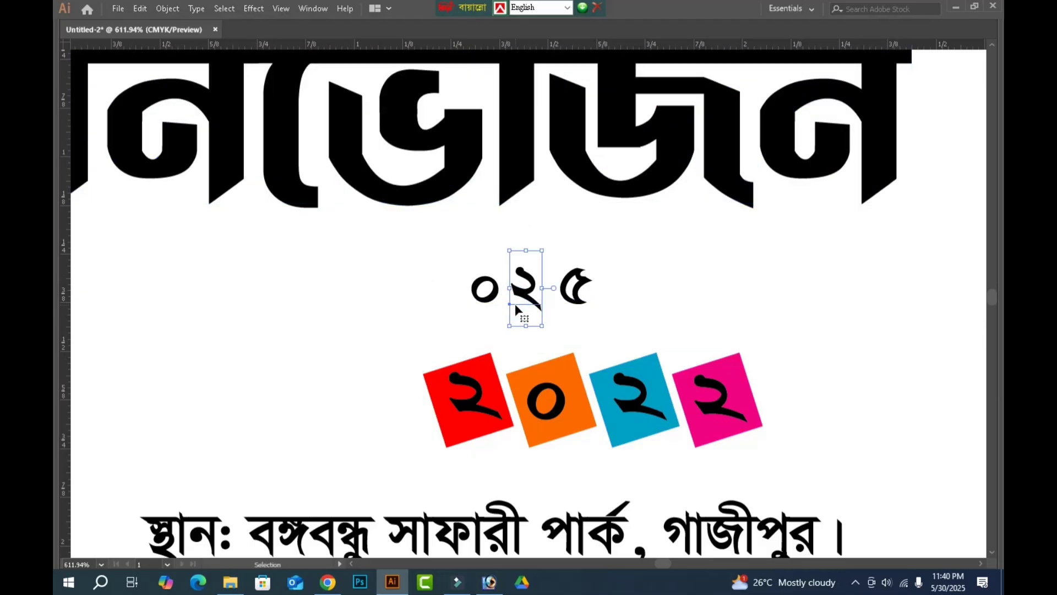
key("Delete")
left_click(485, 300)
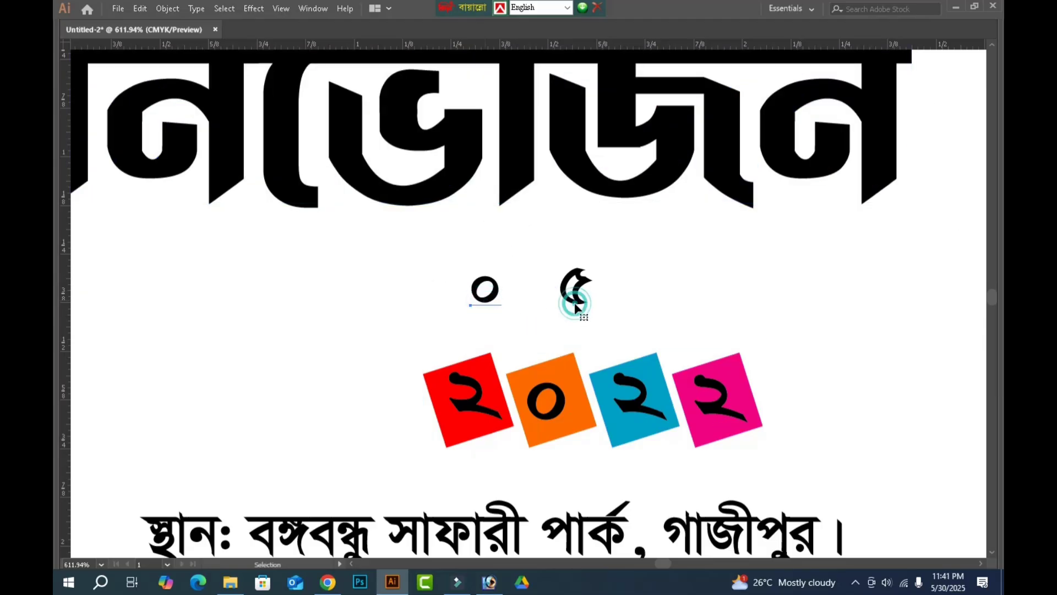
key("Delete")
left_click(574, 303)
key("Delete")
left_click(735, 345)
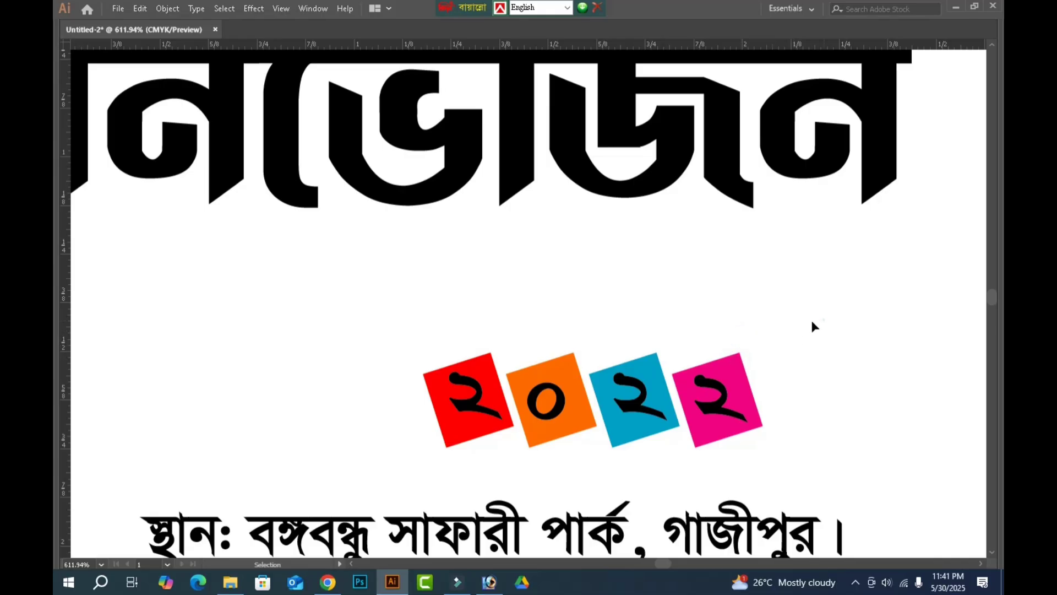
Move the numbered squares up nearer the title, then convert their digits to outlines and group them.
left_click_drag(823, 319, 430, 416)
left_click_drag(556, 406, 457, 359)
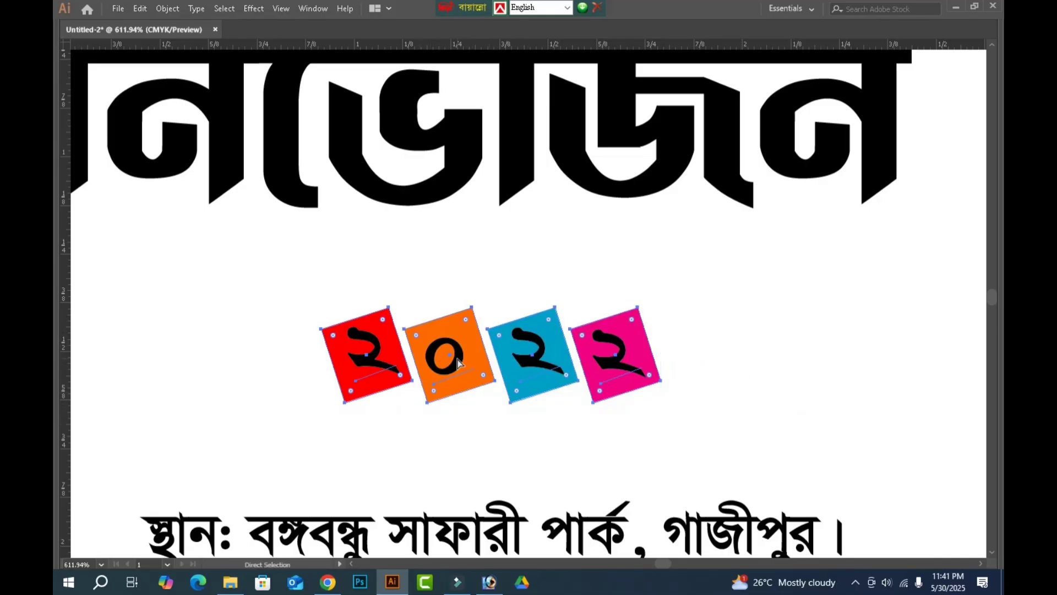
key("v")
key("ctrl")
key("ctrl+shift+o")
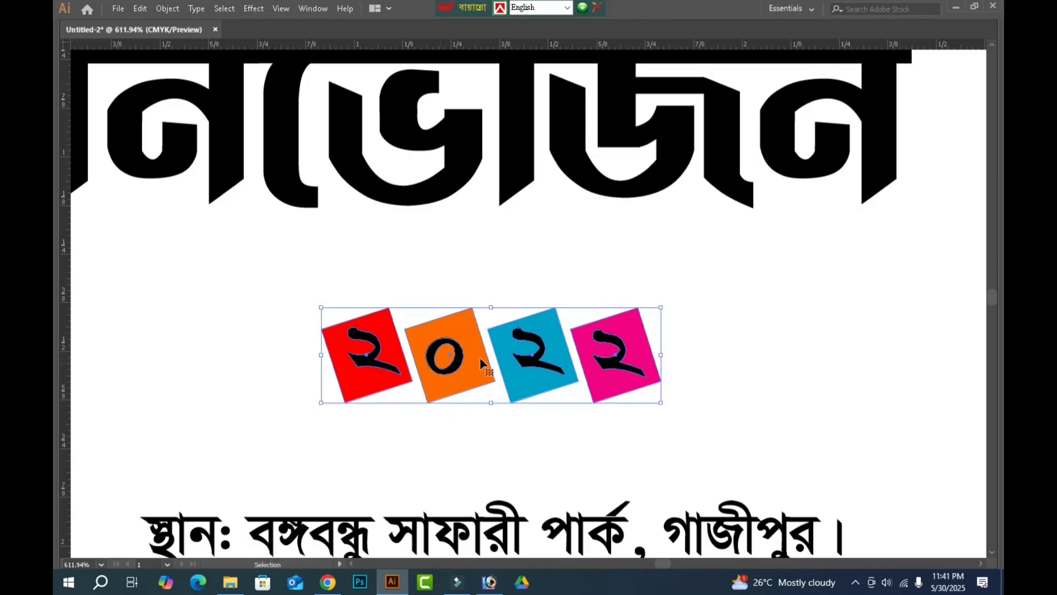
key("Tab")
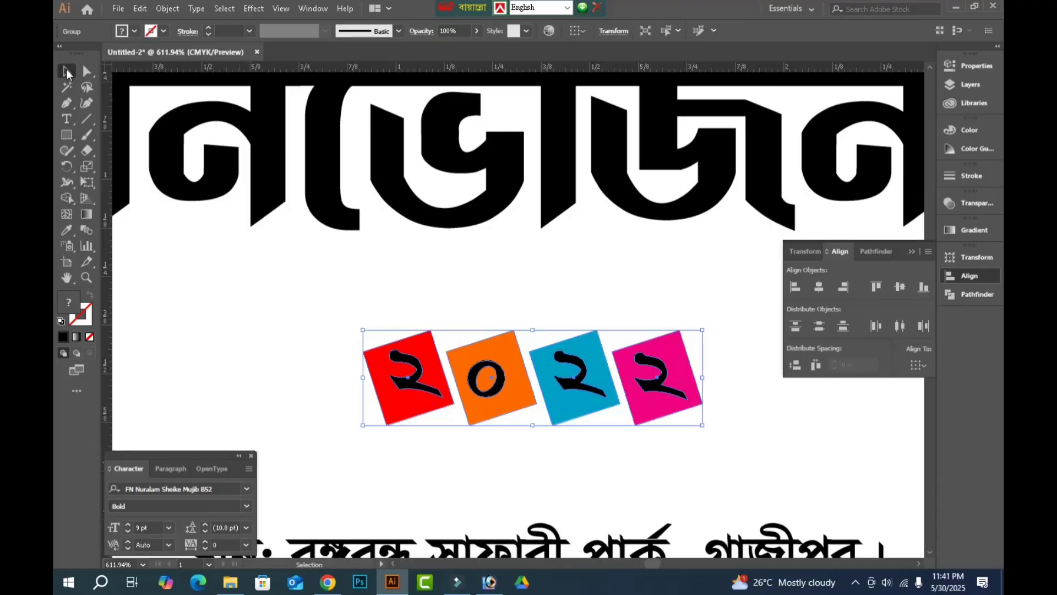
left_click(72, 71)
key("Tab")
left_click(295, 347)
Move the year group up under the title and shift "বনভোজন" so it starts about 0.35 in inside the banner's left edge.
key("ctrl+minus")
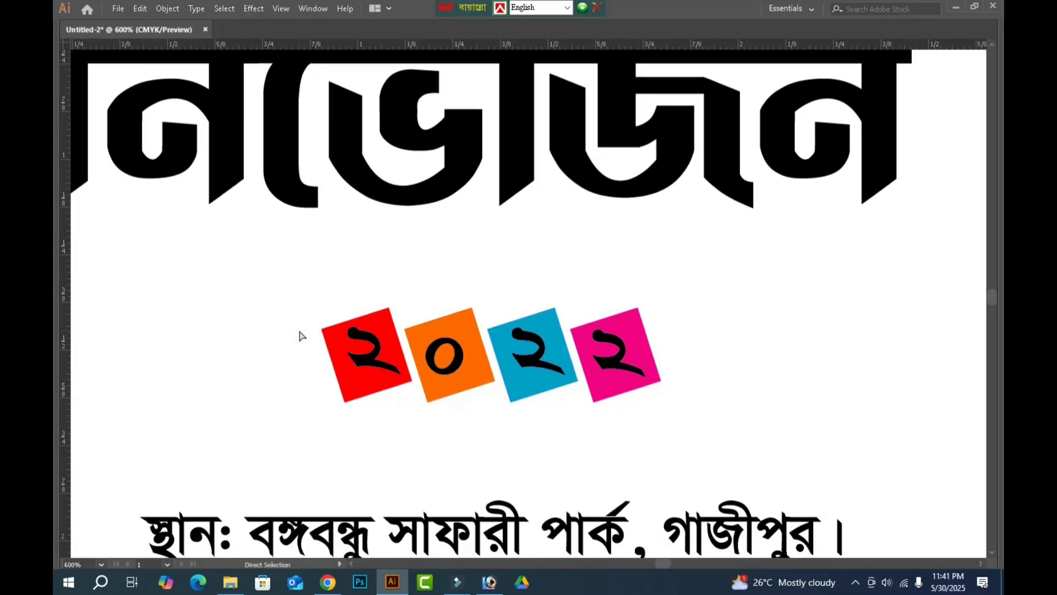
key("ctrl+minus")
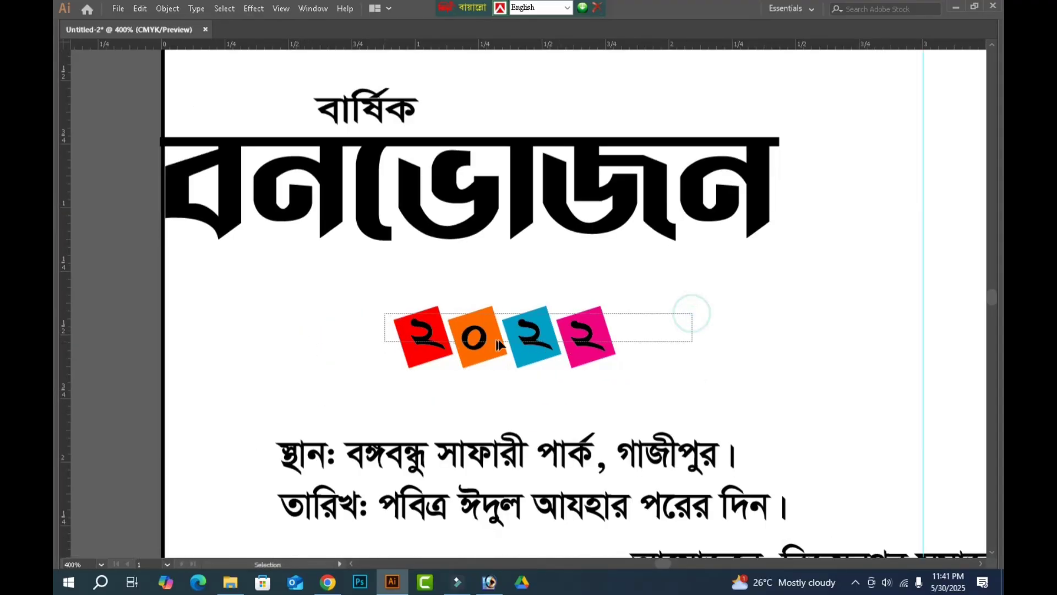
left_click_drag(686, 304, 390, 338)
left_click_drag(613, 309, 631, 273)
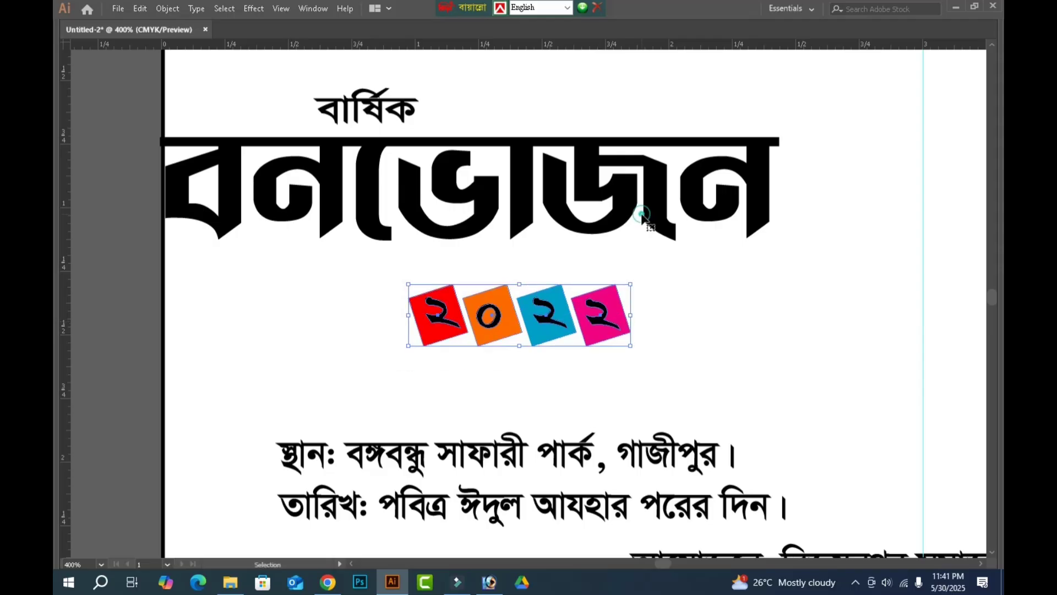
left_click_drag(621, 226, 654, 217)
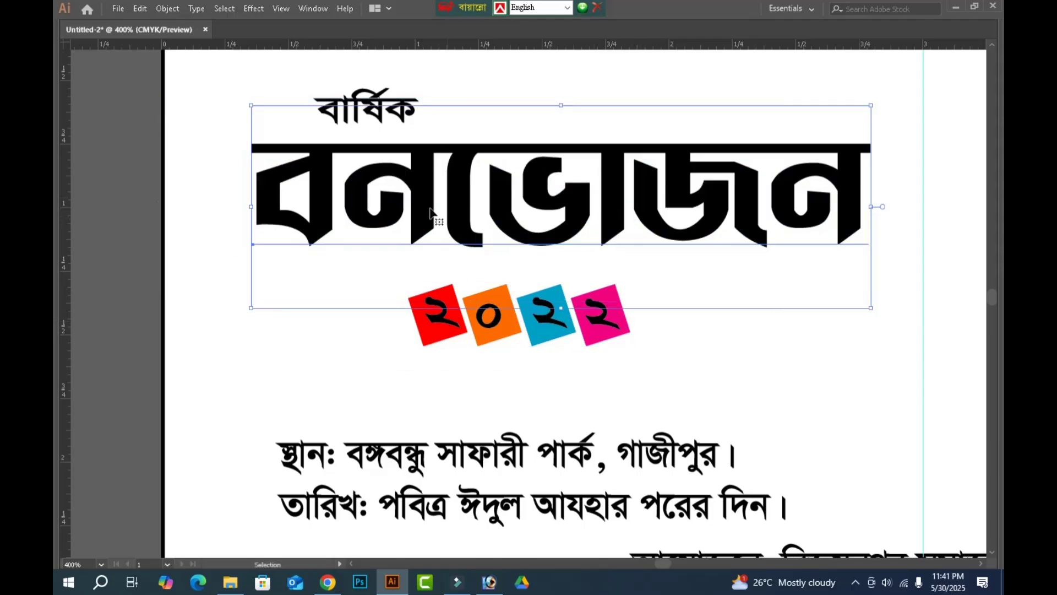
left_click_drag(560, 310, 629, 337)
left_click(731, 372)
Duplicate the banner's background rectangle in place and shrink the copy to a full-width strip about 0.5 in high along its bottom edge.
scroll(704, 390, "down", 4)
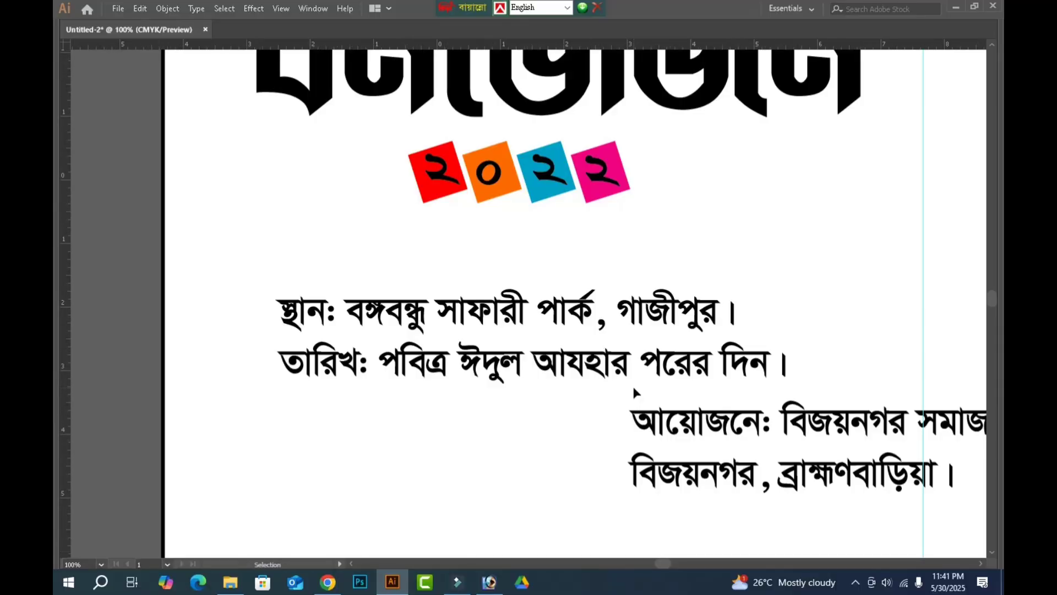
key("ctrl+1")
key("alt")
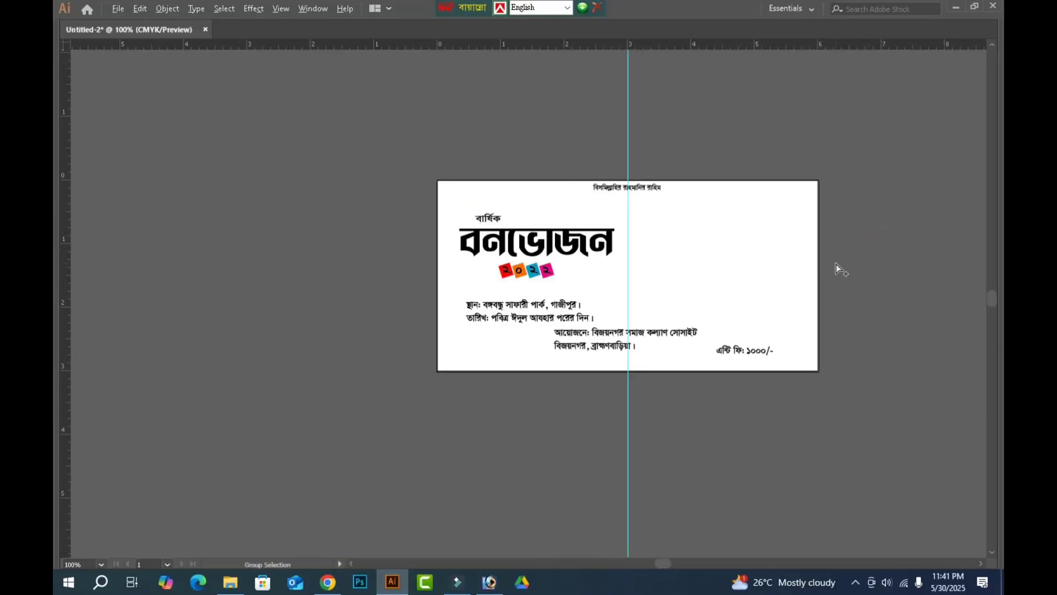
key("alt")
left_click(744, 238, "alt")
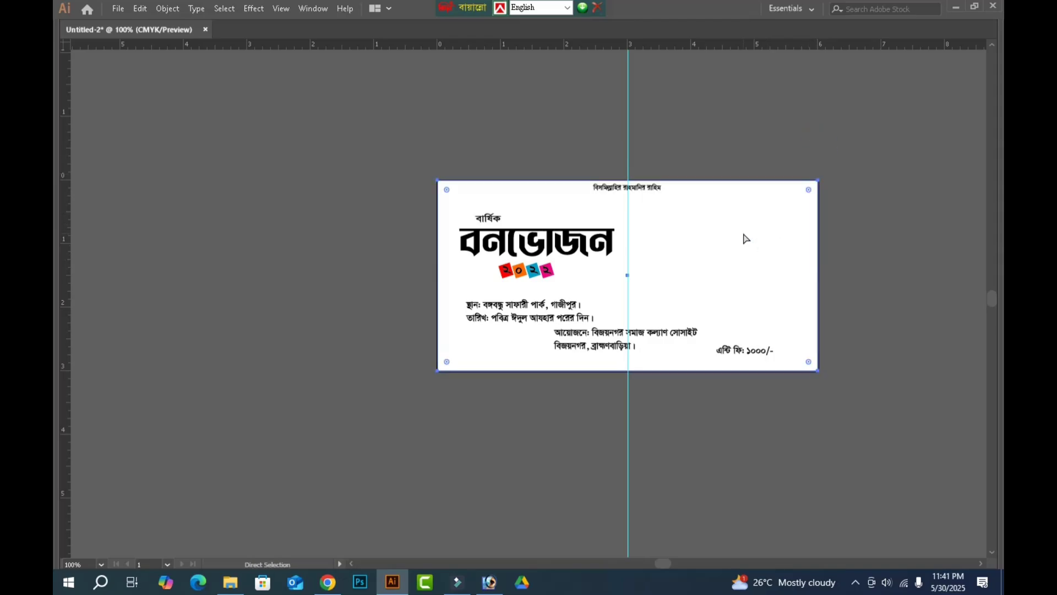
key("v")
left_click_drag(630, 188, 610, 337)
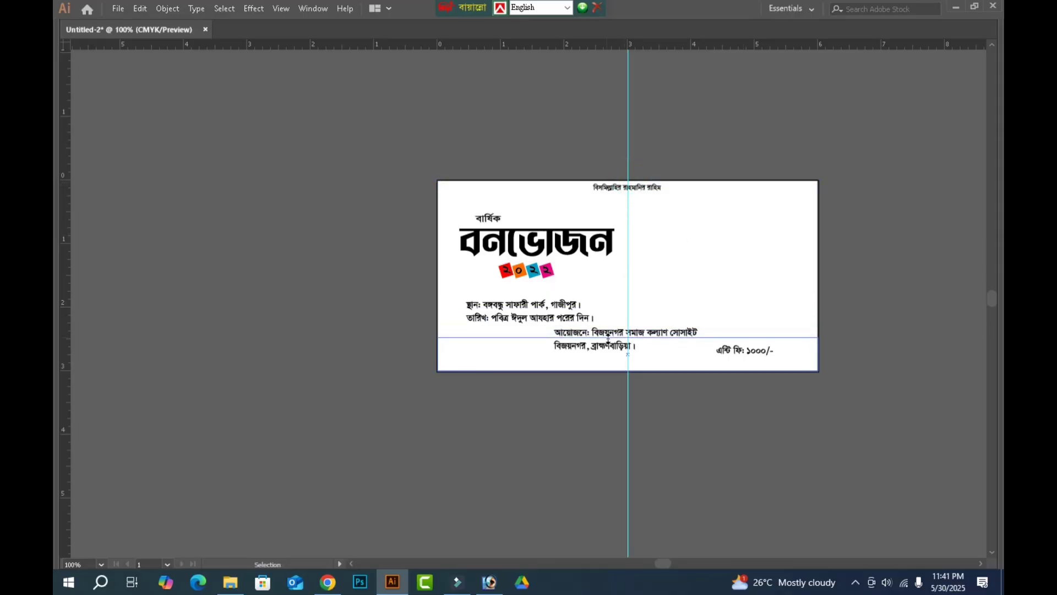
key("Tab")
key("ctrl+r")
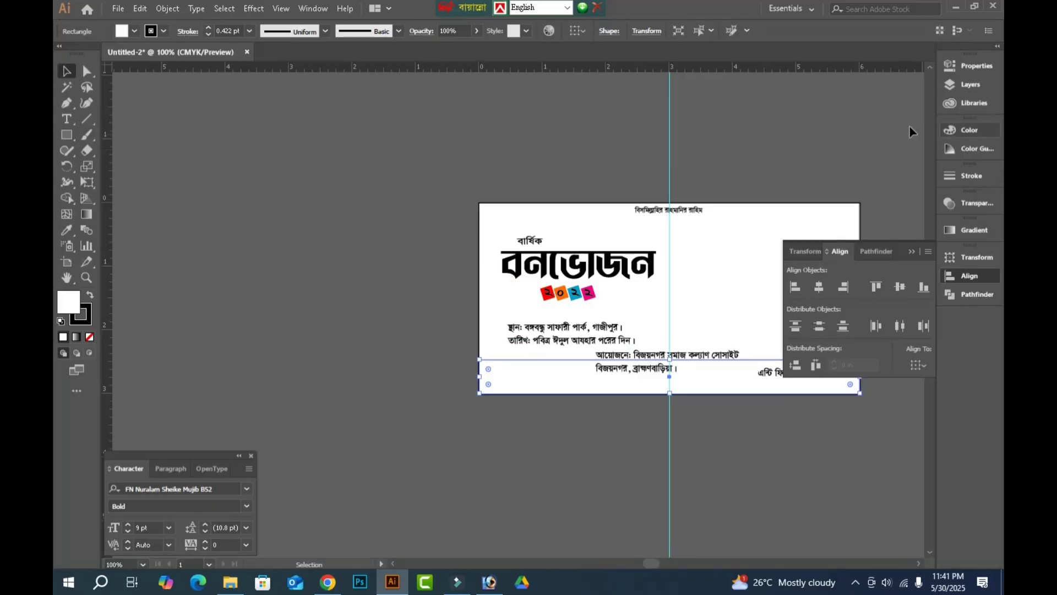
left_click(269, 349)
key("Tab")
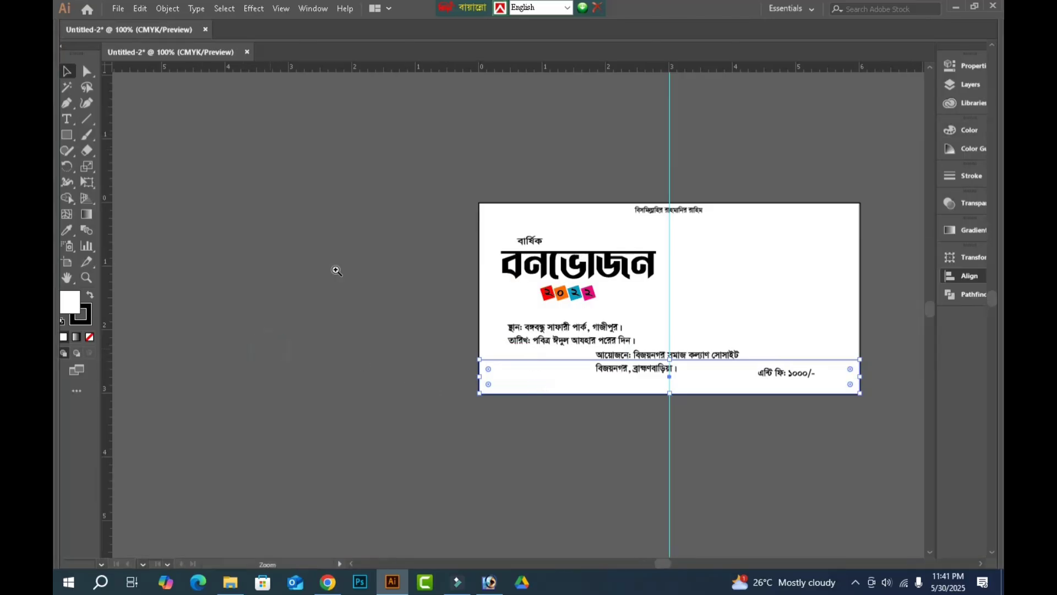
Lower the line "বিজয়নগর, ব্রাহ্মণবাড়িয়া।" within the bottom strip and move the organiser line below the banner.
left_click_drag(242, 260, 840, 442)
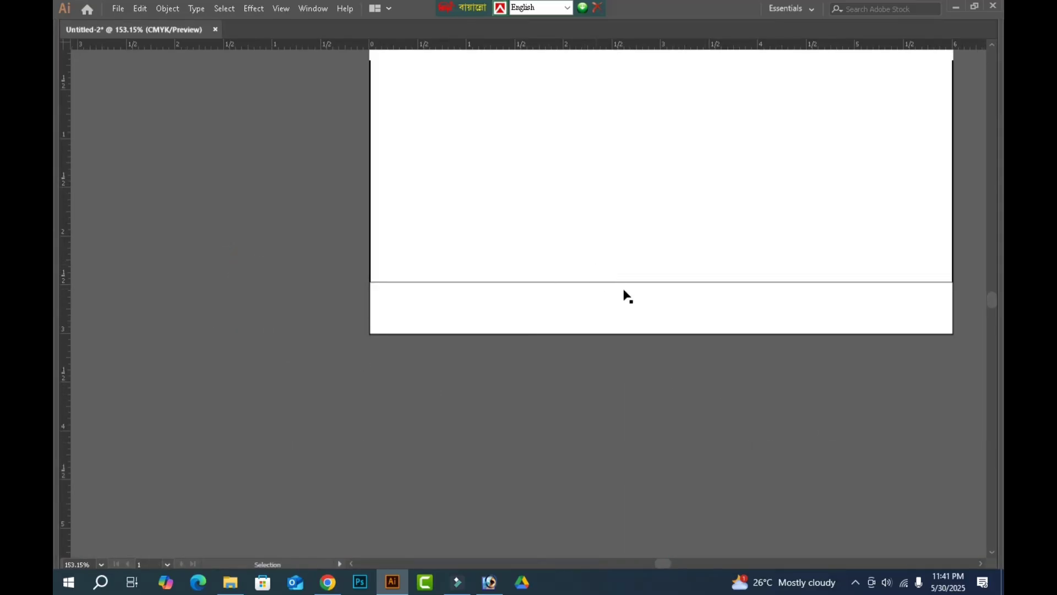
left_click_drag(602, 318, 581, 318)
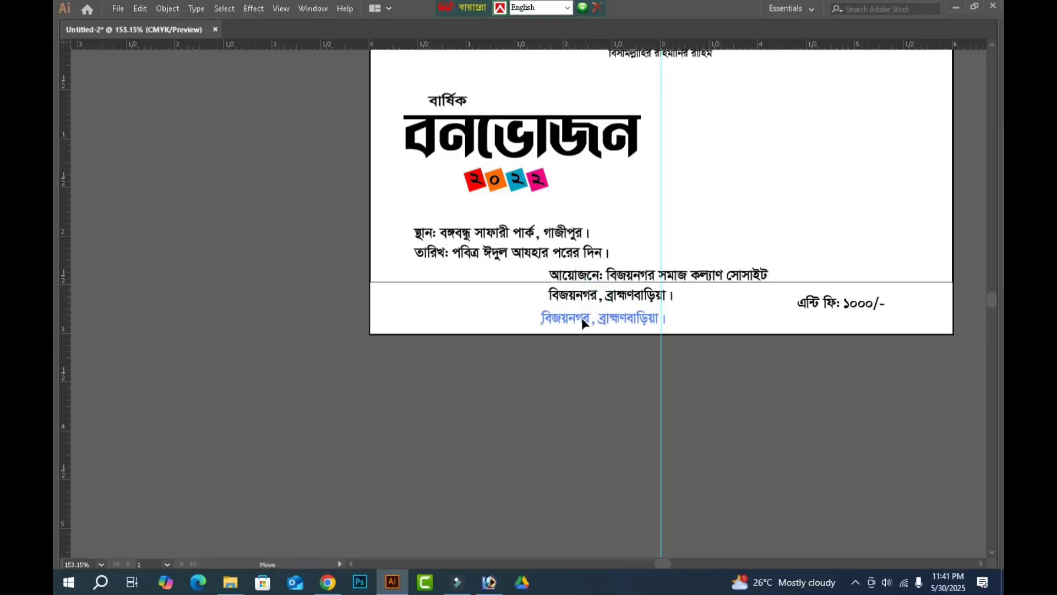
left_click_drag(606, 369, 604, 375)
Cut "আয়োজনে:" out of the organiser line and paste it as a separate text object.
double_click(581, 383)
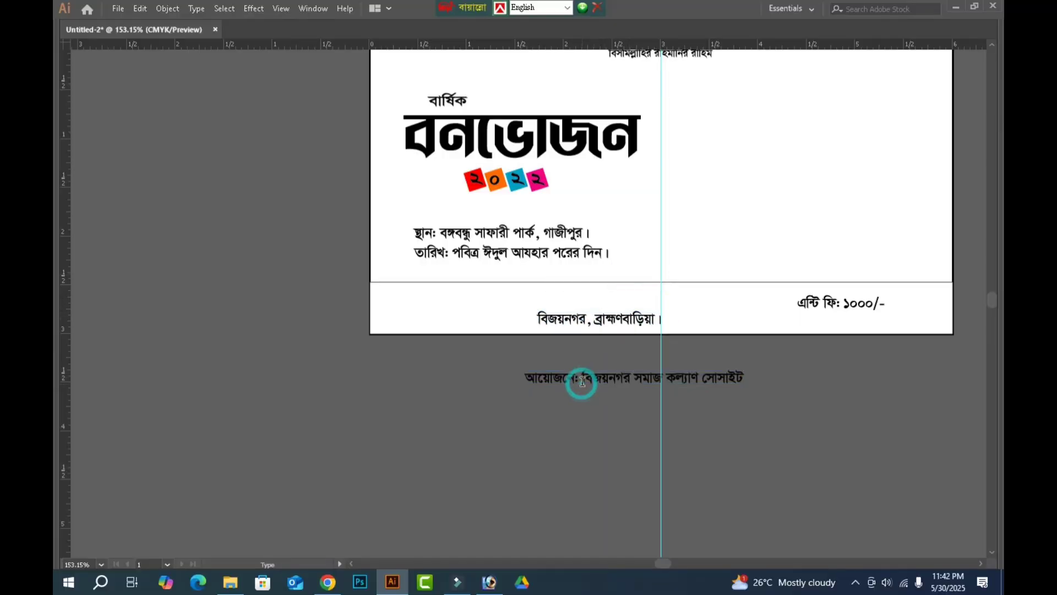
key("BackSpace")
key("shift+Home")
key("ctrl+c")
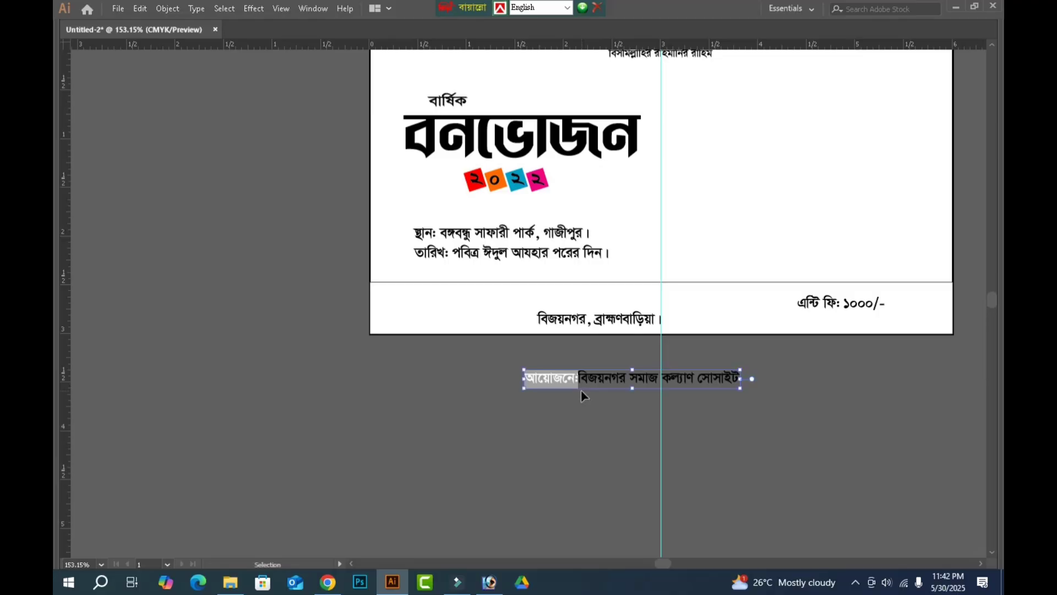
key("BackSpace")
key("Escape")
key("ctrl+v")
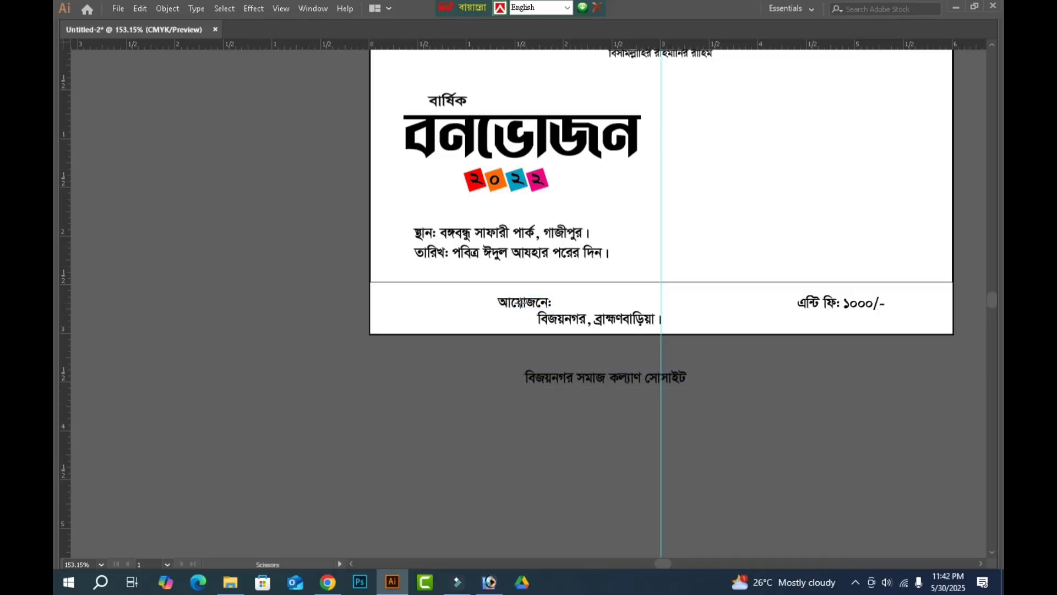
Place "আয়োজনে:" at the strip's left end and the society name beside it, enlarging the name to about 3.25 in wide.
left_click_drag(521, 307, 406, 300)
left_click_drag(580, 384, 496, 292)
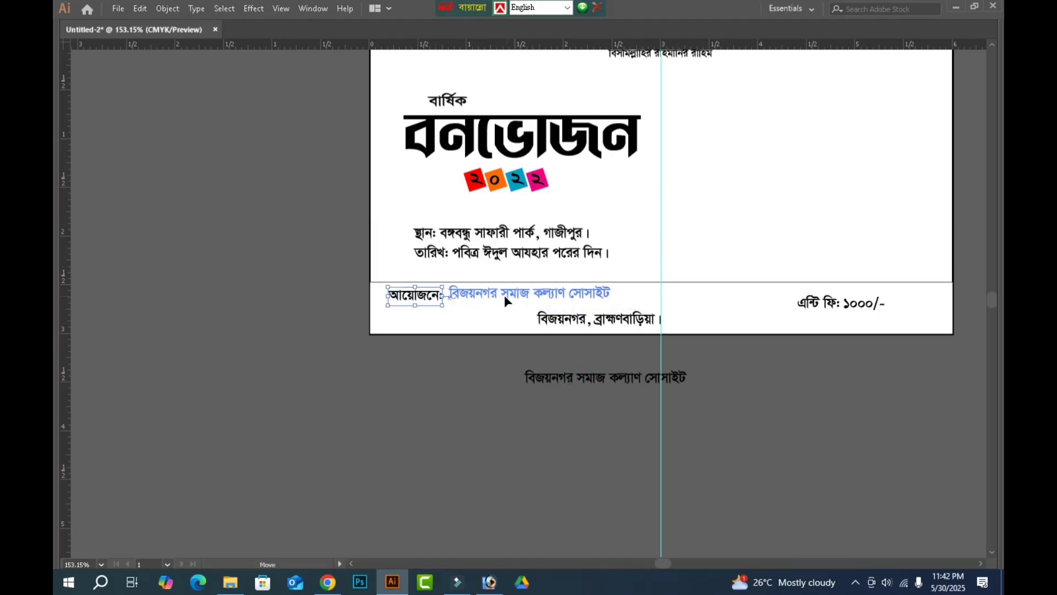
left_click_drag(610, 305, 765, 320)
key("Up")
key("Up")
key("Down")
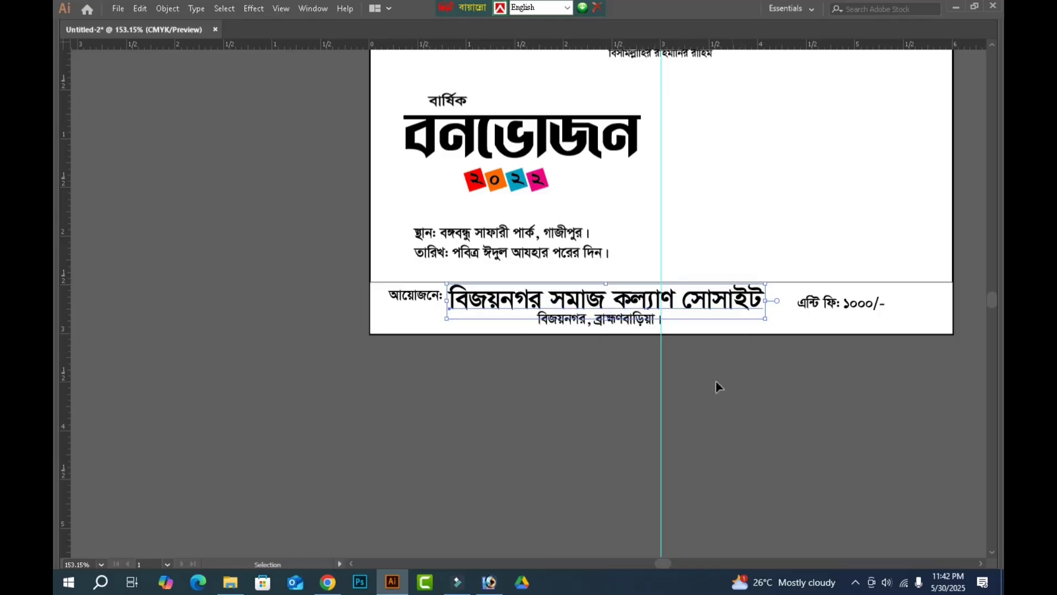
left_click(721, 375)
Position "বিজয়নগর, ব্রাহ্মণবাড়িয়া।" centrally under the society name, slightly lower inside the bottom strip.
left_click_drag(304, 215, 832, 424)
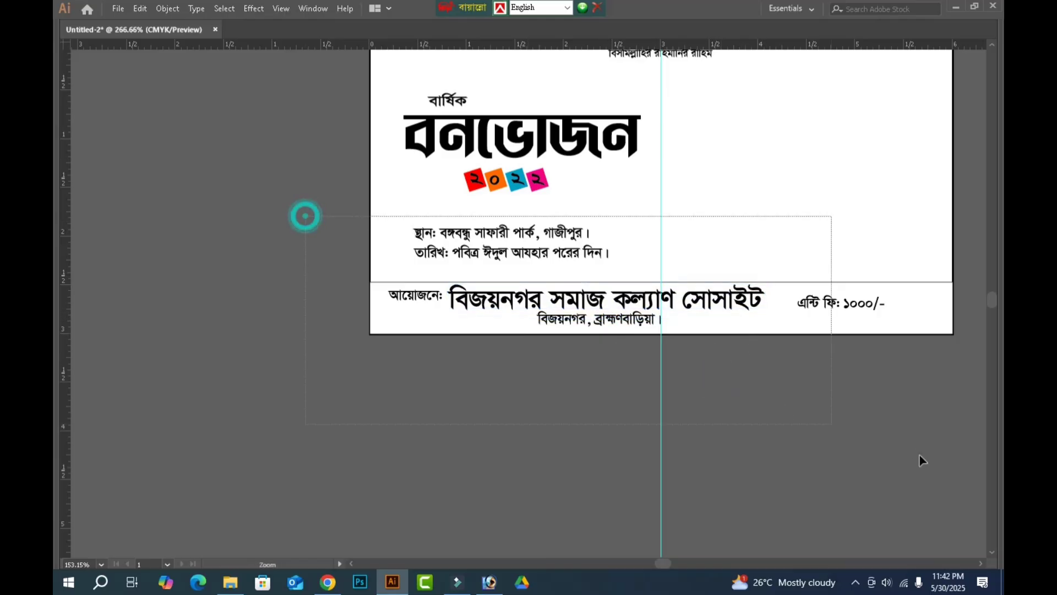
left_click(588, 310)
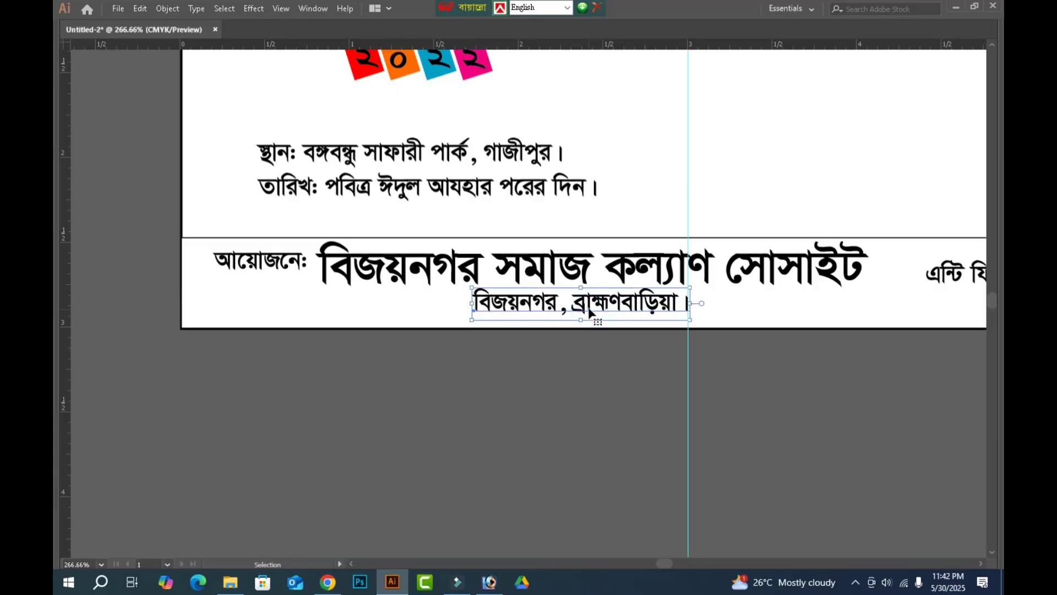
left_click_drag(588, 311, 581, 317)
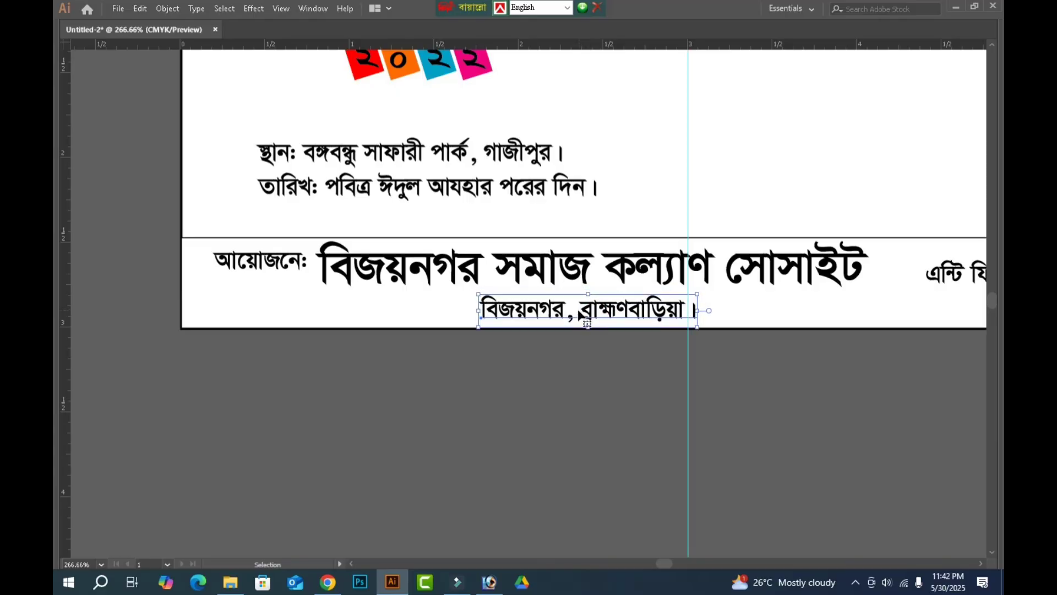
left_click(620, 399)
Draw a black rectangle about 1.9 × 0.33 in over the venue line below the year squares.
scroll(551, 386, "up", 3)
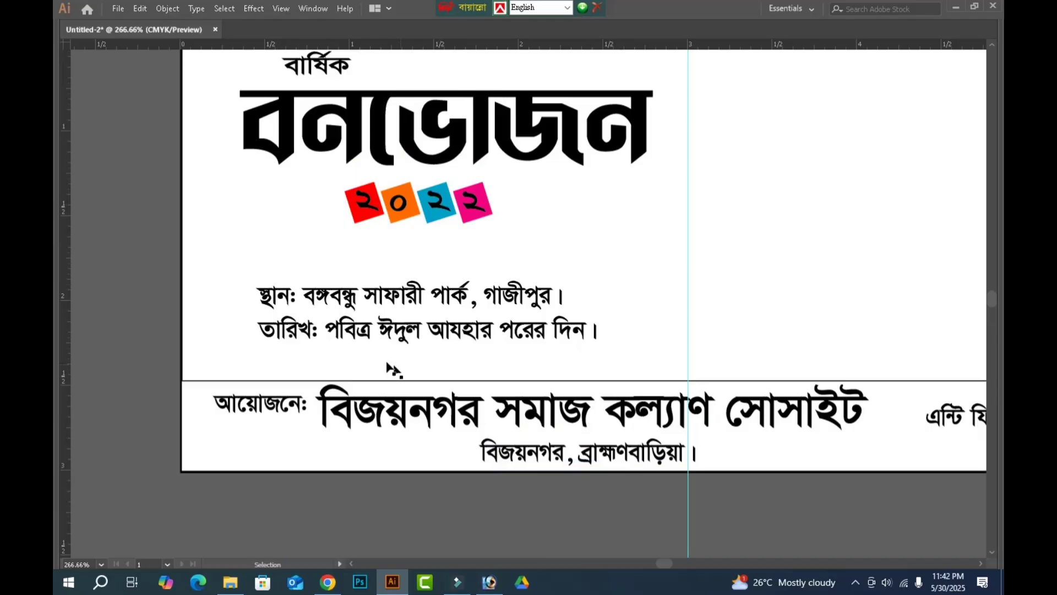
left_click(355, 339)
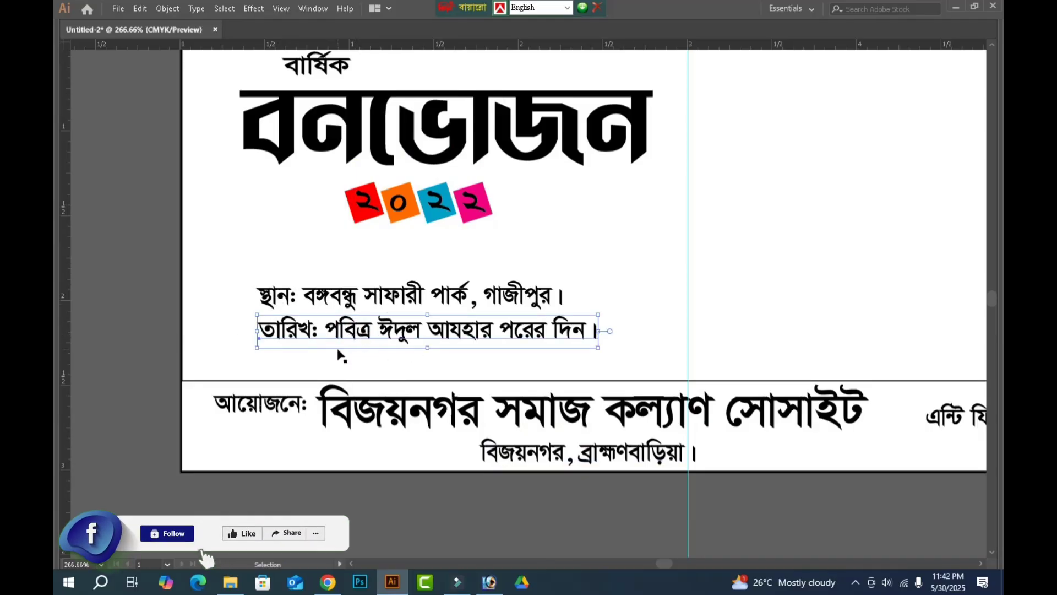
key("Tab")
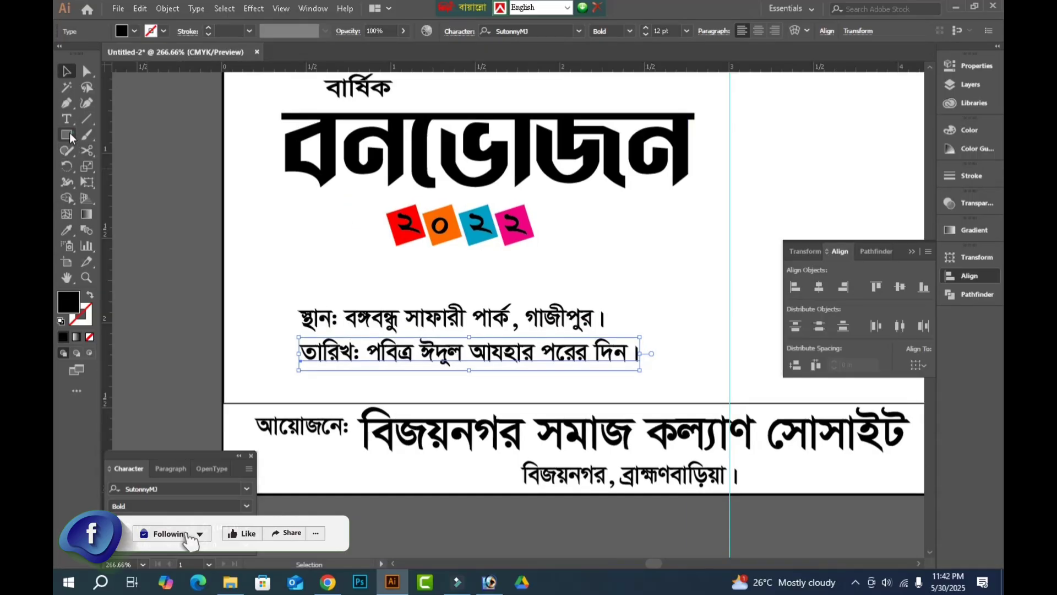
left_click(68, 135)
left_click_drag(312, 278, 637, 333)
key("Tab")
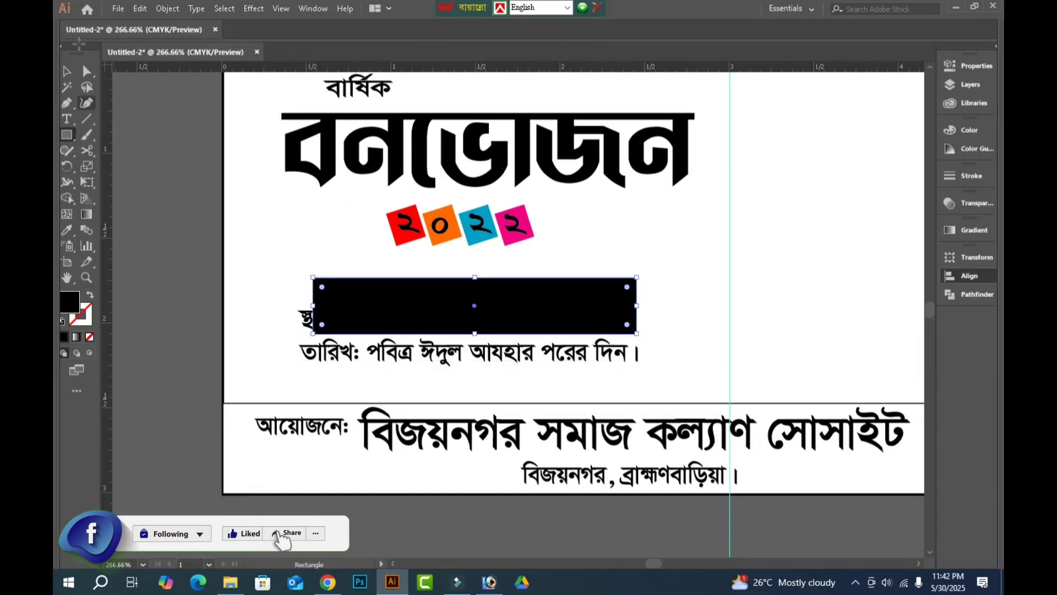
key("Tab")
left_click(69, 72)
key("ctrl+r")
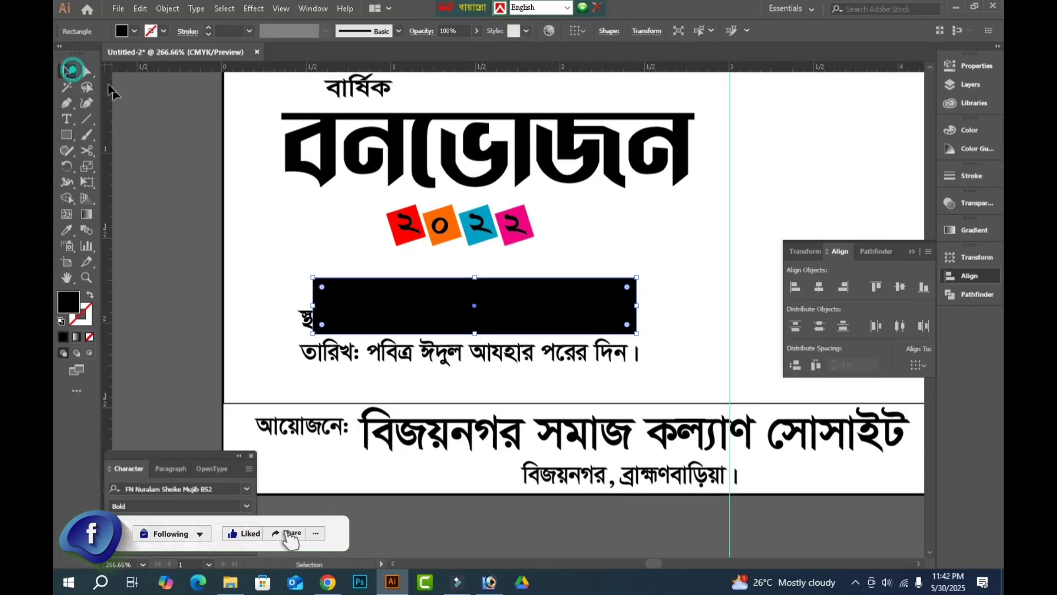
Pull both upper corners of the black rectangle inward by about 0.12 in to form a trapezoid.
left_click(87, 71)
left_click(273, 265)
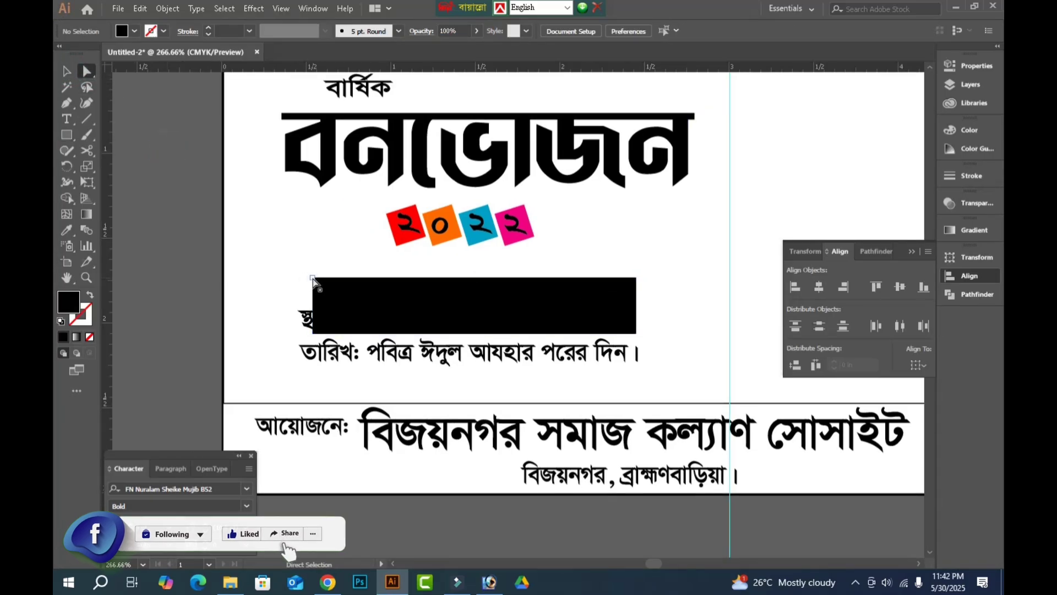
left_click_drag(312, 278, 333, 279)
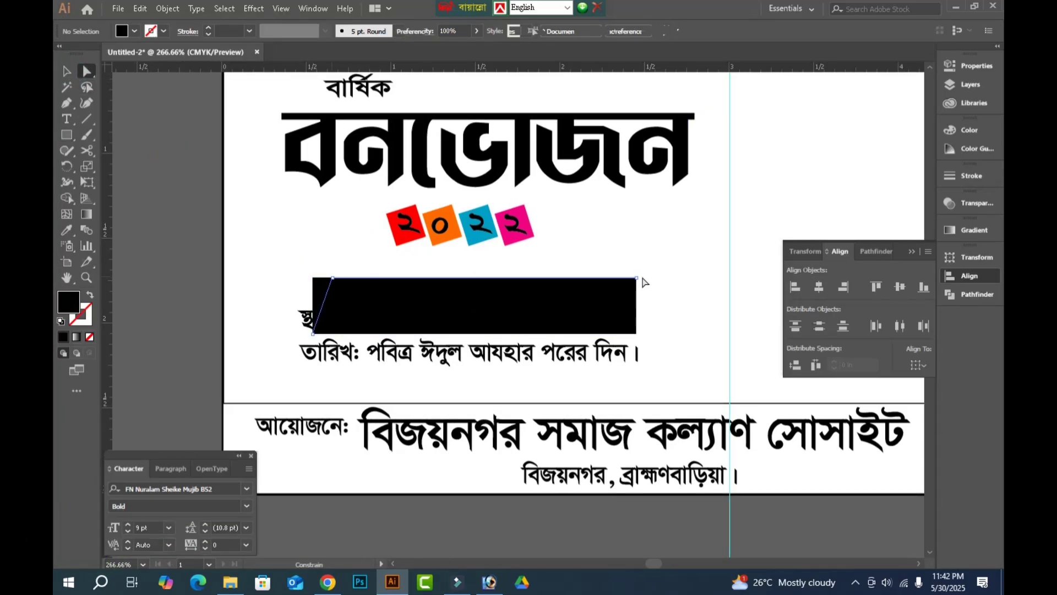
left_click_drag(636, 278, 618, 281)
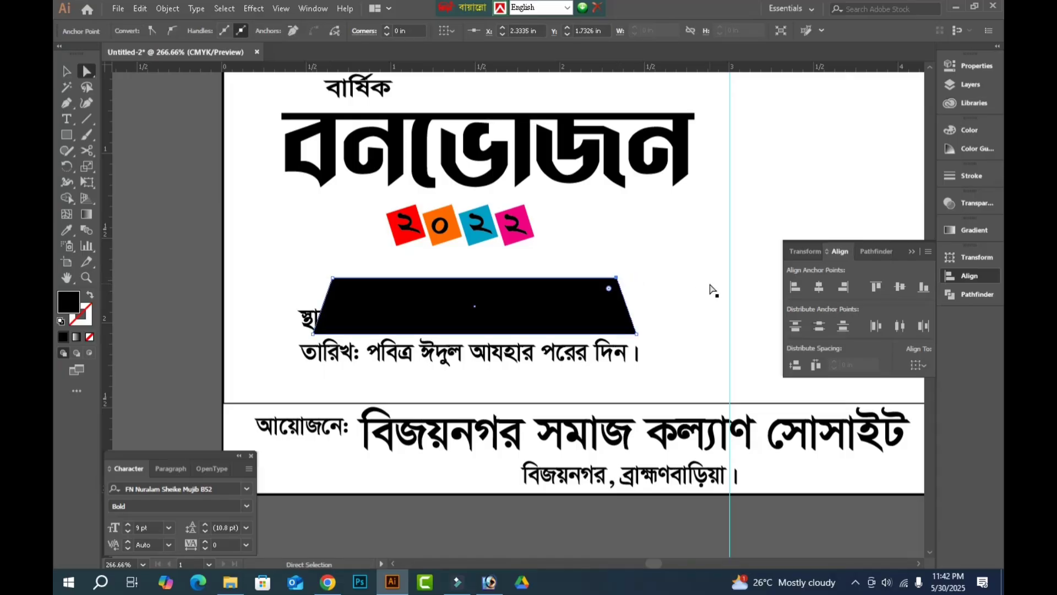
Bring the venue line in front of the trapezoid and fill the trapezoid red with C 0, M 100, Y 100, K 0.
left_click(304, 321)
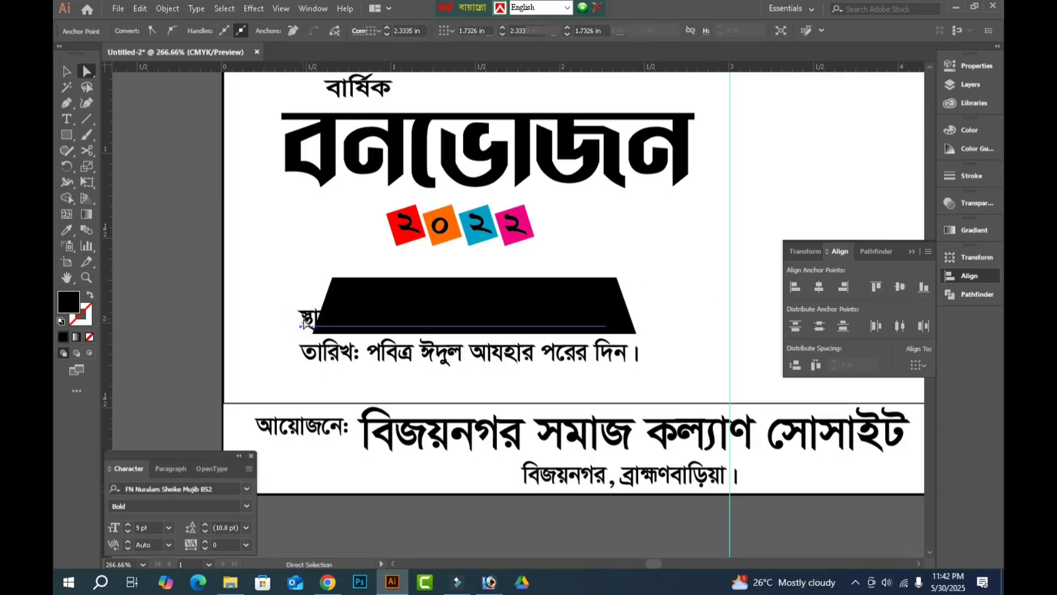
left_click(305, 321)
left_click(304, 322)
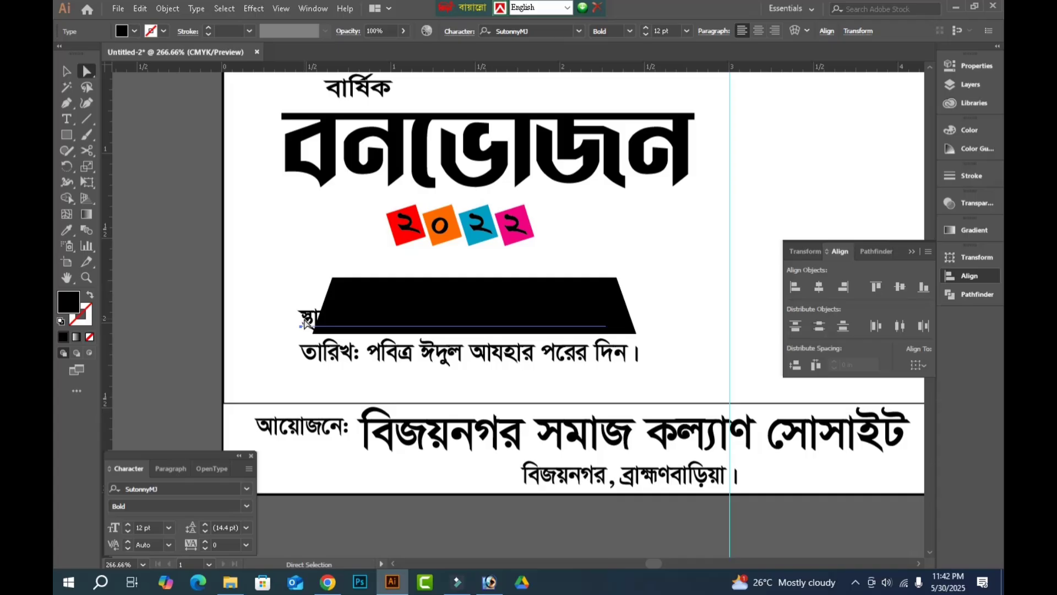
left_click(437, 294)
left_click(970, 130)
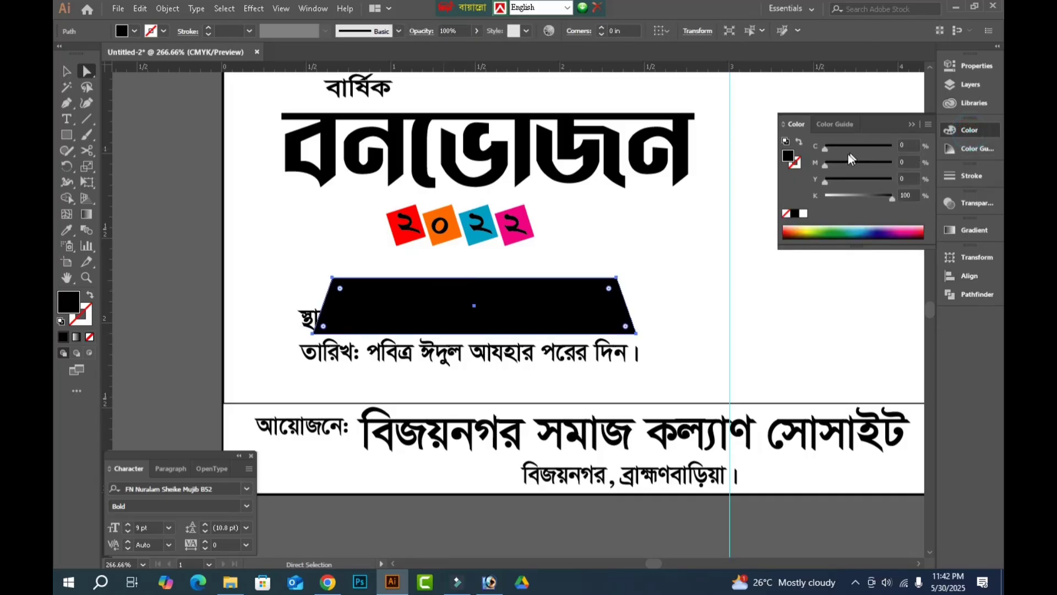
left_click_drag(846, 199, 821, 178)
left_click_drag(828, 164, 963, 181)
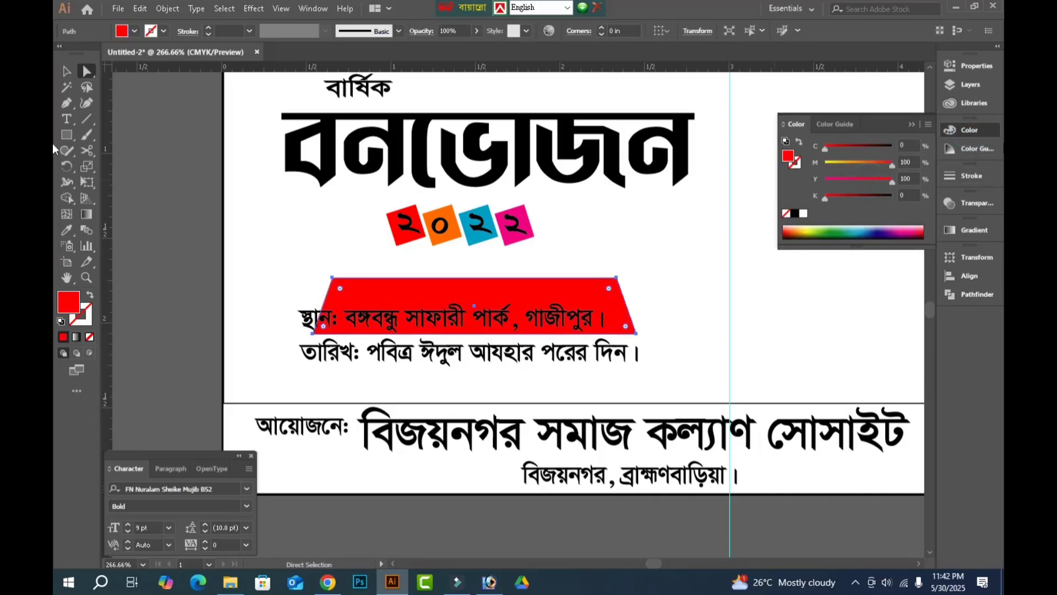
Move the venue line onto the red trapezoid and stretch it to about 1.65 in wide and 17.06 pt high.
left_click(67, 72)
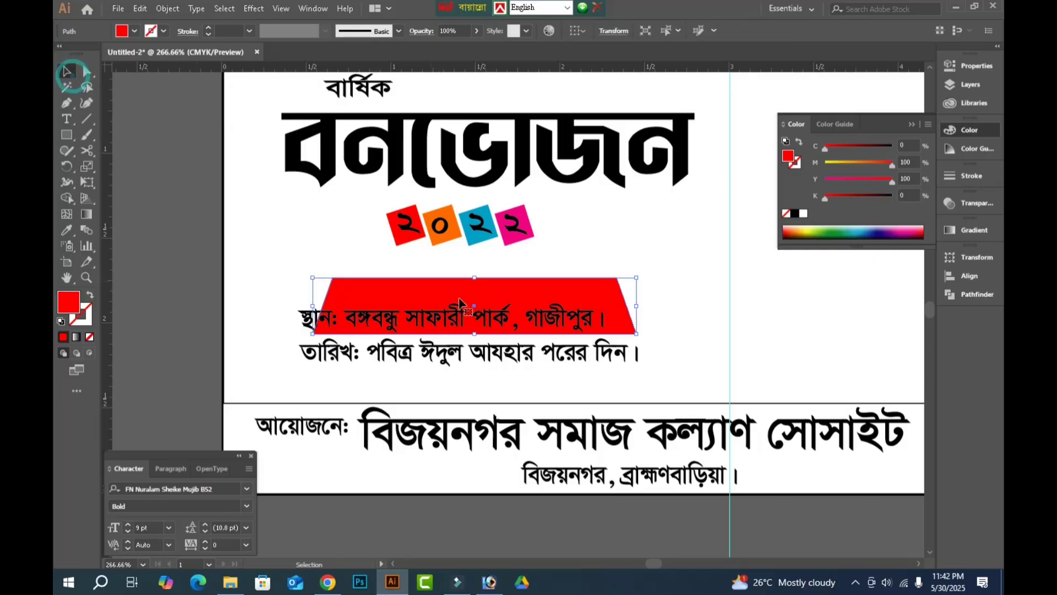
left_click(298, 325)
left_click_drag(304, 318, 339, 318)
key("Up")
key("Up")
key("Up")
key("Up")
key("Up")
key("Up")
key("Up")
key("Up")
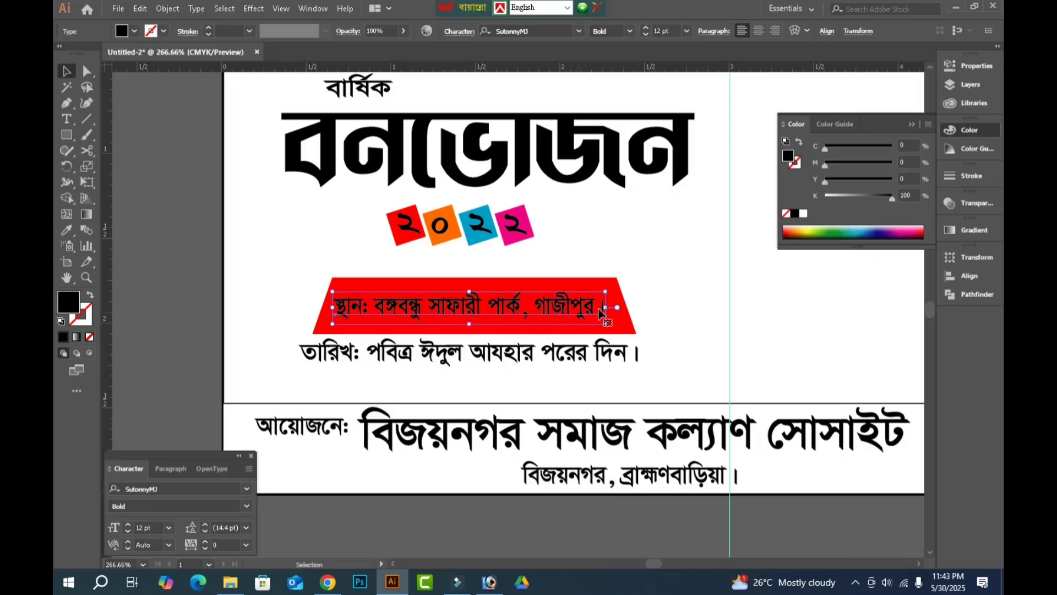
left_click_drag(606, 308, 614, 308)
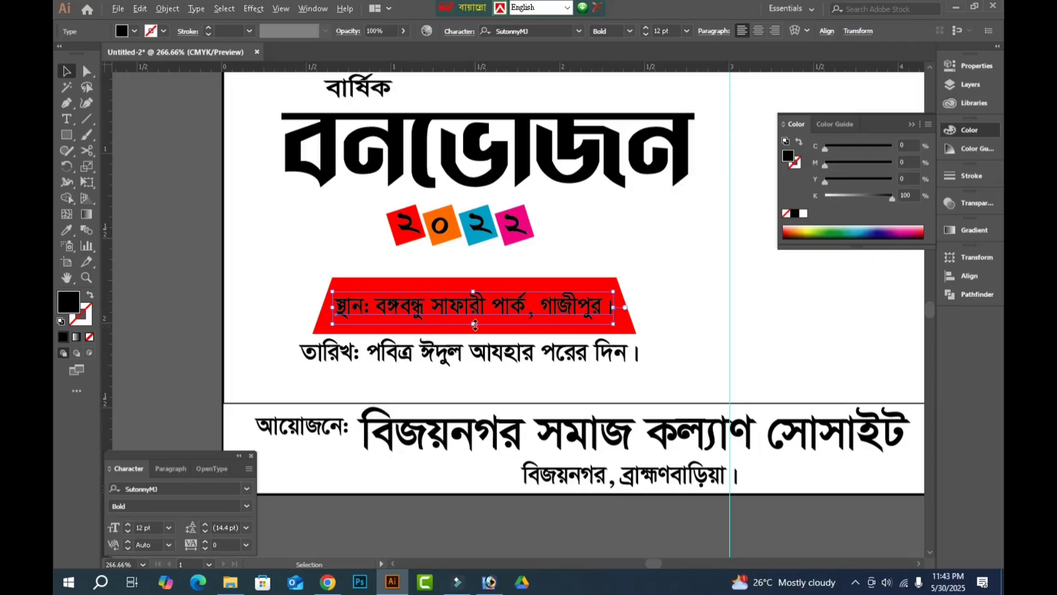
left_click_drag(475, 325, 474, 331)
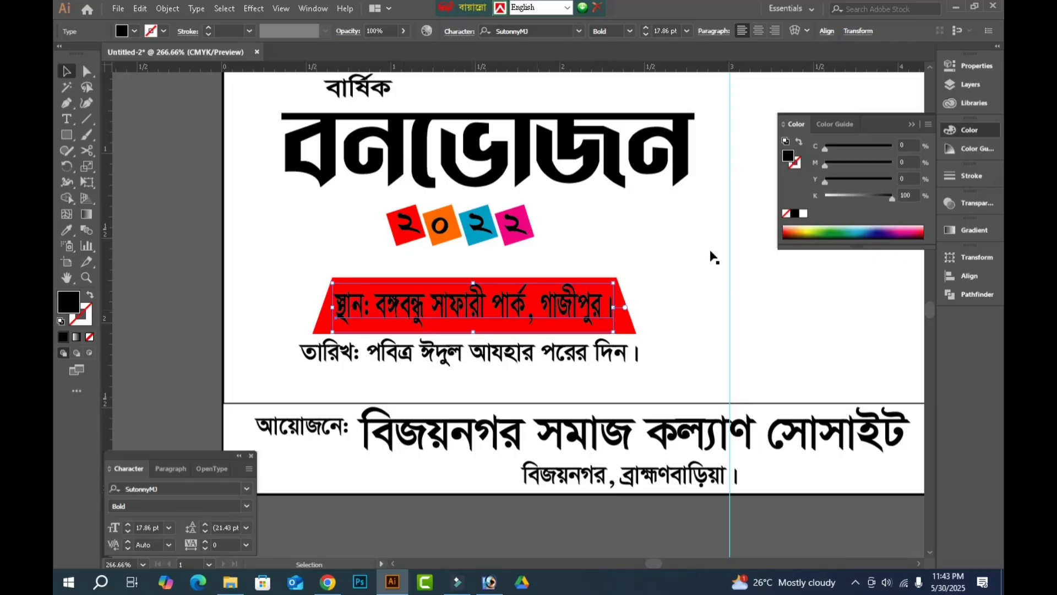
Colour the venue line on the red trapezoid yellow.
mouse_move(892, 198)
left_mouse_down()
mouse_move(824, 198)
mouse_move(893, 182)
left_mouse_up()
left_click(720, 278)
key("Tab")
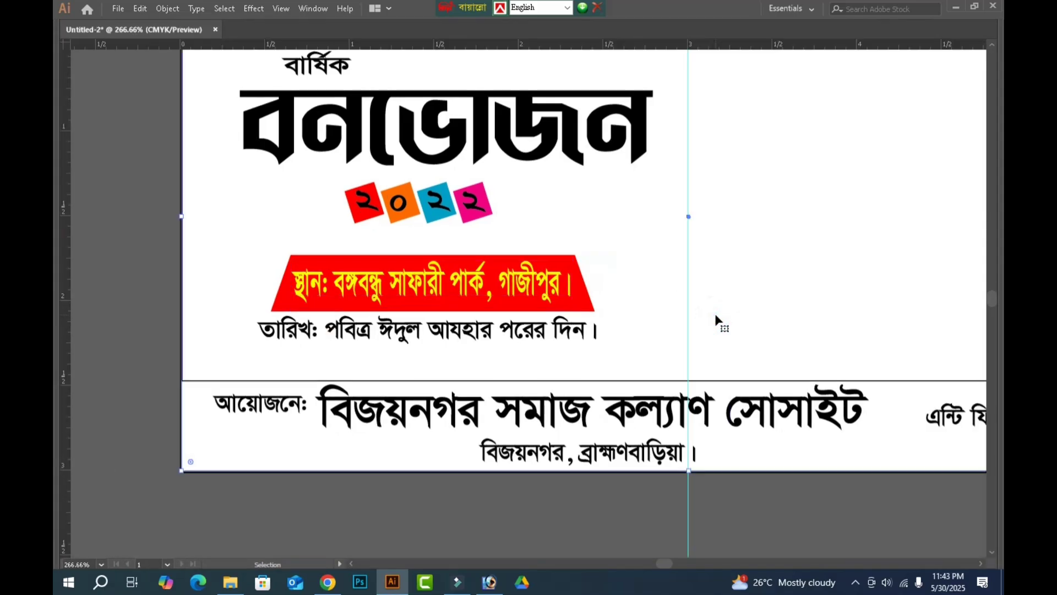
Copy the red trapezoid down over the date line and turn the copy upside down.
key("n")
key("v")
left_click(282, 308)
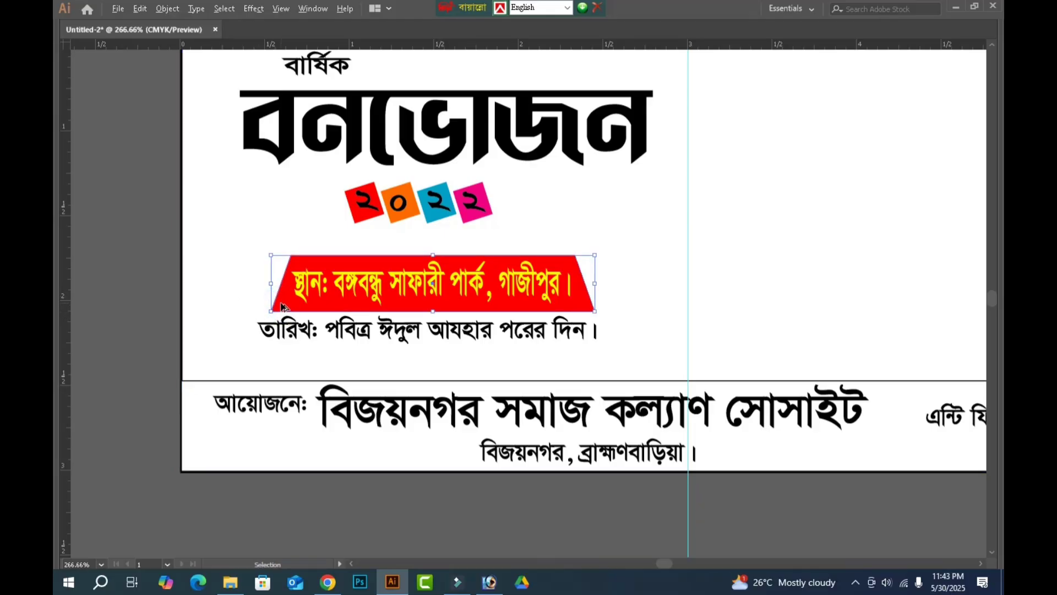
left_click_drag(283, 306, 277, 343)
left_click_drag(596, 284, 310, 357)
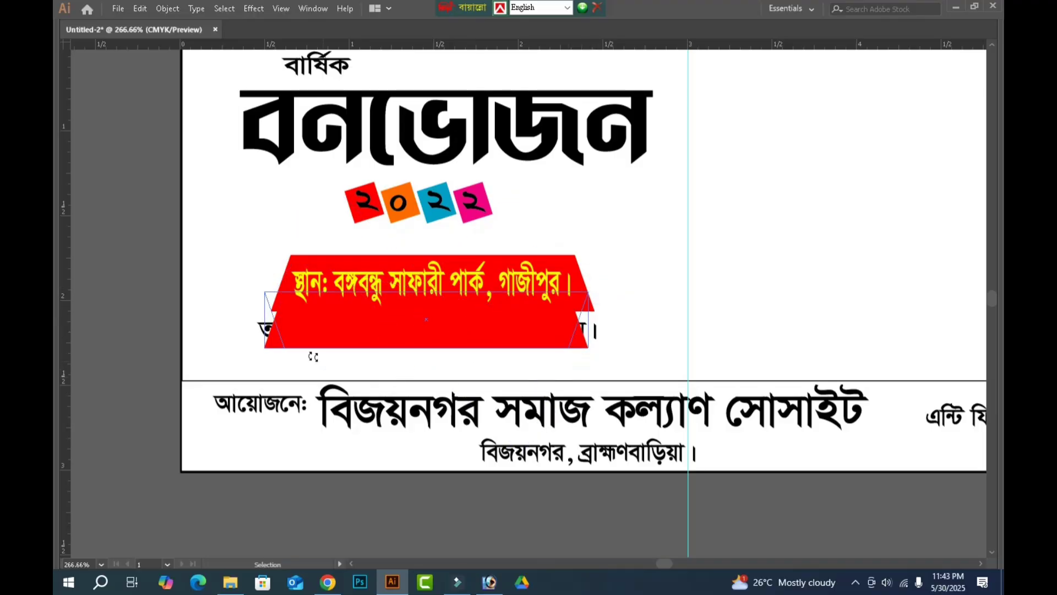
Resize the flipped trapezoid to about 2.4 in wide and 0.2 in high, and nudge it up beneath the venue label.
left_click_drag(430, 292, 436, 324)
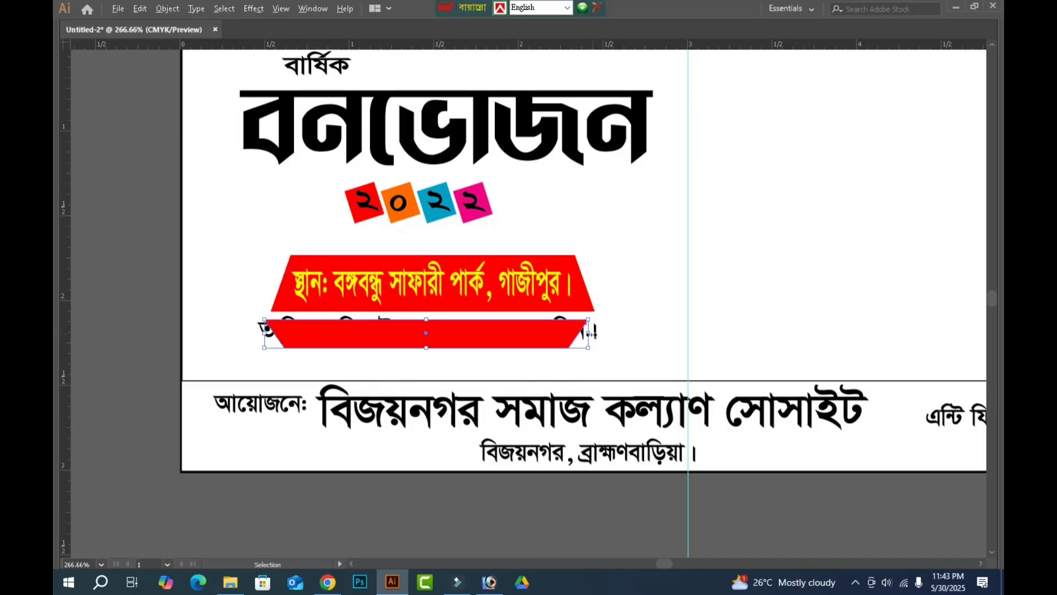
left_click_drag(590, 332, 629, 333)
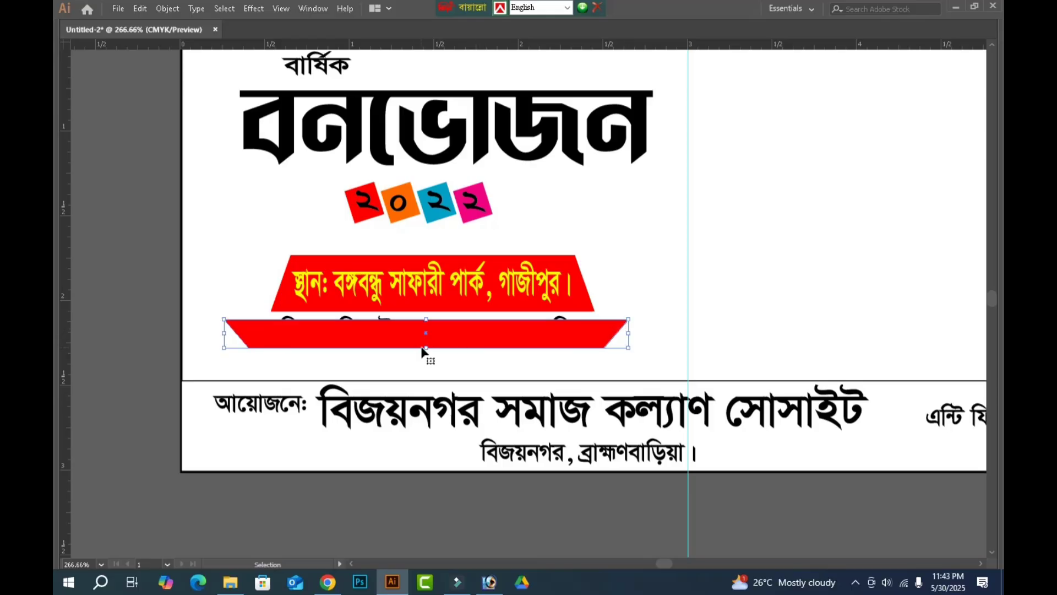
left_click_drag(427, 348, 428, 353)
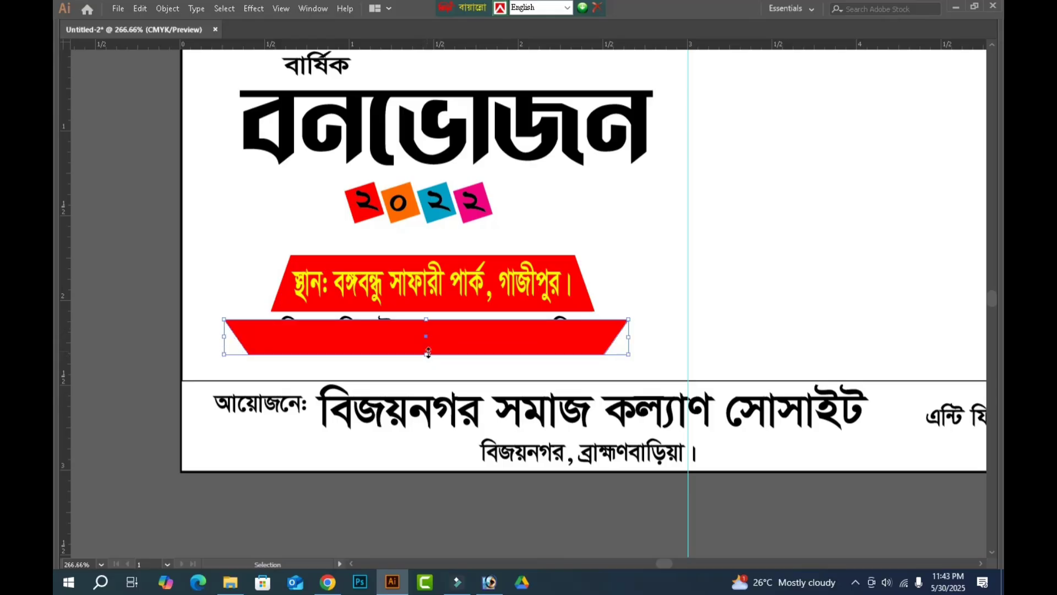
key("Up")
key("Up")
key("a")
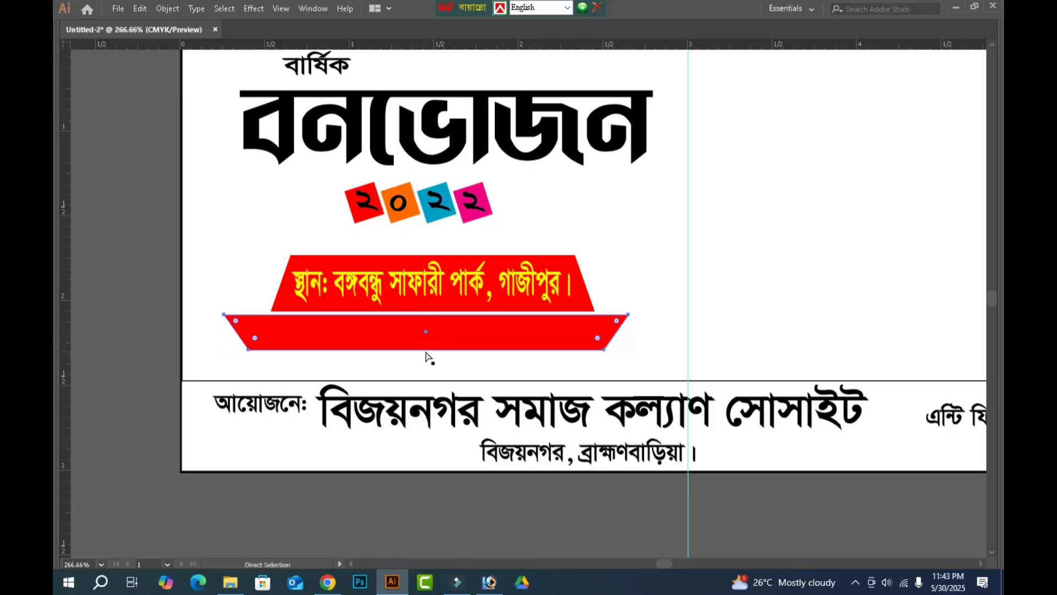
Place the flipped trapezoid behind the date line.
key("Delete")
key("v")
left_click(432, 346)
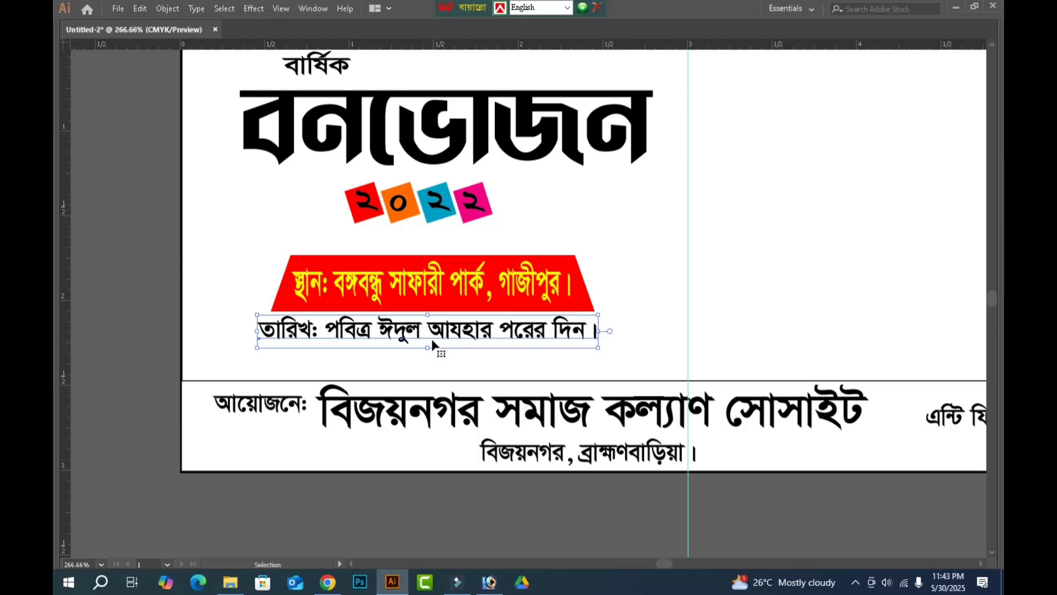
key("ctrl+z")
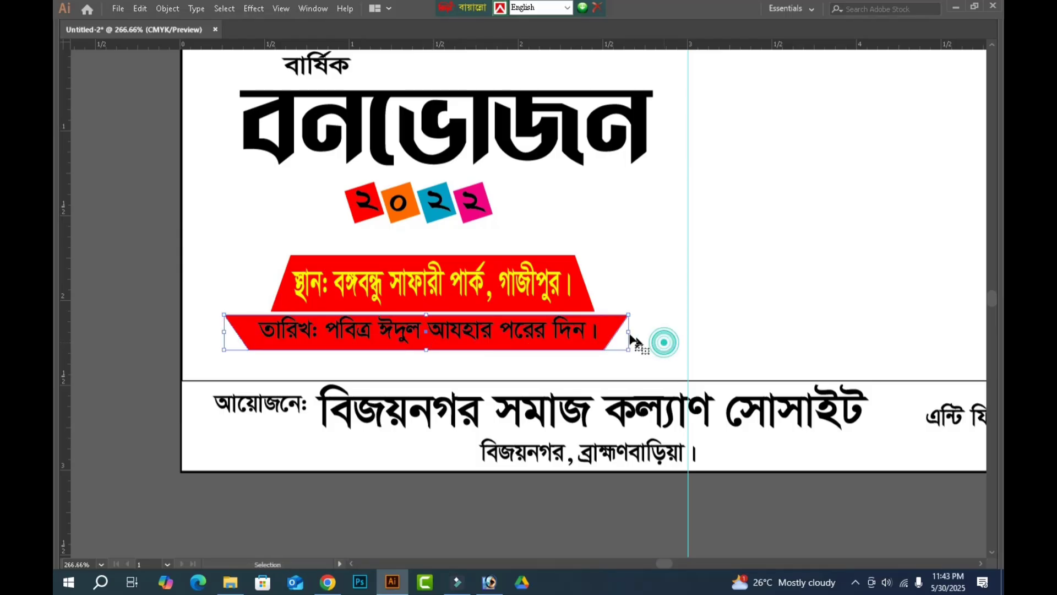
Fill the flipped trapezoid white with C, M, Y and K at 0 and give it a 1 pt black outline.
left_click(615, 321)
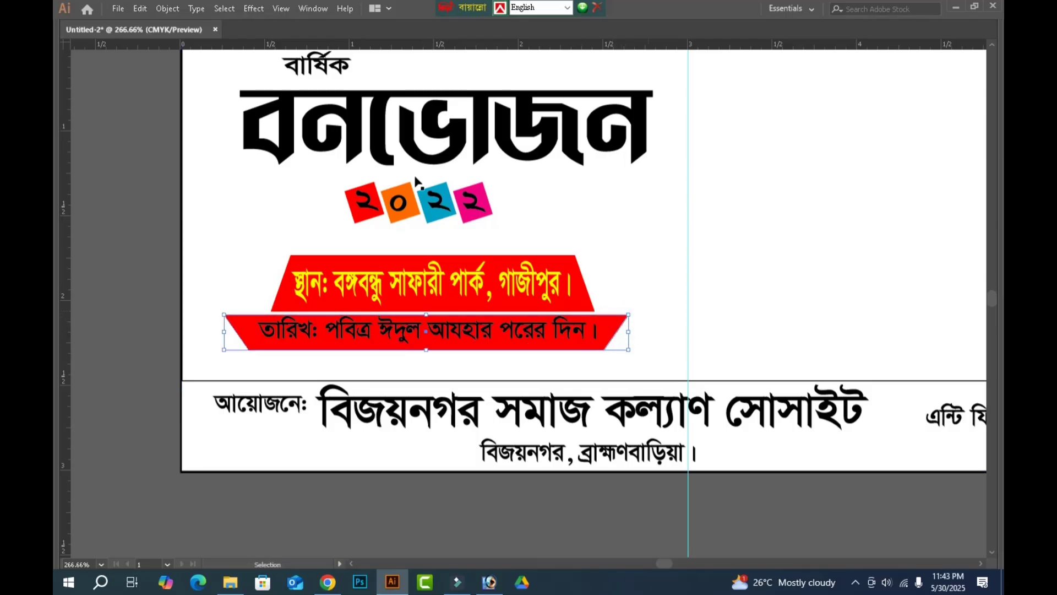
key("Tab")
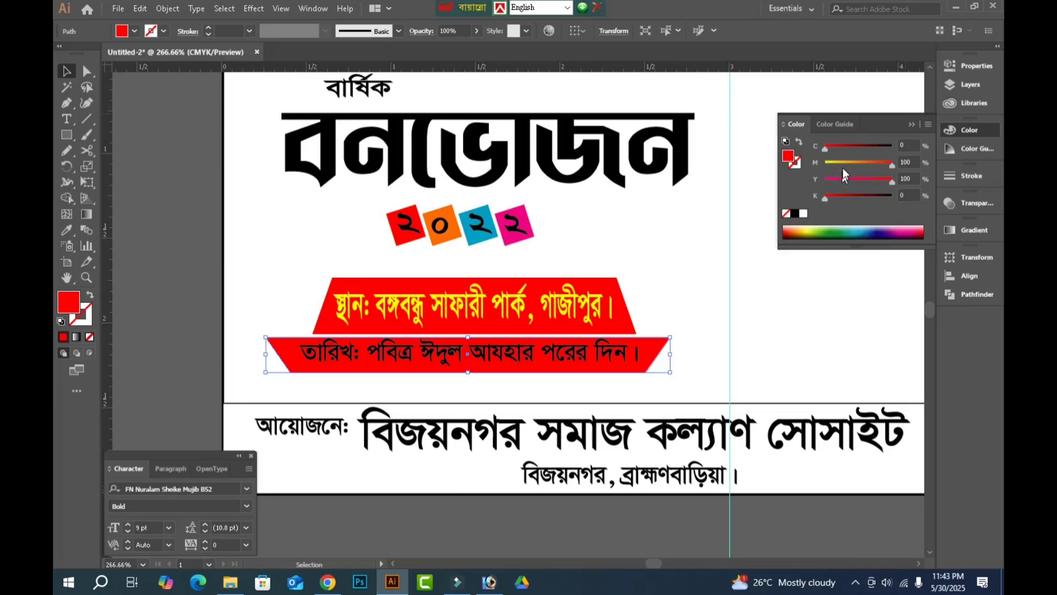
left_click(841, 168)
left_click(842, 181)
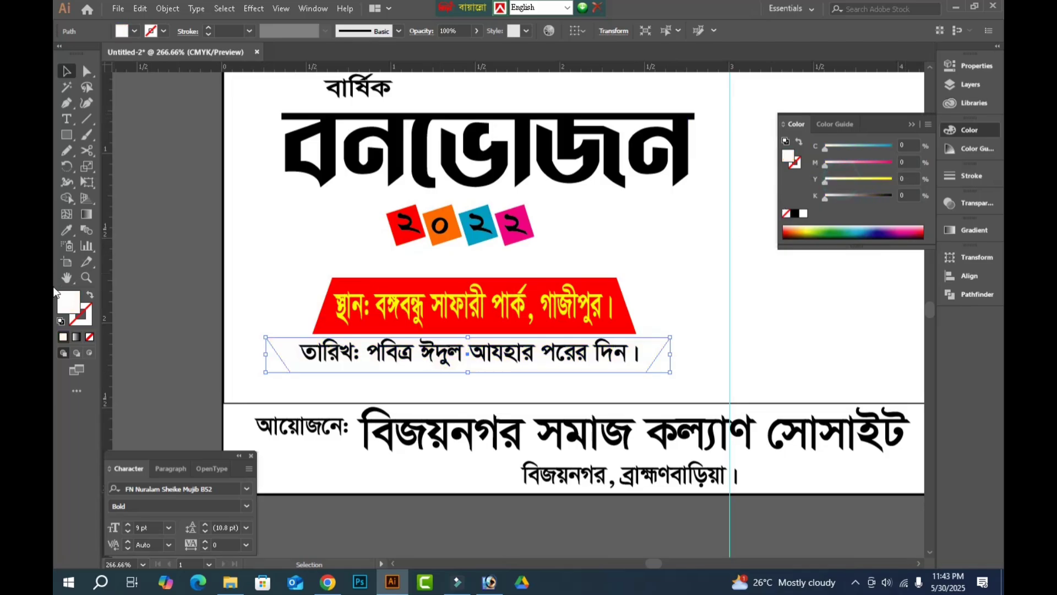
left_click(88, 319)
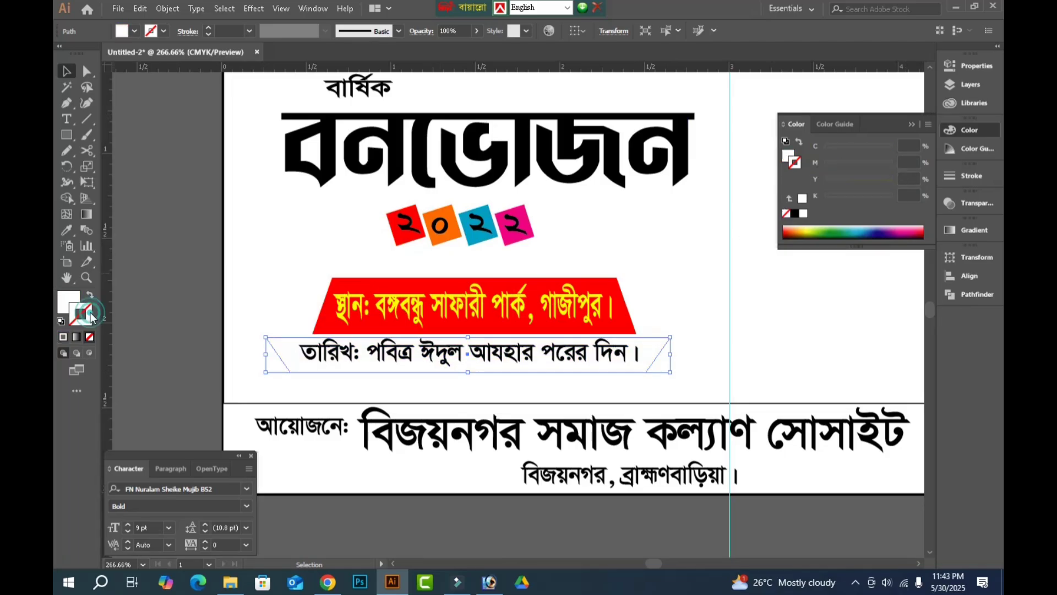
left_click(911, 145)
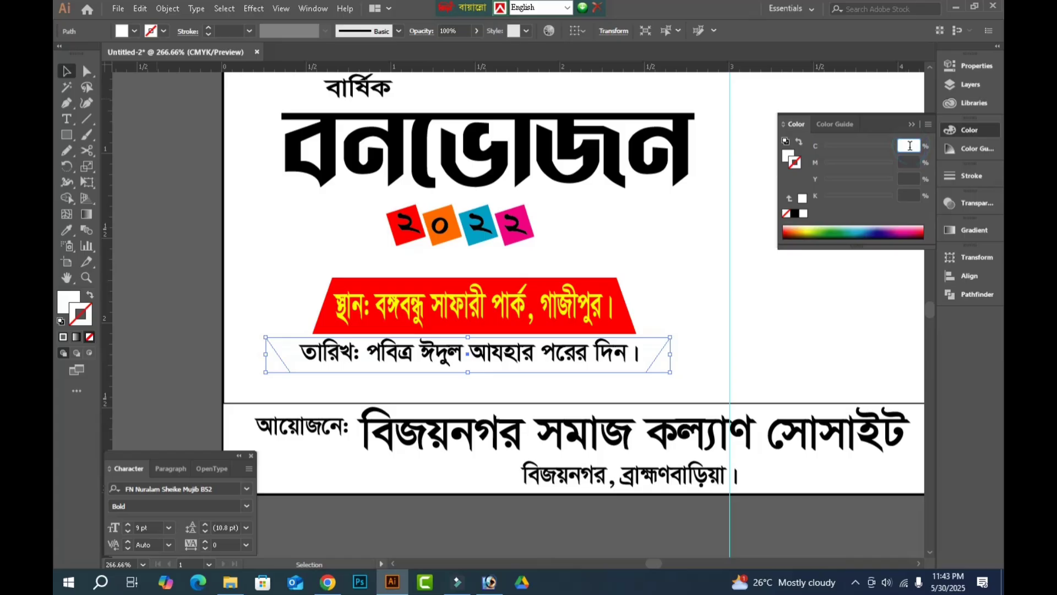
left_click(795, 214)
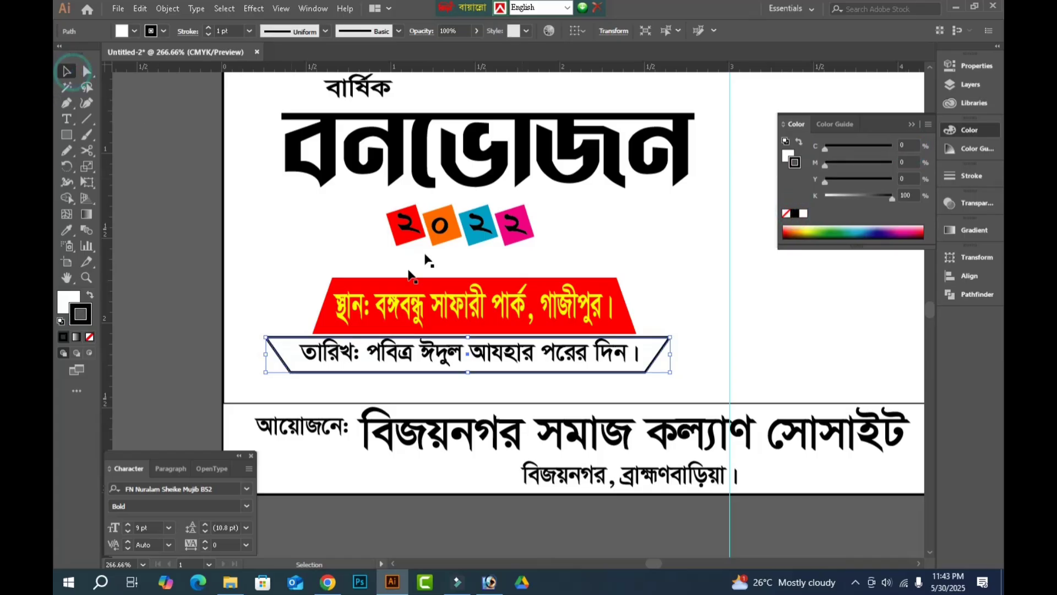
Nudge the date line slightly down to centre it inside the outlined trapezoid.
key("Tab")
key("z")
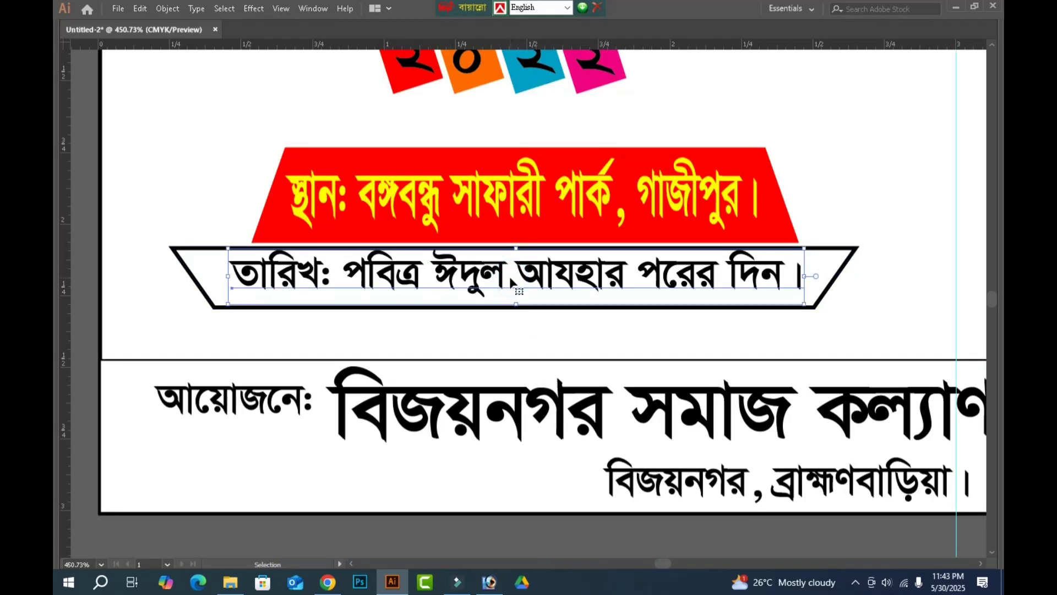
left_click(510, 277)
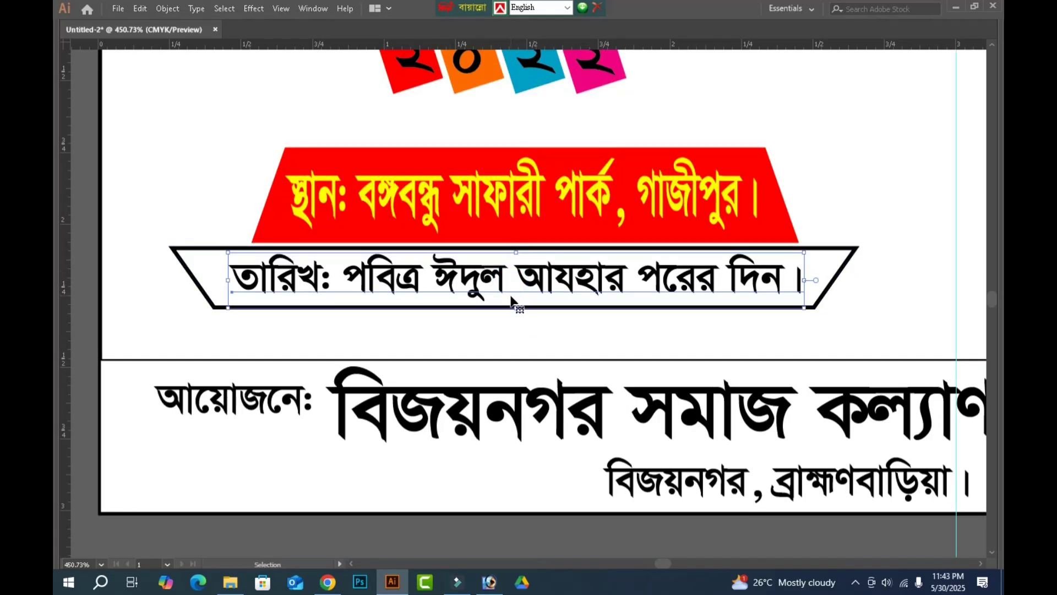
left_click(594, 527)
key("ctrl+0")
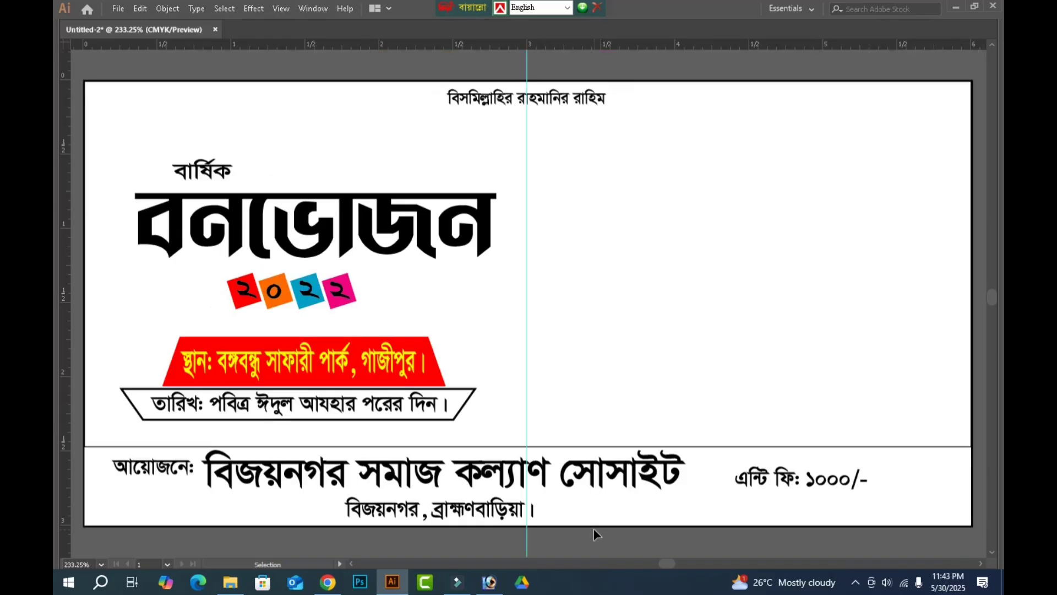
key("a")
left_click(594, 529)
Save the banner as the Illustrator file pocnic5 in the banar folder on drive G:, keeping the default save options.
key("ctrl+s")
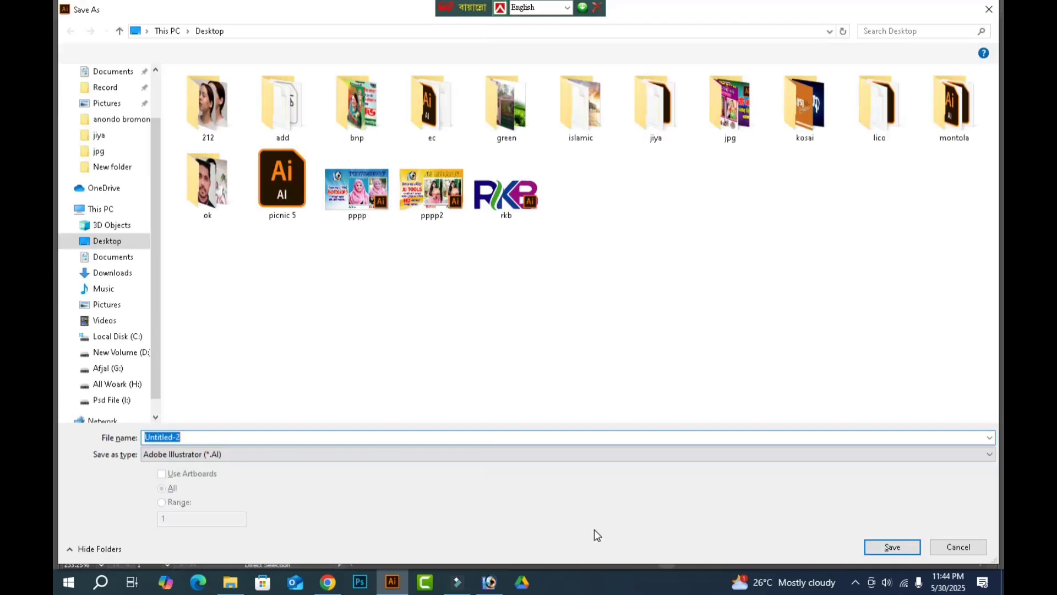
left_click(122, 370)
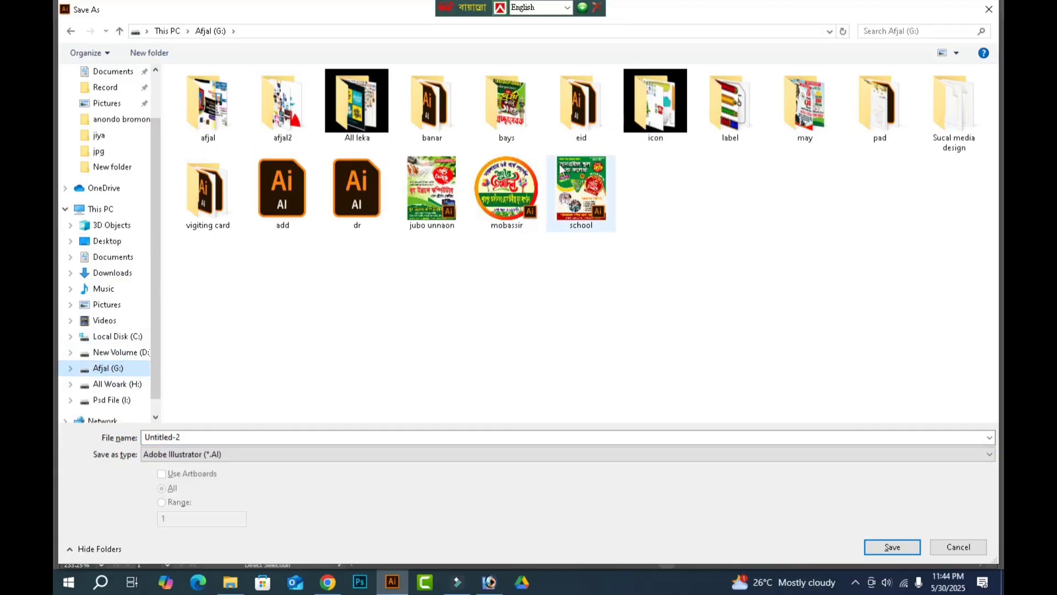
double_click(432, 105)
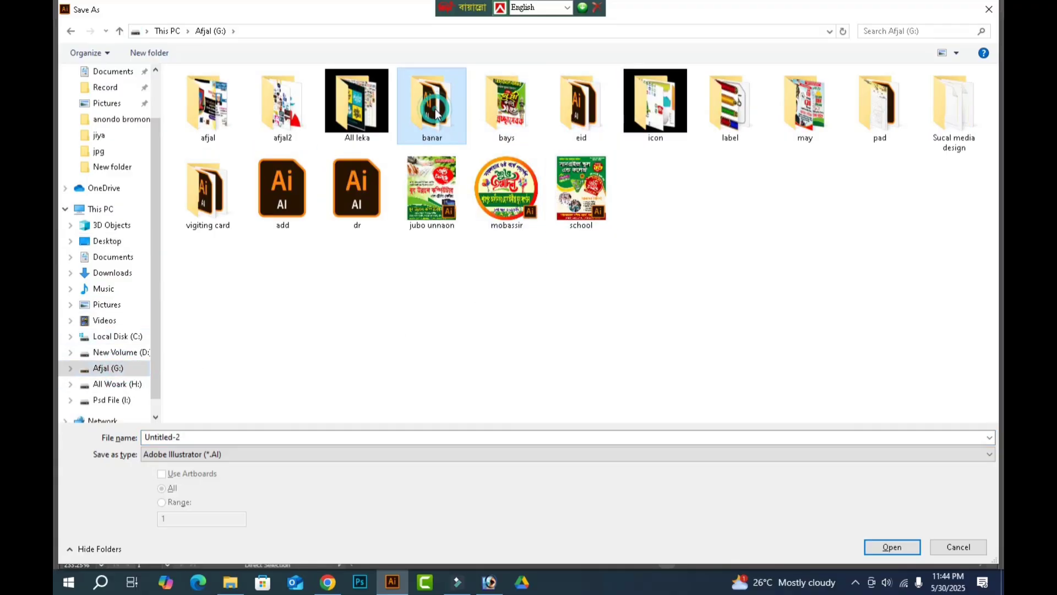
left_click(228, 175)
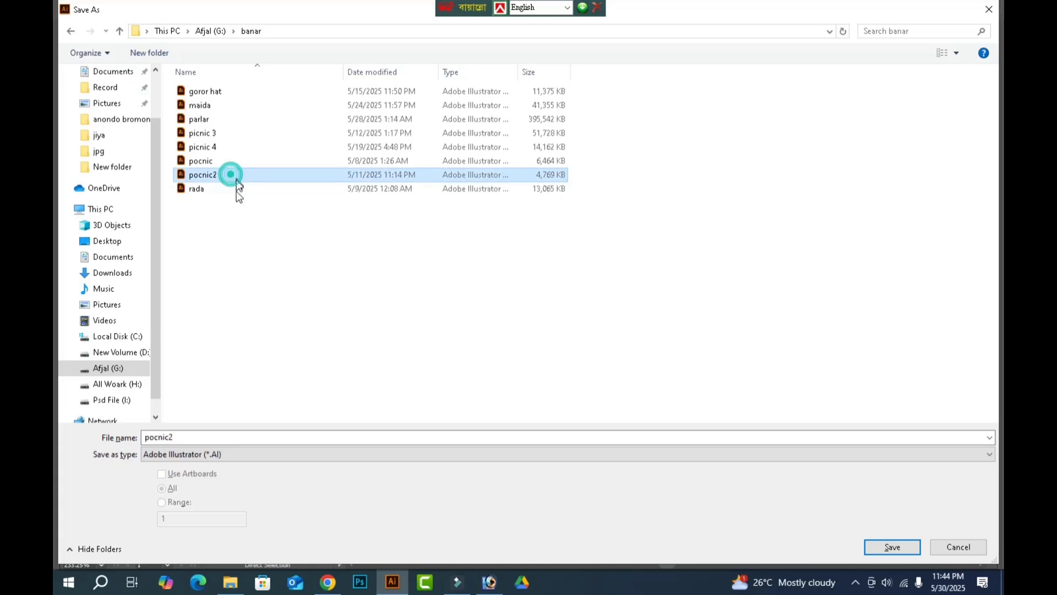
double_click(187, 438)
left_click(191, 439)
key("BackSpace")
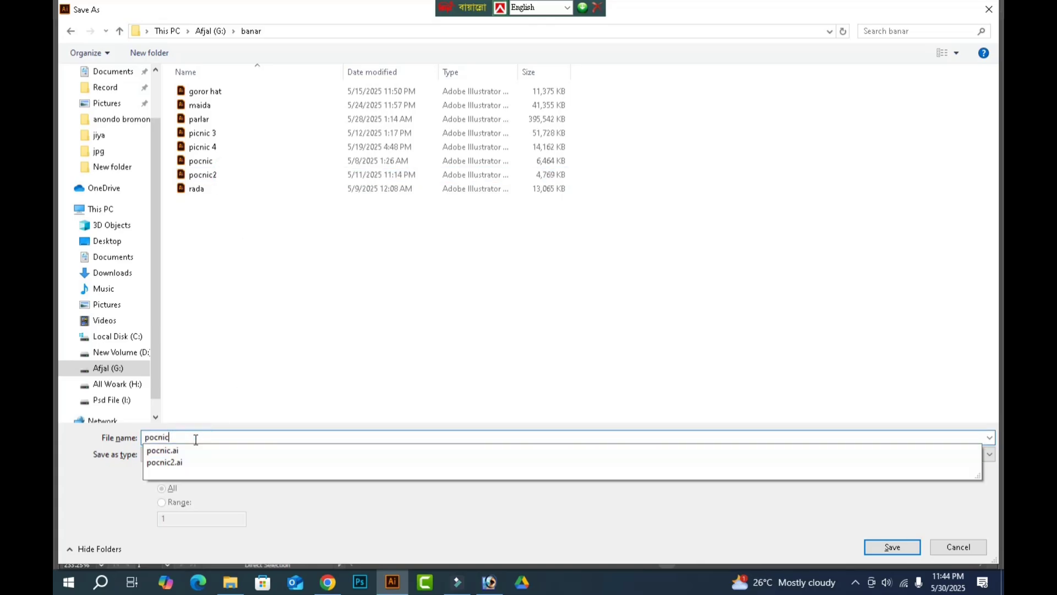
type("5")
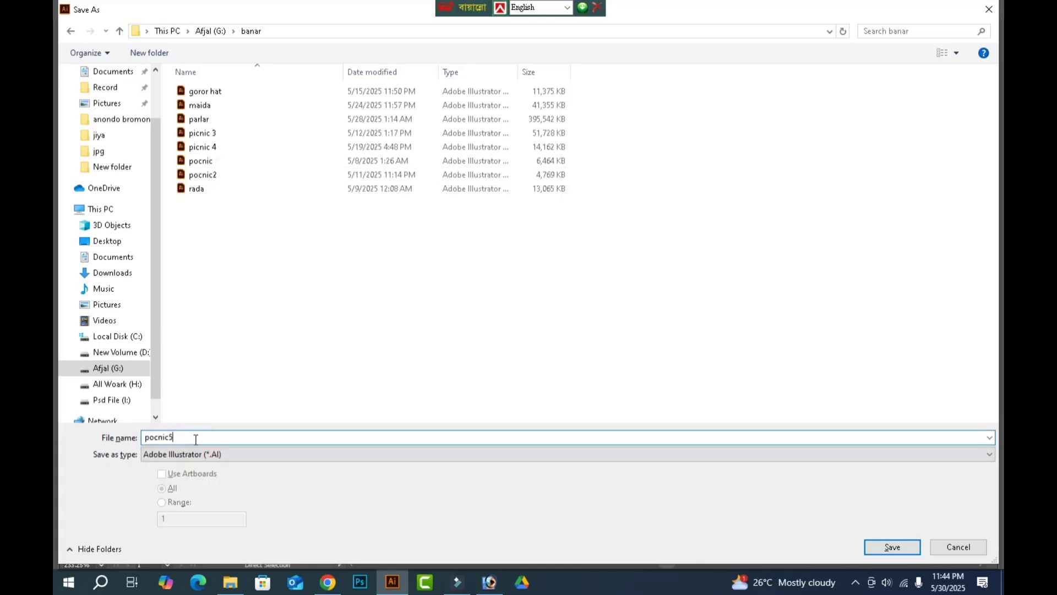
key("Return")
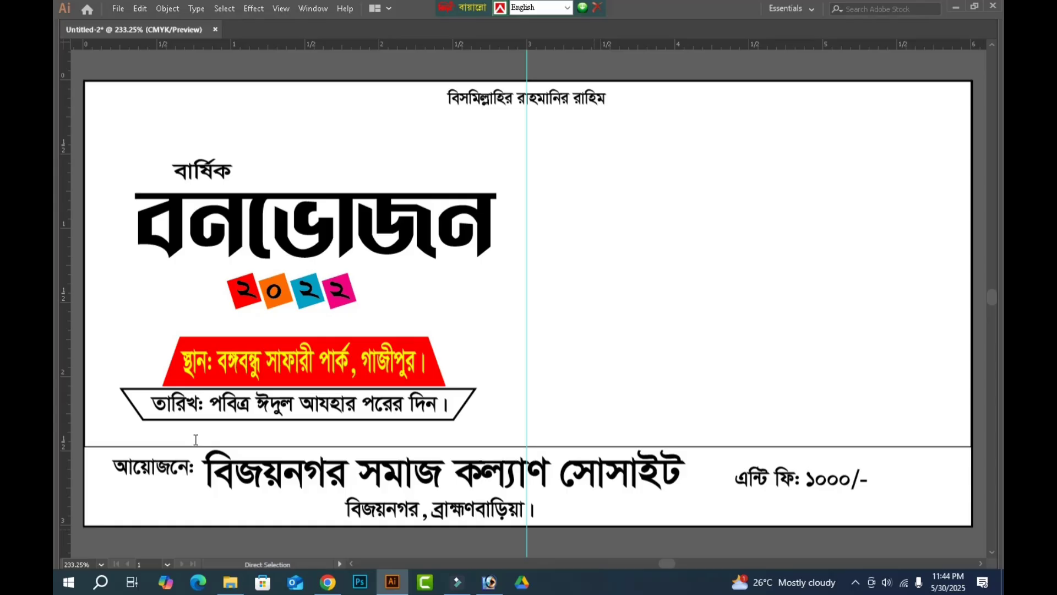
key("Return")
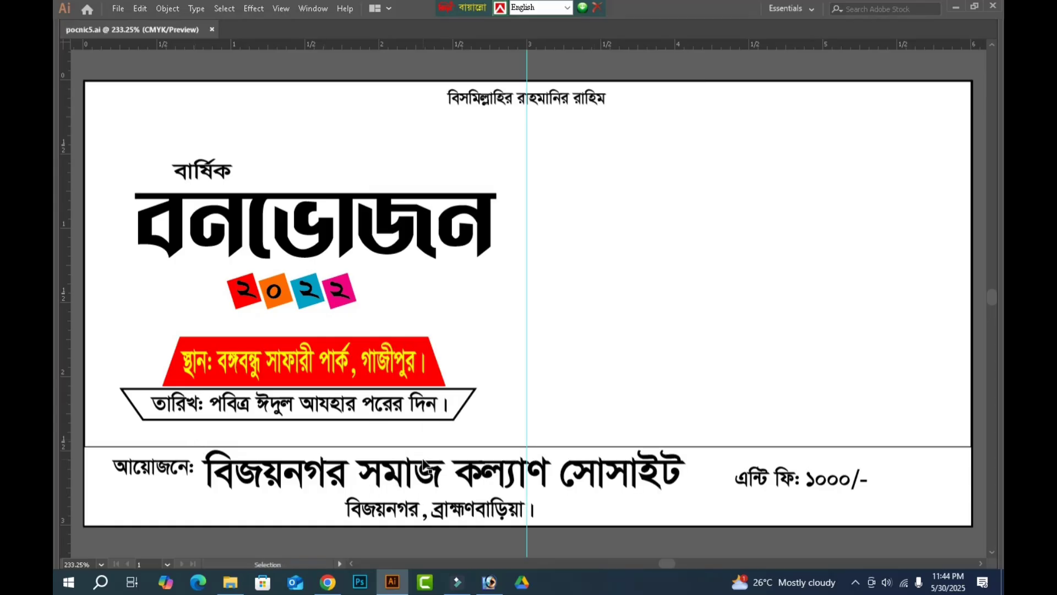
Switch to Photoshop and close the open documents.
left_click(489, 584)
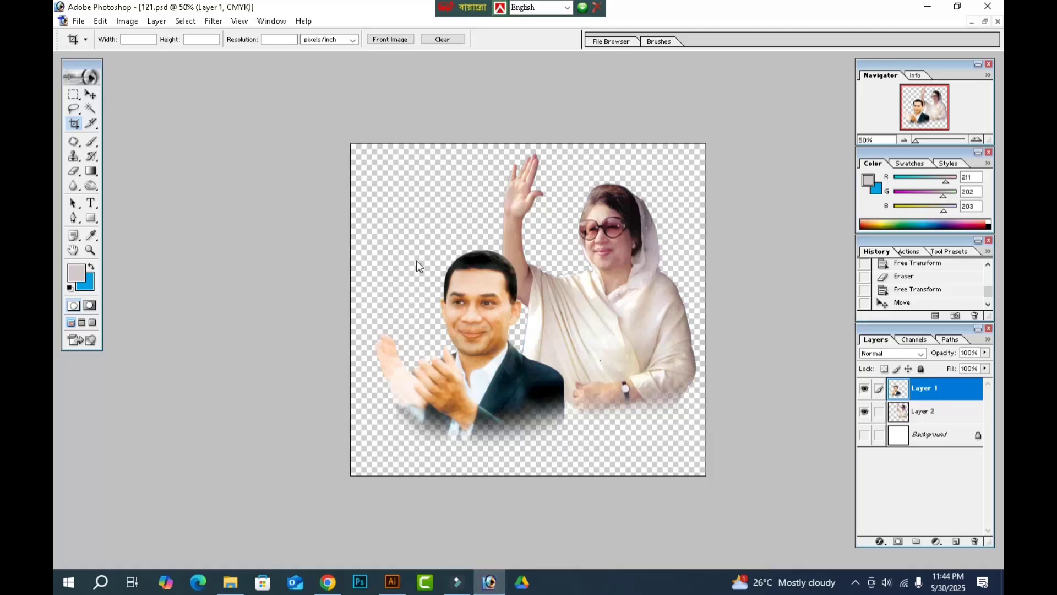
key("ctrl+Tab")
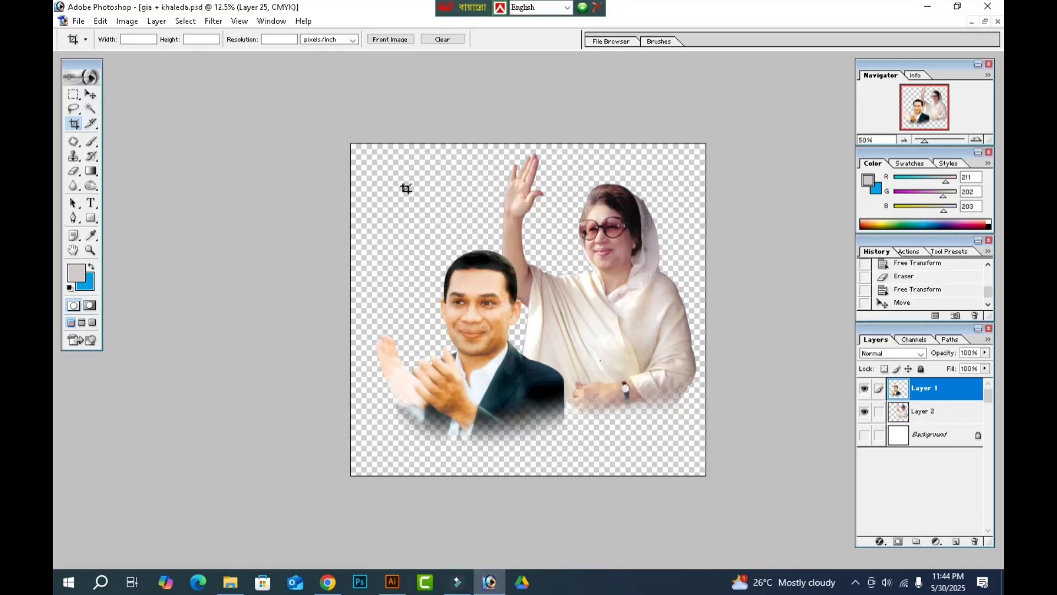
key("ctrl+w")
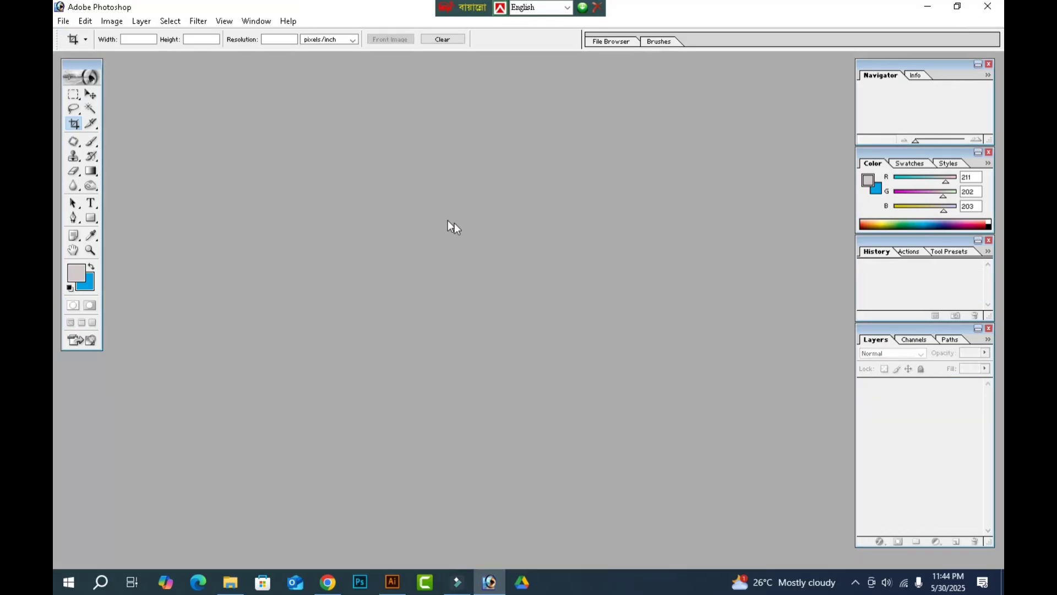
Create a white CMYK document 72 inches wide and 36 inches high at 72 pixels/inch.
key("ctrl+n")
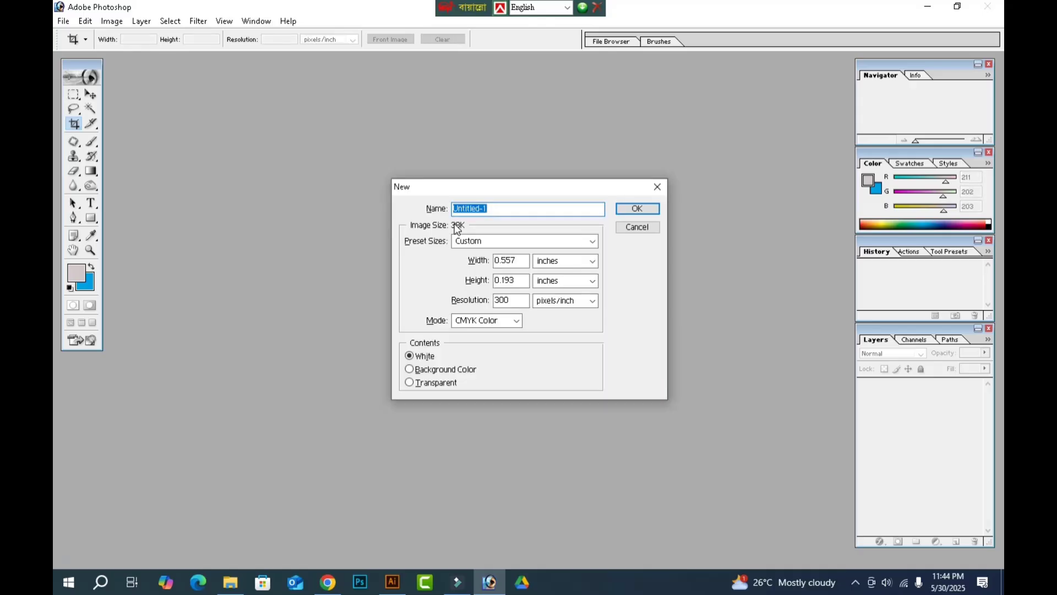
left_click_drag(526, 261, 447, 281)
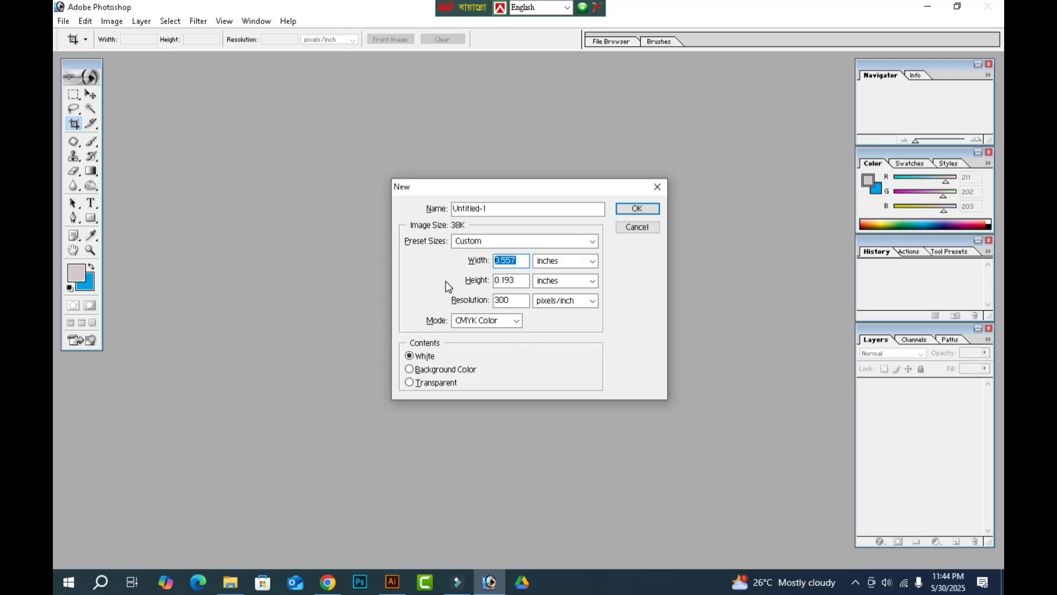
type("72")
key("Tab")
key("Tab")
type("36")
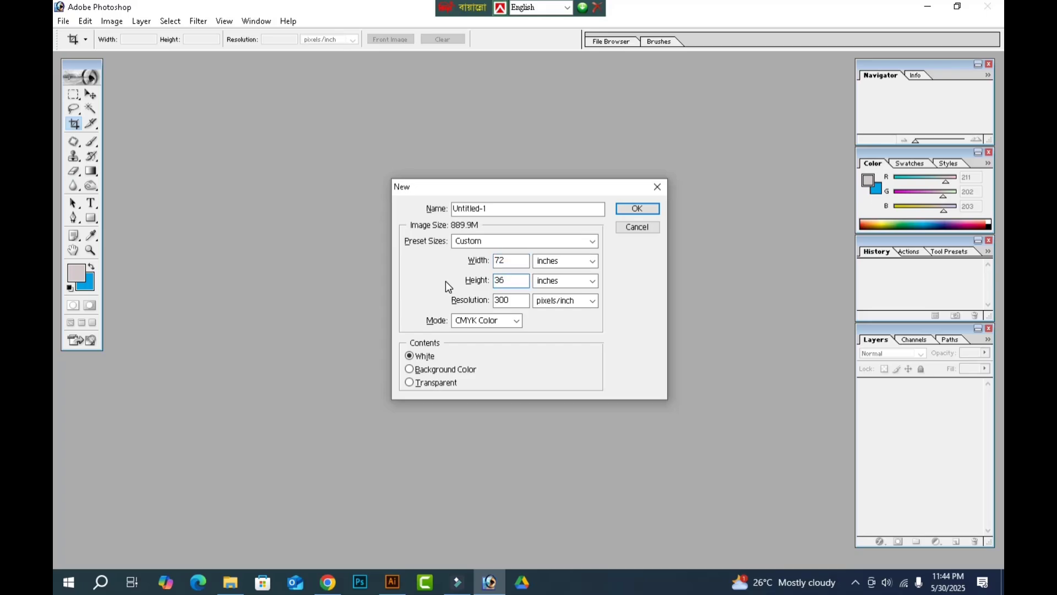
key("Tab")
key("Tab")
type("72")
key("Return")
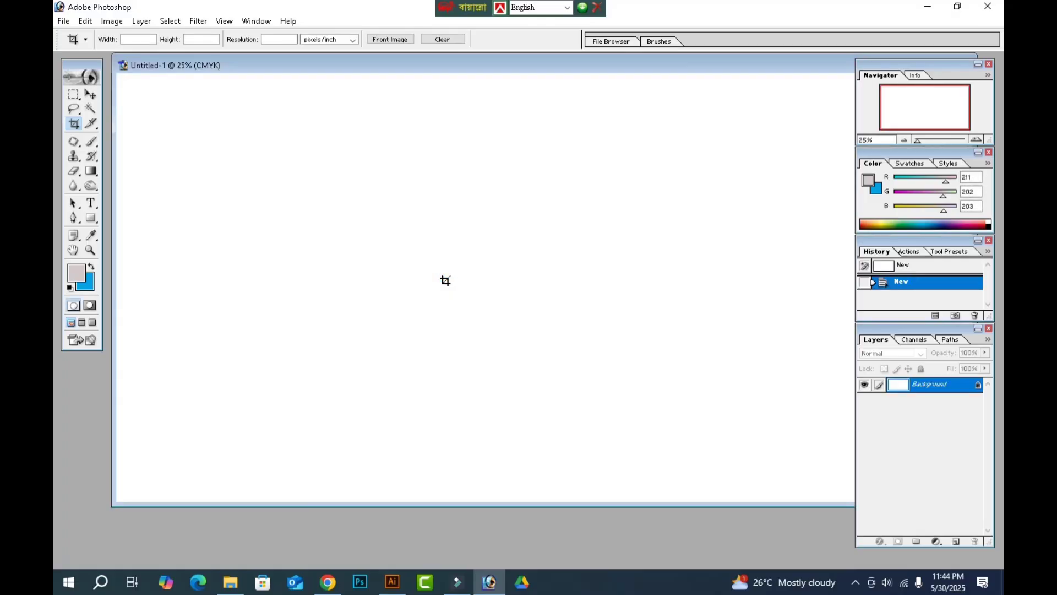
Maximise the new blank document's window and hide the tool palettes.
key("v")
double_click(501, 65)
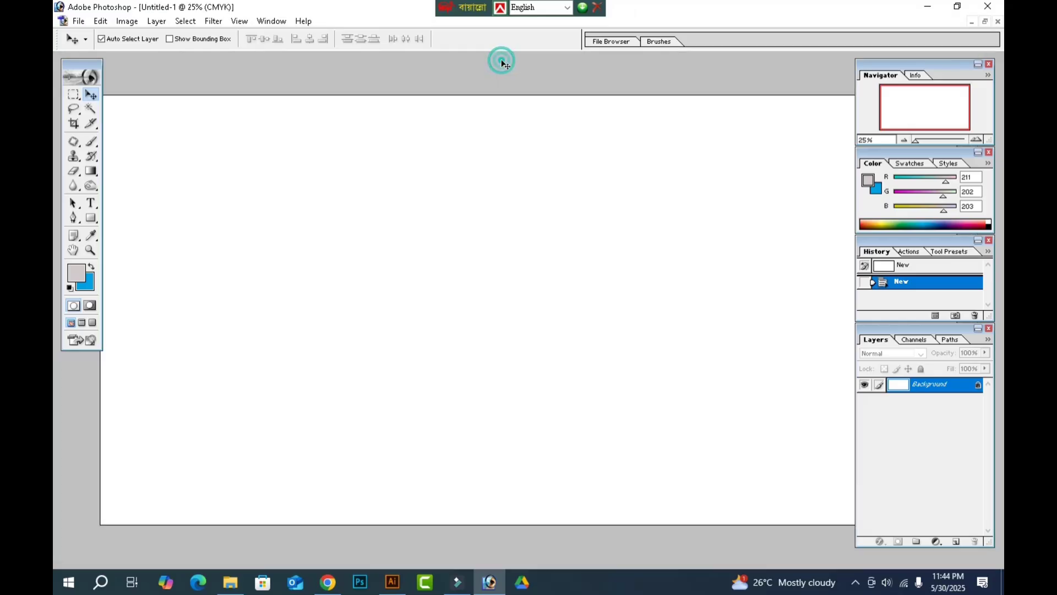
key("Tab")
Open the JPG photo of hikers beside a jungle stream from the anondo bromon folder on the Psd File (I:) drive.
key("ctrl+o")
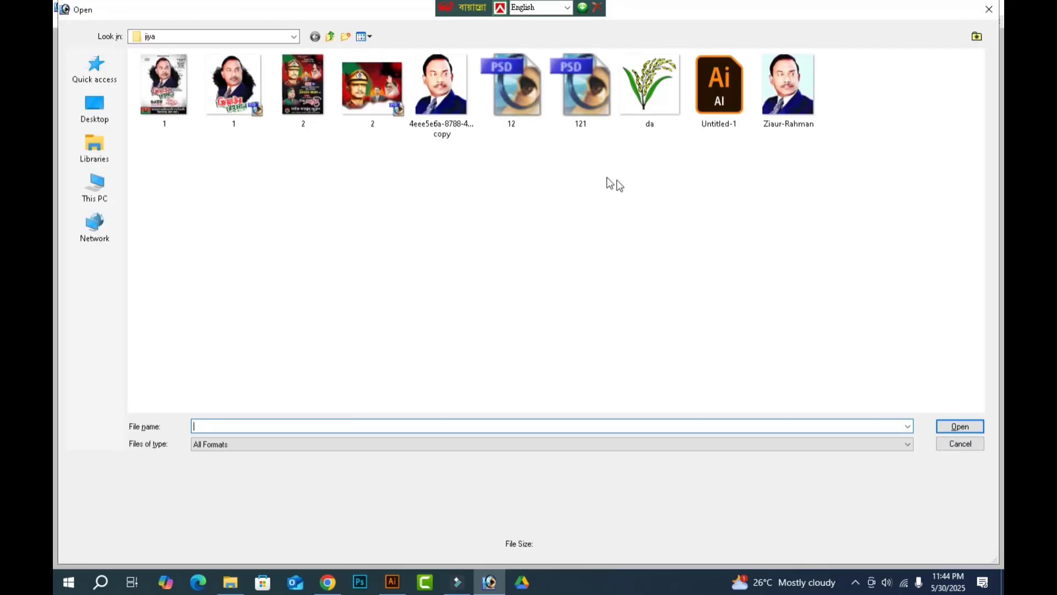
left_click(98, 104)
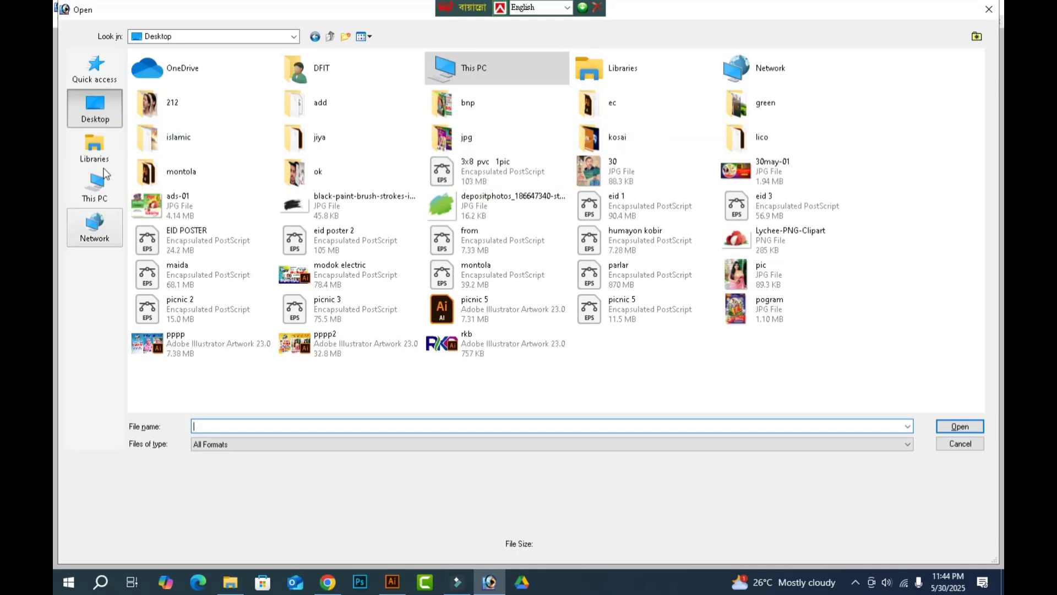
left_click(103, 189)
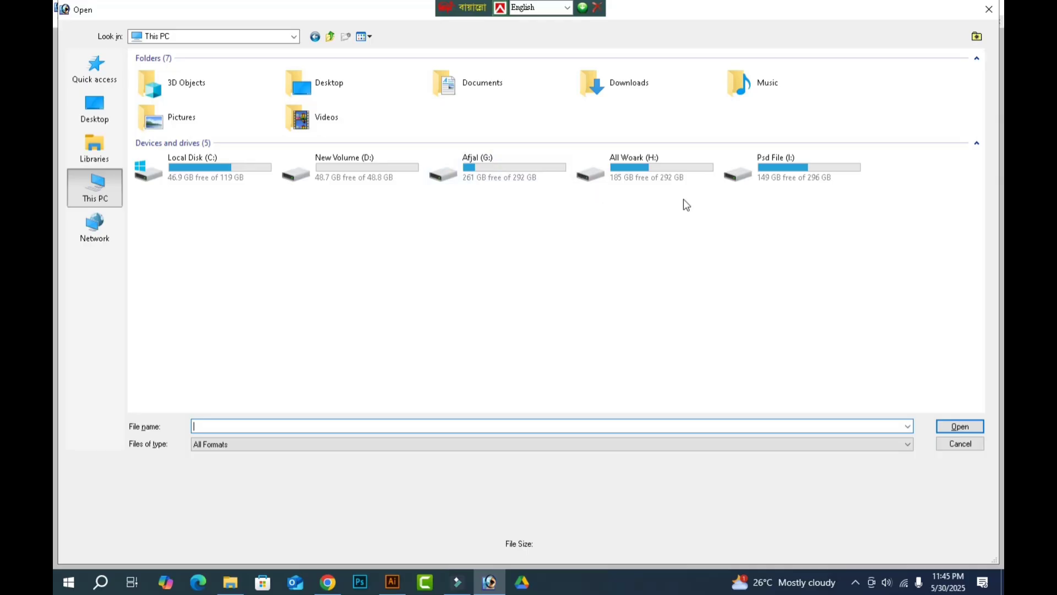
left_click(809, 170)
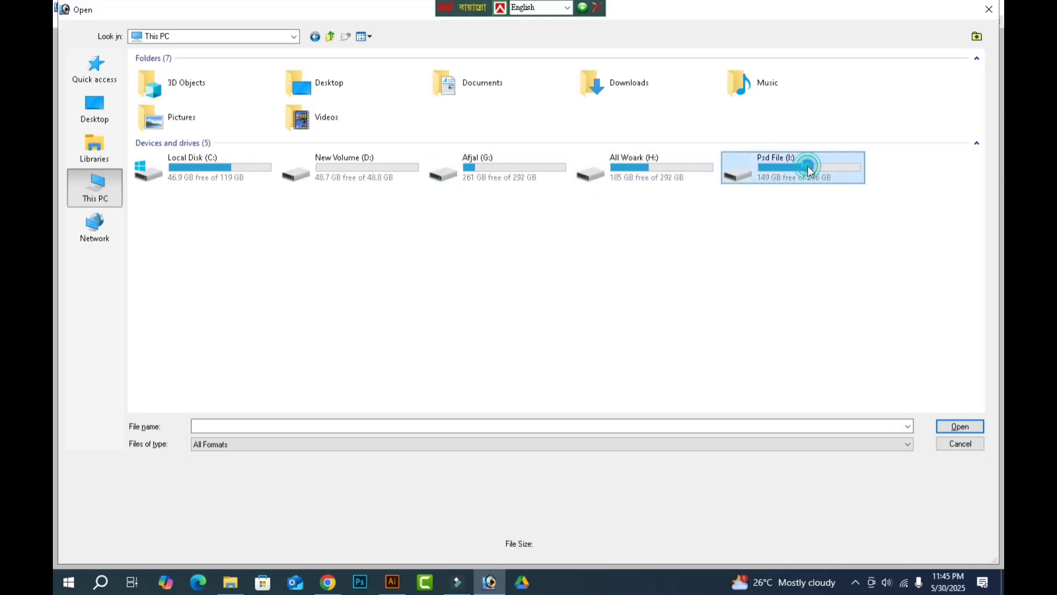
double_click(809, 169)
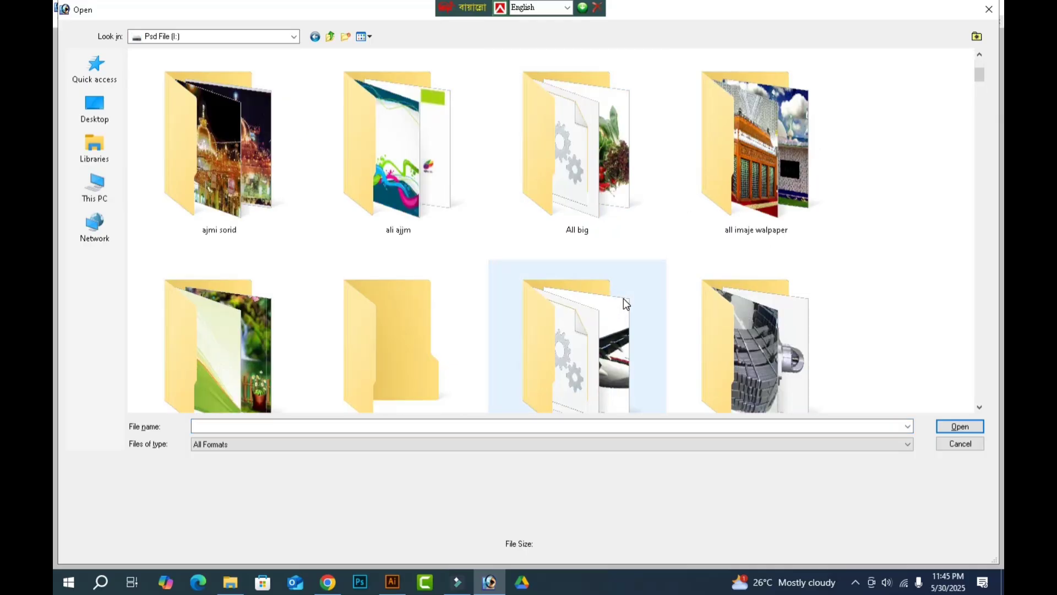
scroll(626, 303, "down", 1)
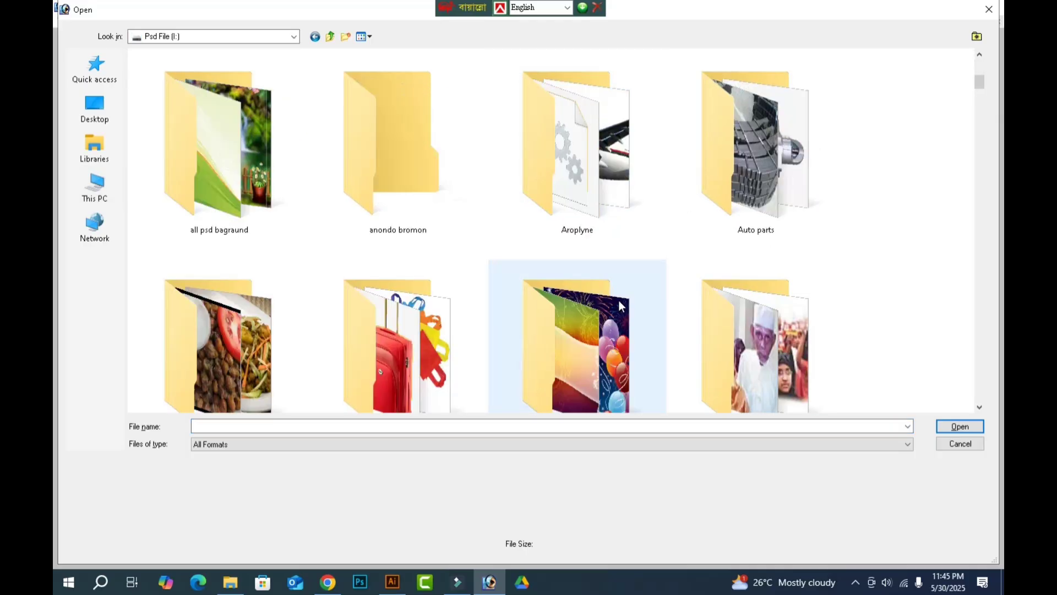
double_click(446, 158)
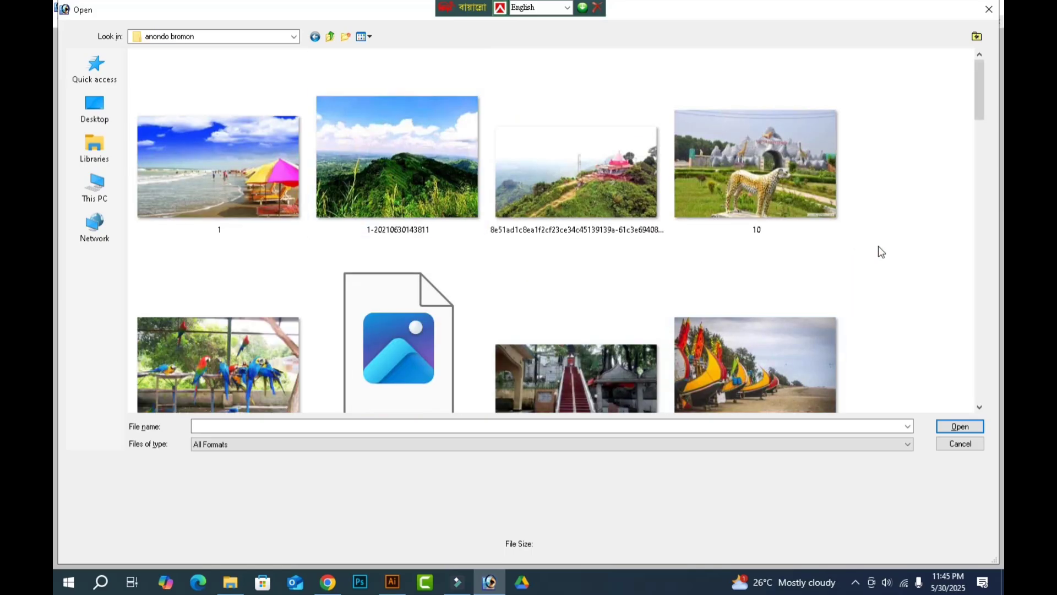
scroll(892, 248, "down", 2)
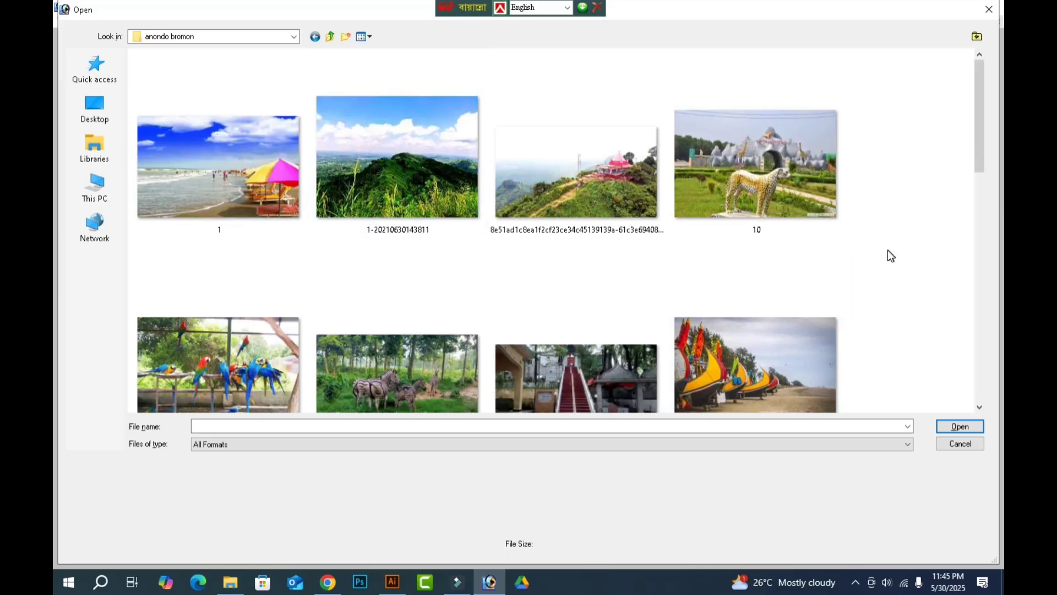
scroll(782, 272, "down", 1)
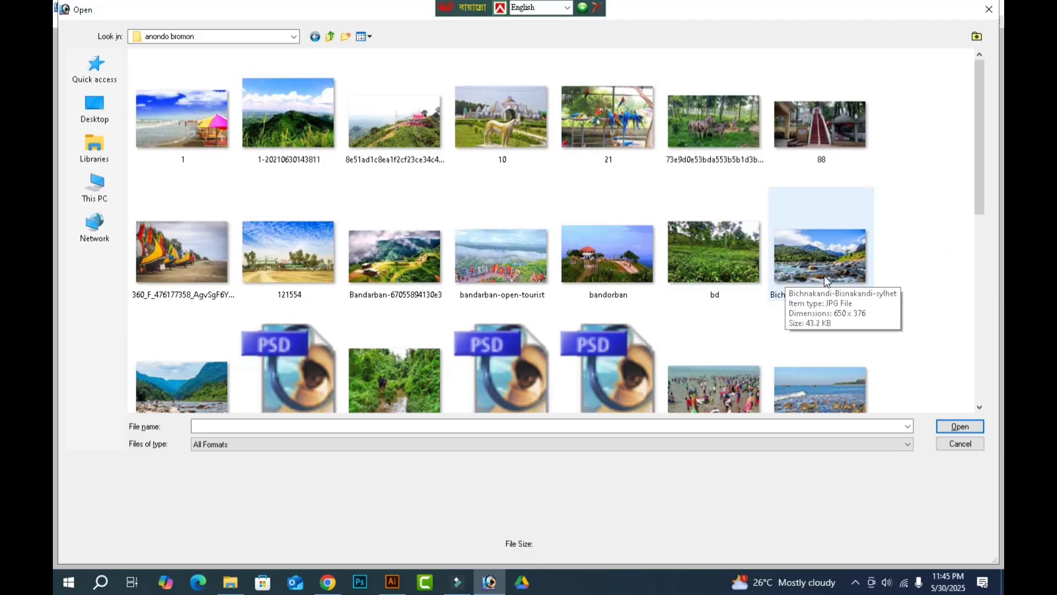
scroll(739, 293, "down", 3)
left_click(375, 177)
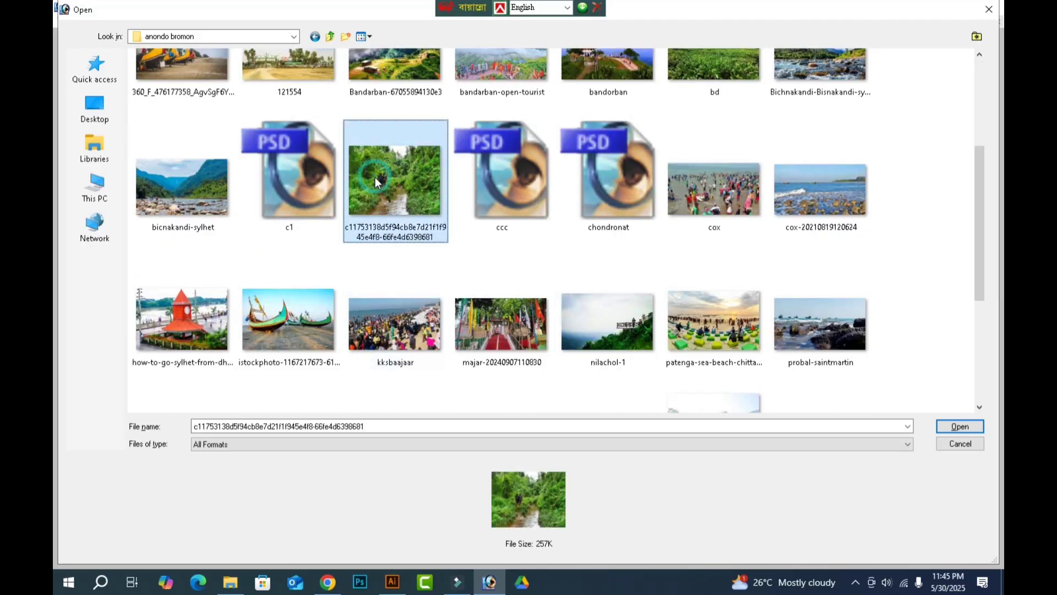
double_click(375, 178)
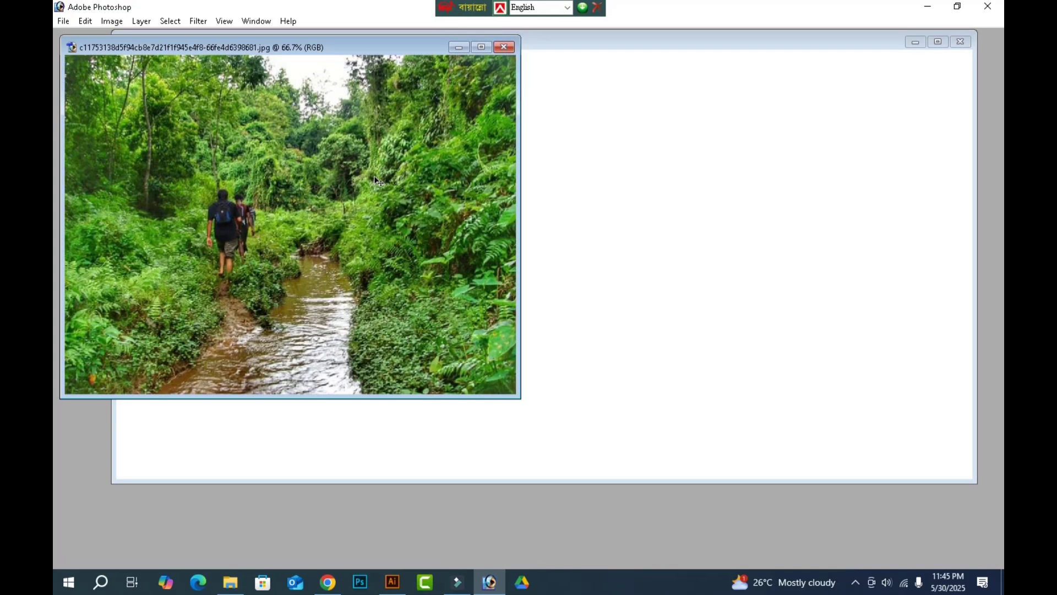
Raise the contrast of the jungle stream photo with the Brightness/Contrast adjustment.
key("alt+i")
key("a")
key("c")
key("Tab")
key("shift+Up")
key("Return")
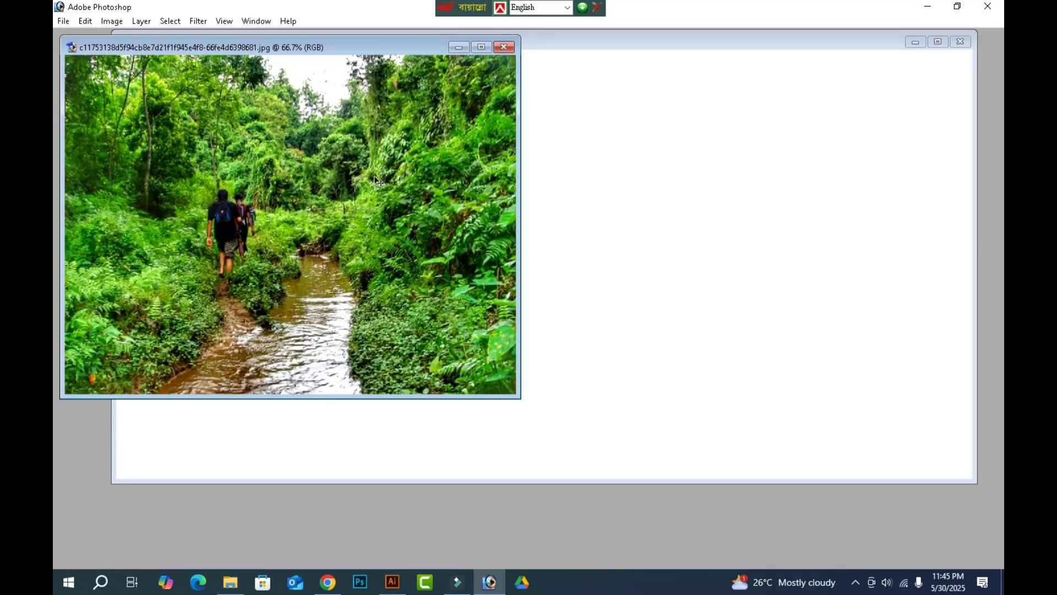
Copy the jungle photo into the banner document and enlarge it from the canvas's upper-left corner to the full banner height.
left_click_drag(440, 147, 642, 217)
double_click(668, 42)
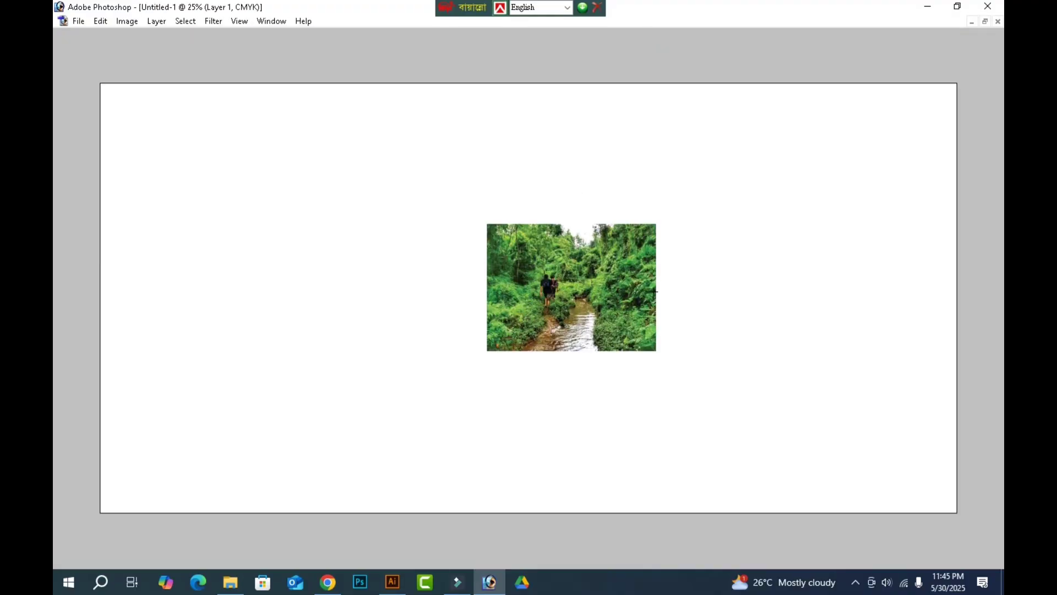
left_click_drag(634, 297, 222, 156)
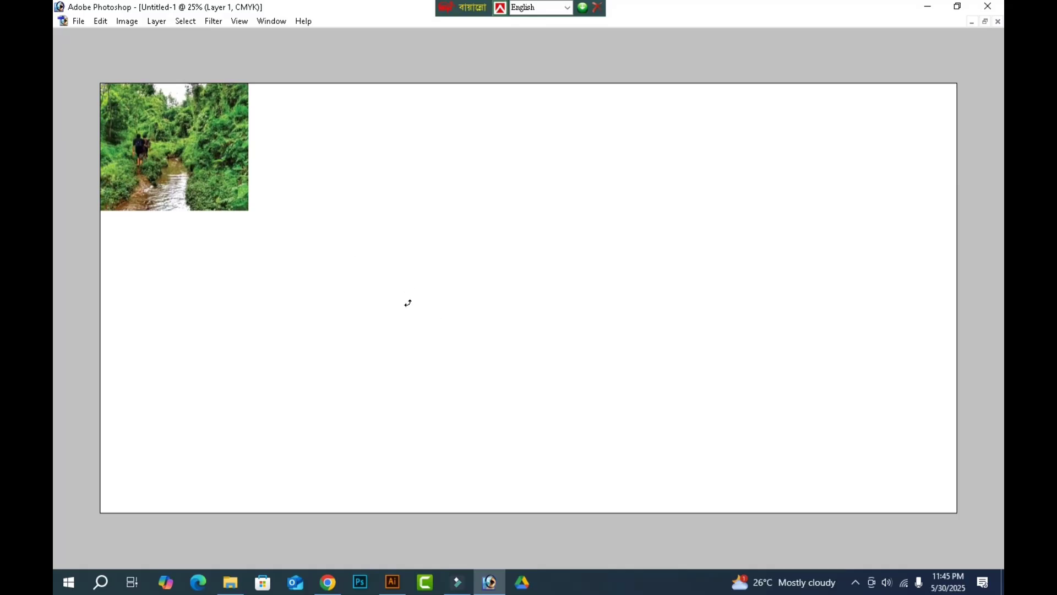
key("ctrl+t")
left_click_drag(249, 209, 723, 467)
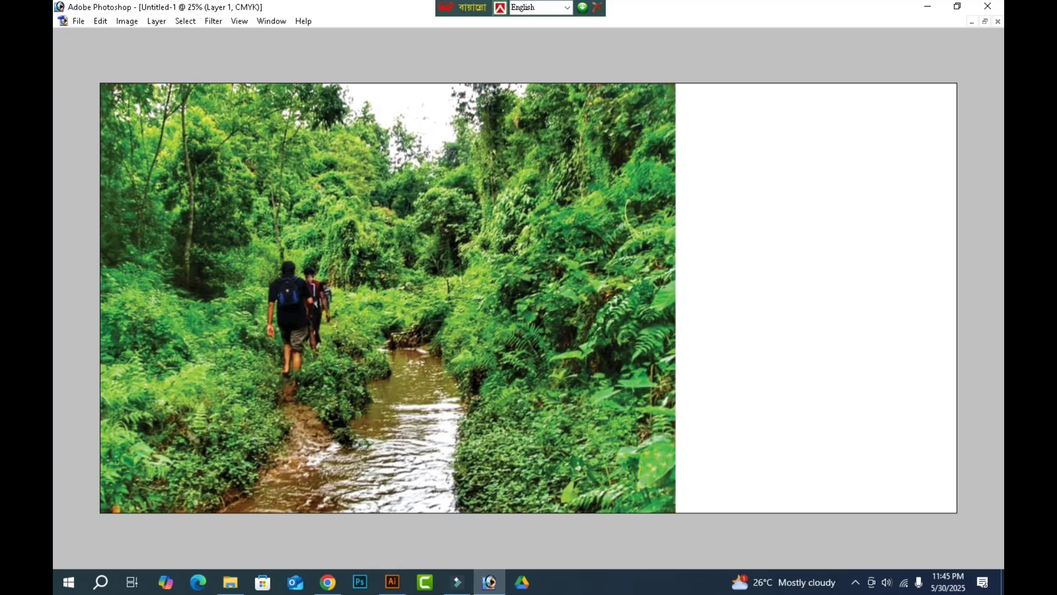
Cut the photo's right part onto its own layer and spread the two parts towards opposite sides of the banner.
left_click_drag(775, 39, 399, 531)
key("Delete")
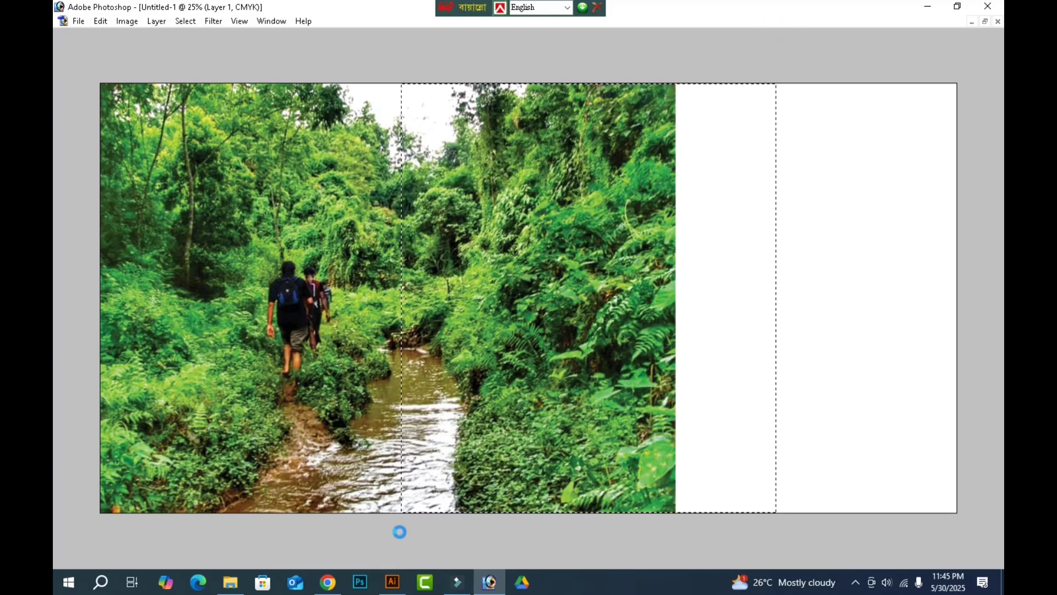
key("ctrl+v")
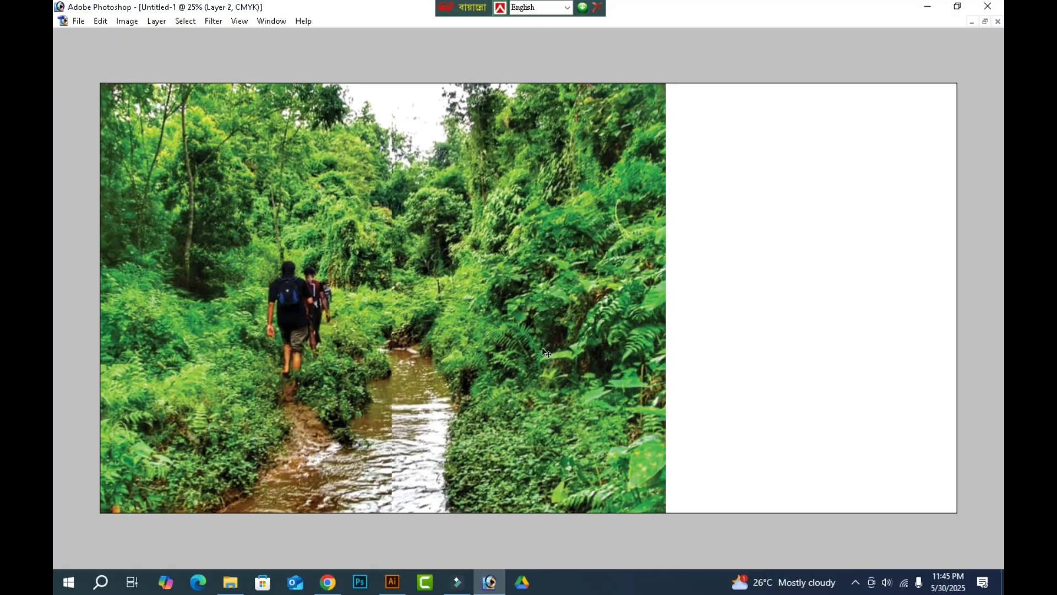
left_click_drag(545, 333, 800, 332)
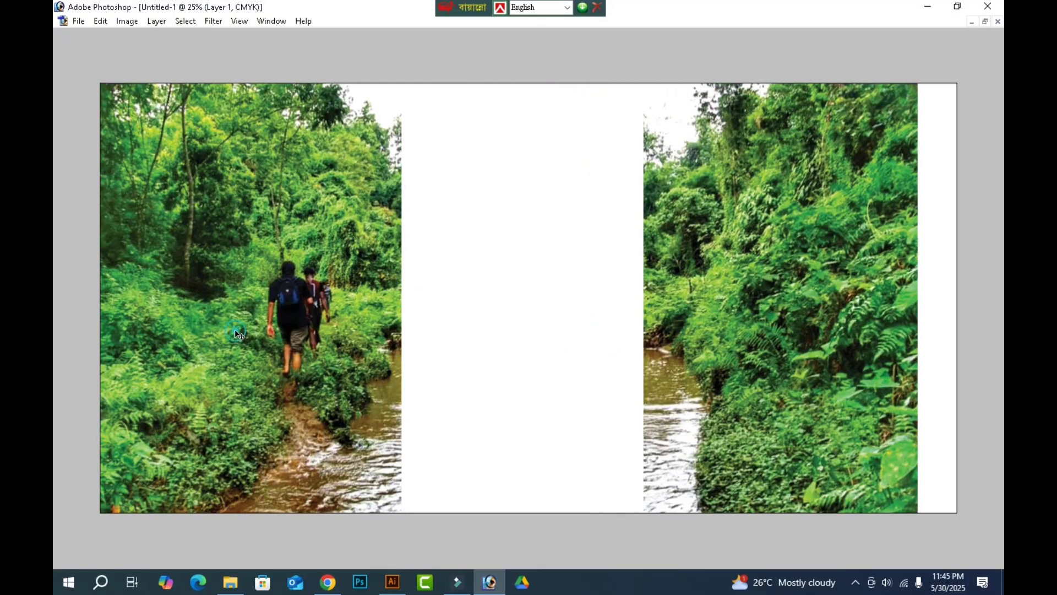
left_click_drag(219, 312, 239, 311)
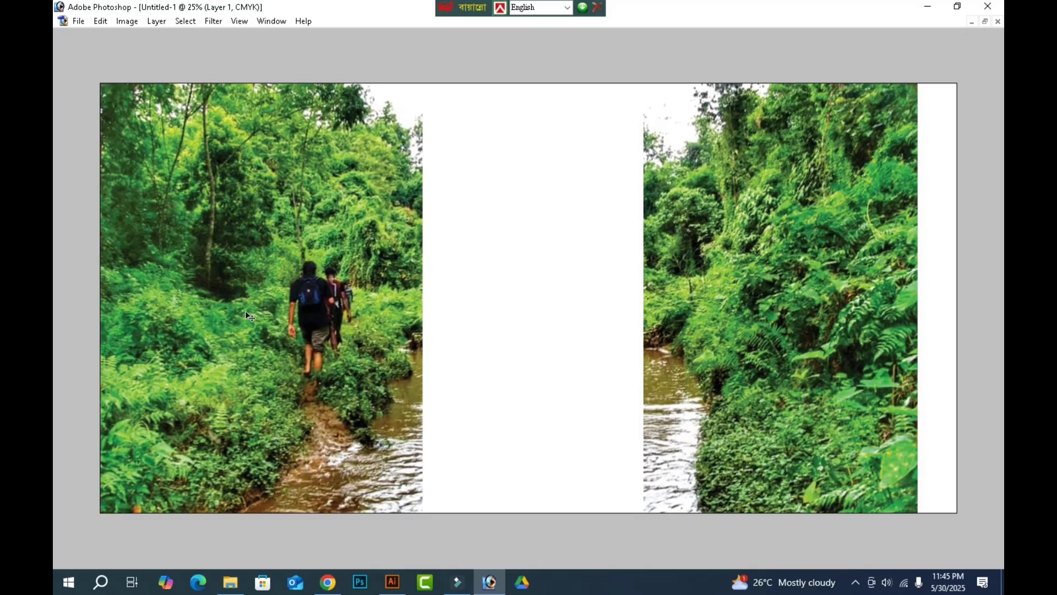
Fade out the inner edge of the left forest part with a large soft Eraser brush.
key("Tab")
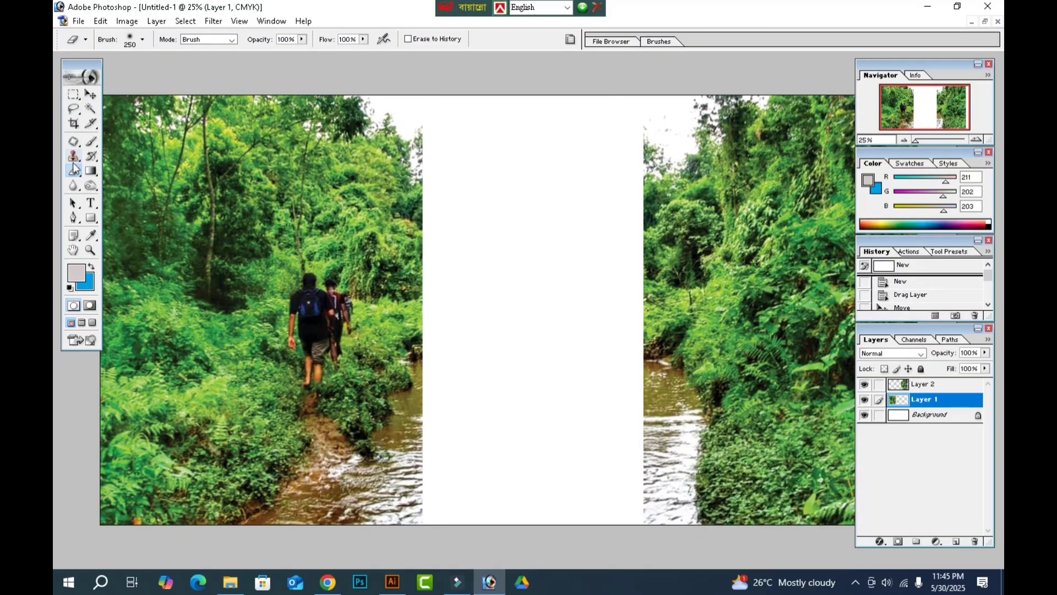
key("Tab")
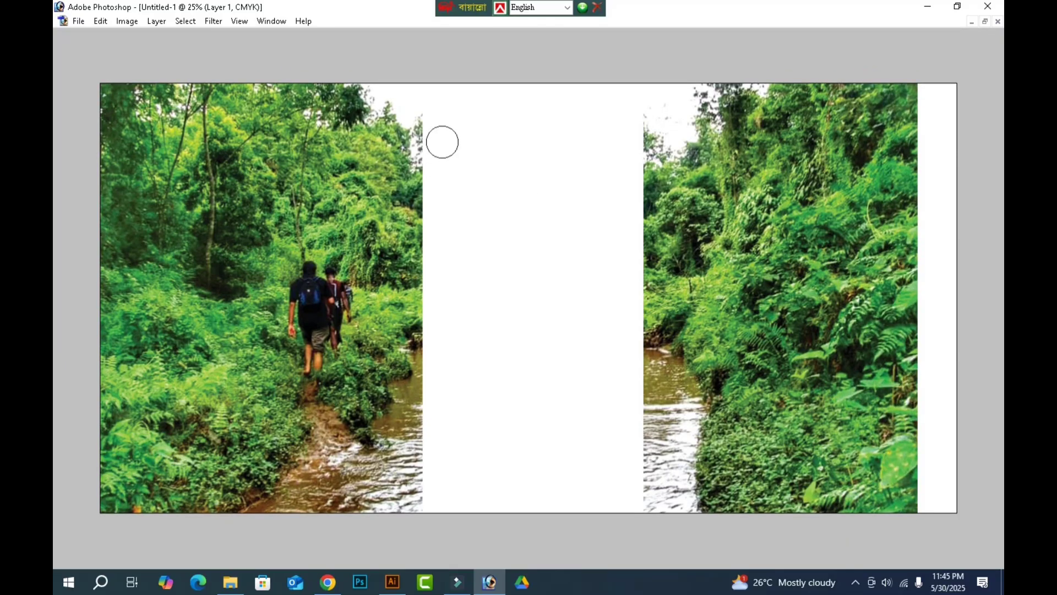
key("bracketright")
key("bracketright")
key("bracketright")
key("bracketright")
key("bracketright")
key("bracketright")
key("bracketright")
key("bracketright")
key("bracketright")
mouse_move(447, 98)
left_mouse_down()
mouse_move(463, 194)
mouse_move(444, 519)
left_mouse_up()
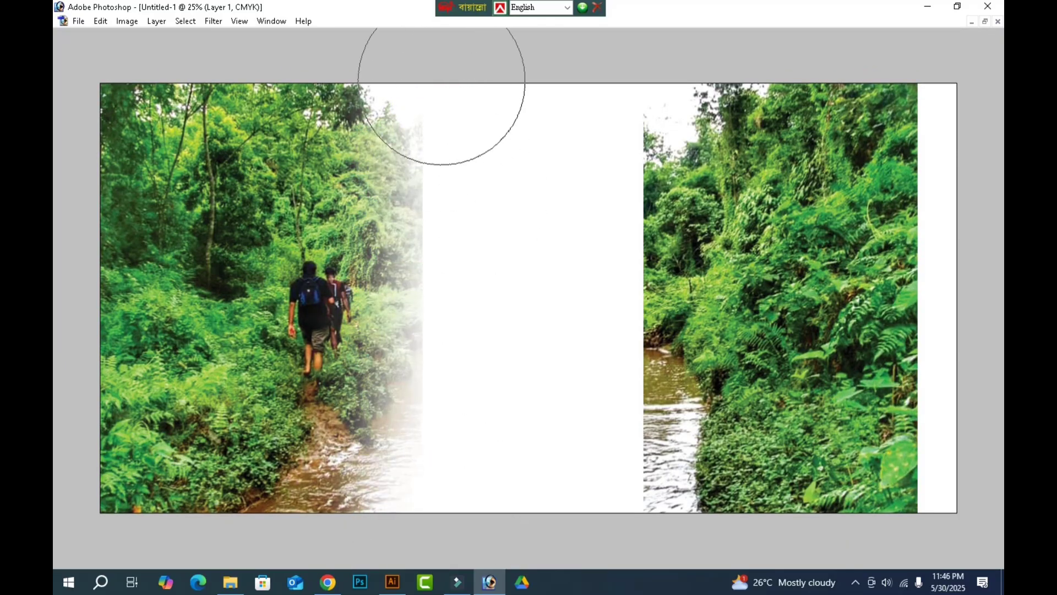
mouse_move(441, 82)
left_mouse_down()
mouse_move(446, 390)
mouse_move(430, 492)
mouse_move(378, 538)
left_mouse_up()
Erase the lower area of the left forest part, including the stream, path and hikers, leaving only the trees.
left_click_drag(60, 507, 289, 501)
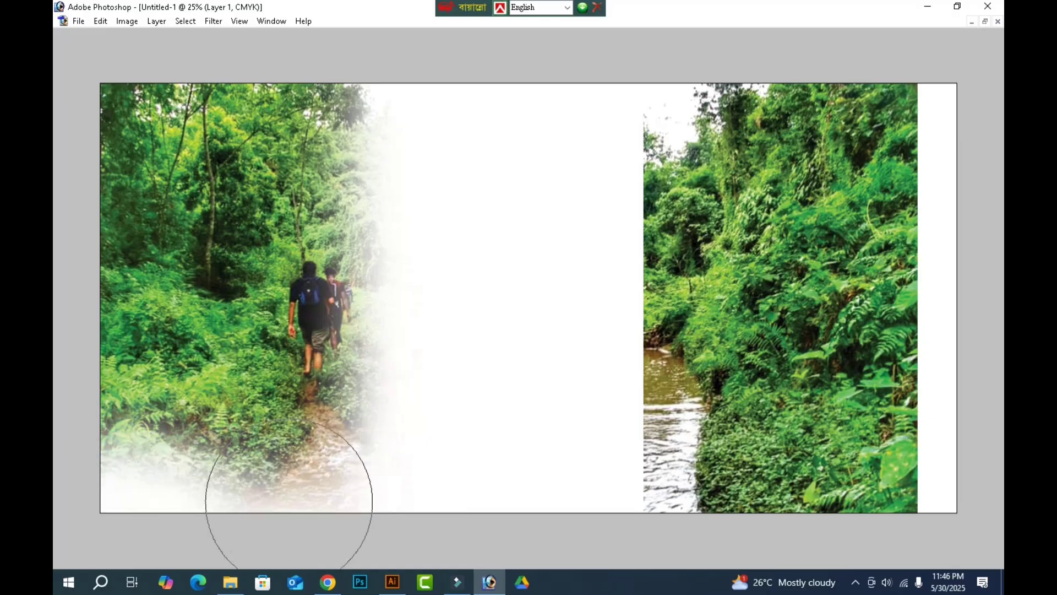
mouse_move(446, 413)
left_mouse_down()
mouse_move(109, 484)
mouse_move(334, 414)
mouse_move(413, 346)
left_mouse_up()
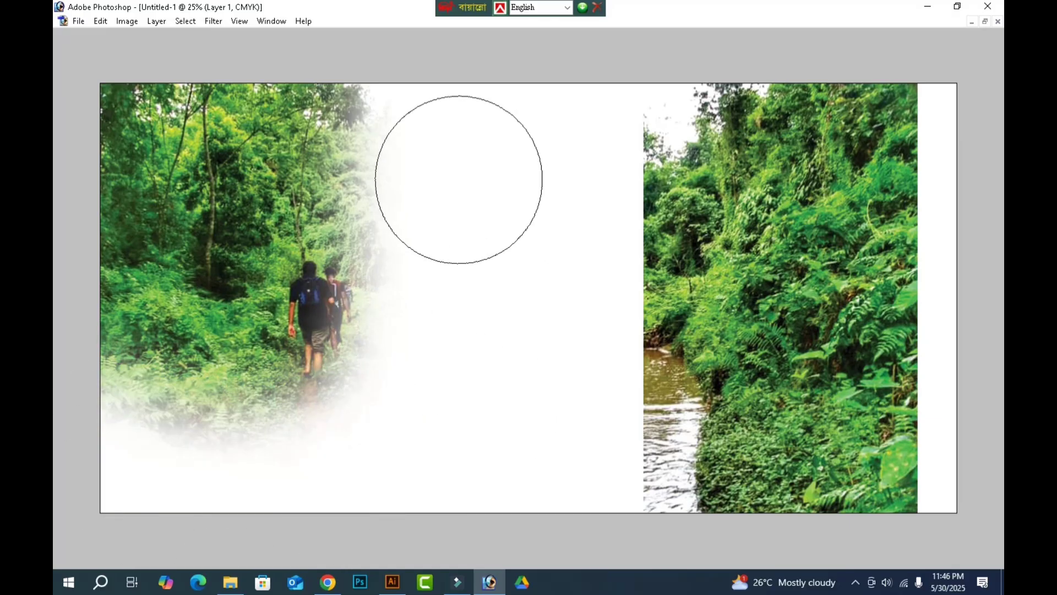
mouse_move(286, 424)
left_mouse_down()
mouse_move(275, 435)
mouse_move(402, 218)
mouse_move(328, 323)
mouse_move(345, 330)
left_mouse_up()
Duplicate the faded left forest layer and offset the upper copy slightly to the right to extend the trees.
key("v")
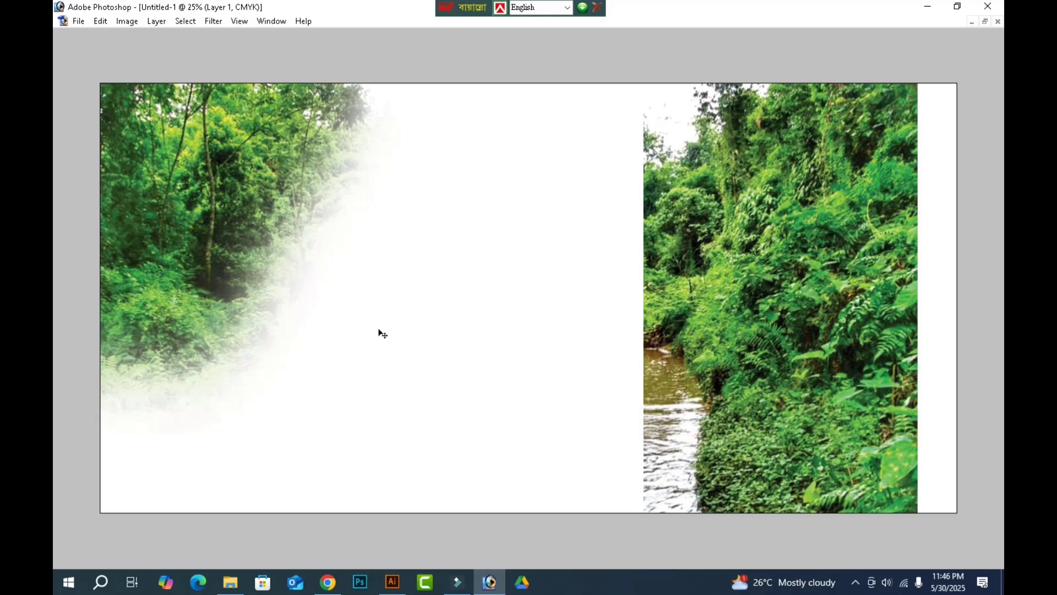
left_click_drag(190, 196, 254, 191)
key("ctrl+t")
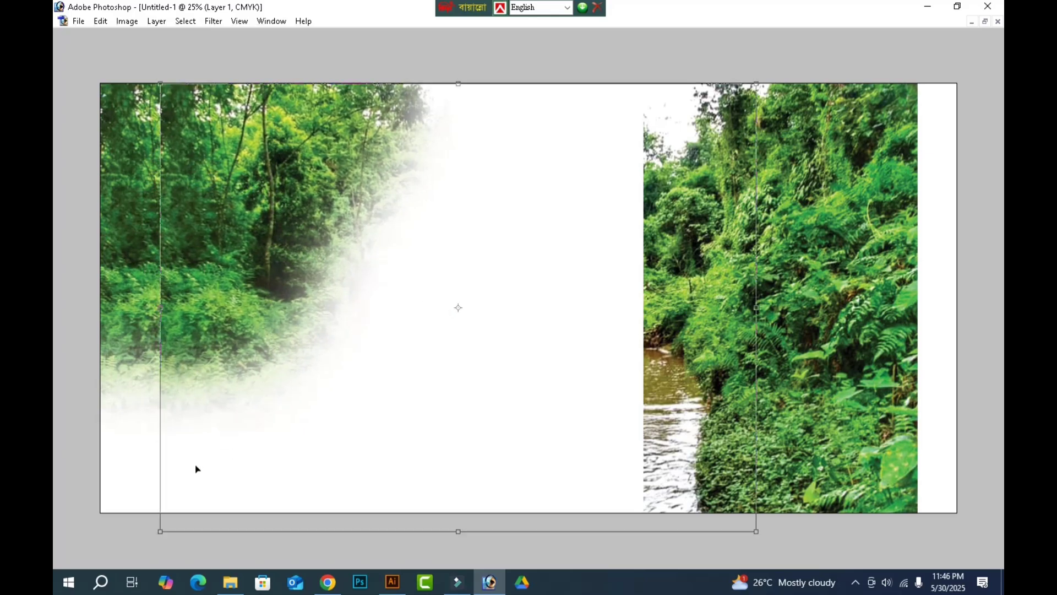
key("Return")
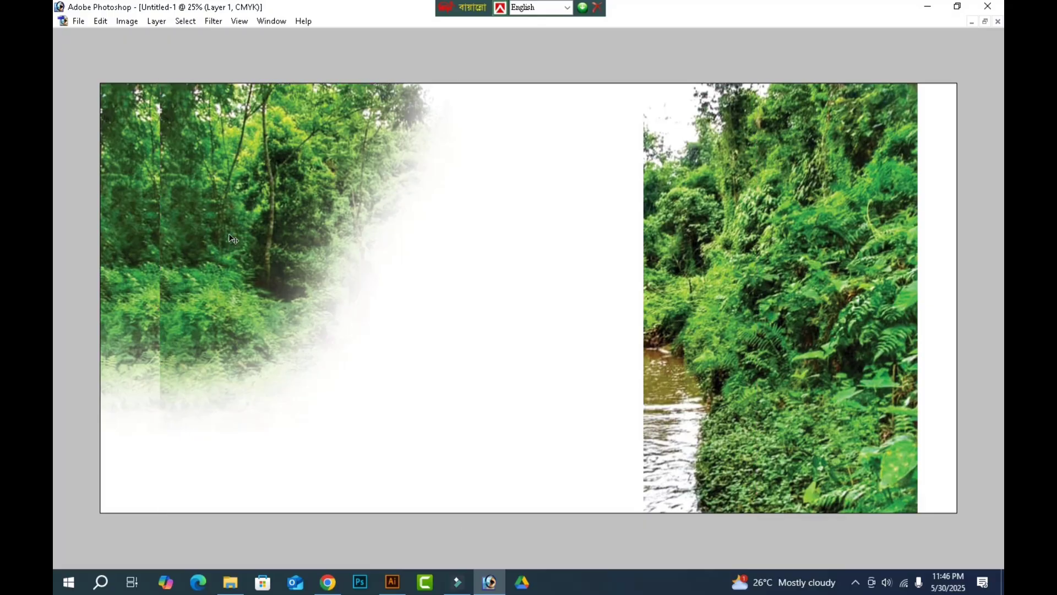
left_click_drag(234, 238, 224, 238)
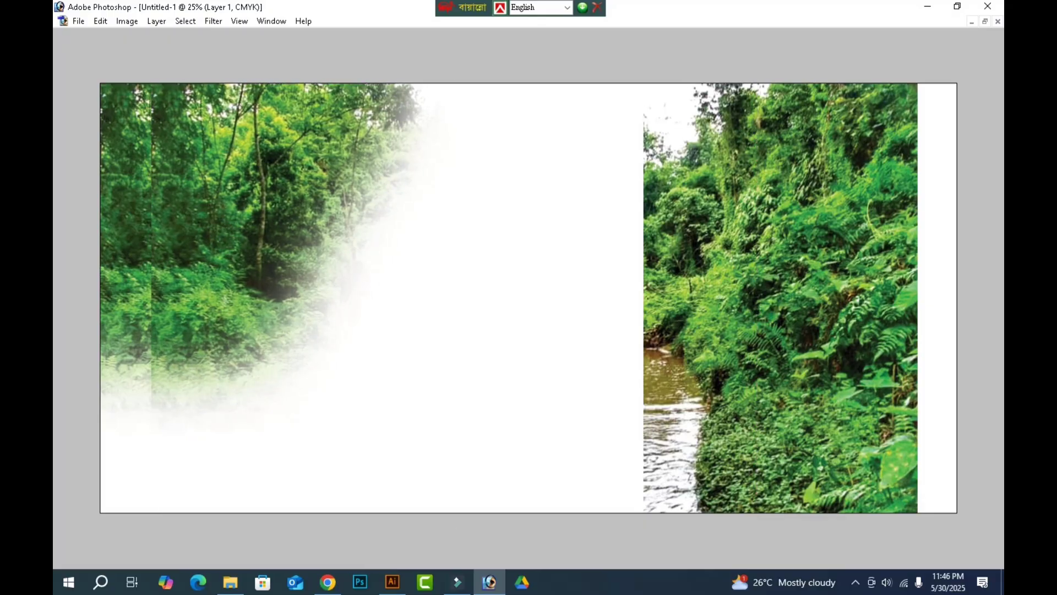
Soften the vertical seam between the overlapping left forest copies with a smaller Eraser brush.
key("e")
key("bracketleft")
key("bracketleft")
key("bracketleft")
key("bracketleft")
key("bracketleft")
left_click_drag(148, 67, 149, 245)
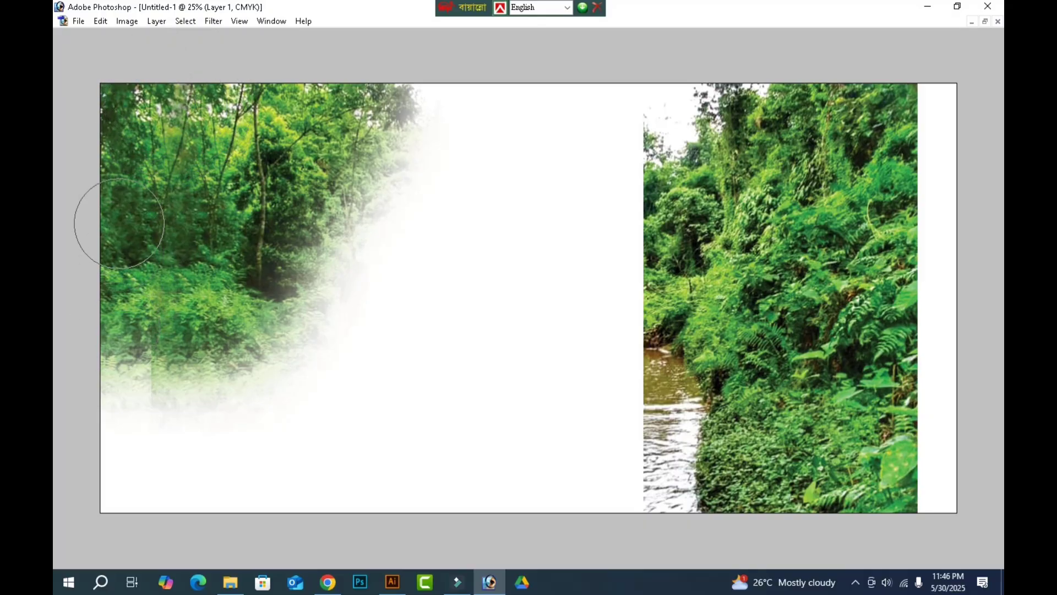
Merge the two left forest layers and enlarge the result slightly from the canvas's upper-left corner.
key("ctrl+j")
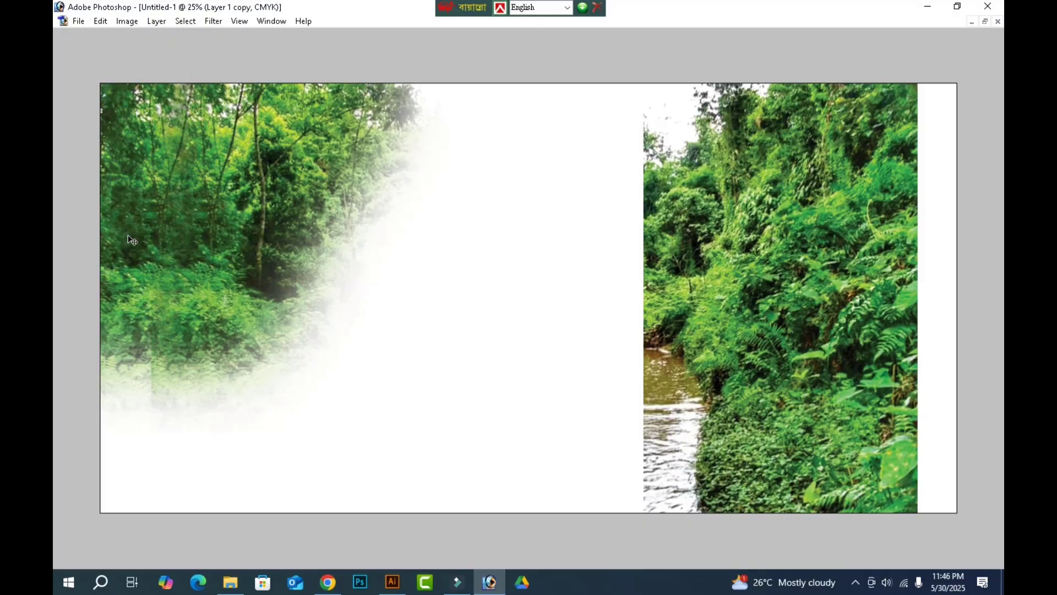
key("ctrl+t")
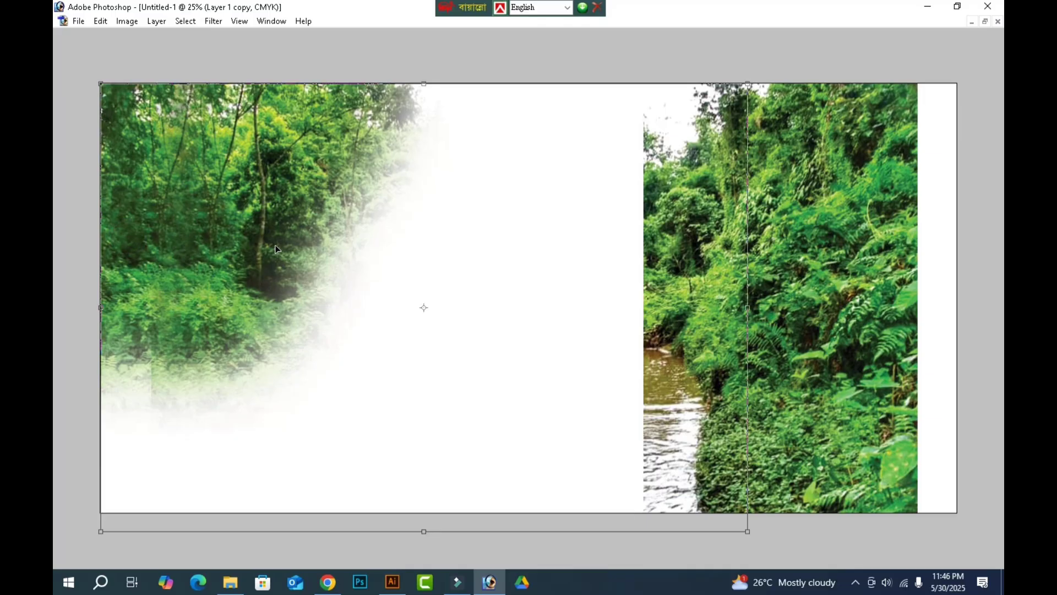
left_click_drag(749, 532, 808, 562)
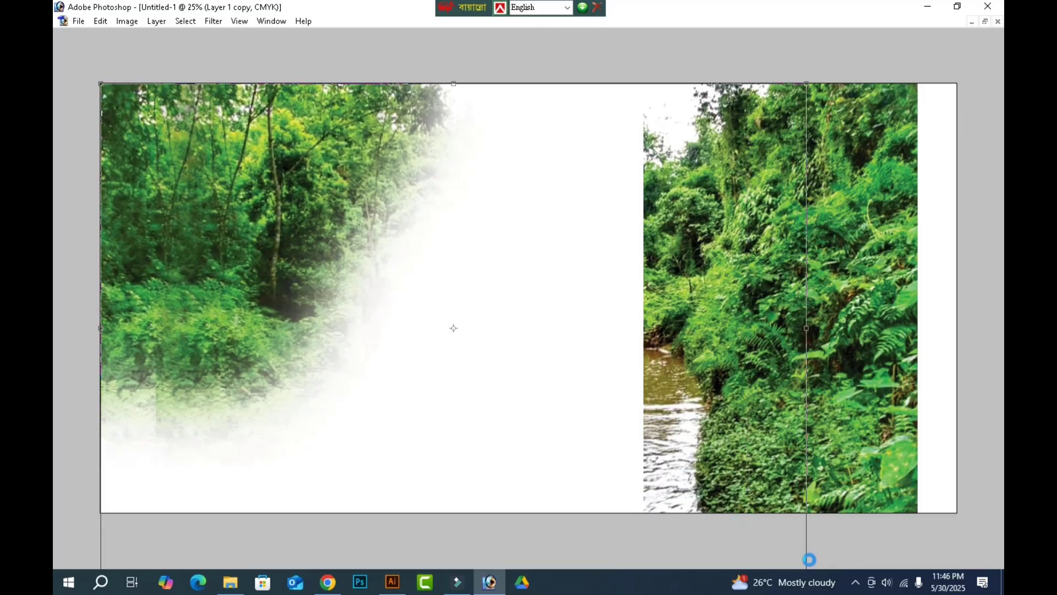
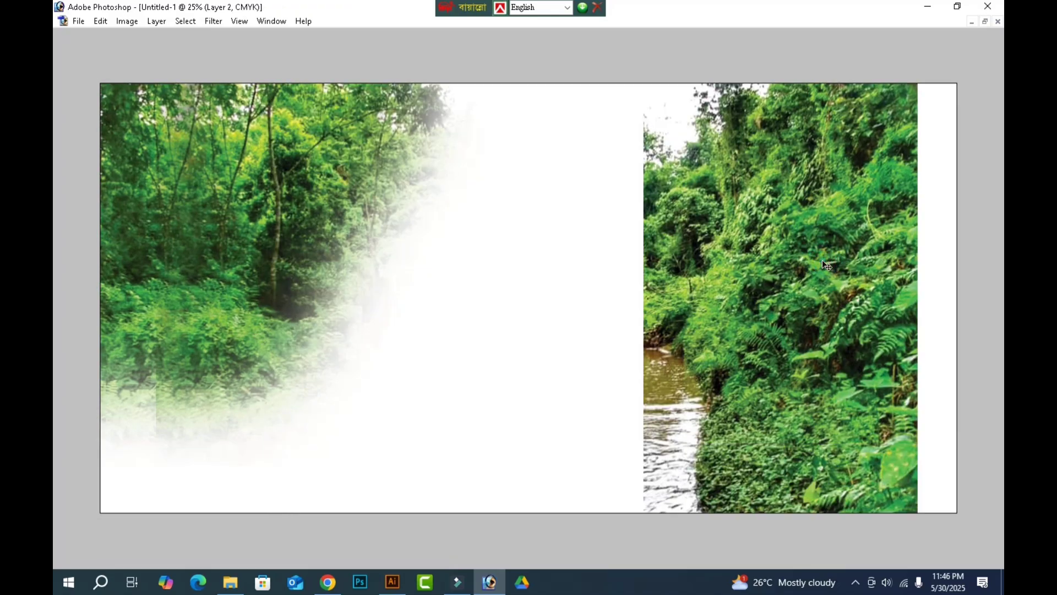
Move the right forest part until it sits flush with the canvas's right edge.
key("ctrl+t")
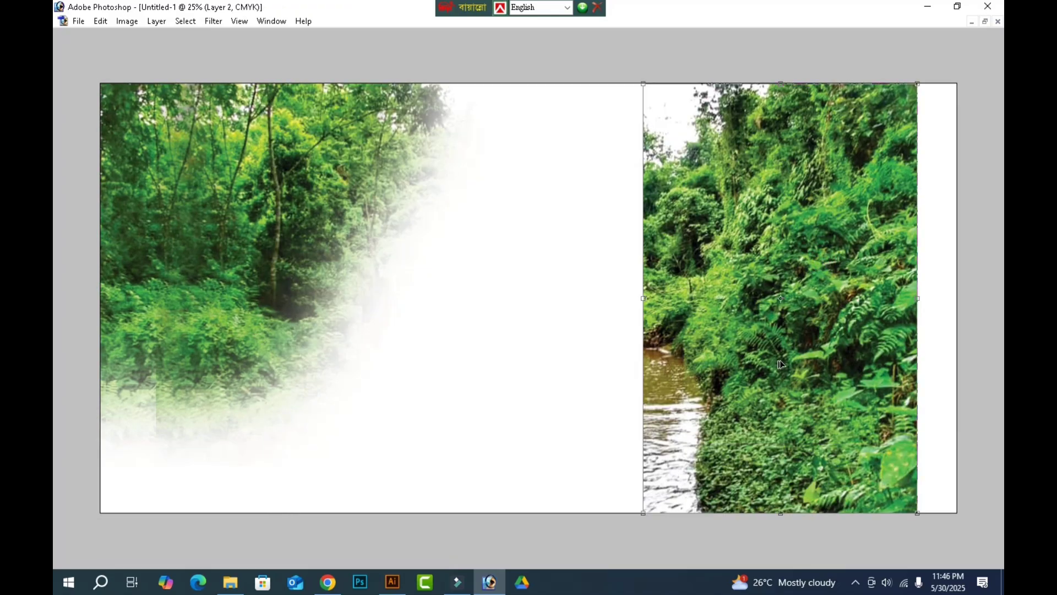
left_click_drag(781, 364, 819, 361)
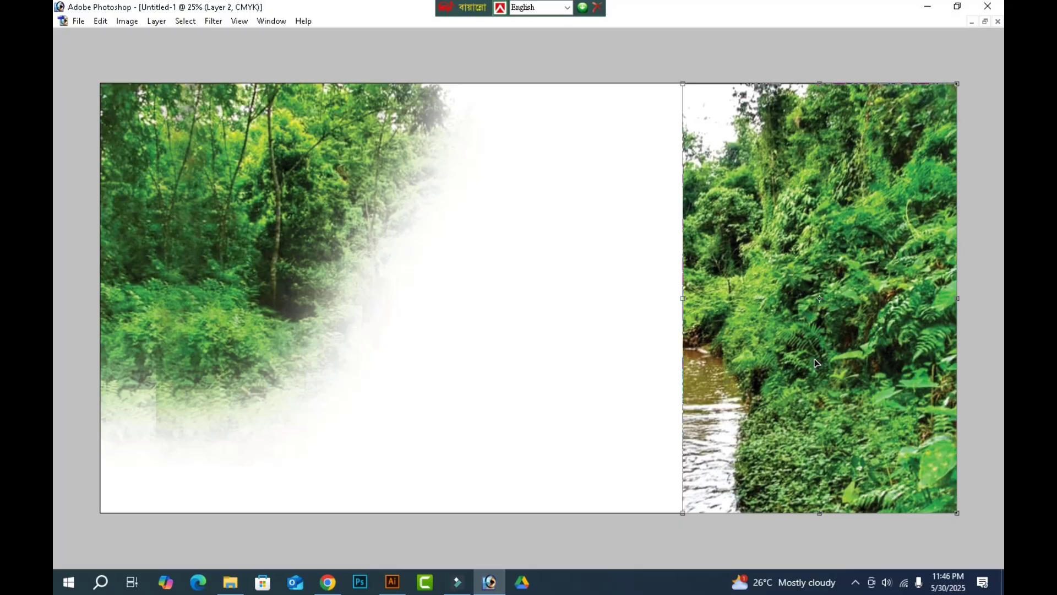
key("Return")
Erase the river and sky along the right forest part's inner side, leaving a soft slanting fade down to the canvas bottom.
key("e")
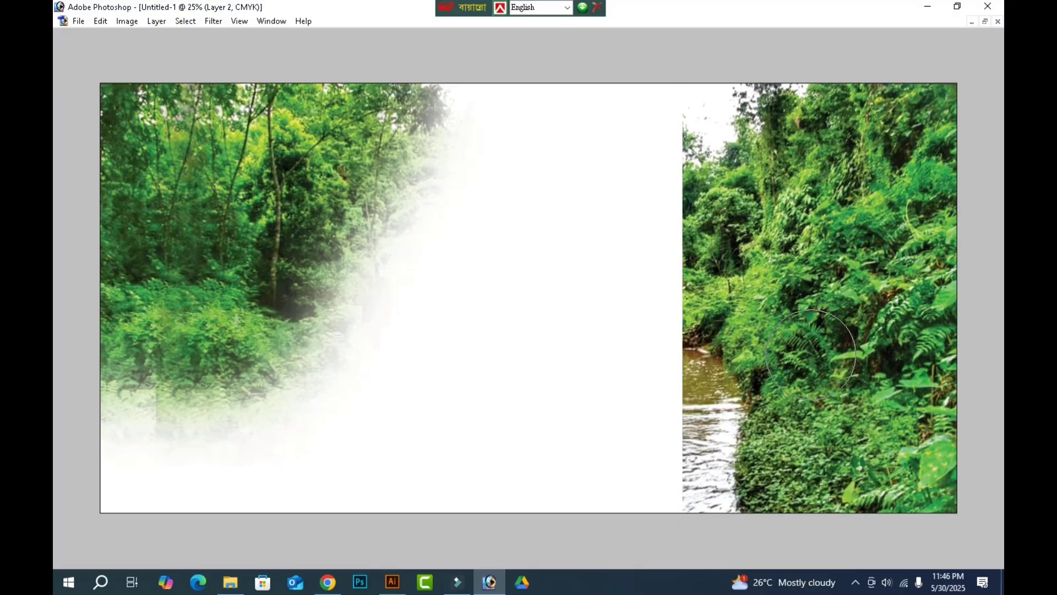
mouse_move(690, 58)
left_mouse_down()
mouse_move(695, 325)
mouse_move(680, 501)
mouse_move(726, 57)
left_mouse_up()
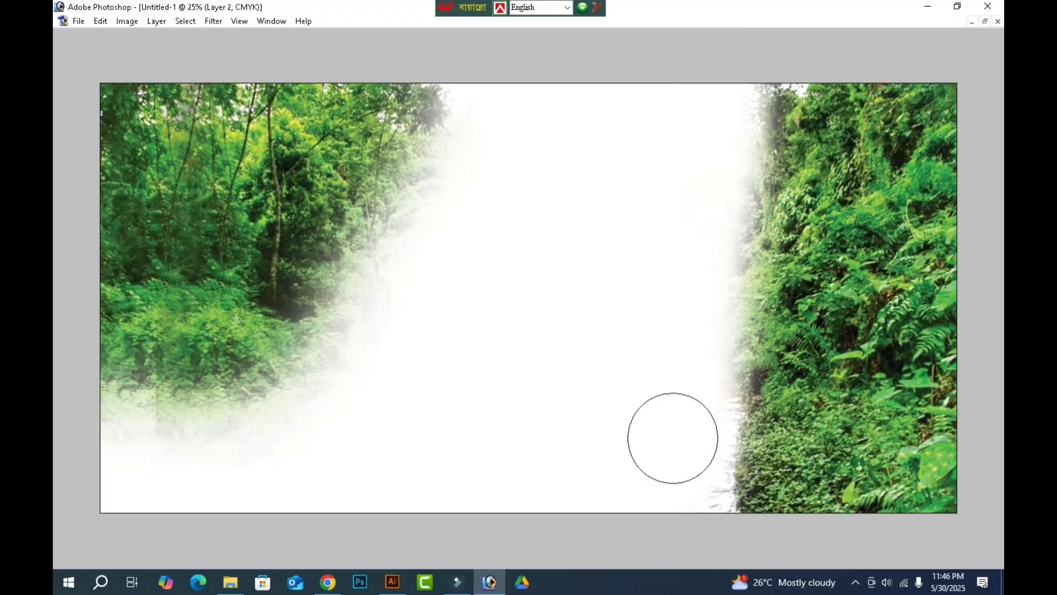
mouse_move(702, 472)
left_mouse_down()
mouse_move(959, 486)
mouse_move(1003, 465)
mouse_move(957, 478)
mouse_move(625, 463)
mouse_move(988, 447)
mouse_move(603, 447)
left_mouse_up()
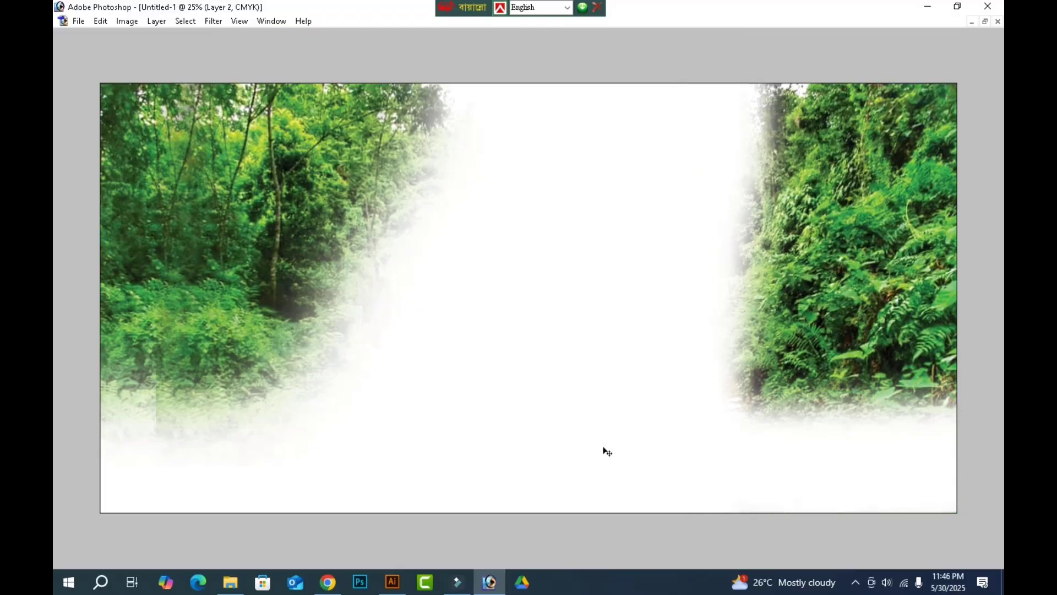
key("ctrl+z")
mouse_move(717, 491)
left_mouse_down()
mouse_move(746, 99)
mouse_move(677, 482)
mouse_move(626, 309)
mouse_move(656, 295)
mouse_move(804, 138)
mouse_move(625, 347)
mouse_move(580, 468)
left_mouse_up()
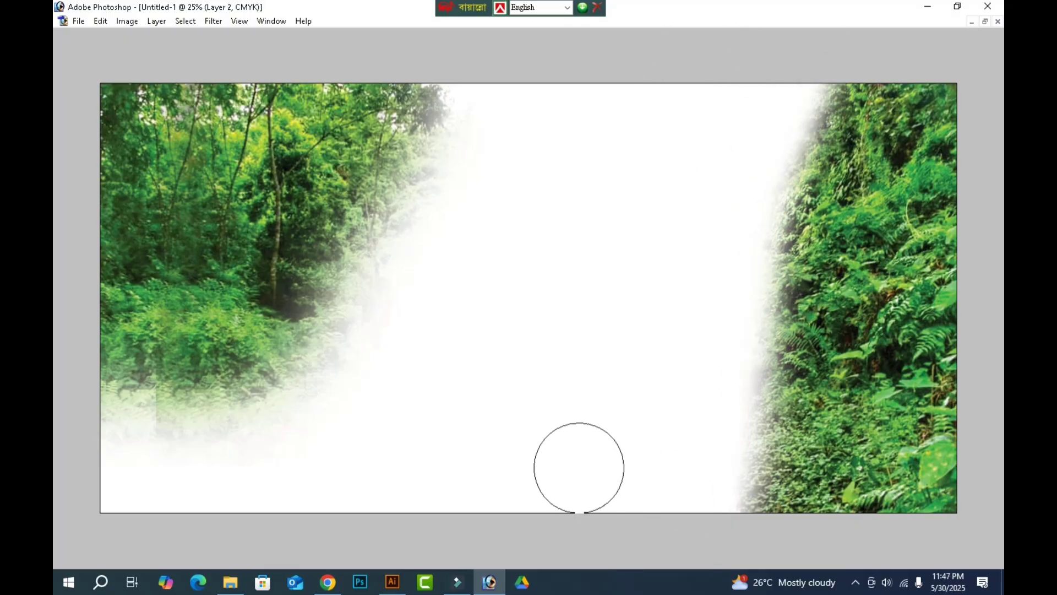
key("ctrl+o")
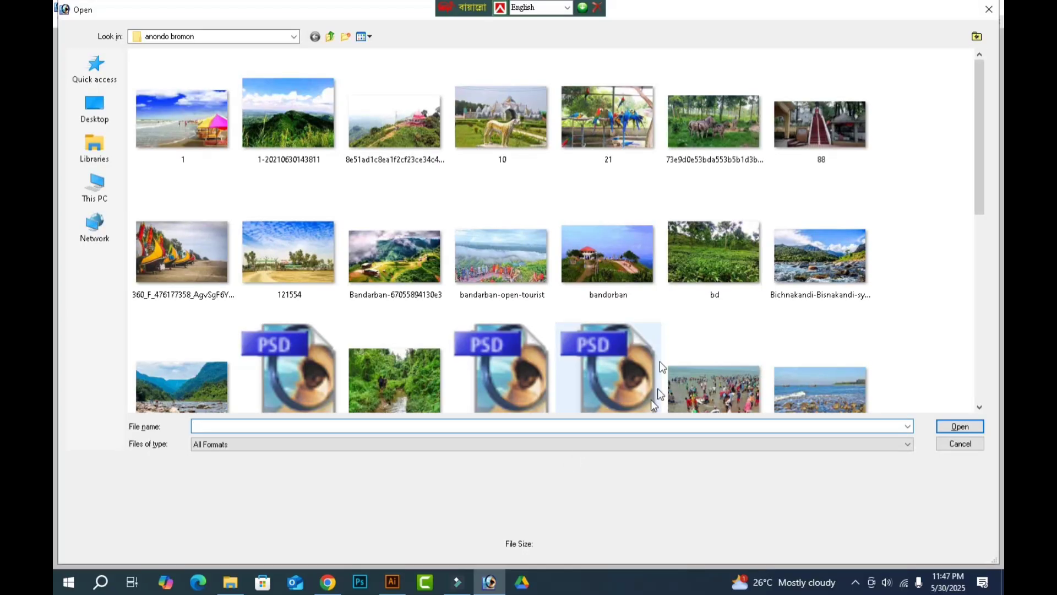
left_click(732, 305)
scroll(738, 300, "down", 5)
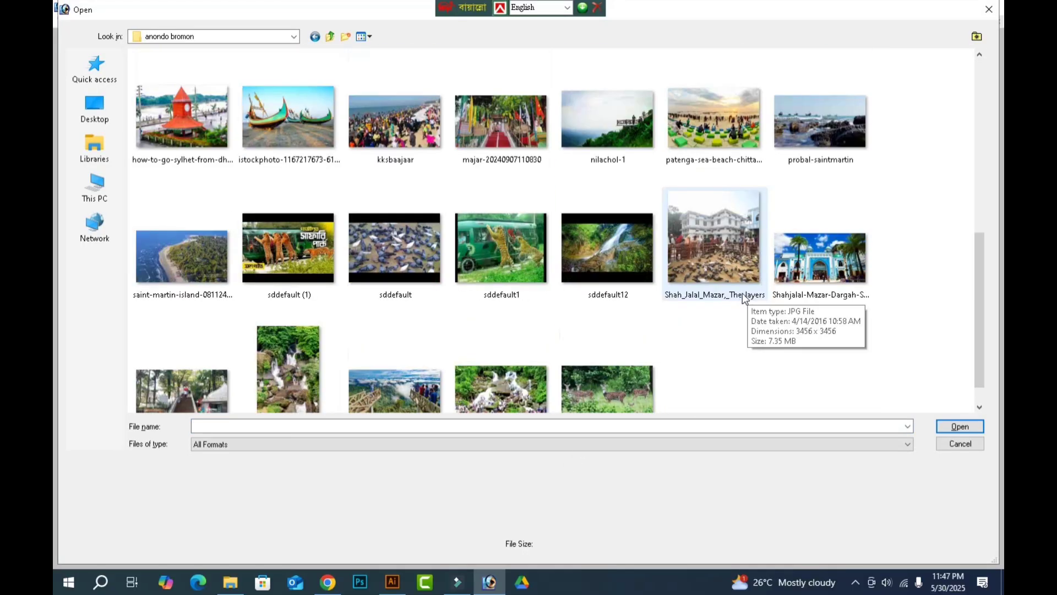
scroll(761, 322, "down", 1)
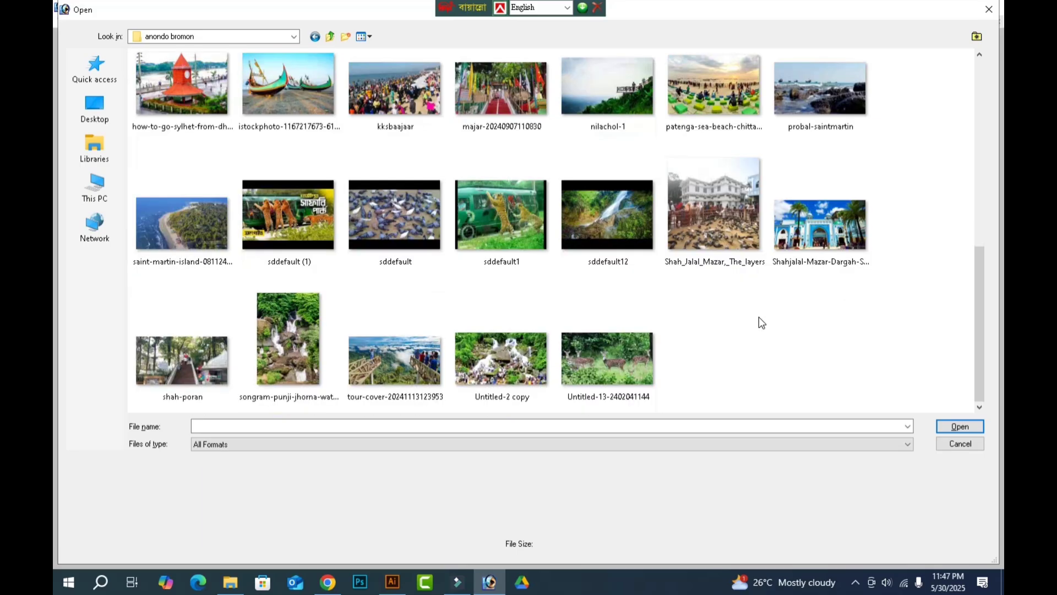
double_click(614, 372)
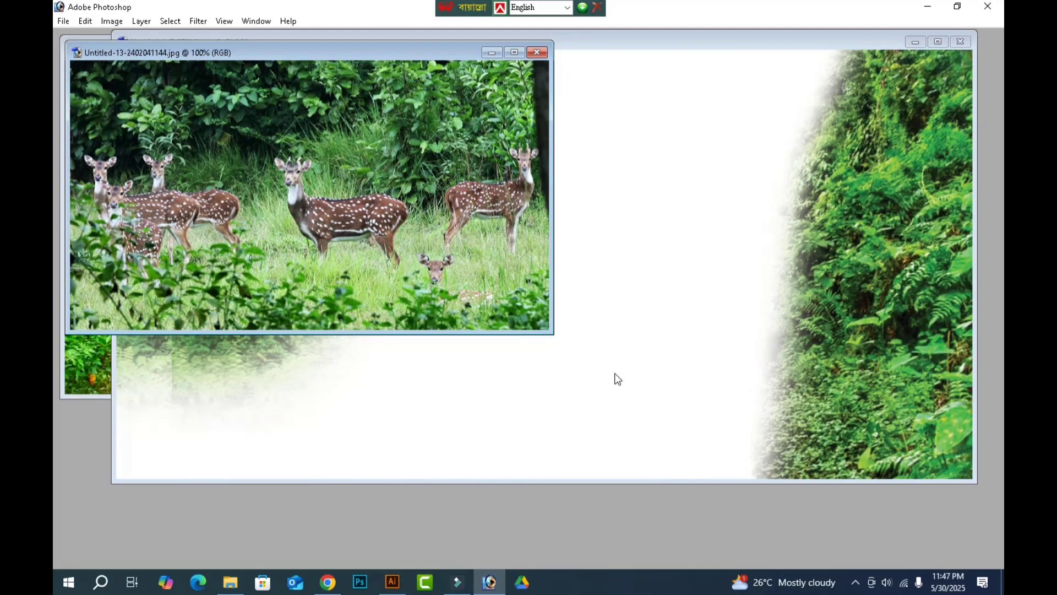
Raise the deer photo's contrast by +20 with Brightness/Contrast, keeping brightness at 0.
key("alt+i")
key("alt+a")
key("alt+c")
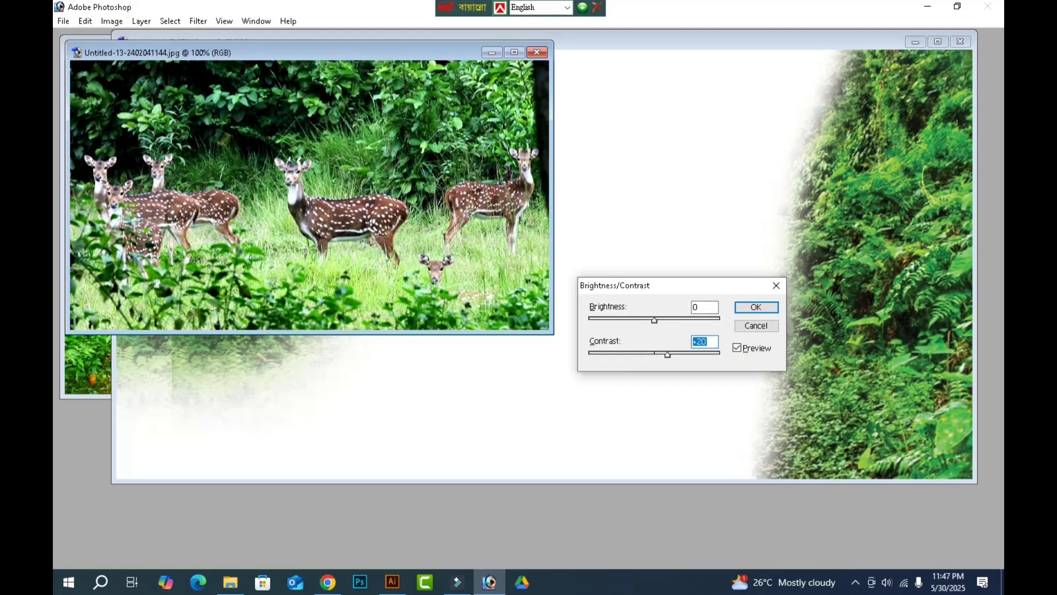
key("Return")
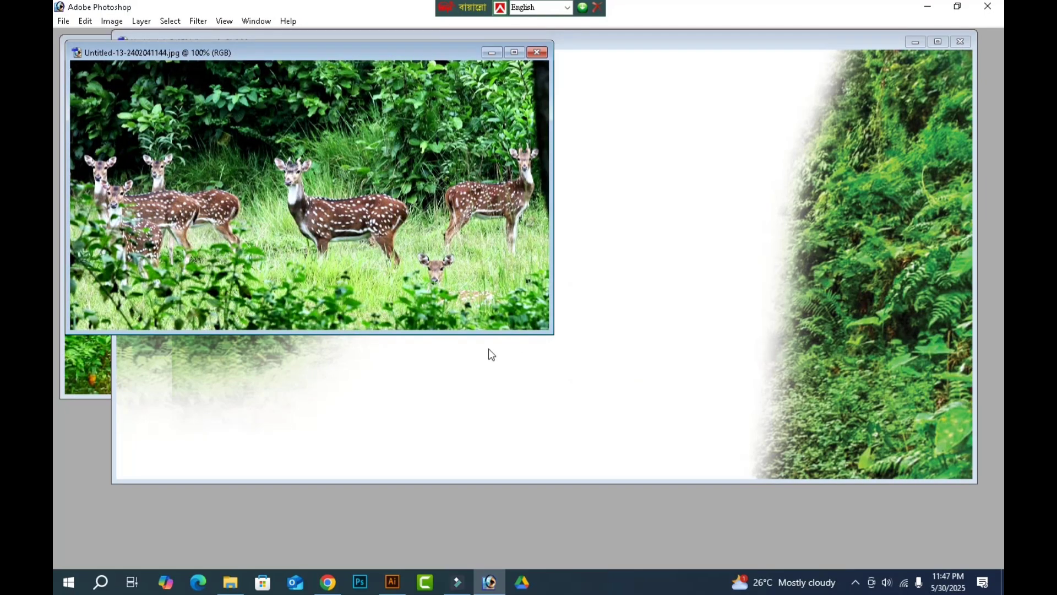
Copy the deer photo into the Untitled-1 banner document and close its source file.
left_click_drag(439, 120, 480, 399)
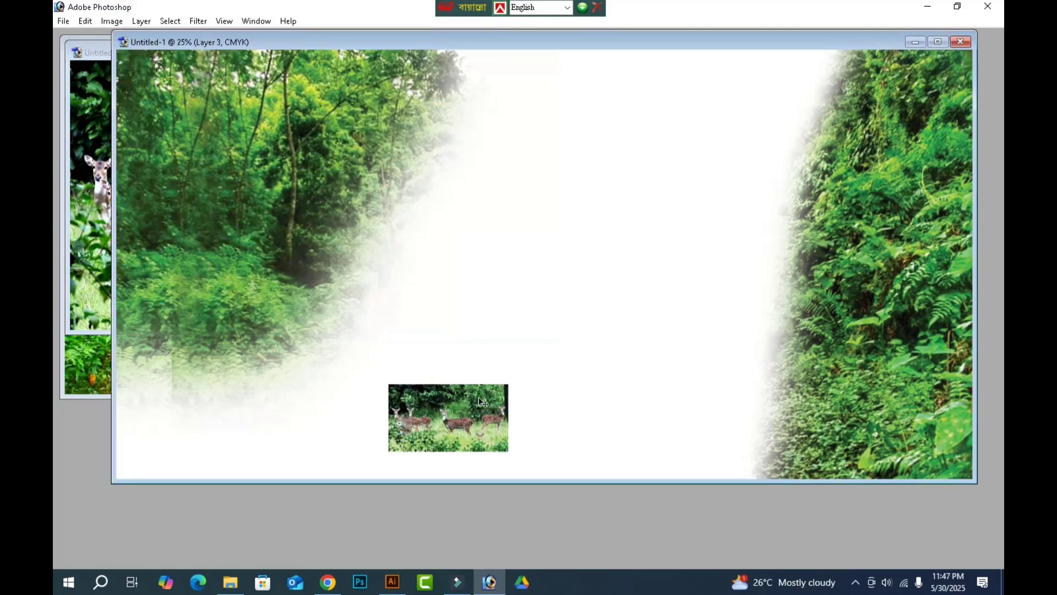
left_click(91, 288)
key("ctrl+w")
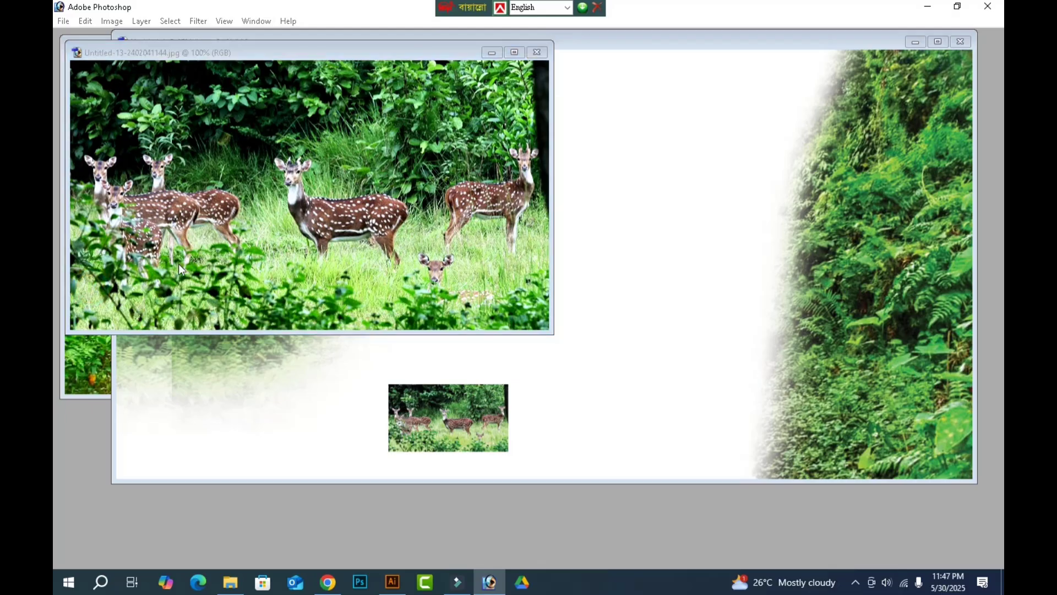
Close the original forest stream photo without saving and maximize the Untitled-1 document window.
left_click(91, 312)
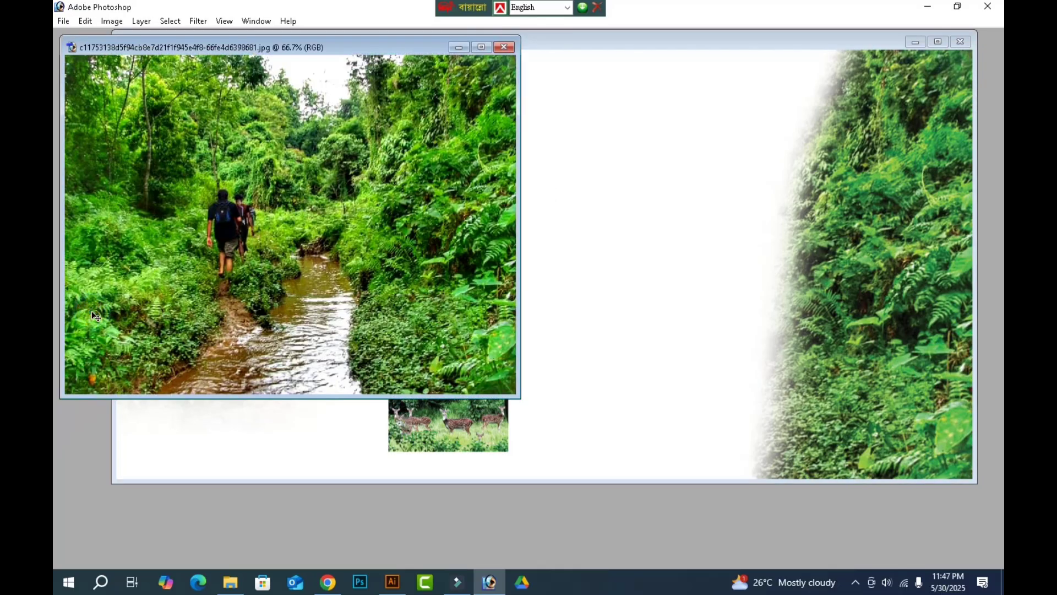
key("ctrl+w")
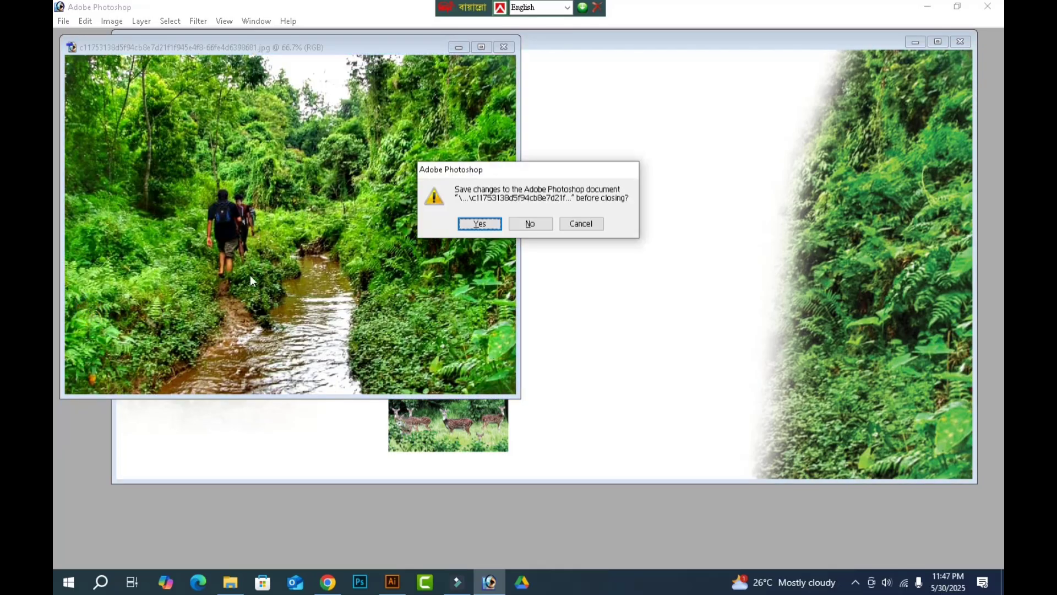
left_click(530, 223)
double_click(571, 39)
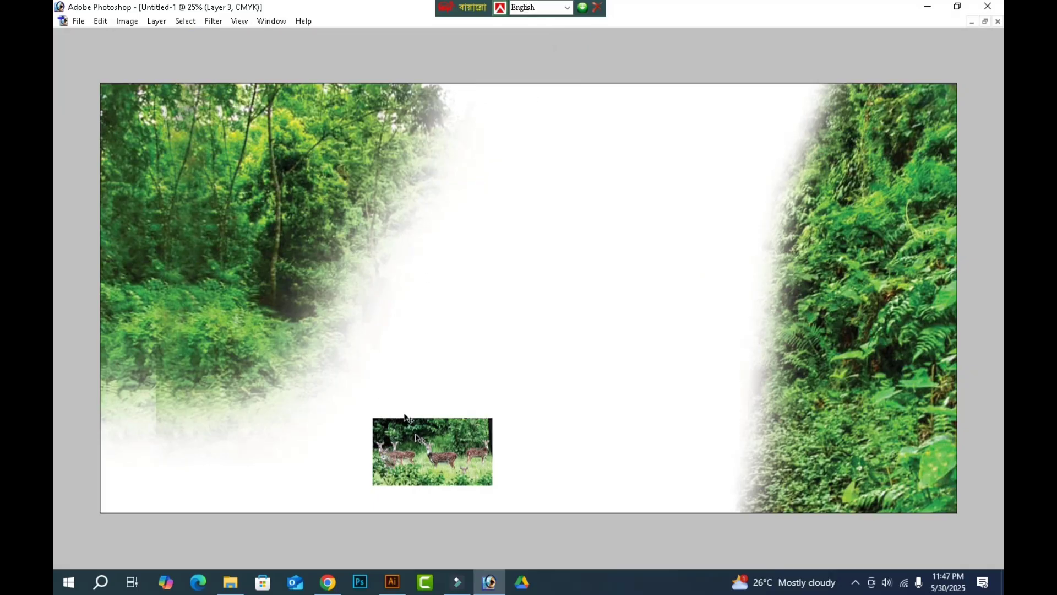
Place the deer photo against the canvas's left edge and enlarge it to cover the lower part of the left forest.
left_click_drag(416, 437, 156, 285)
key("ctrl+t")
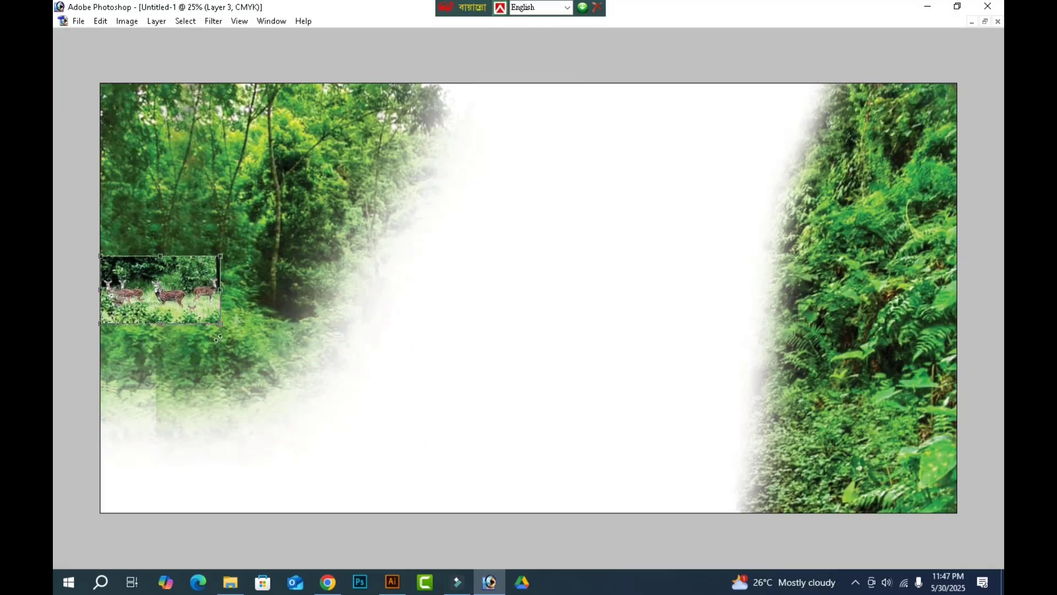
left_click_drag(221, 327, 433, 445)
key("Return")
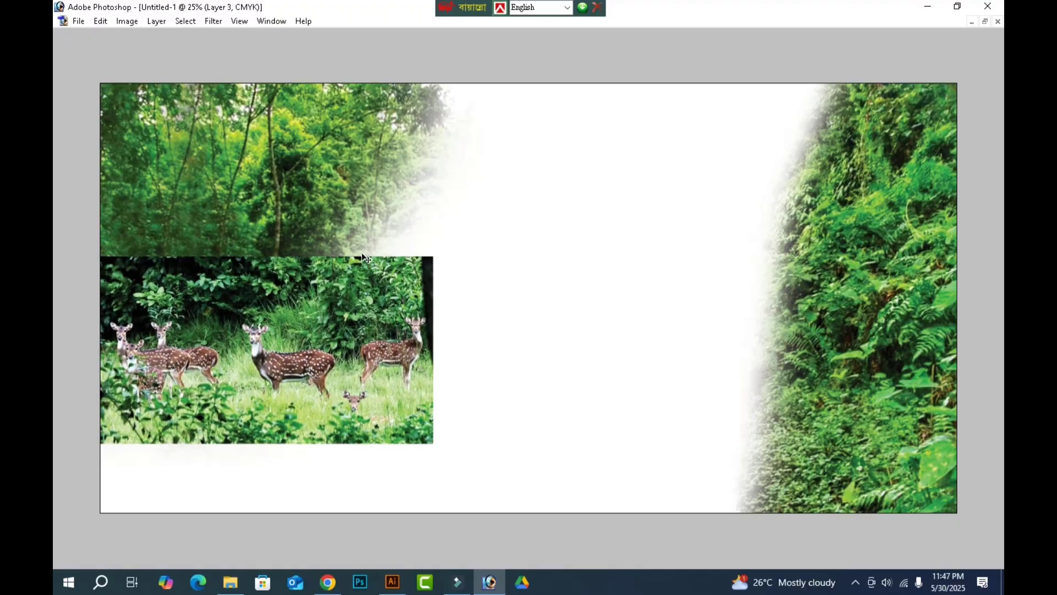
Duplicate the left forest layer and offset the copy slightly to the right to extend the trees above the deer.
left_click(346, 178, "ctrl")
left_click_drag(344, 198, 372, 200)
key("ctrl+z")
key("ctrl+z")
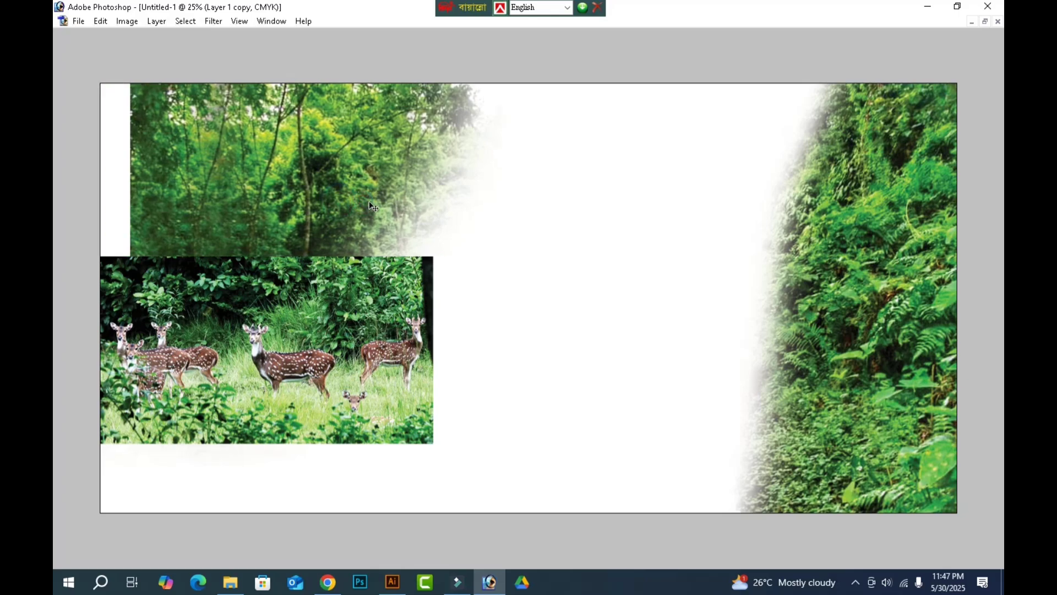
key("ctrl+z")
left_click_drag(342, 200, 393, 201)
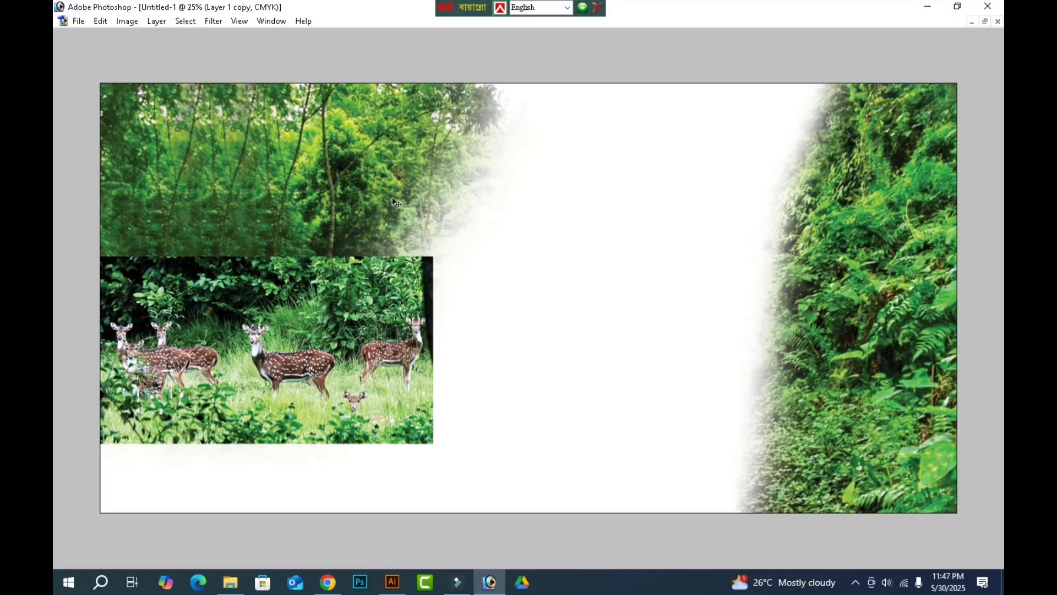
Erase the deer photo's outer edges, including the rightmost deer and the fawn, to blend it into the forest and white background.
left_click(341, 312)
left_click_drag(310, 311, 374, 321)
key("ctrl+z")
key("e")
mouse_move(100, 242)
left_mouse_down()
mouse_move(494, 240)
mouse_move(479, 231)
mouse_move(449, 378)
mouse_move(474, 314)
mouse_move(426, 377)
mouse_move(413, 354)
mouse_move(396, 427)
mouse_move(408, 401)
mouse_move(327, 468)
mouse_move(66, 466)
mouse_move(474, 455)
mouse_move(56, 479)
left_mouse_up()
key("bracketleft")
key("bracketleft")
key("bracketleft")
key("bracketleft")
key("bracketleft")
key("bracketleft")
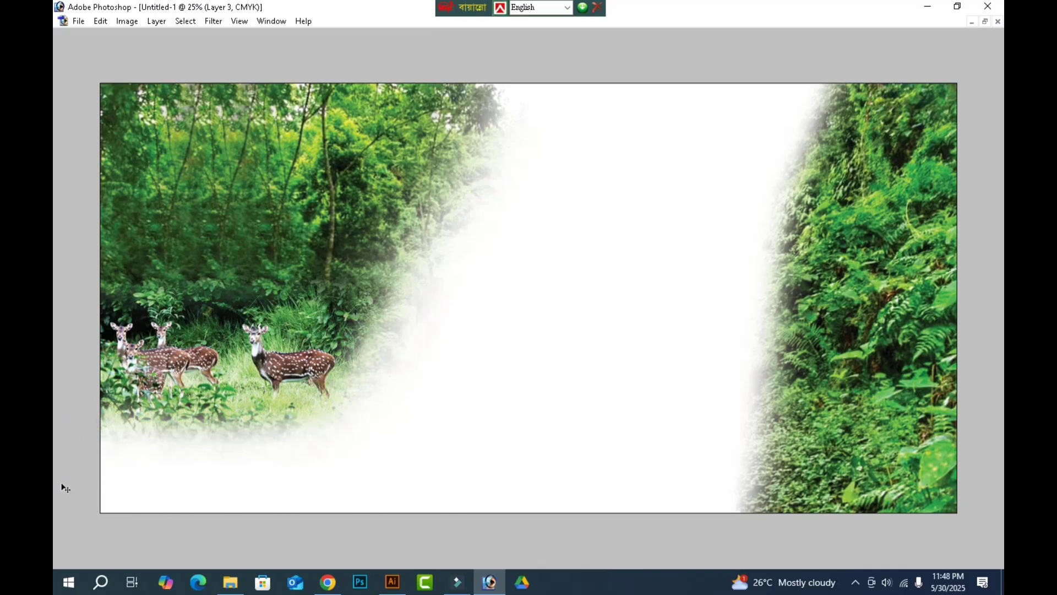
Try erasing the dark foliage band above the deer with a smaller Eraser brush.
key("bracketright")
key("bracketright")
key("bracketright")
key("bracketright")
key("bracketright")
key("bracketright")
key("bracketleft")
key("bracketleft")
key("bracketleft")
key("bracketleft")
key("bracketleft")
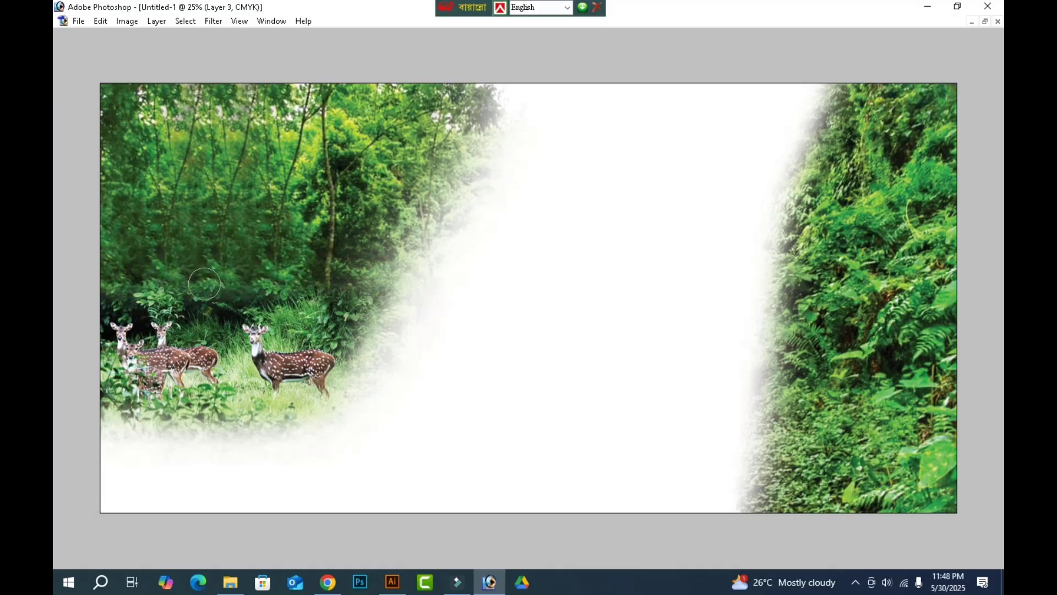
mouse_move(244, 284)
left_mouse_down()
mouse_move(221, 297)
mouse_move(88, 278)
left_mouse_up()
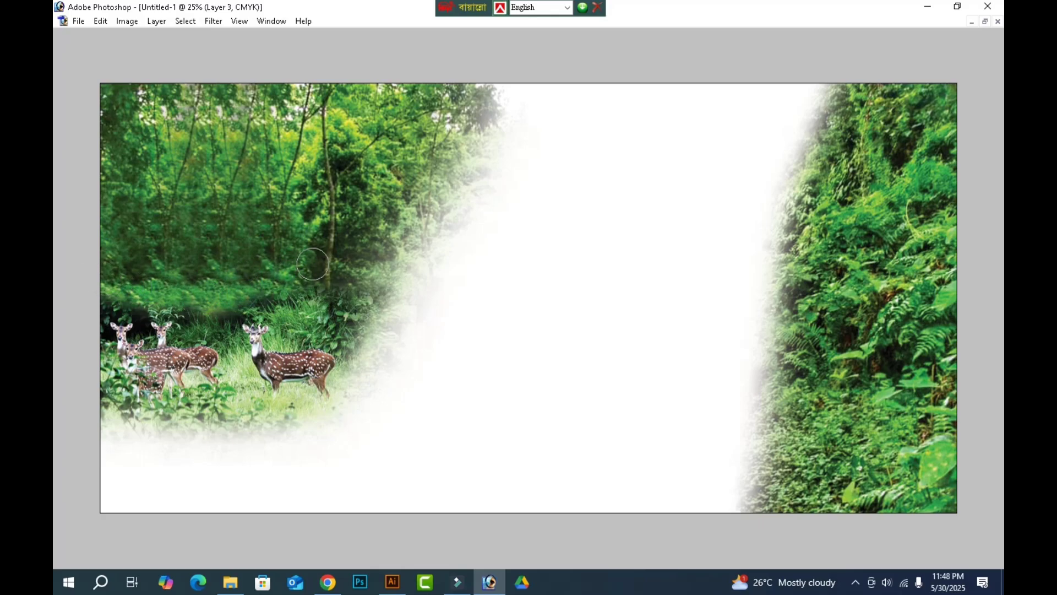
key("ctrl+z")
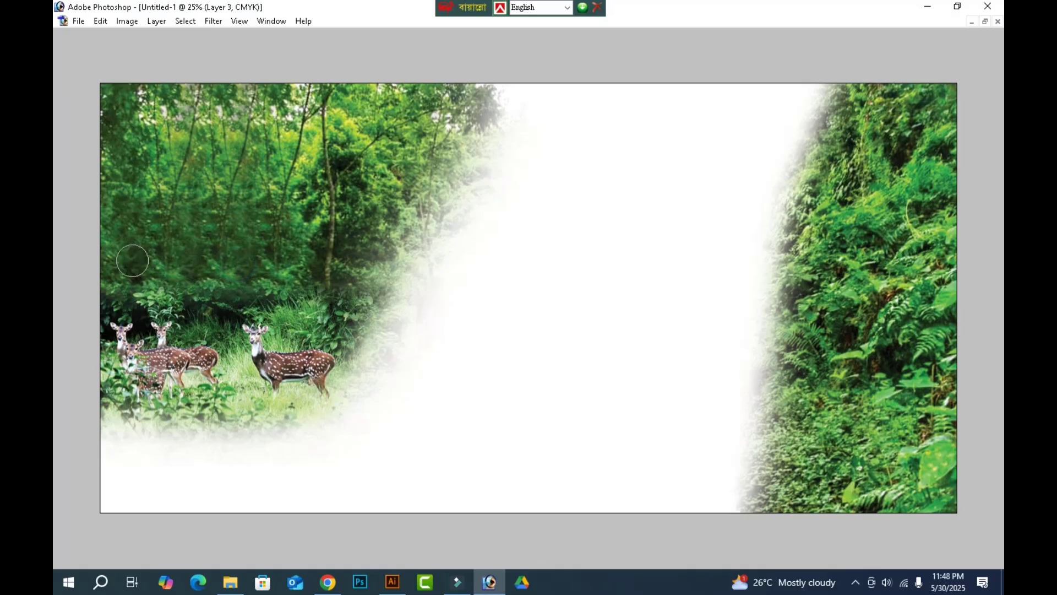
Apply Brightness/Contrast to the blended deer layer with brightness 0 and contrast +20.
key("v")
key("alt+i")
key("alt+a")
key("alt+c")
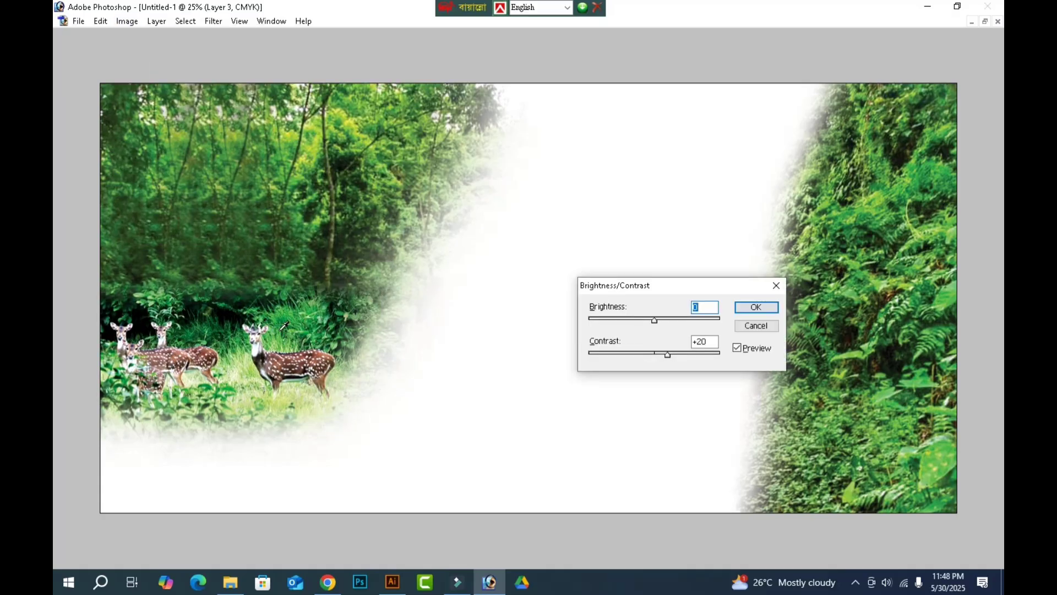
key("Return")
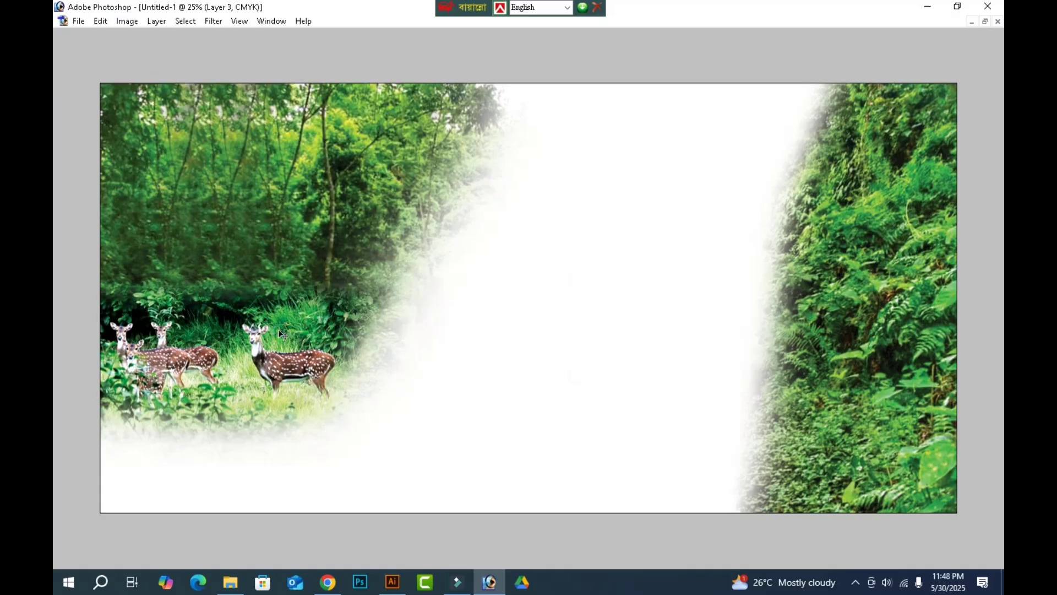
Apply a Curves adjustment to the left forest layer, using a gently downward-bowed curve on the CMYK channel.
left_click(223, 204, "ctrl")
key("alt+i")
key("alt+a")
key("alt+v")
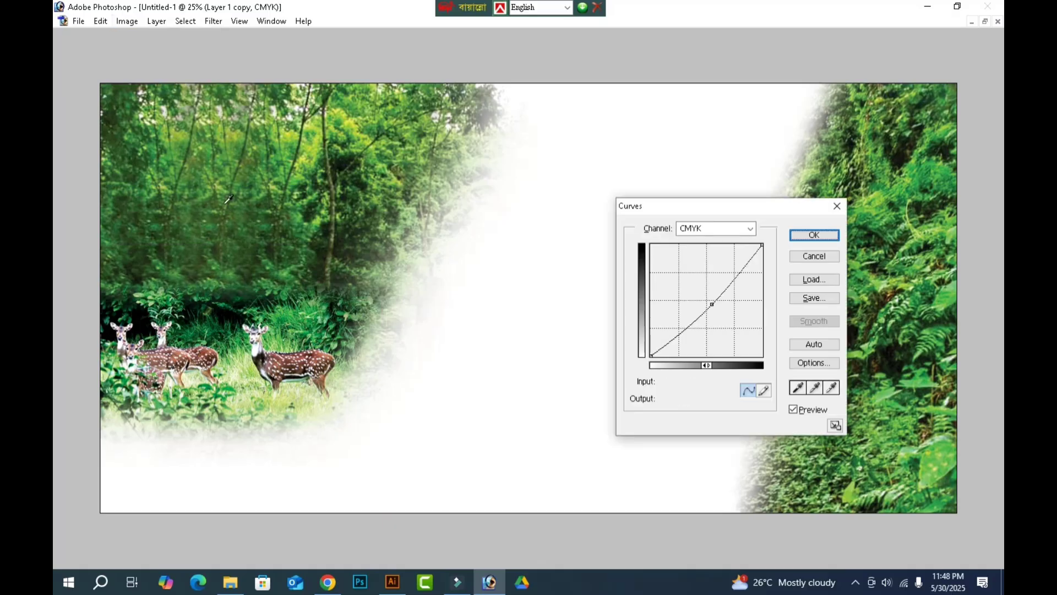
key("Return")
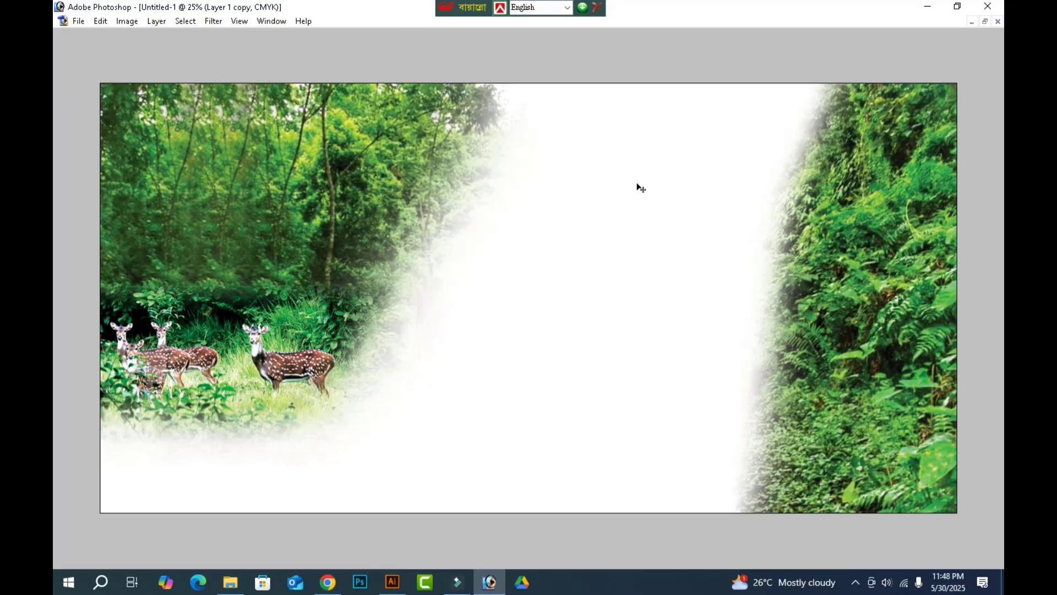
Open the safari park entrance photo 121554 from the same folder, discarding its embedded color profile.
key("ctrl+o")
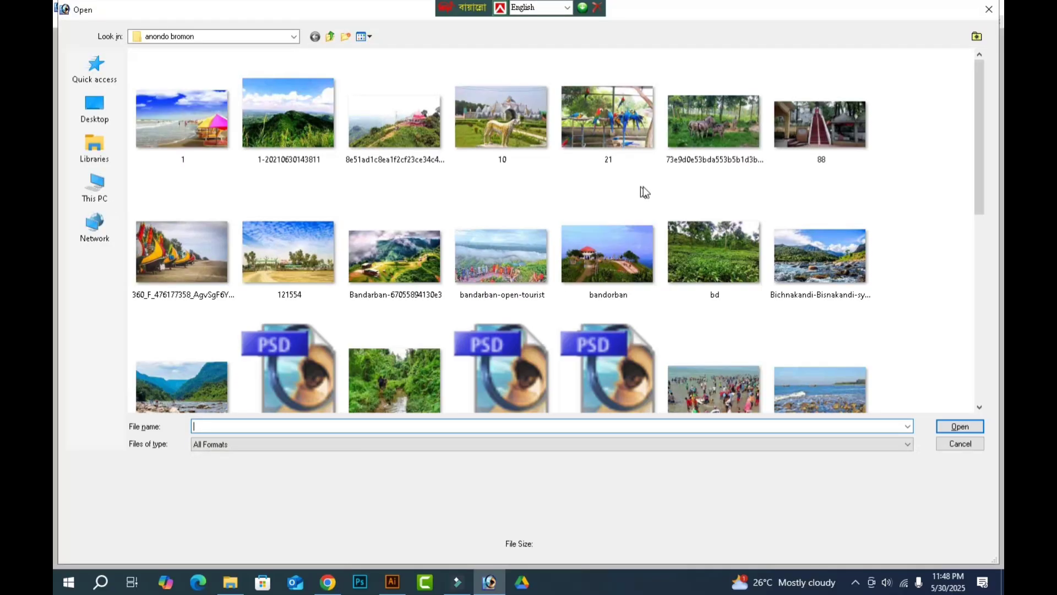
left_click(294, 251)
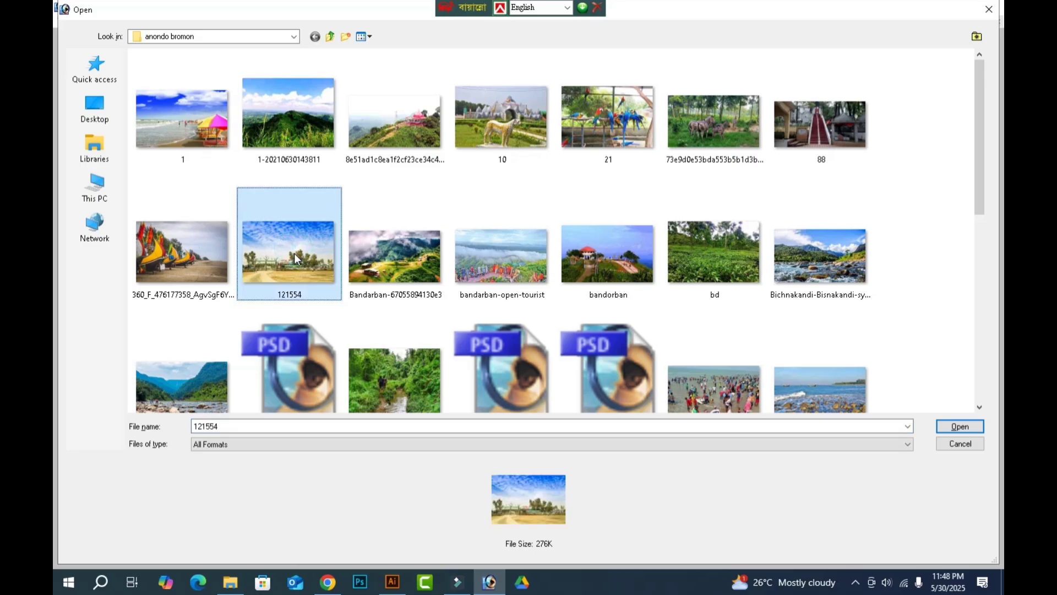
double_click(294, 253)
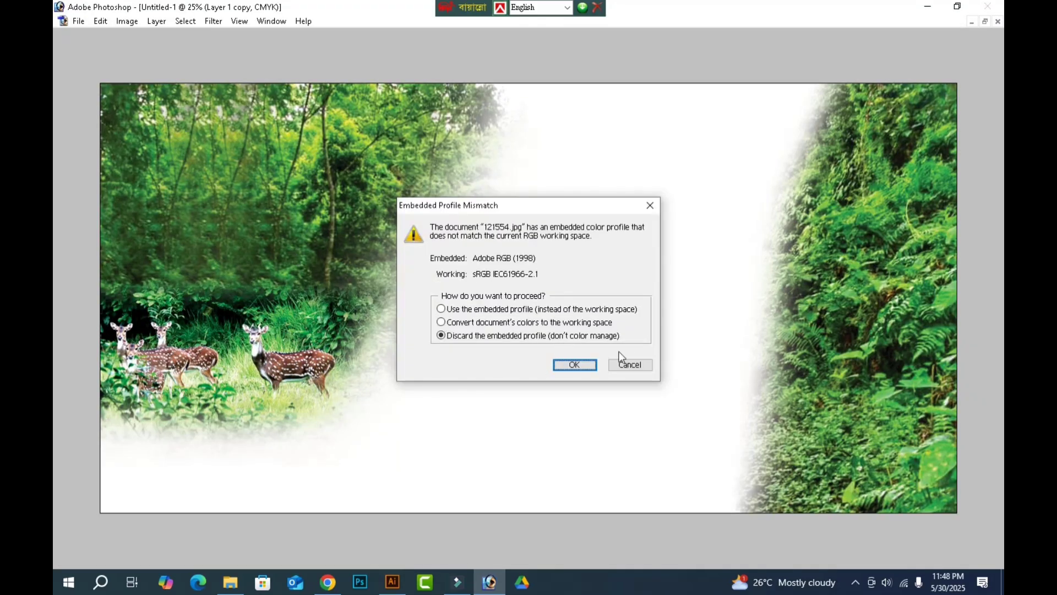
left_click(574, 366)
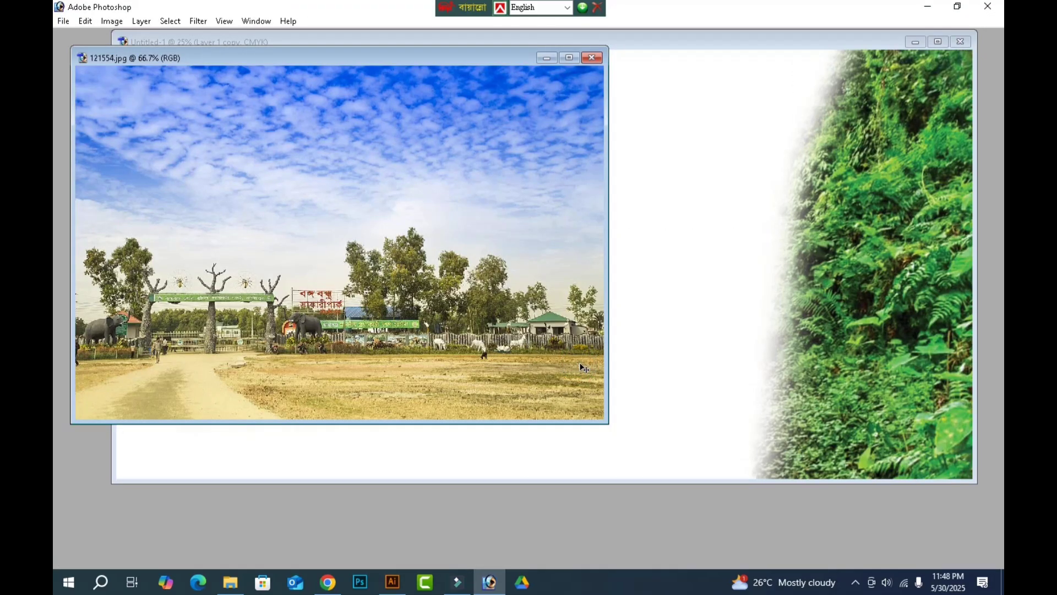
Raise the safari park entrance photo's contrast by +20 with Brightness/Contrast, keeping brightness at 0.
key("alt+i")
key("alt+a")
key("alt+c")
key("Return")
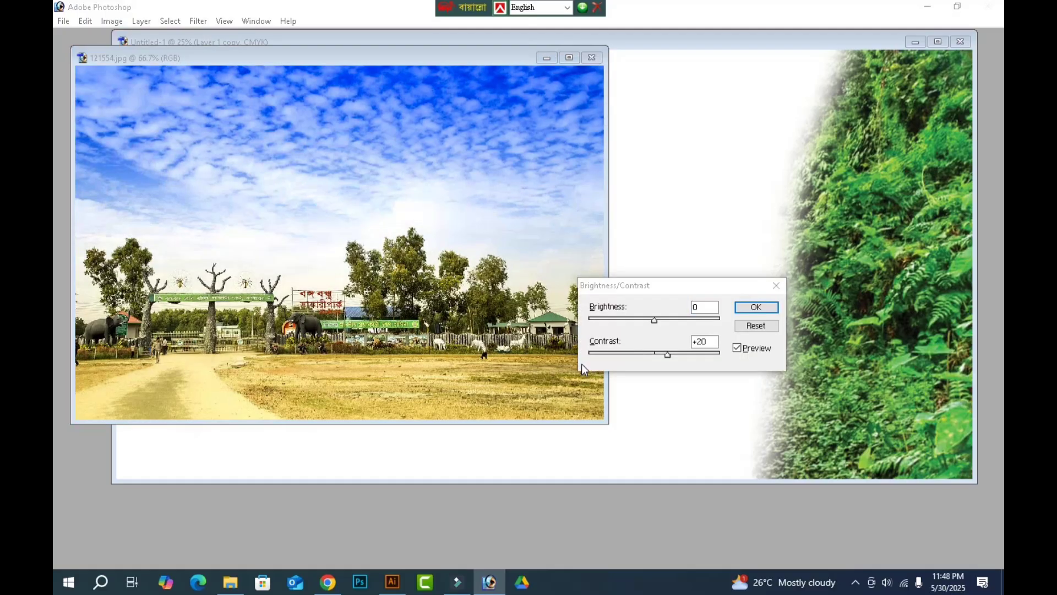
Accept the safari park photo's contrast adjustment and copy the photo into the Untitled-1 banner document as a new layer.
key("alt+Tab")
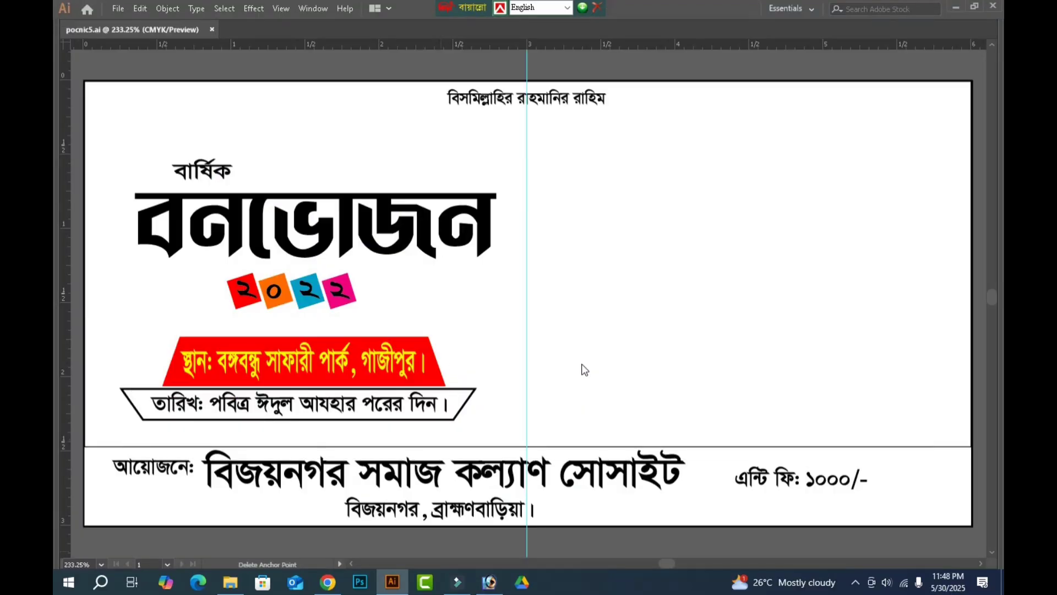
left_click(489, 582)
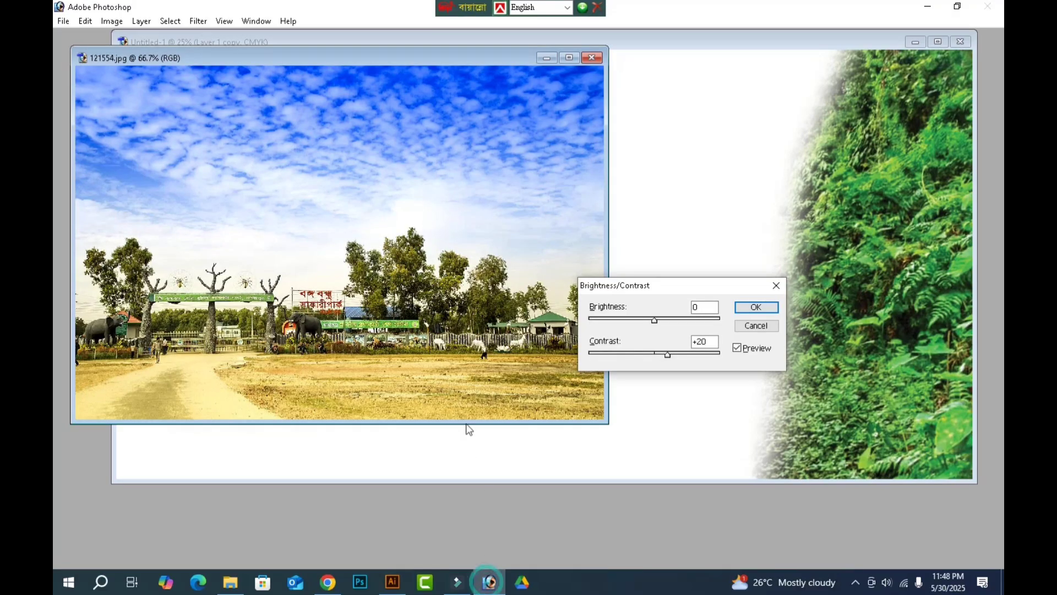
left_click(756, 307)
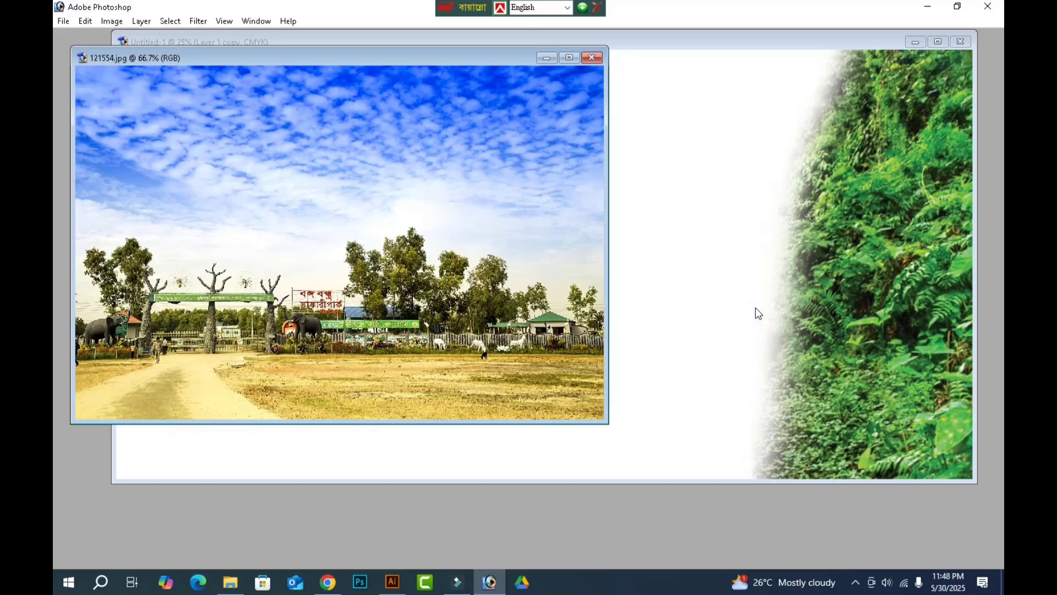
left_click_drag(435, 167, 659, 132)
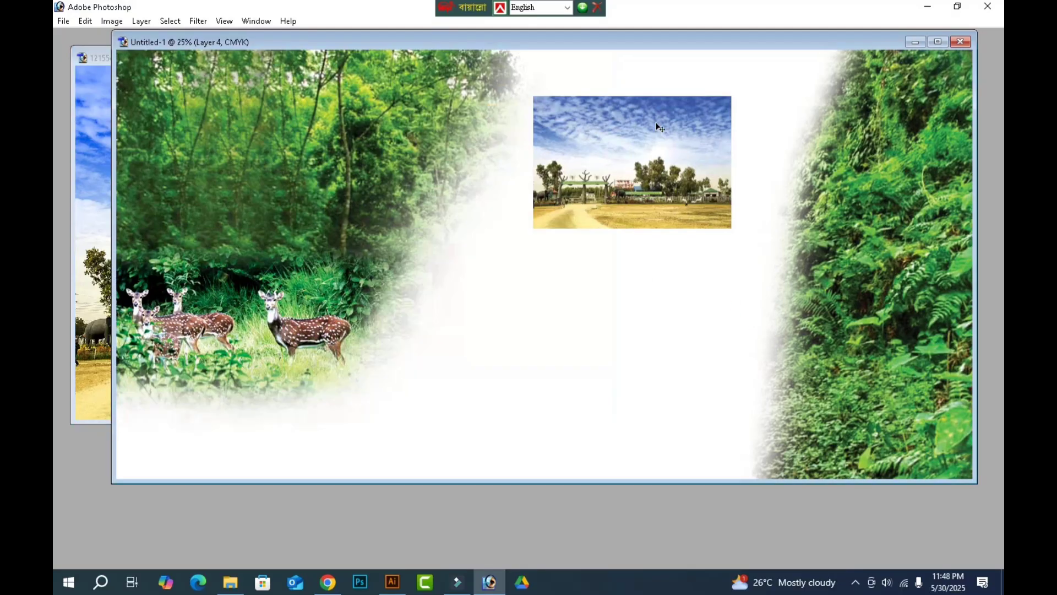
double_click(652, 42)
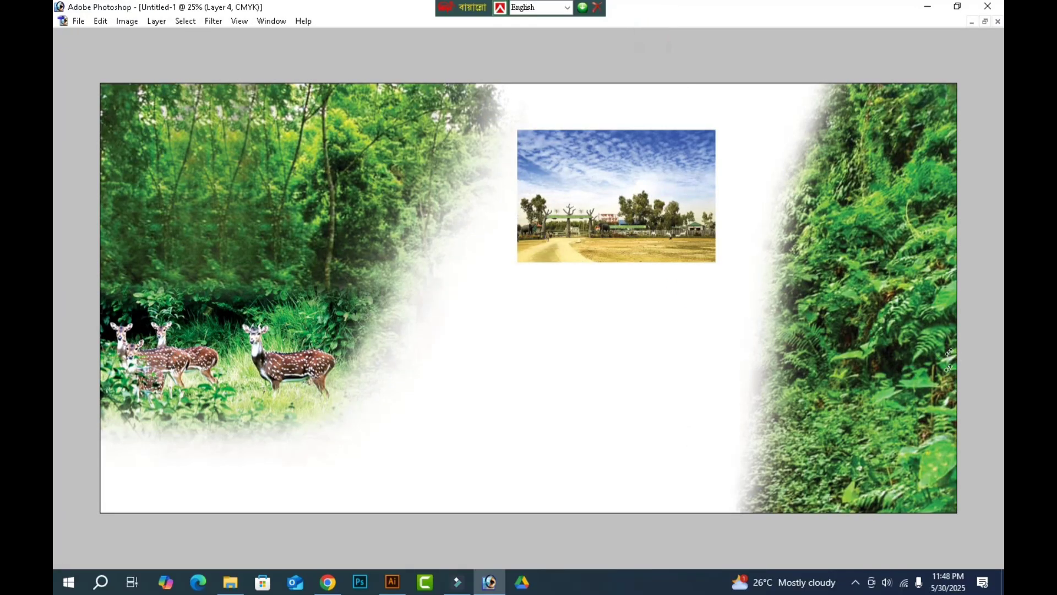
Enlarge the safari park layer with Free Transform and position it to fill the middle of the banner between the forests.
key("ctrl+t")
left_click_drag(718, 260, 960, 355)
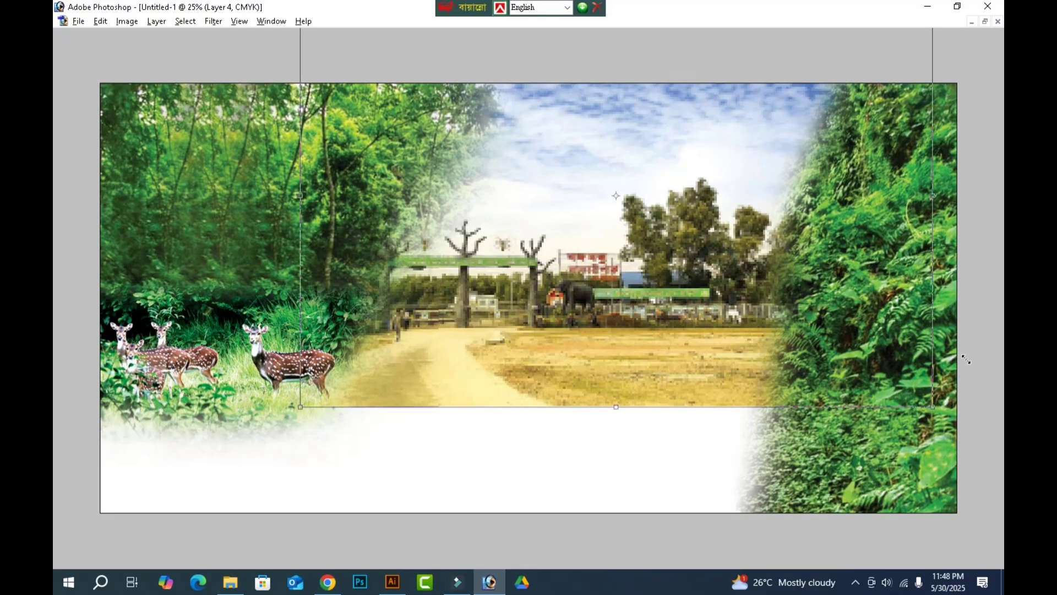
left_click_drag(703, 211, 704, 284)
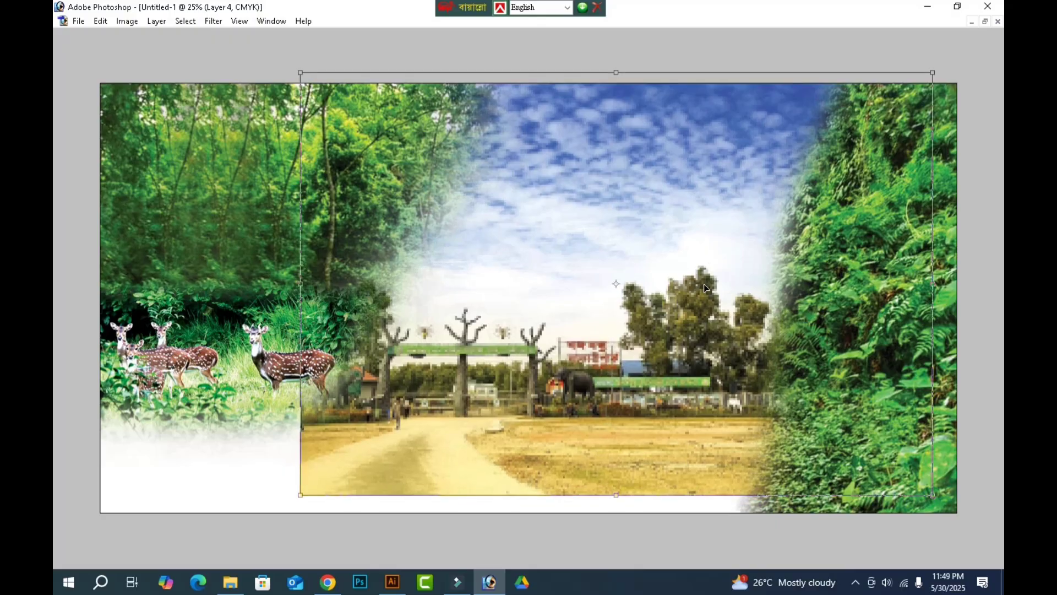
key("Return")
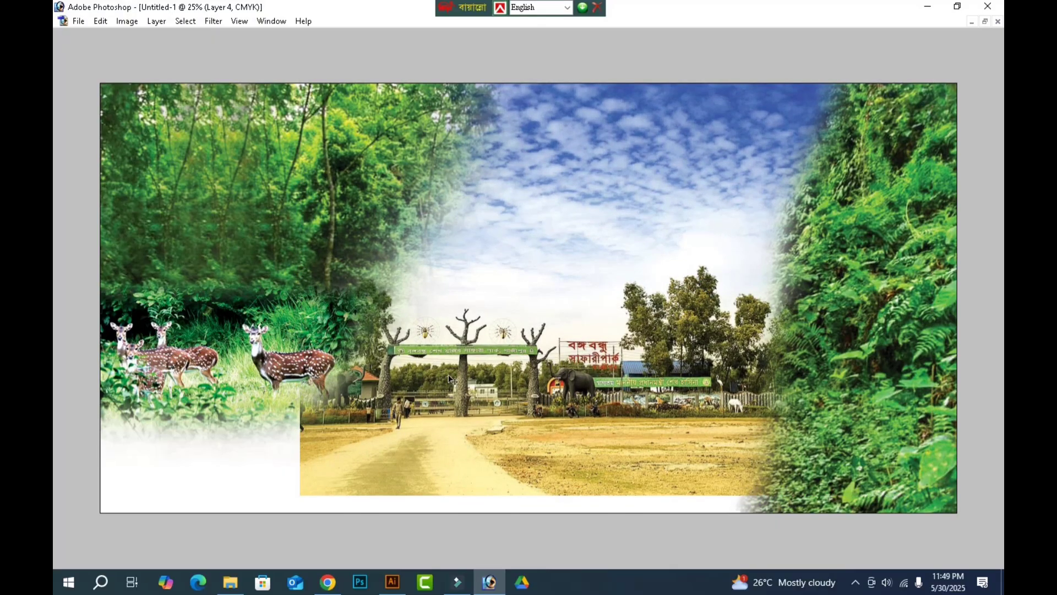
Fade the safari park layer's left and lower edges into the white background with a large soft Eraser.
left_click(642, 221)
key("e")
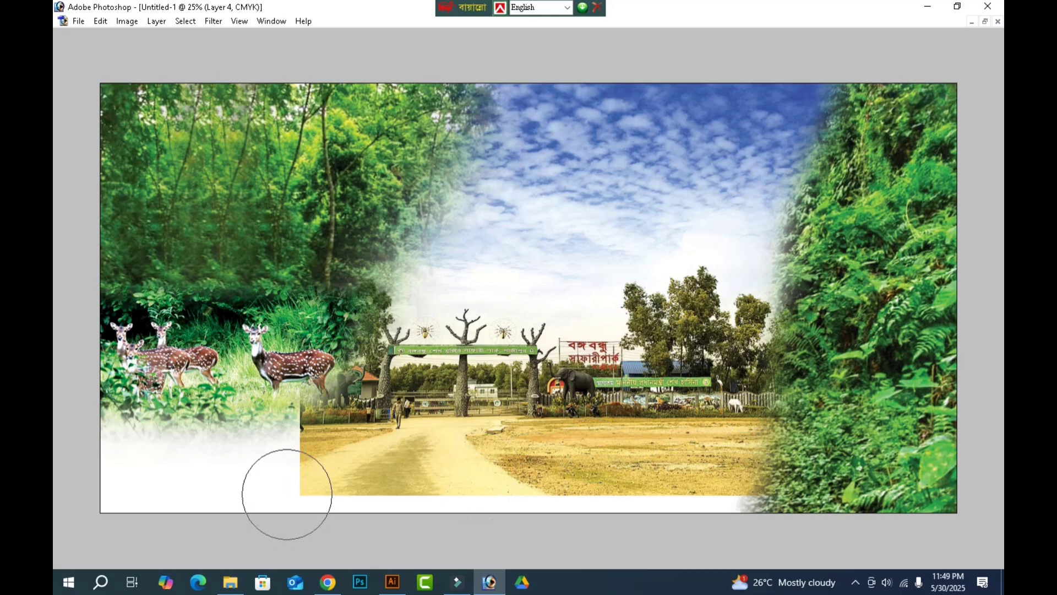
left_click(265, 478)
mouse_move(1003, 465)
left_mouse_down()
mouse_move(361, 496)
mouse_move(986, 484)
mouse_move(189, 465)
mouse_move(524, 433)
mouse_move(578, 406)
mouse_move(732, 389)
mouse_move(303, 388)
mouse_move(672, 358)
mouse_move(719, 323)
mouse_move(424, 329)
mouse_move(824, 306)
left_mouse_up()
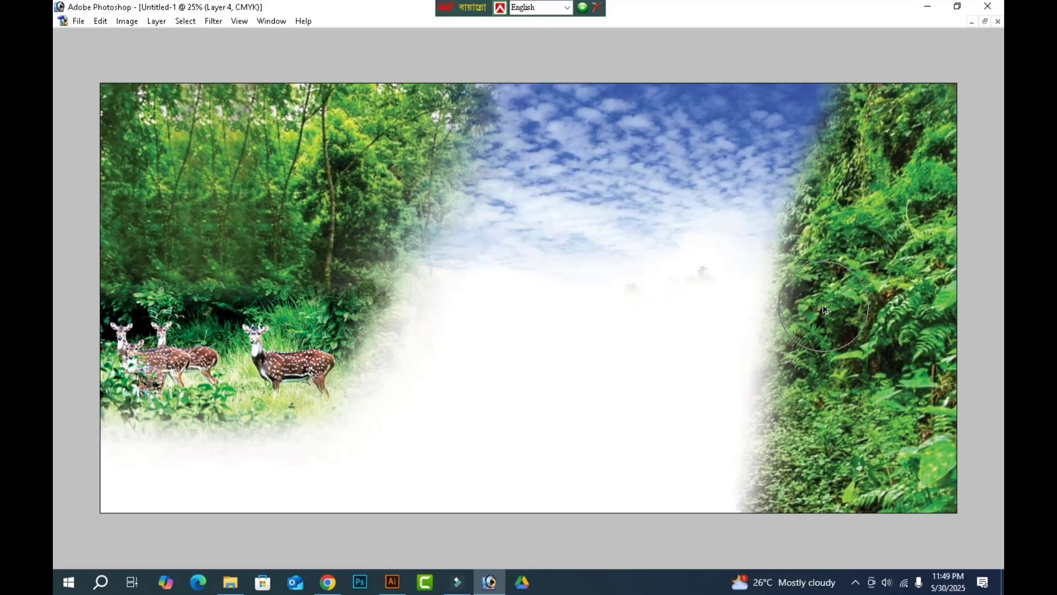
key("ctrl+z")
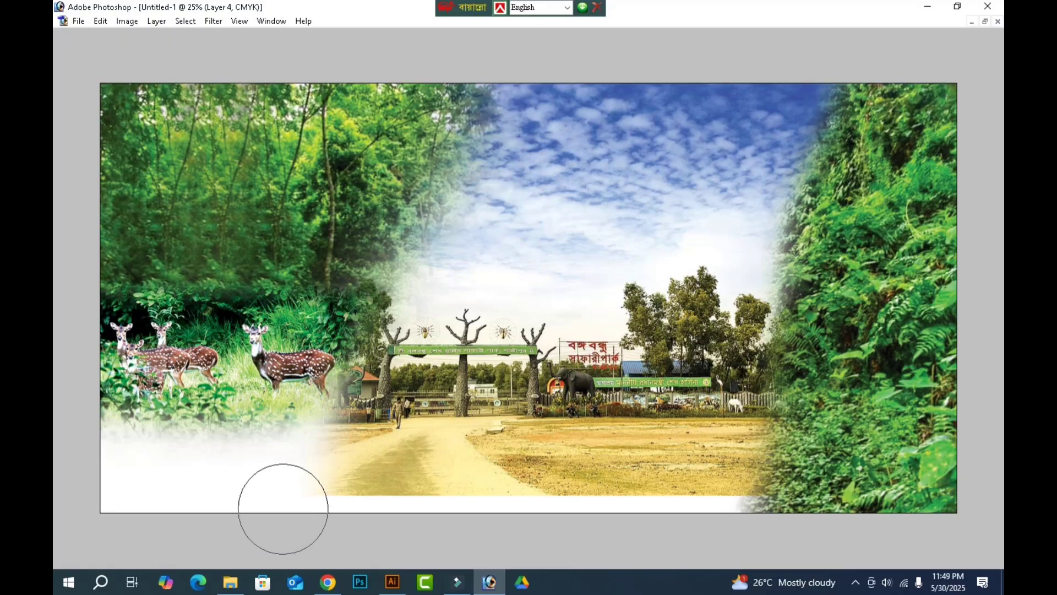
mouse_move(932, 500)
left_mouse_down()
mouse_move(234, 487)
mouse_move(639, 507)
left_mouse_up()
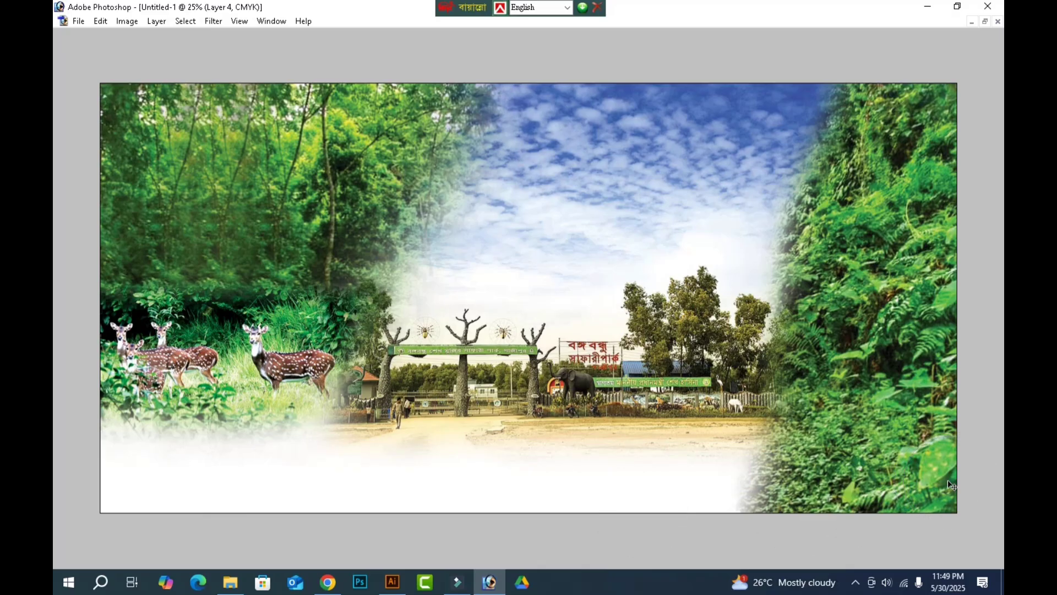
Start saving the composite in Photoshop PSD format, choosing the banar folder on drive G: as the destination.
key("ctrl+s")
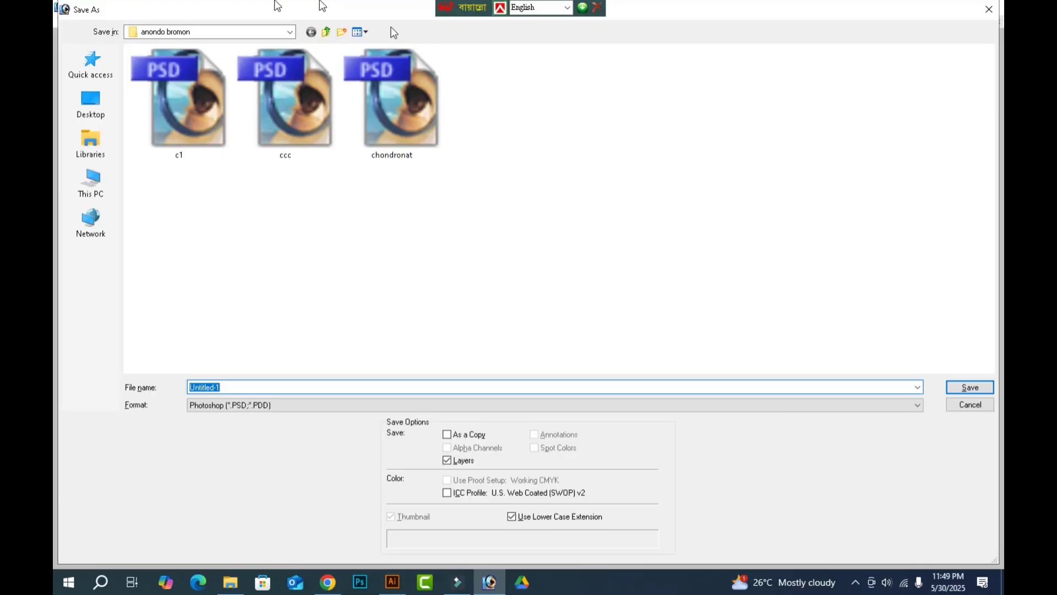
left_click(104, 186)
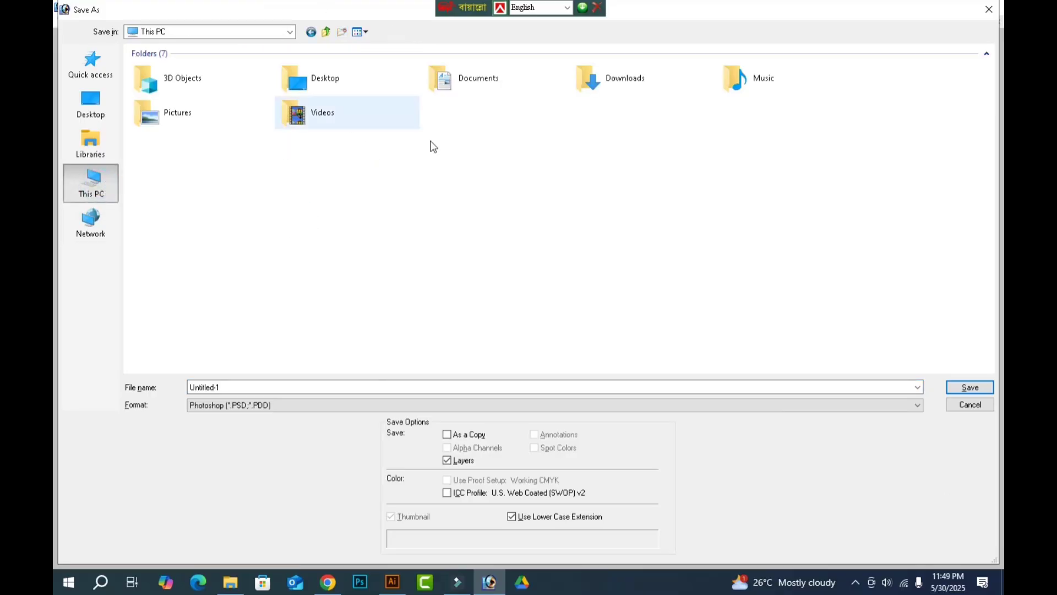
left_click(501, 163)
double_click(501, 163)
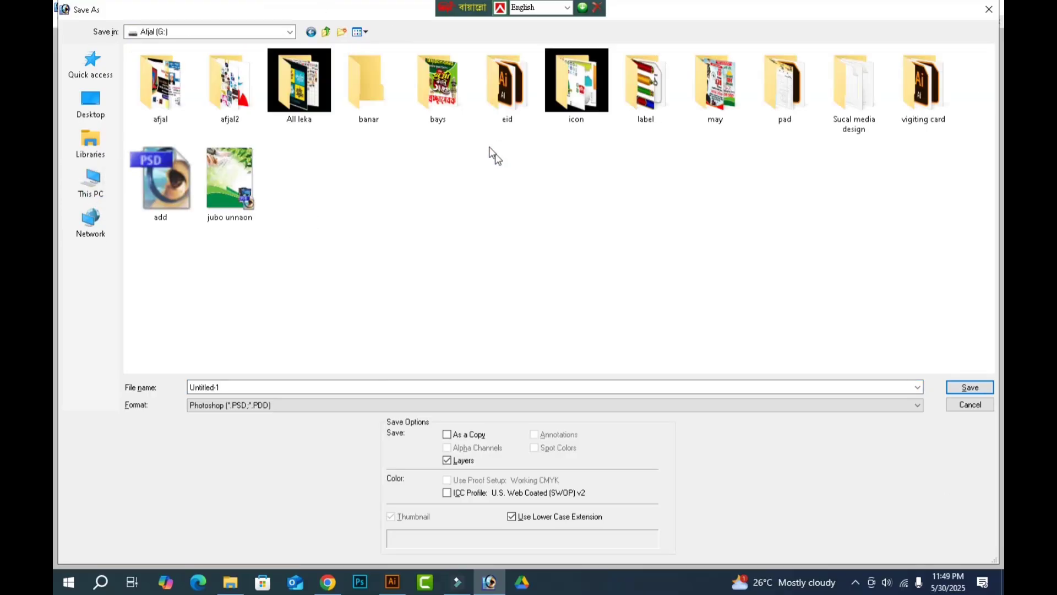
double_click(379, 84)
left_click(258, 388)
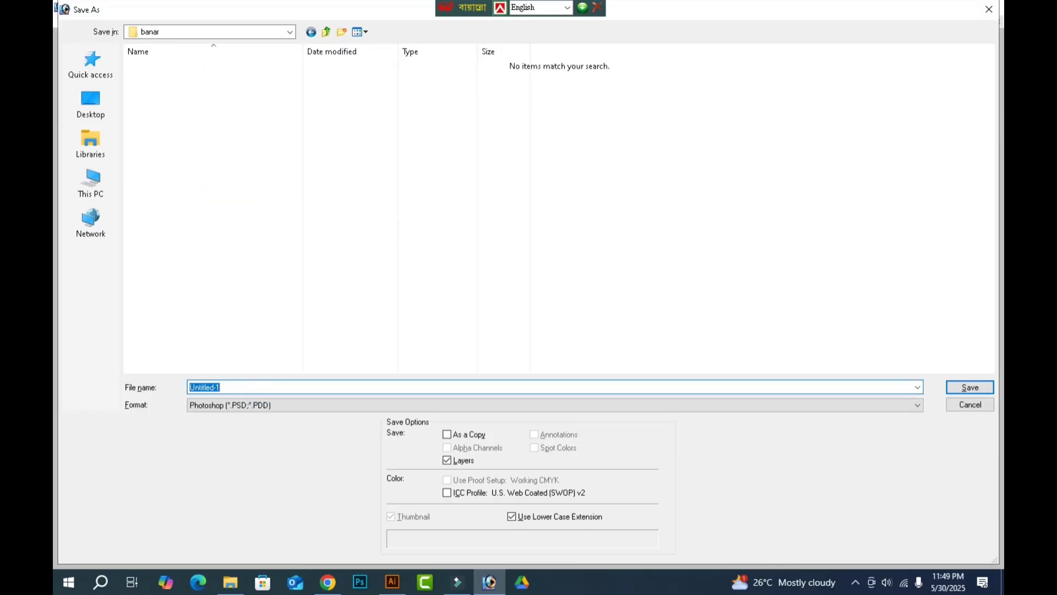
Name the file "picnic 5" and save it with its layers.
type("pi")
key("BackSpace")
type("i")
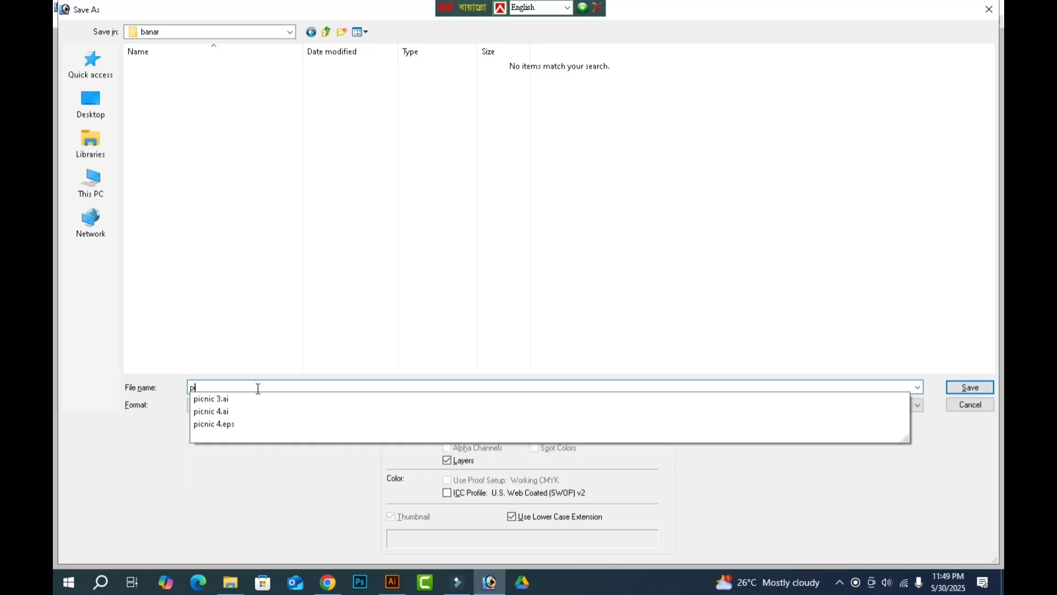
type("n")
key("BackSpace")
type("sd")
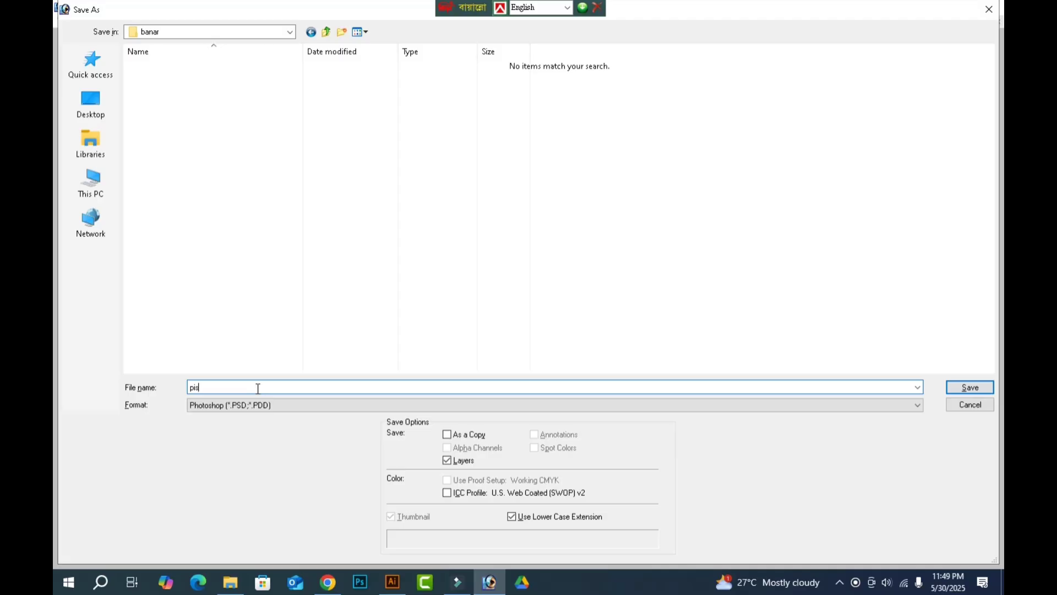
key("BackSpace")
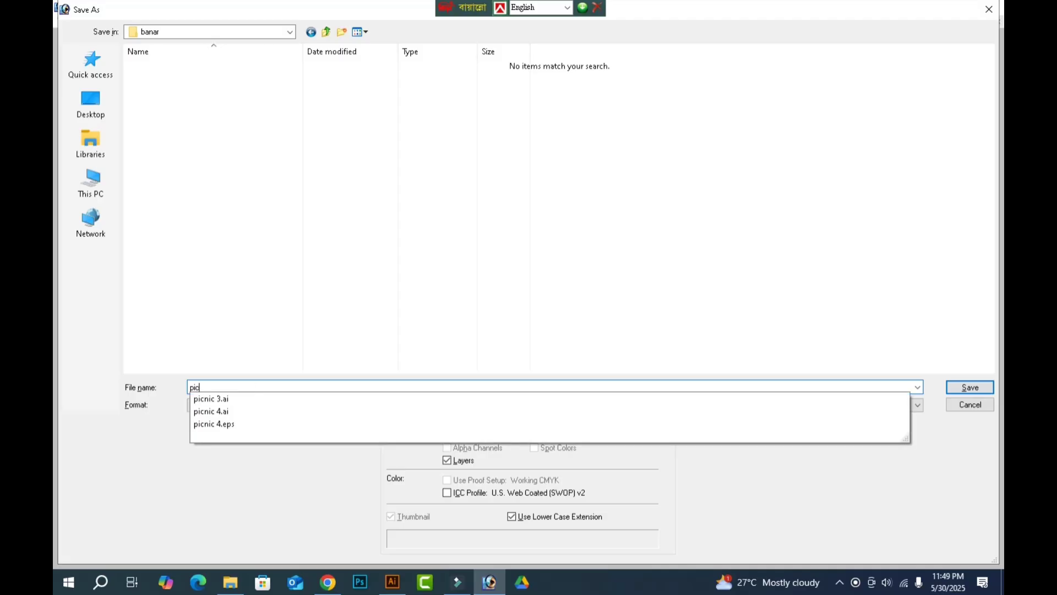
type("cnic")
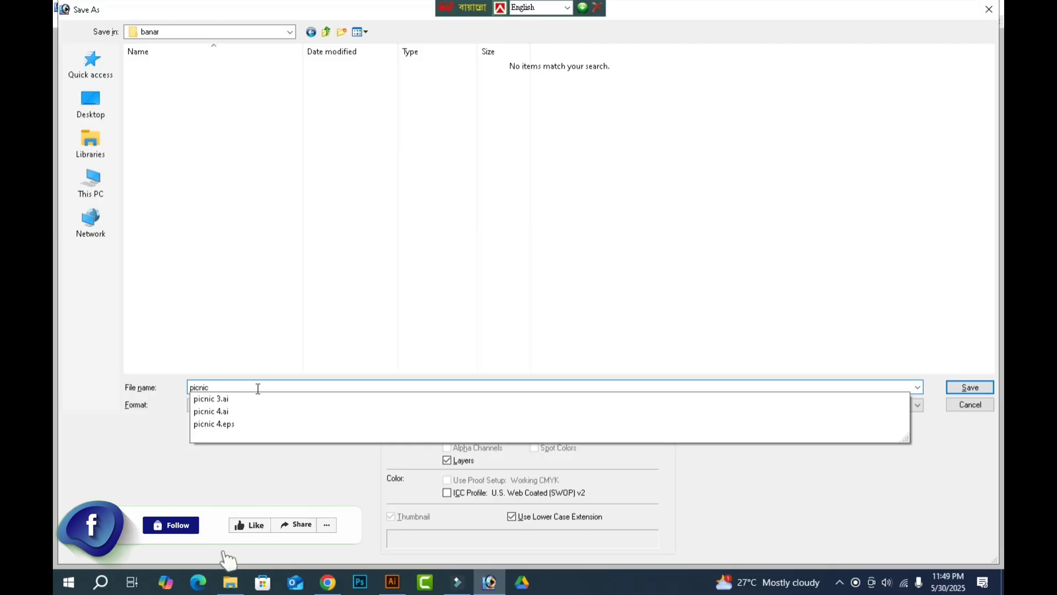
type(" 5")
key("Return")
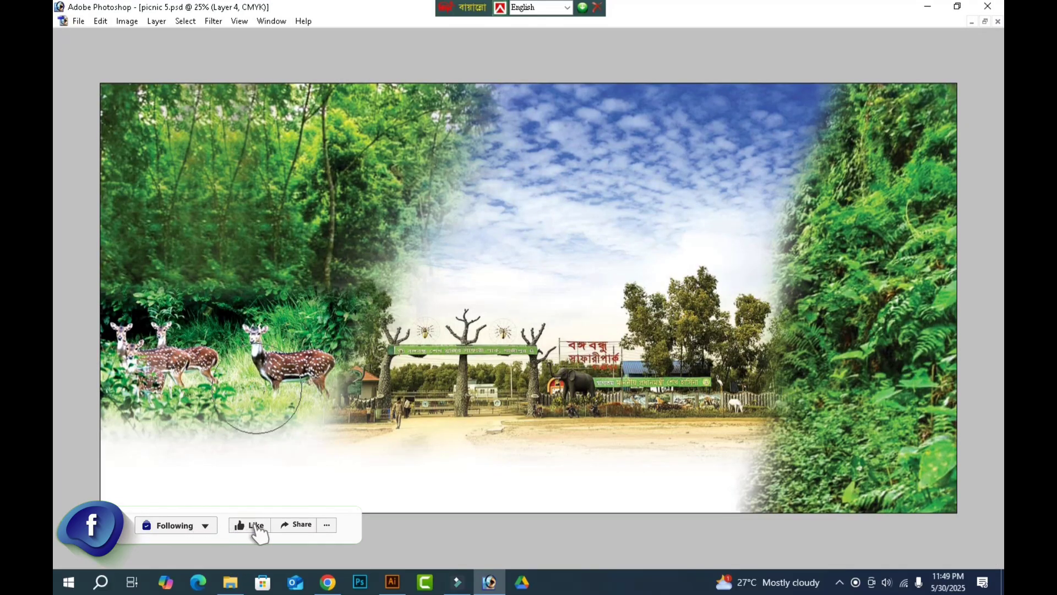
Switch to Illustrator and place picnic 5 from the banar folder as a linked image in the pocnic5 layout.
left_click(391, 578)
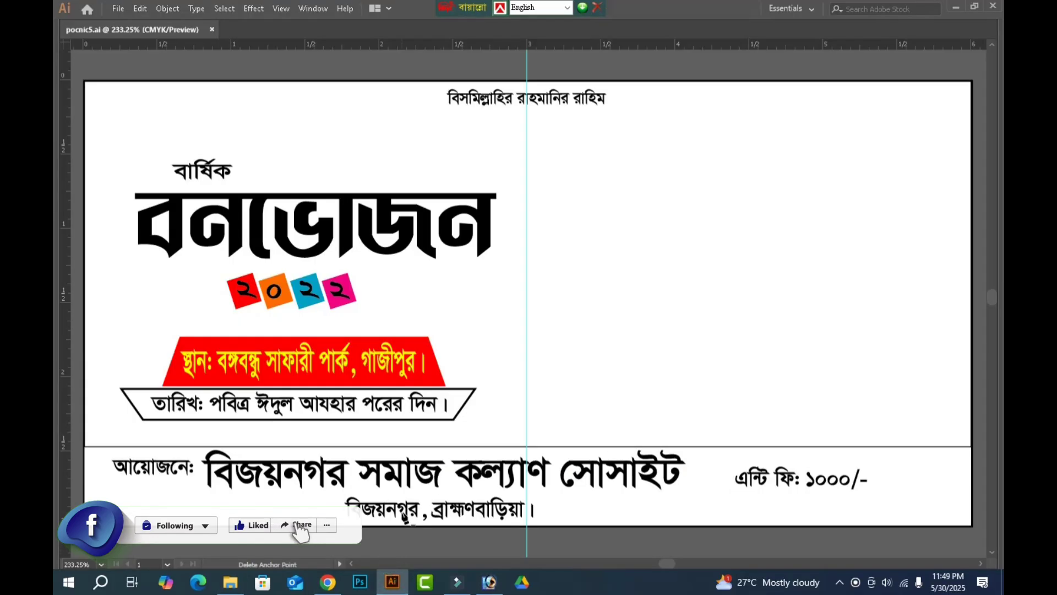
key("ctrl+minus")
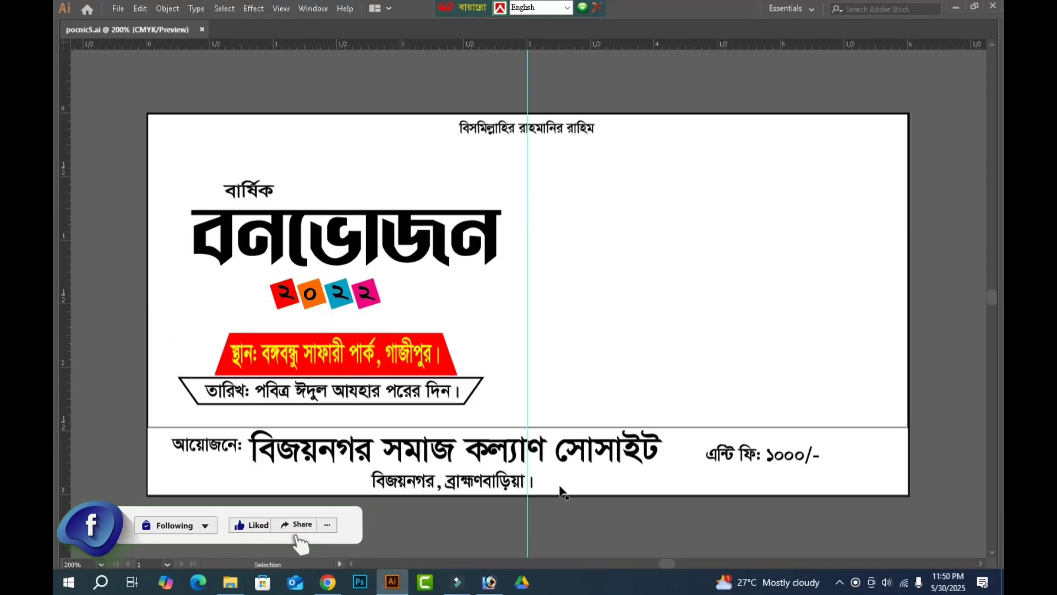
left_click(119, 8)
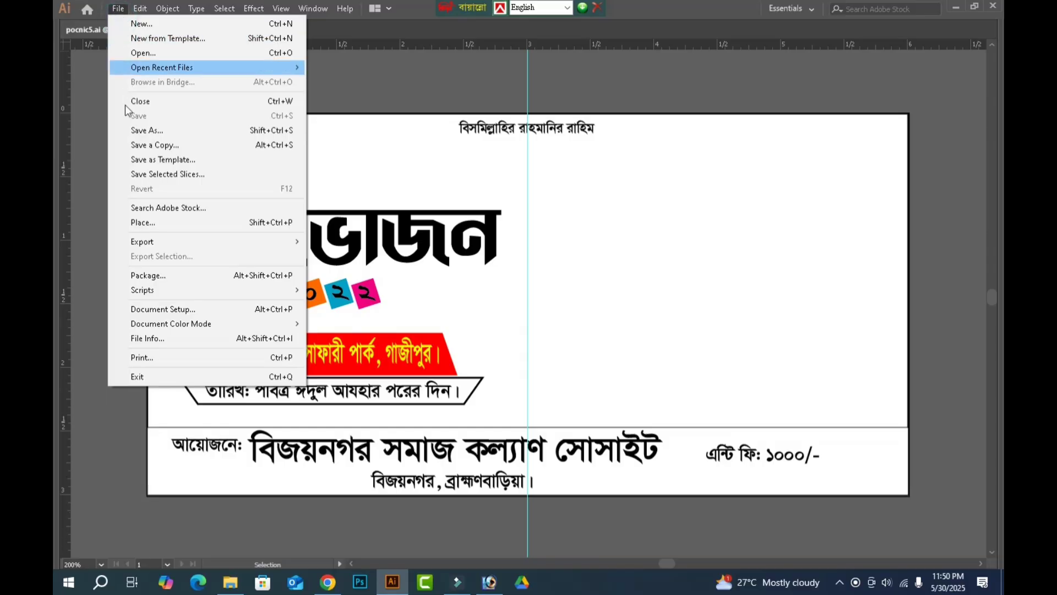
left_click(177, 218)
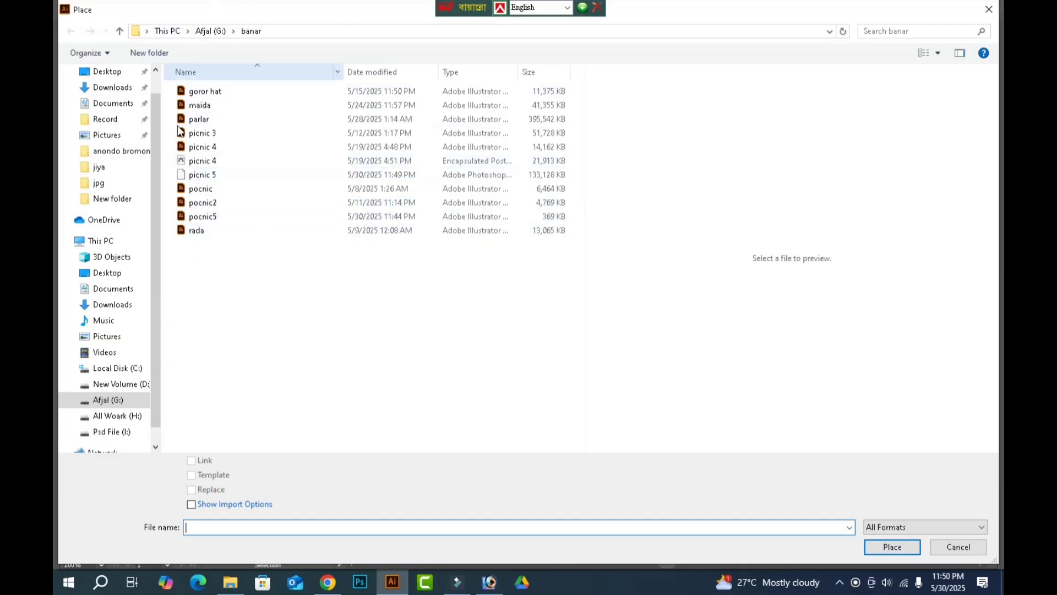
left_click(201, 180)
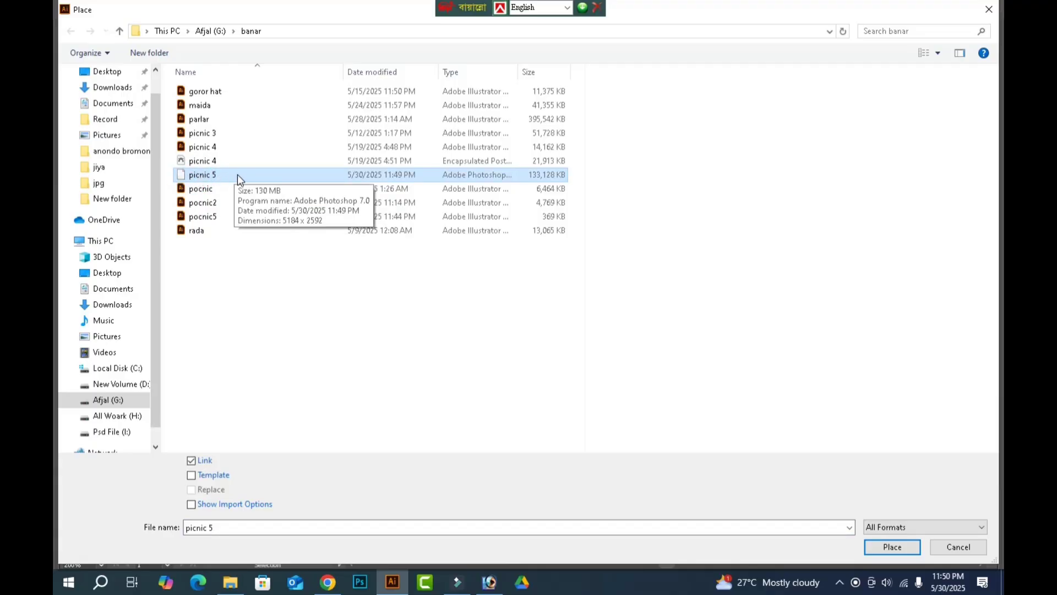
left_click(893, 547)
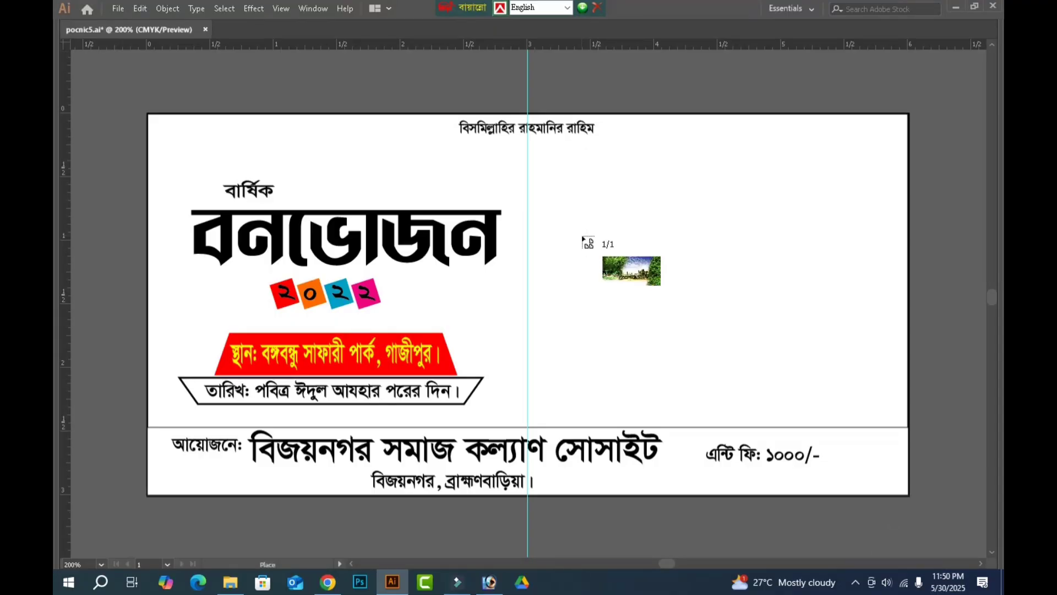
left_click(549, 221)
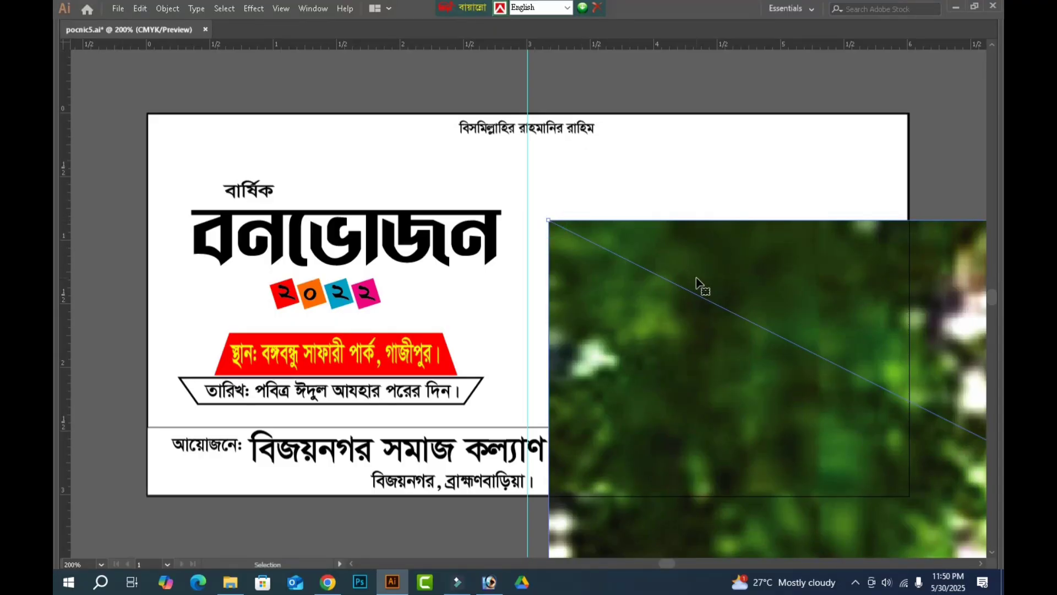
Resize the placed picnic 5 image to 6 in wide and 3 in high.
key("Tab")
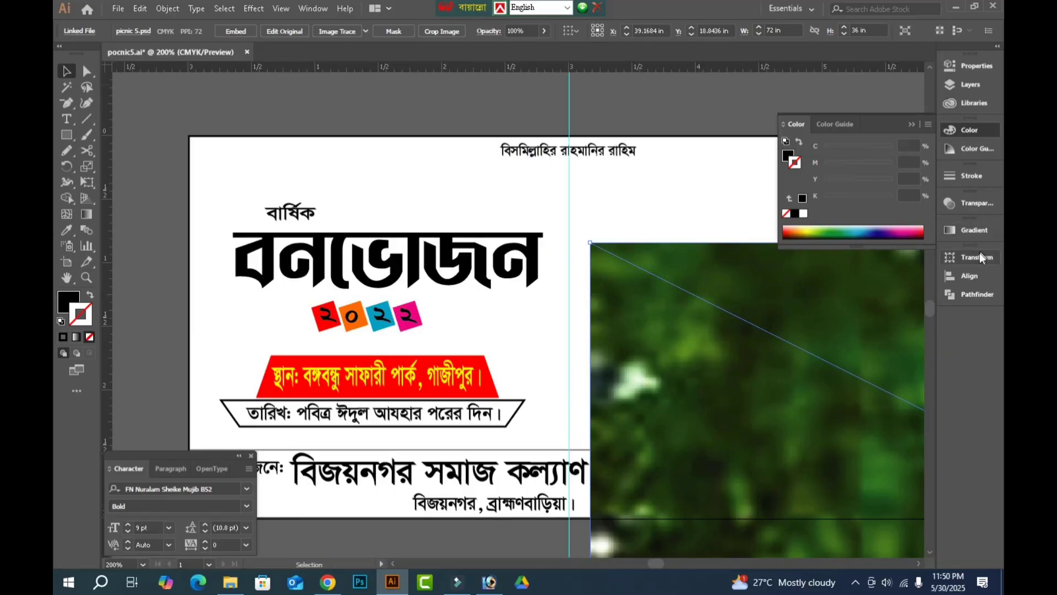
left_click(969, 276)
left_click(802, 252)
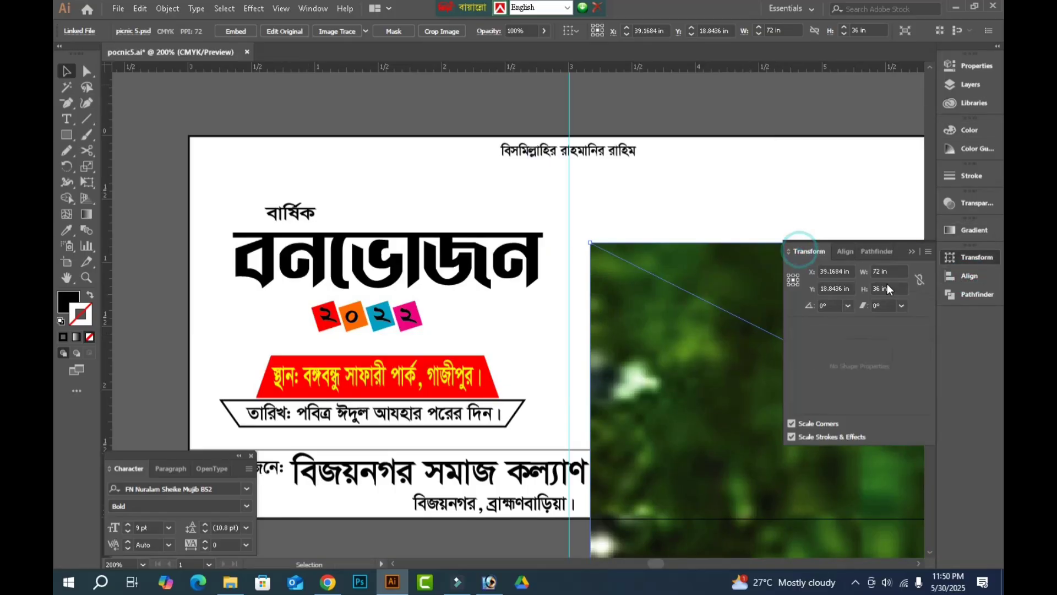
left_click(889, 272)
type("6")
key("Return")
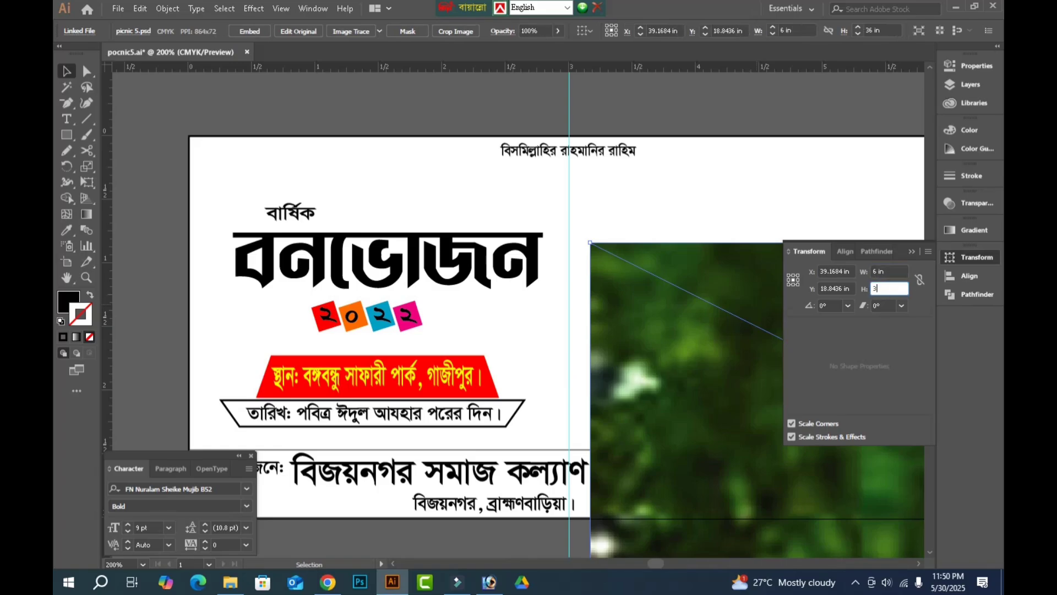
key("Tab")
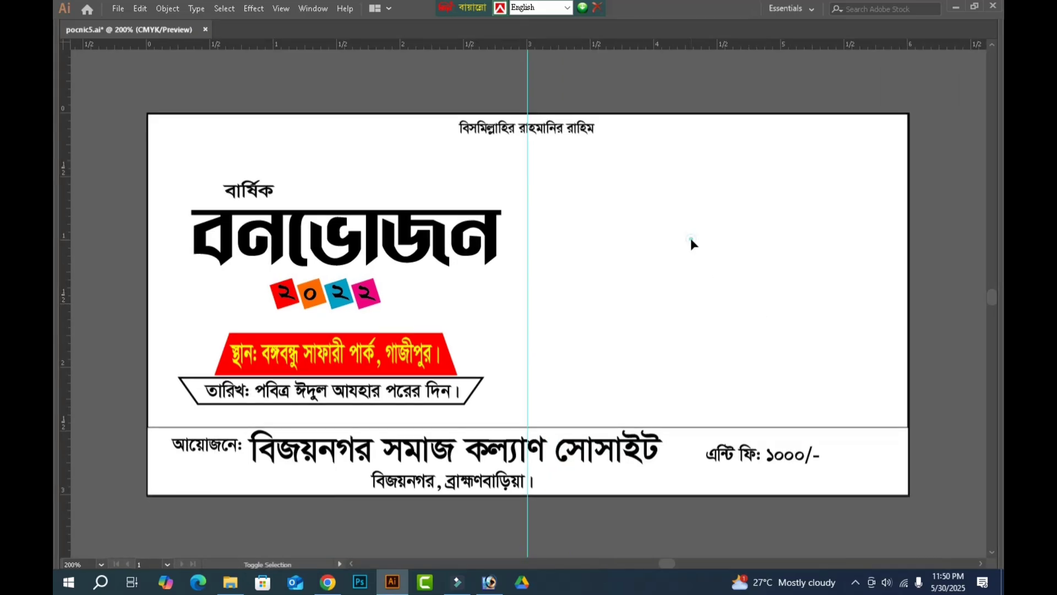
Align the placed picnic 5 image with the banner rectangle by horizontal centers and top edges.
left_click(691, 242)
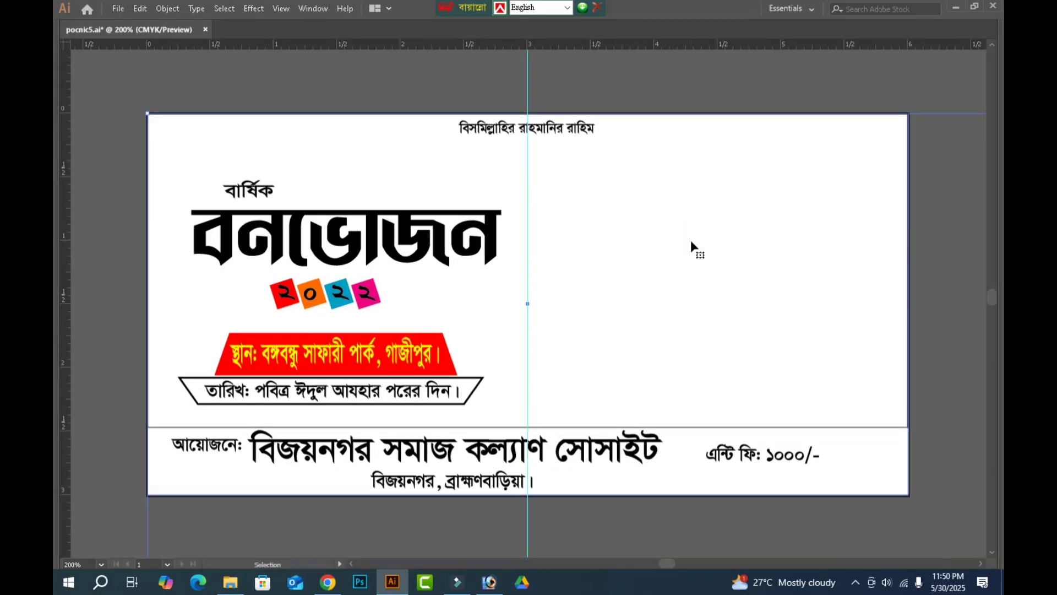
key("ctrl+minus")
key("ctrl+minus")
key("ctrl+minus")
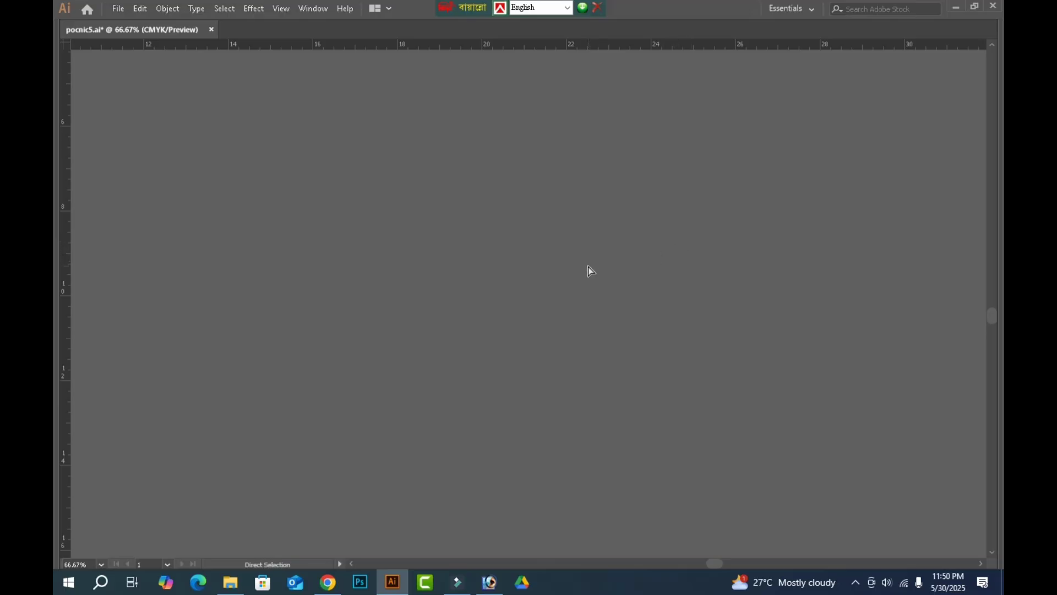
key("ctrl+minus")
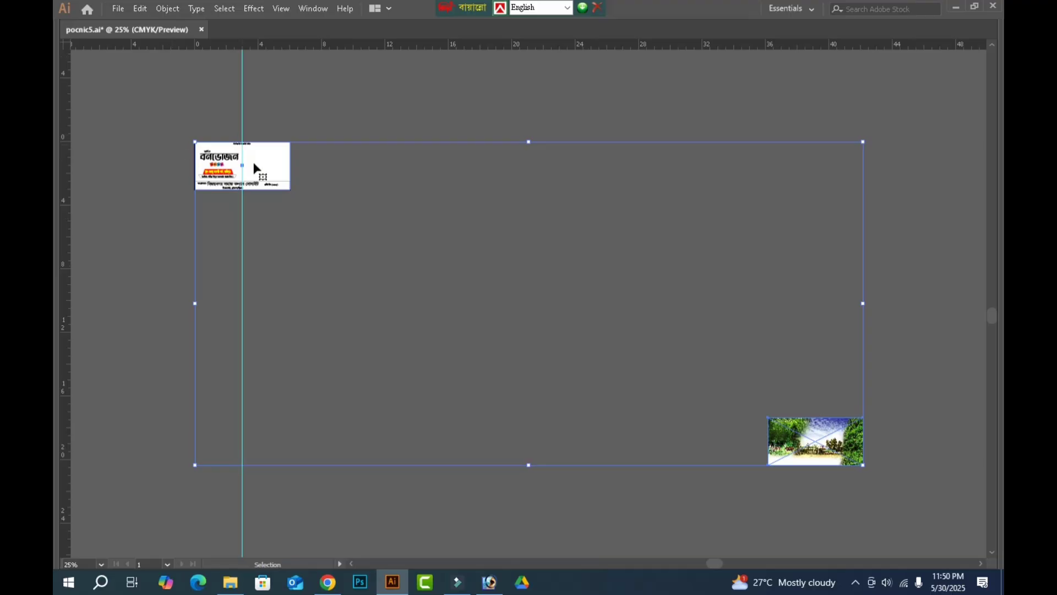
key("Tab")
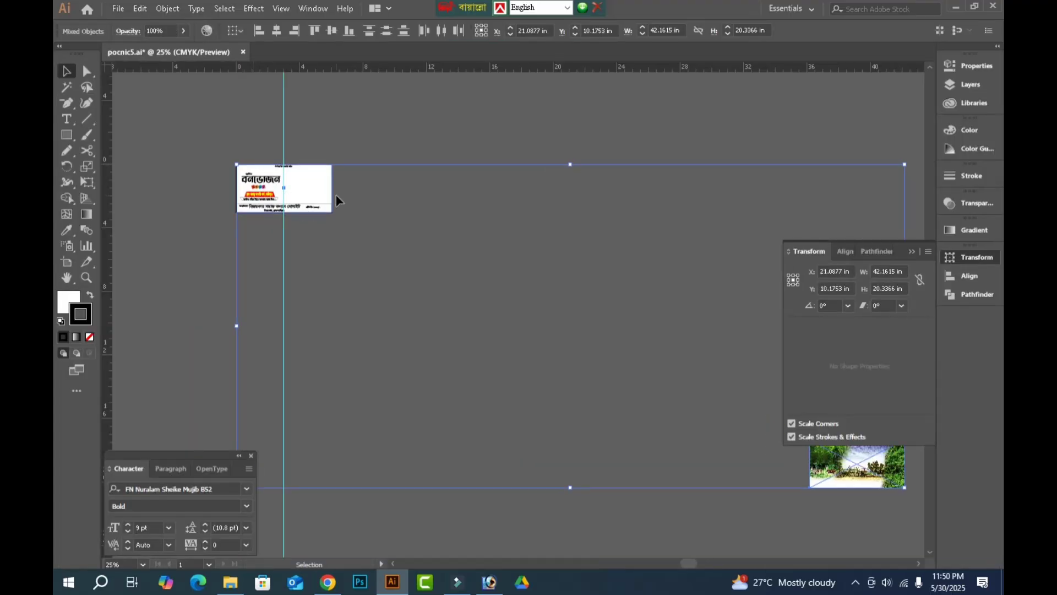
left_click(848, 251)
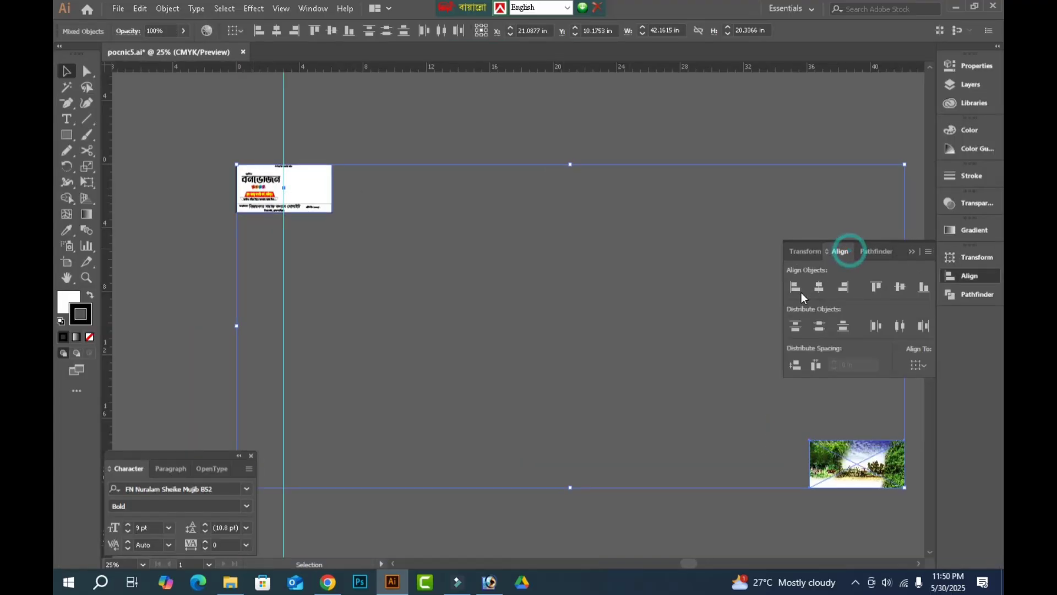
left_click(819, 287)
left_click(876, 286)
key("Tab")
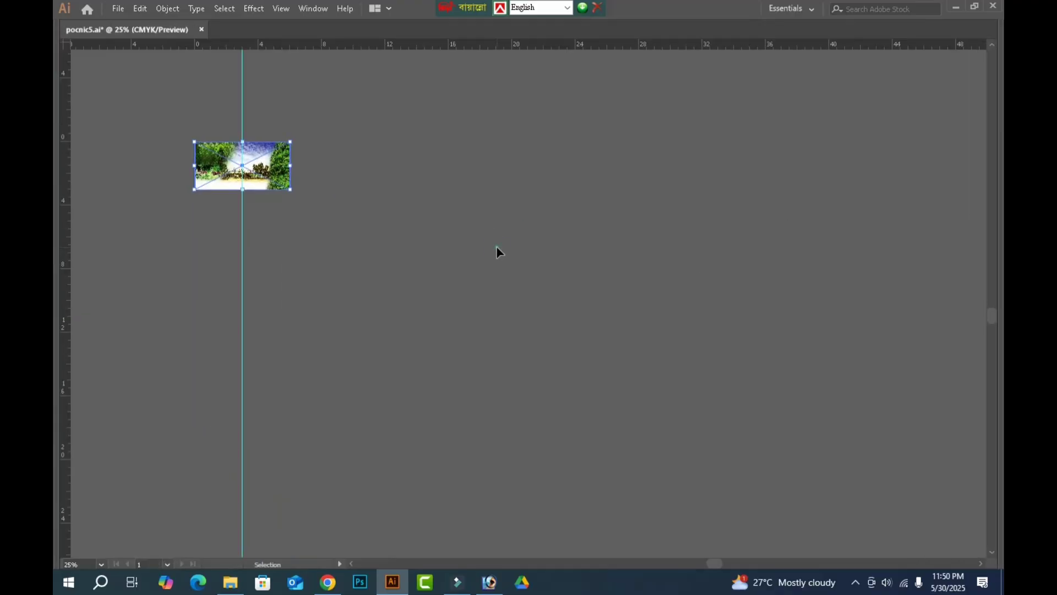
Send the placed picnic 5 image behind all the other banner artwork.
left_click_drag(163, 101, 387, 236)
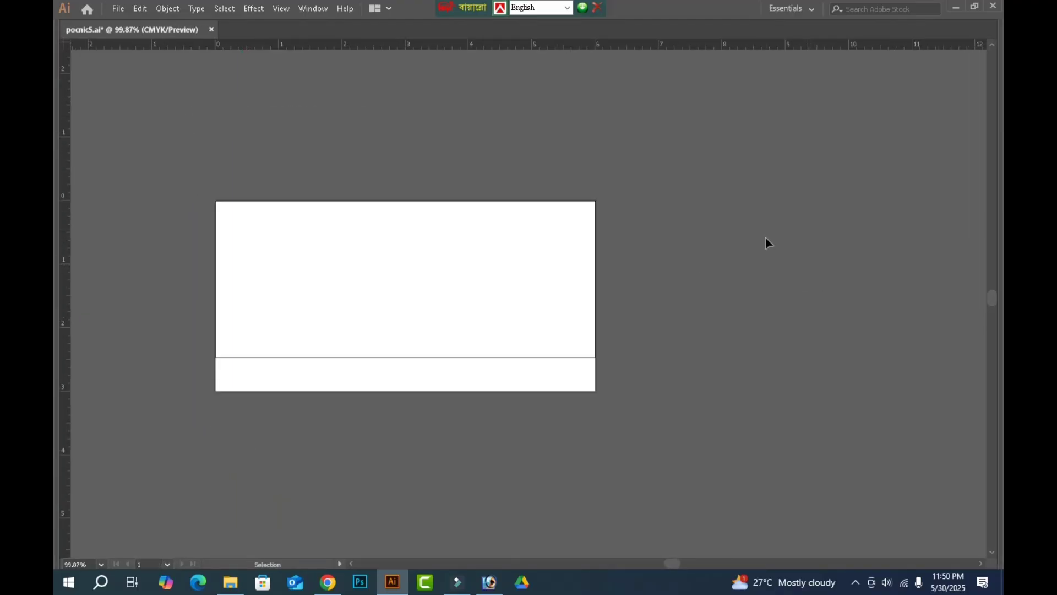
left_click(821, 263)
left_click(540, 287)
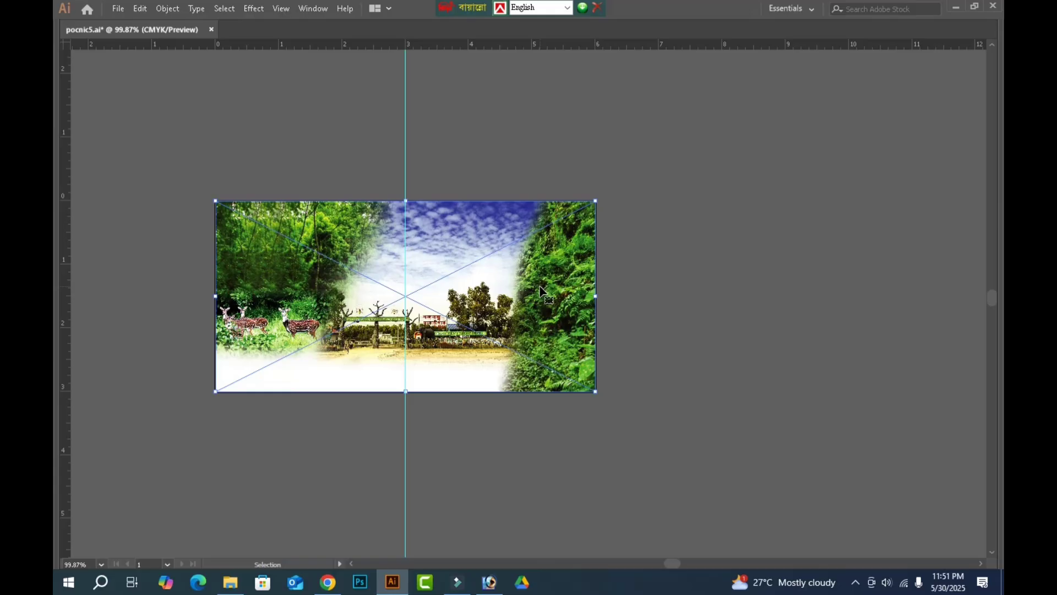
key("ctrl")
key("ctrl+shift+[")
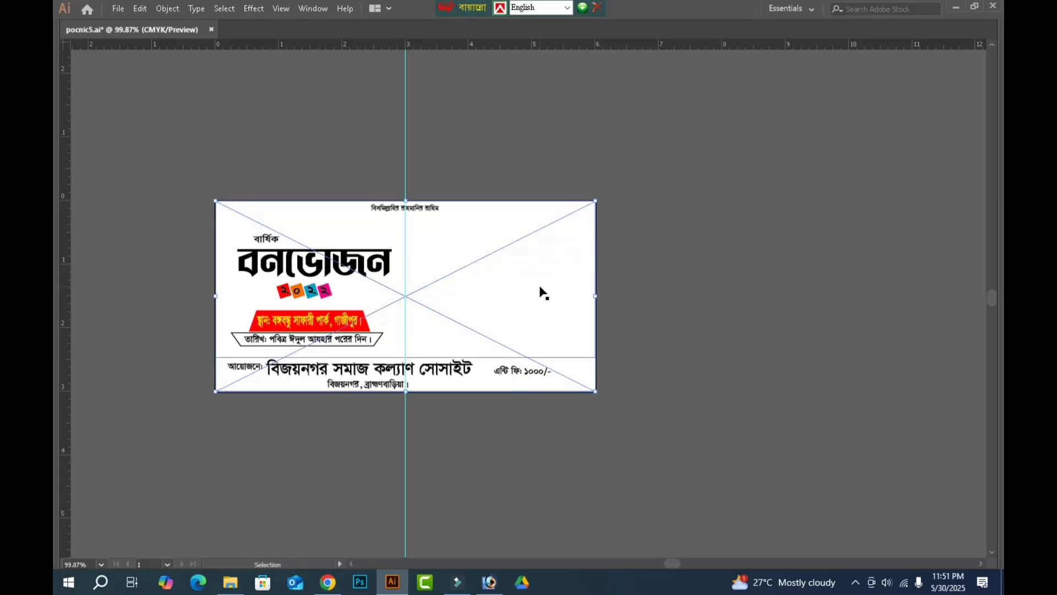
left_click(737, 285)
Remove the white fill from the full-size banner rectangle, keeping its black stroke.
left_click(527, 253)
key("Tab")
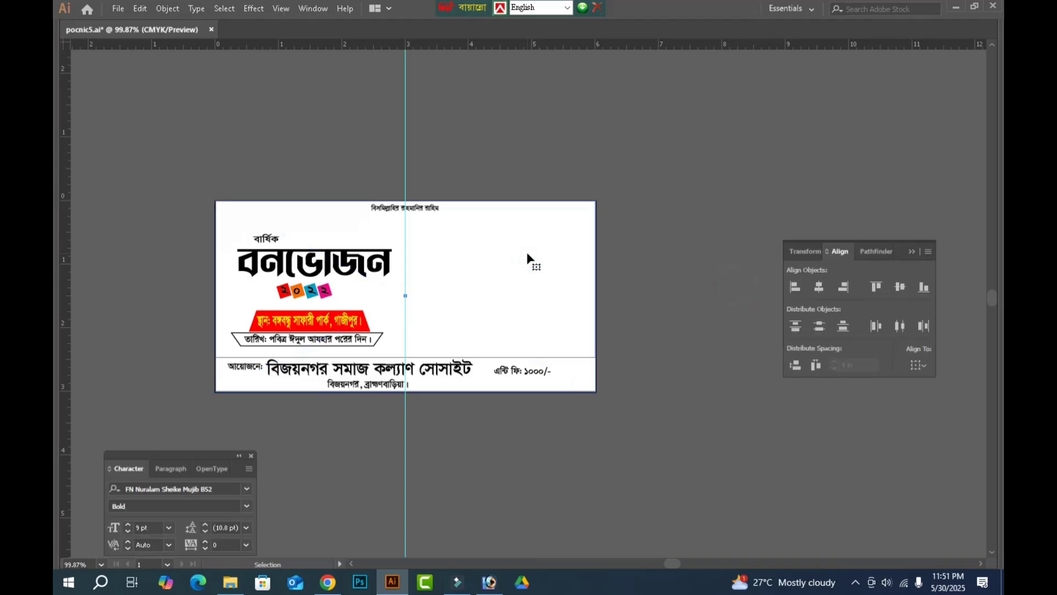
key("Tab")
left_click(68, 302)
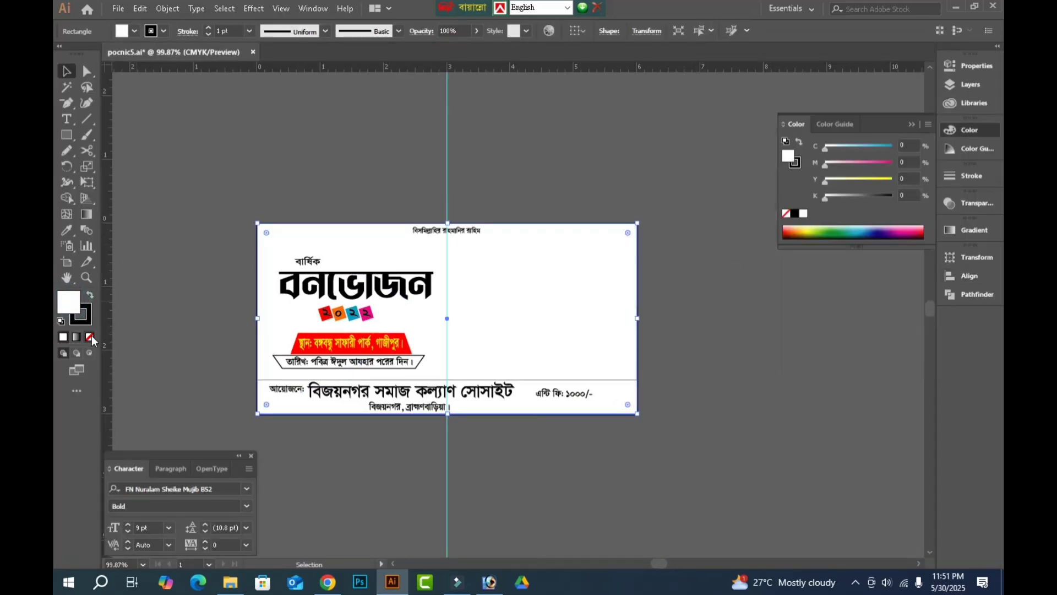
left_click(90, 338)
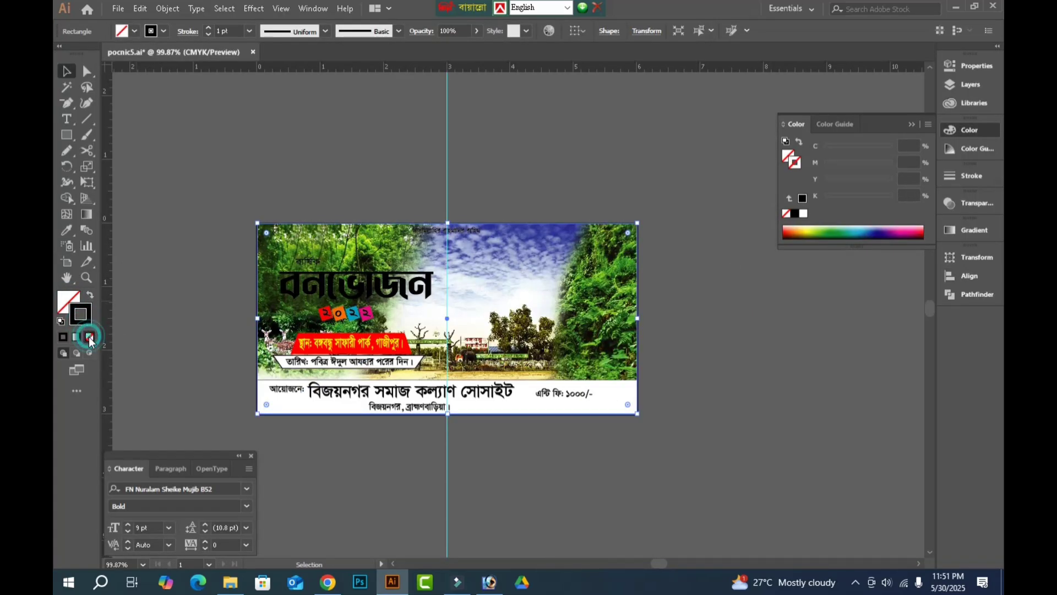
key("Tab")
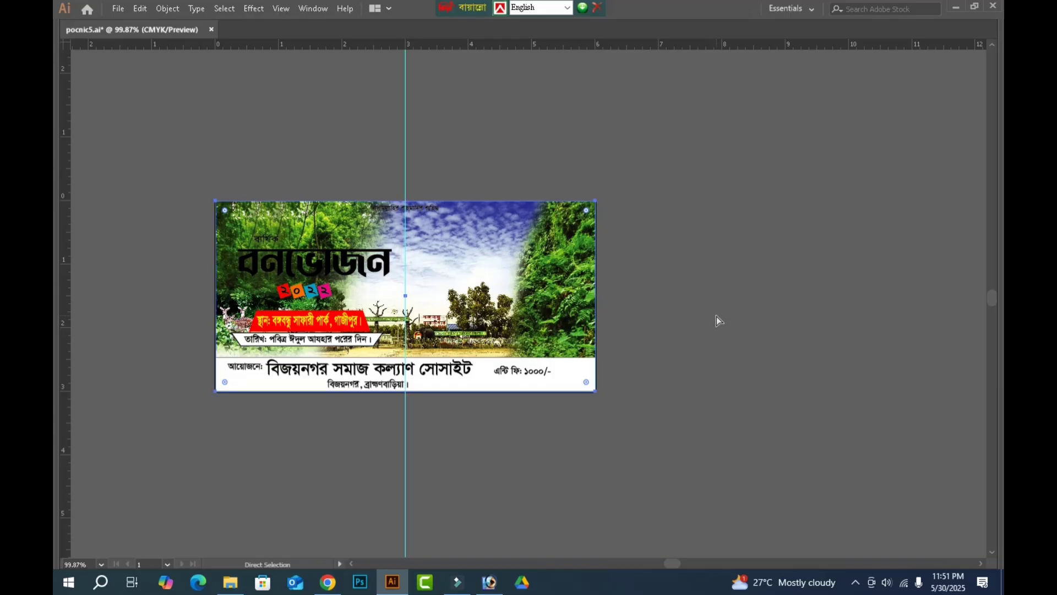
Lock the background image together with the full-size banner rectangle.
left_click(722, 164)
left_click_drag(622, 167, 520, 264)
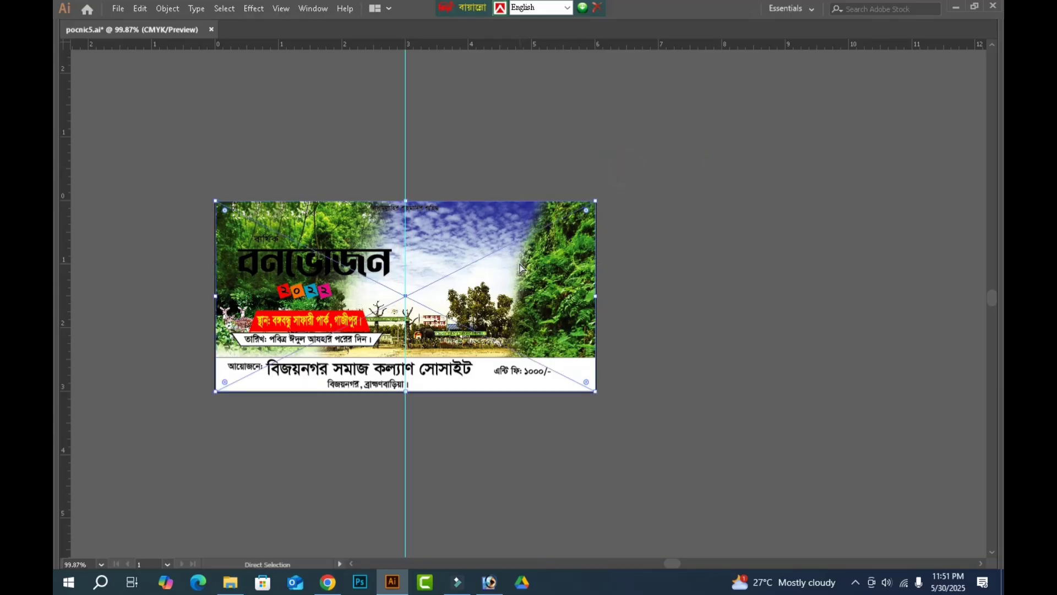
key("ctrl+2")
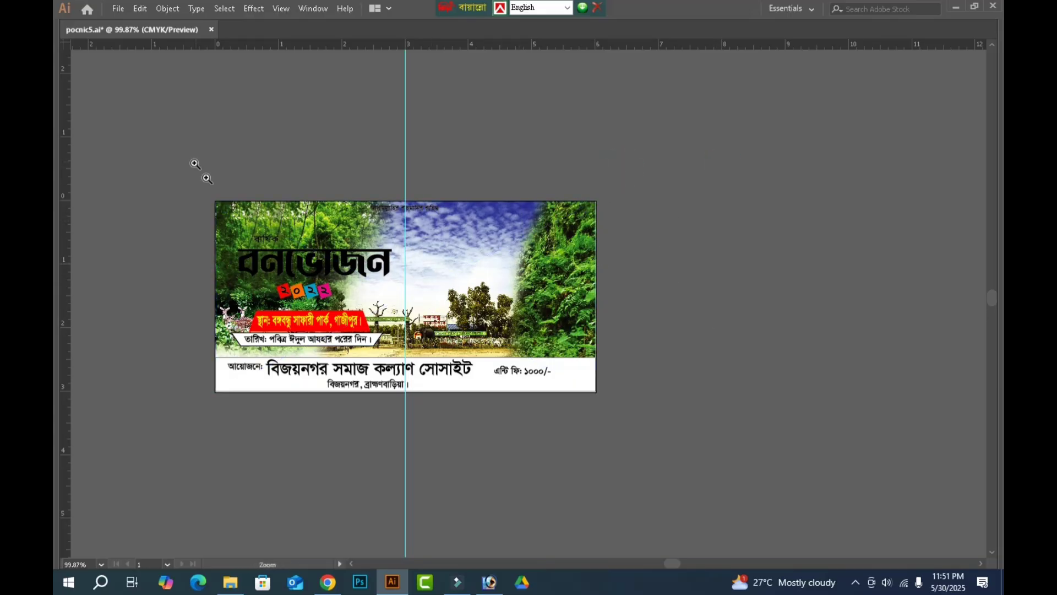
Change the fill of the small বিসমিল্লাহির রাহমানির রাহিম line to white by setting black to 0%.
left_click_drag(194, 163, 632, 311)
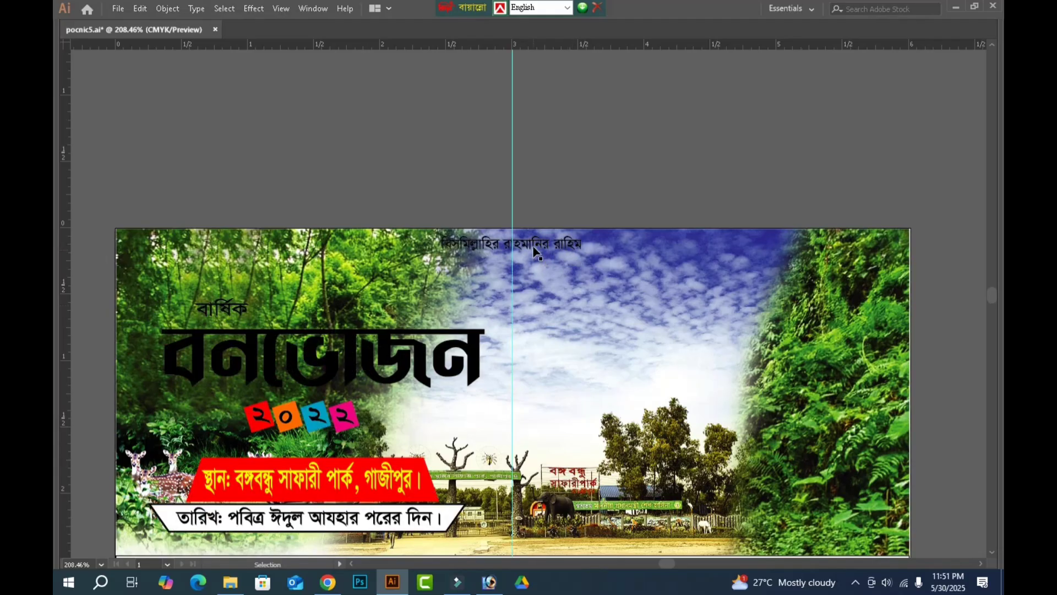
key("Tab")
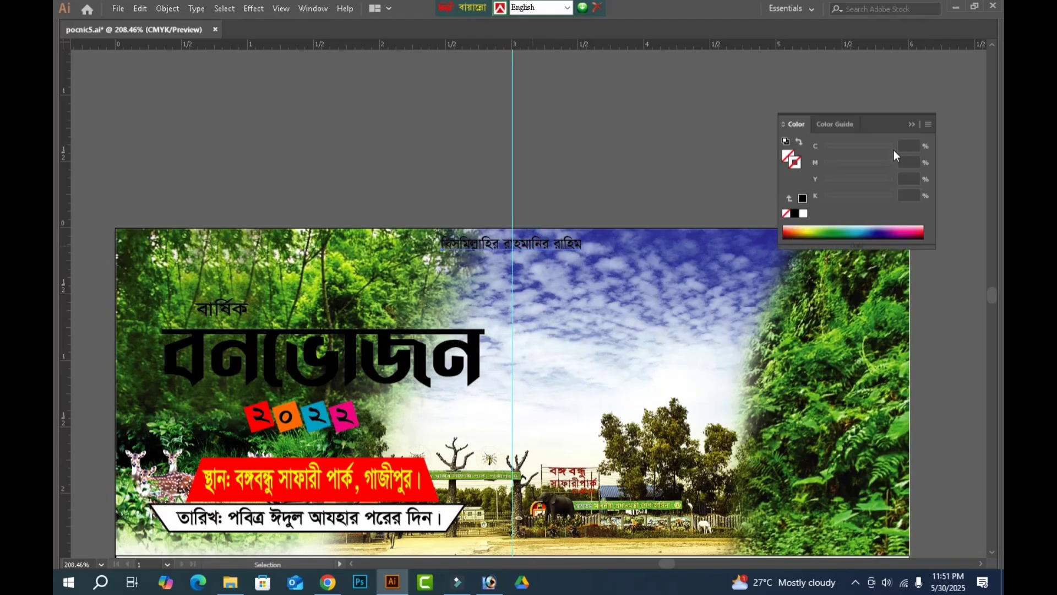
left_click(788, 152)
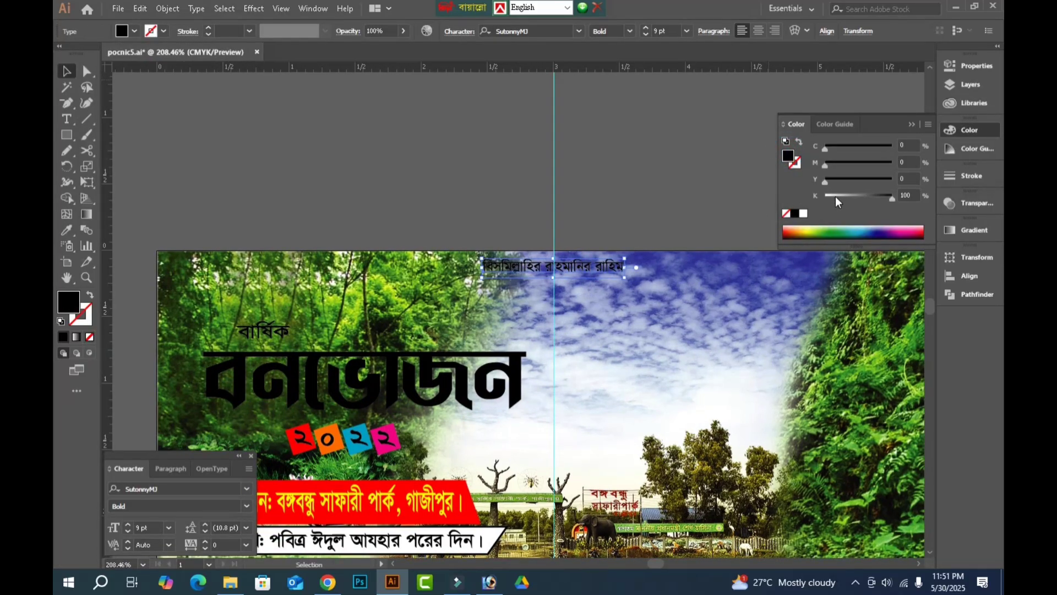
left_click_drag(835, 196, 820, 197)
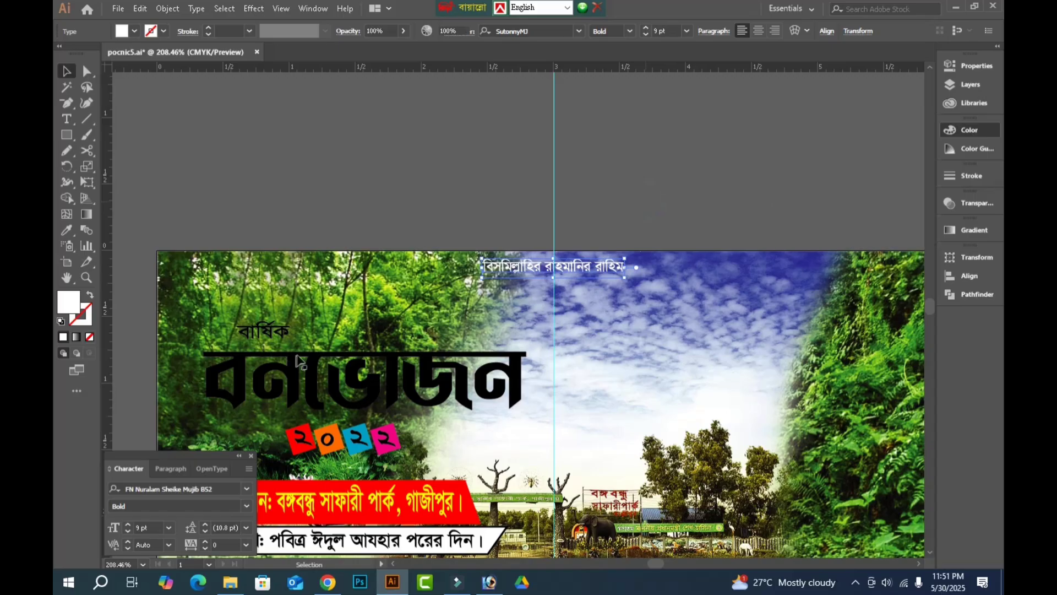
key("Tab")
Change the fill of the large বনভোজন title to white by setting black to 0%.
left_click(371, 245)
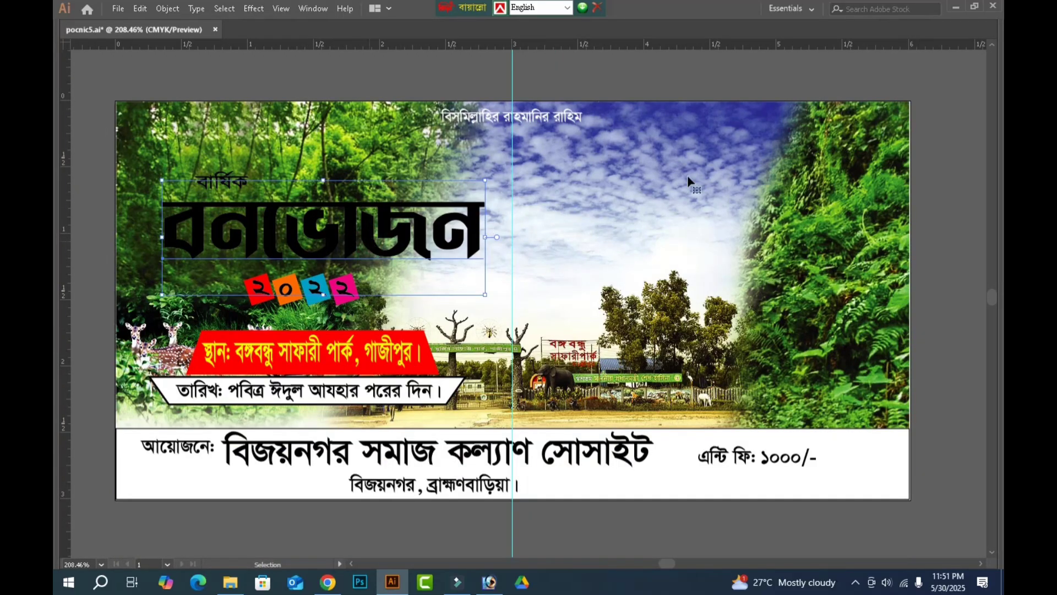
key("shift+Tab")
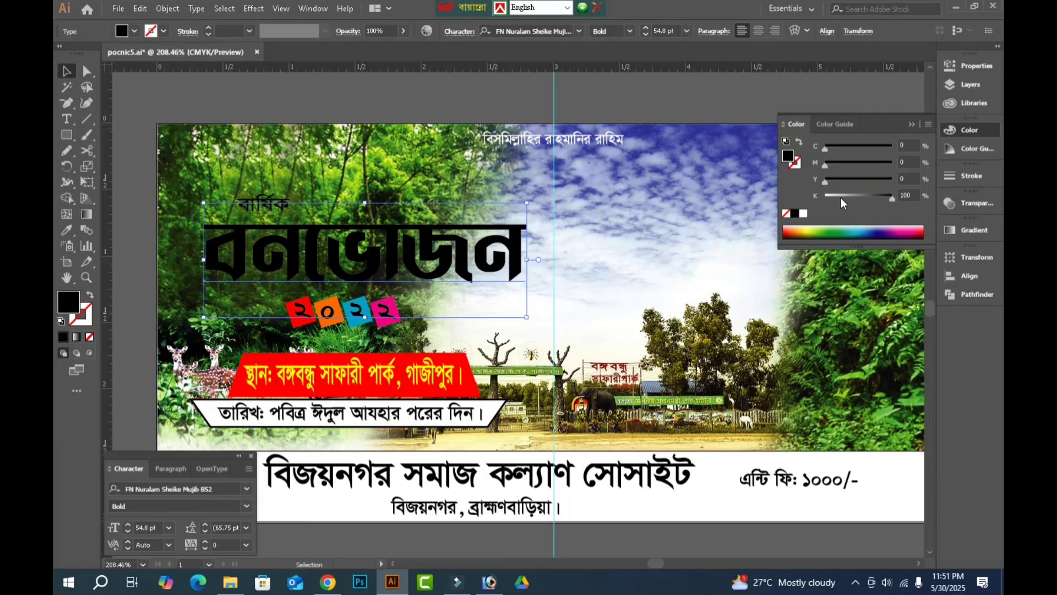
left_click_drag(840, 197, 821, 197)
key("Tab")
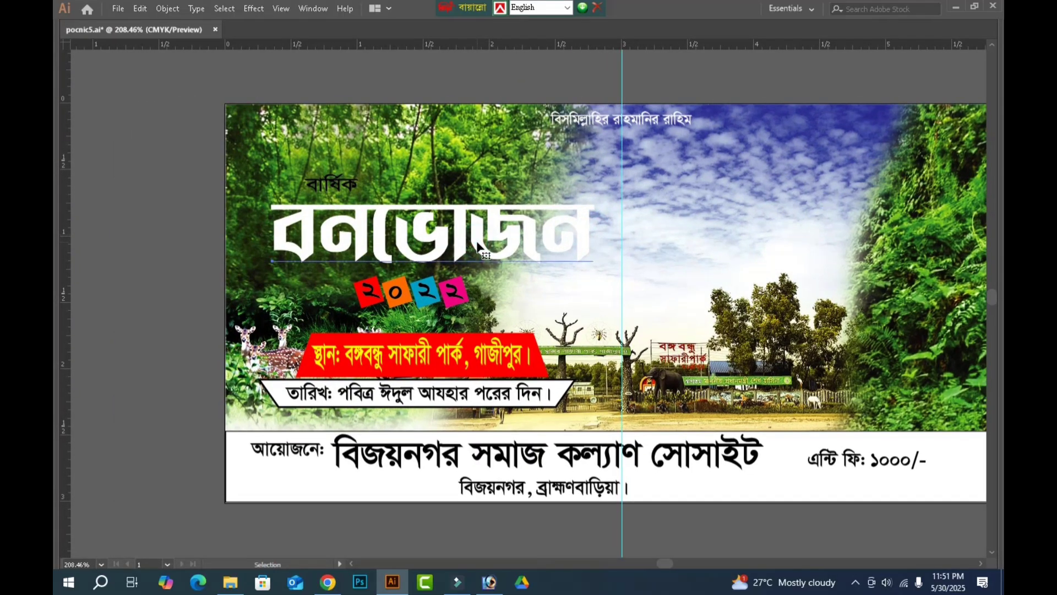
Duplicate the white বনভোজন title in place and give the copy a 7 pt black stroke with round corner joins.
left_click(478, 246)
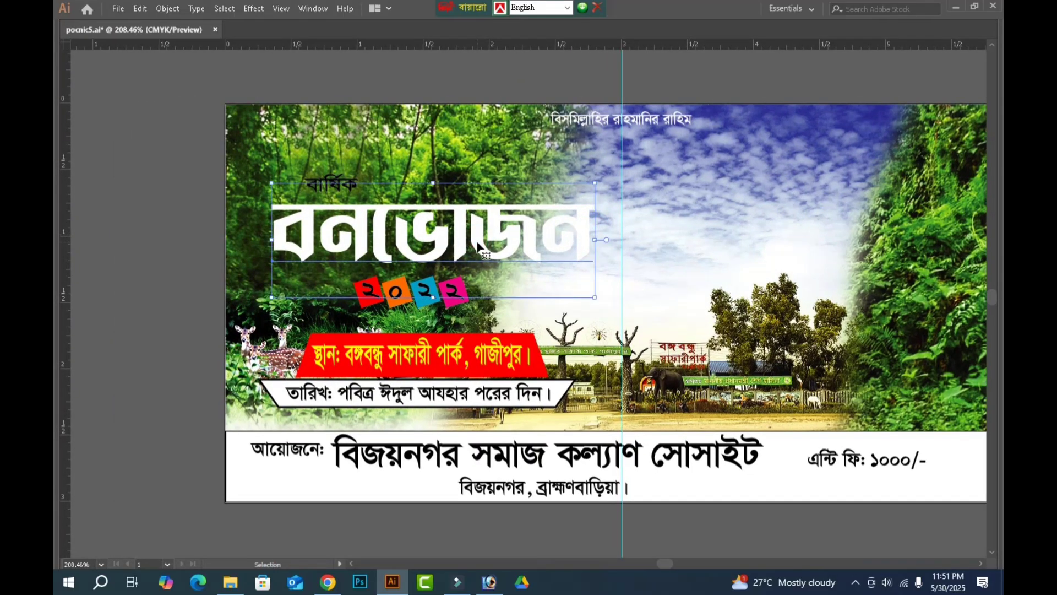
key("Tab")
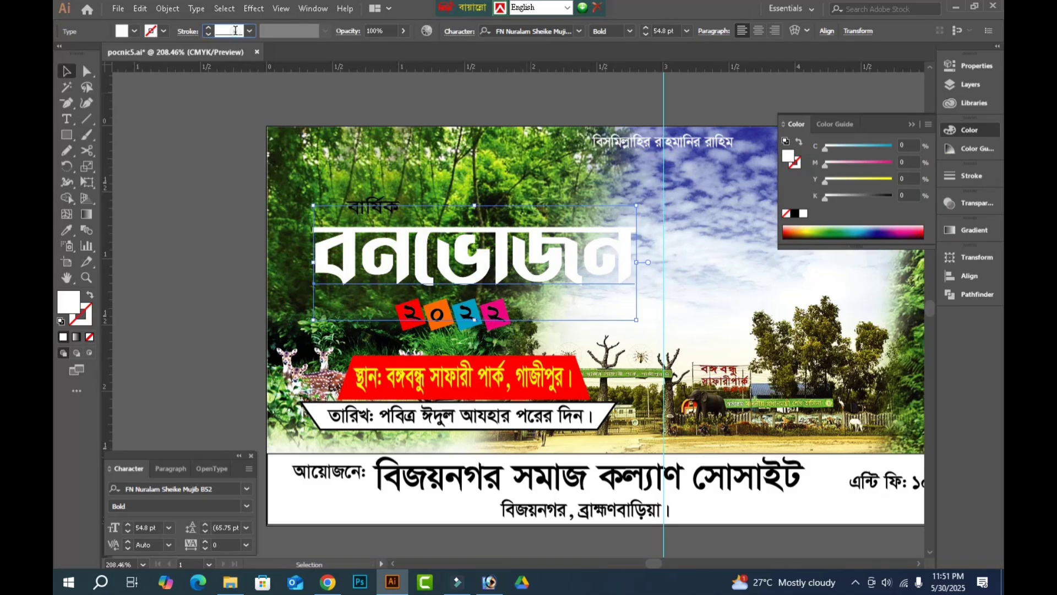
key("Up")
key("Up")
key("Up")
key("Up")
key("Up")
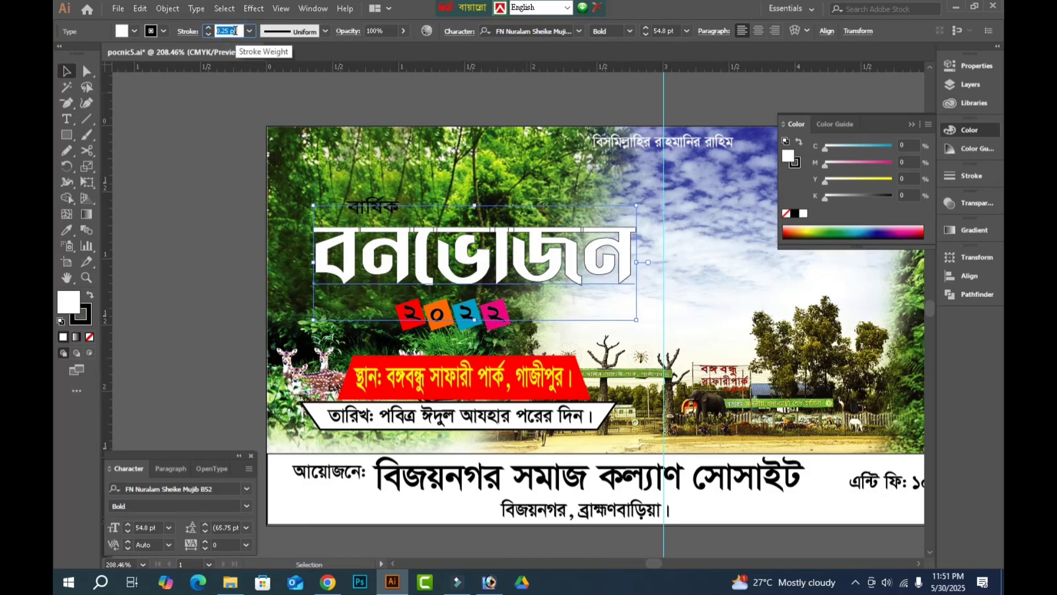
key("Up")
key("Up")
key("Up")
key("Up")
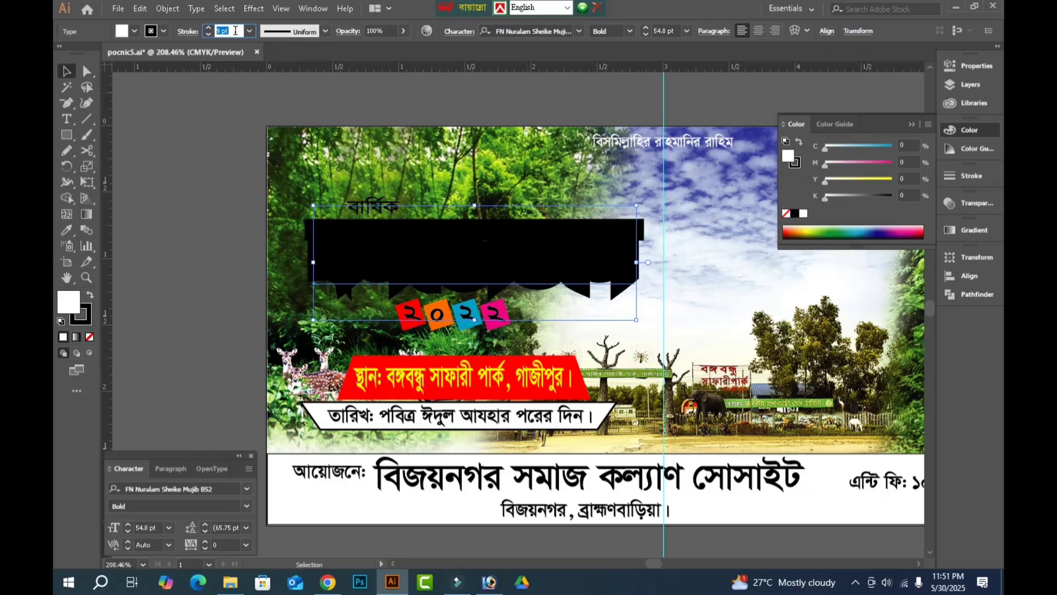
key("Down")
key("Down")
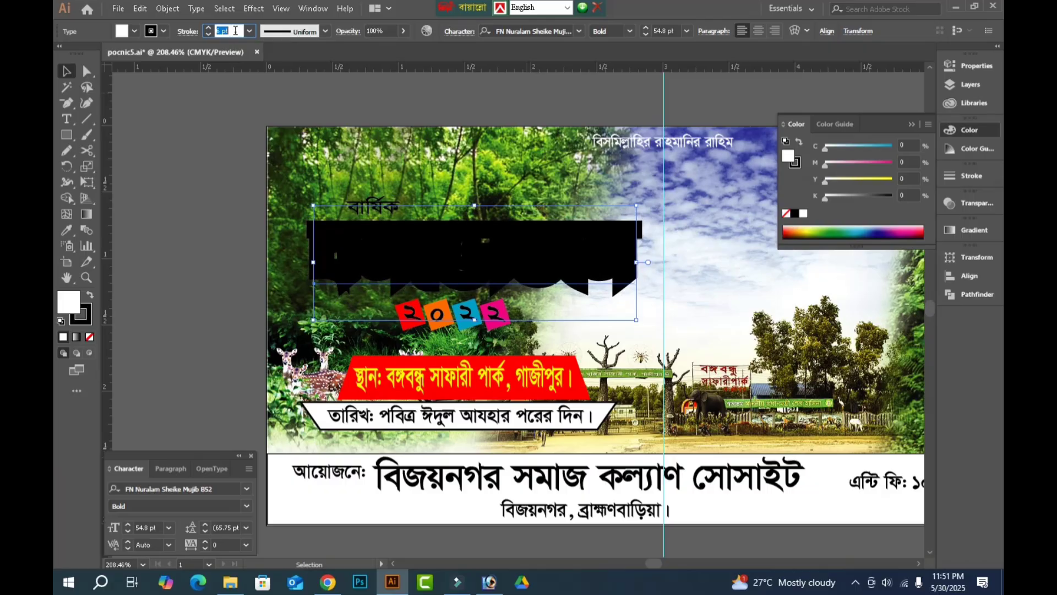
key("Down")
key("Up")
left_click(182, 32)
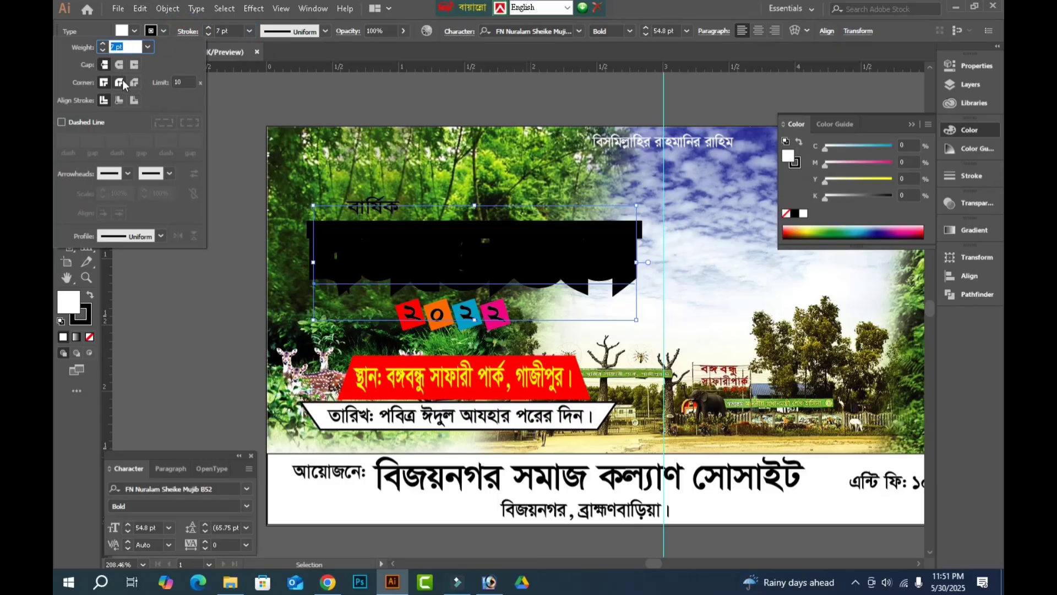
left_click(119, 82)
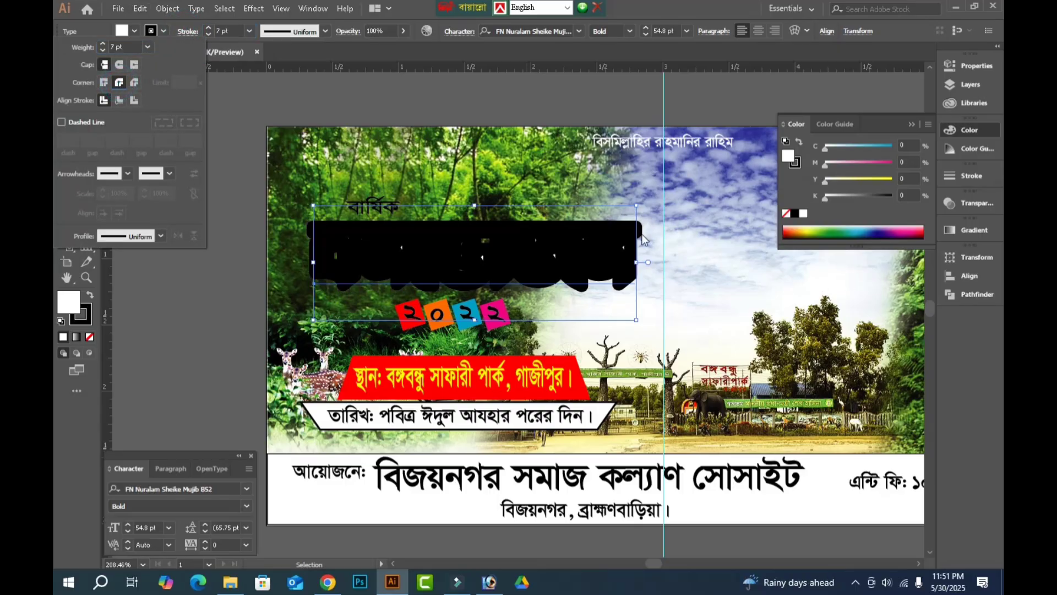
left_click(234, 332)
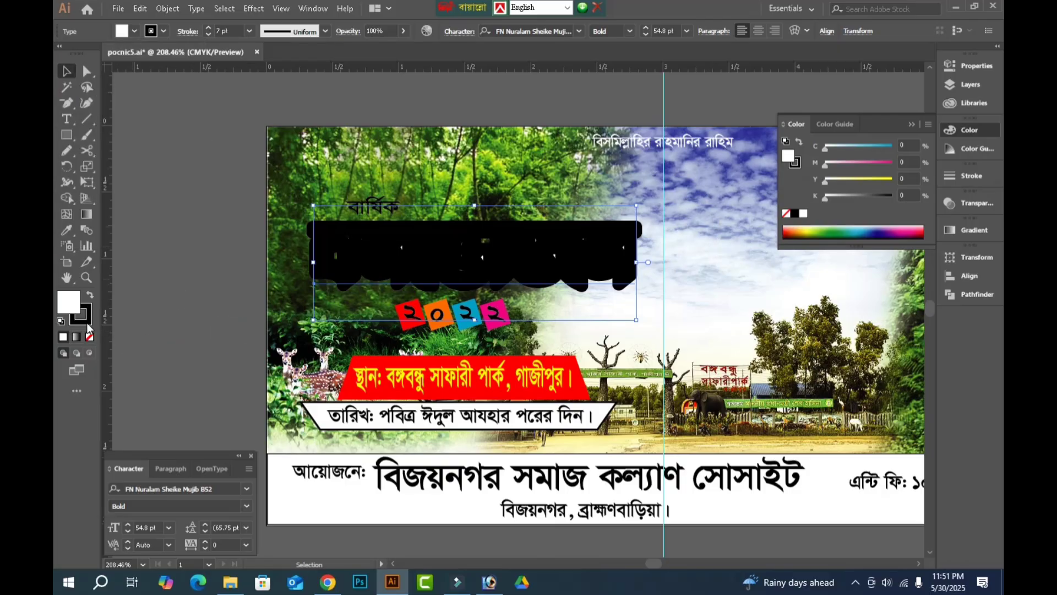
Fill the outlined বনভোজন copy with black and send it behind the white title.
left_click_drag(88, 314, 70, 302)
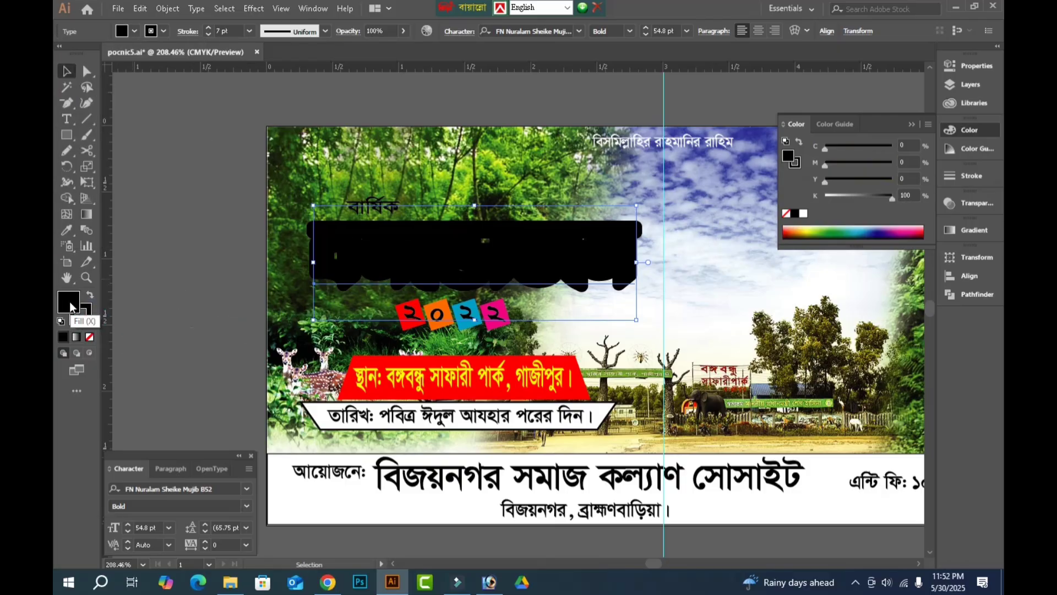
key("ctrl+[")
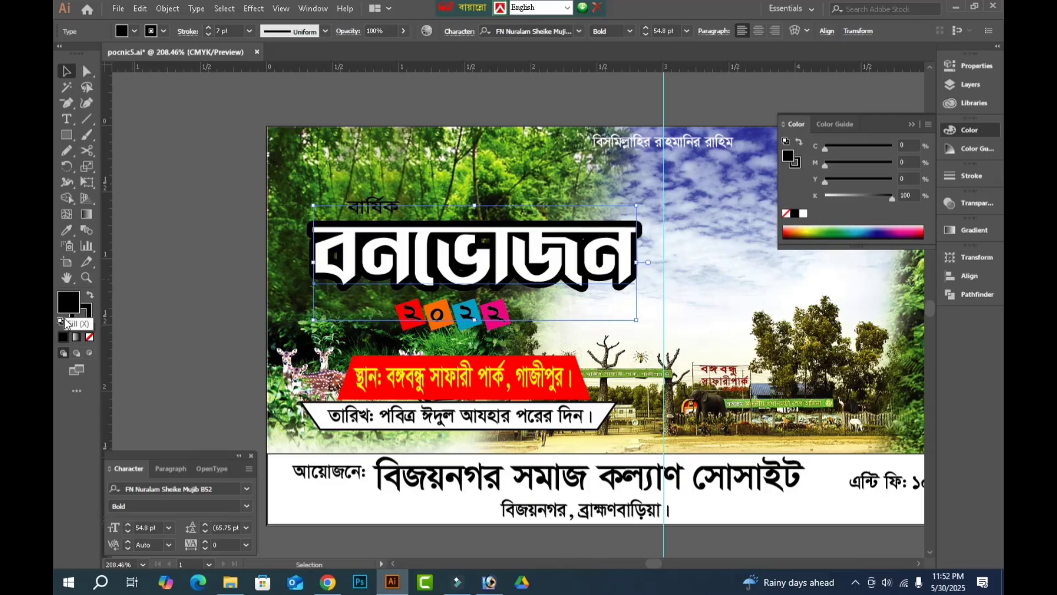
left_click(183, 256)
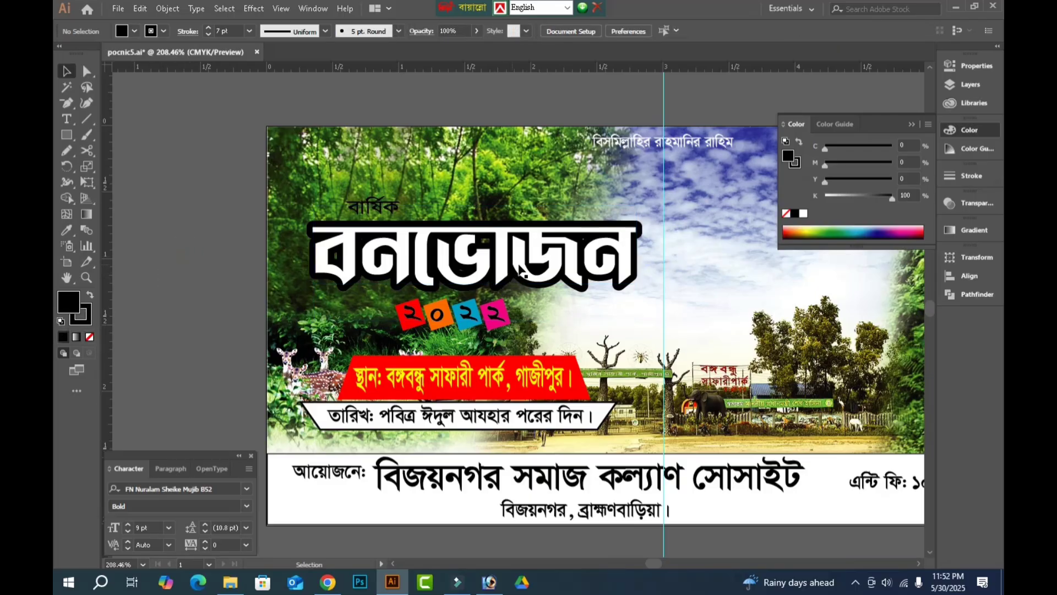
Remove the white বনভোজন title from in front of the black outlined copy.
left_click(492, 266)
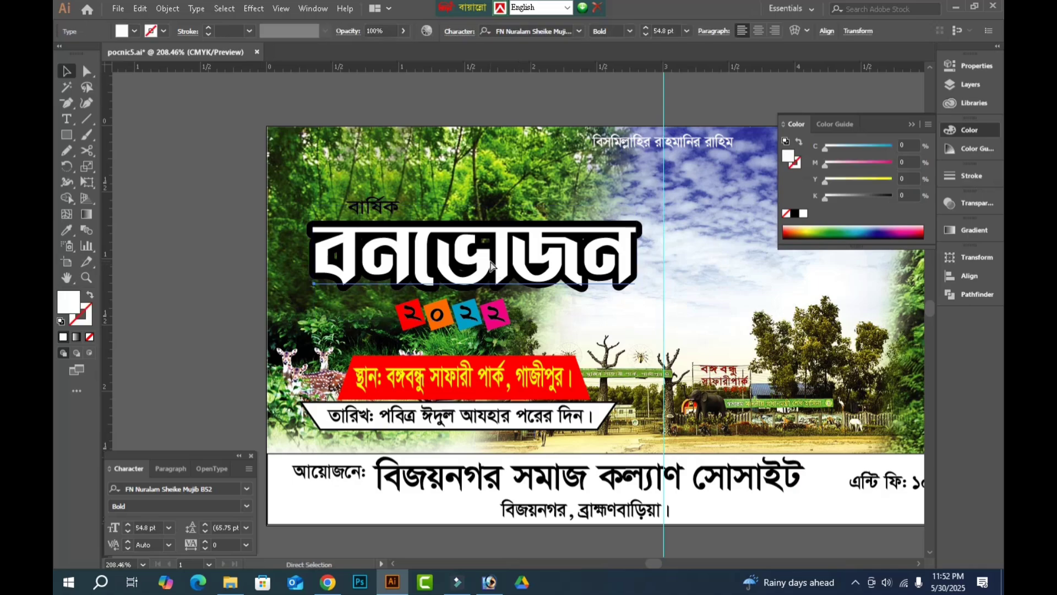
key("Delete")
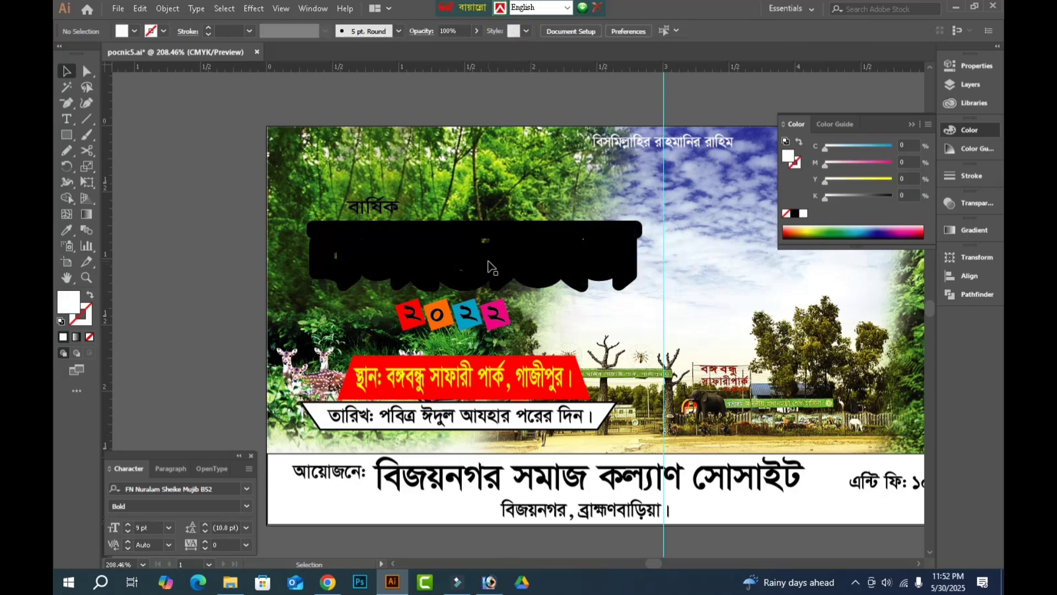
Convert the black outlined বনভোজন title to outlines and expand its fill and stroke into shapes.
left_click(492, 268)
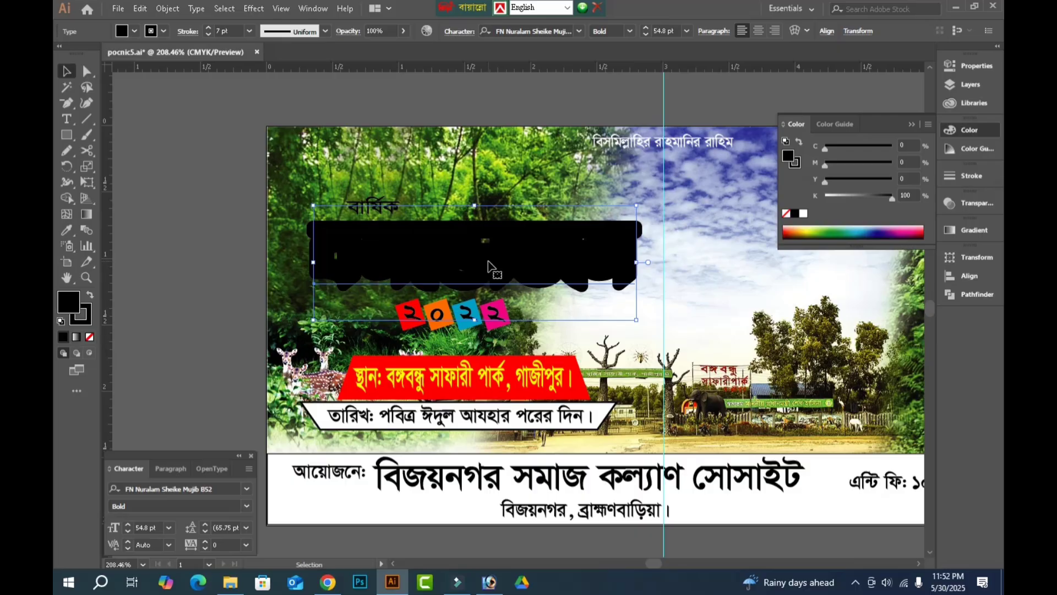
key("ctrl+c")
key("ctrl+shift+o")
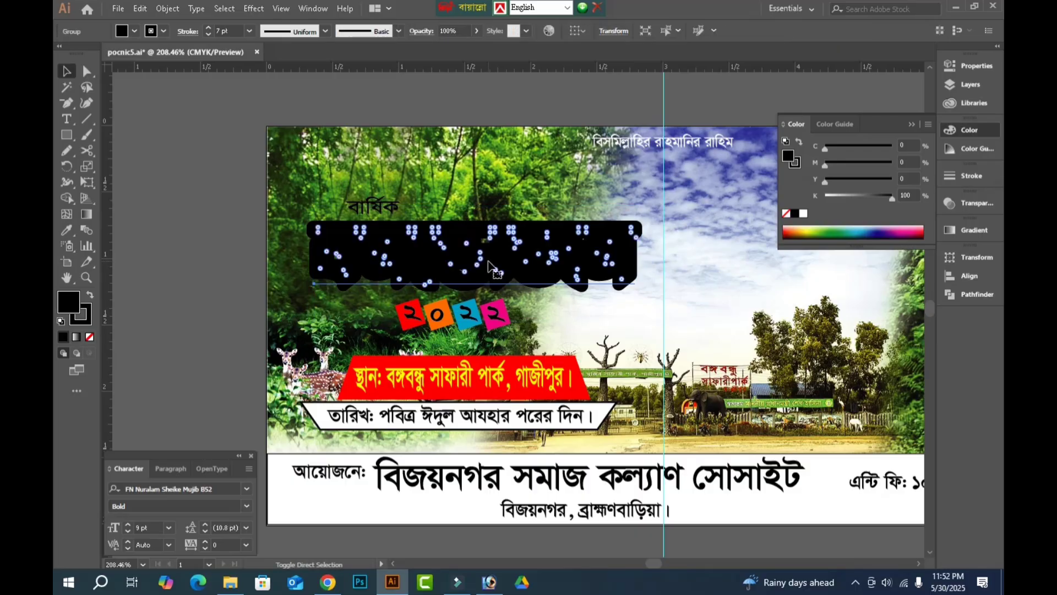
left_click(167, 8)
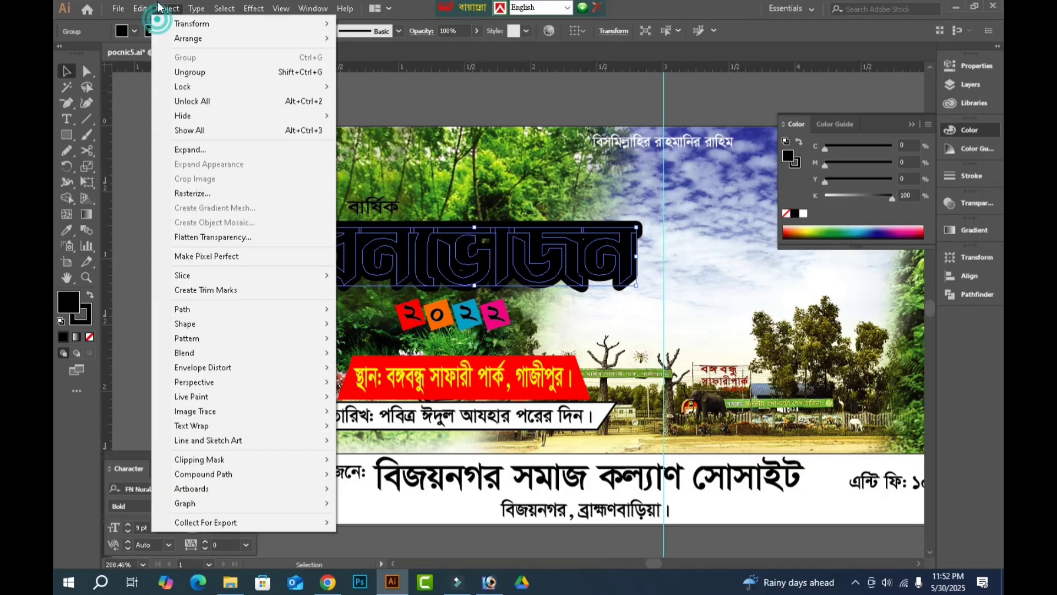
left_click(198, 154)
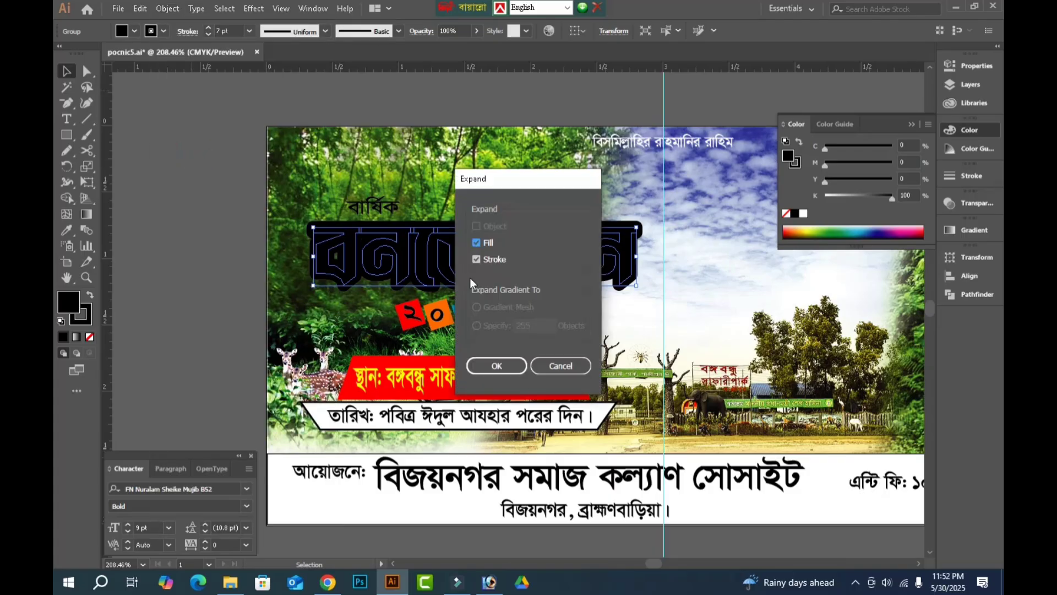
left_click(497, 366)
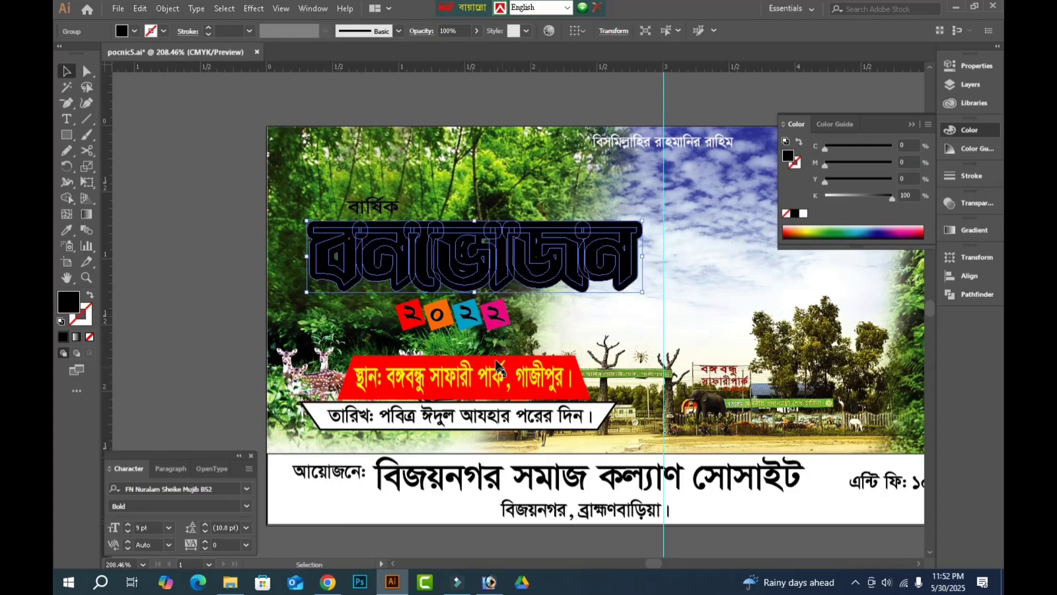
Unite the expanded black বনভোজন shapes into a single backing shape with Pathfinder.
left_click(167, 9)
left_click(184, 148)
left_click(978, 296)
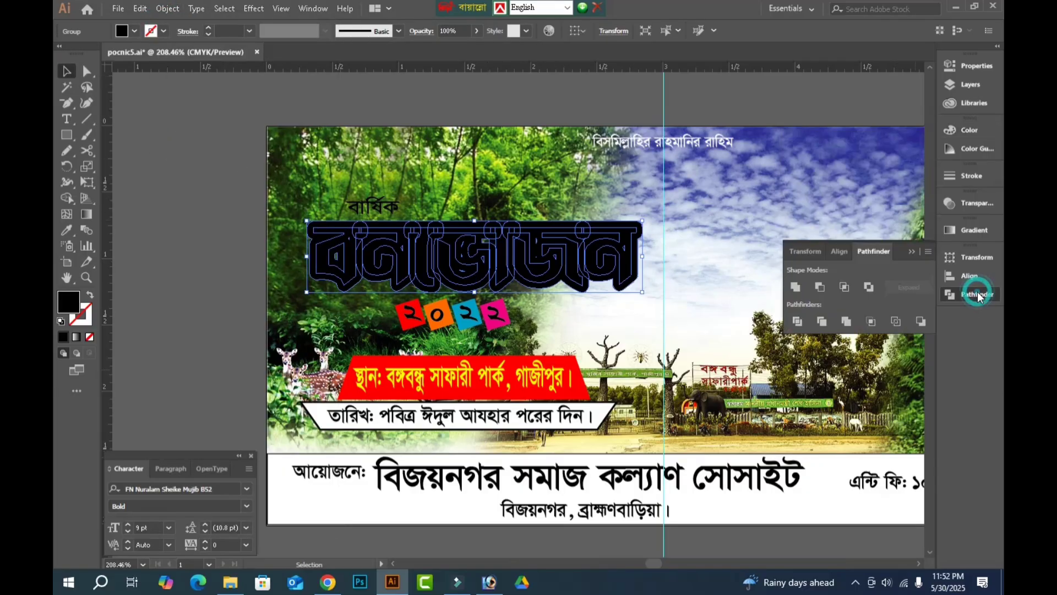
left_click(795, 287)
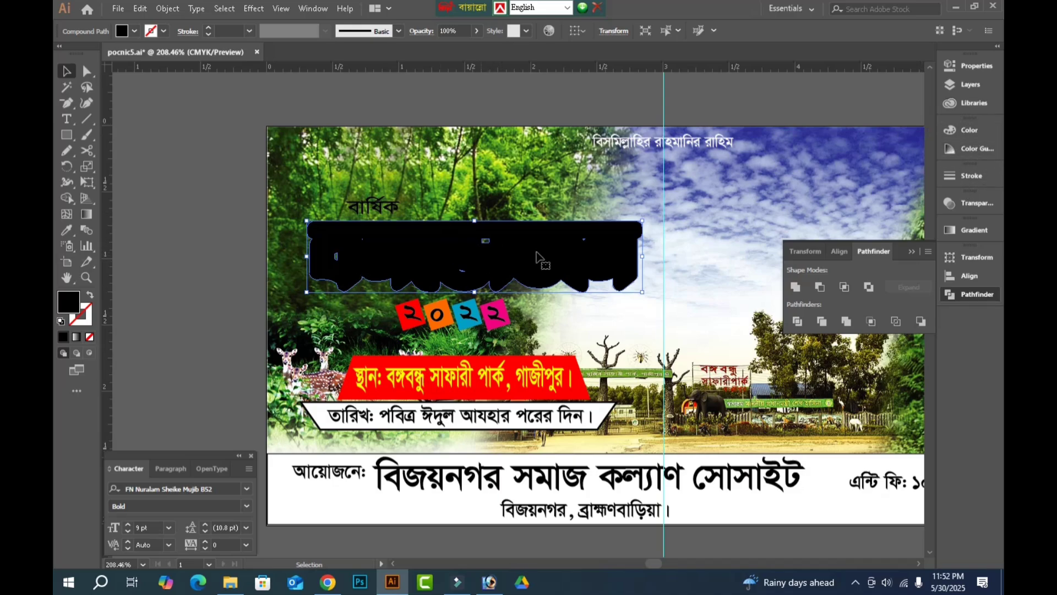
Fill the united backing shape with dark green based on 100% cyan and 100% yellow, and deselect it.
left_click(970, 132)
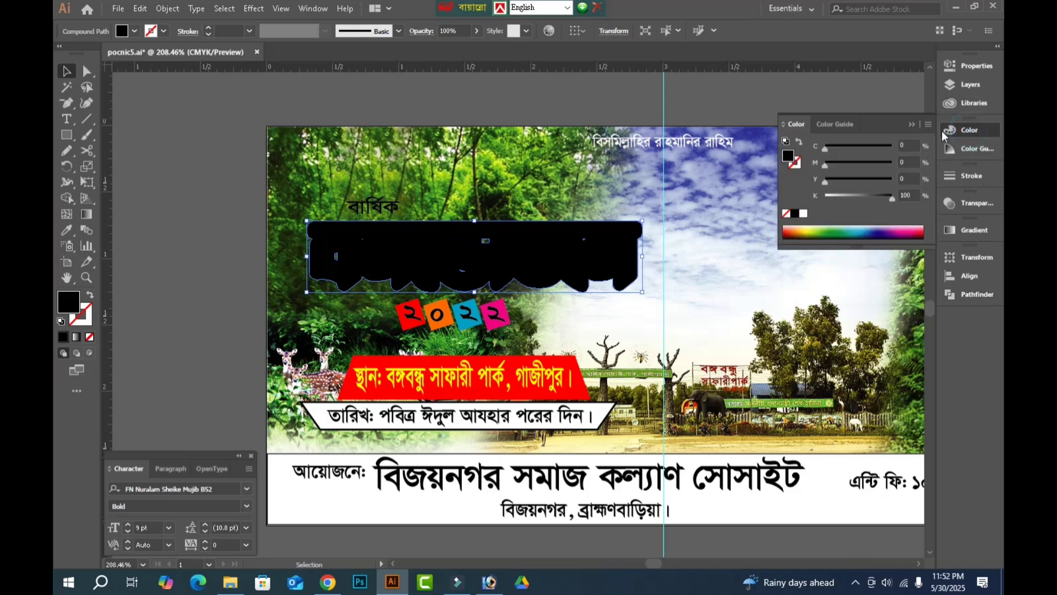
left_click_drag(854, 196, 895, 147)
left_click(912, 160)
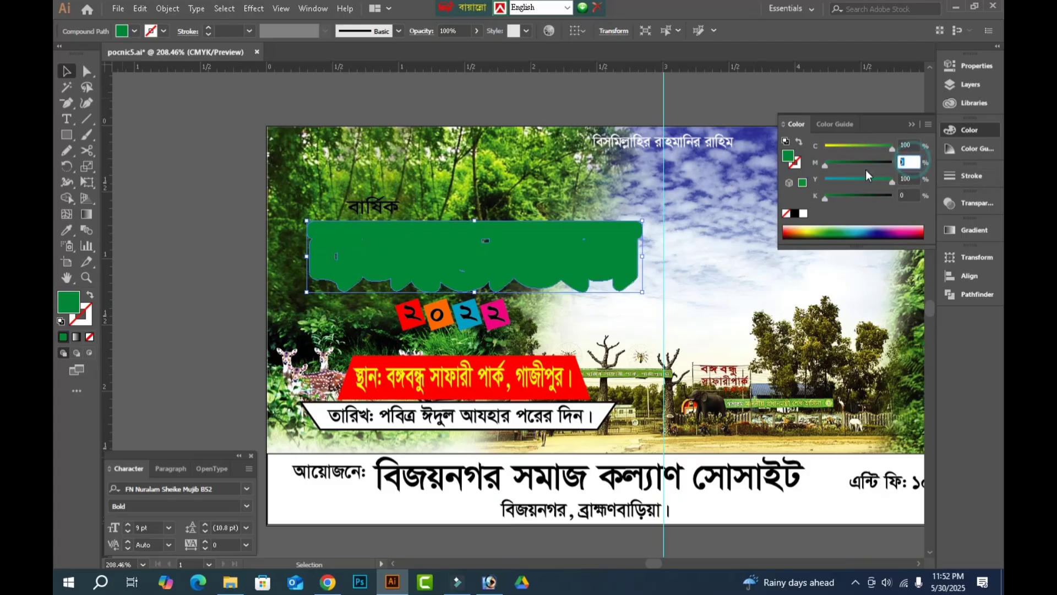
type("40")
key("Return")
key("Tab")
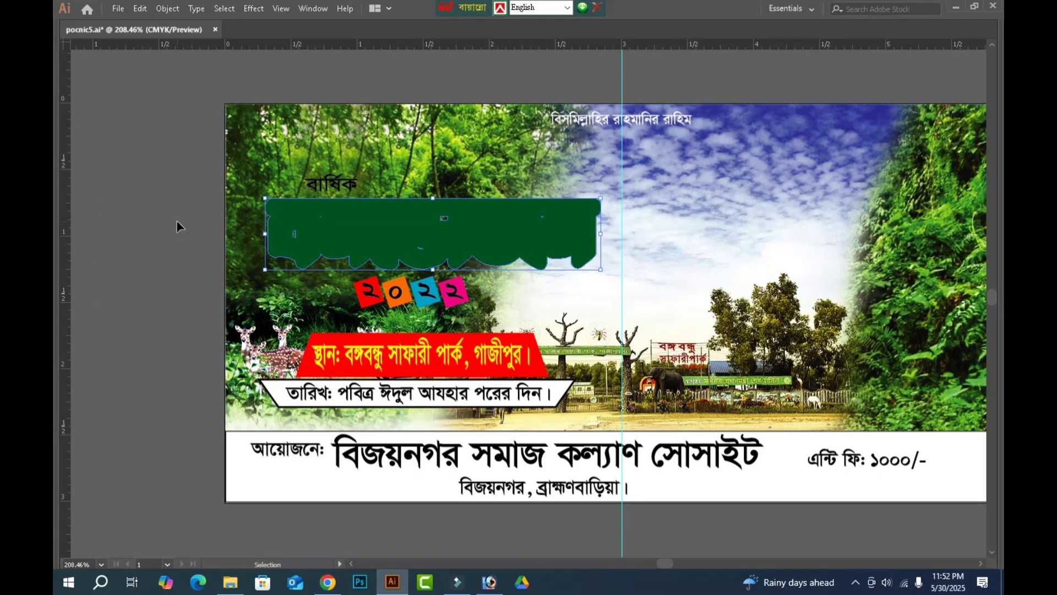
left_click(177, 222)
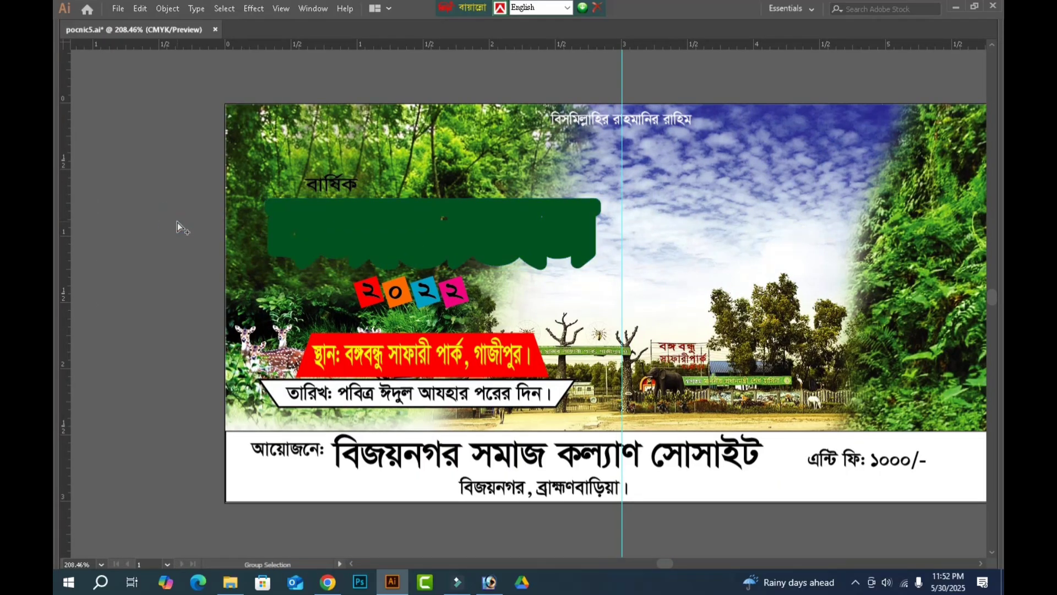
Show the hidden white বনভোজন title again and convert its text to outlines.
key("ctrl+alt+3")
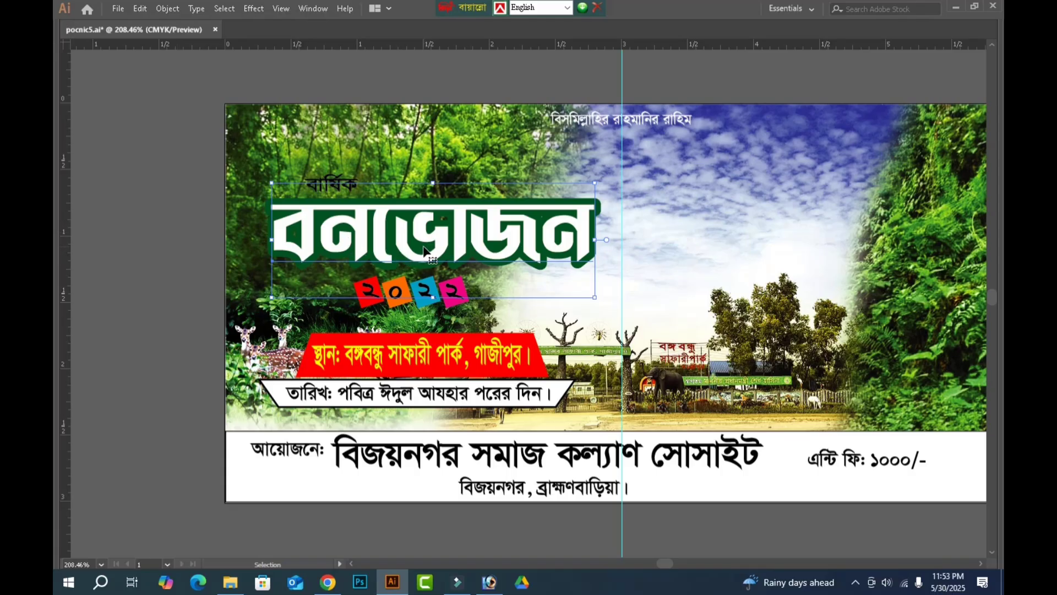
key("ctrl+shift+o")
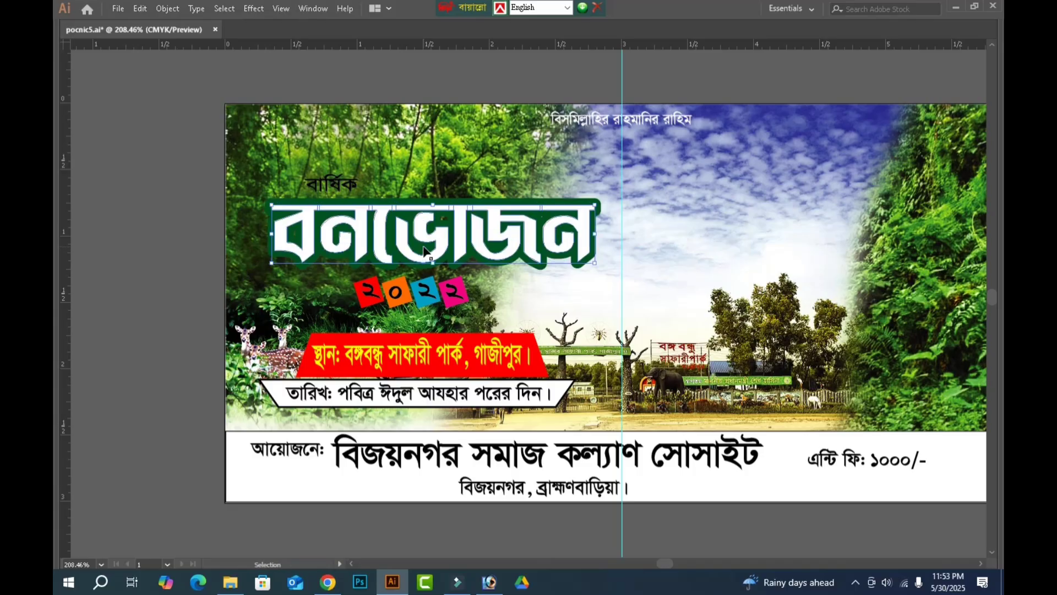
key("Tab")
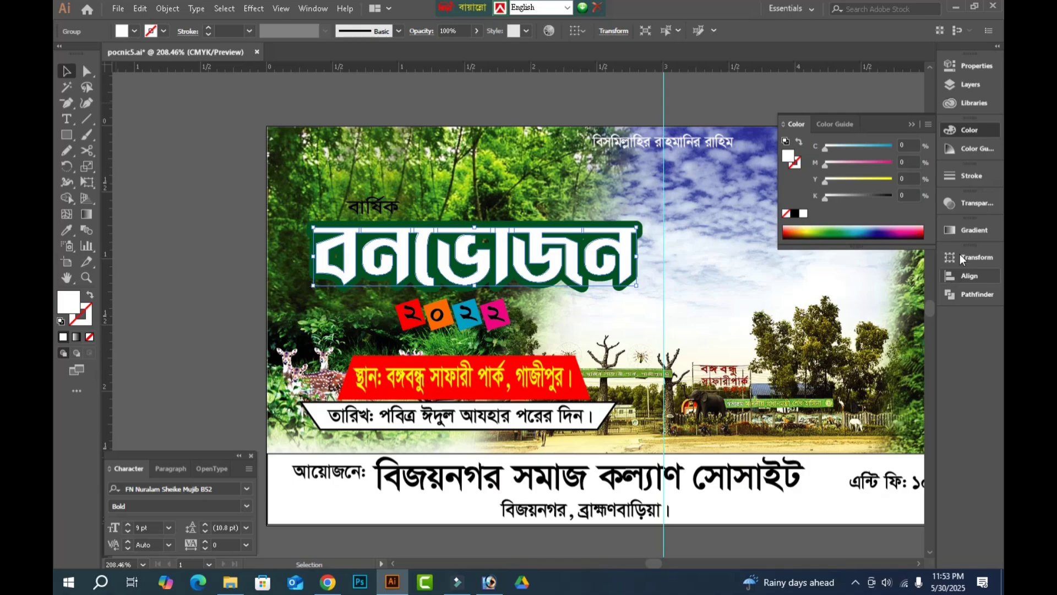
Unite the outlined white বনভোজন letters with Pathfinder.
left_click(167, 10)
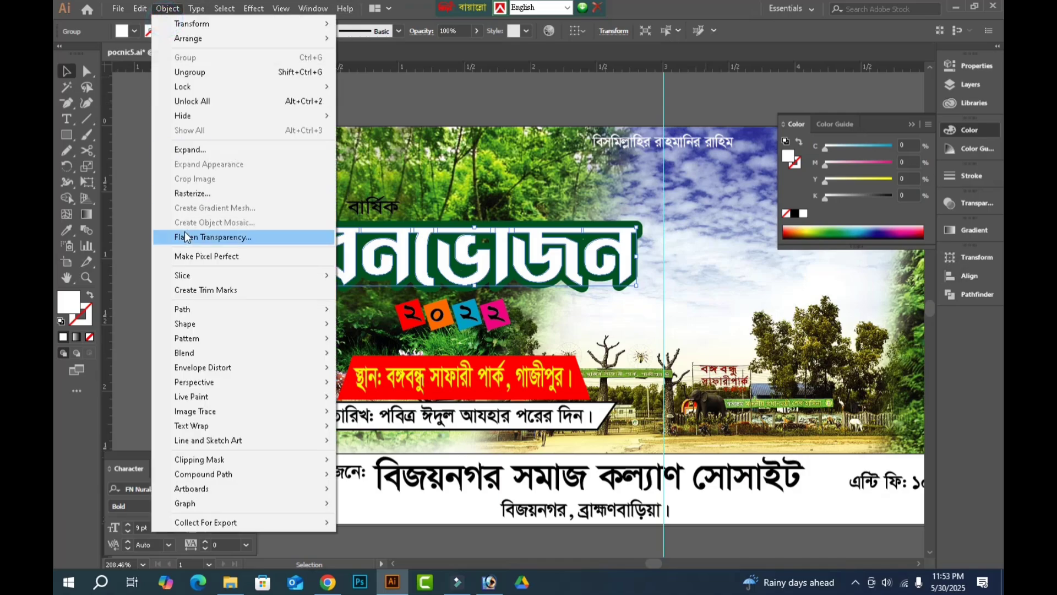
left_click(198, 152)
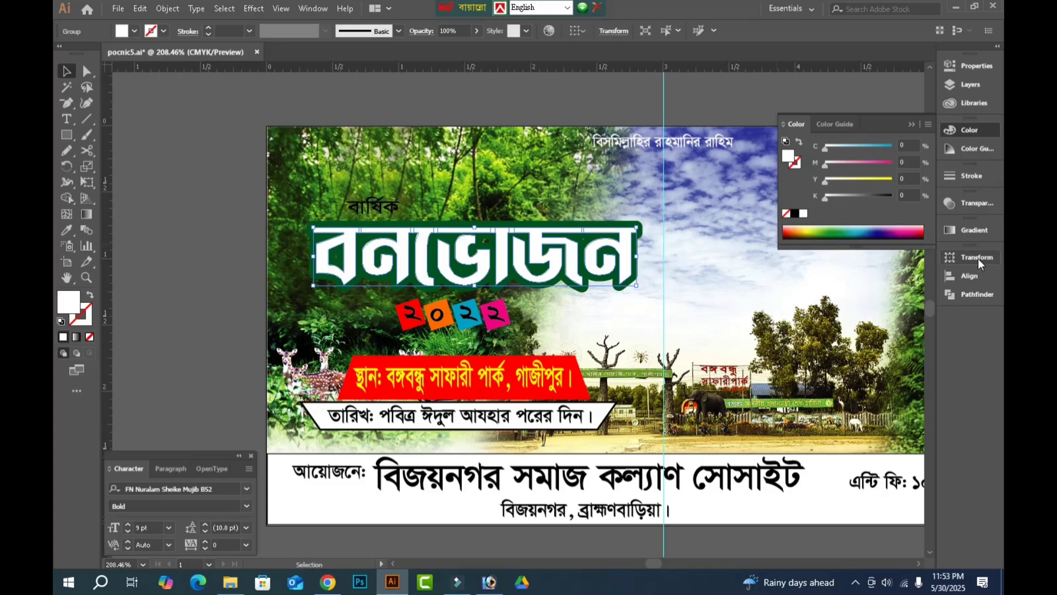
left_click(977, 291)
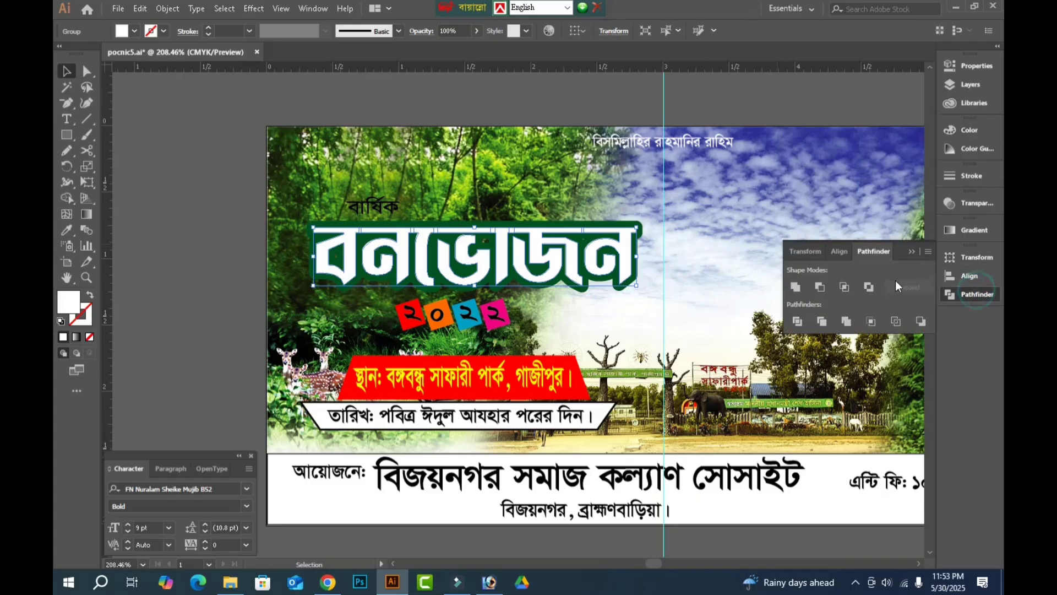
left_click(794, 287)
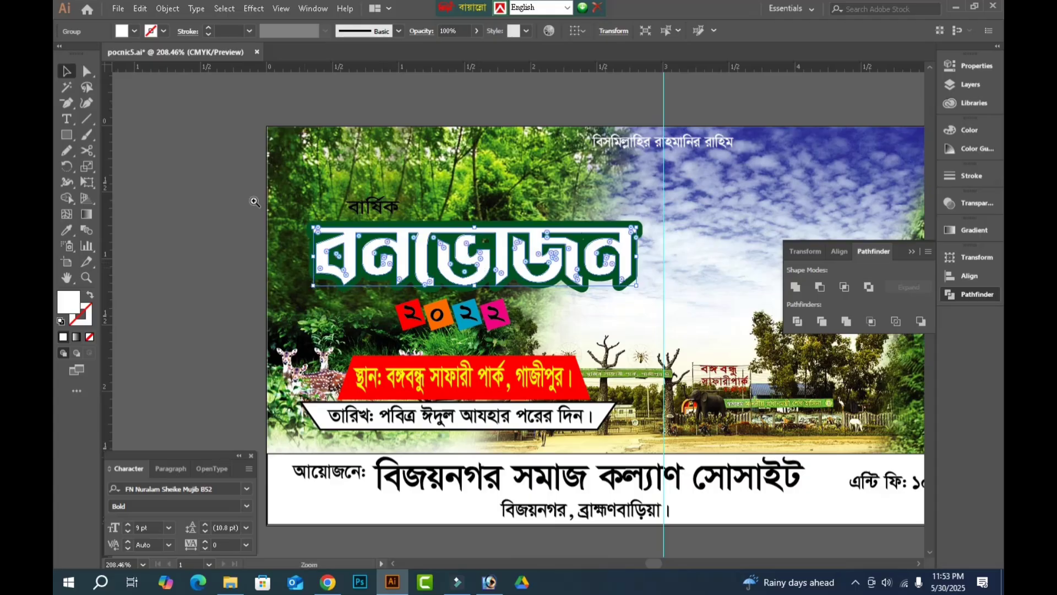
Apply a linear white-to-black gradient to the বনভোজন letters, running vertically from white at the base to black at the top.
left_click_drag(232, 200, 742, 321)
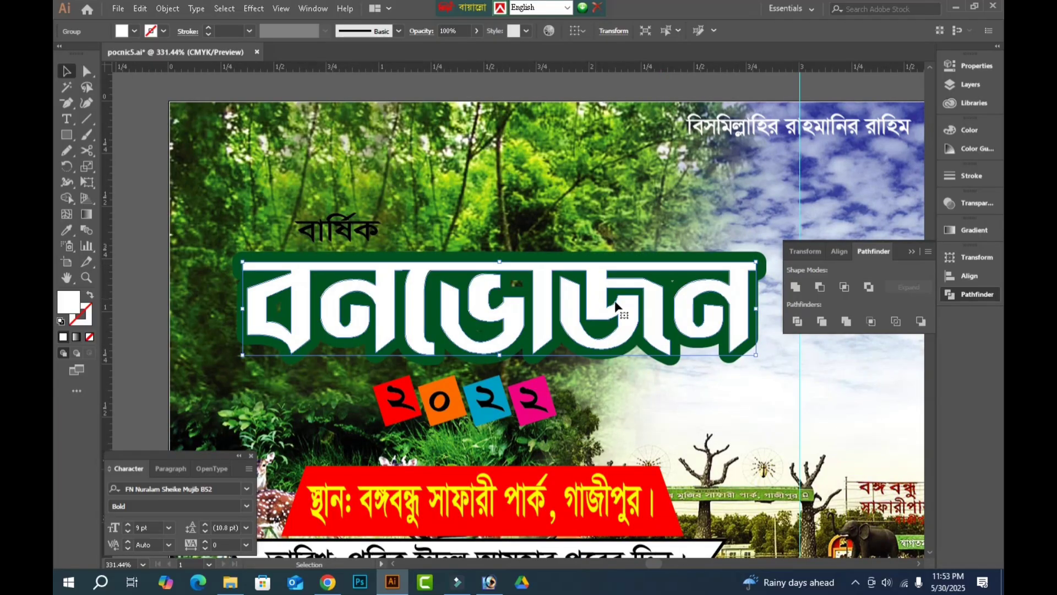
left_click(974, 228)
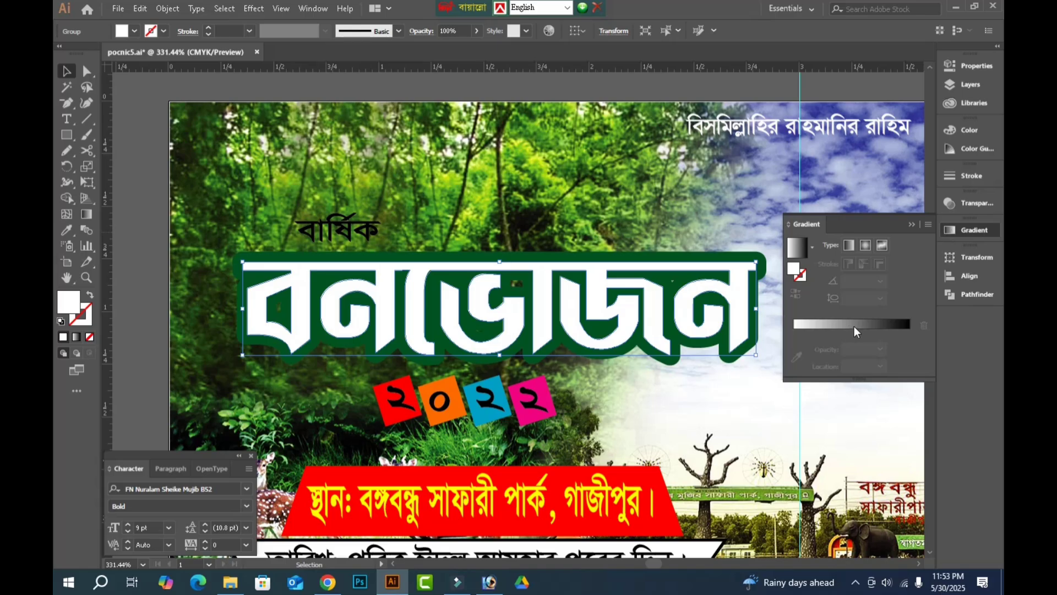
left_click(854, 326)
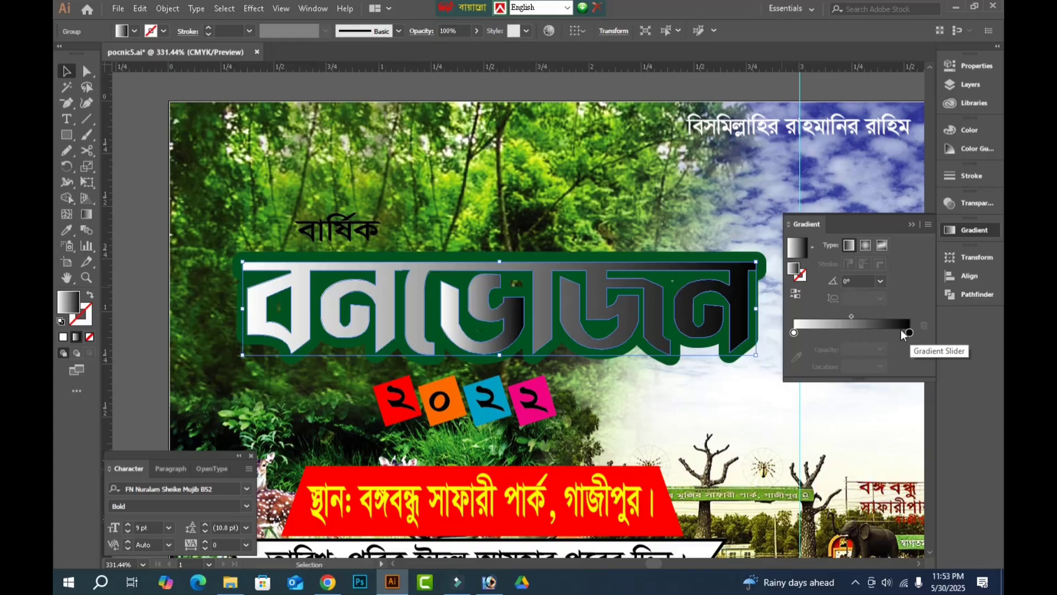
key("g")
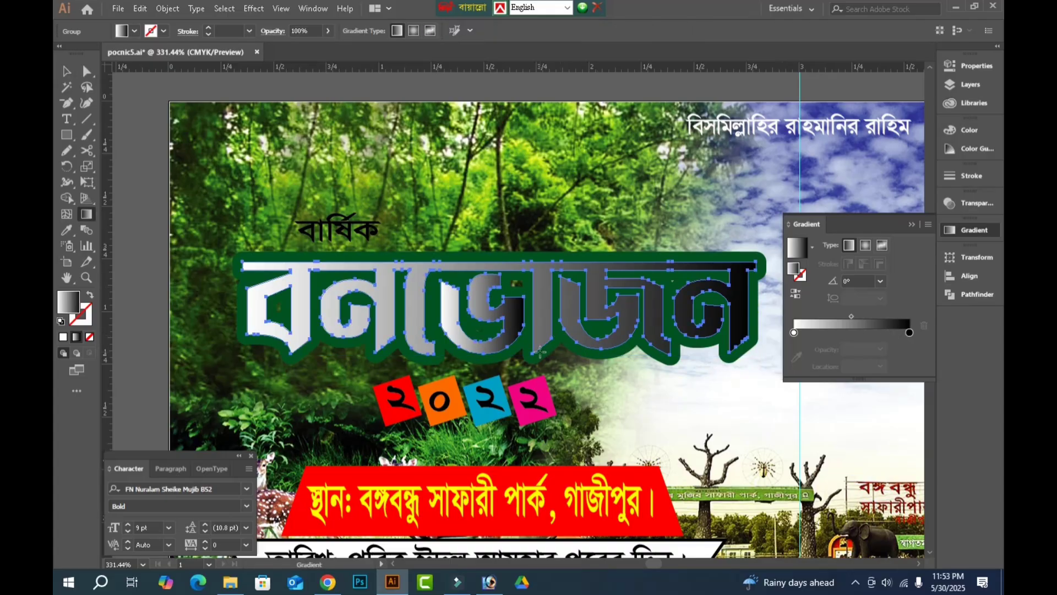
left_click_drag(540, 351, 540, 275)
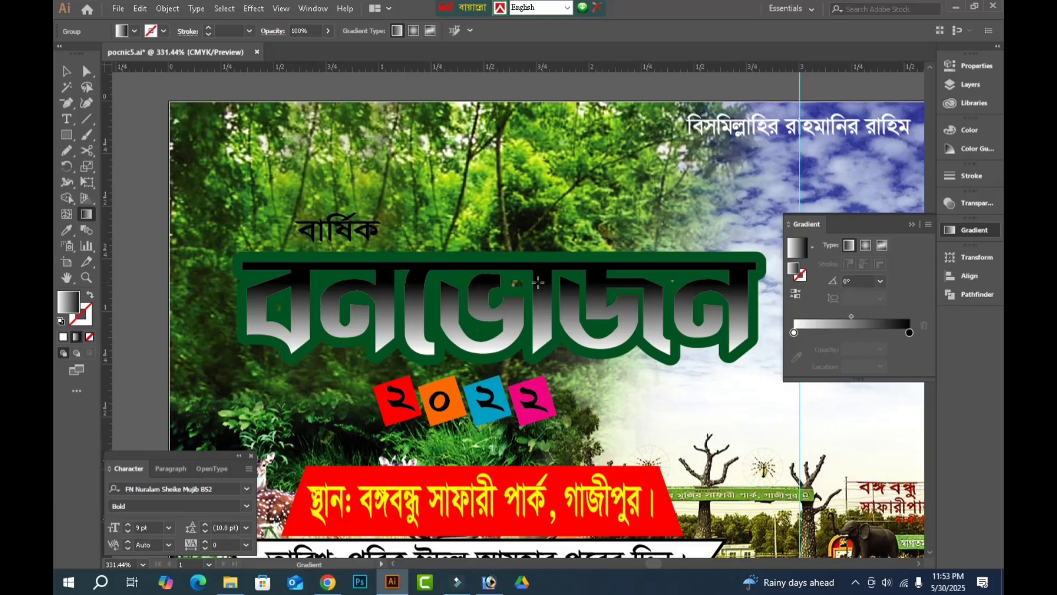
left_click_drag(537, 281, 538, 281)
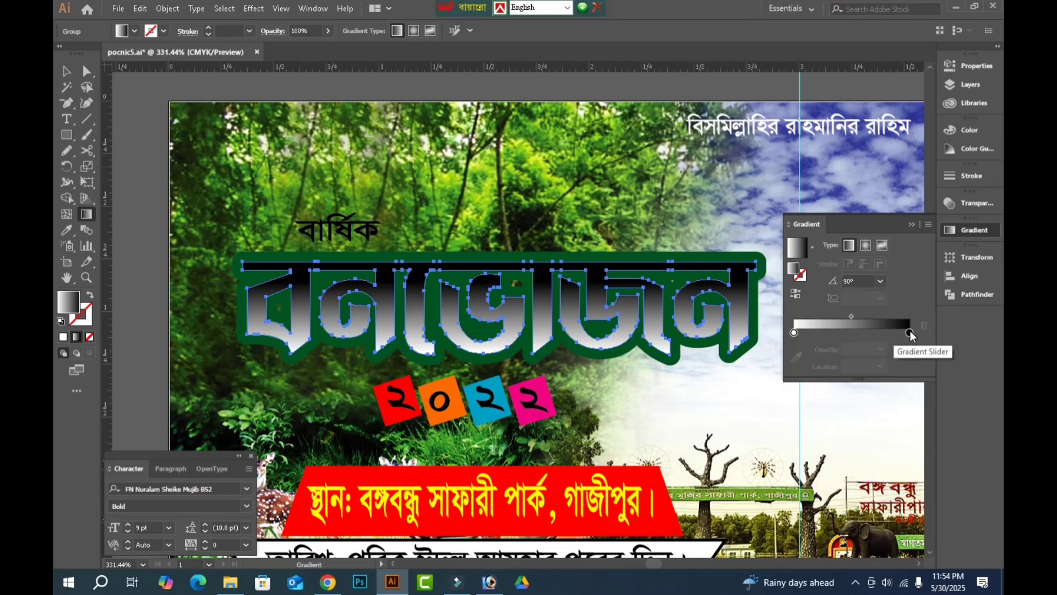
Switch the gradient's black stop to CMYK and make it golden yellow with magenta 22%, yellow 100% and black 0%.
double_click(910, 332)
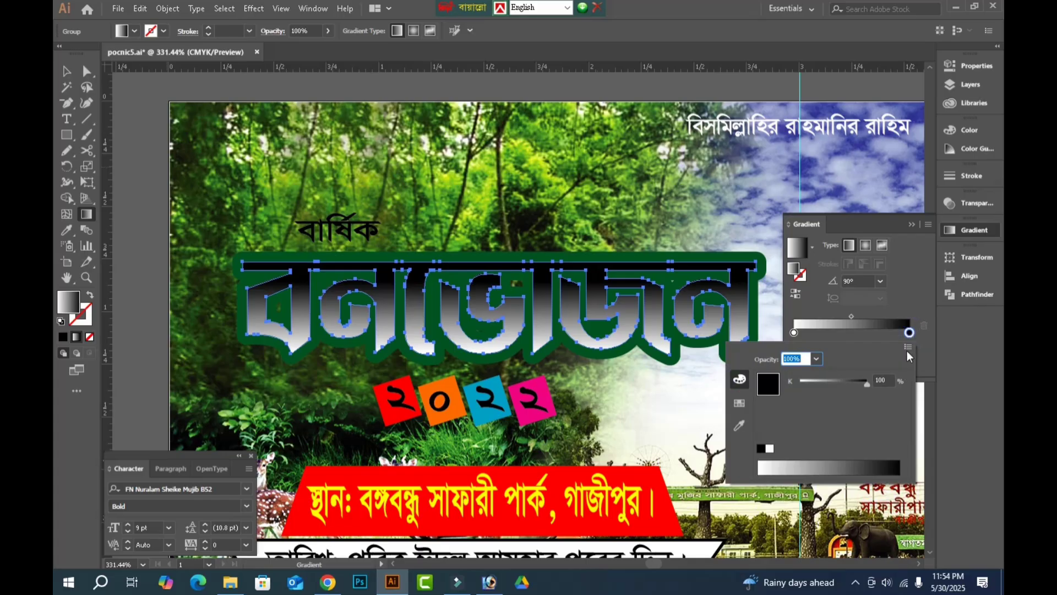
left_click(908, 351)
left_click(857, 393)
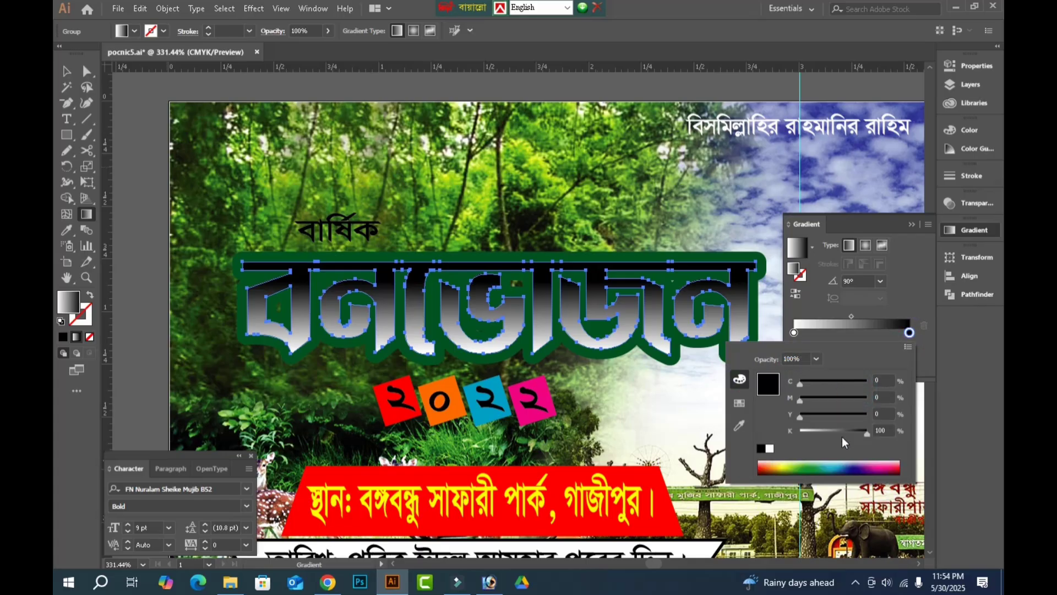
left_click_drag(867, 434, 904, 414)
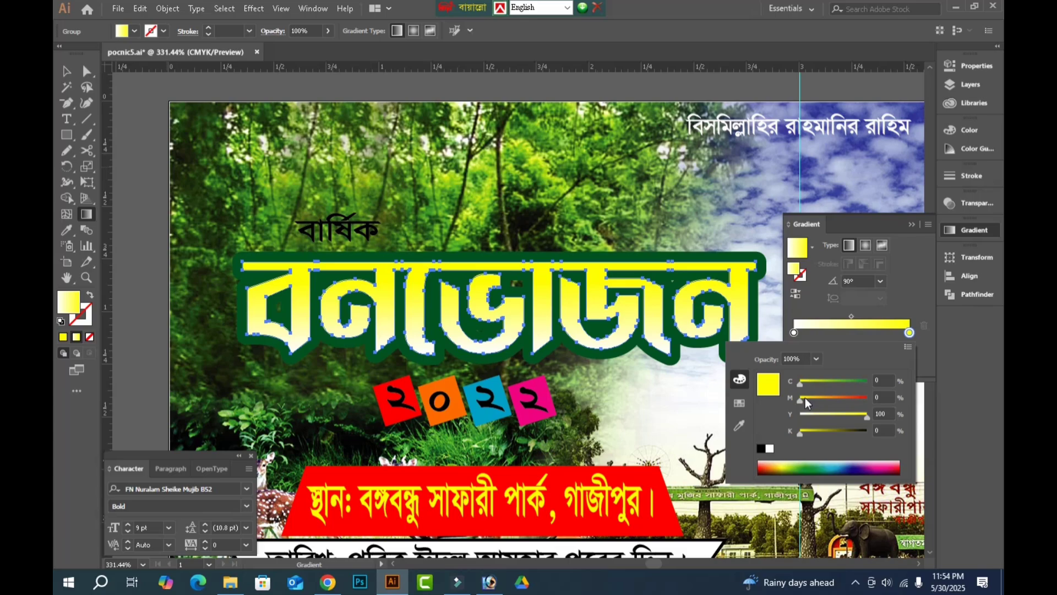
left_click_drag(805, 398, 815, 399)
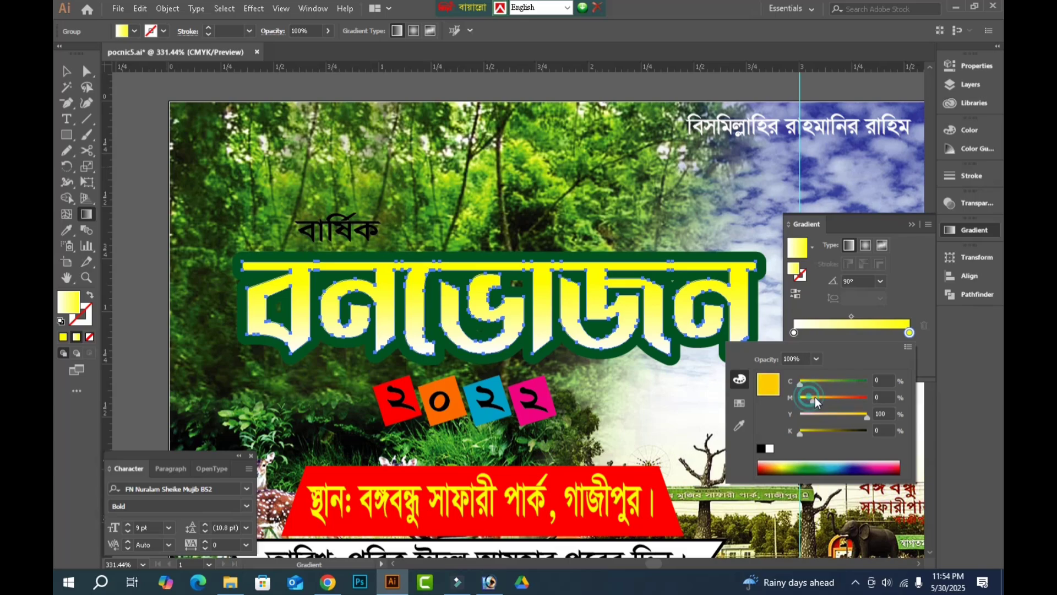
Switch the gradient's white stop to CMYK and make it red with magenta 100% and yellow 100%.
left_click(794, 333)
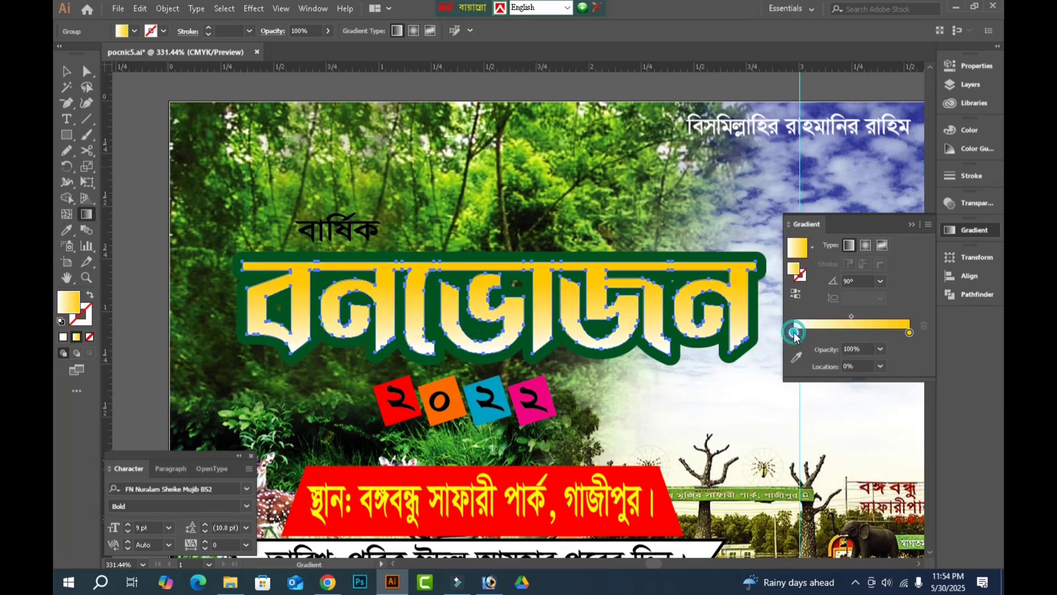
double_click(794, 333)
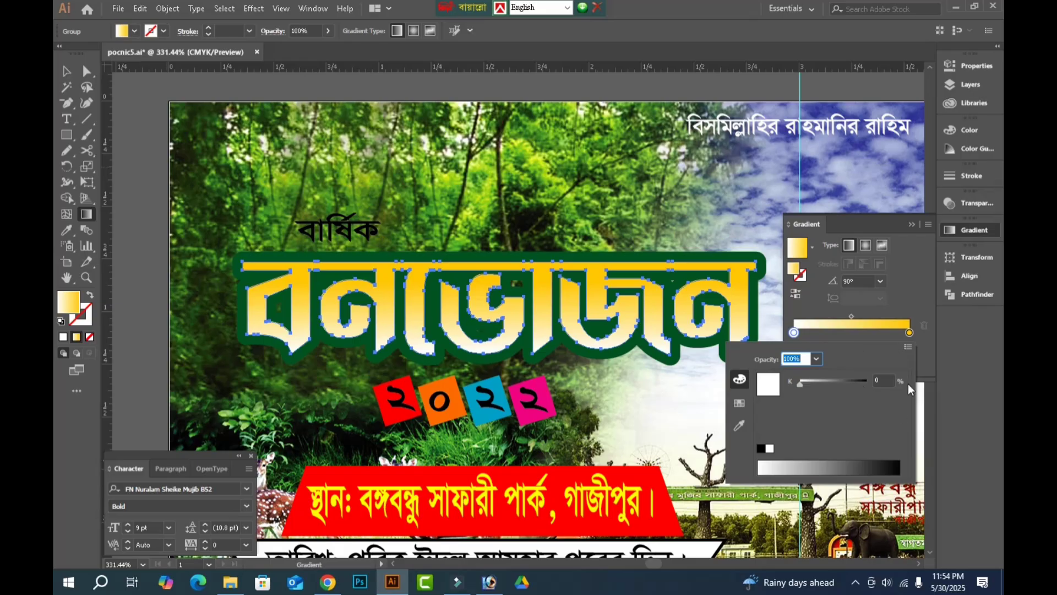
left_click(908, 347)
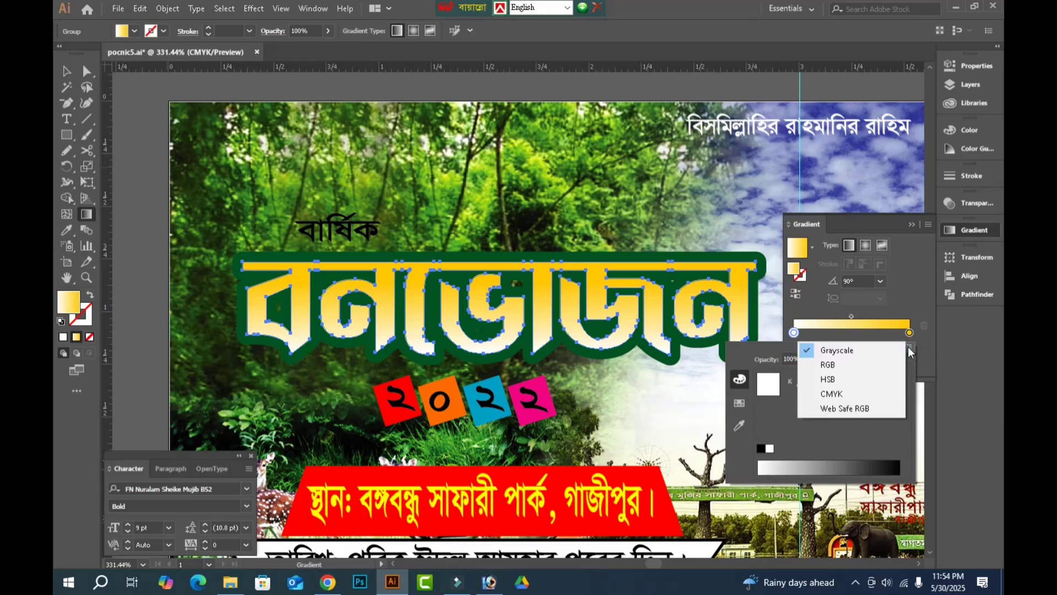
left_click(837, 393)
left_click_drag(817, 397, 894, 415)
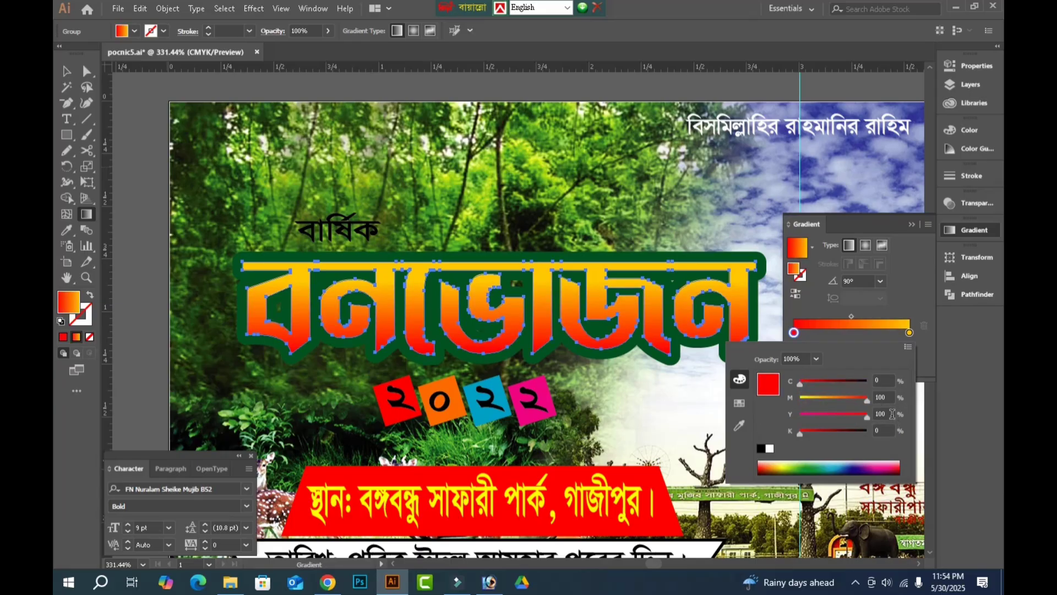
Undo the stray change to the title's gradient direction and return to the Selection tool.
left_click(69, 70)
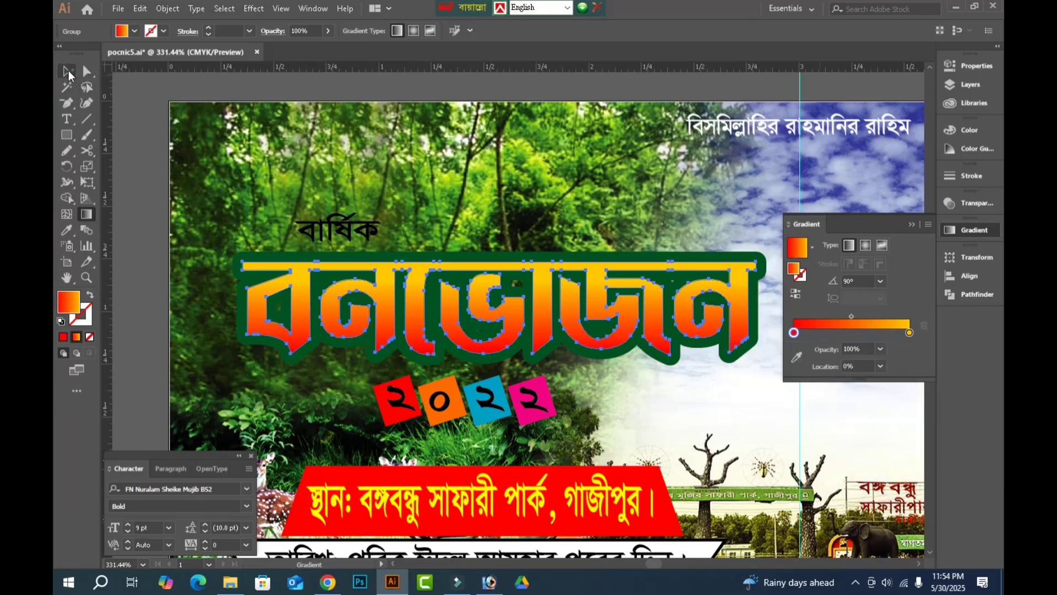
left_click(134, 185)
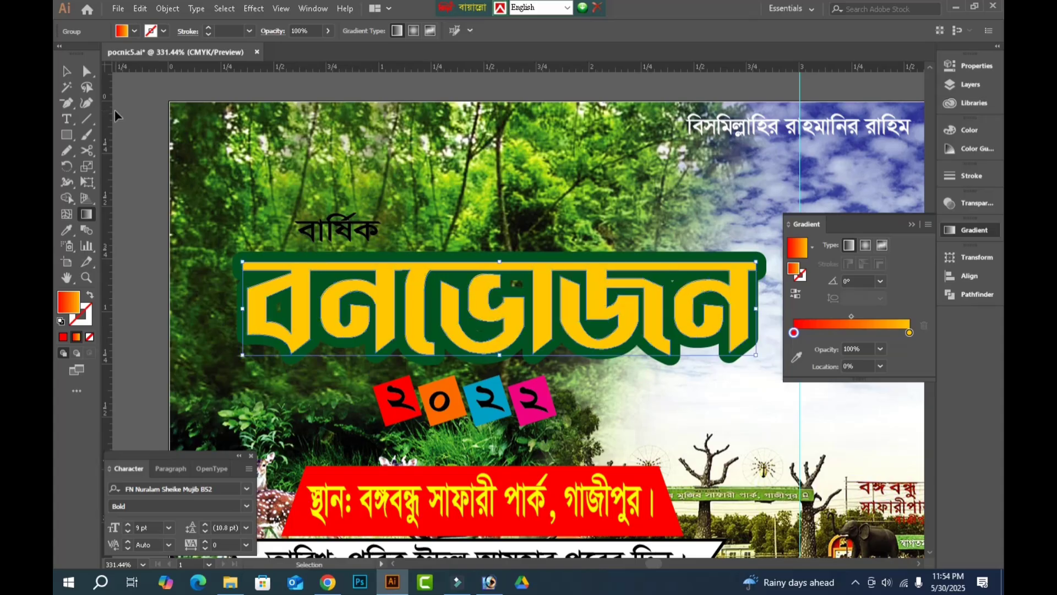
key("ctrl+z")
left_click(63, 72)
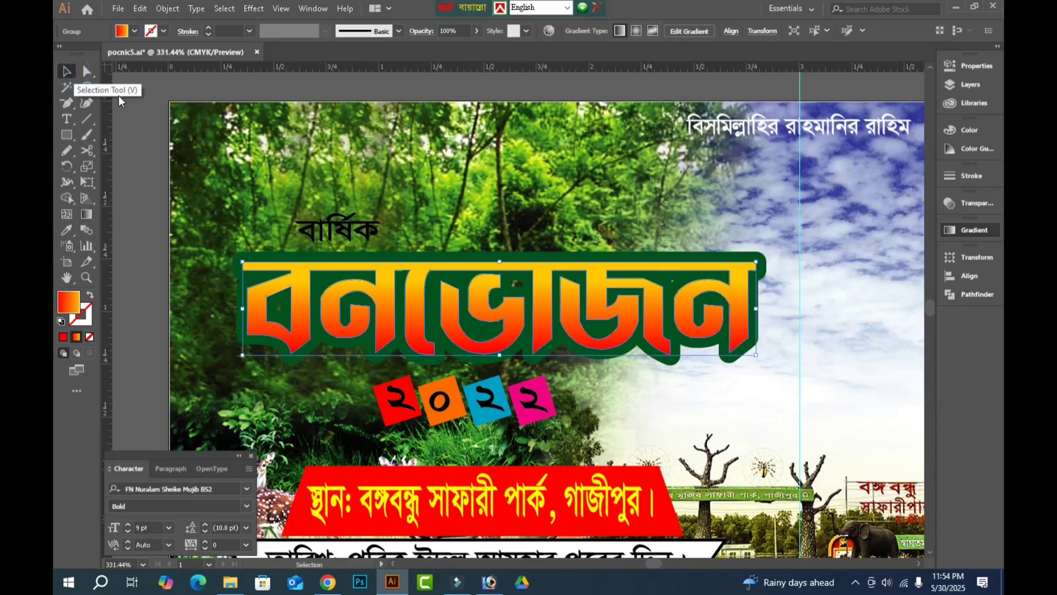
Add a 2 pt black stroke to the বনভোজন gradient letters and send them one level backward.
key("Tab")
key("a")
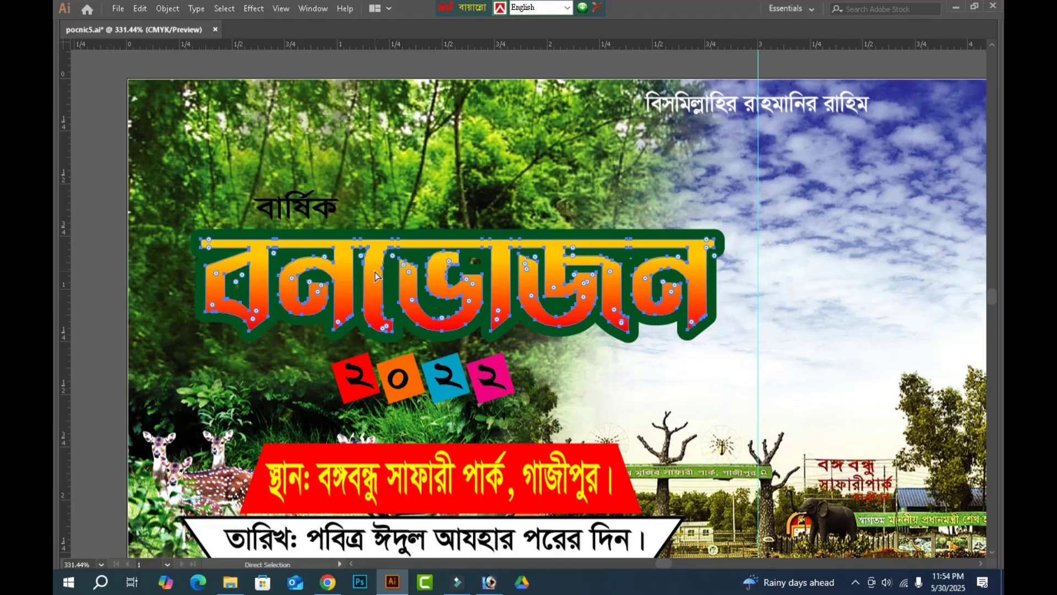
key("v")
key("Tab")
left_click(229, 32)
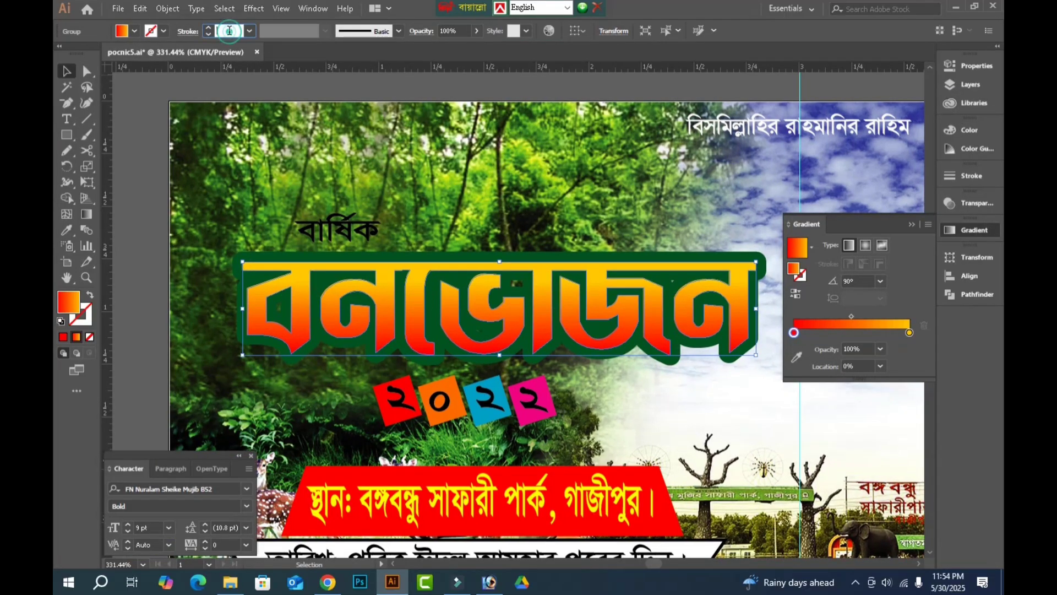
key("Return")
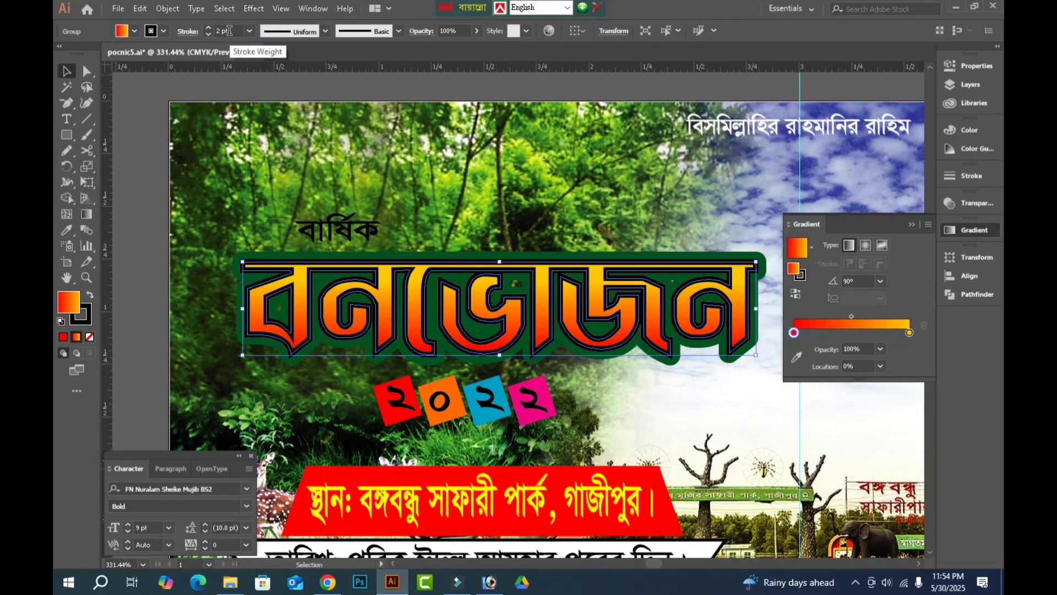
key("ctrl+[")
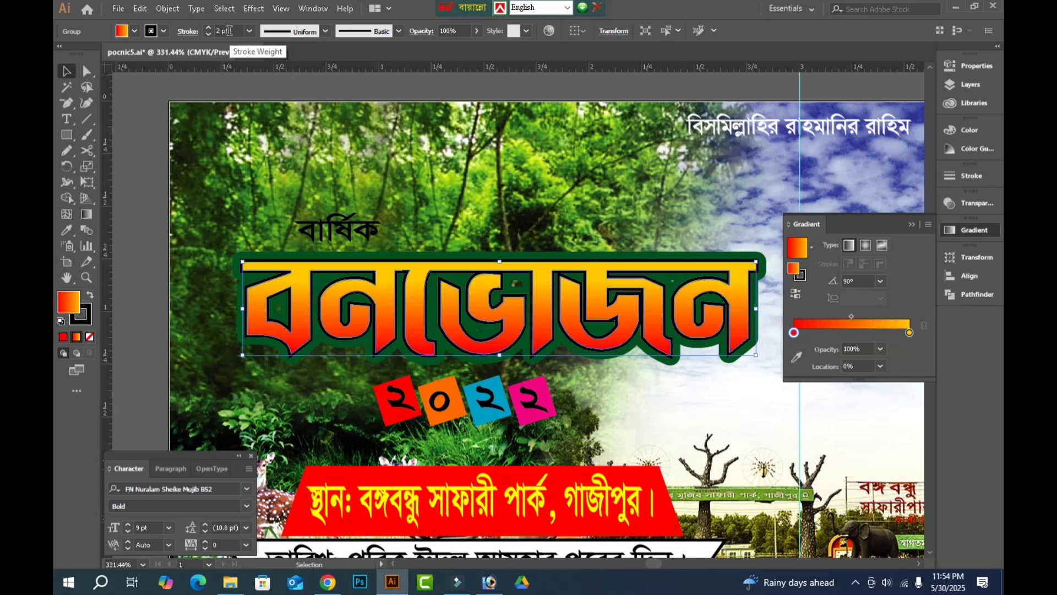
Give the বনভোজন letters' stroke round joins and colour it white.
left_click(188, 33)
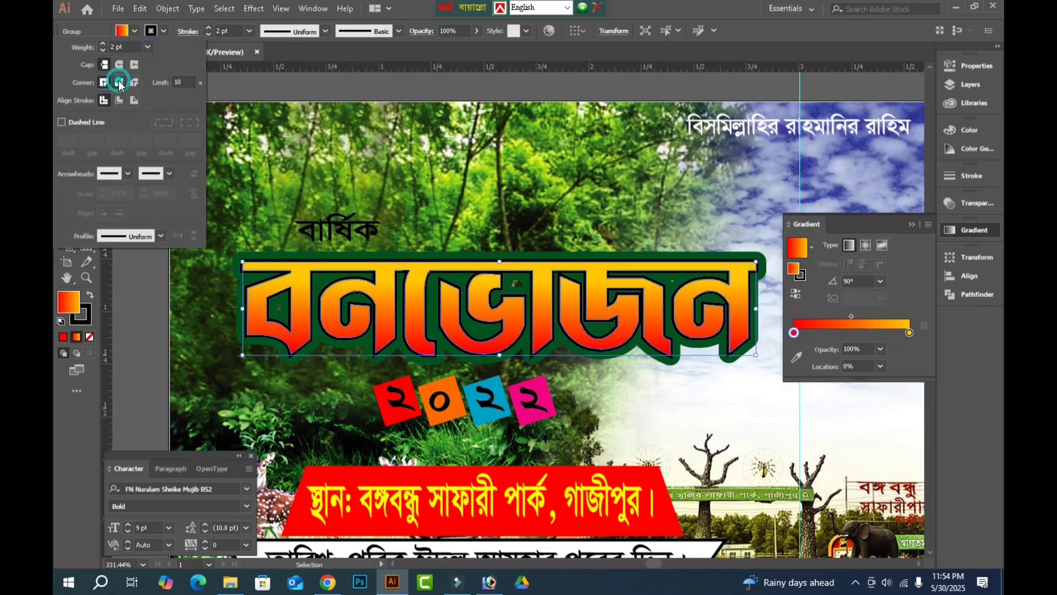
left_click(119, 83)
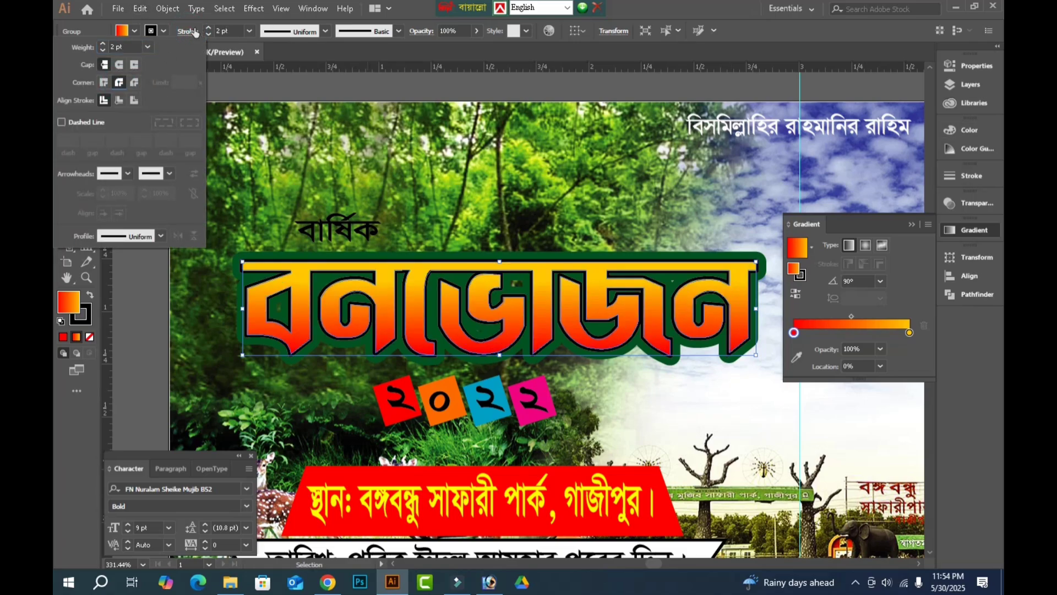
left_click(162, 32)
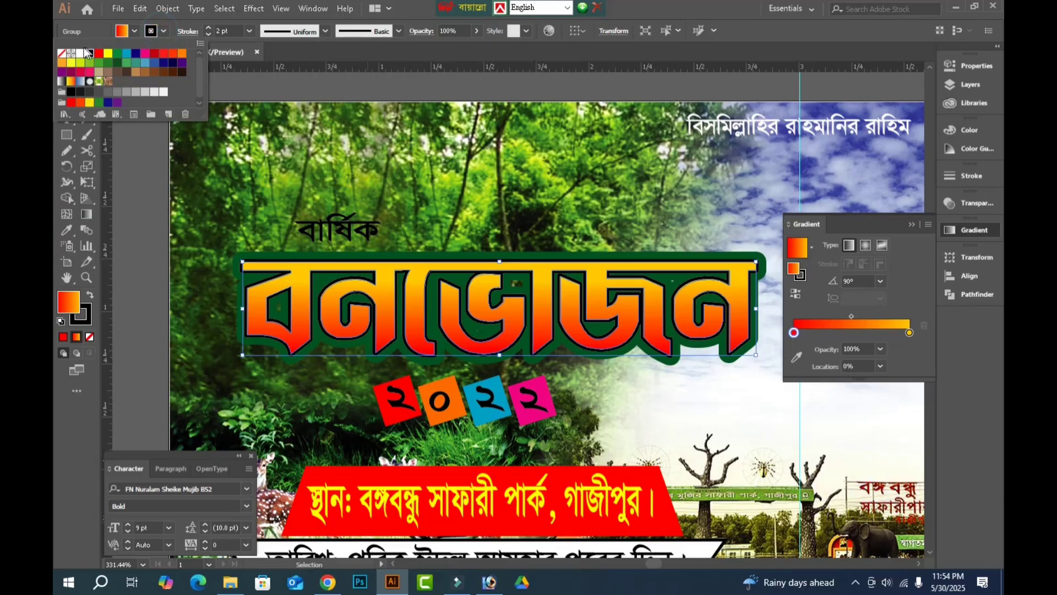
left_click(81, 53)
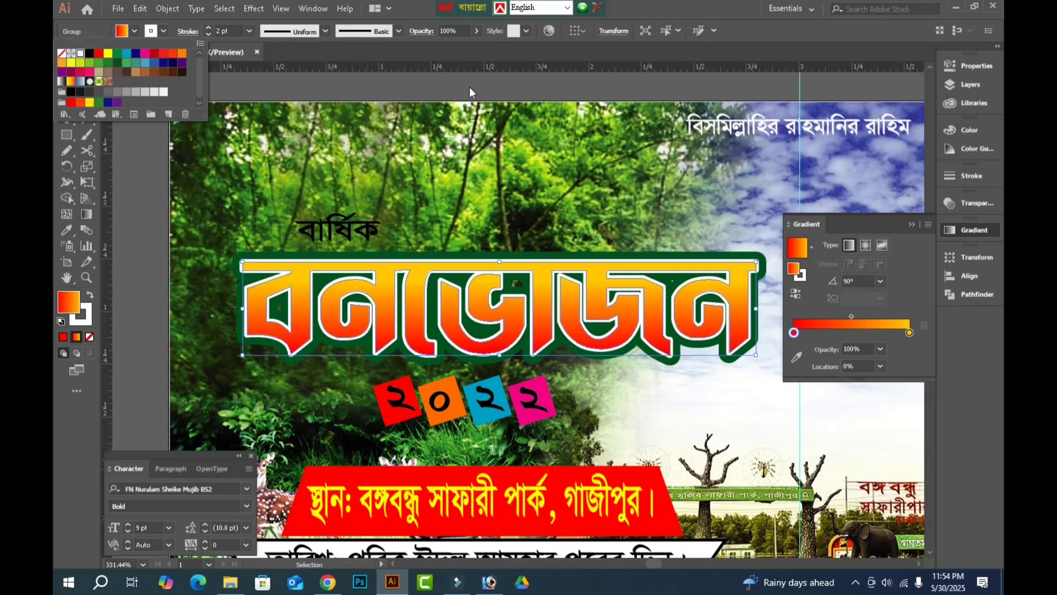
left_click(395, 82)
Nudge the word বার্ষিক left, closer to the start of the বনভোজন title.
key("Tab")
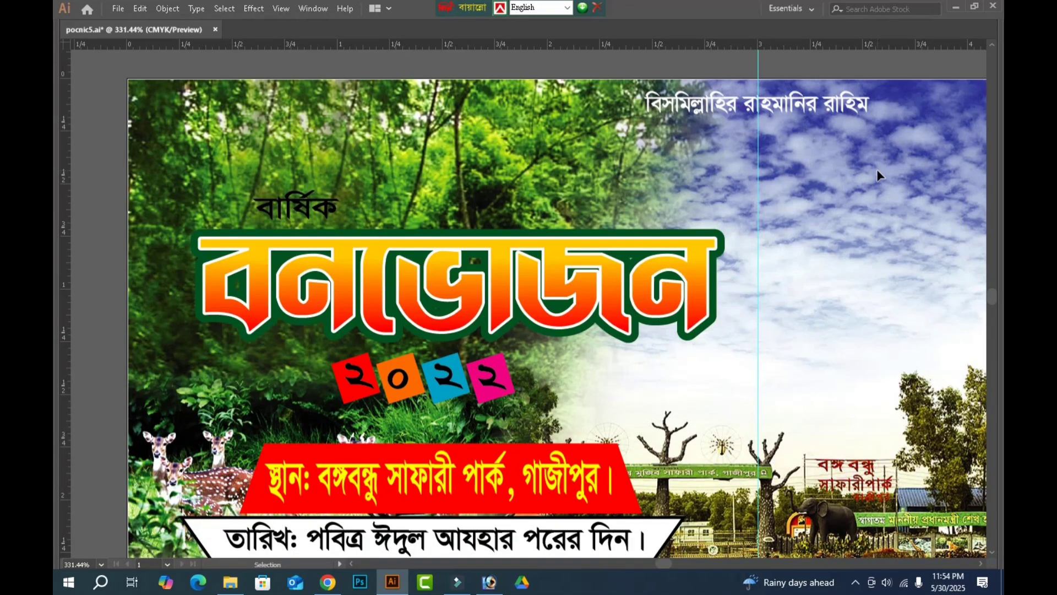
left_click(291, 210)
key("Left")
key("Left")
key("Left")
key("Left")
key("Left")
key("Left")
key("Left")
key("Left")
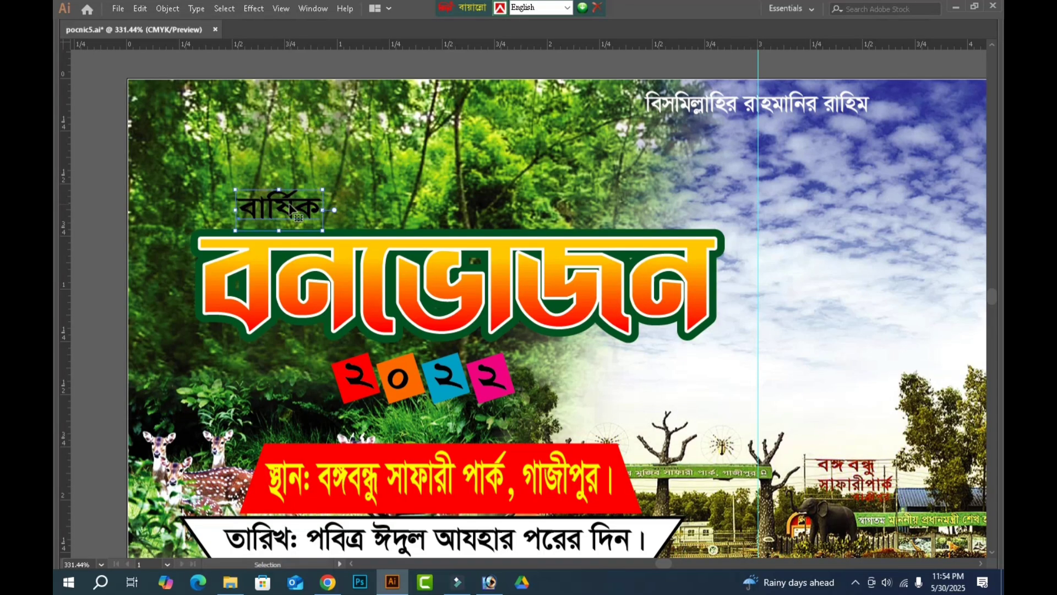
key("Left")
key("Left")
key("Left")
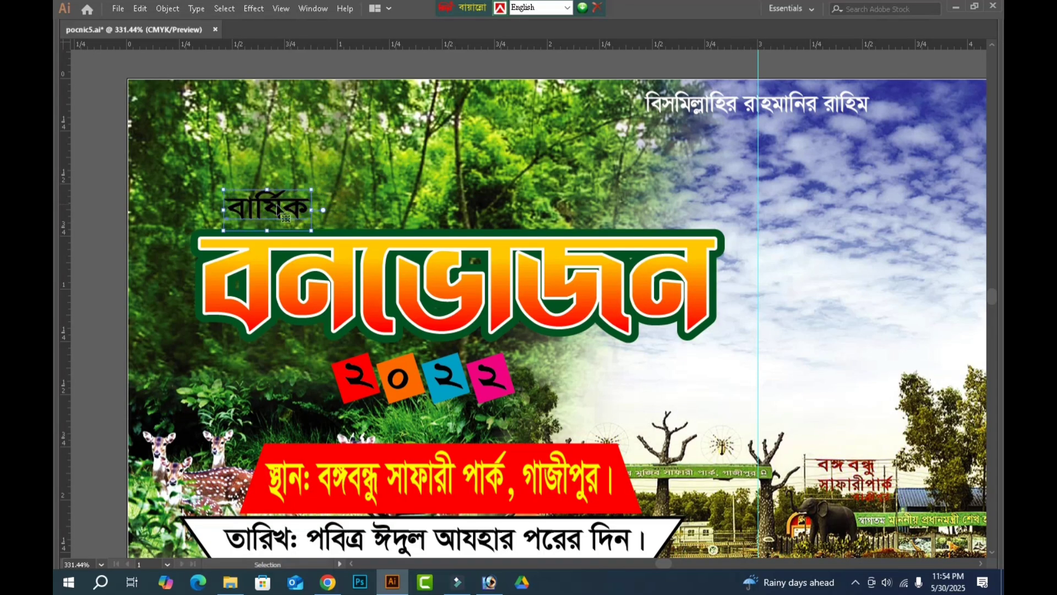
left_click(96, 270)
Draw a wide black rectangle around বার্ষিক just above the title and arrange it behind the text and the green title backing.
key("p")
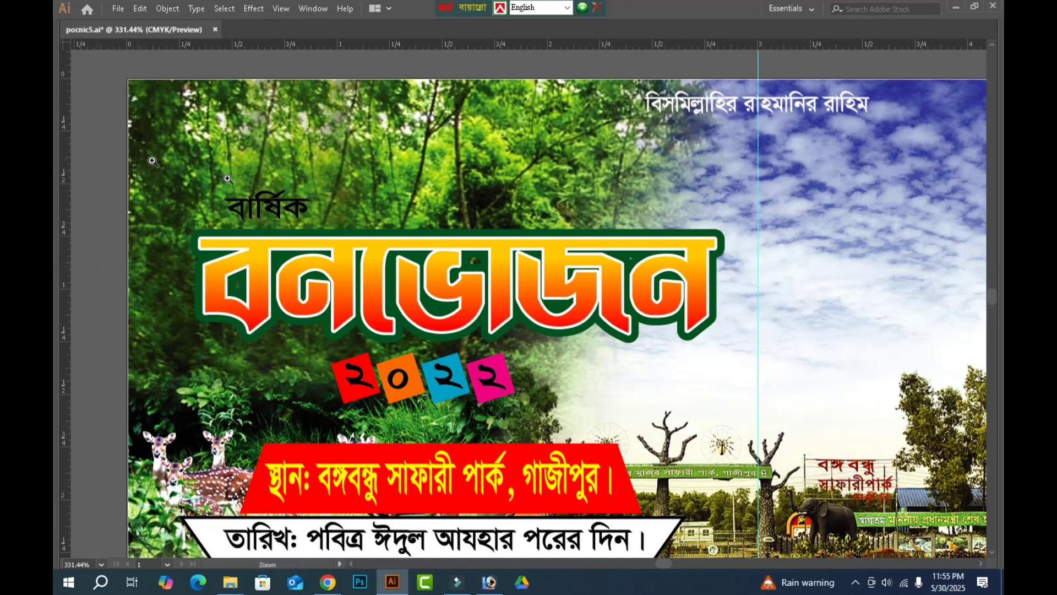
left_click_drag(142, 159, 444, 233)
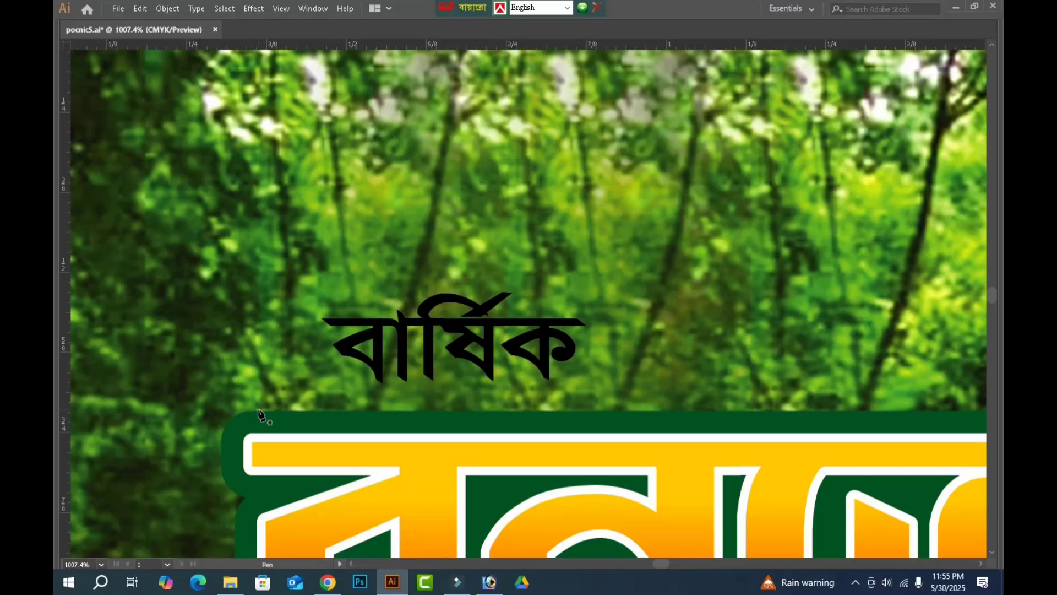
key("m")
left_click_drag(255, 417, 812, 268)
mouse_move(55, 106)
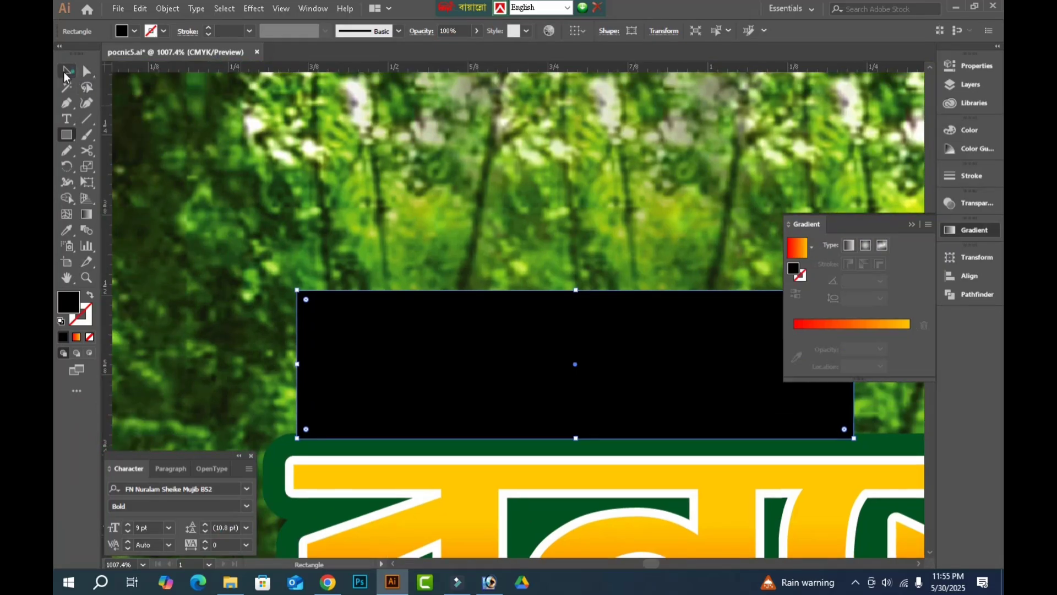
left_click(66, 72)
key("ctrl+shift+[")
key("ctrl+]")
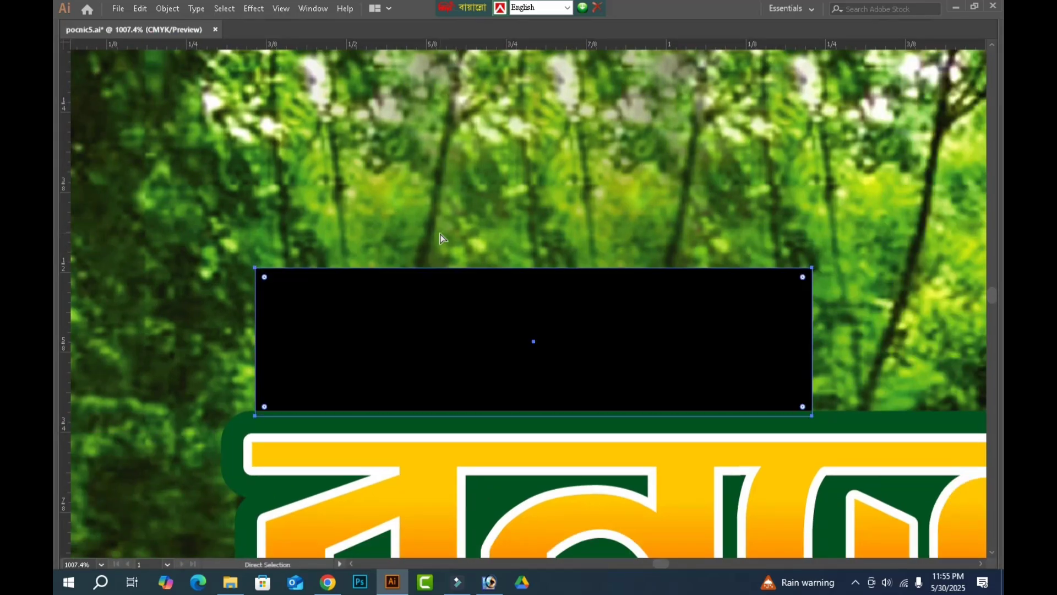
Fill the word বার্ষিক with white.
left_click(437, 331, "shift")
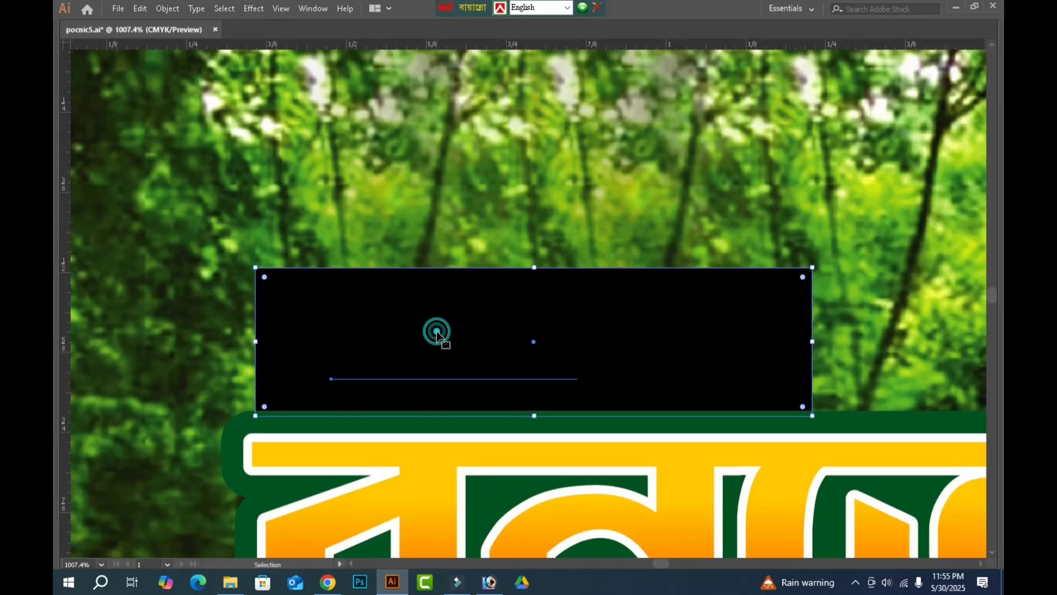
key("Tab")
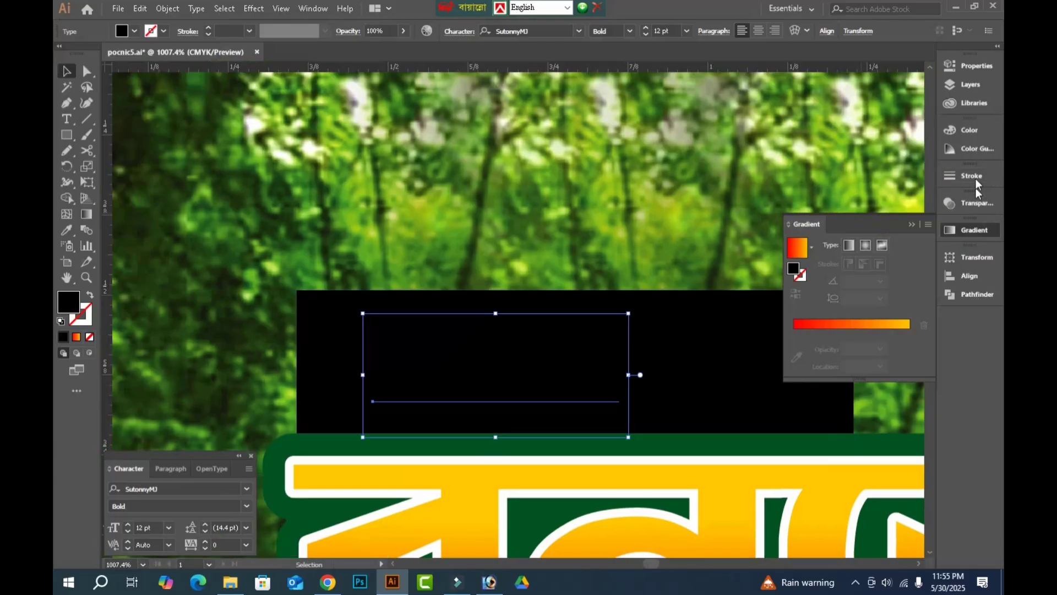
left_click(973, 130)
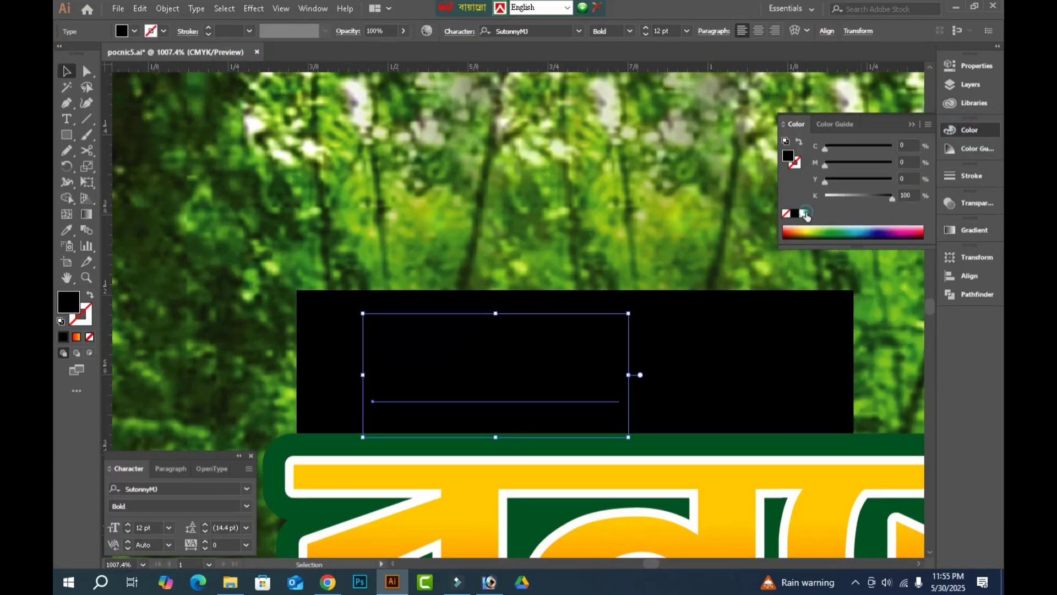
left_click(805, 214)
Round the black rectangle's upper-right corner to about 0.23 in and its upper-left corner to about 0.04 in.
key("a")
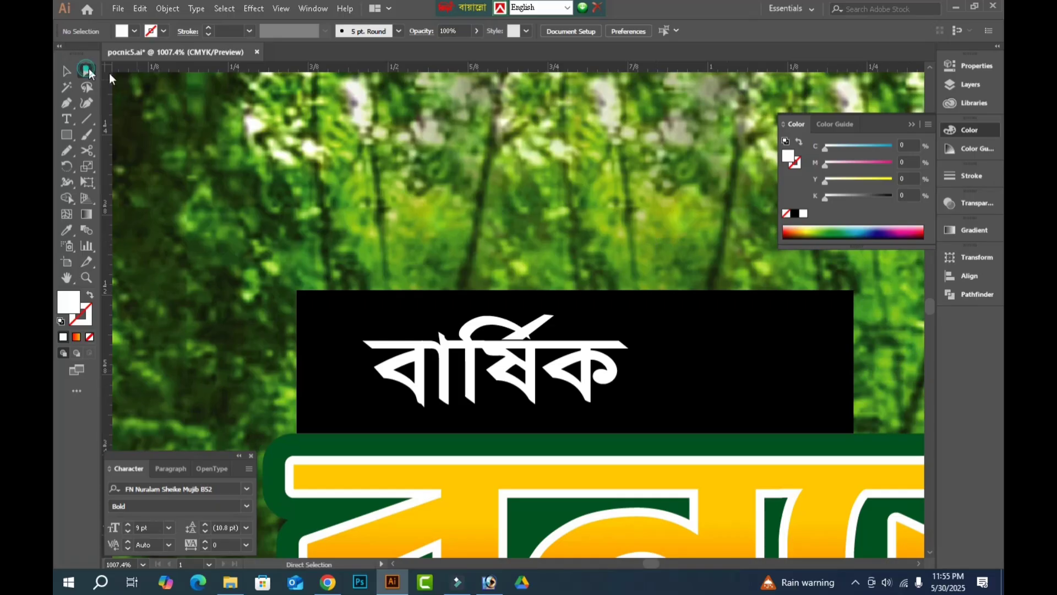
left_click(855, 292)
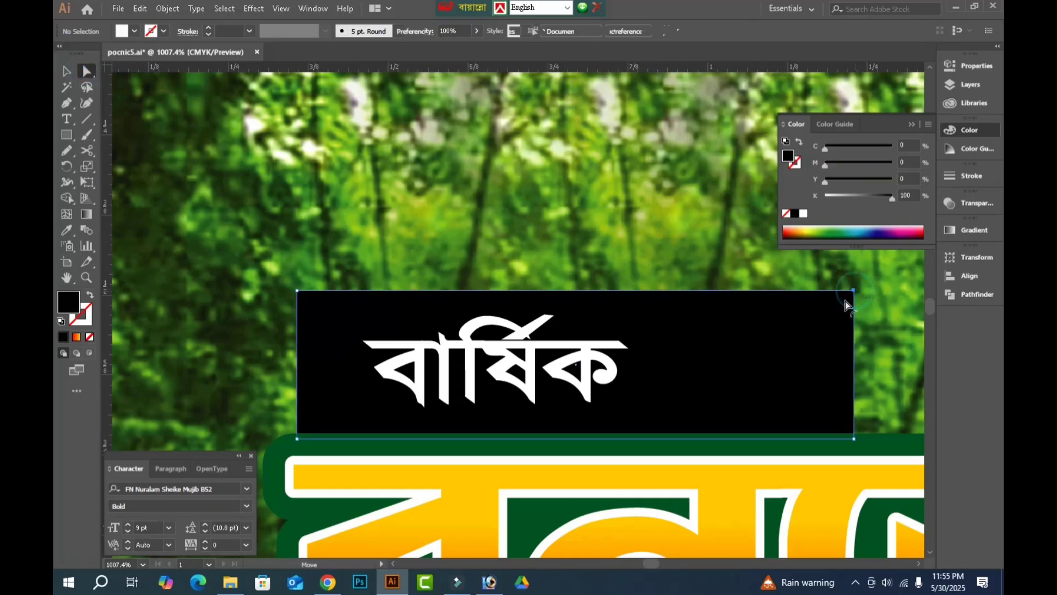
left_click_drag(770, 320, 301, 416)
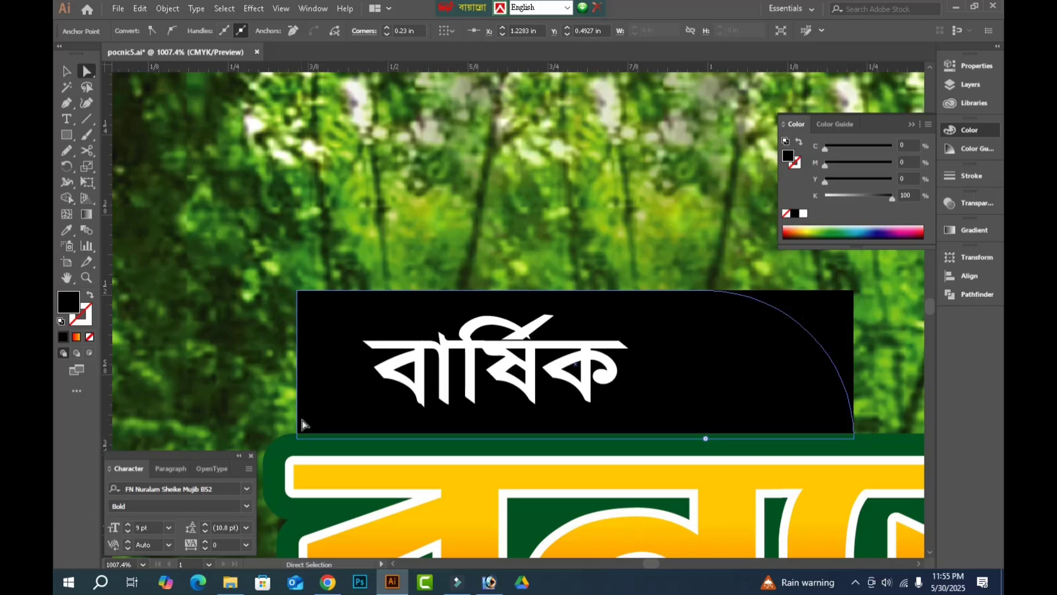
left_click(607, 237)
left_click(298, 292)
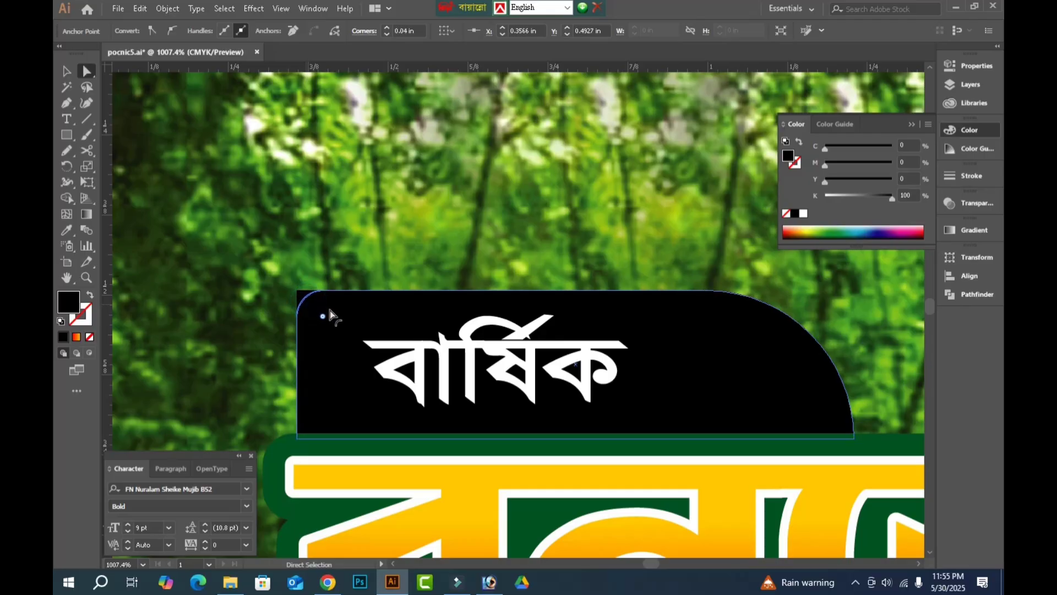
left_click(504, 230)
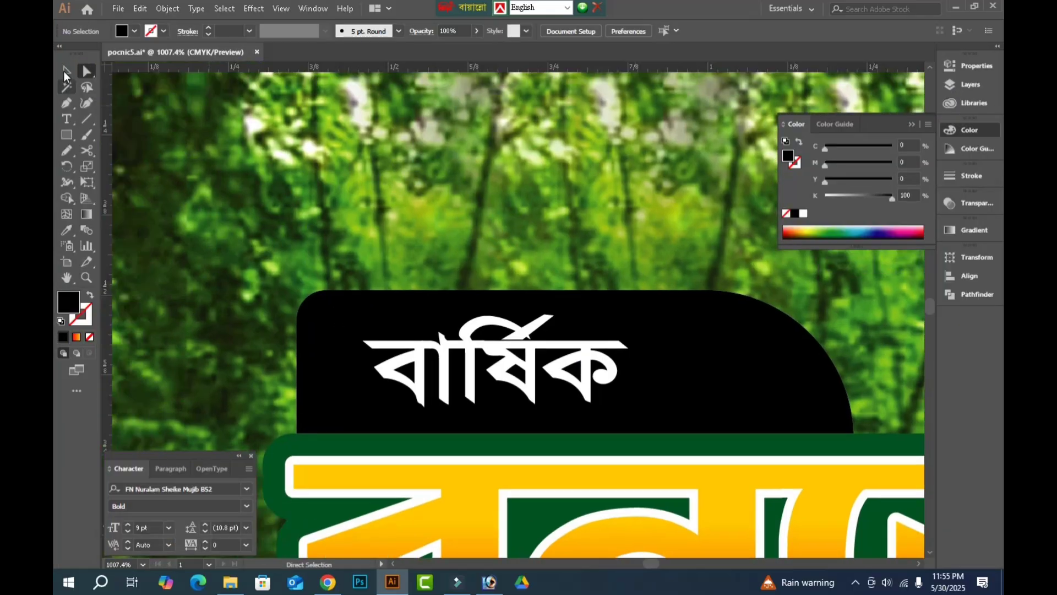
Shrink the rounded shape closer around বার্ষিক and fill it with the dark green sampled from the title backing.
left_click(67, 71)
left_click(774, 361)
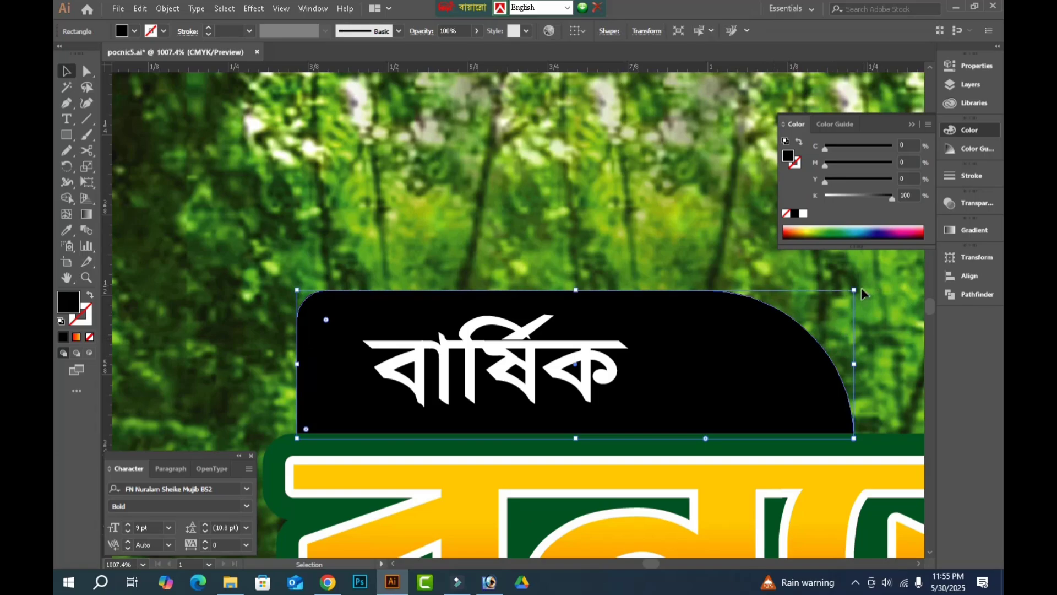
left_click_drag(854, 291, 757, 310)
key("i")
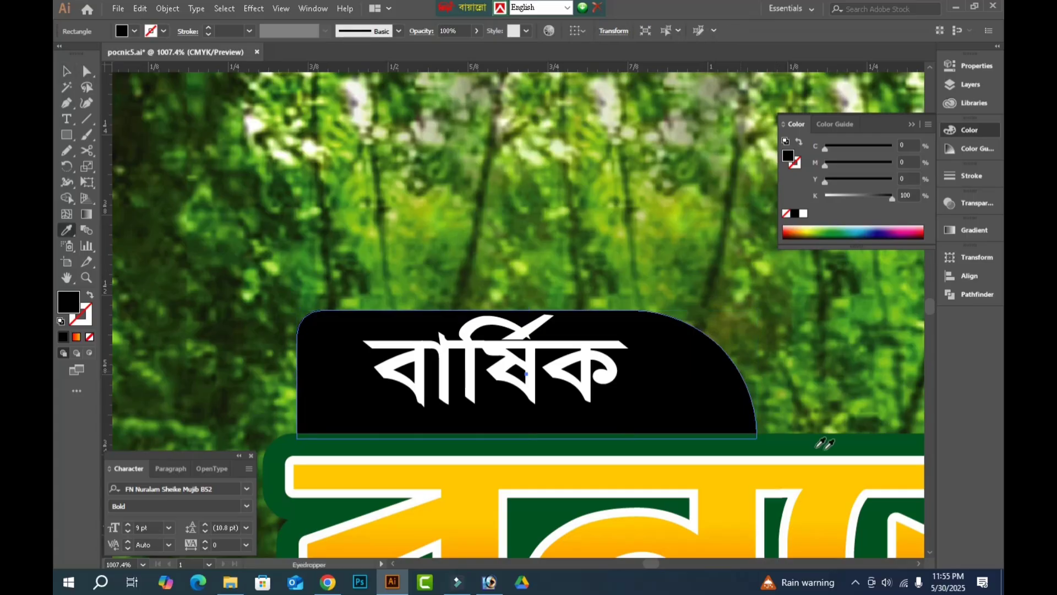
left_click(847, 438)
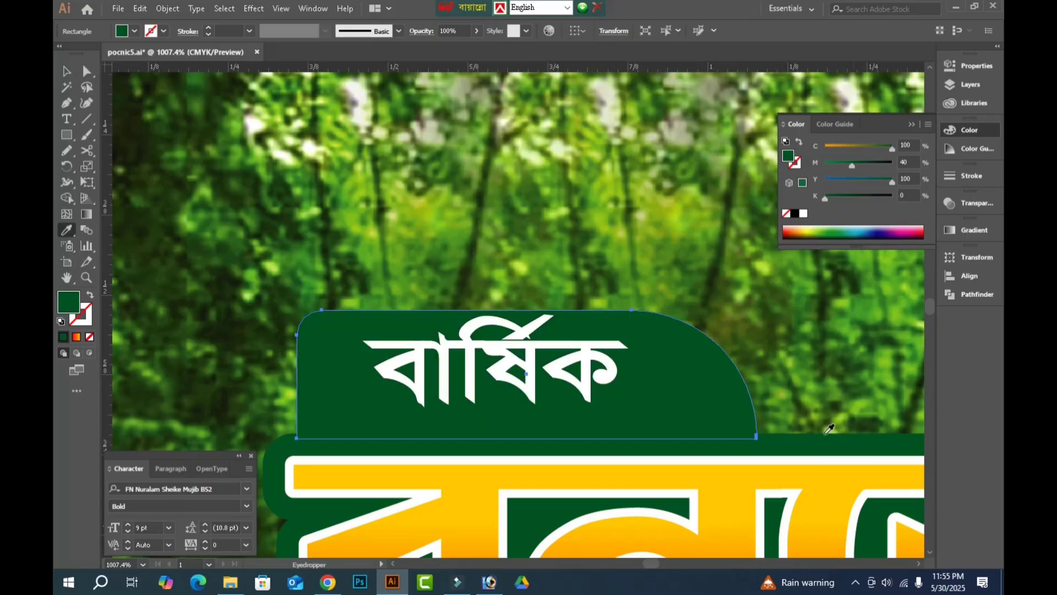
left_click(66, 71)
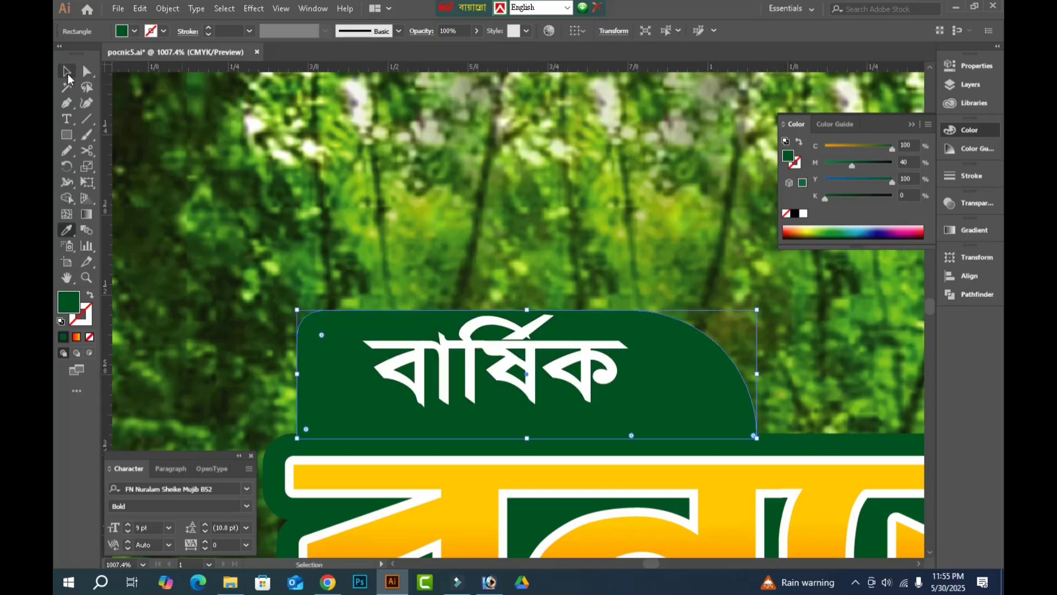
Shift বার্ষিক left and enlarge it to fill the green tab, then reduce its height slightly for an upper margin.
key("Tab")
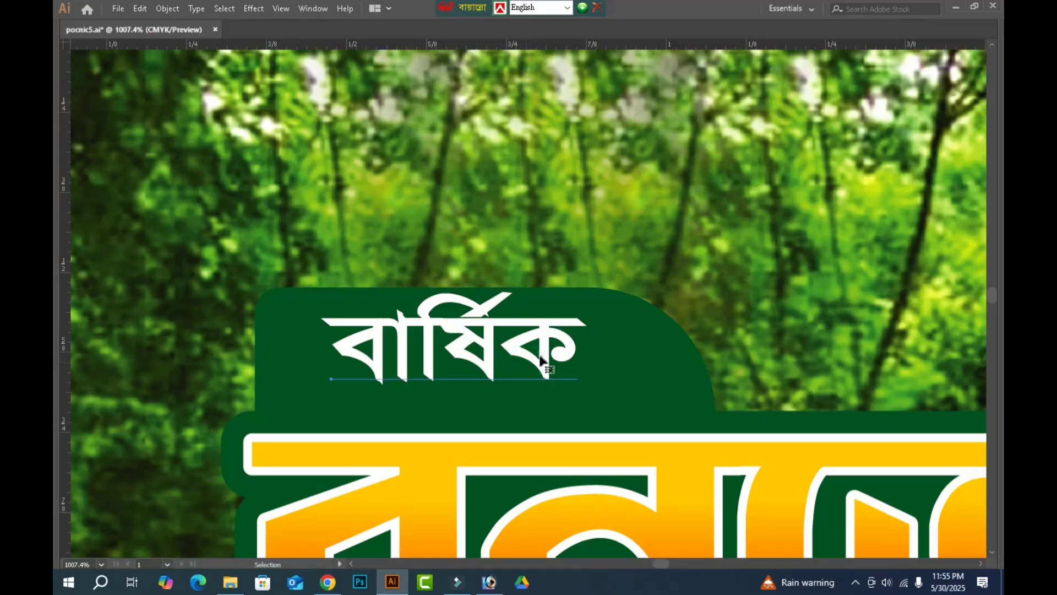
left_click_drag(512, 360, 481, 359)
left_click_drag(558, 413, 672, 445)
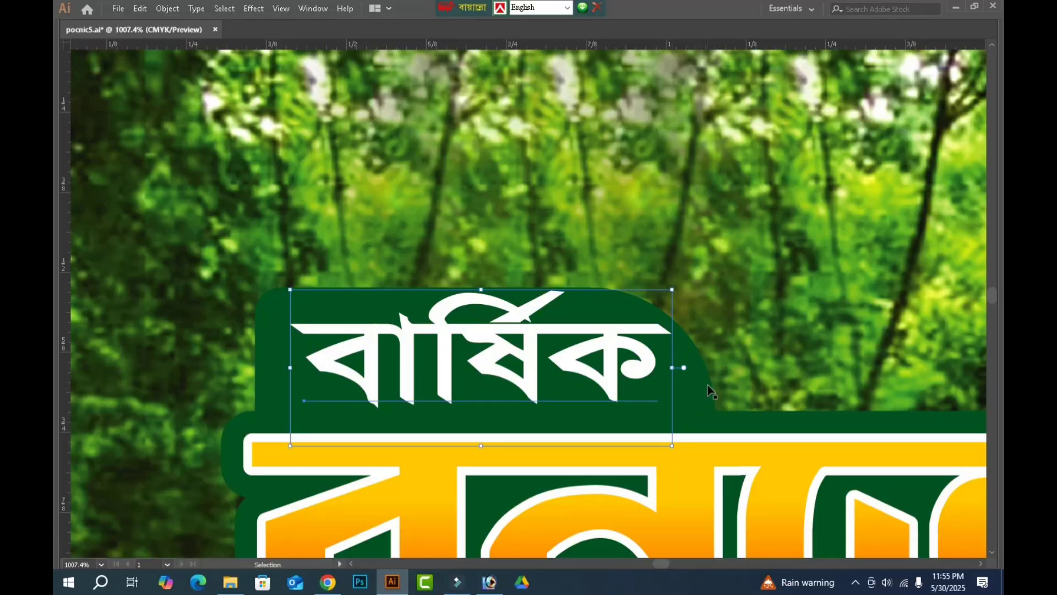
left_click_drag(481, 290, 481, 298)
left_click(678, 252)
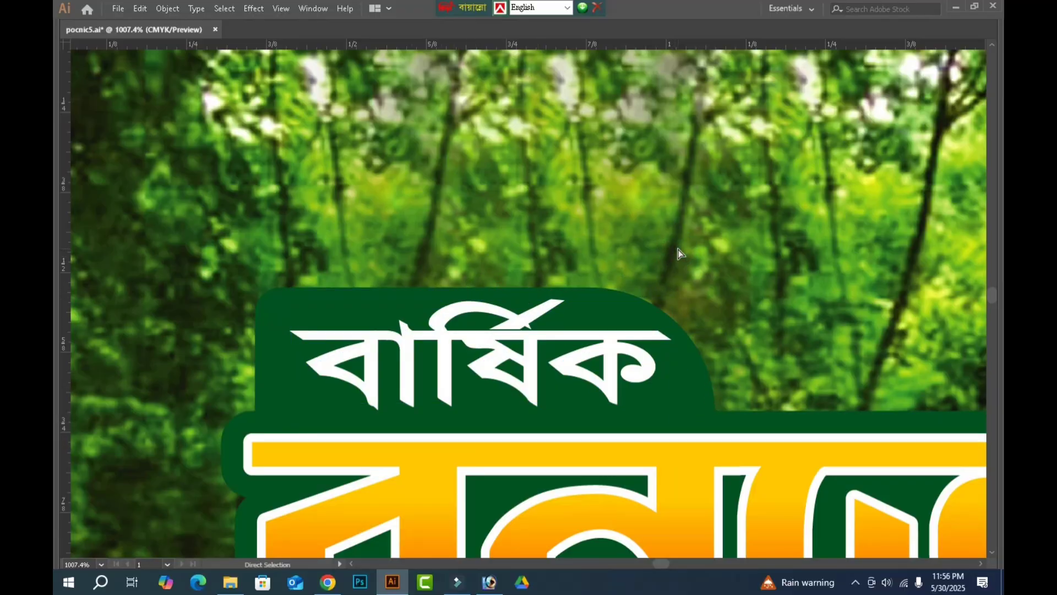
Draw a white square in the sky area right of the title and rotate it 45° into a diamond.
key("ctrl+0")
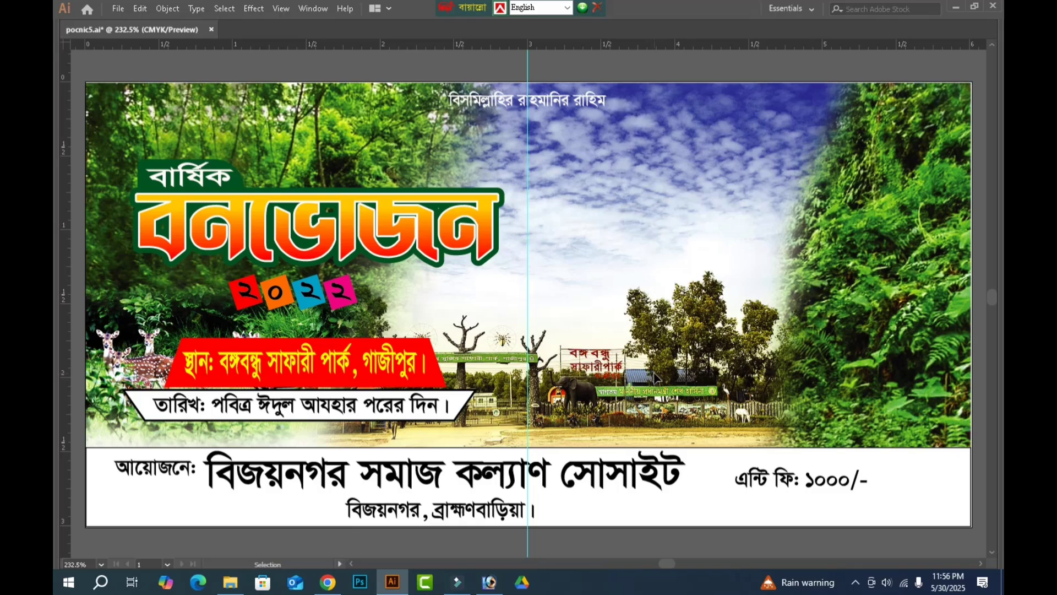
key("Tab")
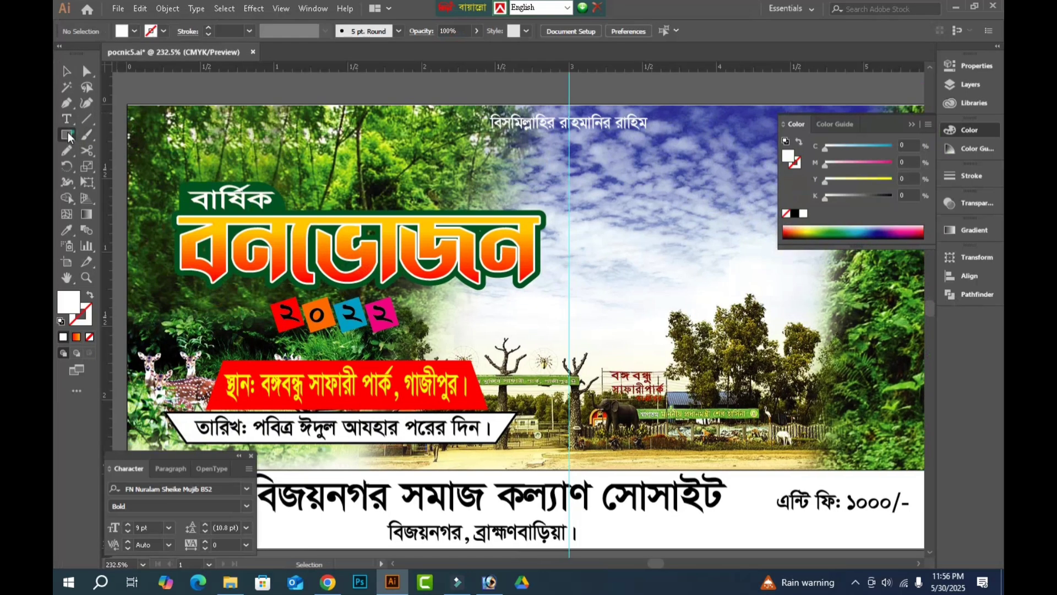
key("Tab")
mouse_move(626, 183)
left_mouse_down()
mouse_move(674, 287)
mouse_move(730, 289)
mouse_move(764, 322)
left_mouse_up()
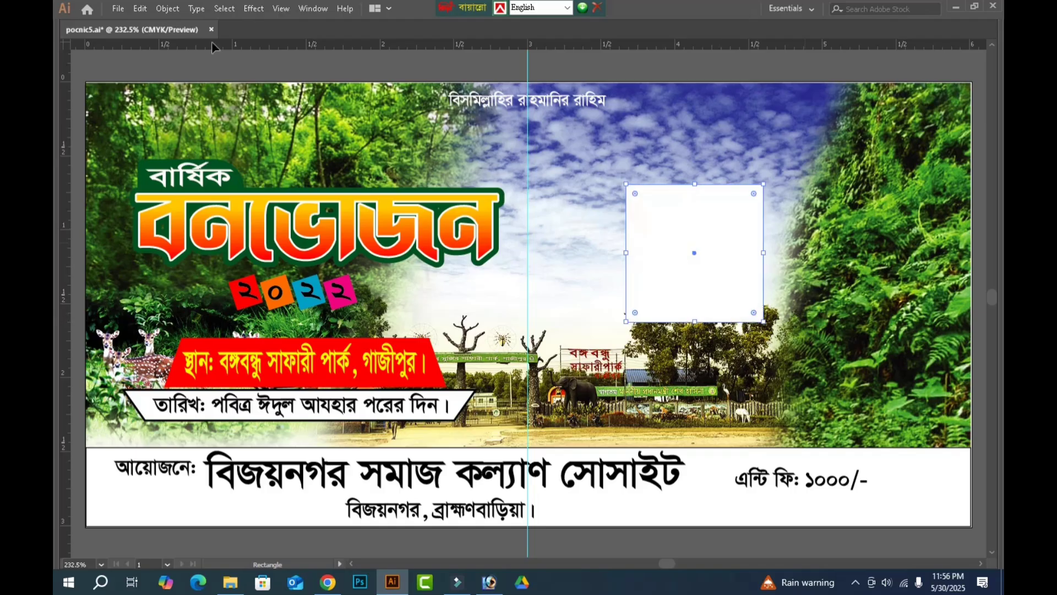
key("Tab")
key("Tab")
left_click_drag(768, 326, 778, 258)
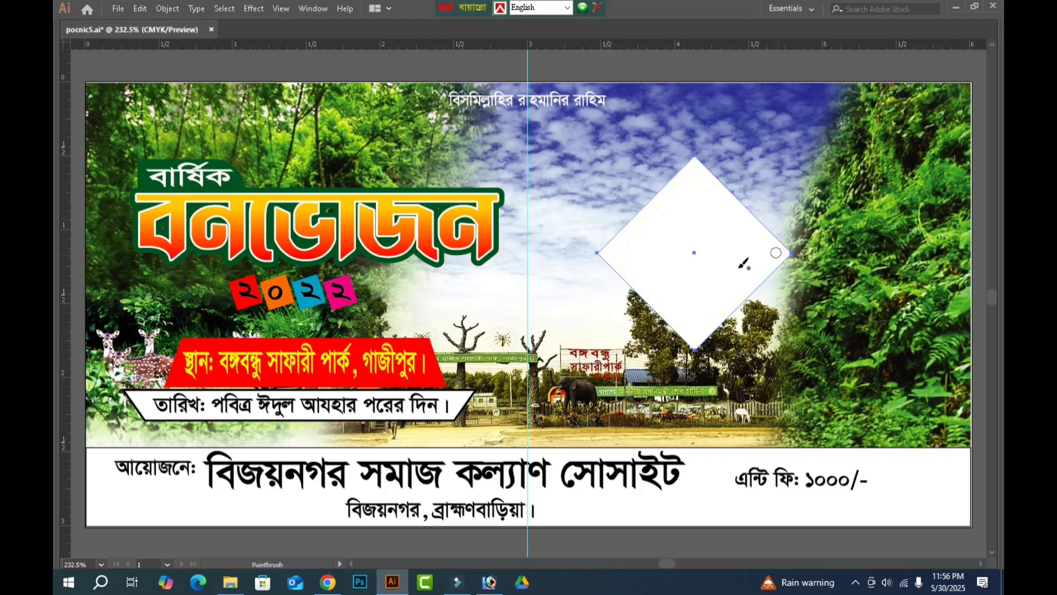
left_click_drag(711, 255, 593, 289)
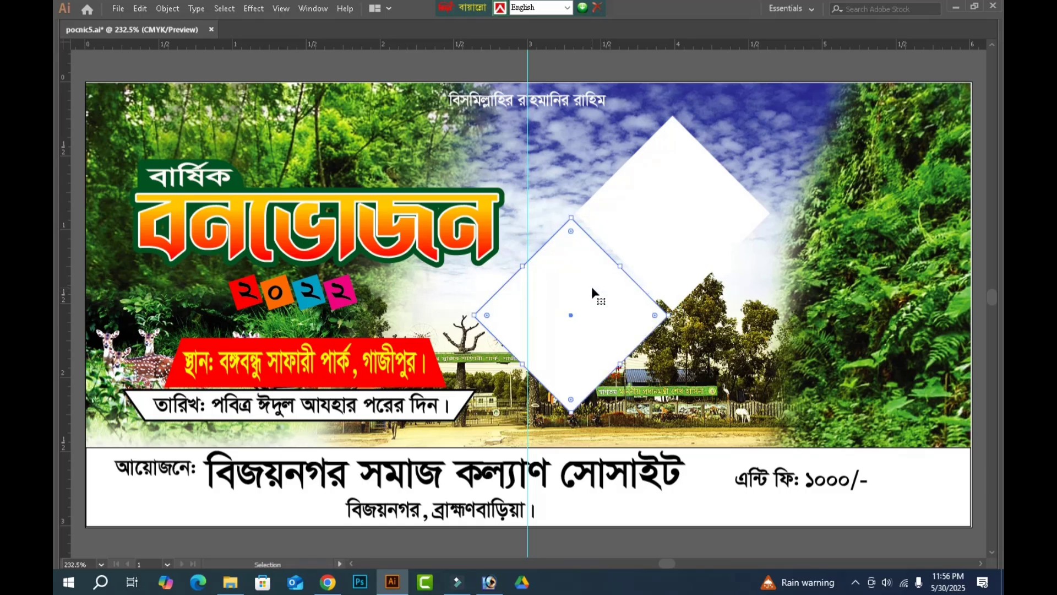
key("a")
key("Delete")
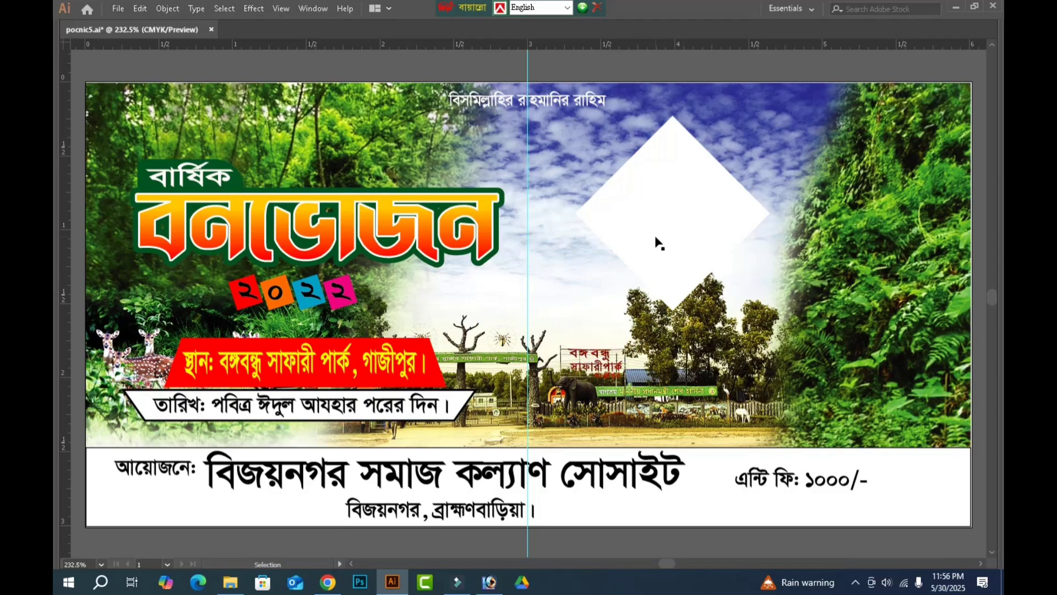
Add a slightly smaller concentric copy of the white diamond inside it and fill the copy light blue with 28% cyan.
left_click(656, 237)
key("v")
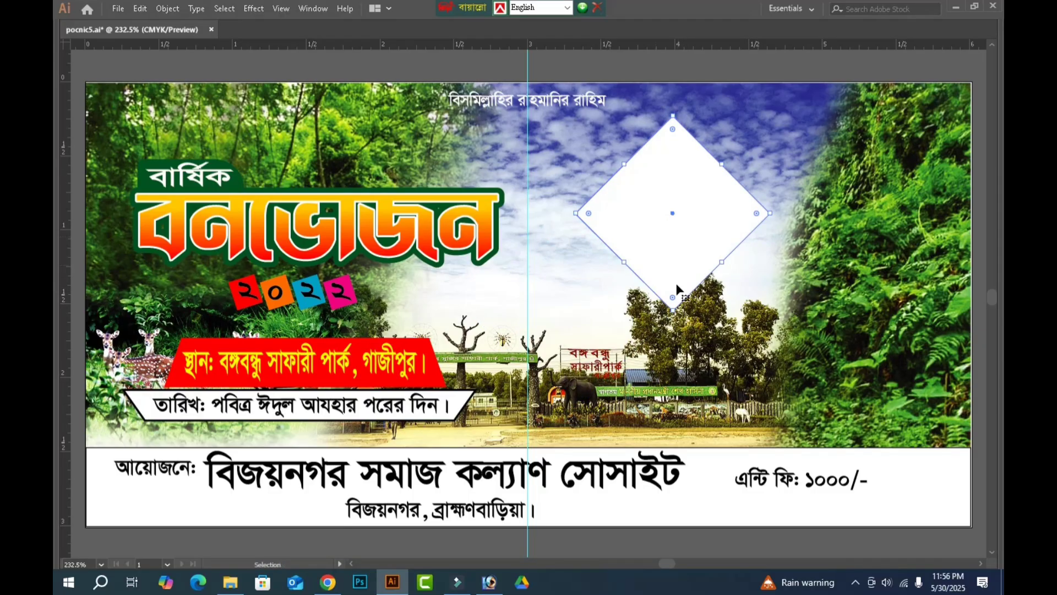
left_click_drag(673, 311, 674, 302)
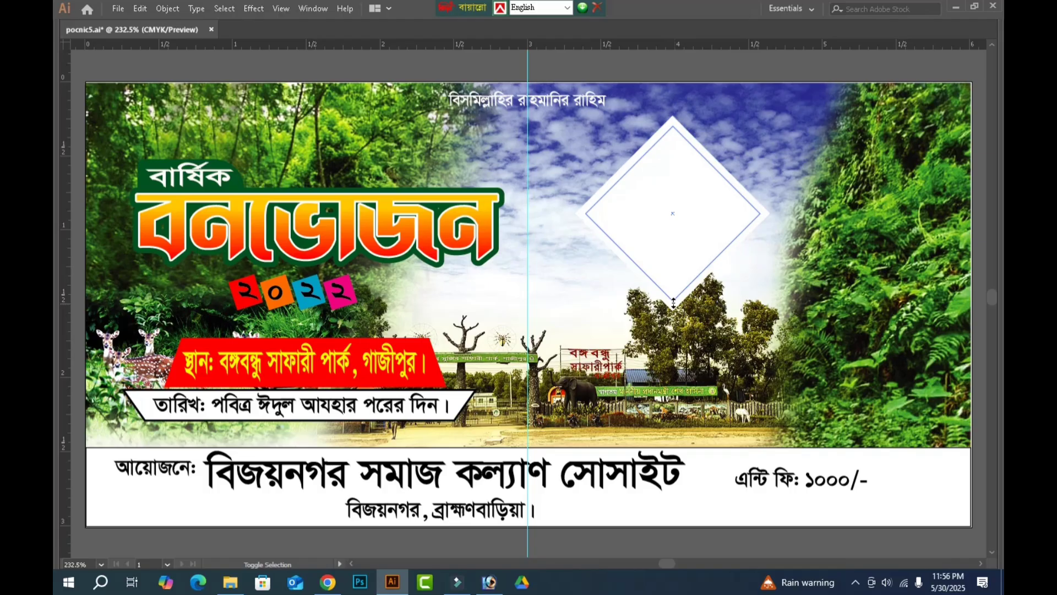
key("Tab")
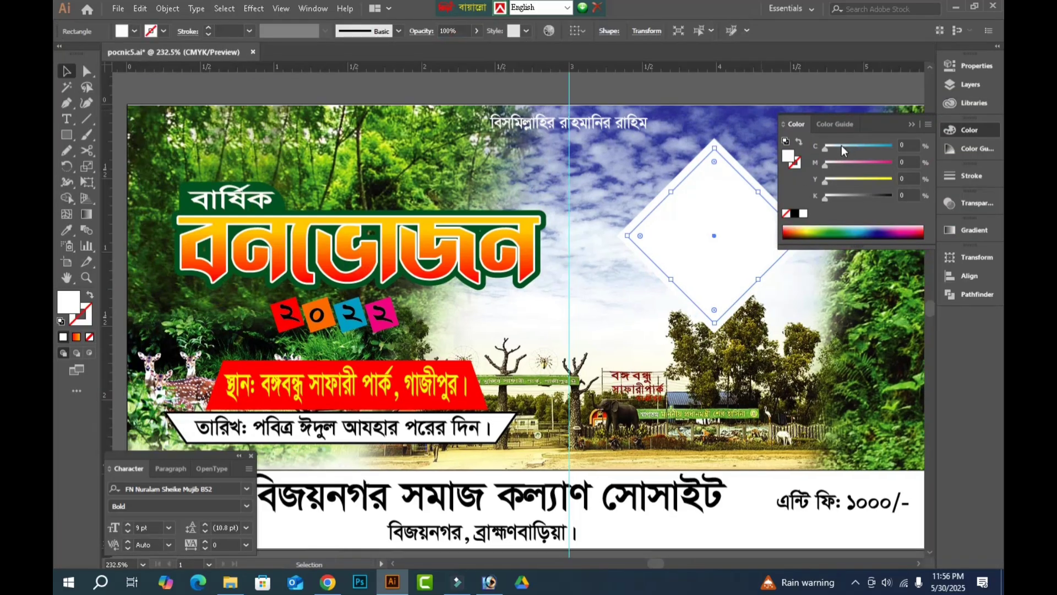
left_click(842, 146)
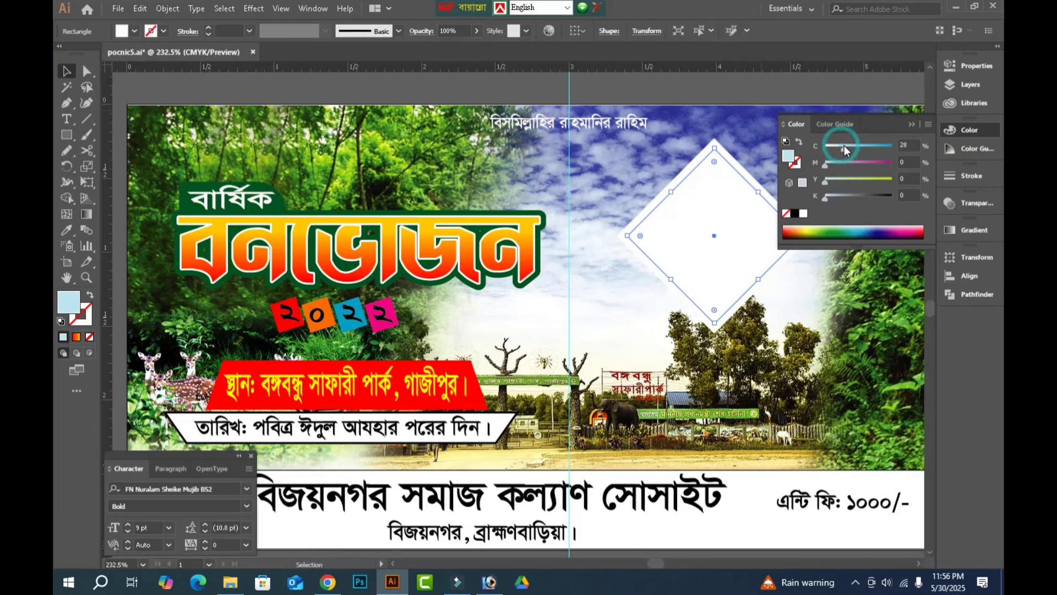
key("Tab")
left_click(807, 299)
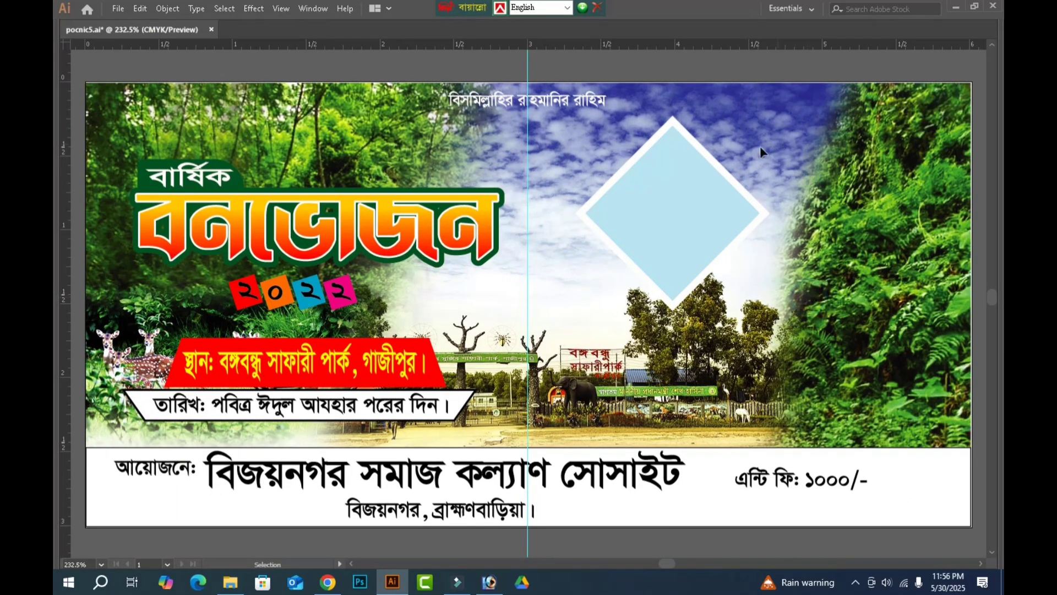
Place a same-size black copy of the white diamond directly behind it as a shadow base.
left_click(684, 205)
scroll(684, 206, "down", 2)
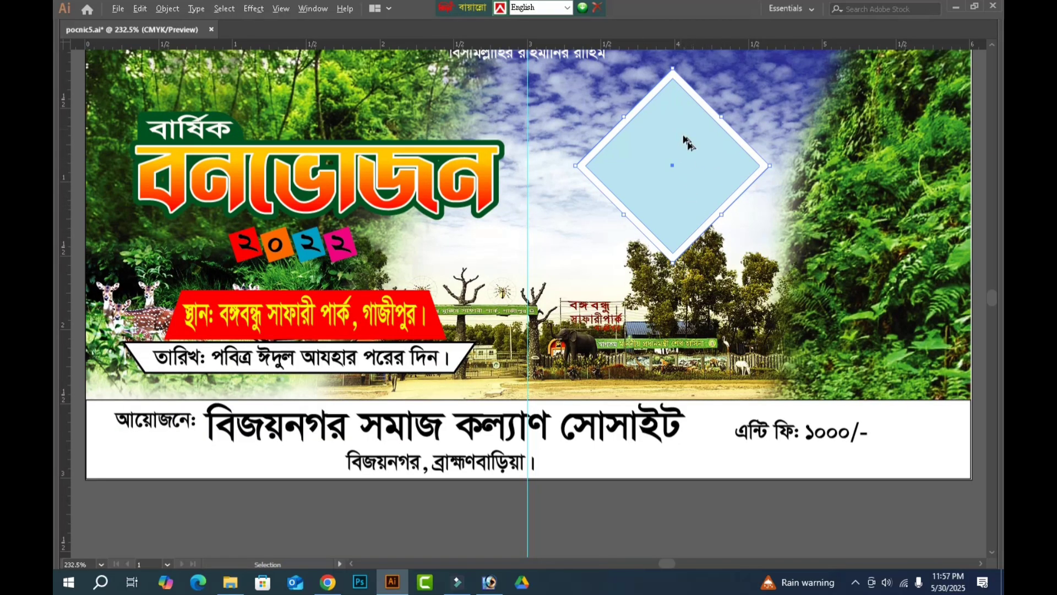
left_click(769, 253)
key("ctrl+space")
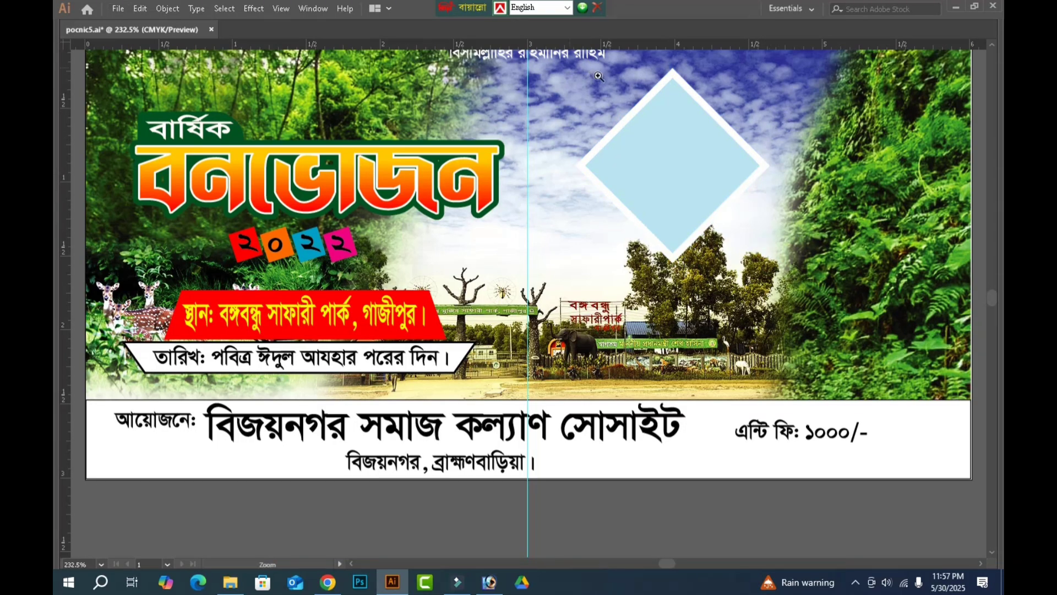
left_click_drag(599, 76, 877, 284)
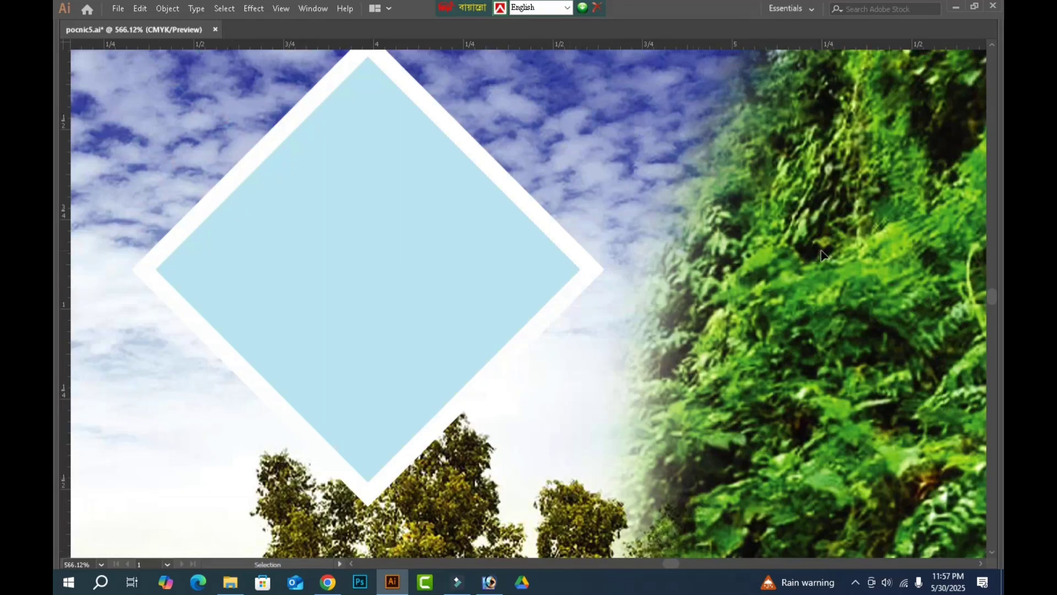
left_click(590, 268)
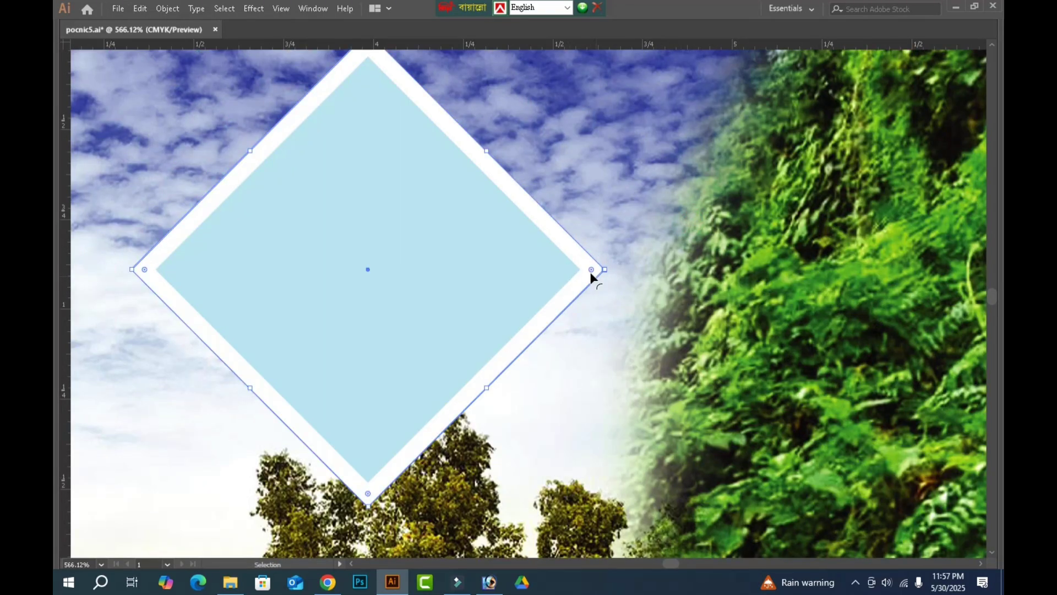
key("a")
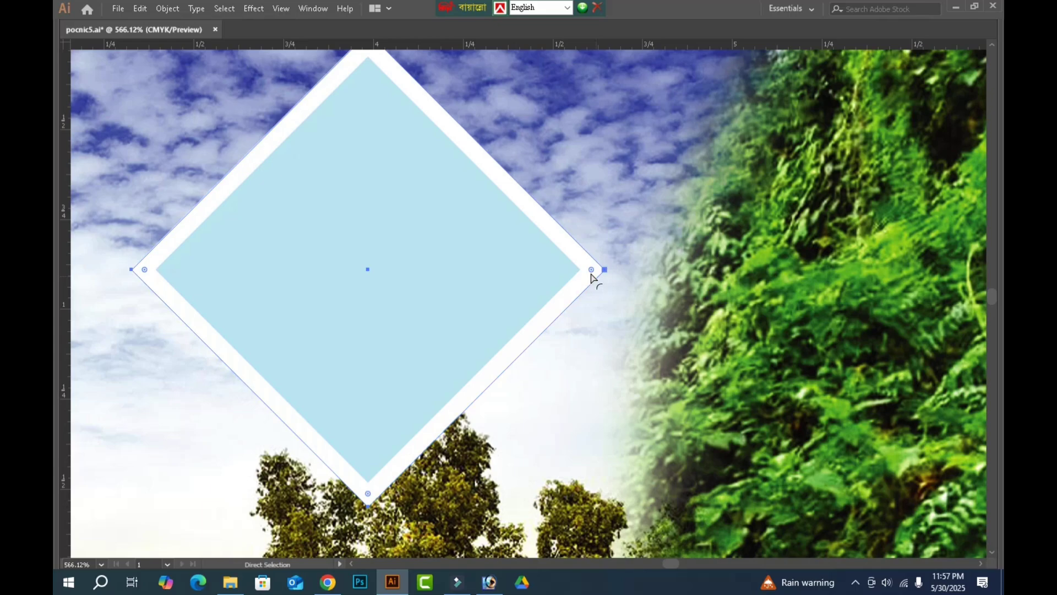
key("v")
key("Tab")
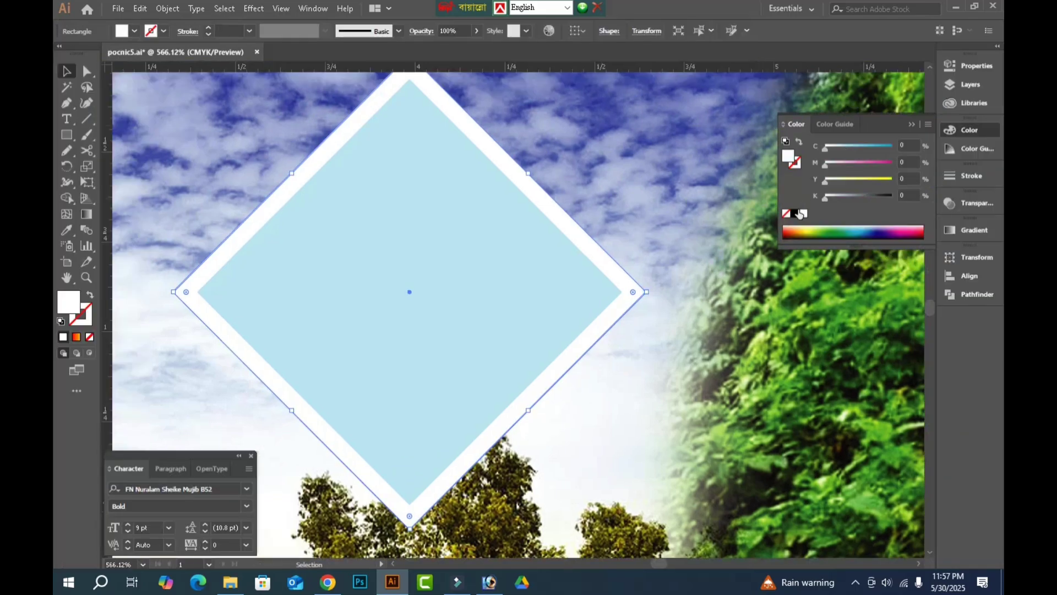
left_click(795, 214)
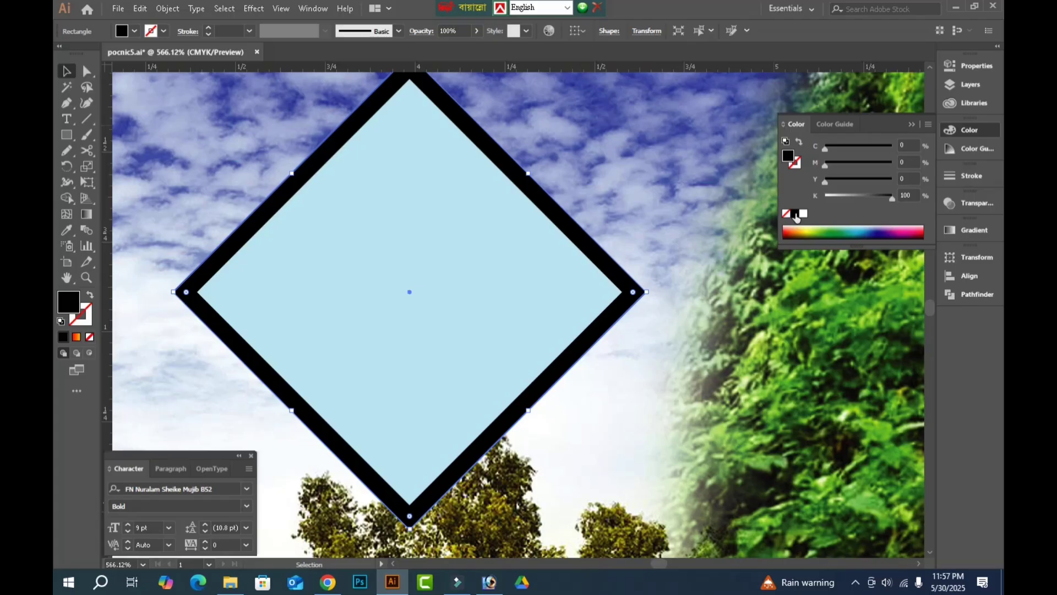
key("ctrl+z")
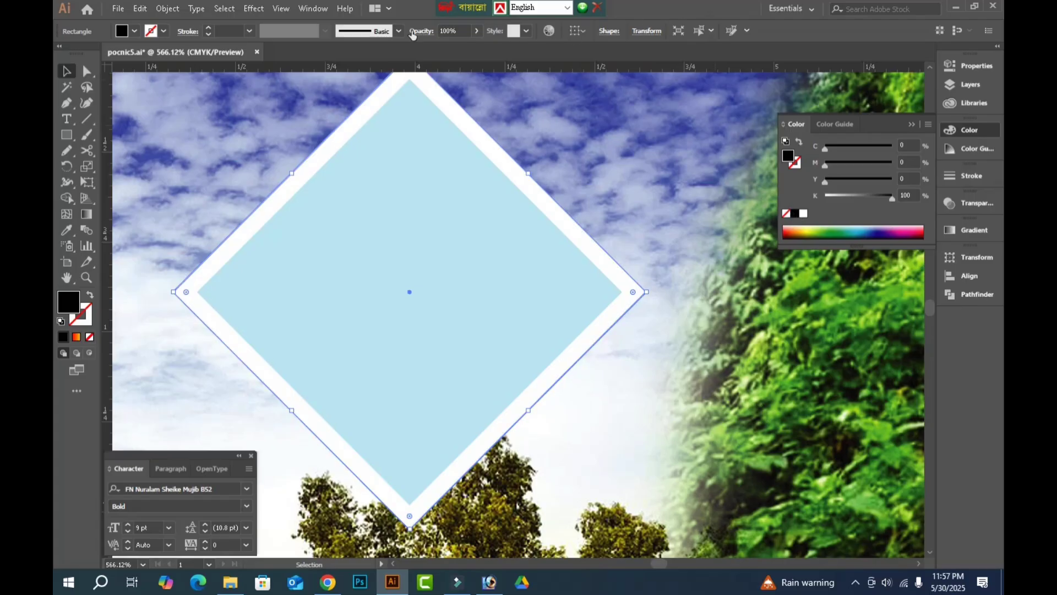
Apply a Gaussian Blur with a 5.8-pixel radius to the black diamond behind the white frame.
left_click(260, 8)
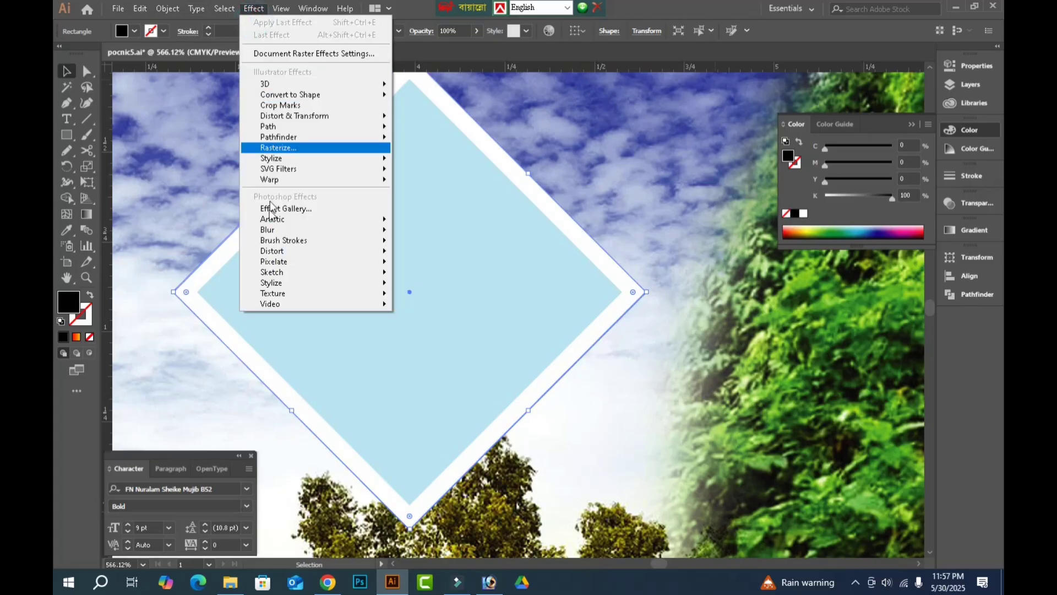
mouse_move(282, 230)
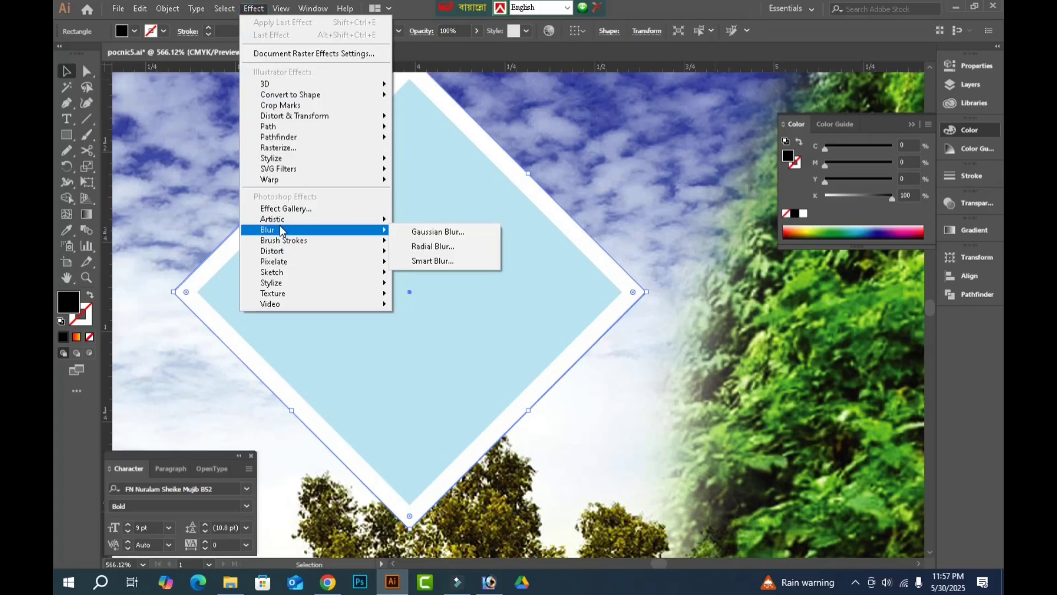
left_click(432, 231)
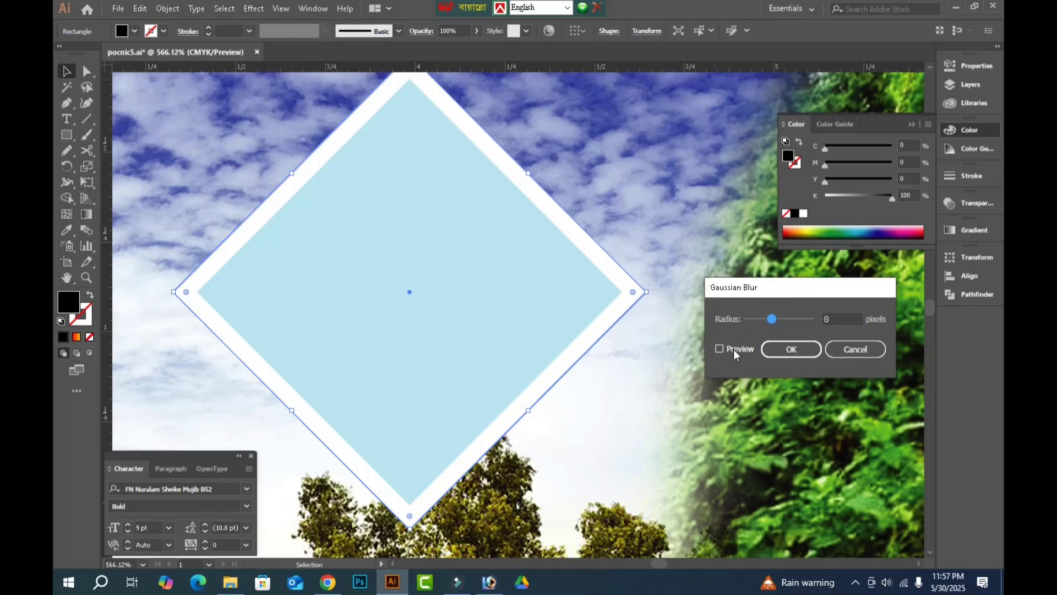
left_click(735, 347)
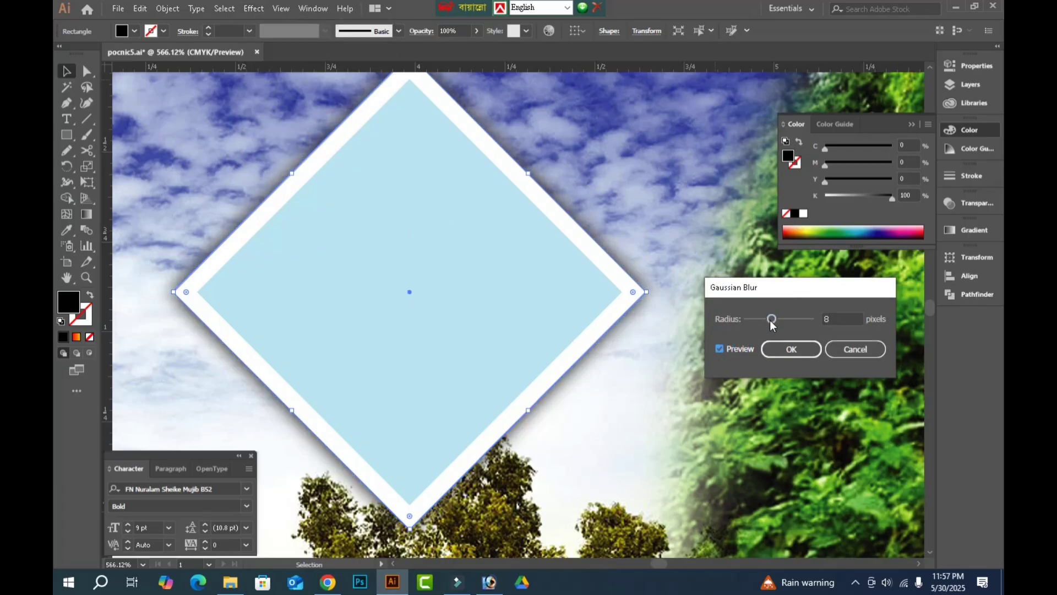
left_click_drag(770, 322, 764, 319)
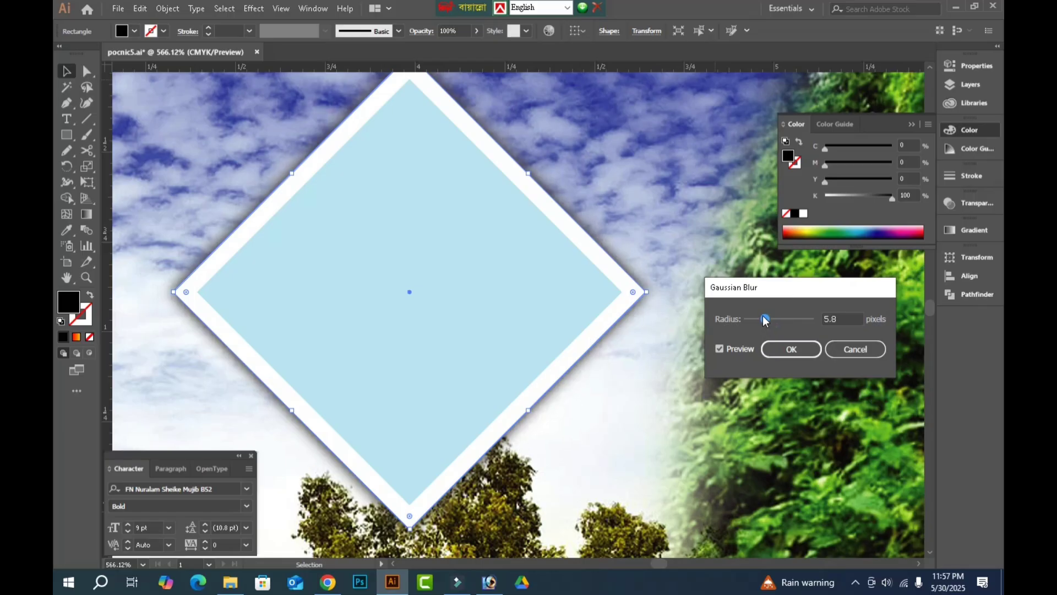
left_click(779, 349)
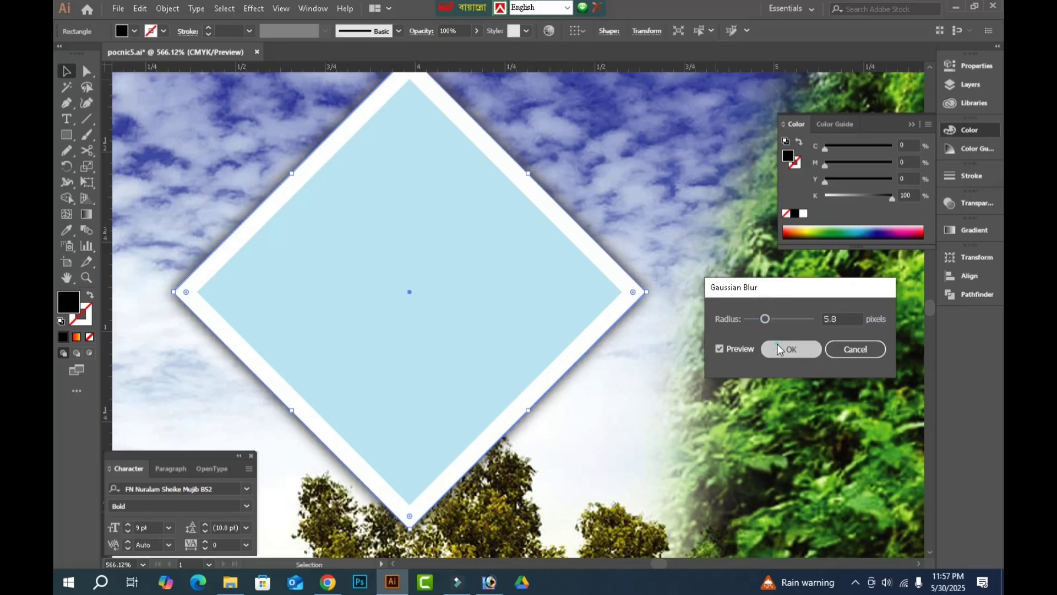
Set the blurred diamond shadow's blend mode to Multiply and its opacity to 60%.
left_click(422, 32)
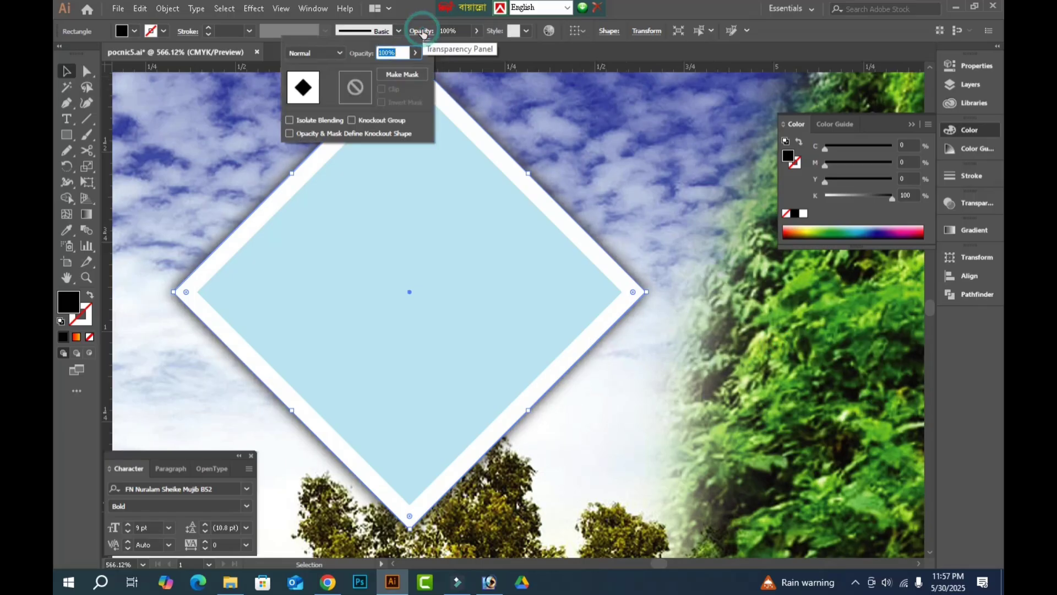
left_click(322, 52)
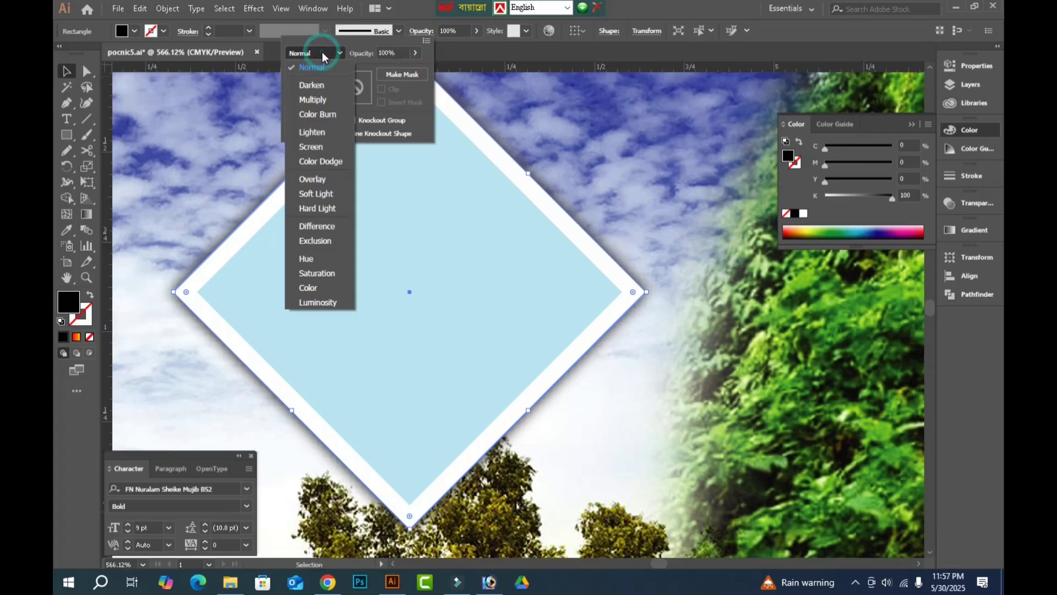
left_click(318, 99)
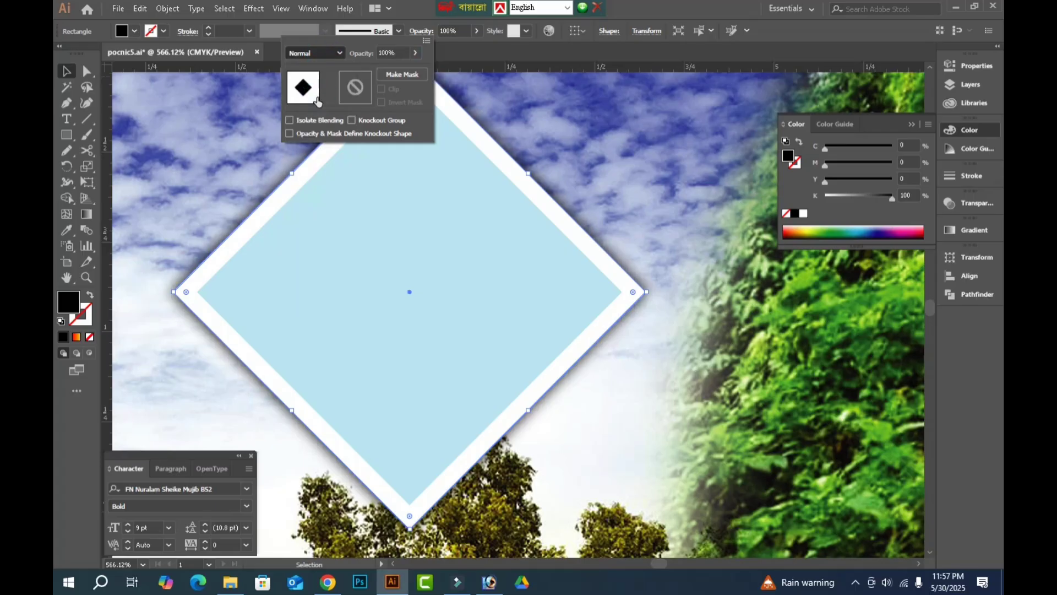
left_click(654, 172)
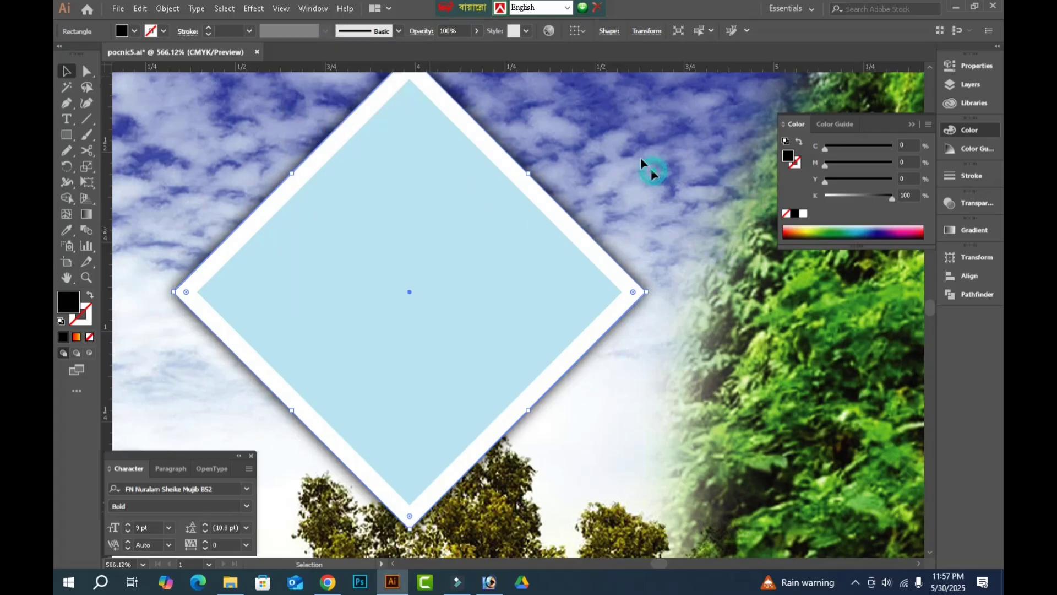
left_click(460, 33)
type("60")
key("Return")
key("Tab")
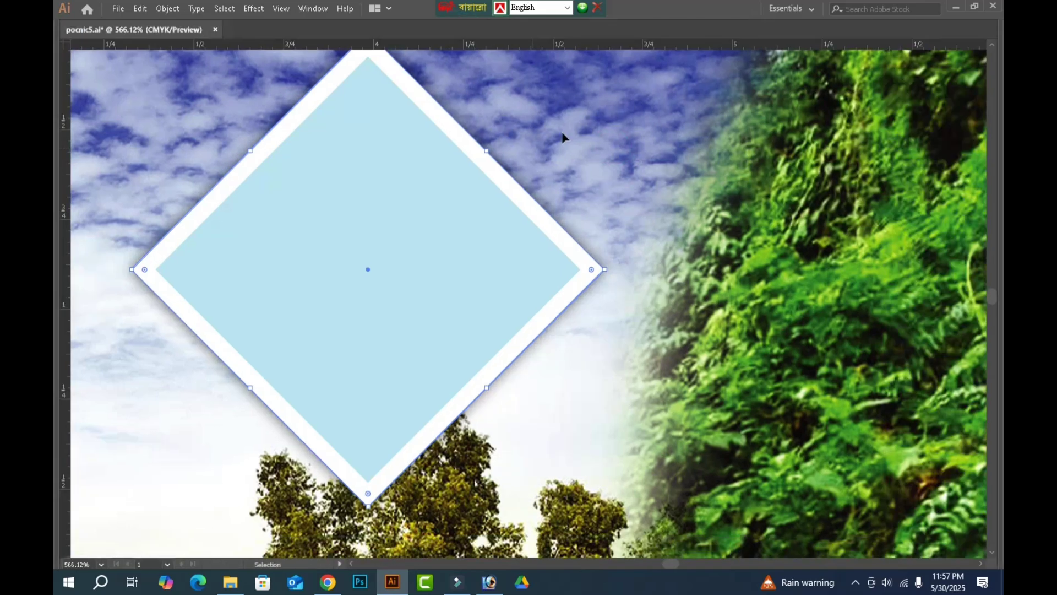
Scale down the blue diamond together with its white frame and shadow, keeping its top corner in place.
left_click(647, 120)
key("ctrl+minus")
key("ctrl+minus")
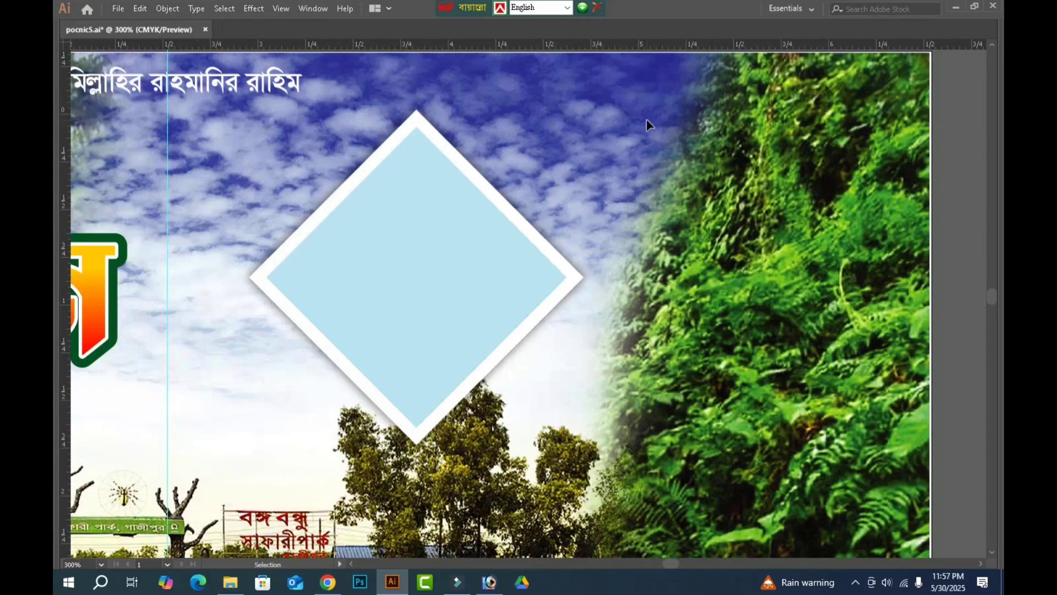
left_click(410, 283)
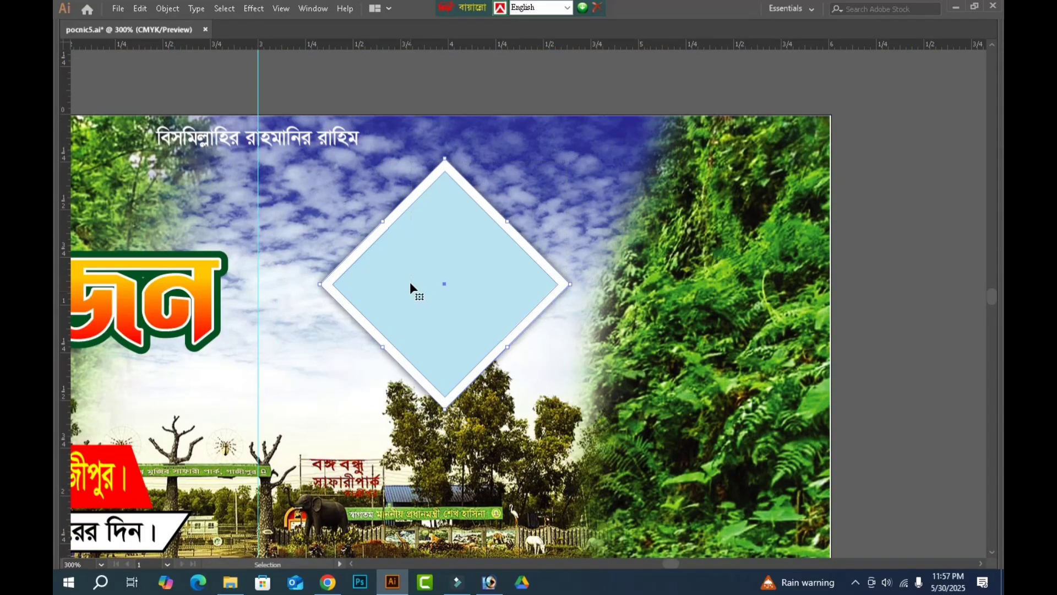
scroll(445, 273, "down", 3)
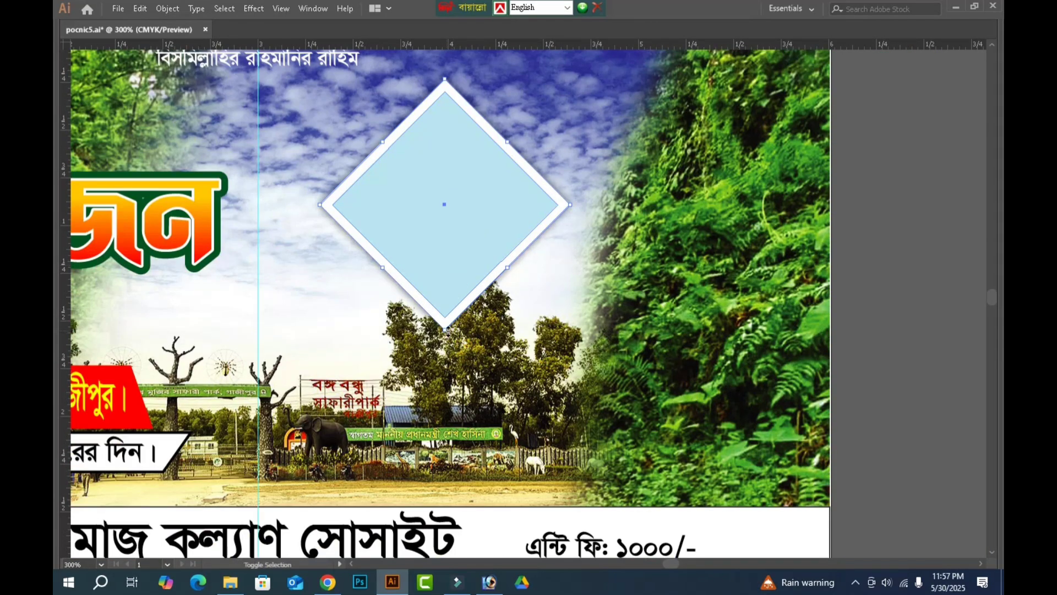
left_click_drag(444, 329, 445, 301)
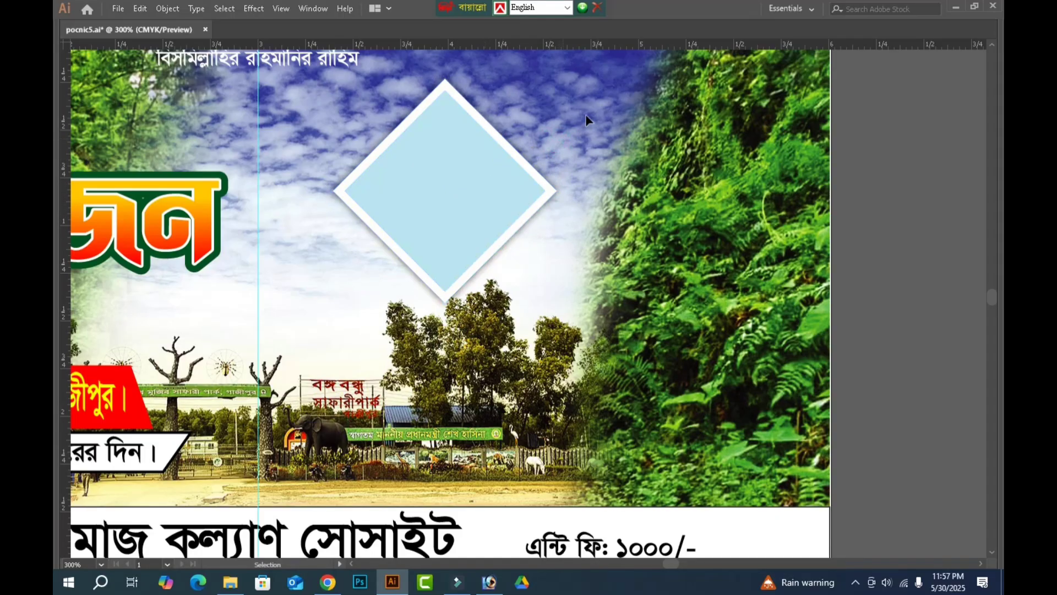
Duplicate the framed diamond to its lower left and lower right, leaving narrow gaps along the adjoining edges.
left_click_drag(464, 178, 559, 306)
scroll(558, 302, "down", 4)
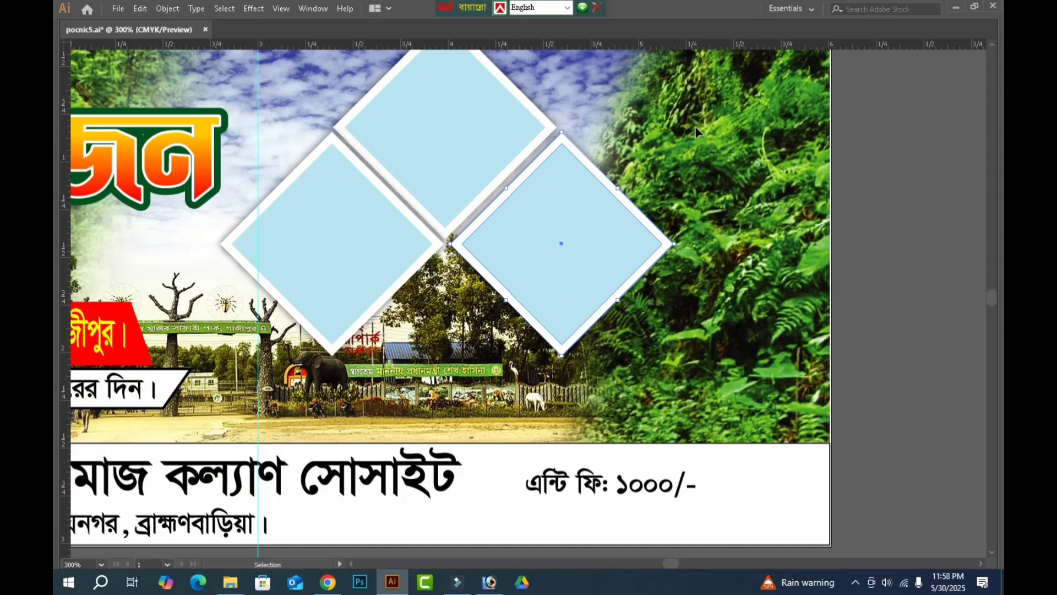
left_click(596, 130)
Copy the upper framed diamond below the other three and shrink the copy so it ends above the white organiser strip.
scroll(545, 105, "up", 3)
left_click(490, 150)
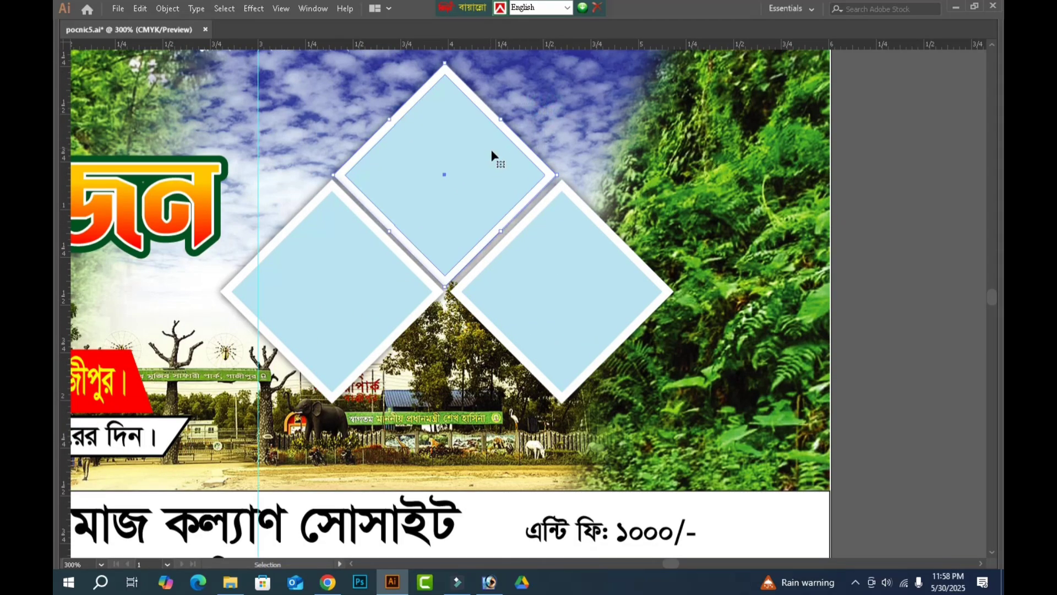
scroll(473, 141, "down", 2)
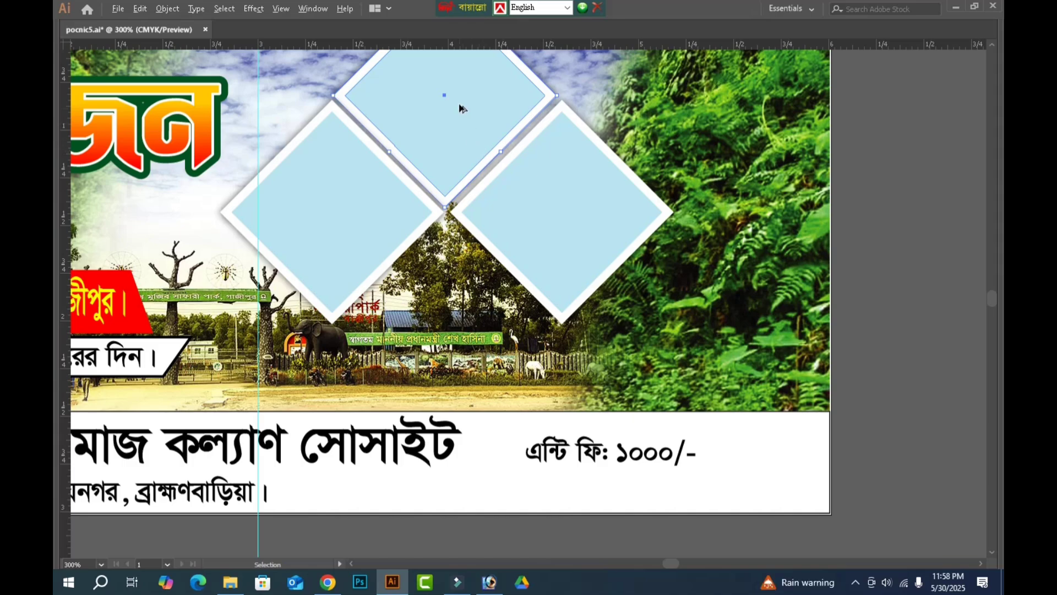
left_click_drag(461, 109, 457, 351)
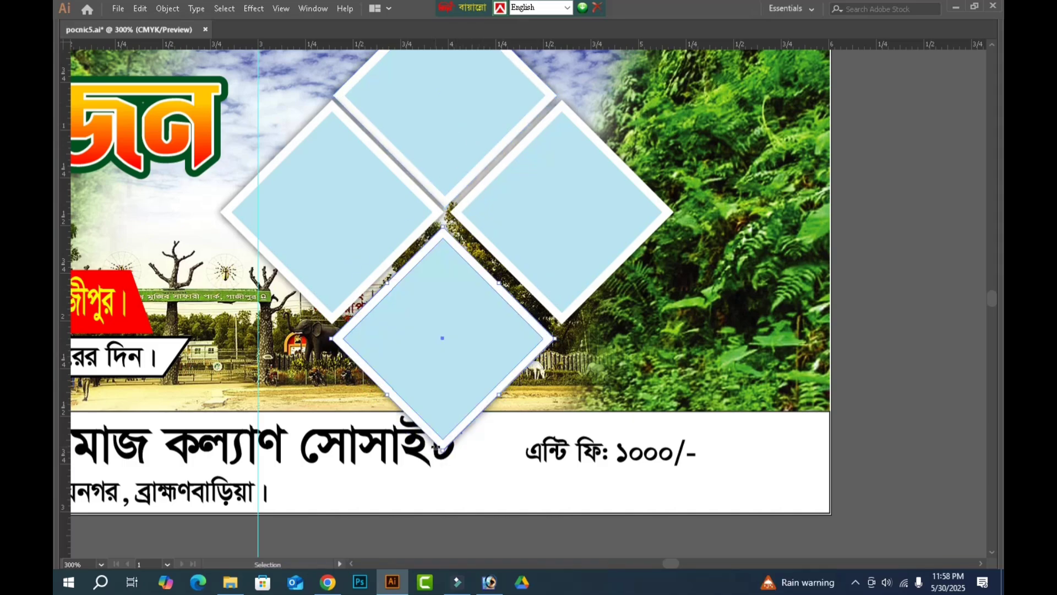
left_click_drag(442, 449, 442, 398)
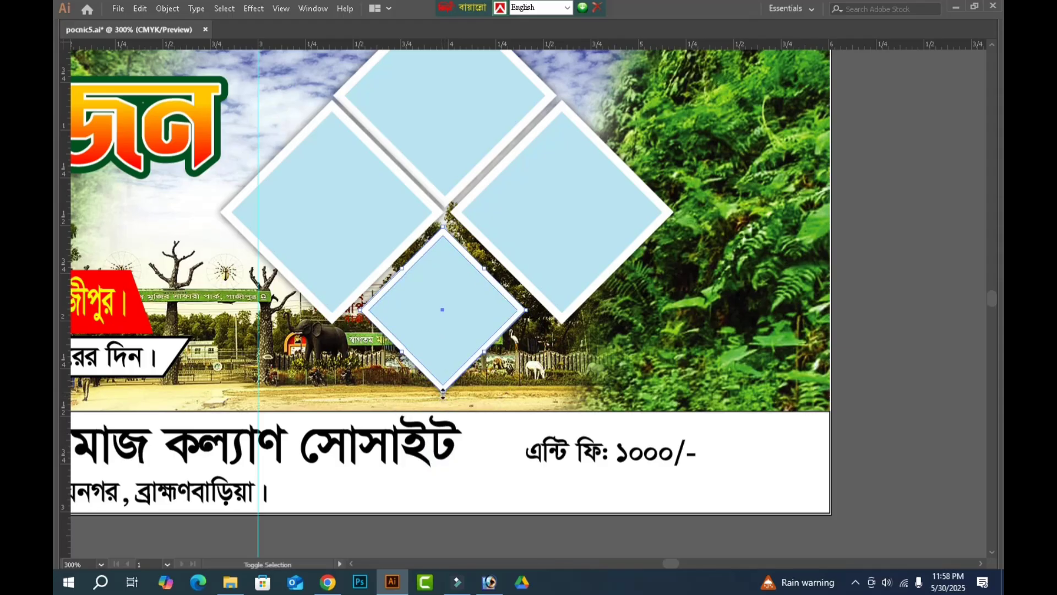
left_click(629, 355)
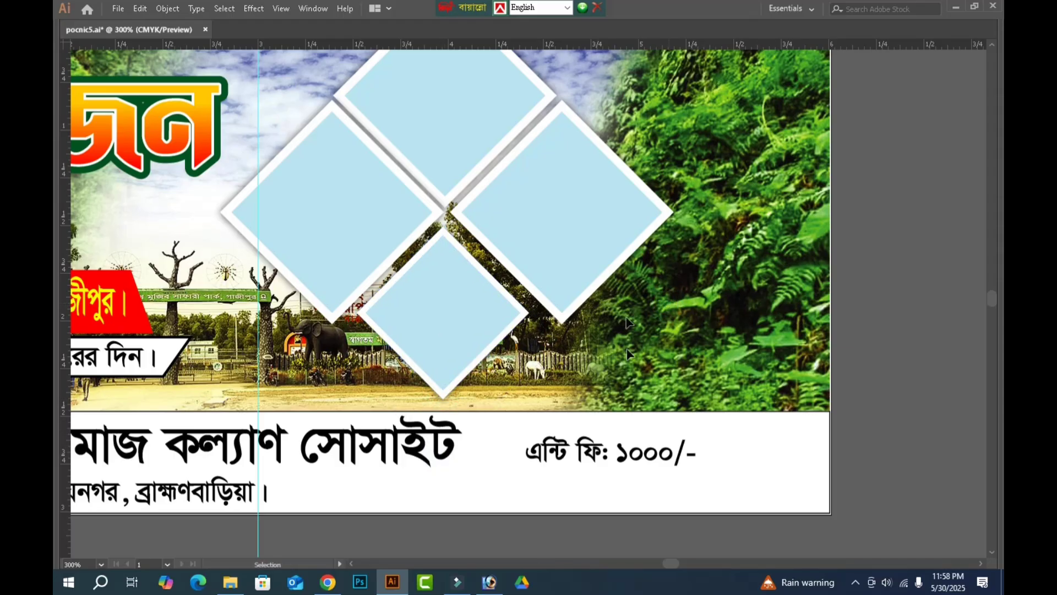
Shift the small bottom diamond slightly right and enlarge it until only narrow gaps separate it from the two side diamonds.
left_click(471, 340)
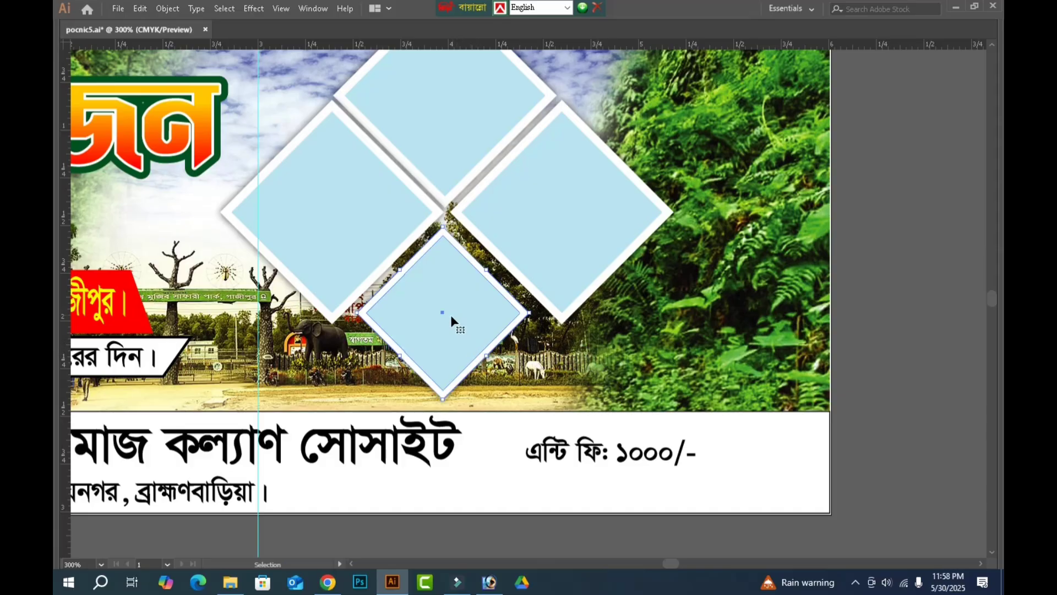
key("Right")
key("Right")
key("ctrl+space")
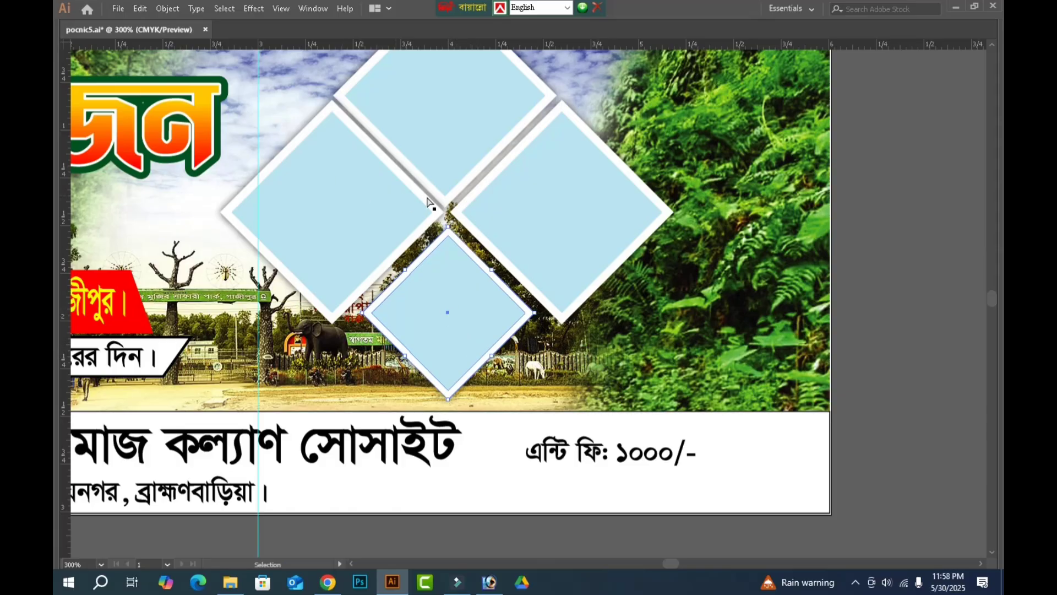
left_click_drag(293, 161, 609, 326)
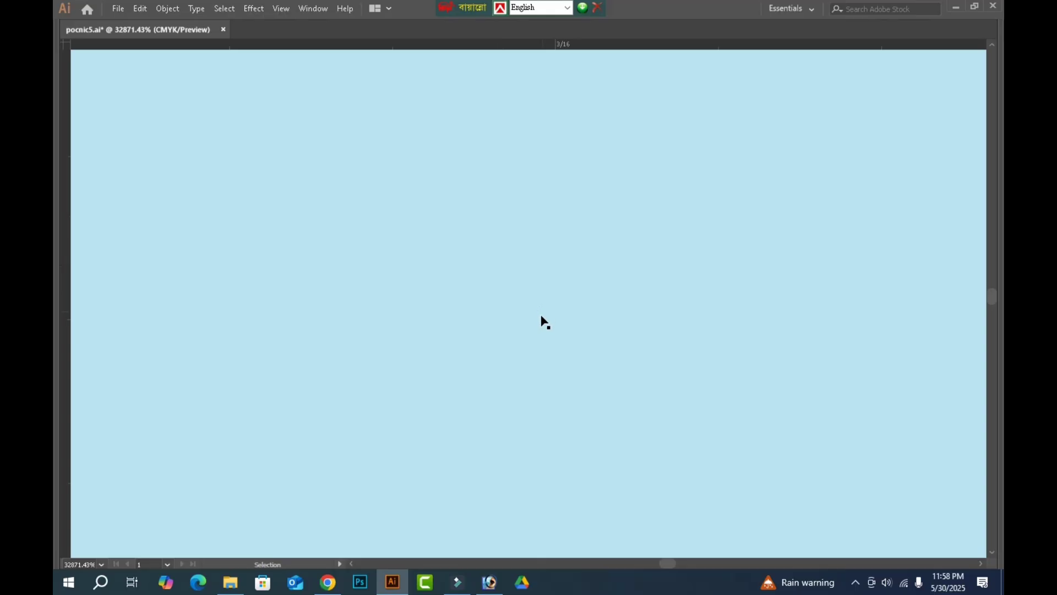
key("ctrl+minus")
key("ctrl+minus")
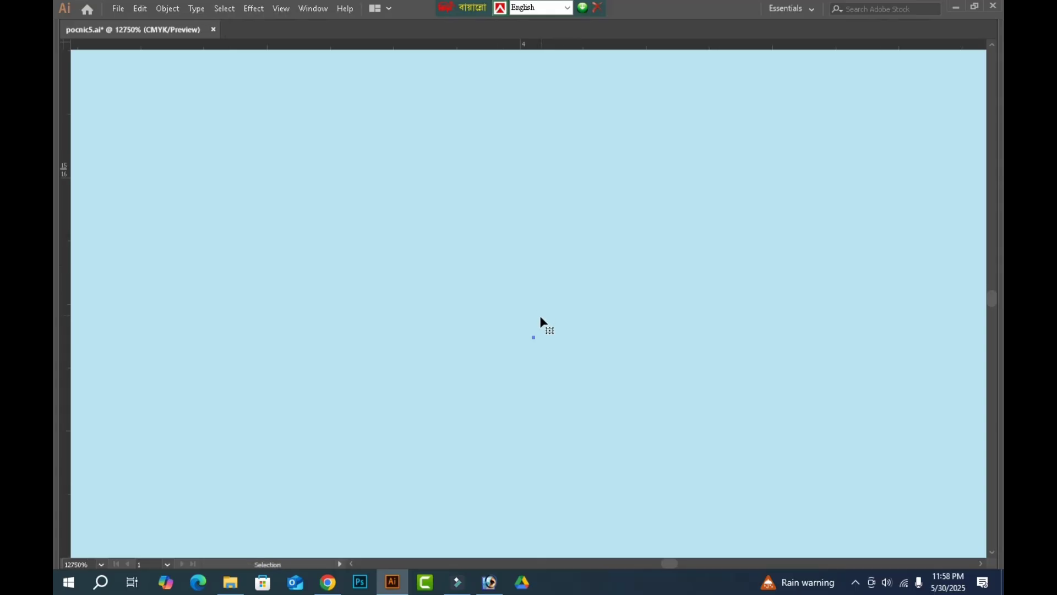
key("ctrl+0")
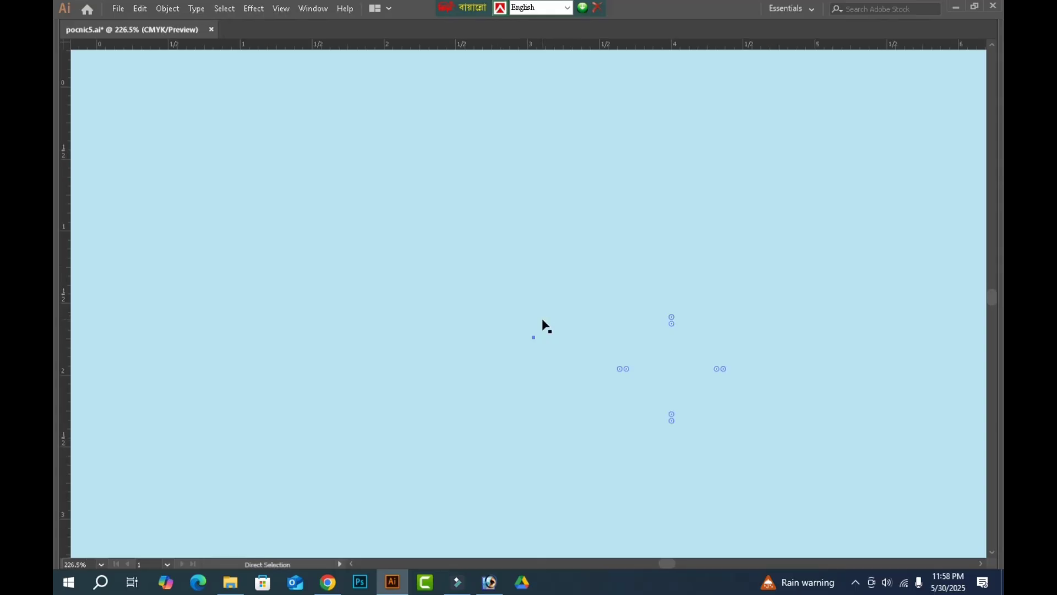
key("ctrl+space")
left_click_drag(553, 230, 809, 390)
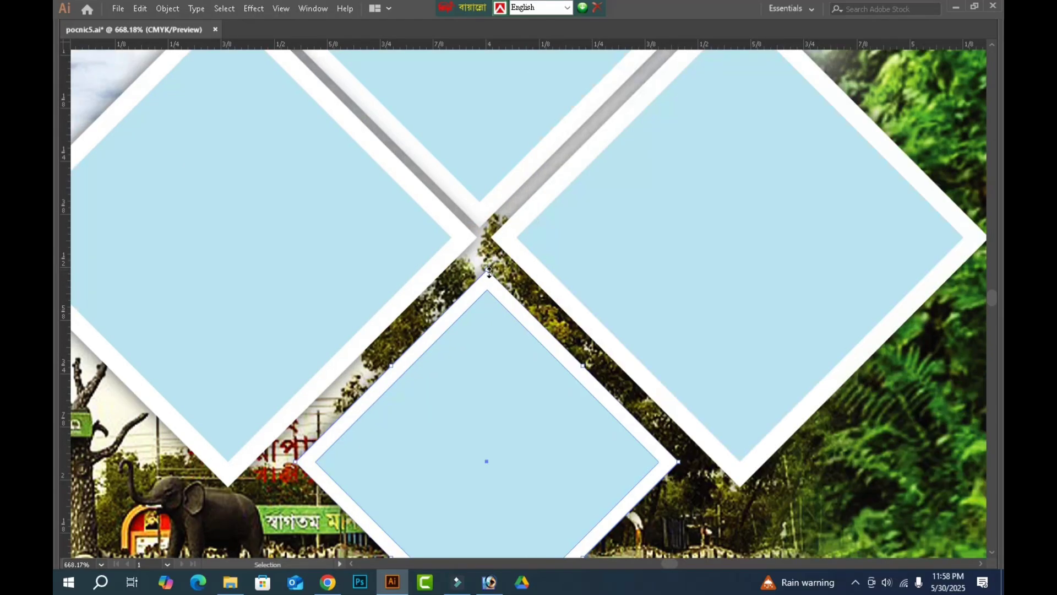
left_click(490, 256, "shift")
left_click_drag(491, 245, 491, 242)
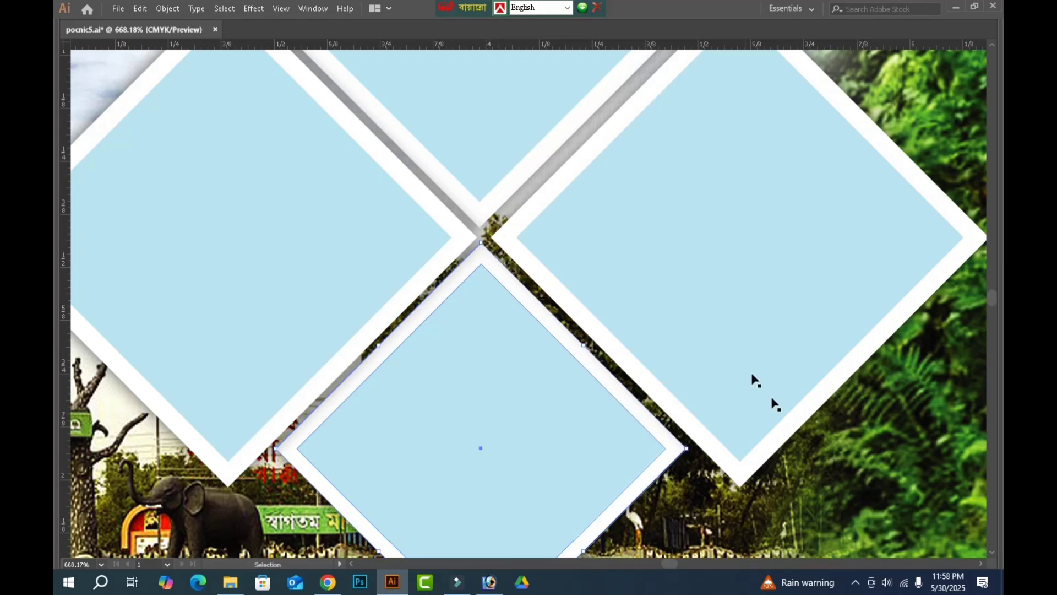
left_click(896, 439)
Scale up the four-diamond cluster together with the small white line above it so the lowest diamond overlaps the organiser strip.
key("ctrl+minus")
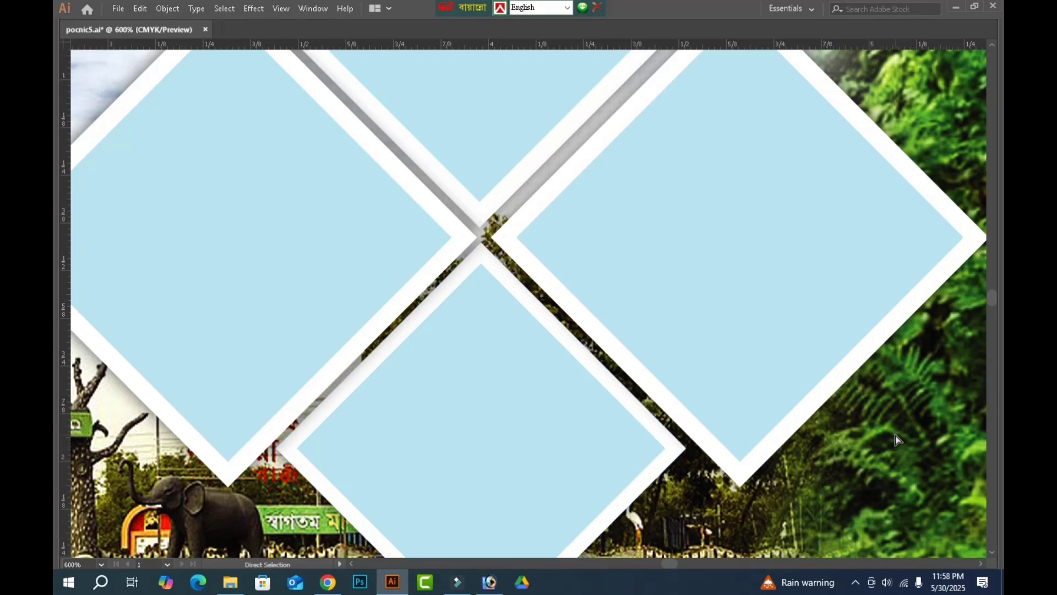
key("ctrl+minus")
key("ctrl+minus")
key("ctrl+minus")
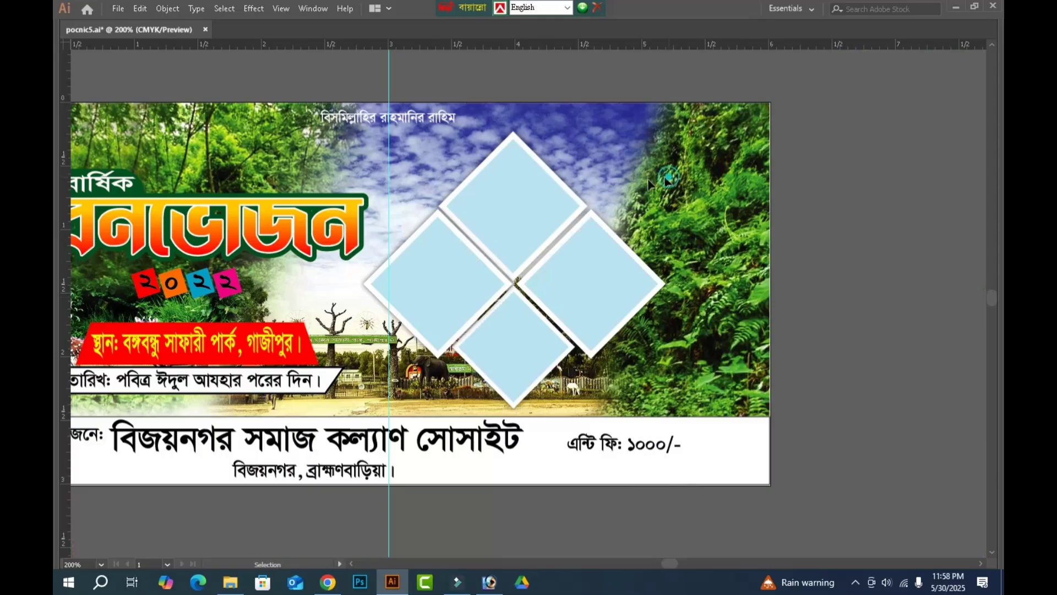
left_click_drag(709, 123, 443, 336)
scroll(485, 292, "down", 1)
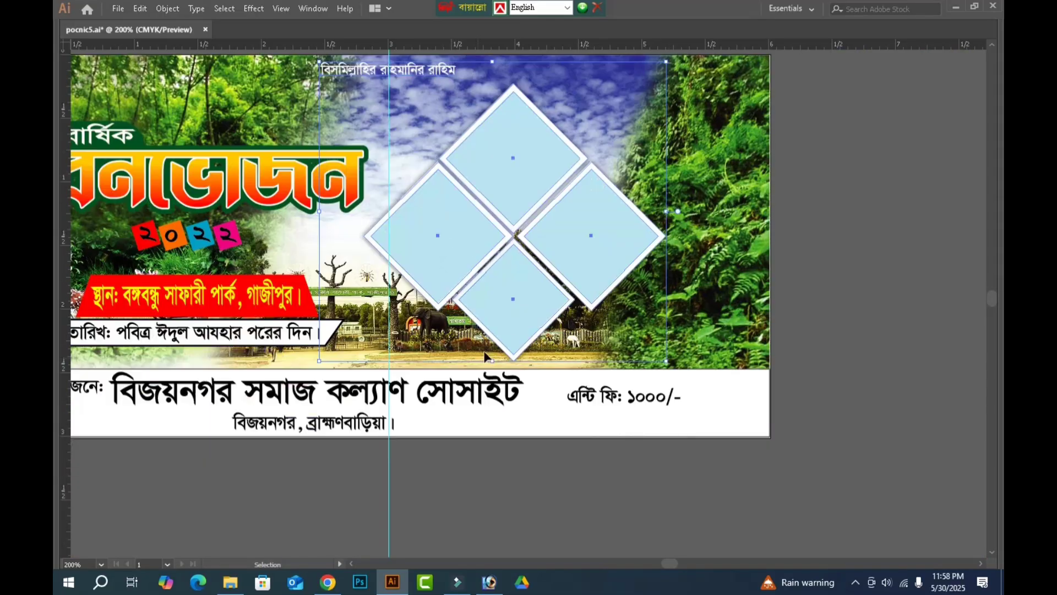
left_click_drag(494, 361, 480, 419)
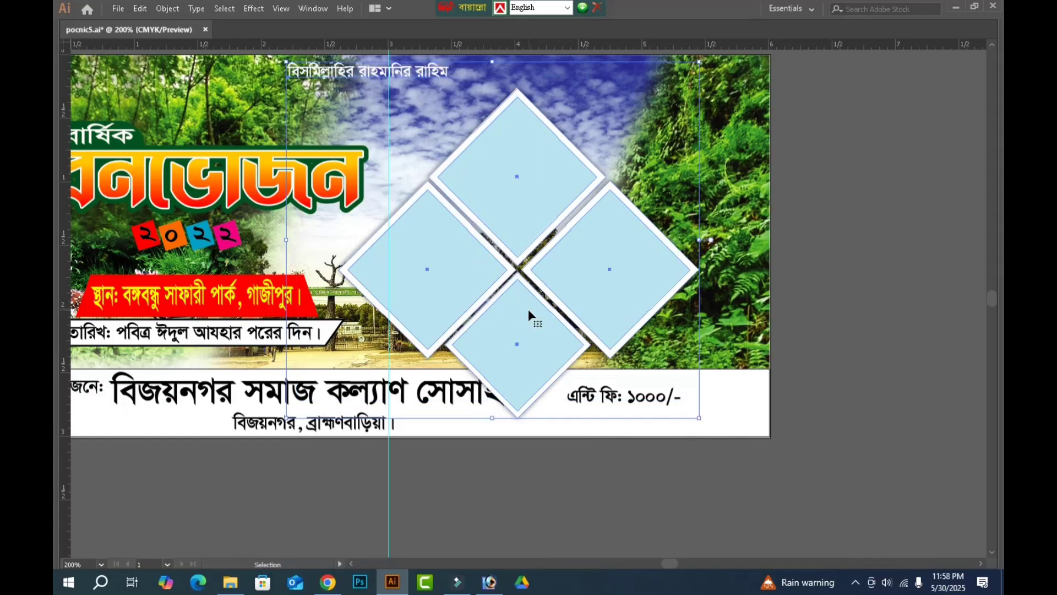
left_click(775, 298)
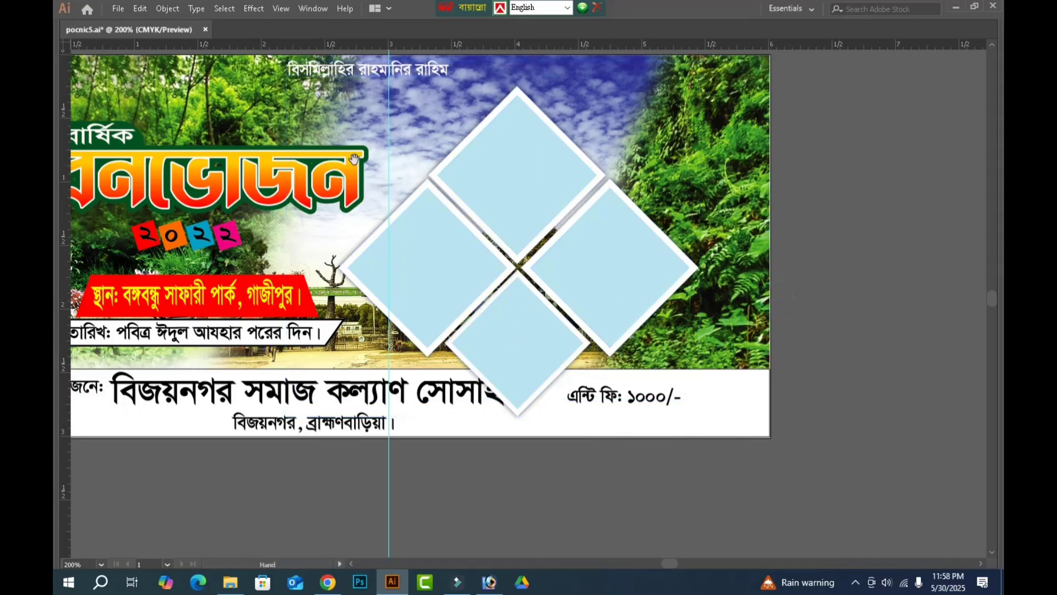
Shift the আয়োজনে: label and the organiser name left in the white strip to clear the lowest diamond.
left_click_drag(344, 381, 501, 354)
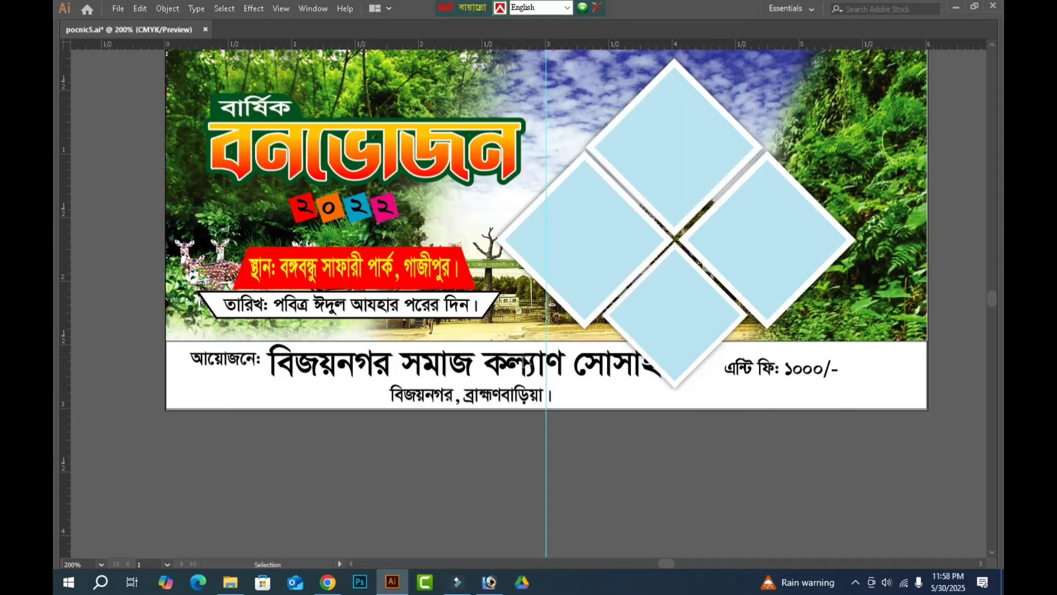
left_click(237, 364)
left_click_drag(261, 359, 210, 360)
left_click_drag(351, 370, 325, 371)
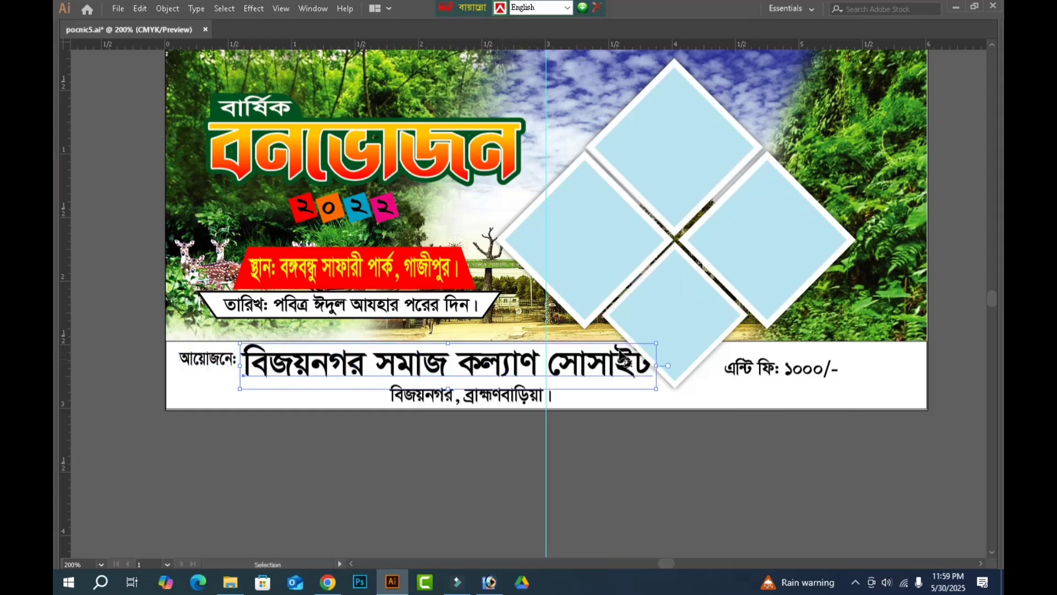
Nudge the four-diamond cluster right and slightly up, clear of the organiser name.
left_click(624, 268)
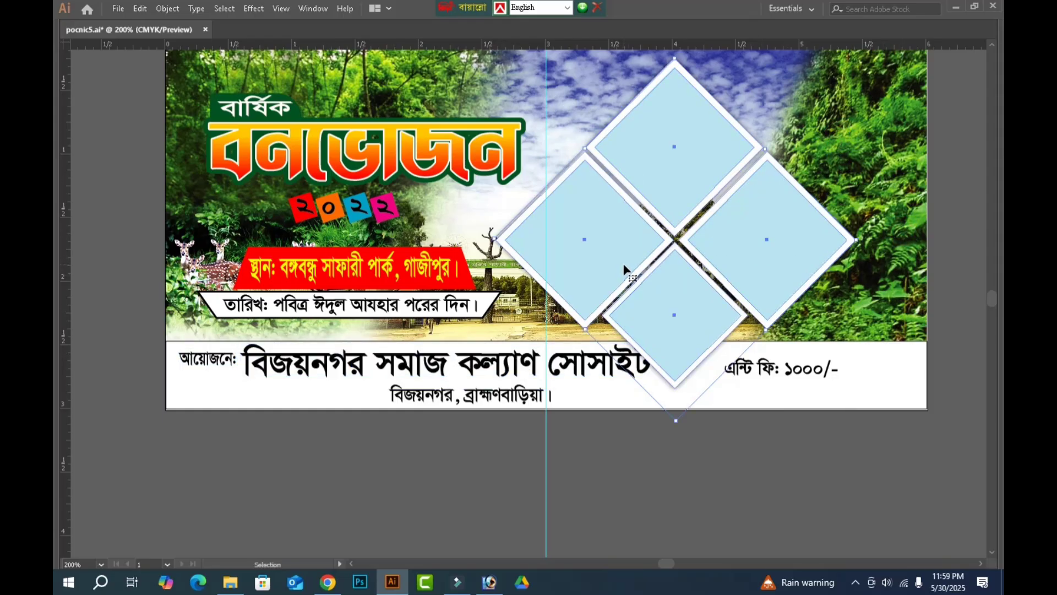
key("Right")
key("Right")
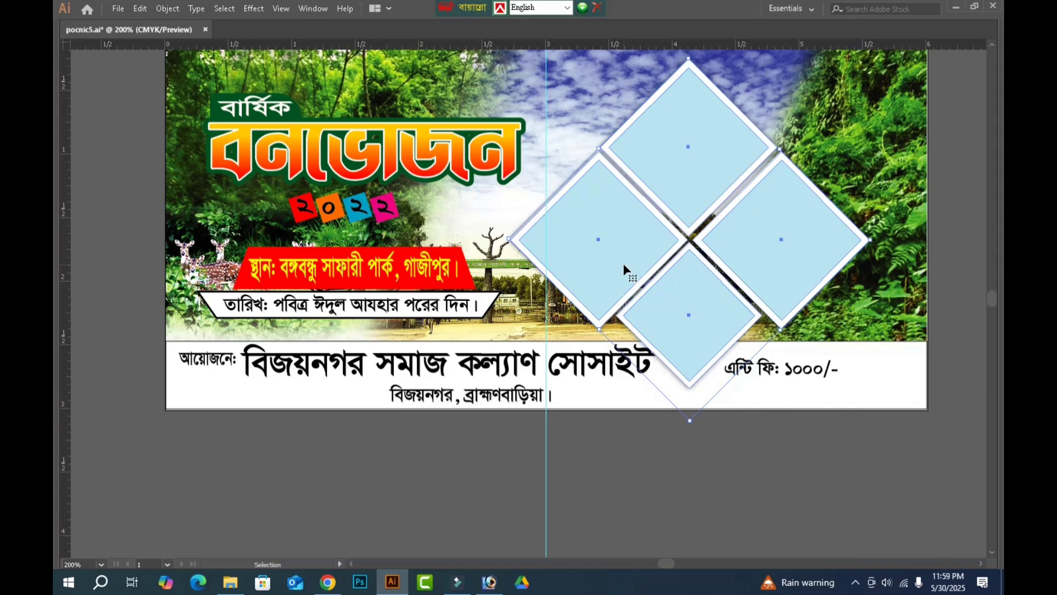
key("Right")
key("Right")
key("Right")
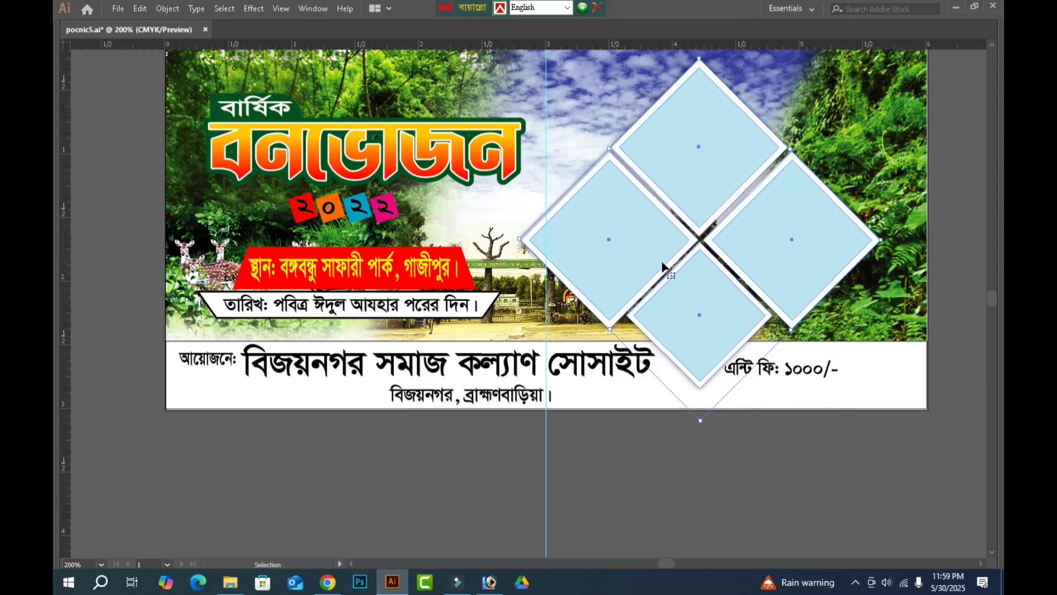
key("Up")
key("Up")
left_click(836, 411)
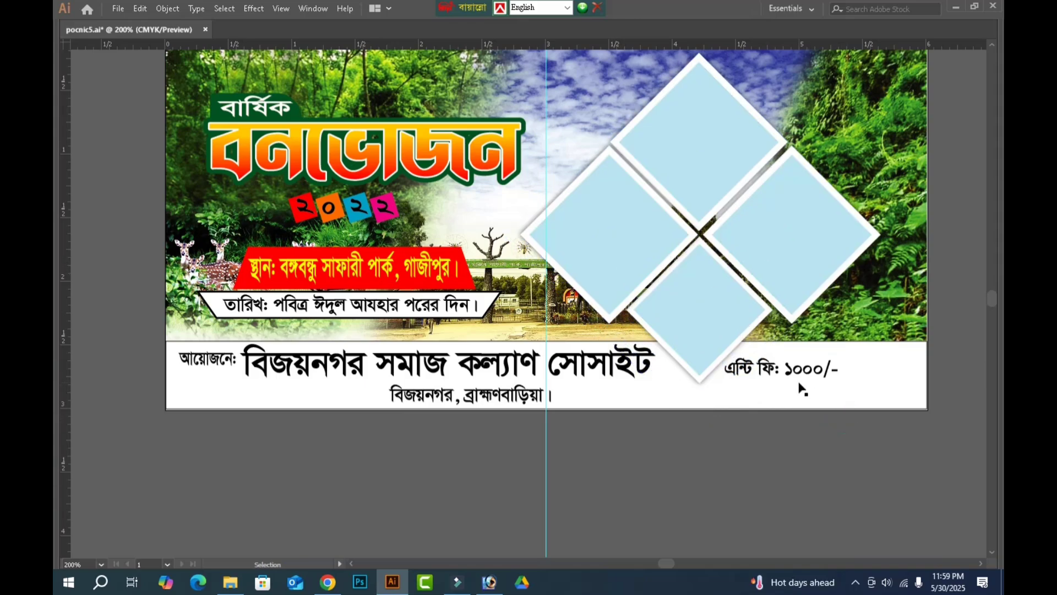
Move the এন্টি ফি: ১০০০/- text from the white strip to the upper right area of the banner photo.
left_click_drag(792, 372, 829, 78)
left_click_drag(811, 196, 712, 321)
Draw a black many-pointed starburst with the Star tool above the banner's right part, increasing its number of points.
key("Tab")
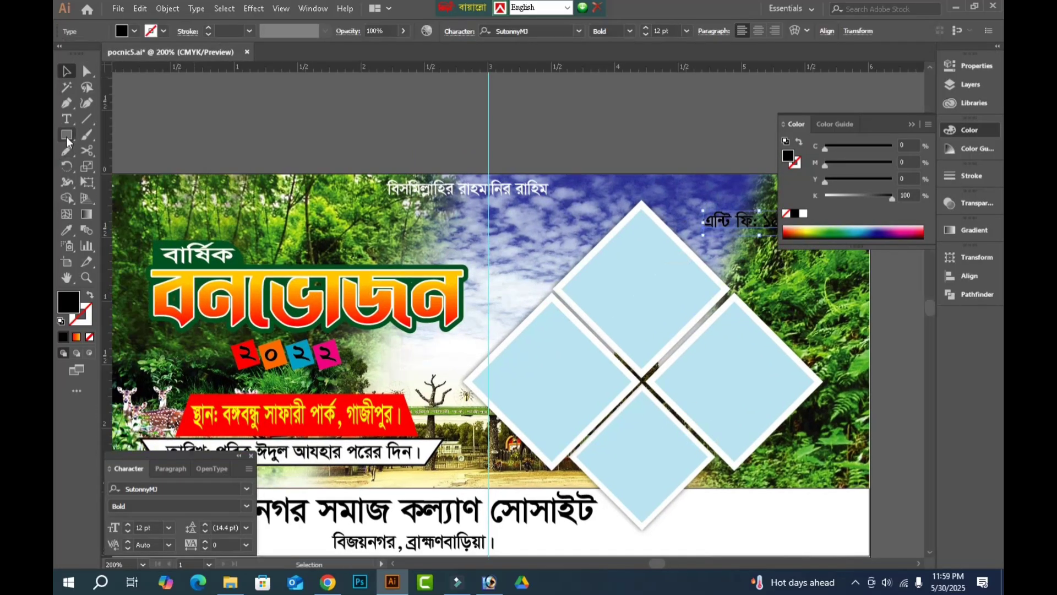
left_click(66, 134)
left_click(131, 199)
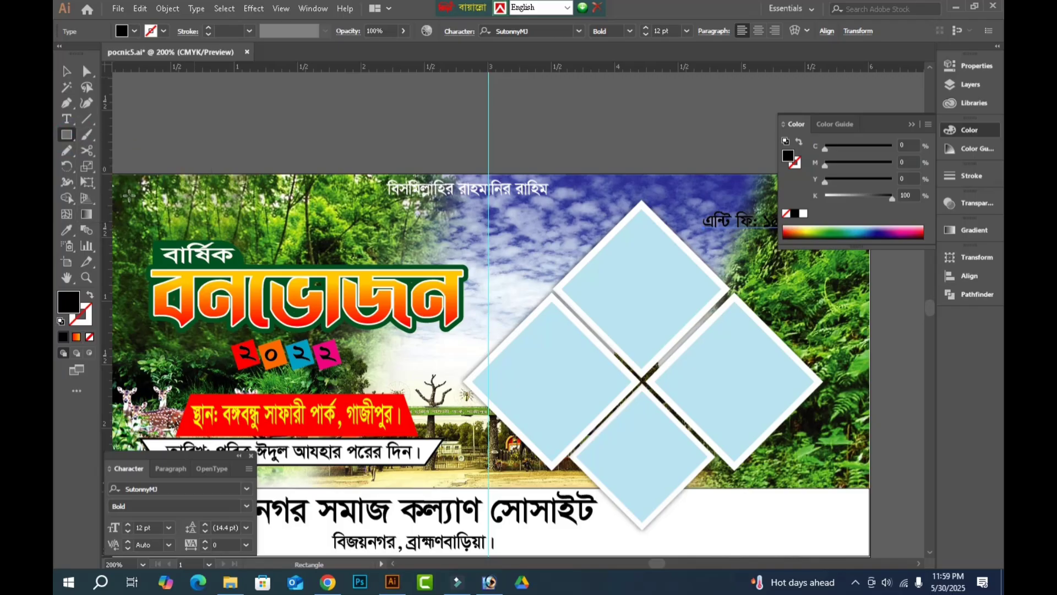
key("Tab")
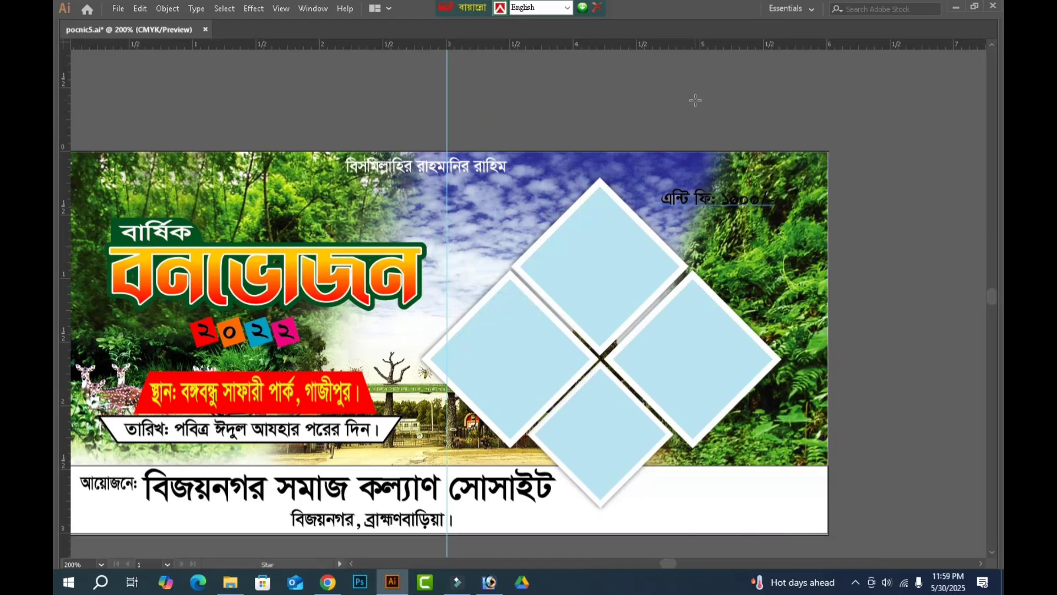
left_click_drag(696, 101, 738, 161)
key("Up")
key("Up")
key("Up")
key("Up")
key("Up")
key("Up")
key("Up")
key("Up")
key("Up")
key("Up")
key("Up")
key("Up")
key("Up")
key("Up")
left_click_drag(738, 162, 737, 161)
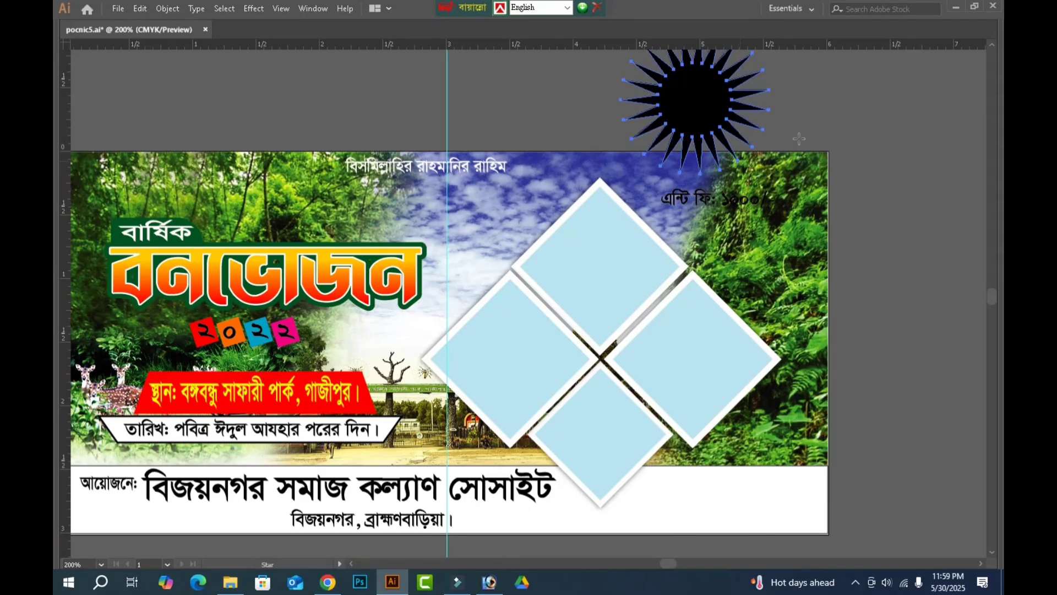
Round all the starburst's points and notches with a 0.02 in corner radius.
key("Tab")
left_click(66, 71)
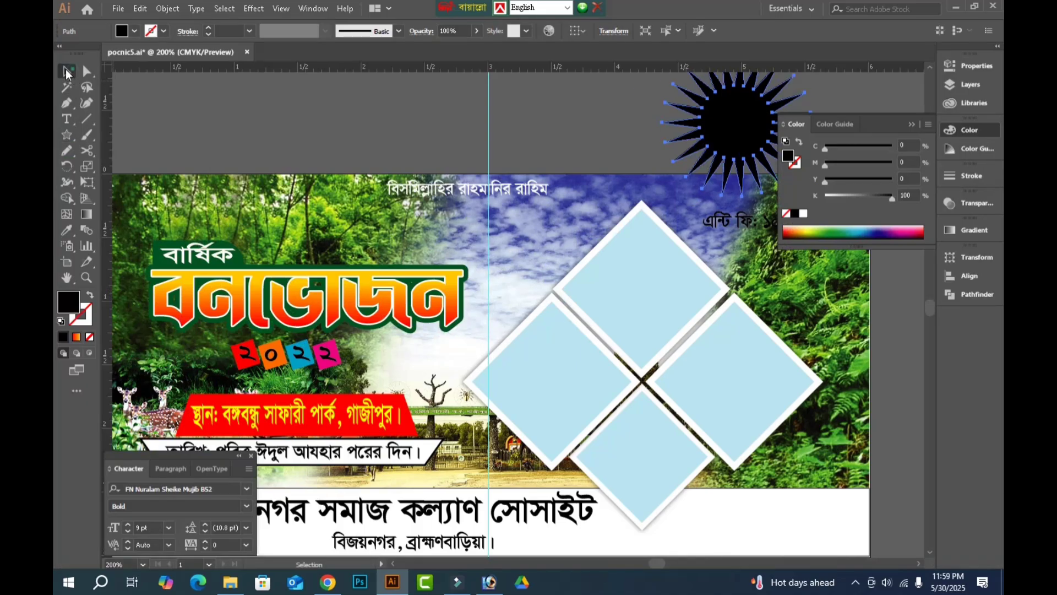
key("Tab")
left_click_drag(903, 105, 859, 171)
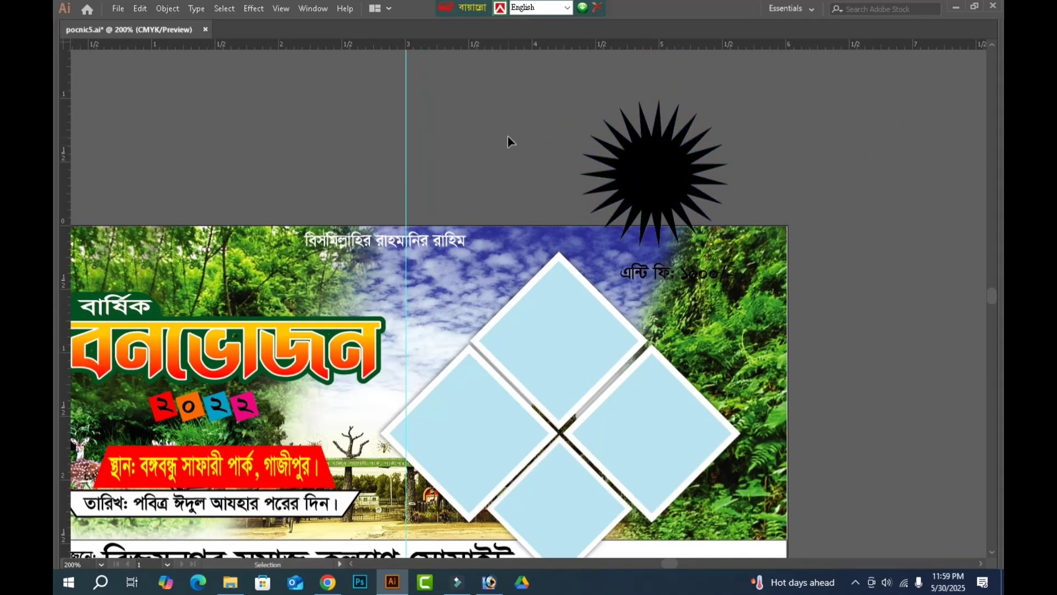
key("Tab")
left_click(87, 71)
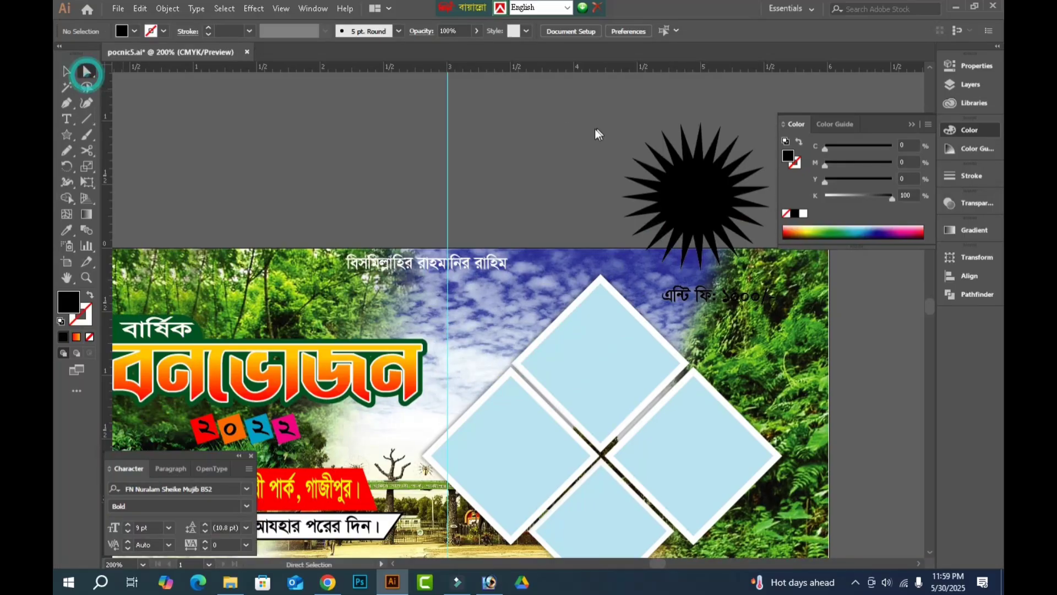
key("Tab")
left_click_drag(537, 72, 756, 248)
left_click_drag(689, 125, 695, 136)
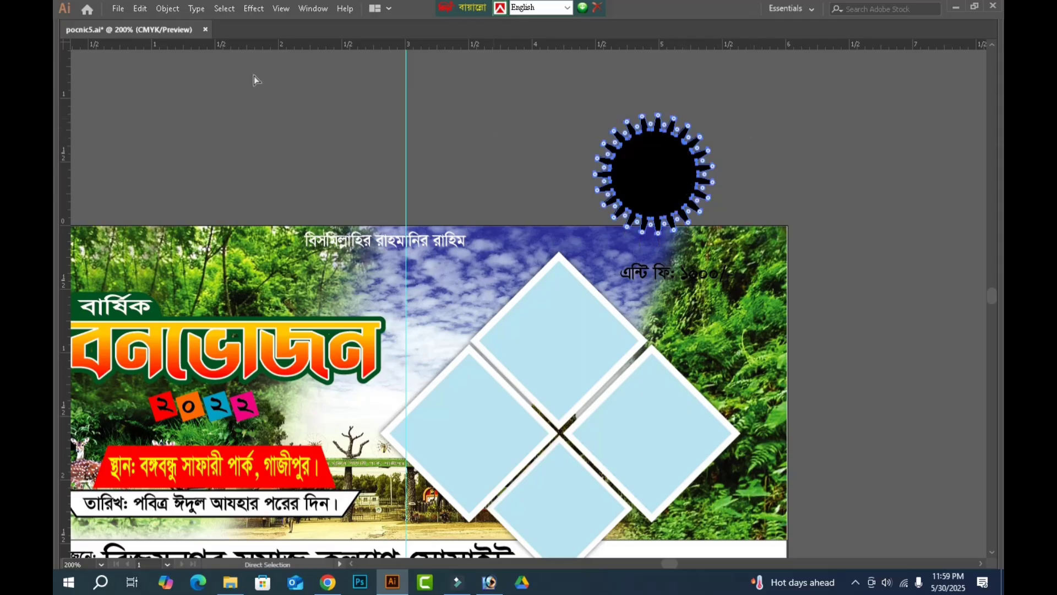
key("Tab")
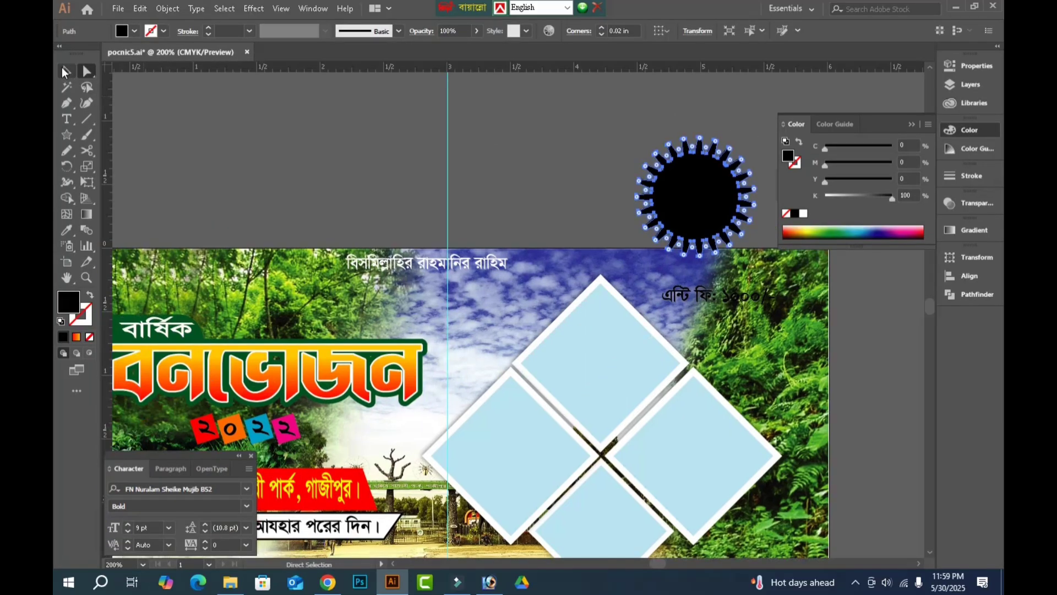
left_click(65, 72)
left_click(413, 154)
Place the starburst in the banner's upper right corner and fill it with red.
key("Tab")
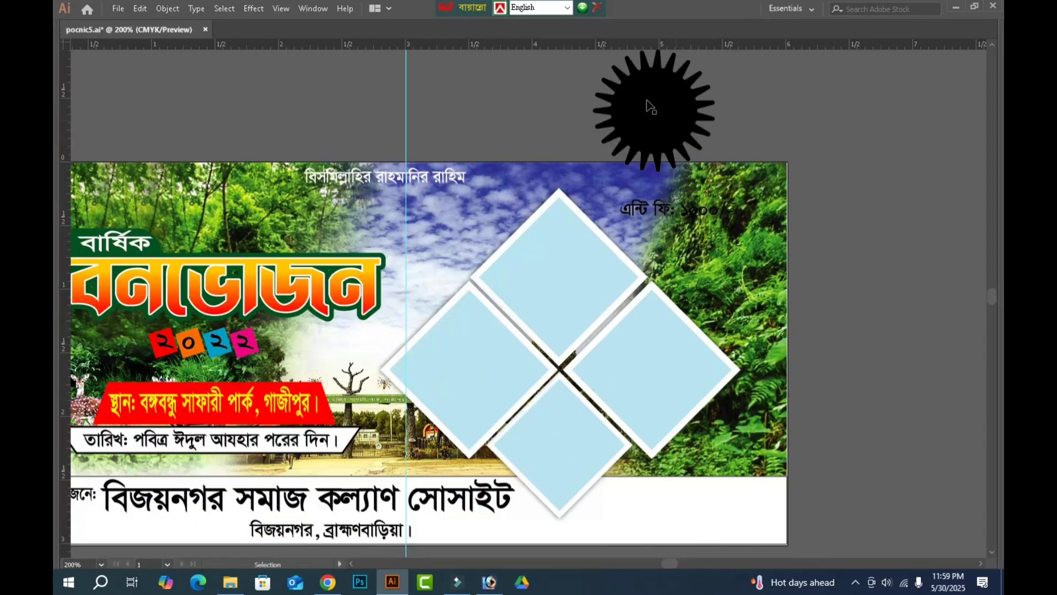
left_click_drag(651, 107, 696, 218)
key("Tab")
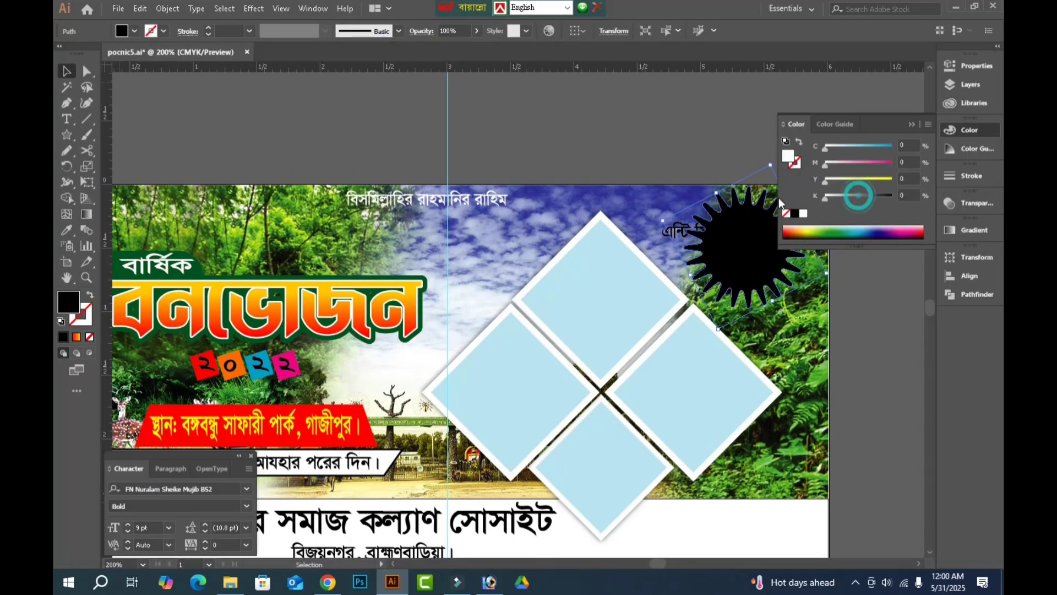
left_click_drag(778, 197, 779, 197)
left_click_drag(842, 164, 903, 174)
left_click_drag(867, 179, 924, 173)
left_click(713, 147)
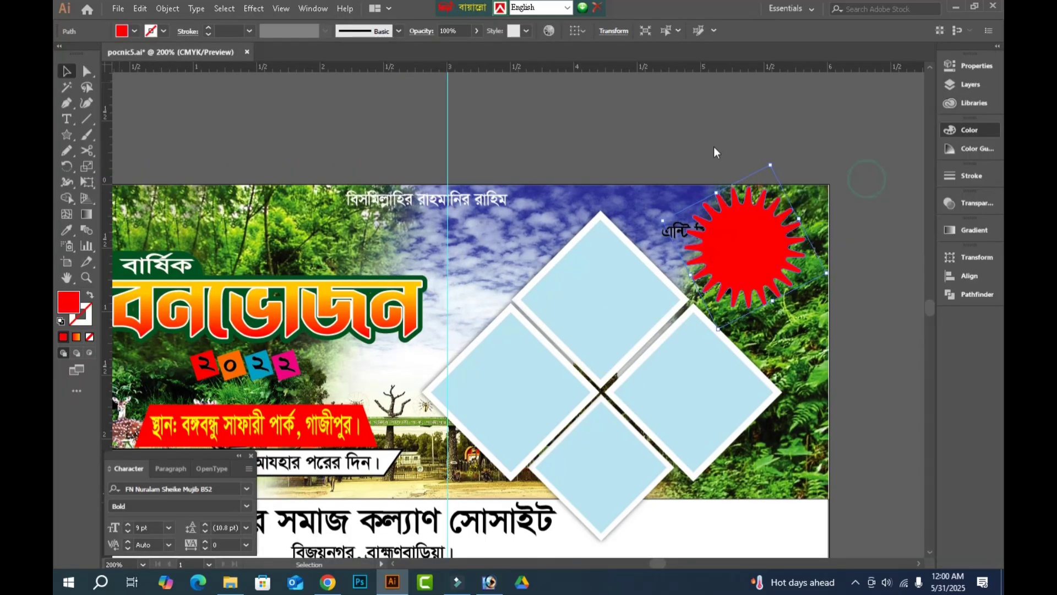
key("Tab")
Bring the entry fee text in front of the red starburst and delete the ১০০০/- amount from it.
left_click(624, 215)
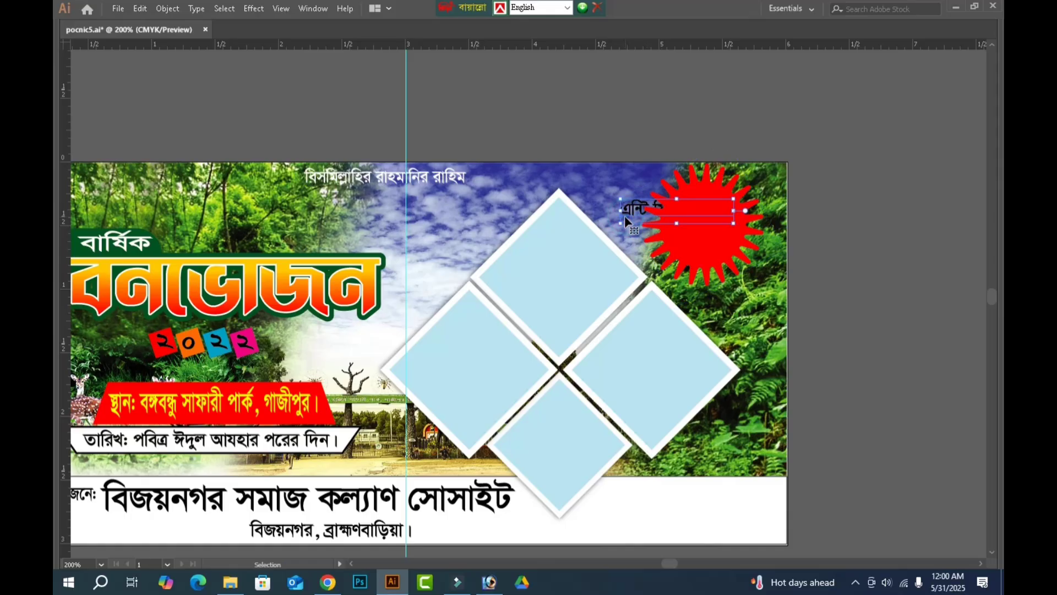
key("ctrl+shift+bracketright")
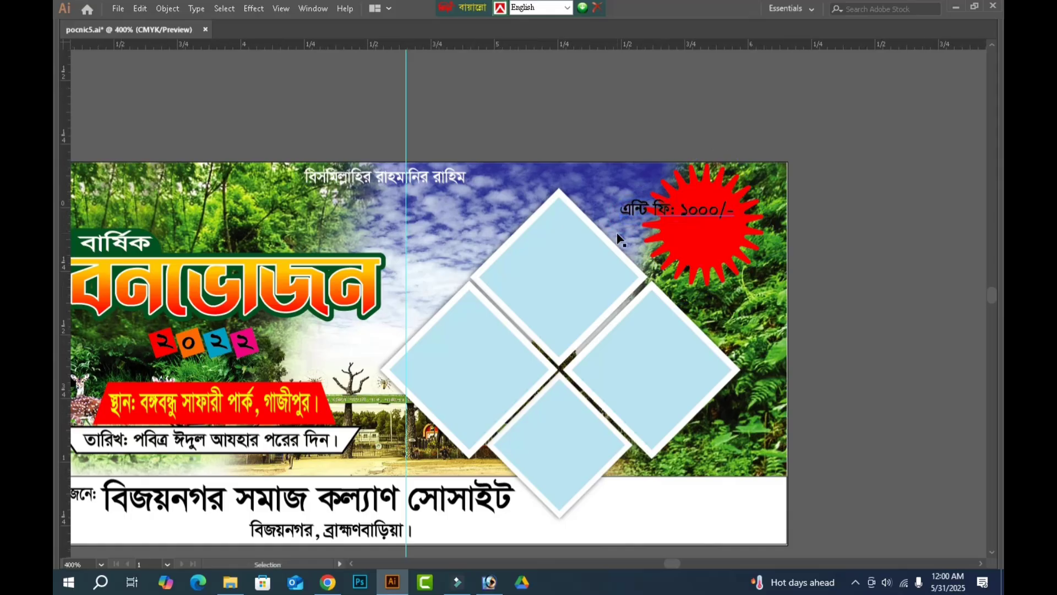
key("ctrl+equal")
double_click(535, 315)
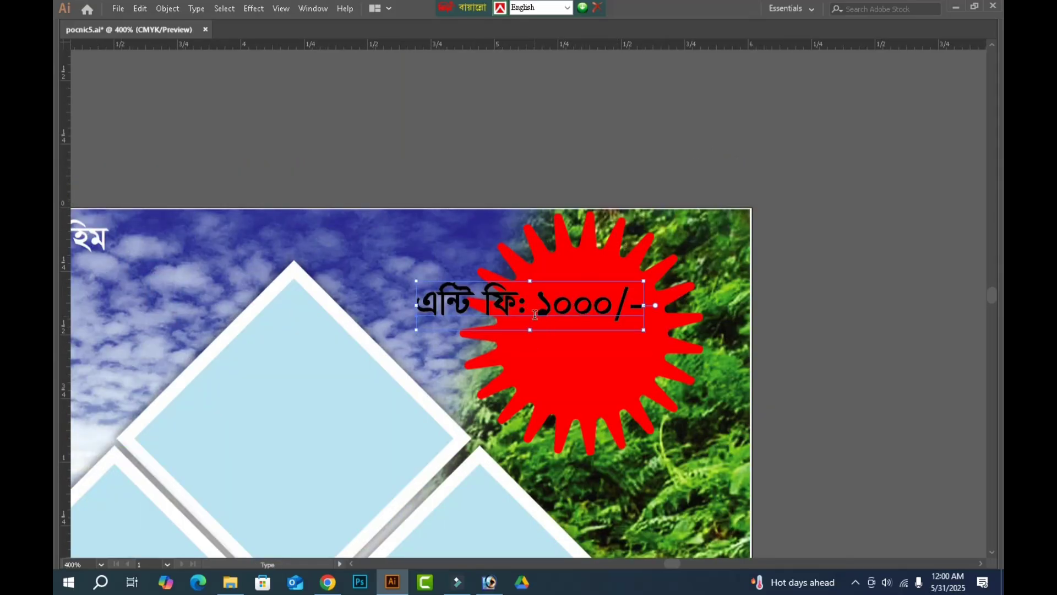
key("shift+End")
key("BackSpace")
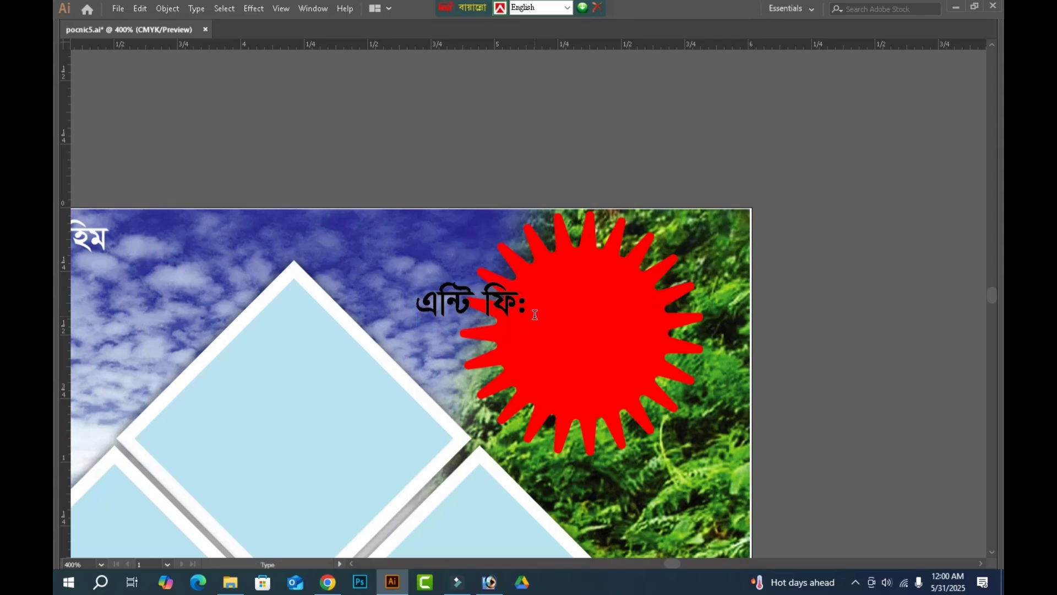
key("Escape")
Move the এন্টি ফি: label onto the upper part of the red starburst and colour it white.
left_click_drag(456, 310, 555, 294)
key("Tab")
left_click_drag(840, 205, 757, 197)
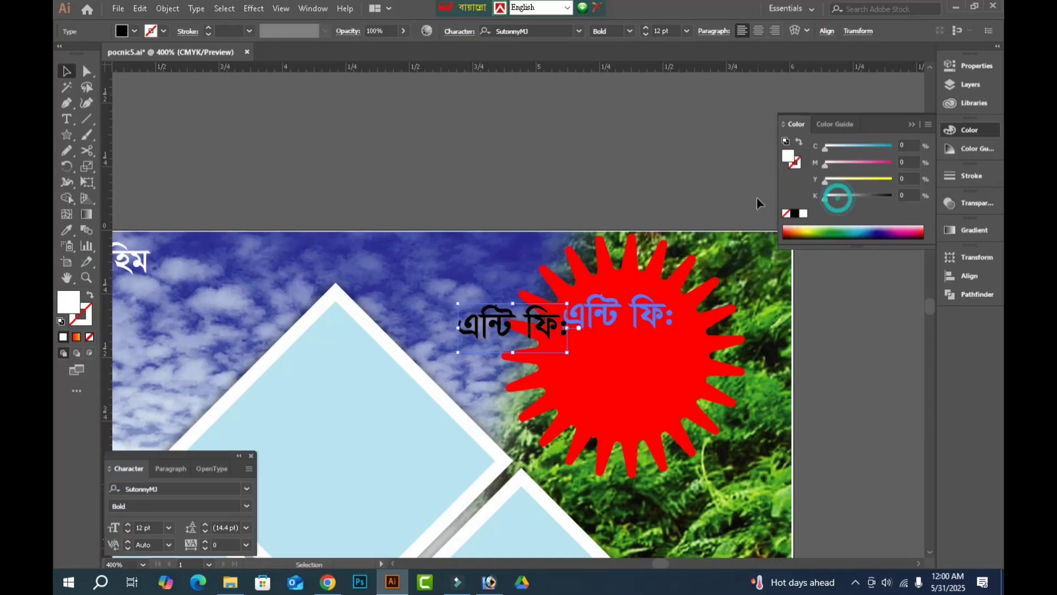
Stretch the এন্টি ফি: label slightly wider across the upper part of the red starburst.
key("Tab")
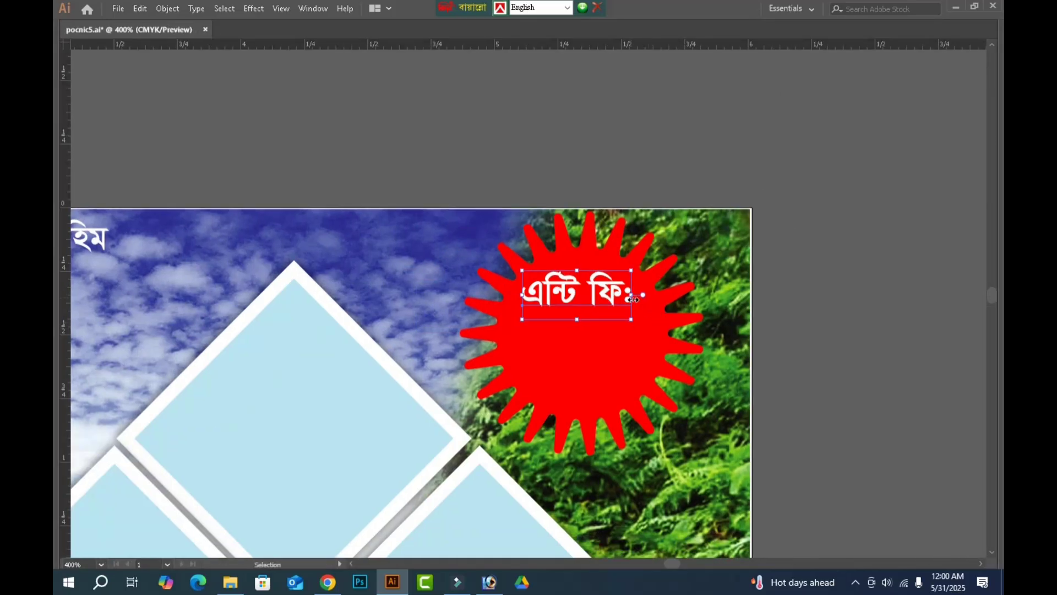
left_click_drag(631, 295, 644, 298)
left_click(765, 337)
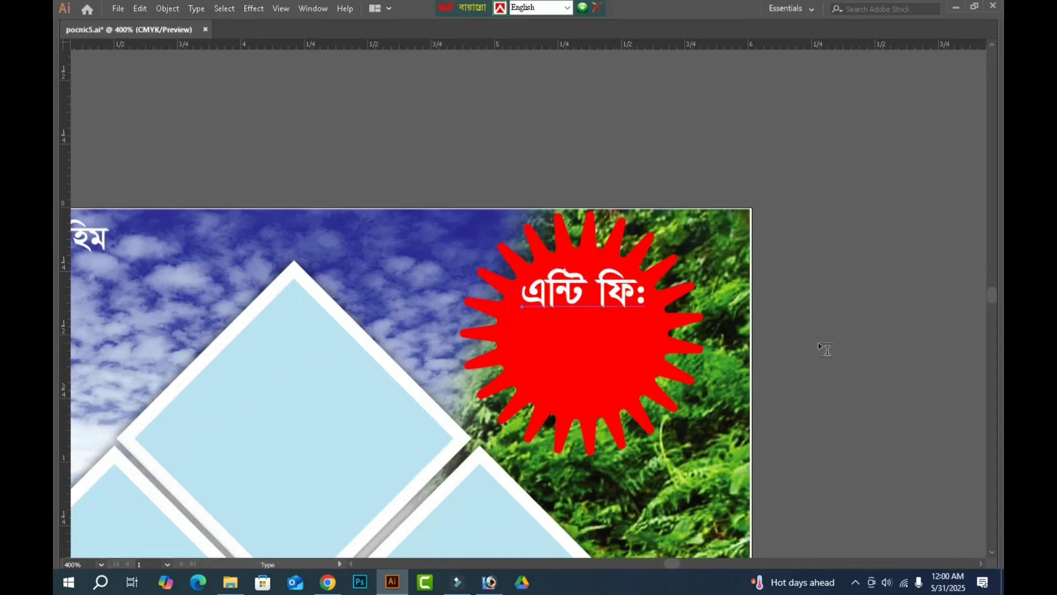
Add the amount ১০০০/- as a separate text object on the empty canvas beside the banner.
key("t")
left_click(818, 341)
type("১০০০/-")
key("Escape")
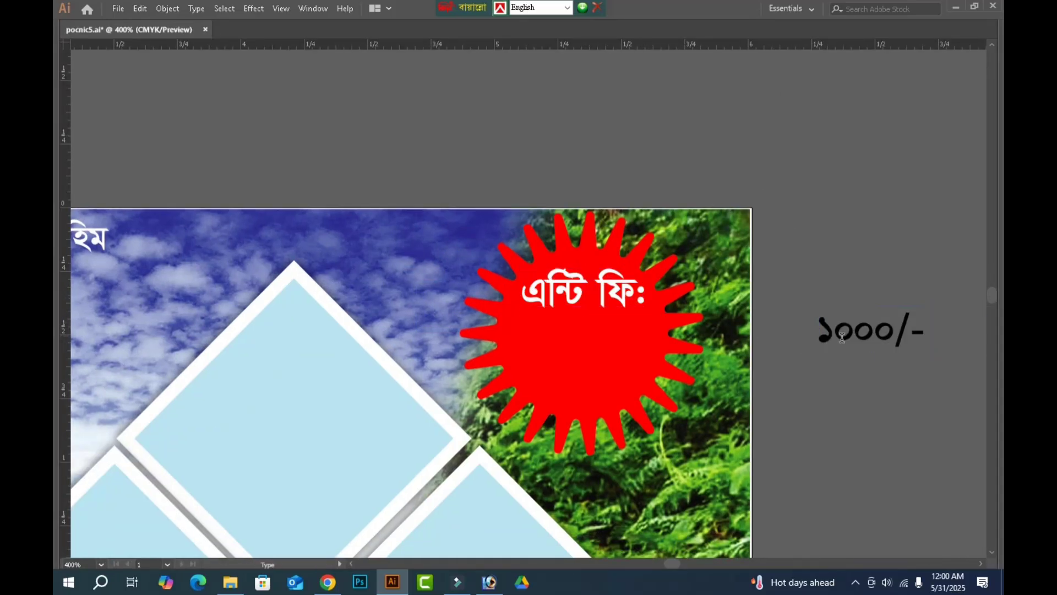
left_click(843, 339)
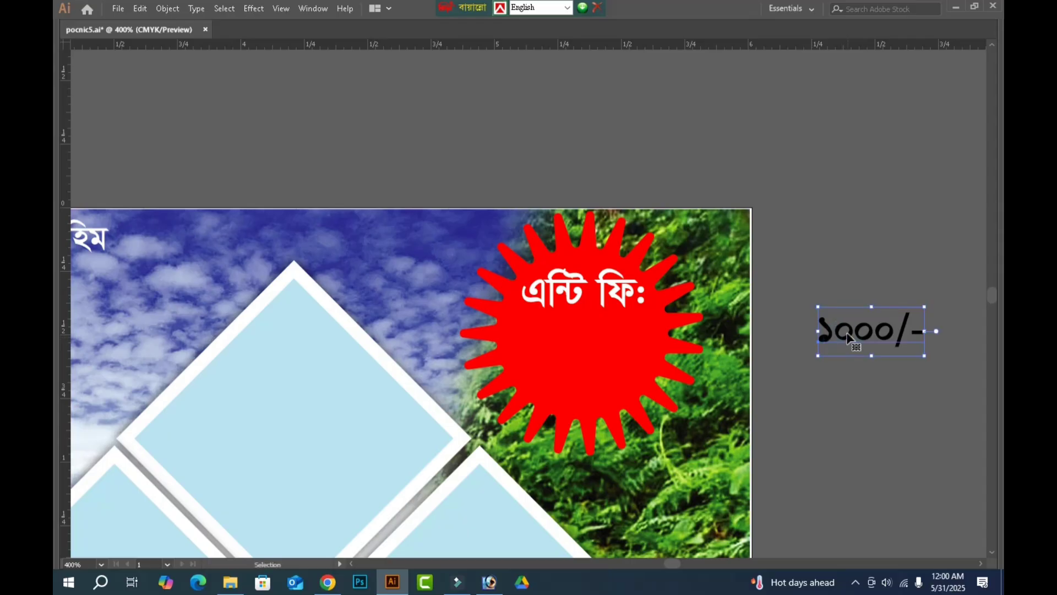
Move the ১০০০/- amount onto the starburst beneath the এন্টি ফি: label and enlarge it to about 21 pt.
left_click_drag(843, 341, 542, 344)
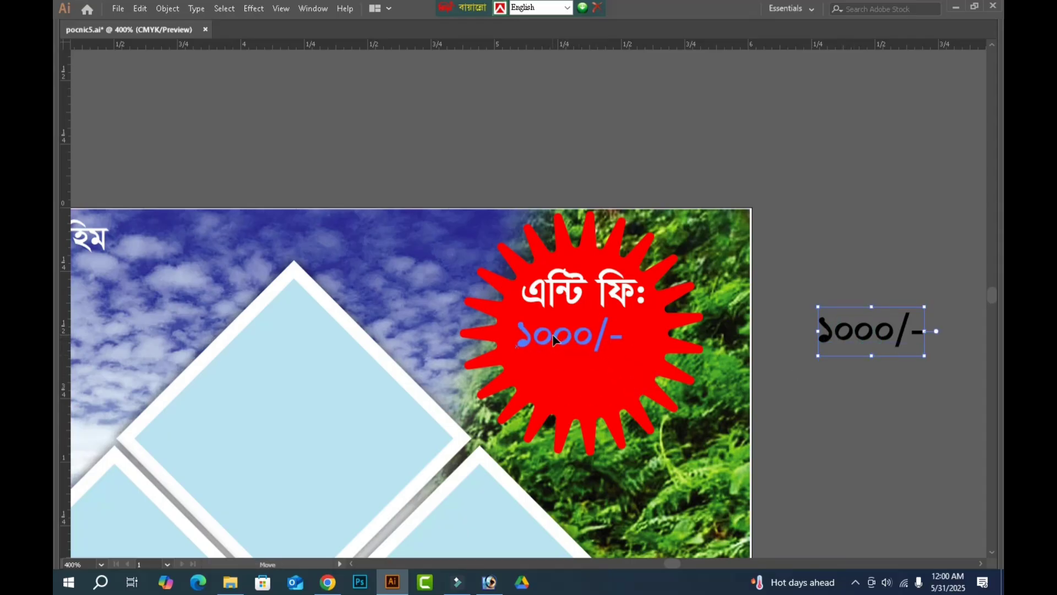
left_click_drag(624, 361, 664, 397)
left_click_drag(517, 353, 509, 348)
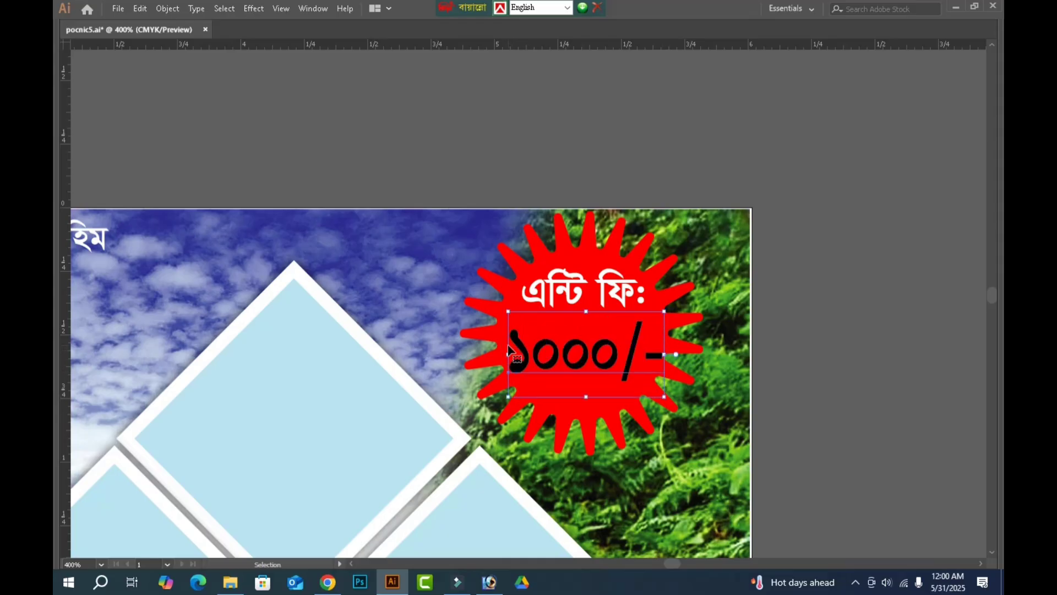
Colour the ১০০০/- amount on the starburst bright yellow.
key("Tab")
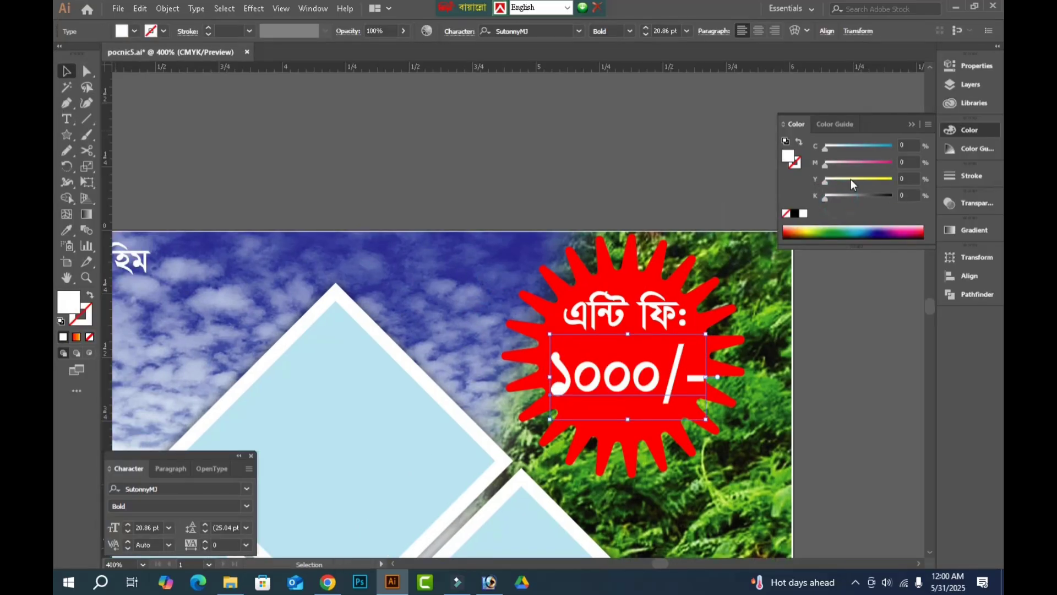
left_click(890, 180)
left_click(563, 141)
key("Tab")
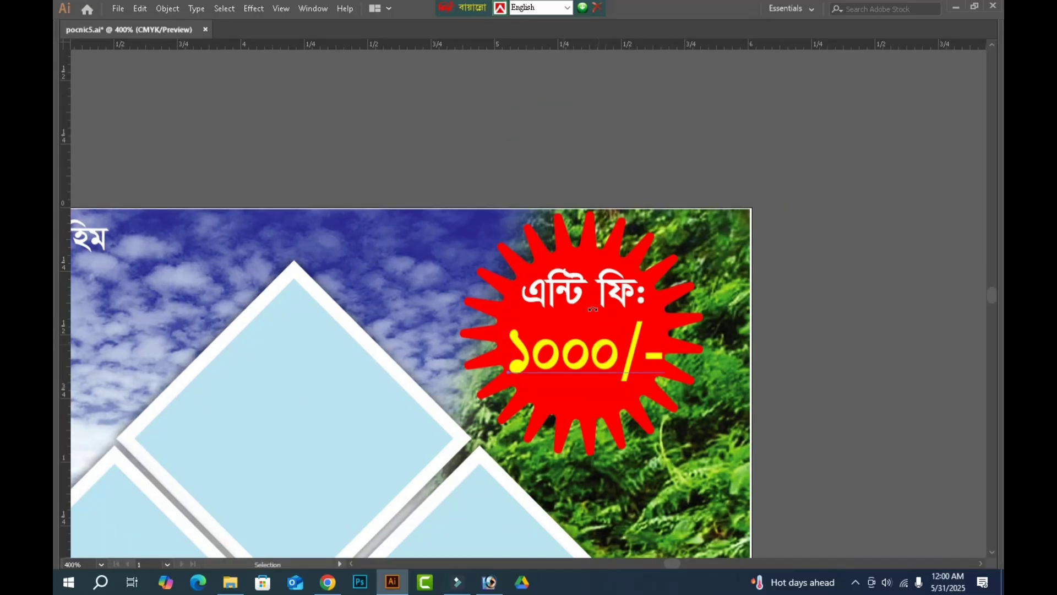
Stretch the yellow ১০০০/- amount slightly taller towards the label, deselect it and fit the whole banner in view.
left_click(592, 322)
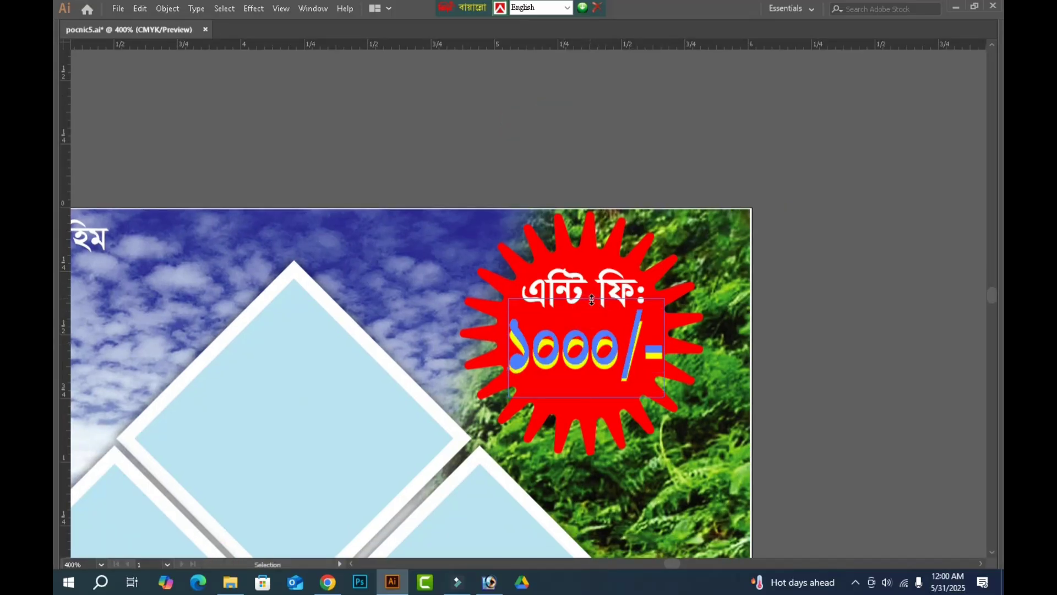
left_click(816, 311)
left_click_drag(802, 337, 868, 335)
key("ctrl+0")
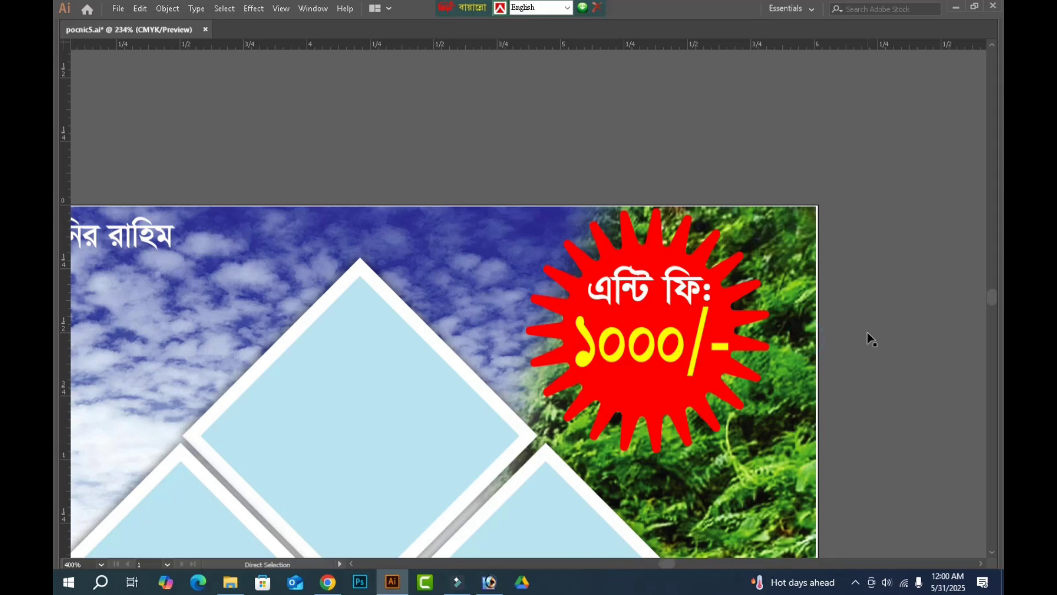
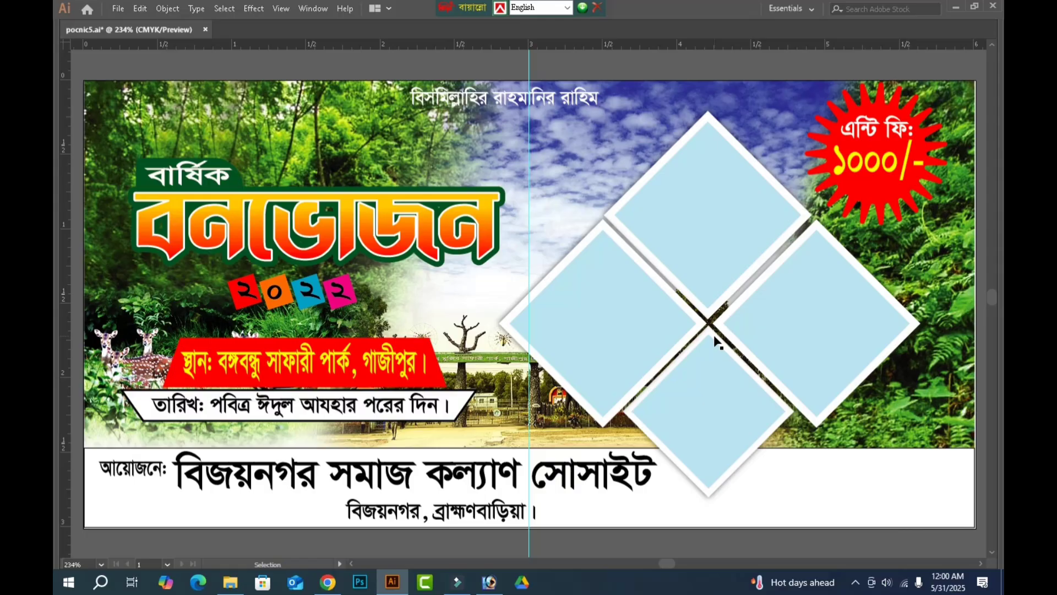
Open the parrot photo 21 from the anondo bromon folder on the Psd File (I:) drive.
key("a")
key("ctrl+o")
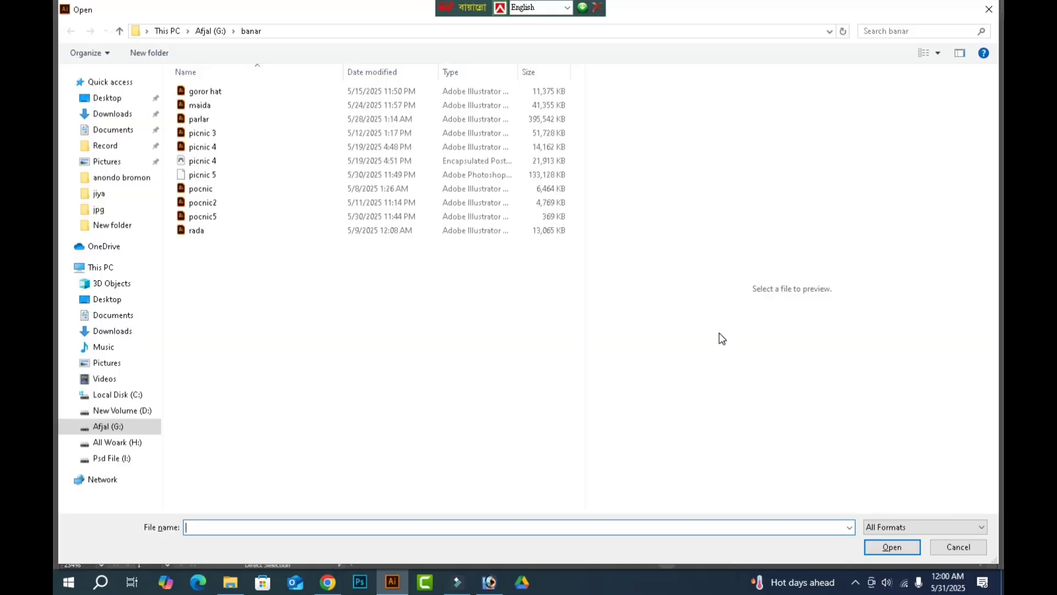
left_click(110, 443)
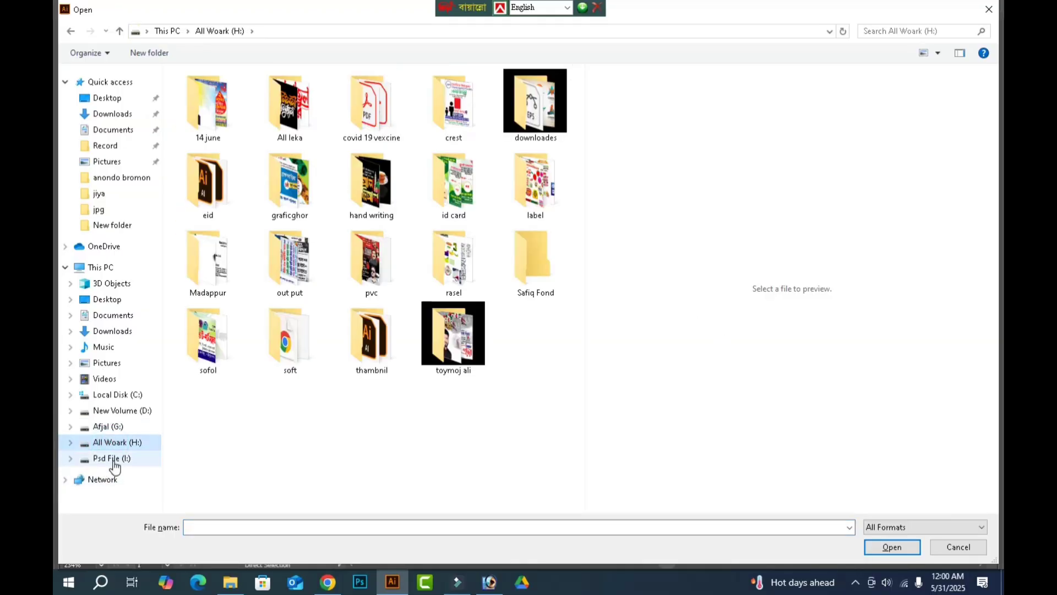
left_click(112, 459)
left_click(529, 185)
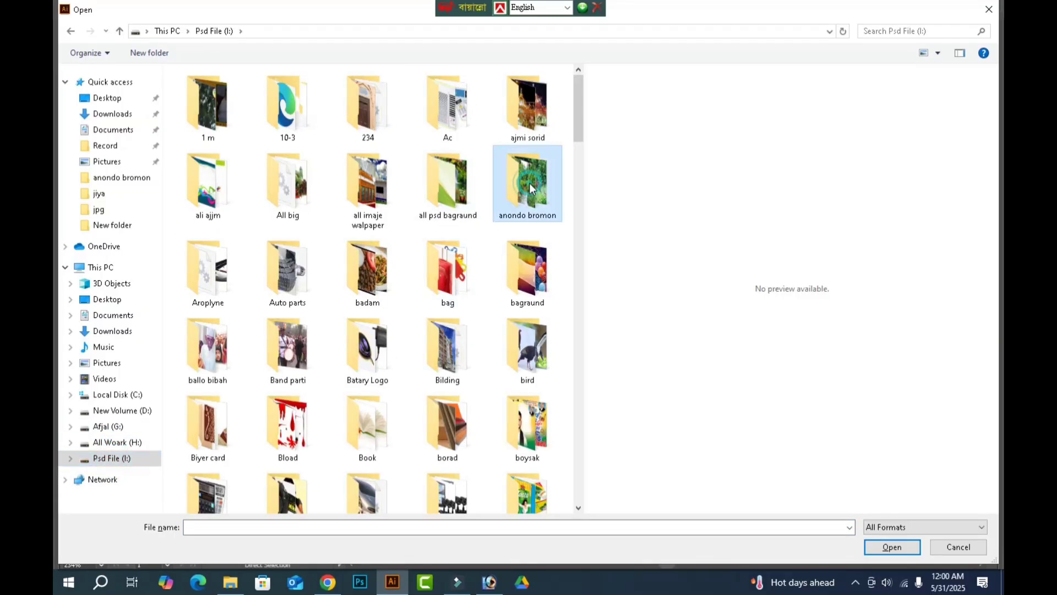
double_click(530, 185)
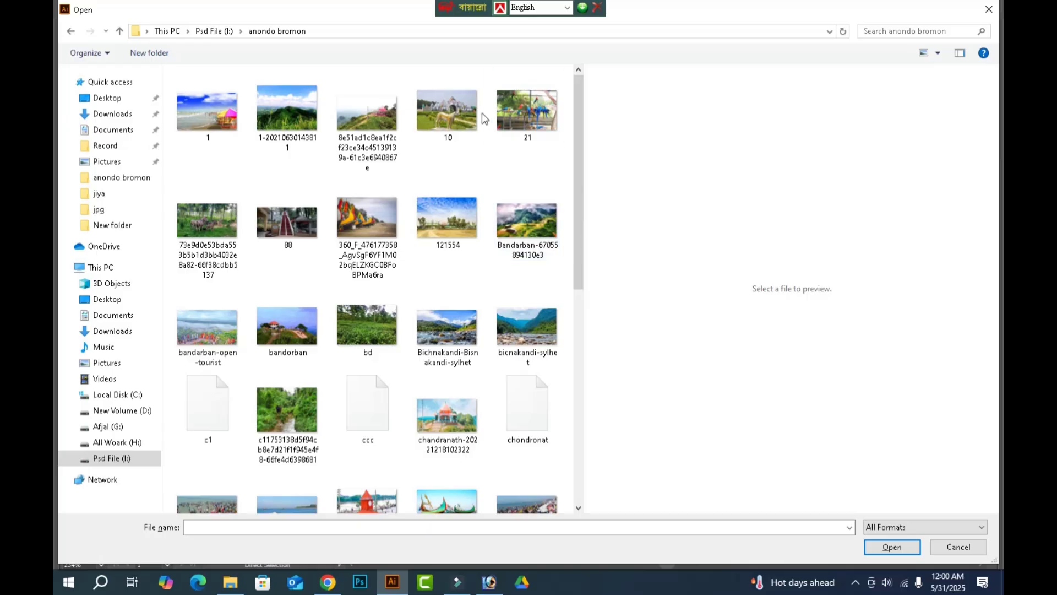
left_click(529, 113)
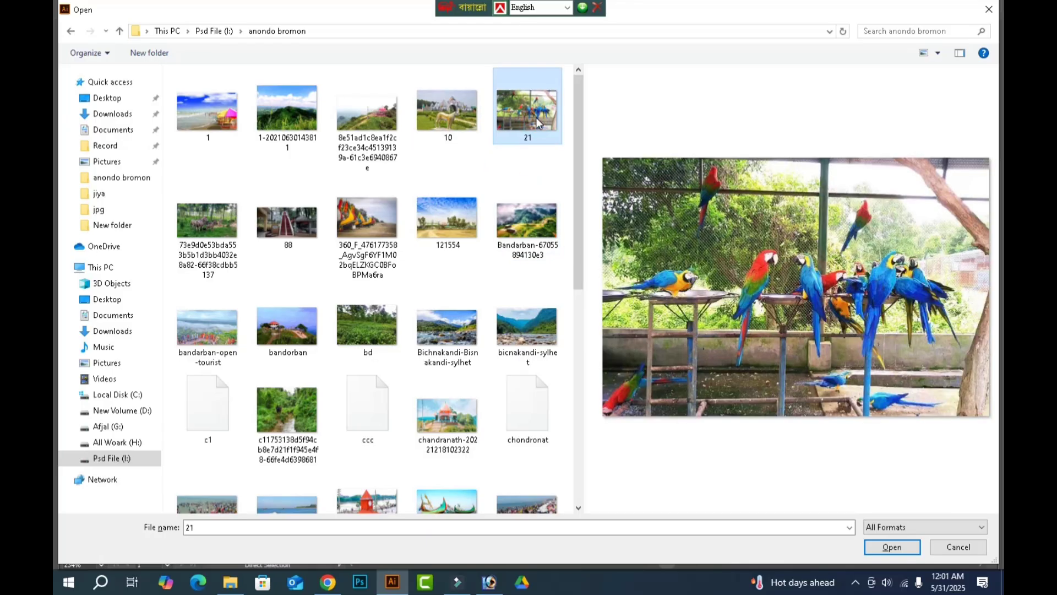
double_click(531, 116)
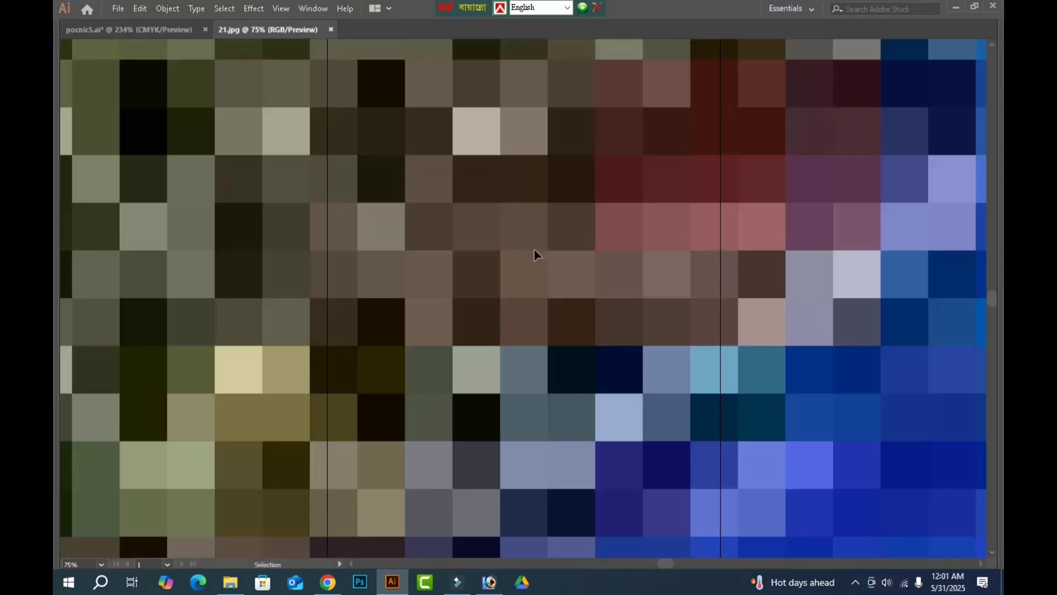
left_click(534, 250)
Try to move the oversized parrot photo within its own document.
key("ctrl+minus")
key("ctrl+minus")
key("ctrl+minus")
key("ctrl+minus")
key("ctrl+minus")
key("ctrl+minus")
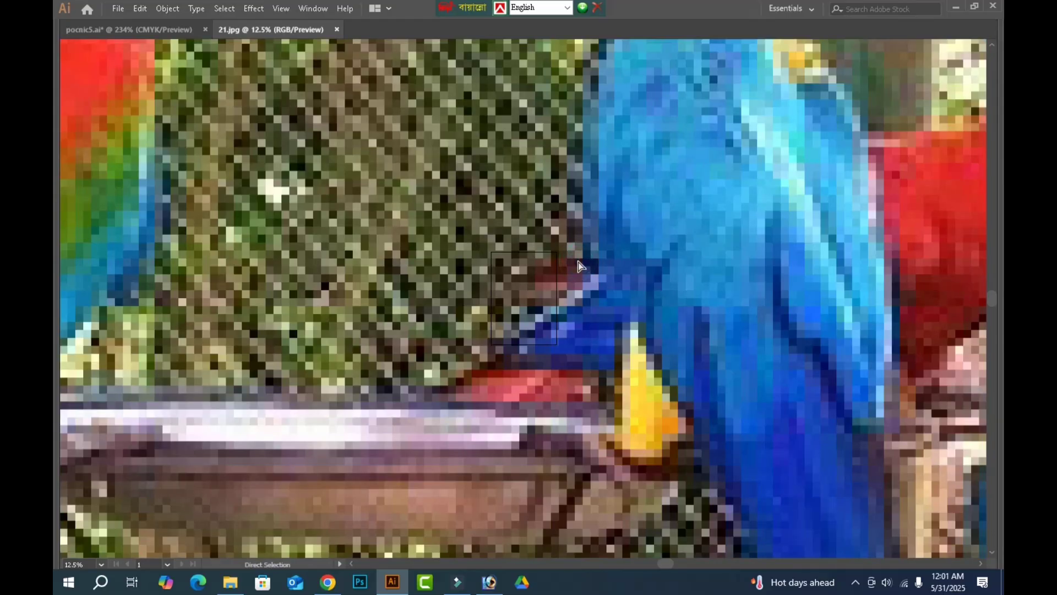
key("ctrl+minus")
key("ctrl+minus")
key("ctrl+minus")
key("ctrl+minus")
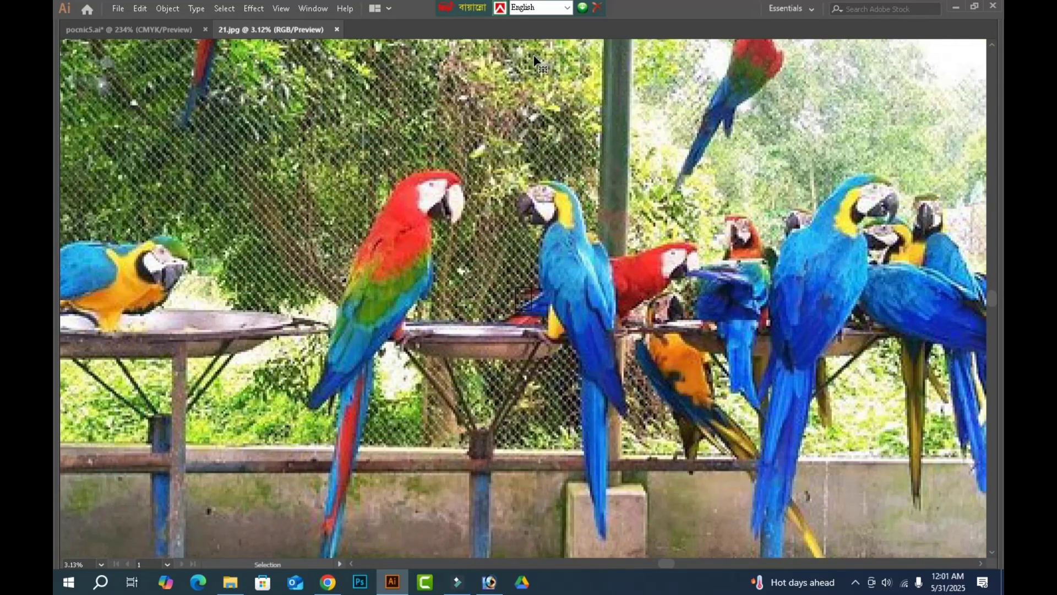
scroll(564, 73, "up", 1)
key("ctrl+minus")
key("ctrl")
left_click_drag(329, 172, 532, 280)
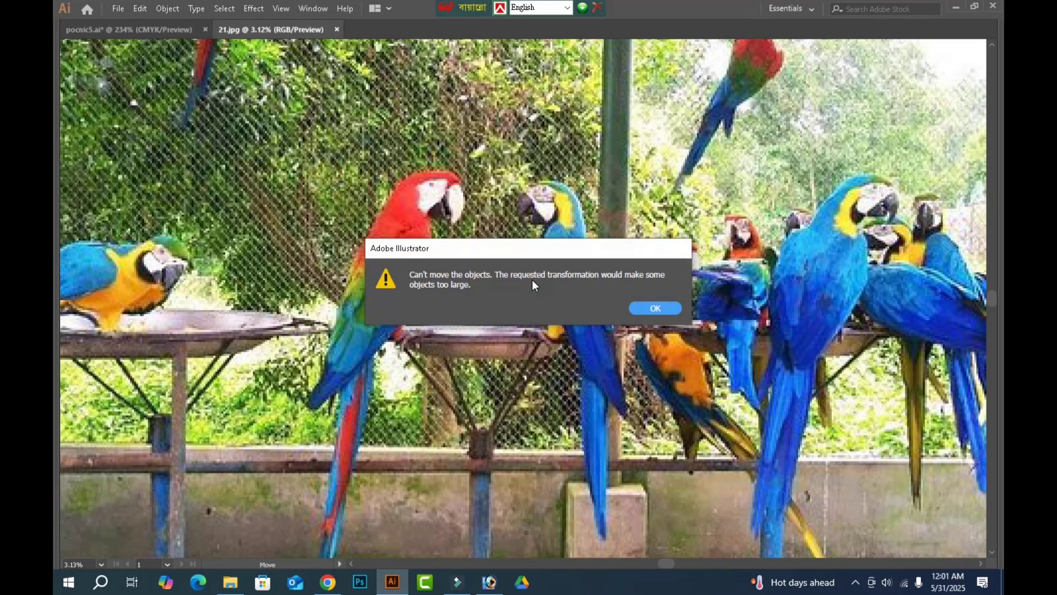
left_click(663, 309)
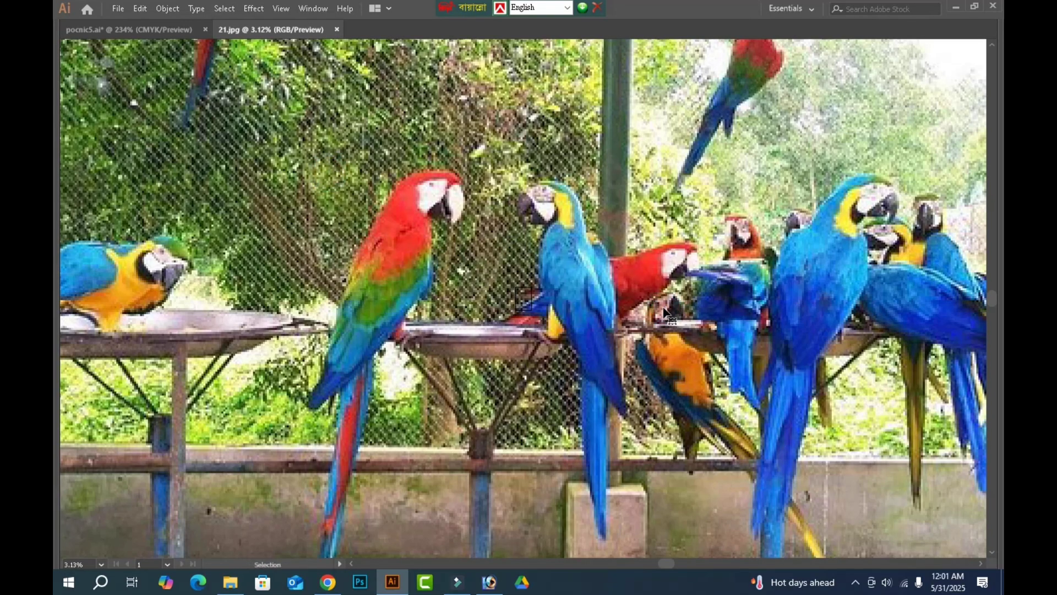
Try to set the height of the parrot photo to 5 in.
key("Tab")
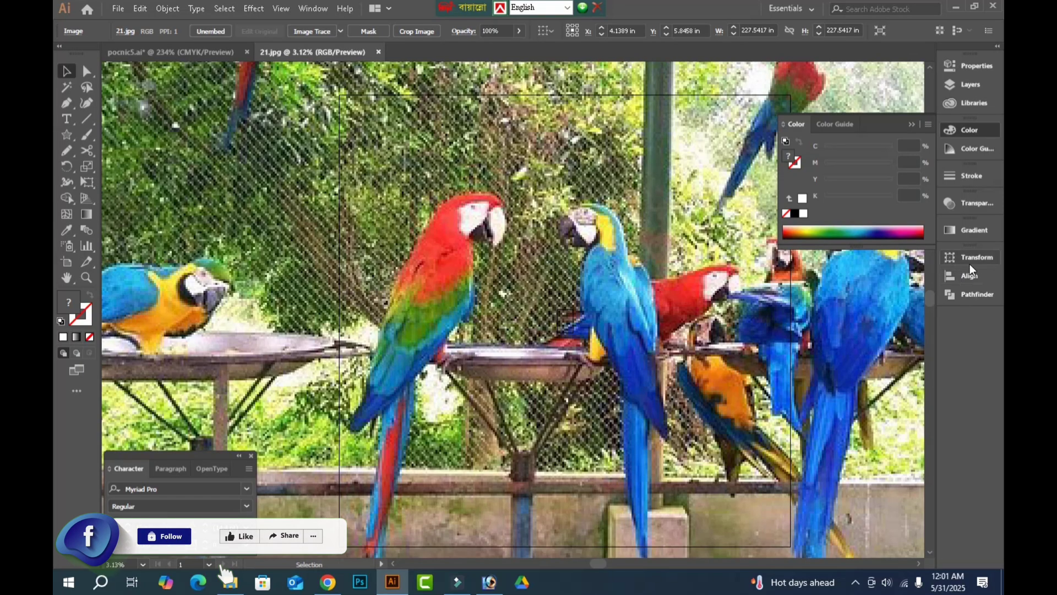
left_click(971, 257)
left_click(892, 271)
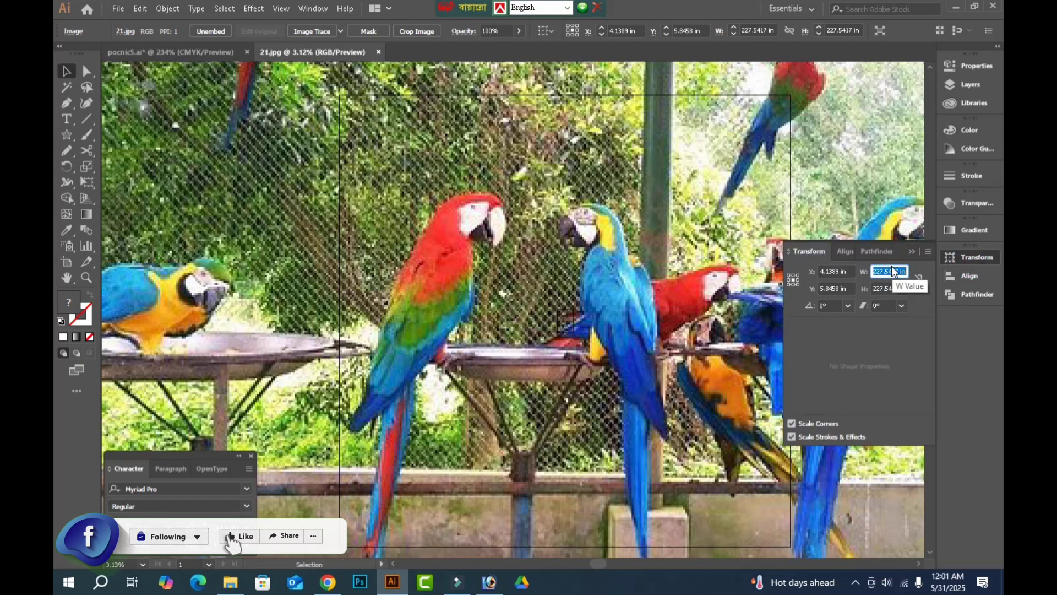
key("Tab")
type("5")
key("Return")
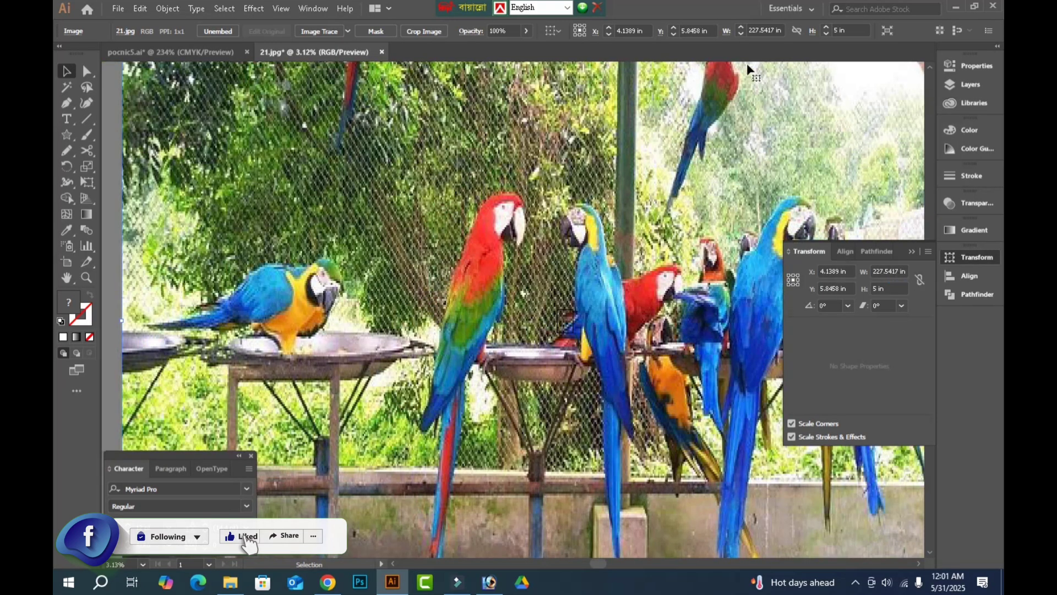
left_click(111, 216)
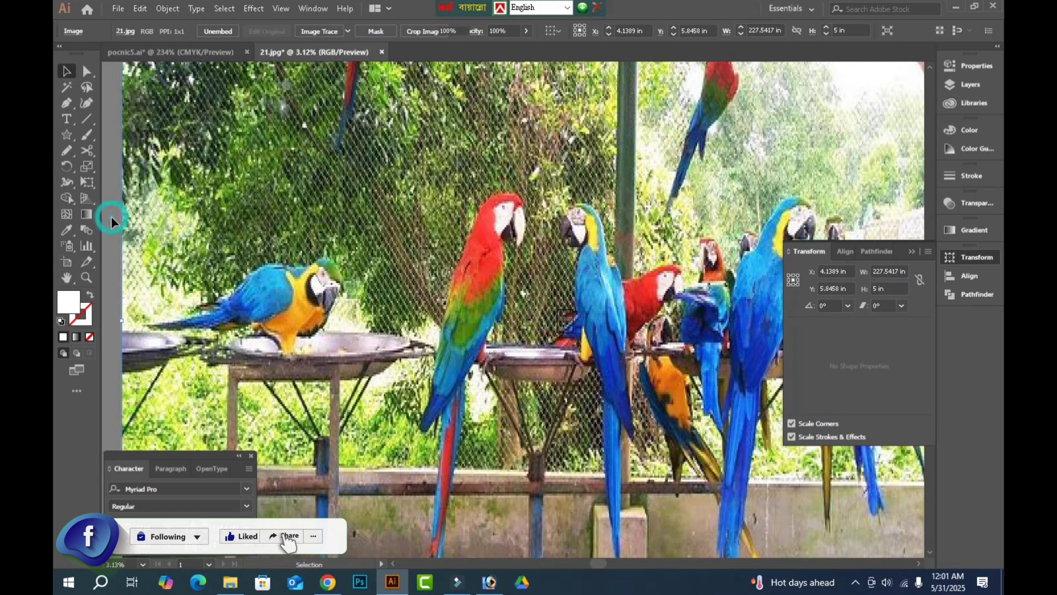
key("Tab")
left_click(544, 264)
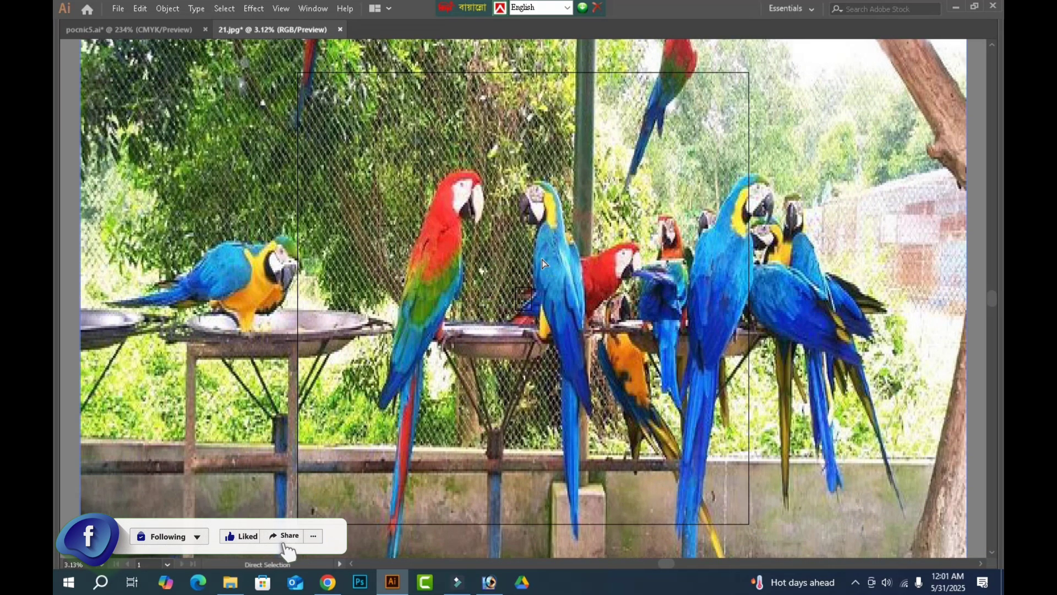
Enter a width of 8 and a height of 3 for the parrot photo to shrink it.
key("Tab")
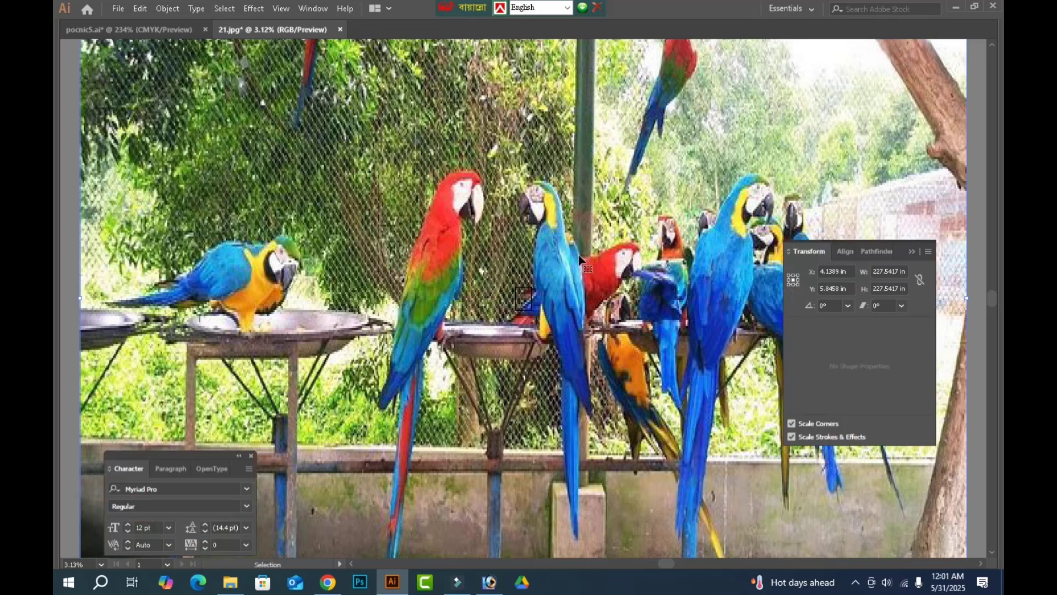
left_click(890, 268)
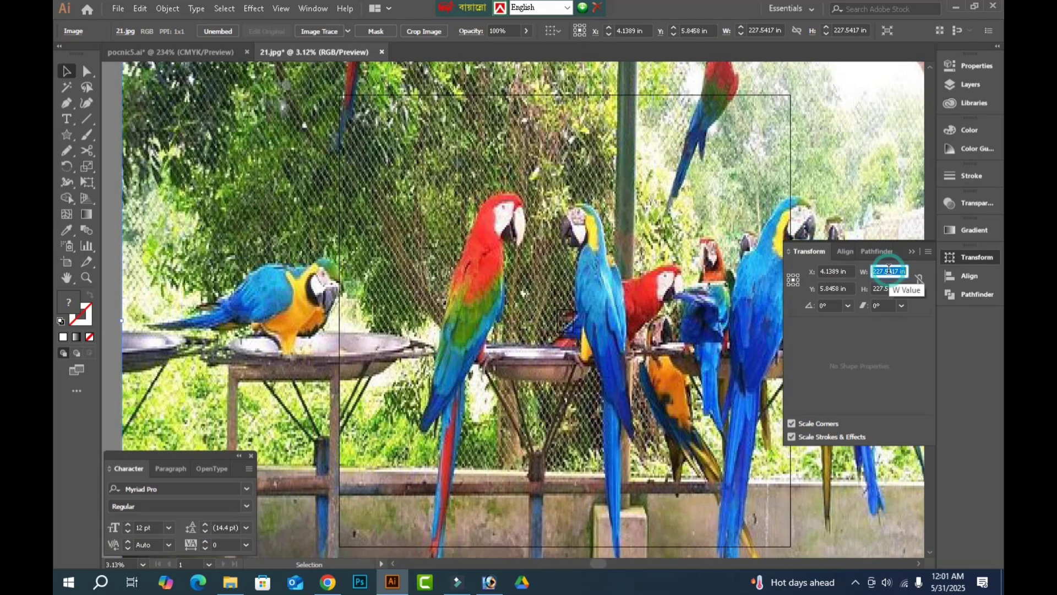
type("8")
key("Tab")
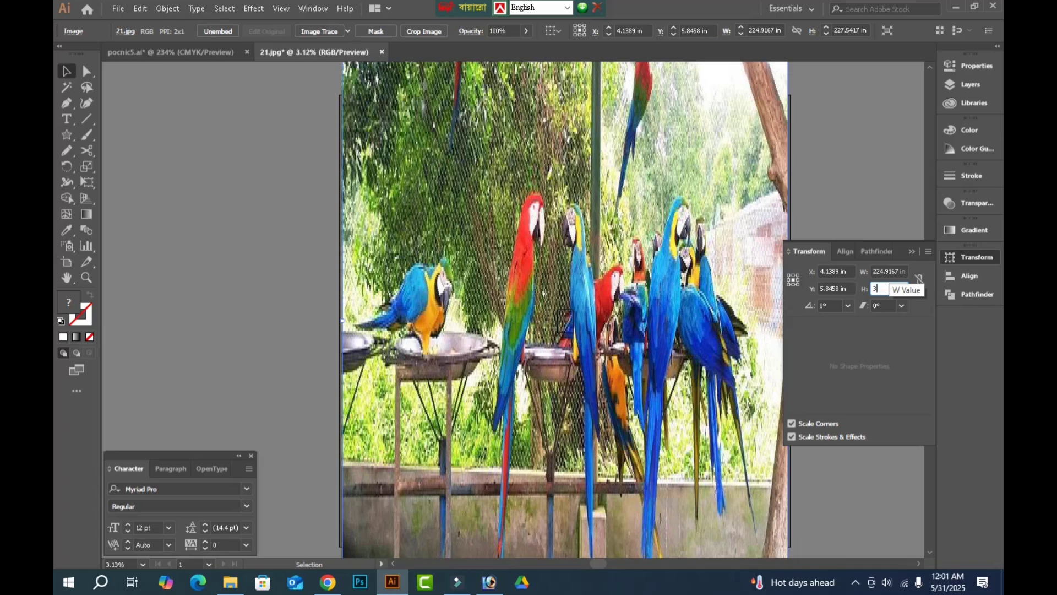
key("Return")
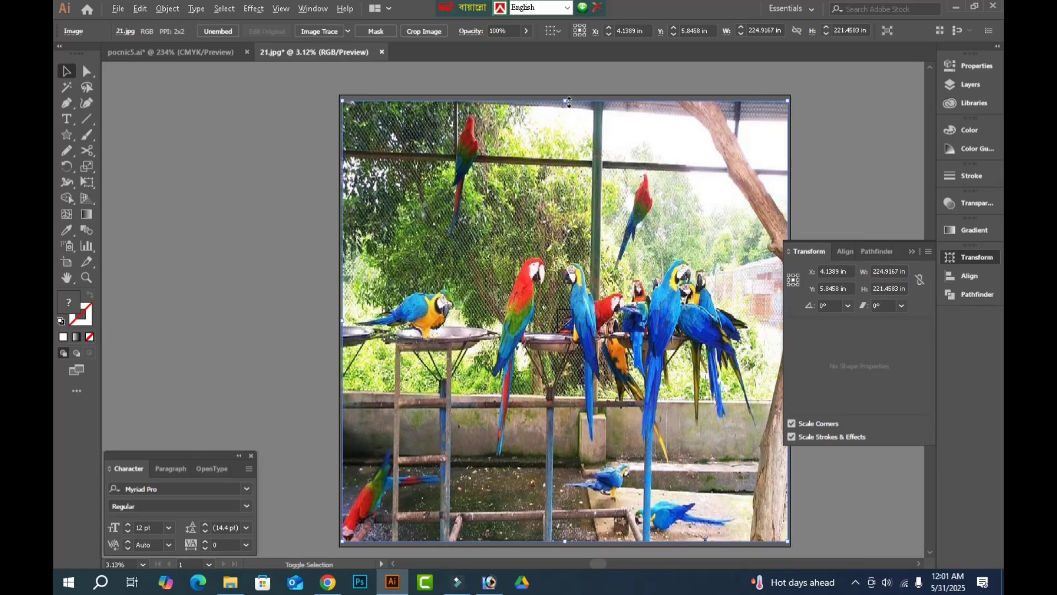
Scale the parrot photo down and flatten its proportions until it measures about 5.6 by 3.5 in.
mouse_move(567, 100)
left_mouse_down()
mouse_move(545, 306)
mouse_move(627, 355)
mouse_move(620, 338)
left_mouse_up()
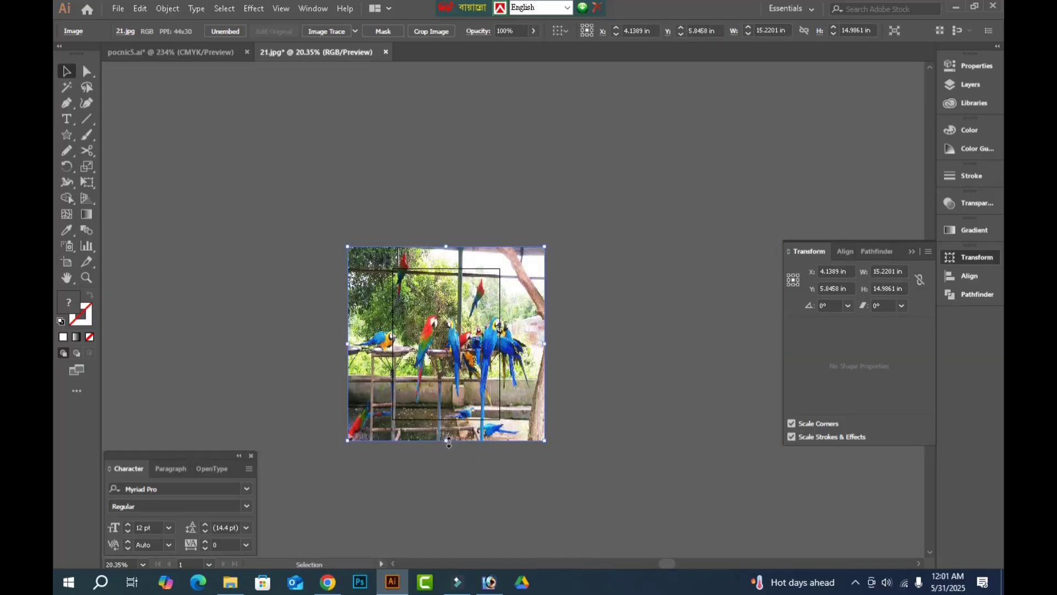
left_click(447, 440)
left_click_drag(447, 441, 447, 405)
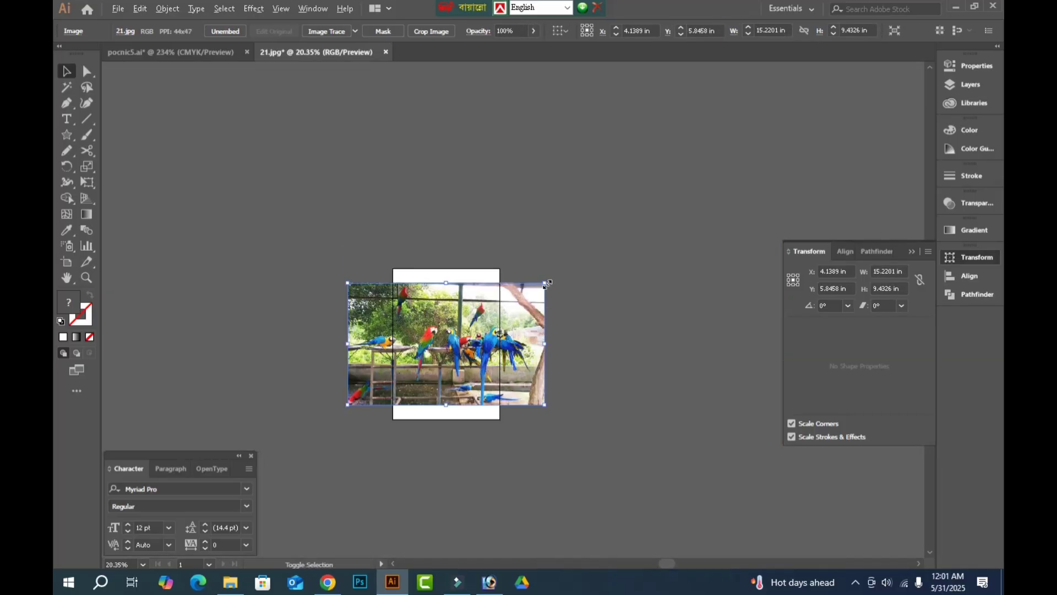
left_click_drag(545, 283, 484, 321)
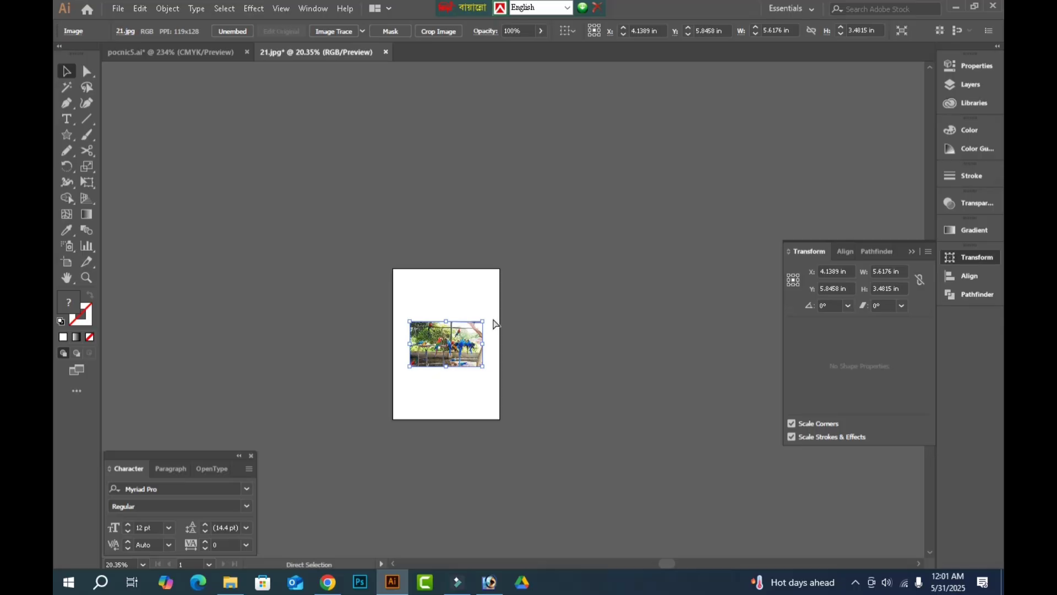
Cut the parrot photo, close 21.jpg without saving and paste the photo into the pocnic5 banner document.
key("Delete")
key("ctrl+w")
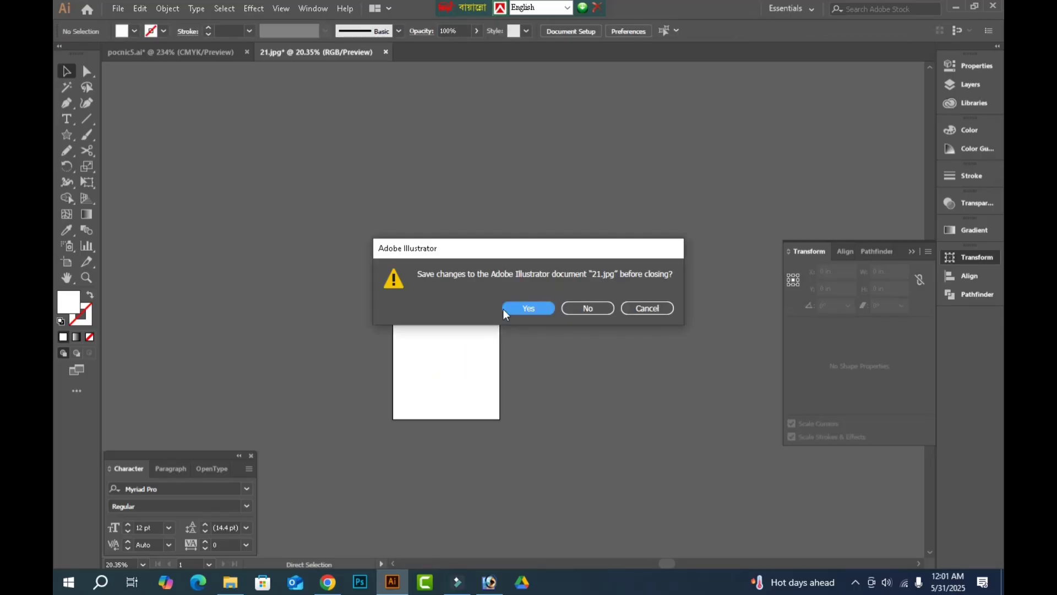
left_click(584, 304)
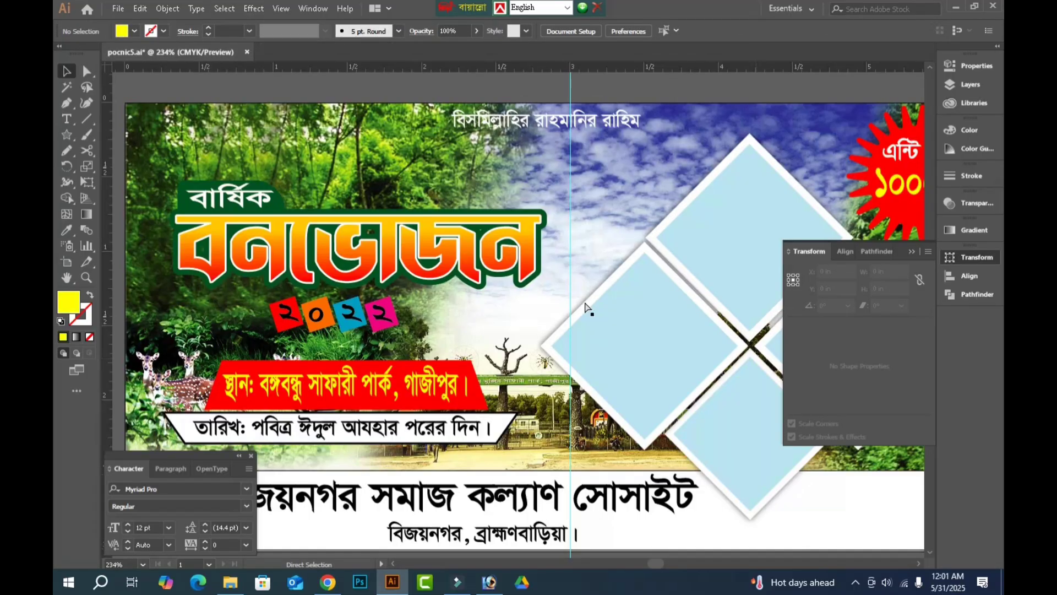
key("ctrl+v")
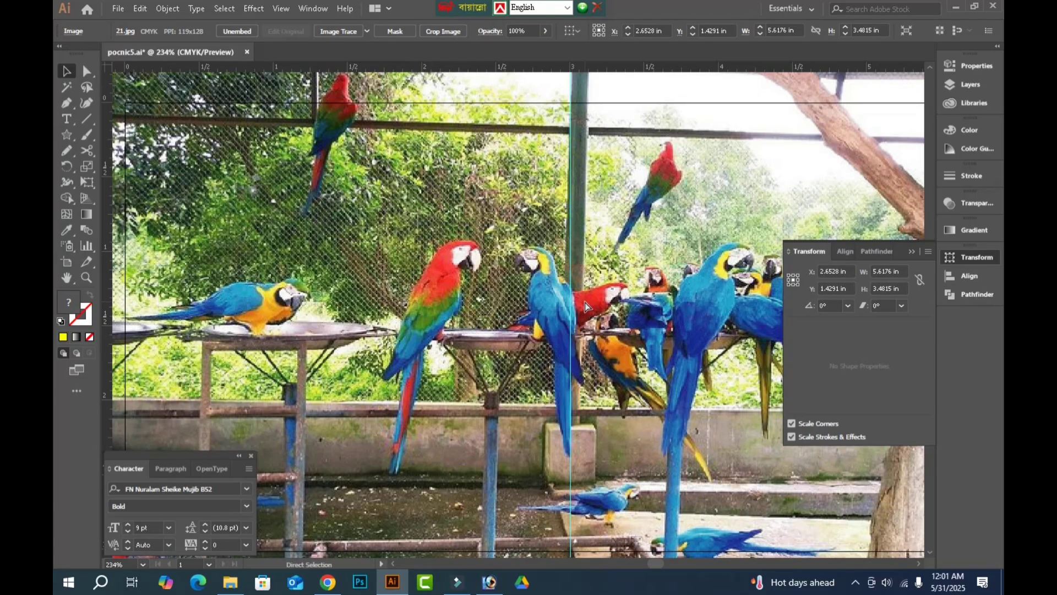
Shrink the pasted parrot photo and move it onto the empty canvas to the right of the banner.
key("ctrl+minus")
left_click(585, 302)
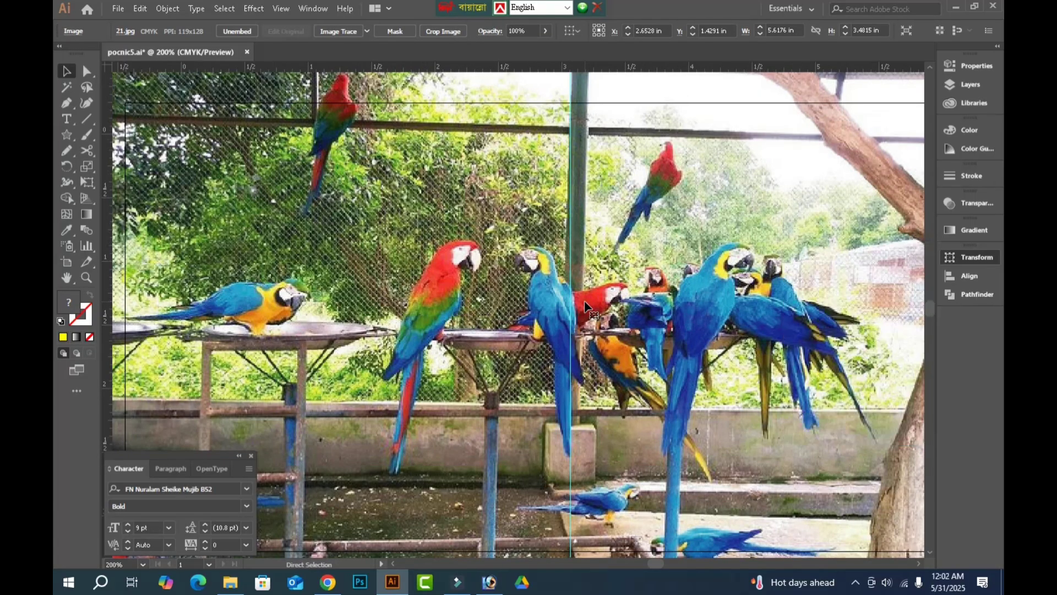
key("Tab")
key("ctrl+minus")
key("ctrl+minus")
key("ctrl+minus")
key("ctrl+minus")
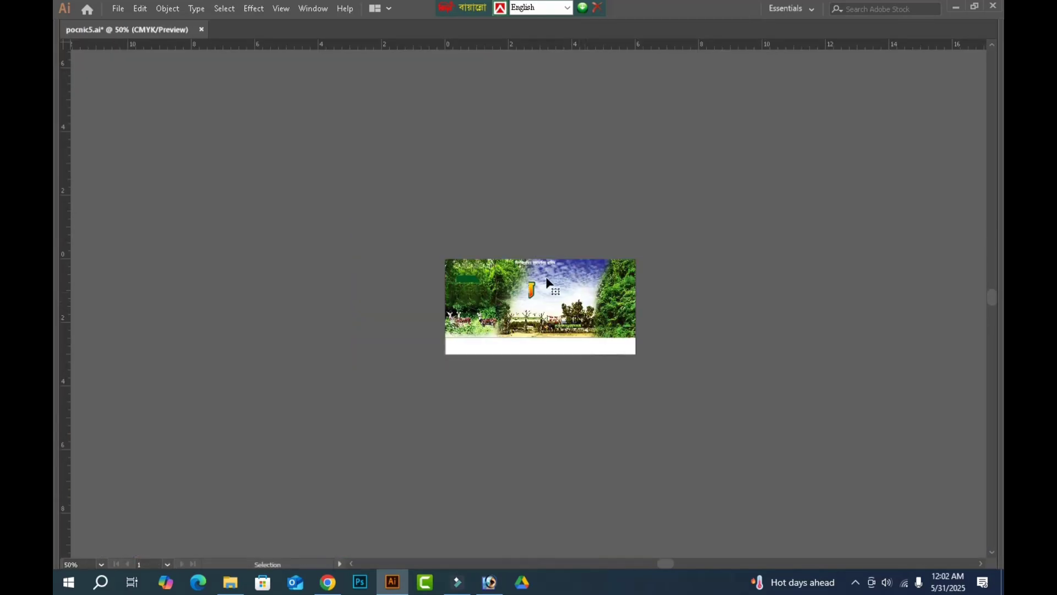
left_click_drag(530, 249, 528, 318)
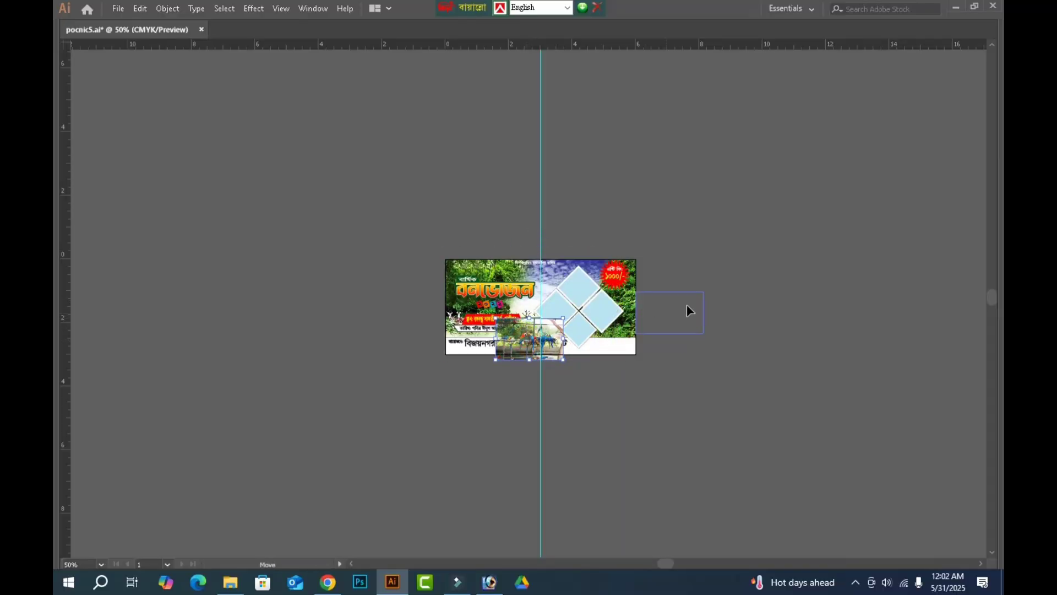
left_click_drag(684, 337, 688, 339)
key("ctrl+0")
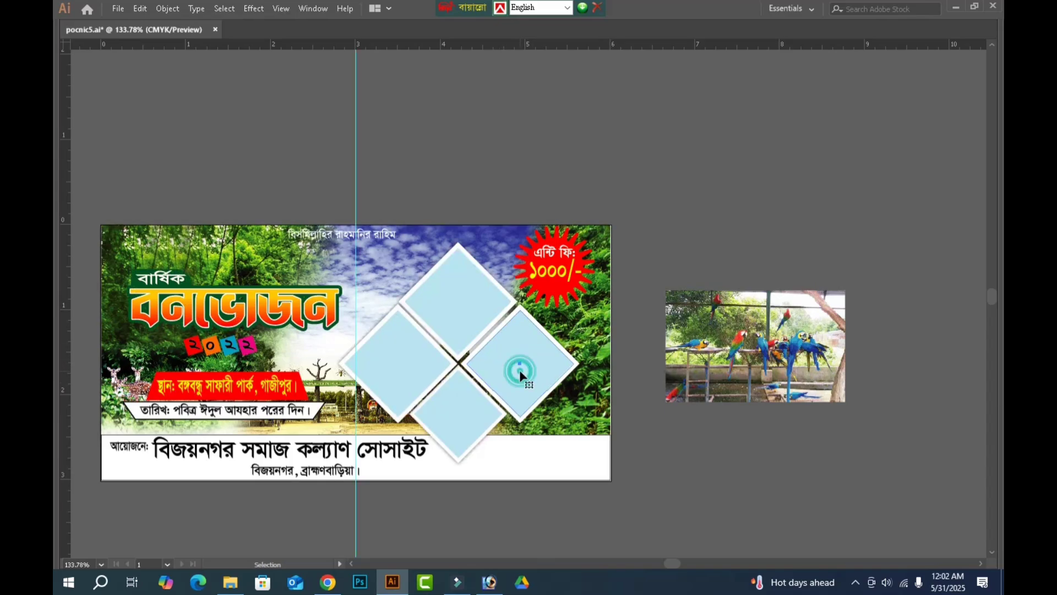
Copy the right-hand diamond placeholder onto the parrot photo and swap its fill and stroke, leaving only a light blue outline.
left_click(529, 374)
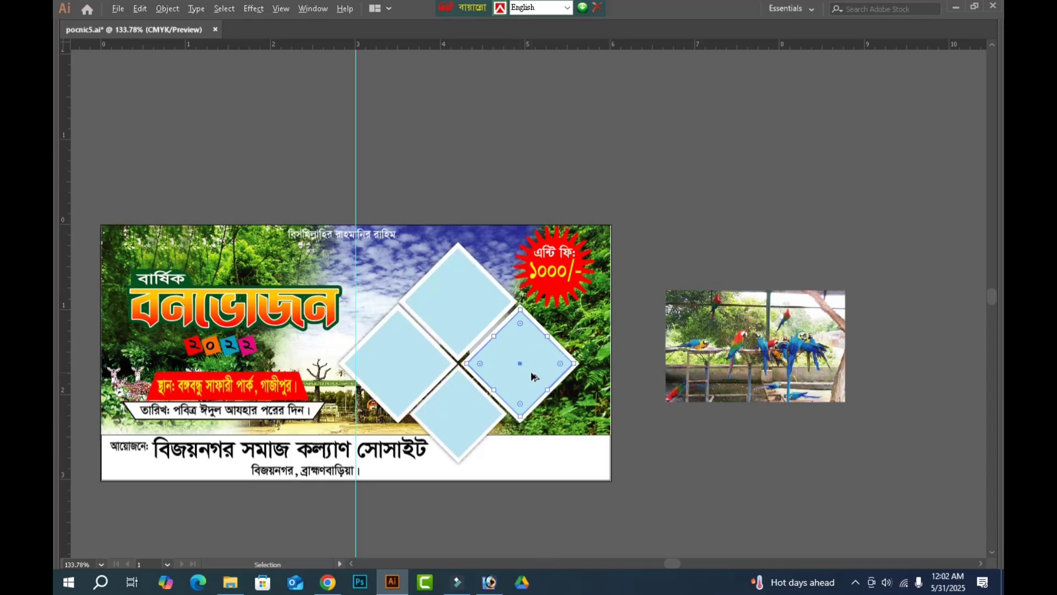
left_click_drag(527, 370, 775, 359)
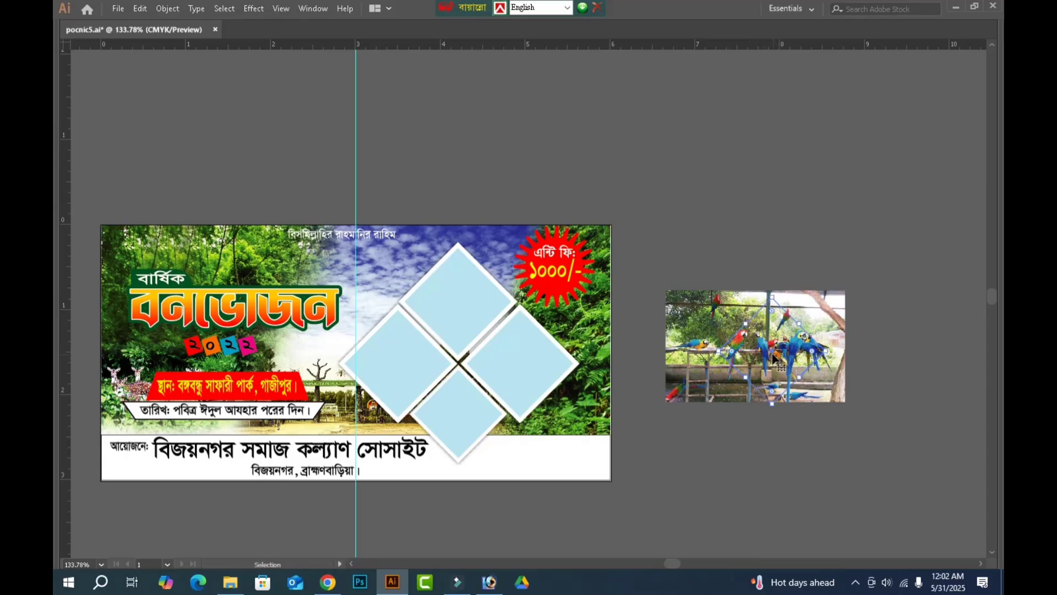
key("Tab")
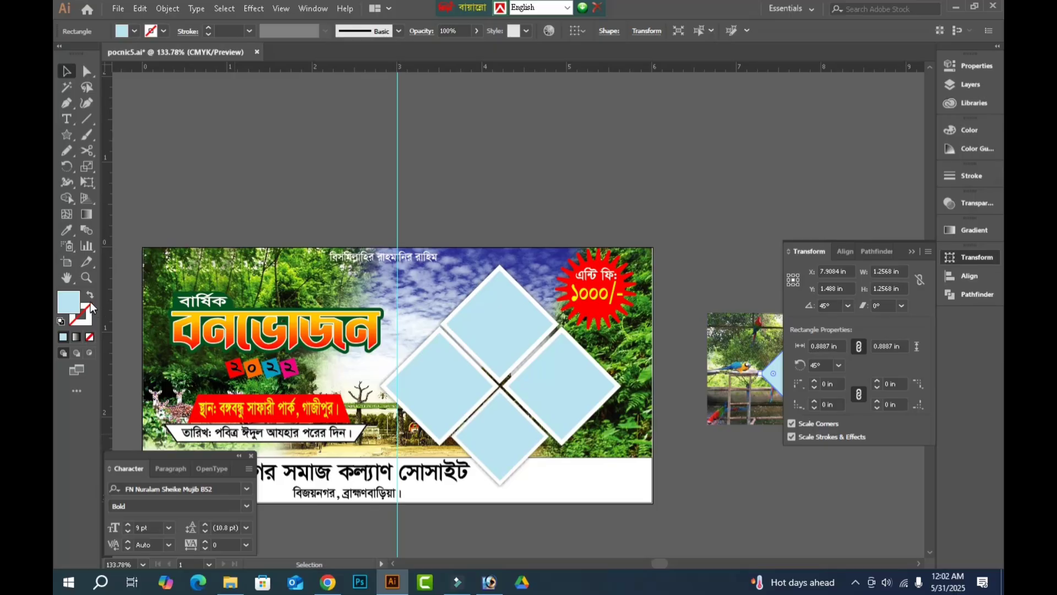
left_click(90, 295)
key("Tab")
key("z")
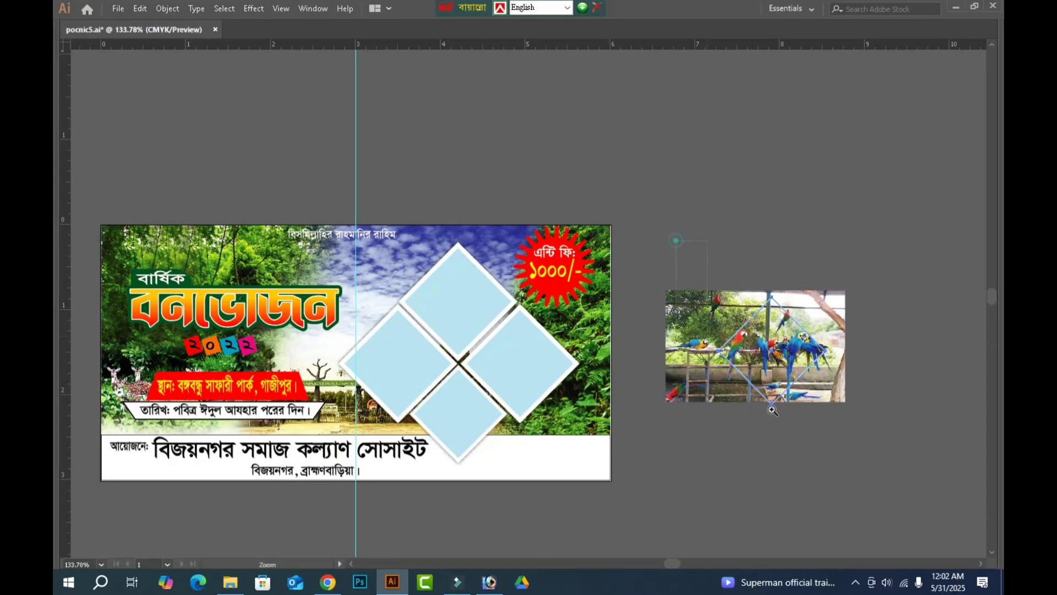
left_click_drag(675, 240, 772, 409)
key("v")
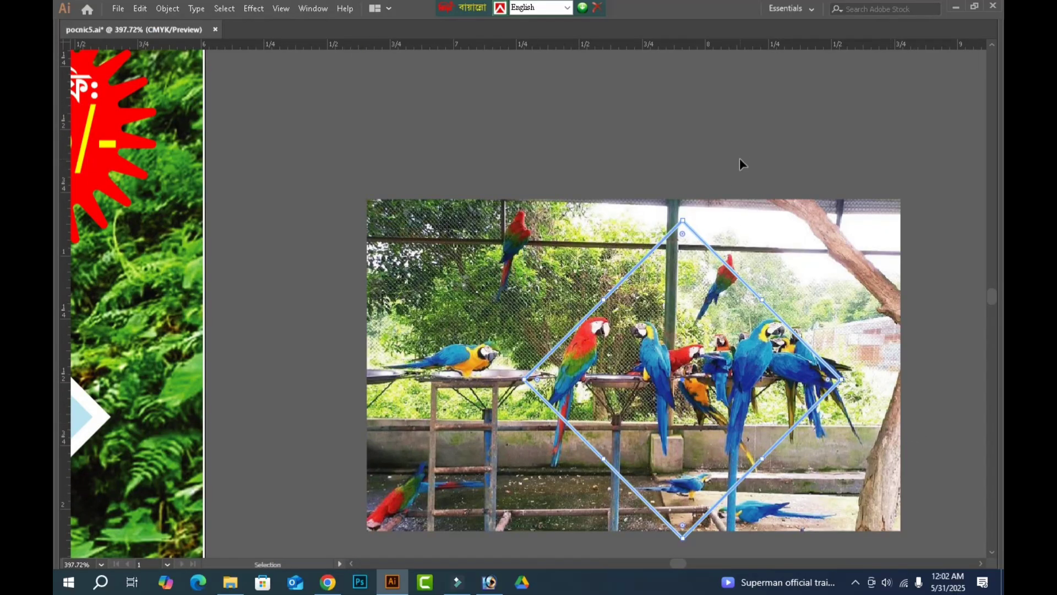
Nudge the parrot photo sideways beneath the diamond outline, ending slightly right of its starting place.
left_click(739, 158)
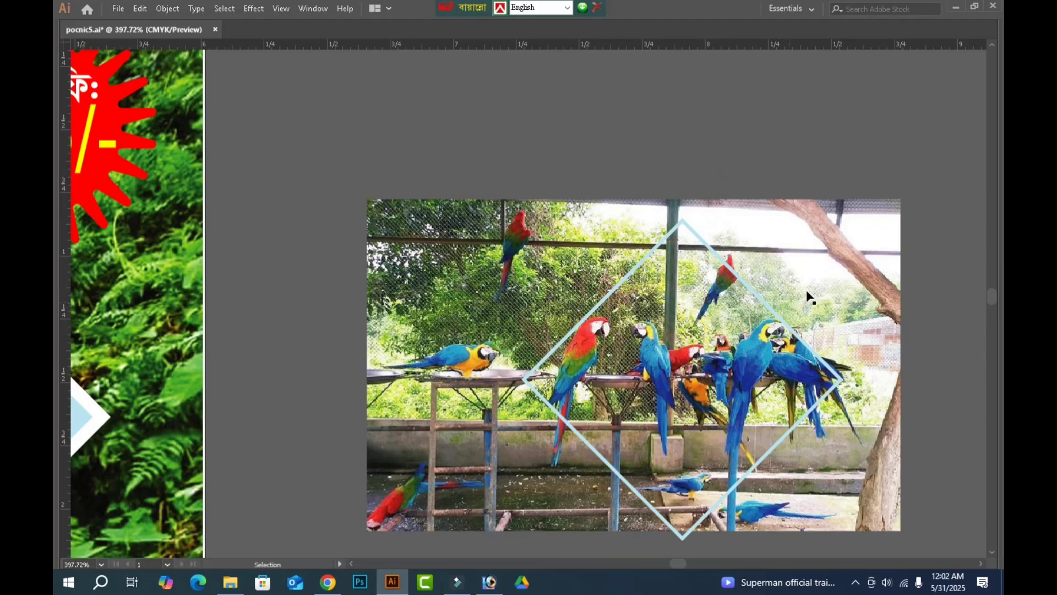
left_click(826, 279)
key("Left")
key("Left")
key("Left")
key("Left")
key("Left")
key("Left")
key("Left")
key("Left")
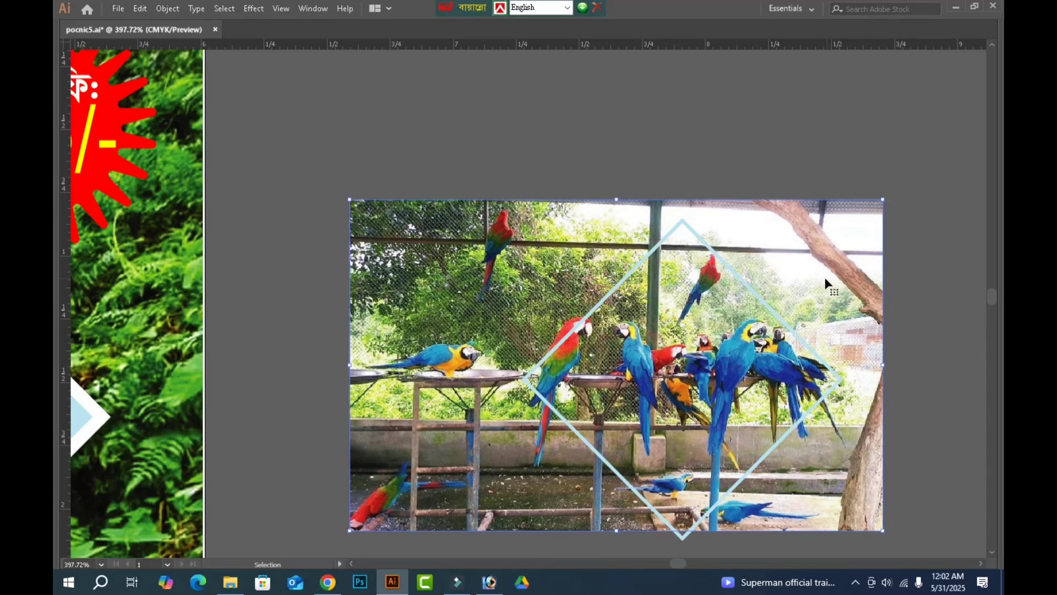
key("Left")
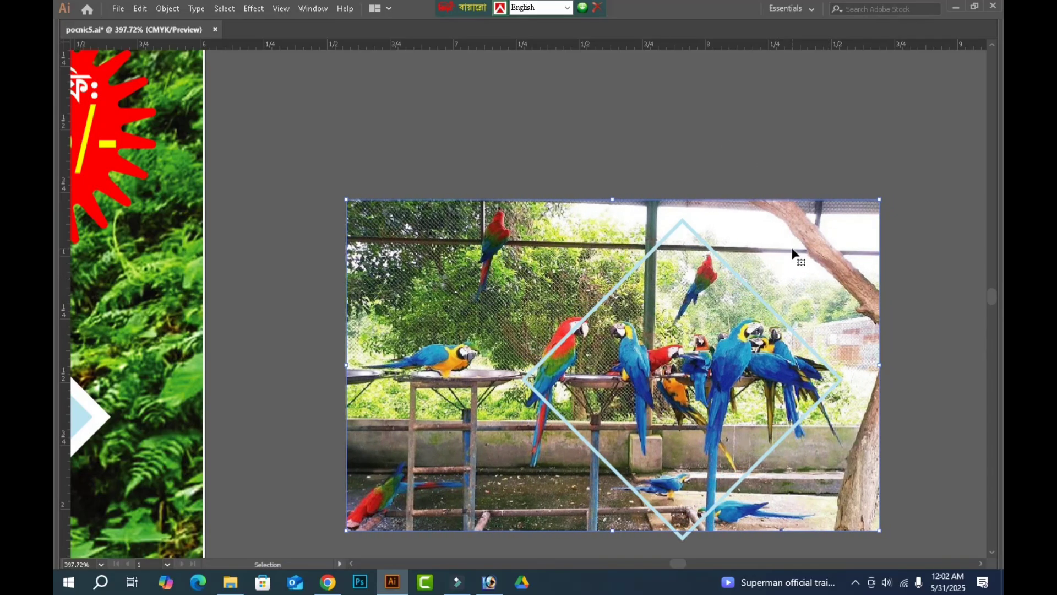
key("Right")
key("Right")
key("Right")
key("Right")
key("Right")
key("Right")
key("Right")
key("Right")
key("Right")
key("Right")
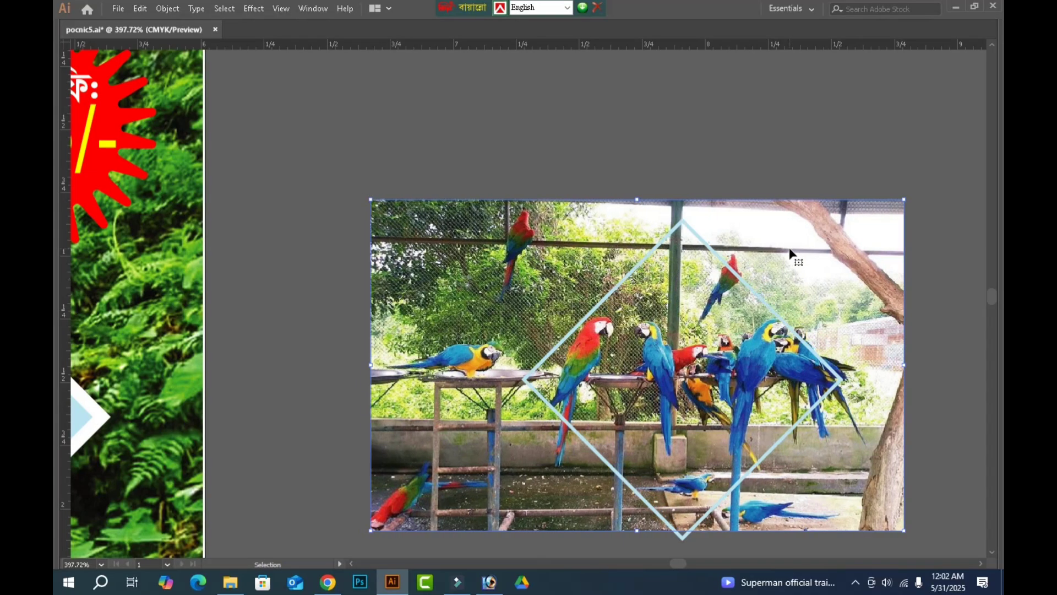
key("Right")
key("Right")
key("Right")
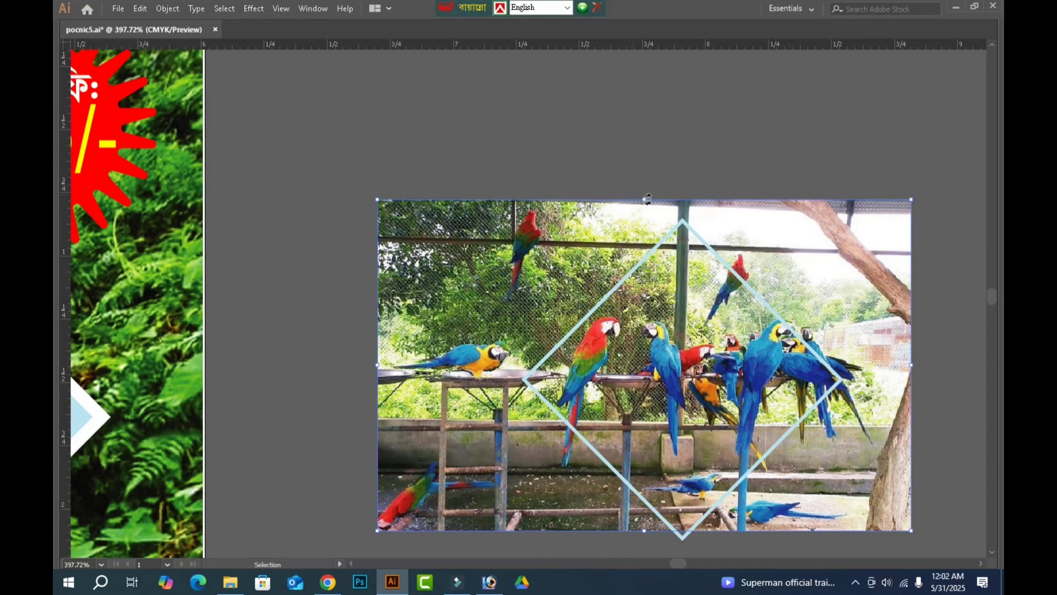
left_click(677, 156)
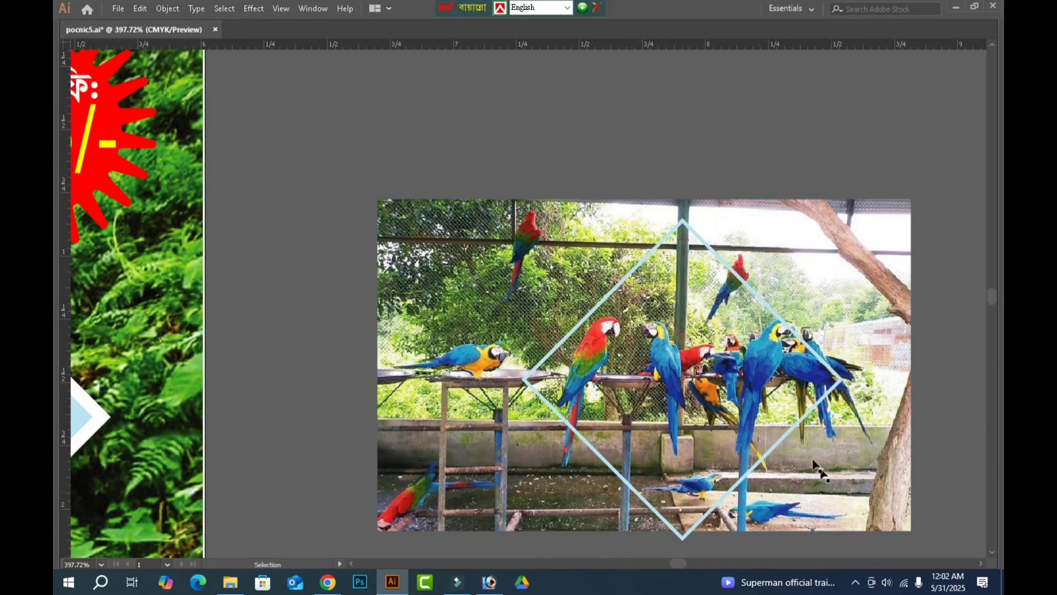
Nudge the parrot photo down slightly so its upper edge sits just above the diamond outline's tip.
left_click_drag(718, 338, 716, 343)
key("Down")
key("Down")
key("Down")
key("Down")
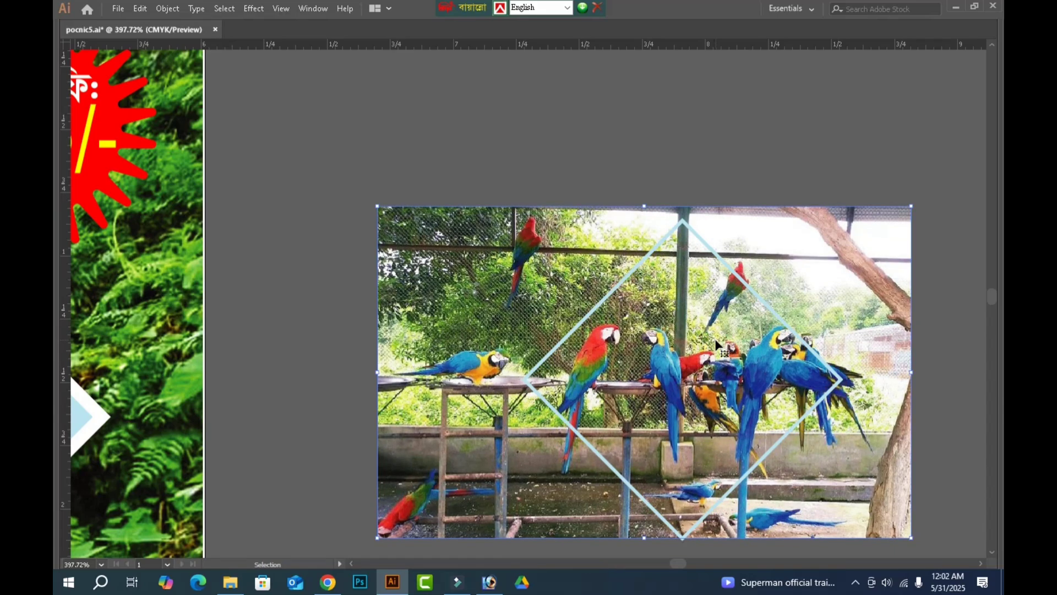
left_click(720, 179)
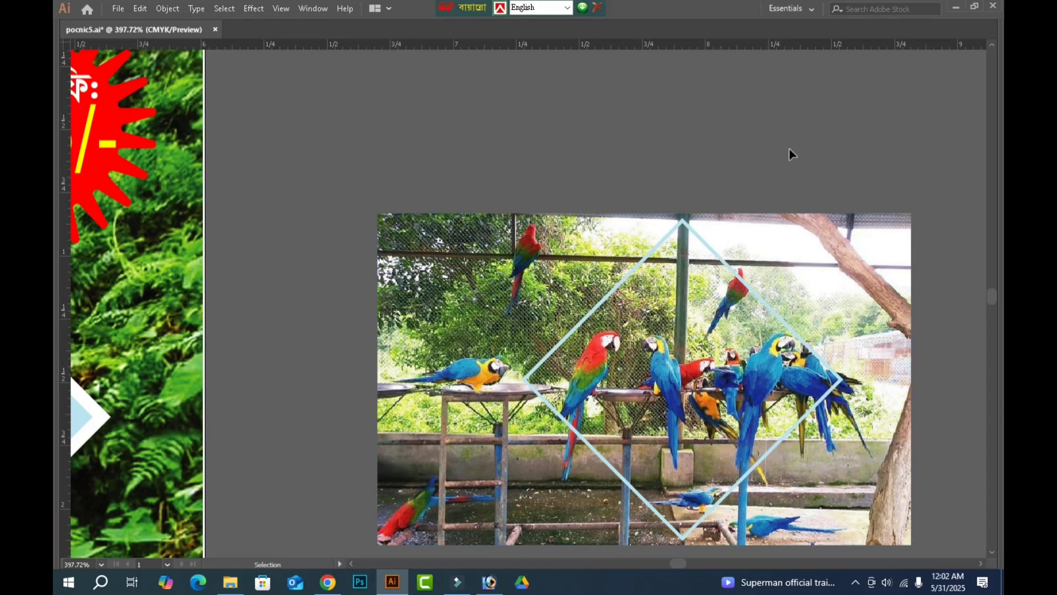
Select the parrot photo with the diamond outline and make a clipping mask from them.
left_click_drag(790, 149, 640, 357)
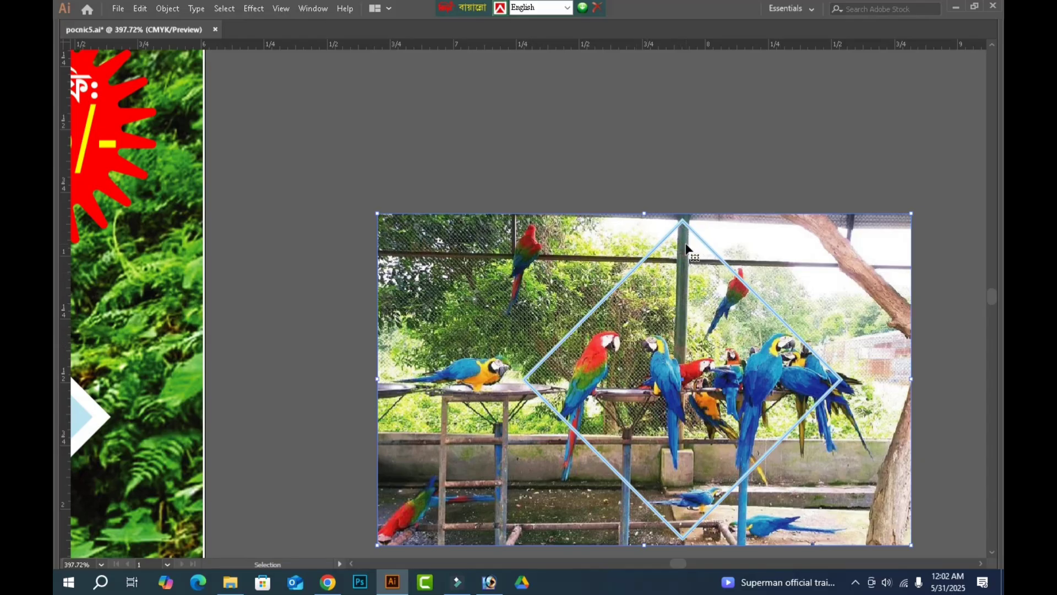
key("Tab")
right_click(667, 252)
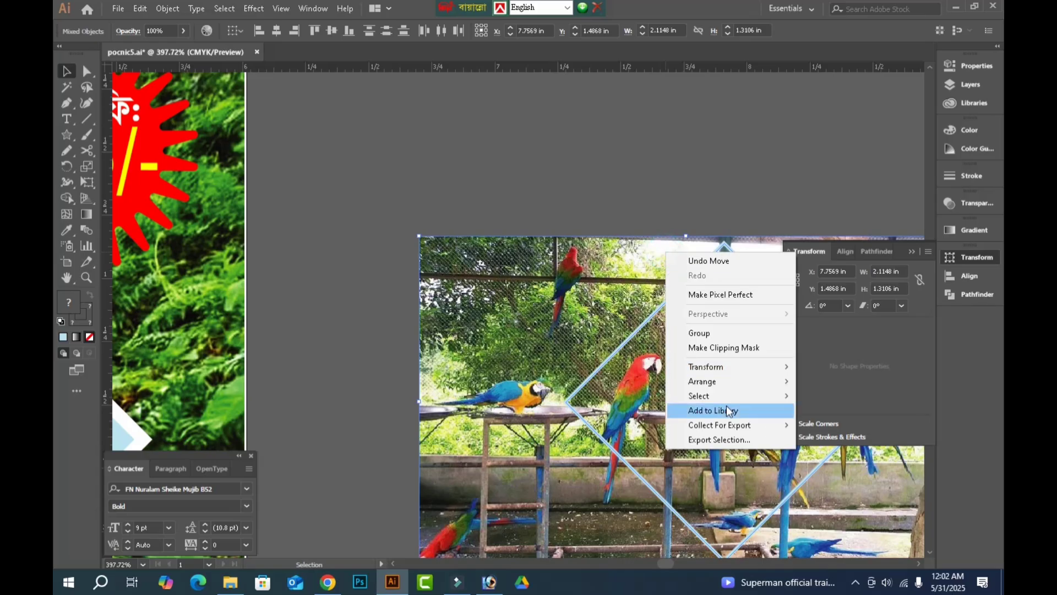
left_click(724, 350)
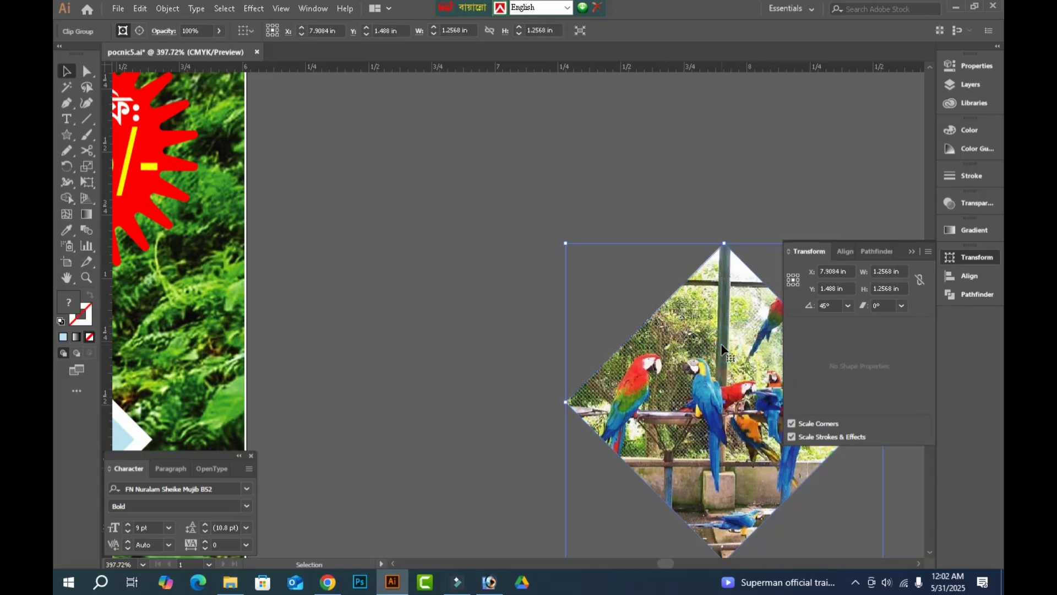
Align the clipped parrot photo with the banner's right-hand diamond placeholder by their left and bottom edges.
key("ctrl+minus")
key("ctrl+minus")
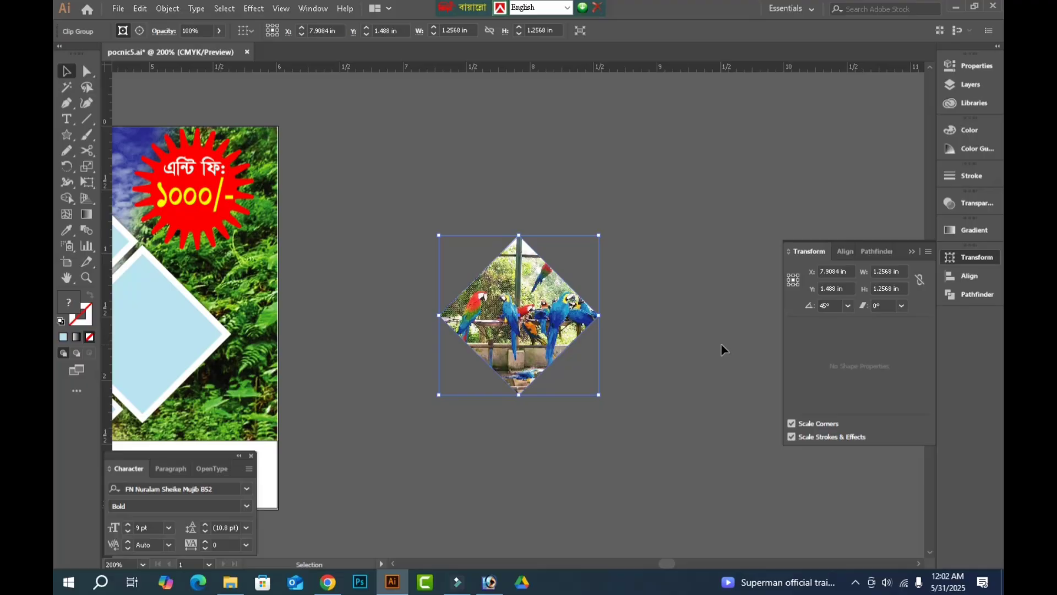
key("space")
left_click_drag(507, 433, 666, 421)
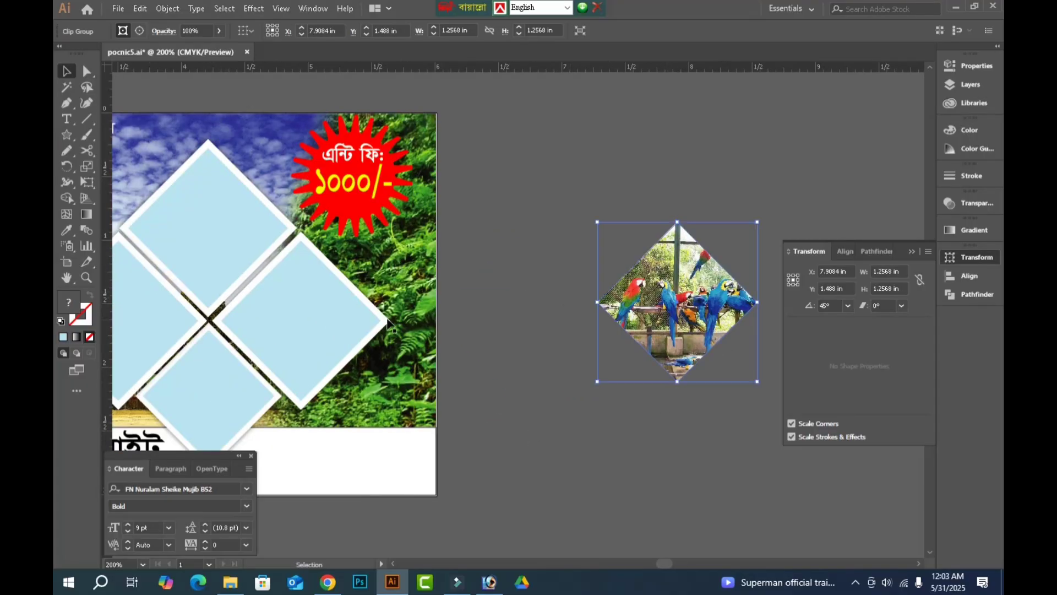
left_click(333, 323, "shift")
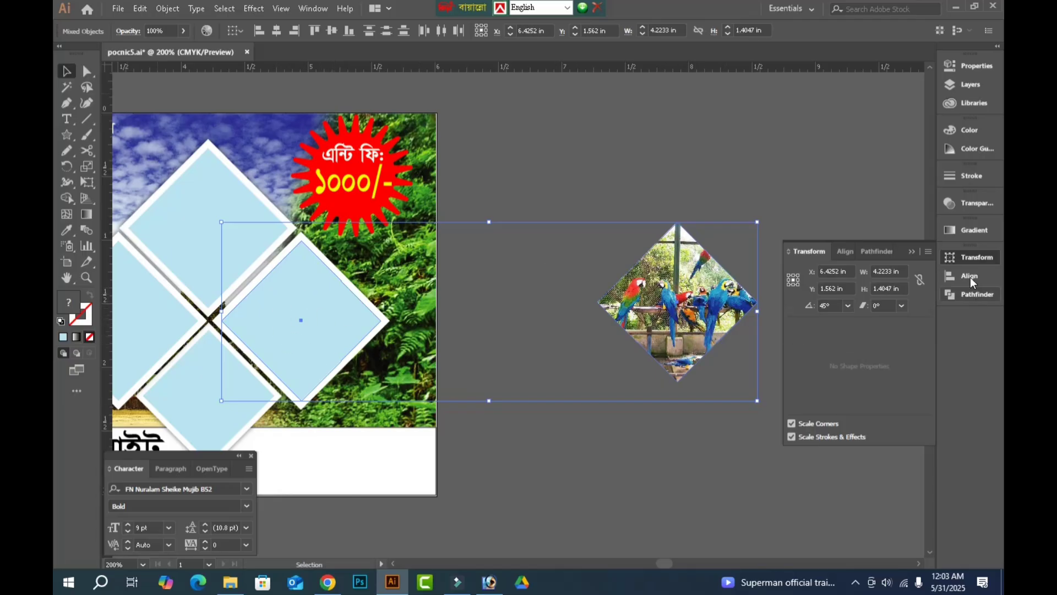
left_click(969, 276)
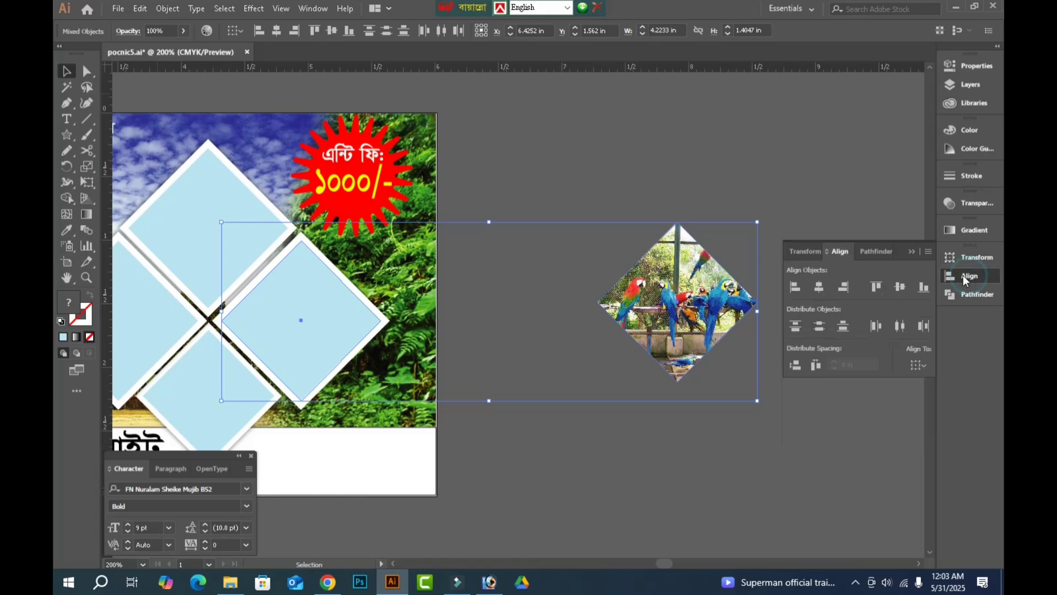
left_click(796, 287)
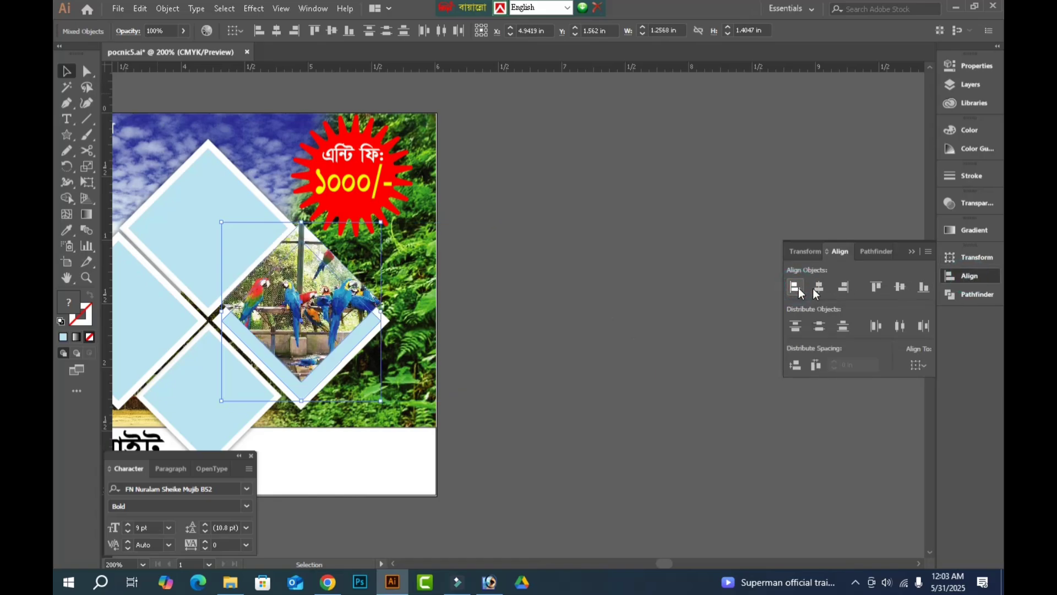
left_click(924, 287)
left_click(542, 303)
key("Tab")
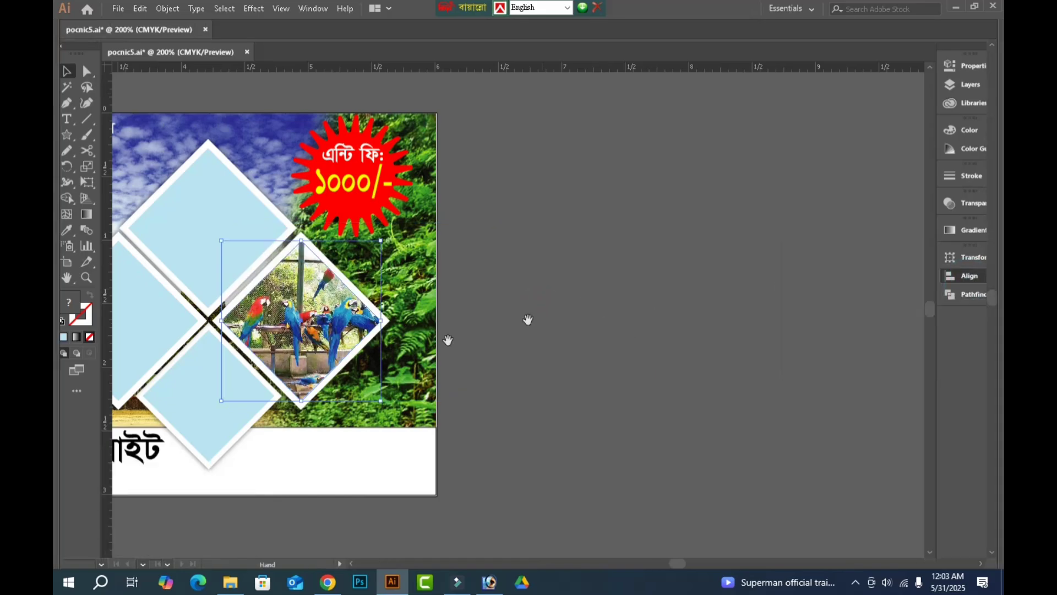
Open the tiger safari photo sddefault (1) from the anondo bromon folder.
key("space")
left_click_drag(474, 345, 665, 327)
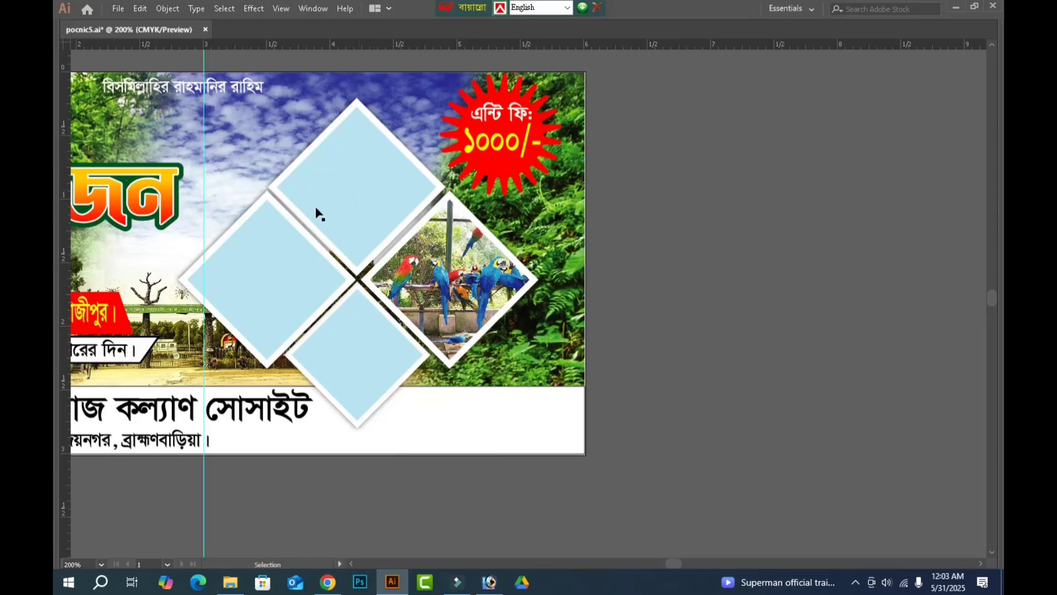
key("a")
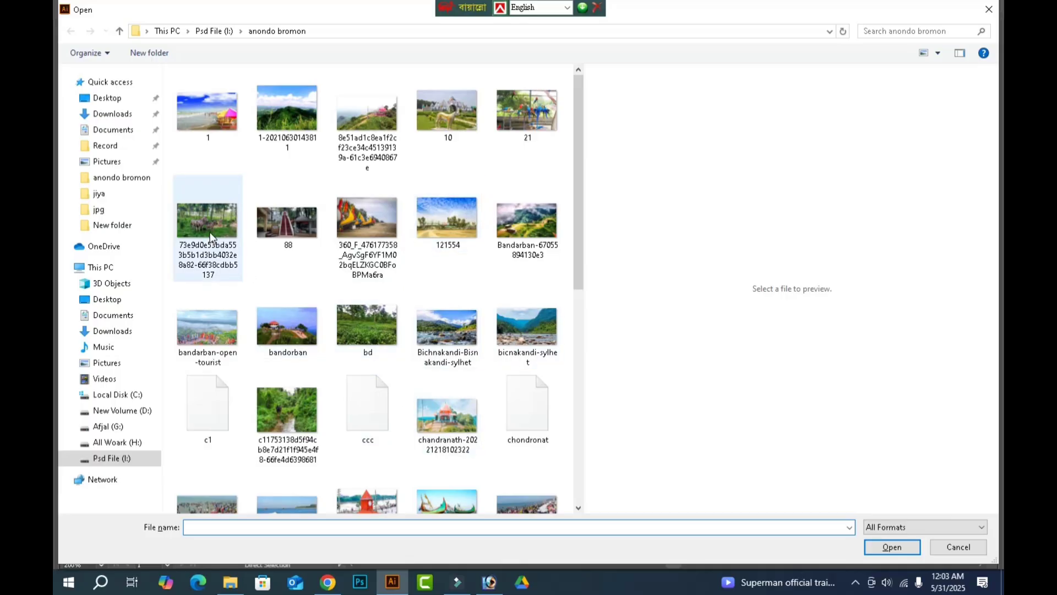
scroll(379, 339, "down", 3)
scroll(524, 399, "down", 3)
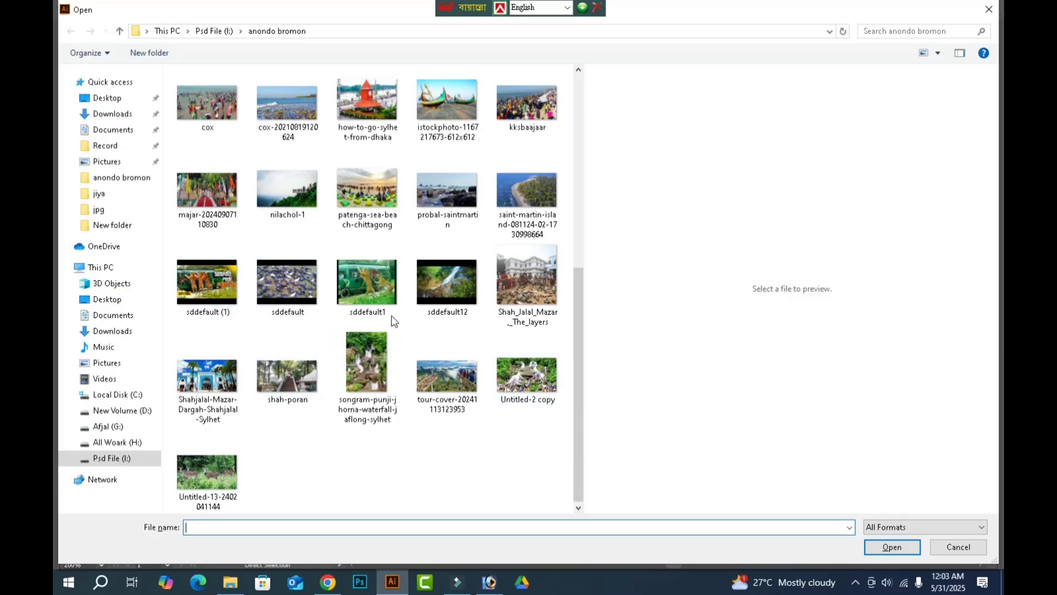
left_click(362, 279)
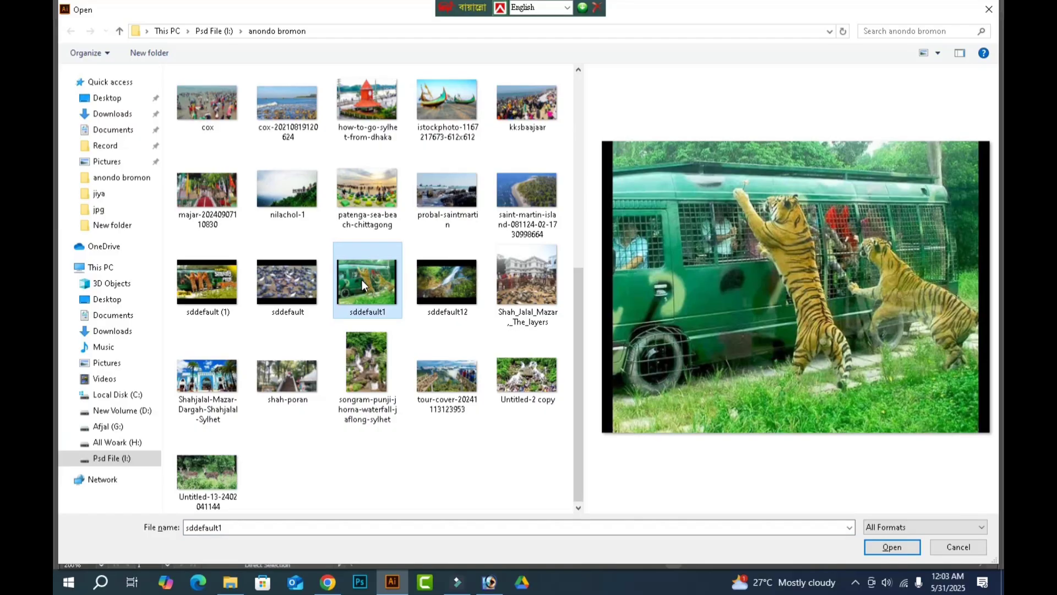
left_click(217, 283)
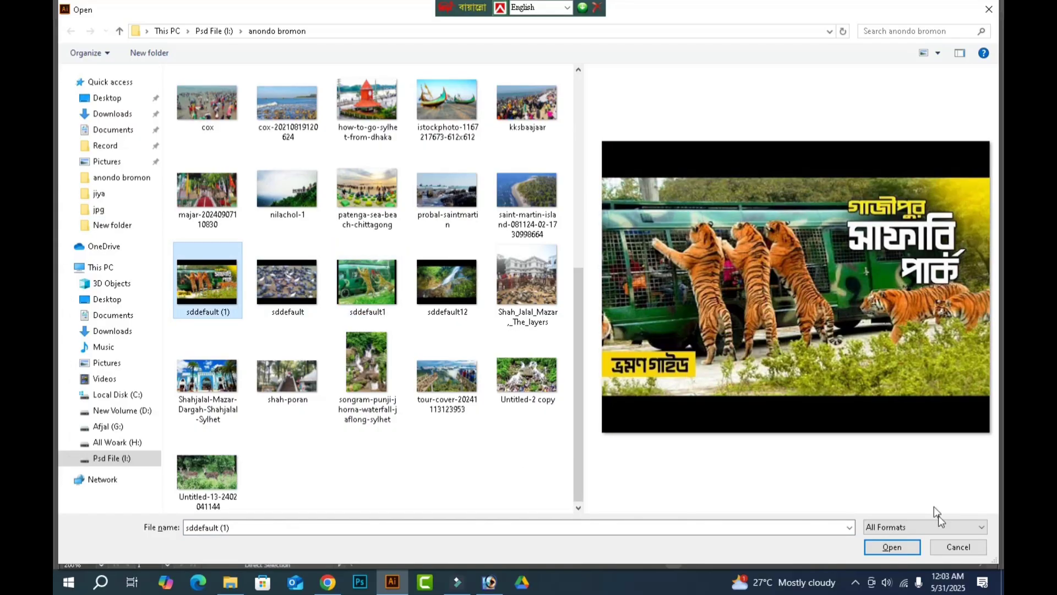
left_click(893, 545)
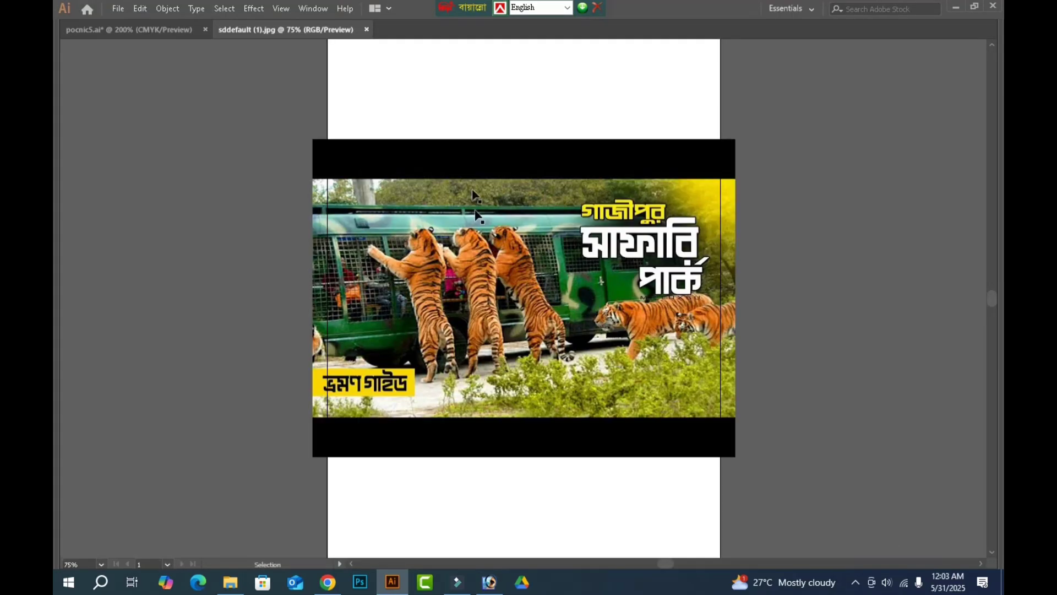
Cut the tiger photo, close sddefault (1).jpg without saving and paste the photo into the pocnic5 banner document.
key("a")
left_click(494, 316)
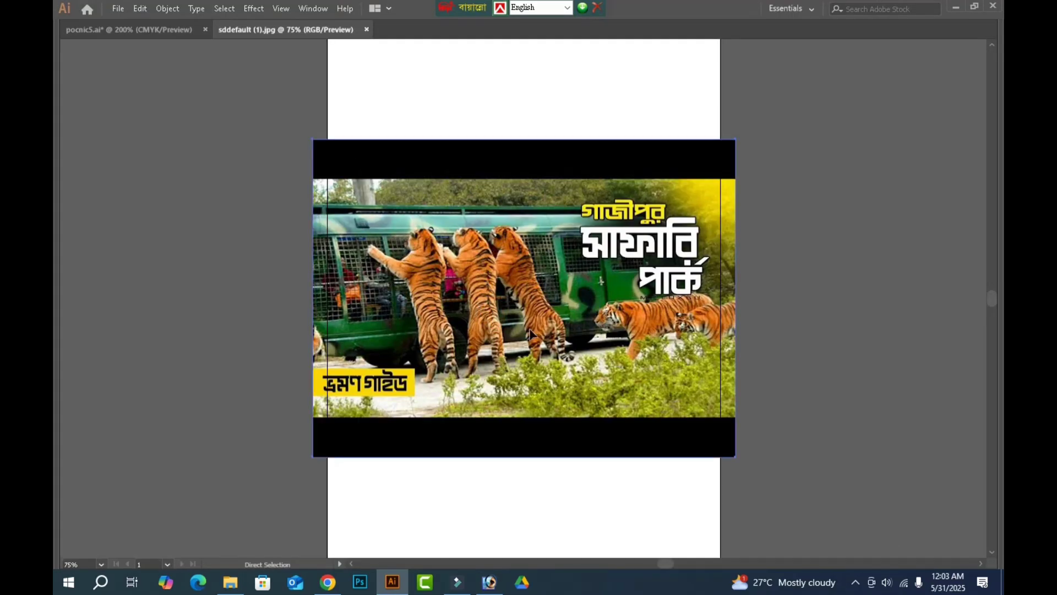
key("v")
key("Delete")
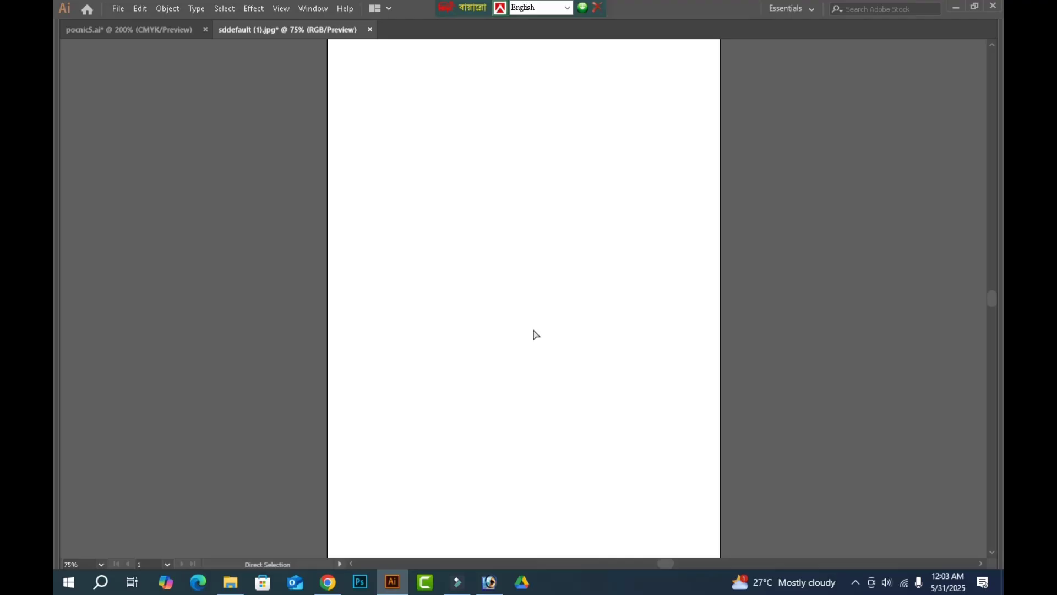
key("ctrl+w")
left_click(601, 307)
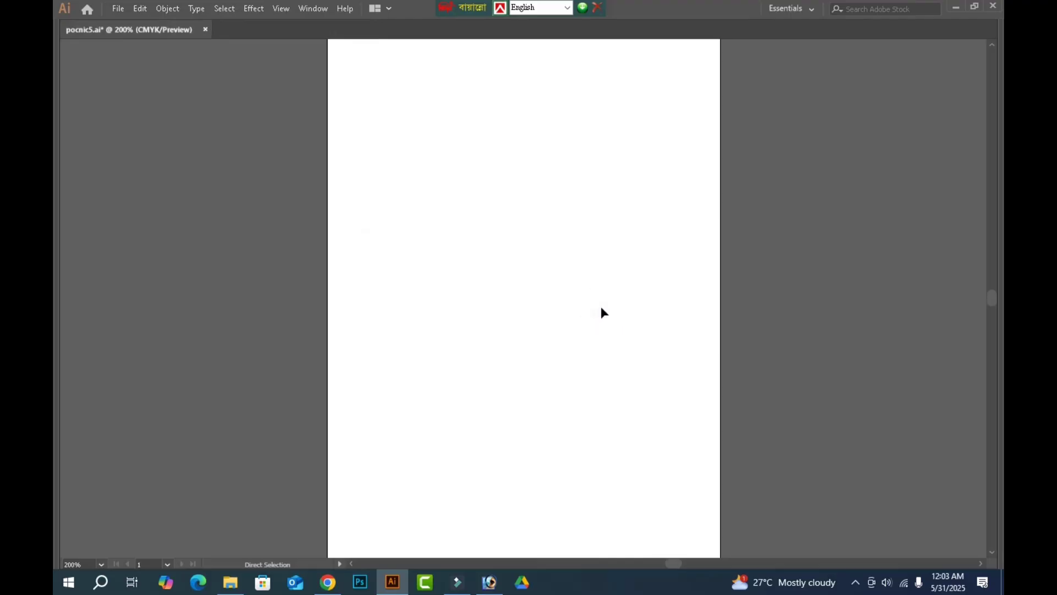
key("ctrl+v")
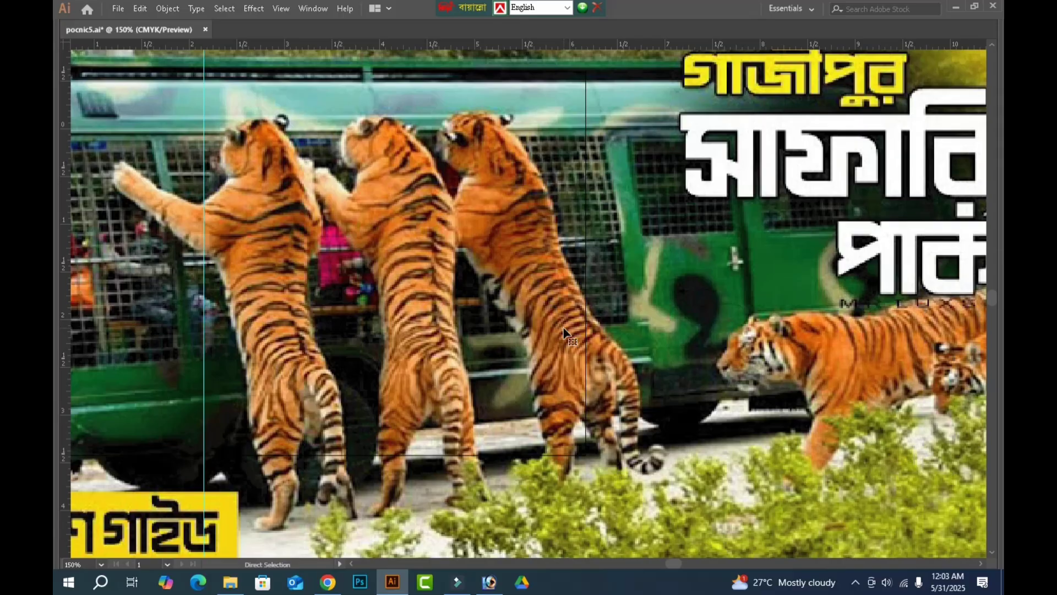
Shrink the pasted tiger photo and place it on the empty canvas to the right of the banner.
key("ctrl+minus")
key("ctrl+minus")
key("ctrl+minus")
left_click_drag(533, 200, 595, 298)
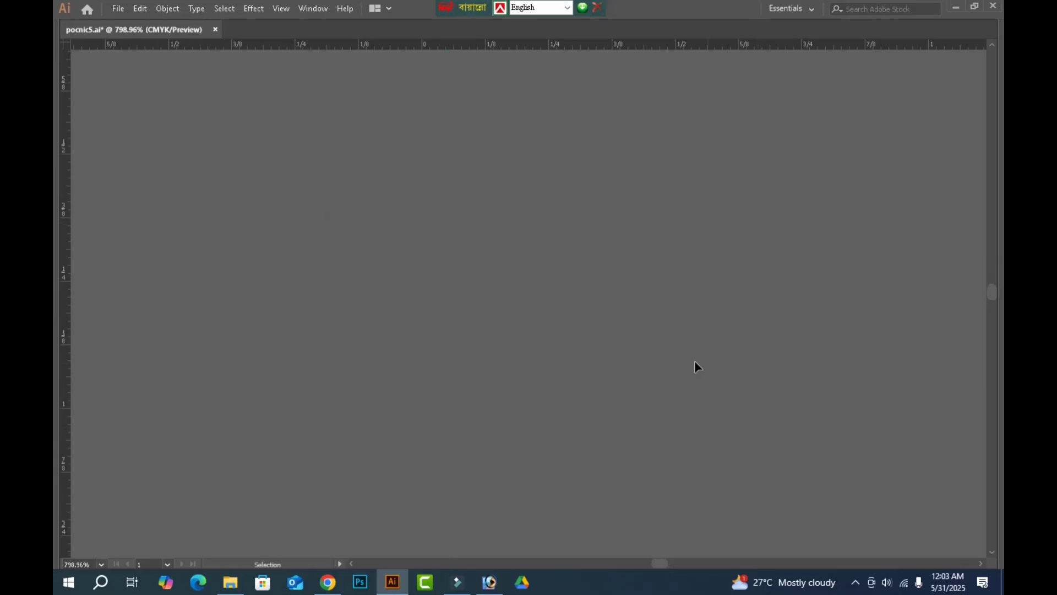
key("ctrl+0")
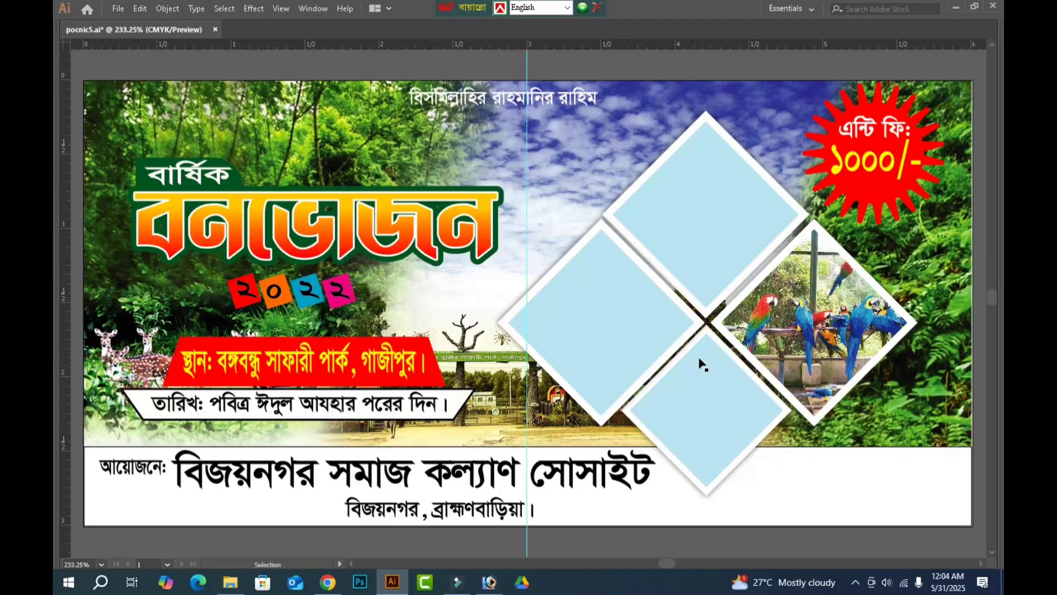
Copy the banner's left-hand diamond placeholder onto the tiger photo.
key("space")
left_click_drag(700, 313, 490, 277)
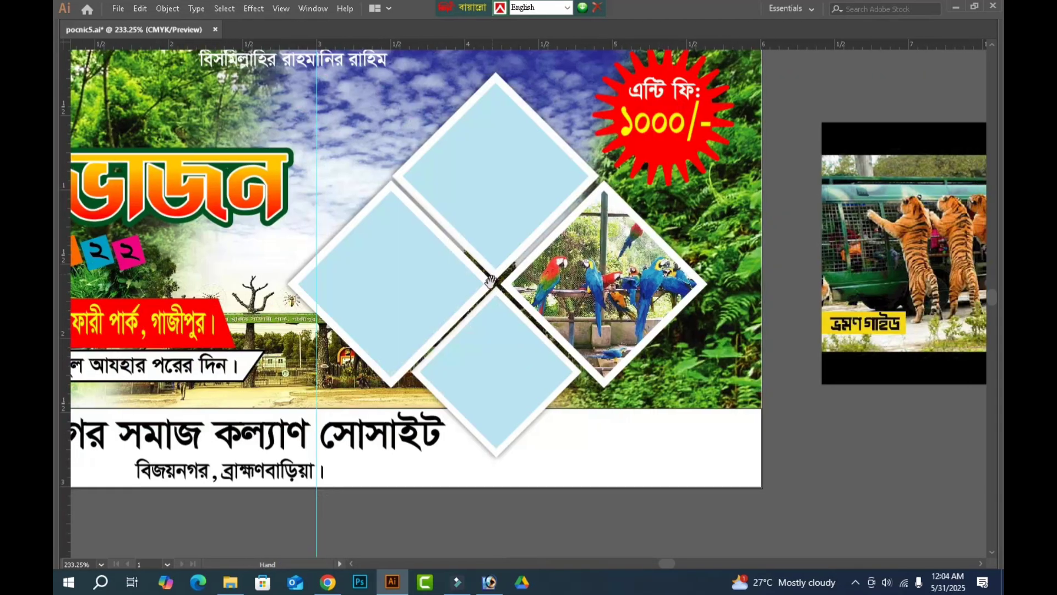
left_click(424, 288)
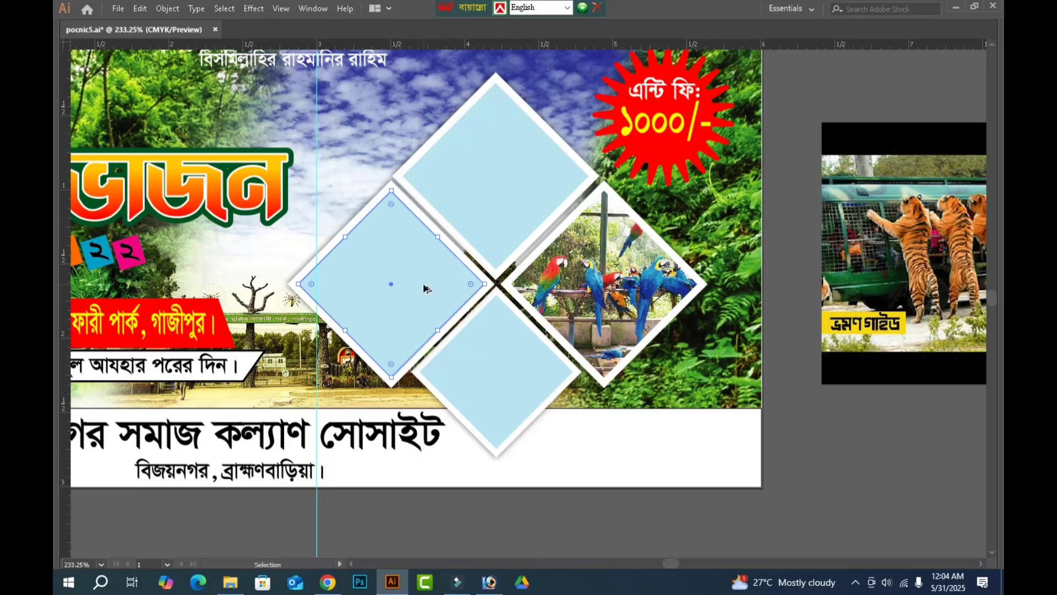
left_click_drag(398, 290, 884, 361)
key("space")
left_click_drag(951, 438, 605, 456)
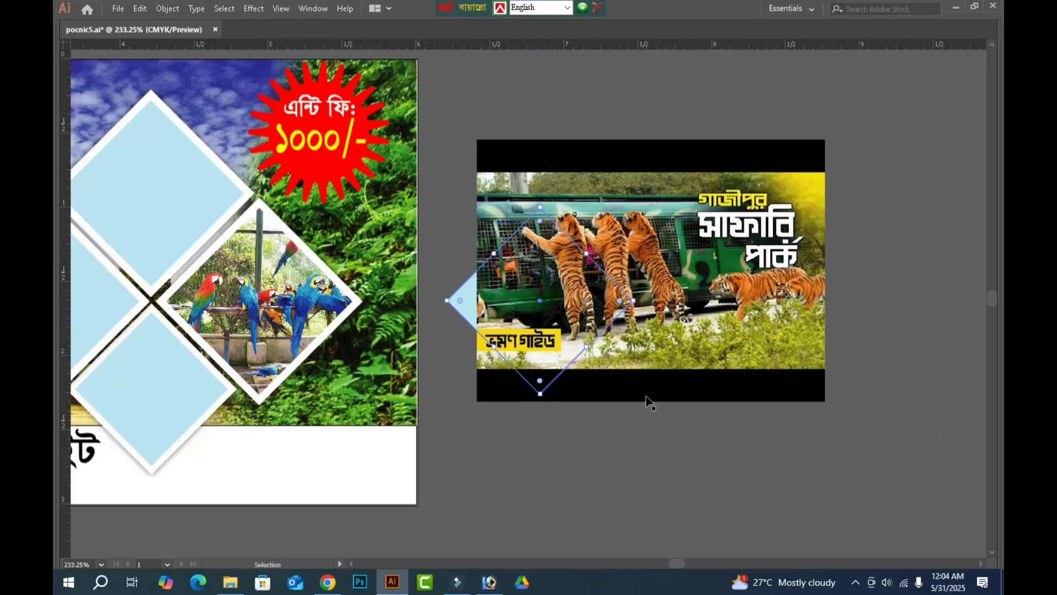
Bring the copied diamond to the front, swap its fill and stroke, and move the outline over the three standing tigers.
key("ctrl+shift+bracketright")
key("Tab")
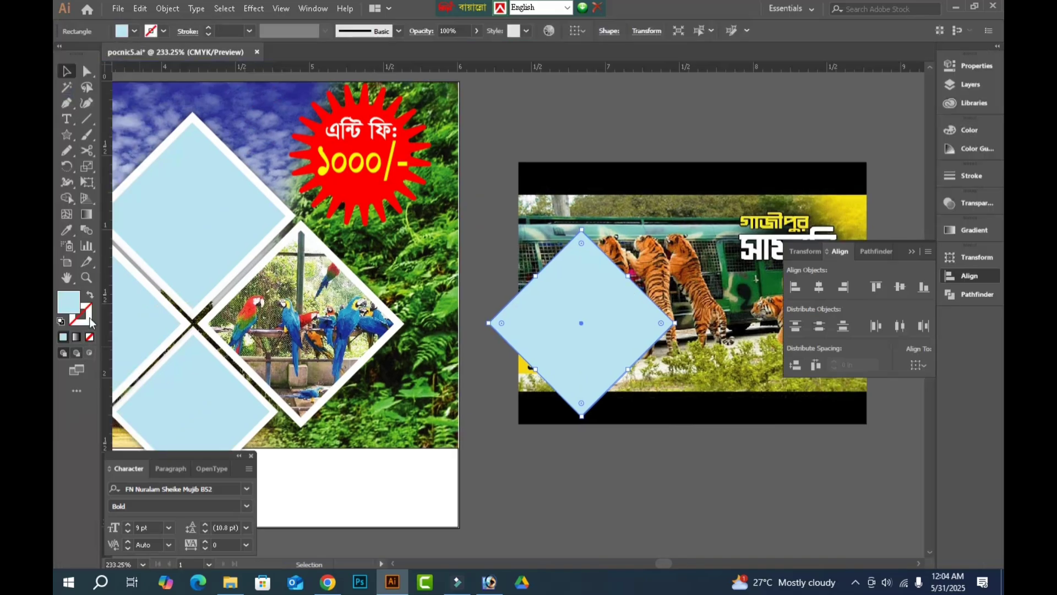
left_click(89, 297)
key("Tab")
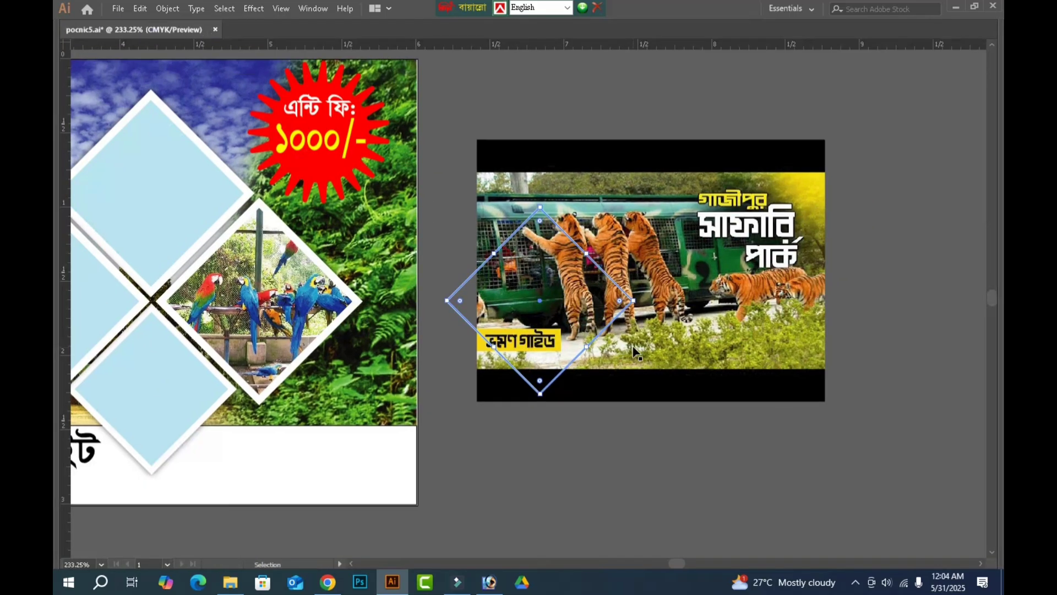
left_click_drag(604, 335, 680, 299)
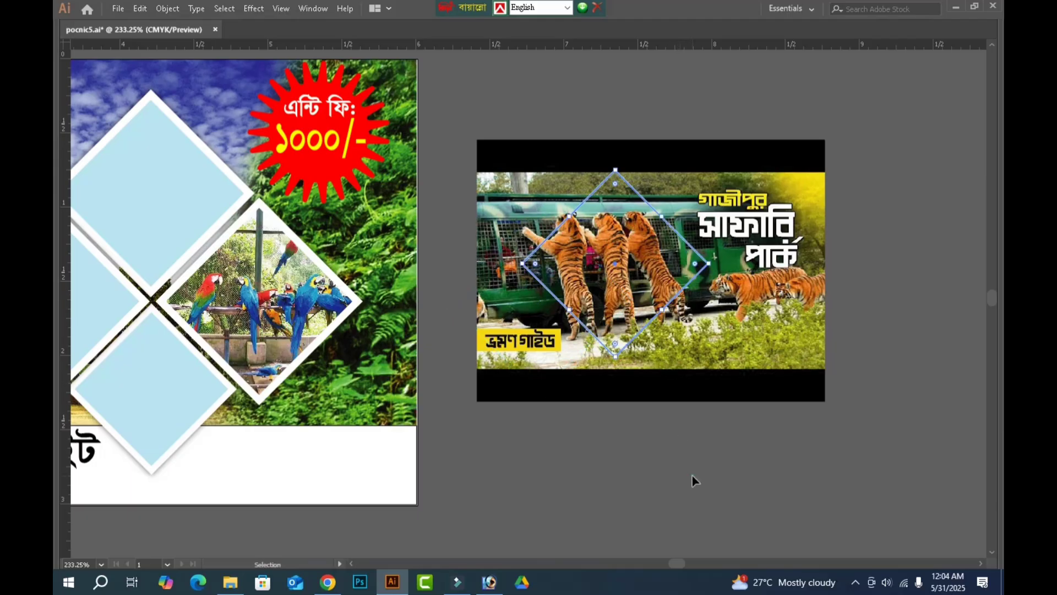
Nudge the tiger photo slightly upward behind the diamond outline and clip the photo to the diamond with a clipping mask.
left_click(550, 195)
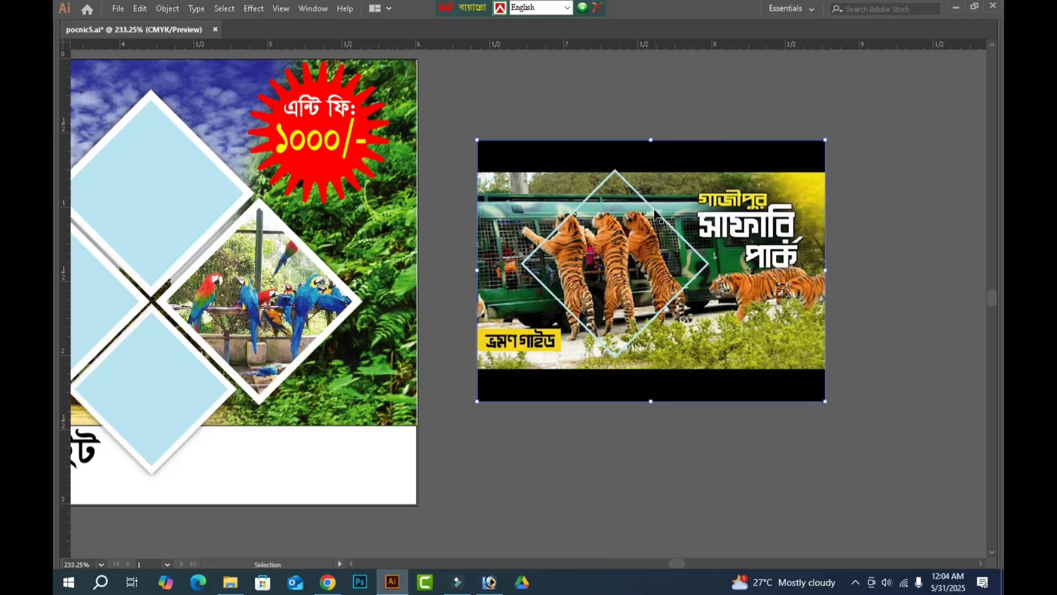
key("Up")
key("Up")
key("Up")
key("Up")
key("Up")
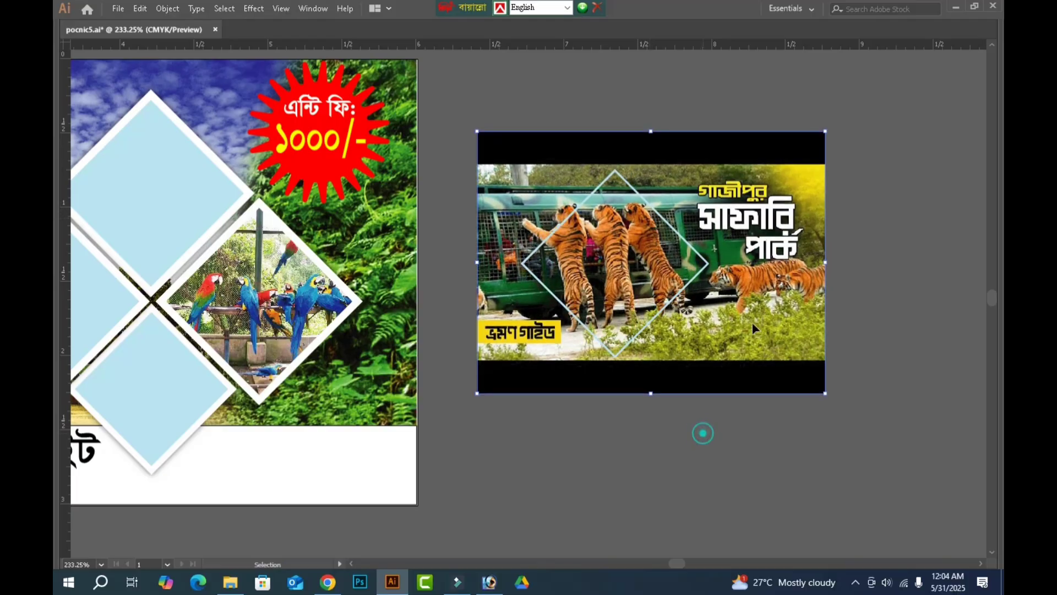
left_click(703, 433)
left_click(724, 480)
left_click_drag(773, 482, 589, 231)
key("ctrl+7")
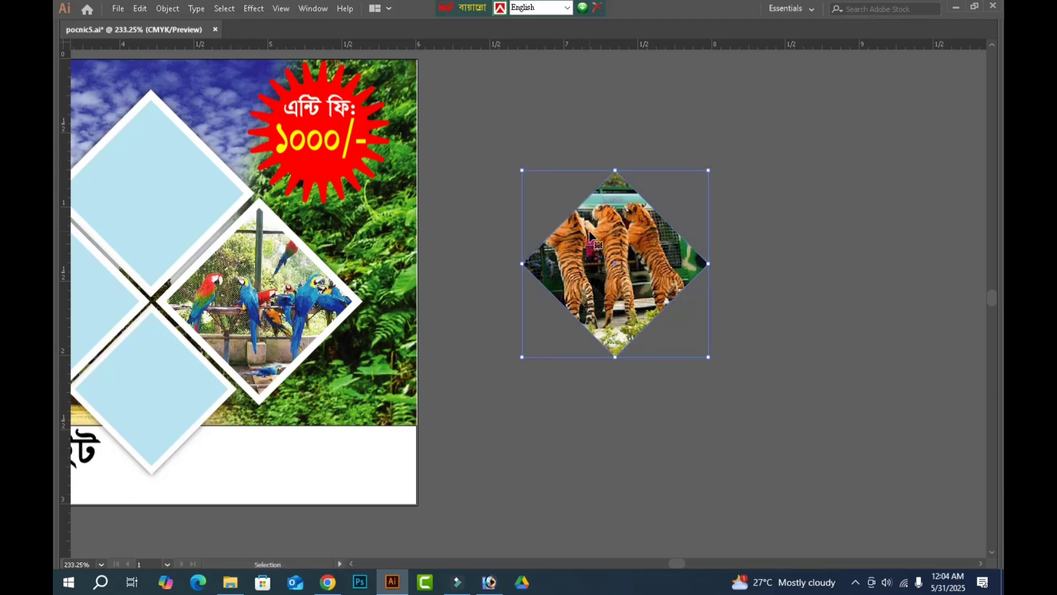
Reduce the height of the clipped tiger photo slightly from its upper edge inside the diamond mask.
left_click(836, 388)
key("b")
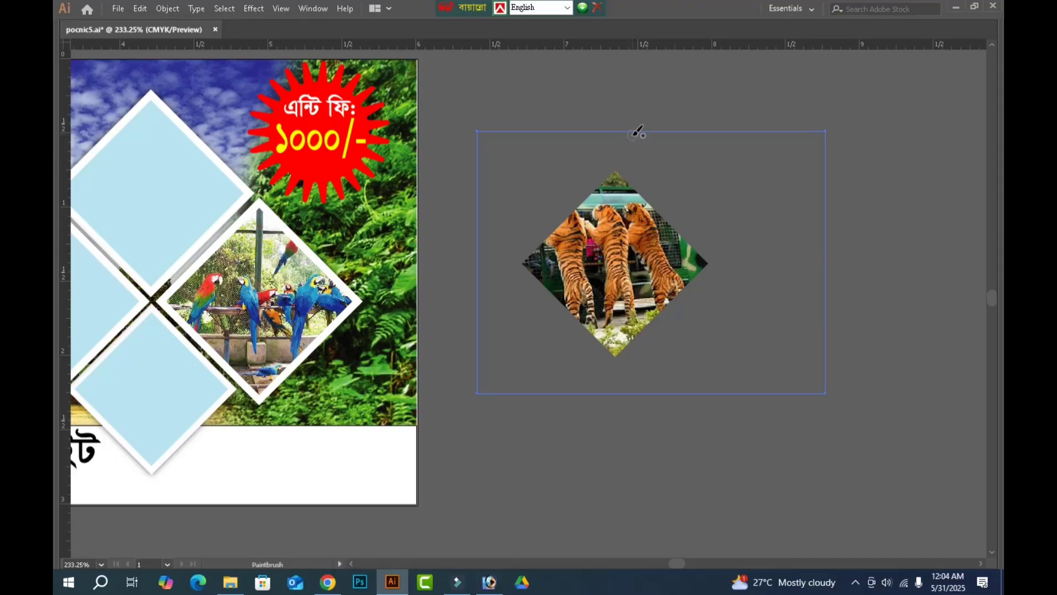
key("v")
left_click_drag(653, 130, 655, 151)
Shift only the tiger photo inside its clipping mask up and to the right so the three tigers sit within the diamond.
key("Tab")
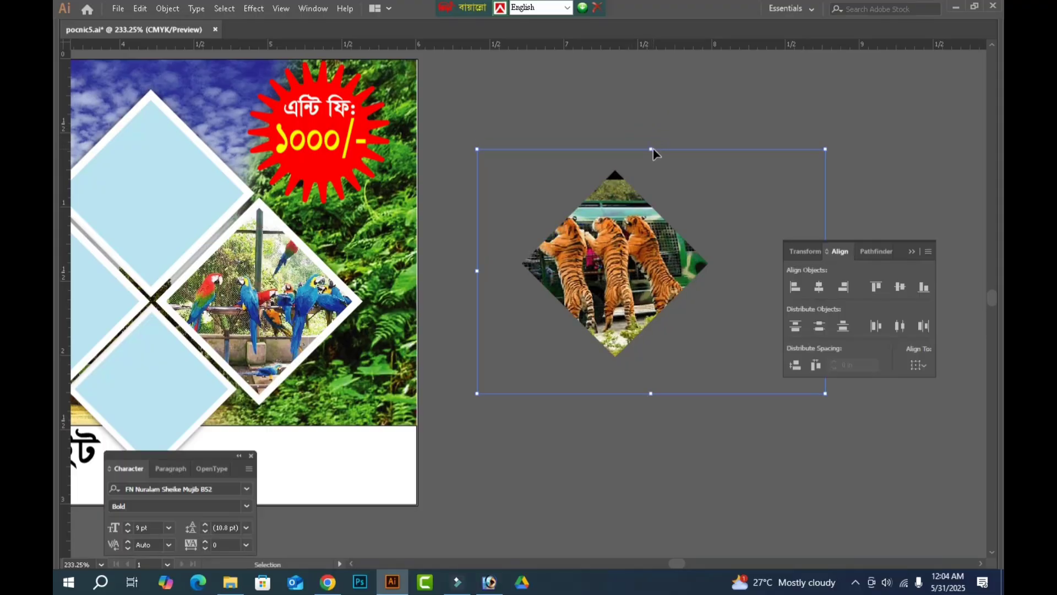
left_click(86, 70)
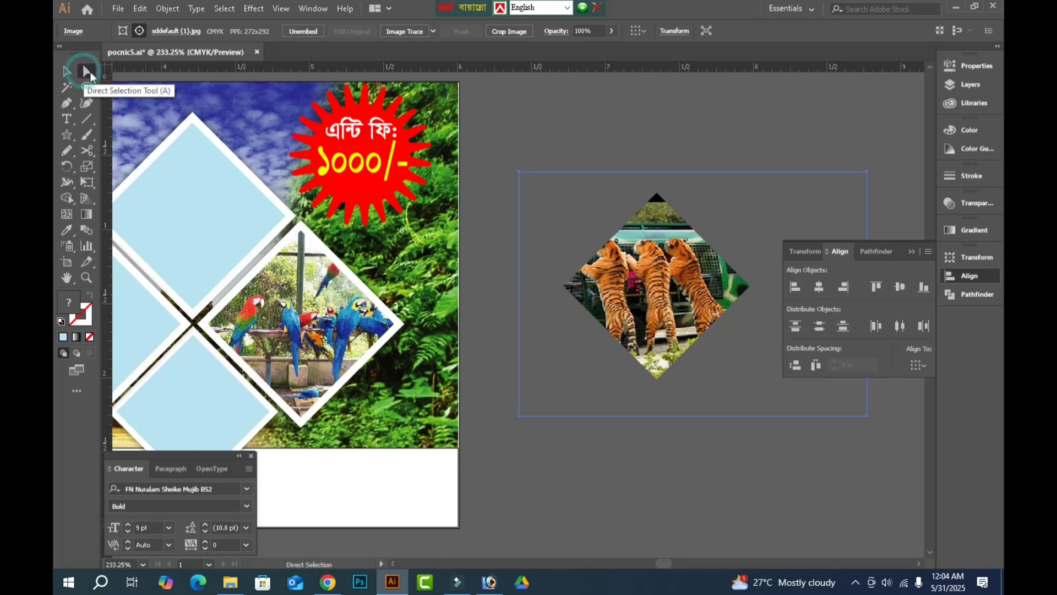
key("Up")
key("Up")
key("Right")
key("Right")
key("Right")
key("Right")
key("Right")
key("Right")
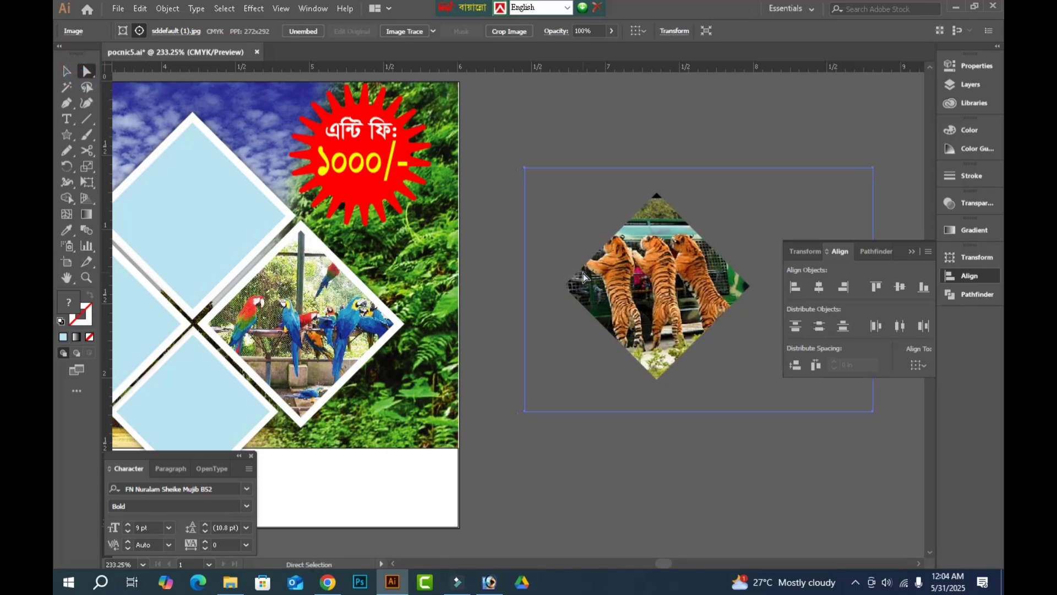
key("Right")
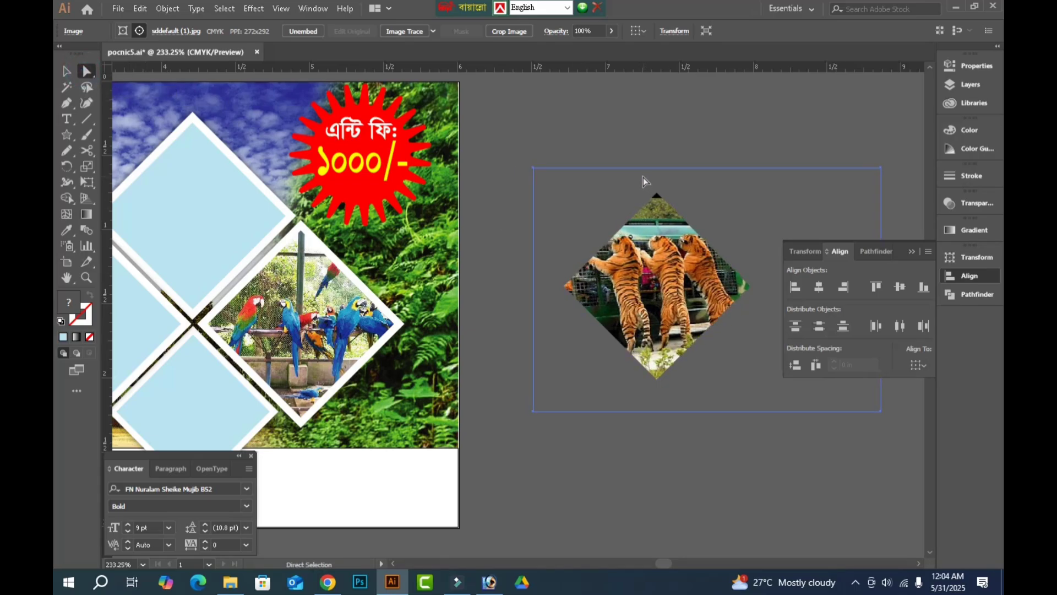
key("Up")
key("Up")
key("Up")
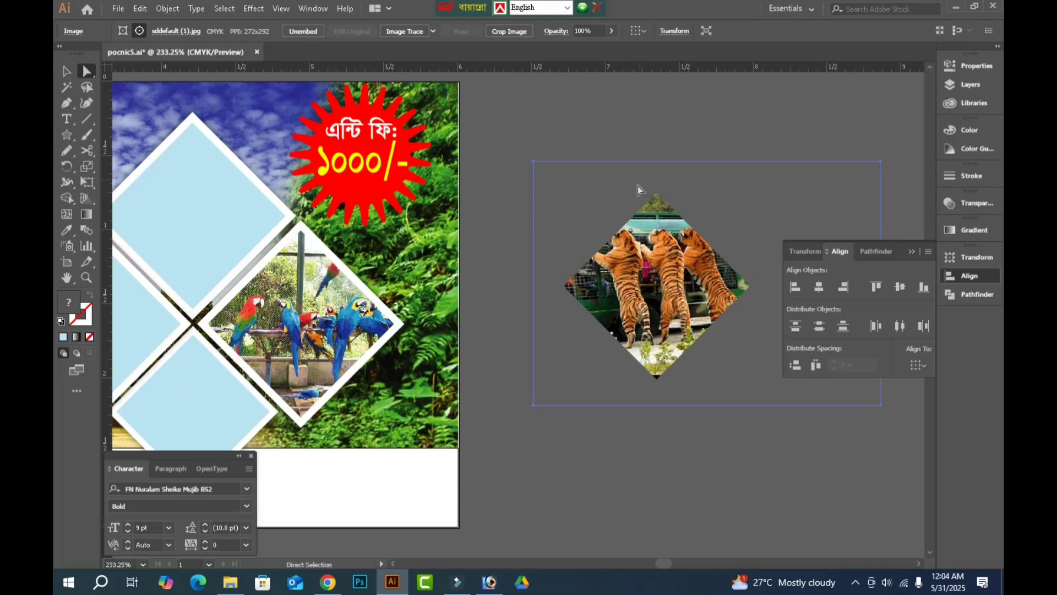
left_click(602, 134)
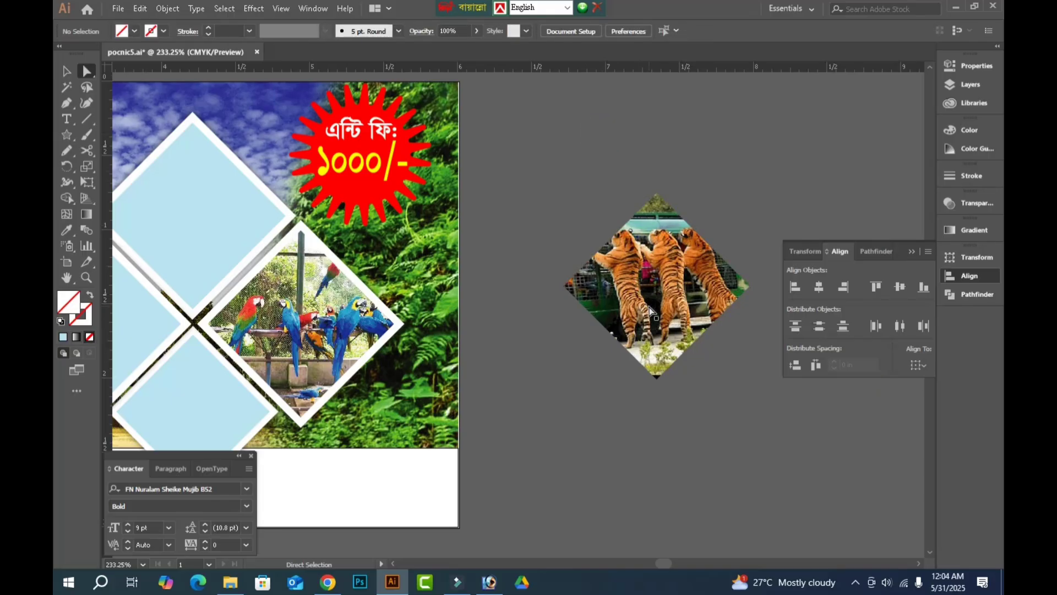
Align the clipped tiger diamond to the left and bottom edges of the banner's left-hand blue diamond placeholder.
key("c")
key("v")
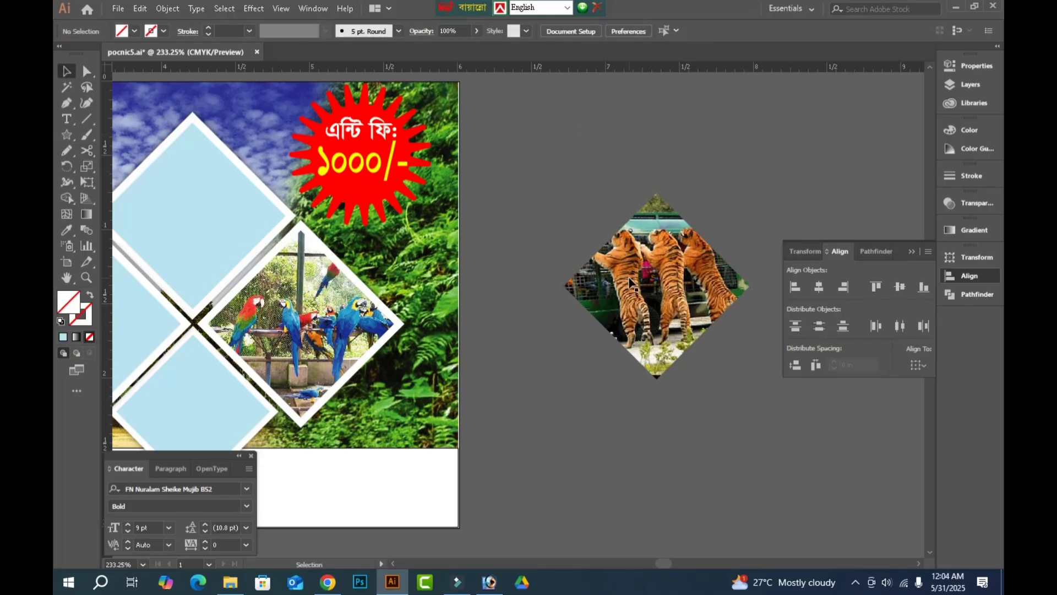
left_click(643, 292)
left_click_drag(576, 448, 642, 444)
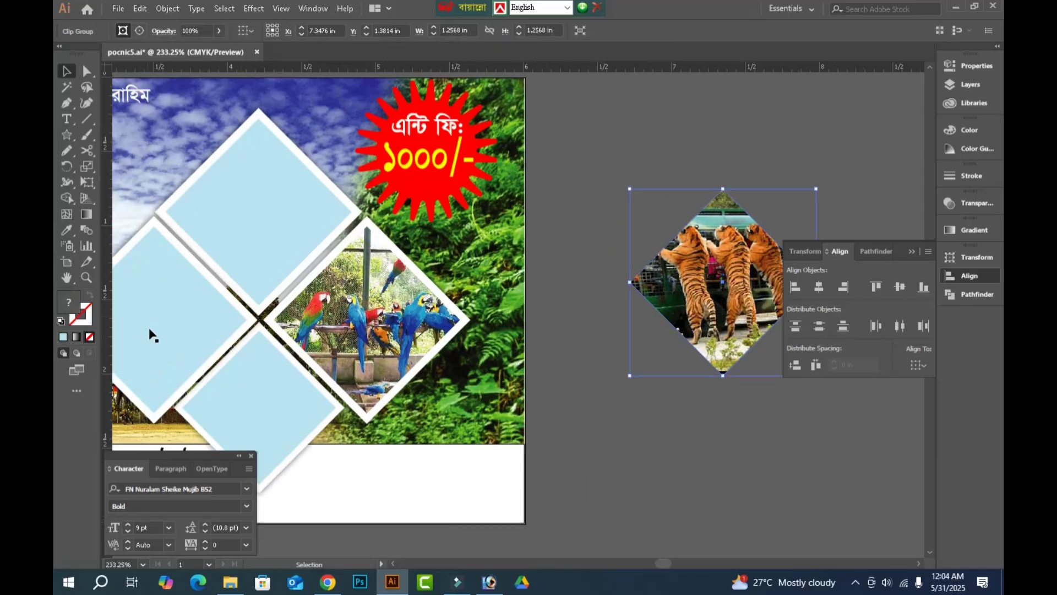
left_click(171, 333, "shift")
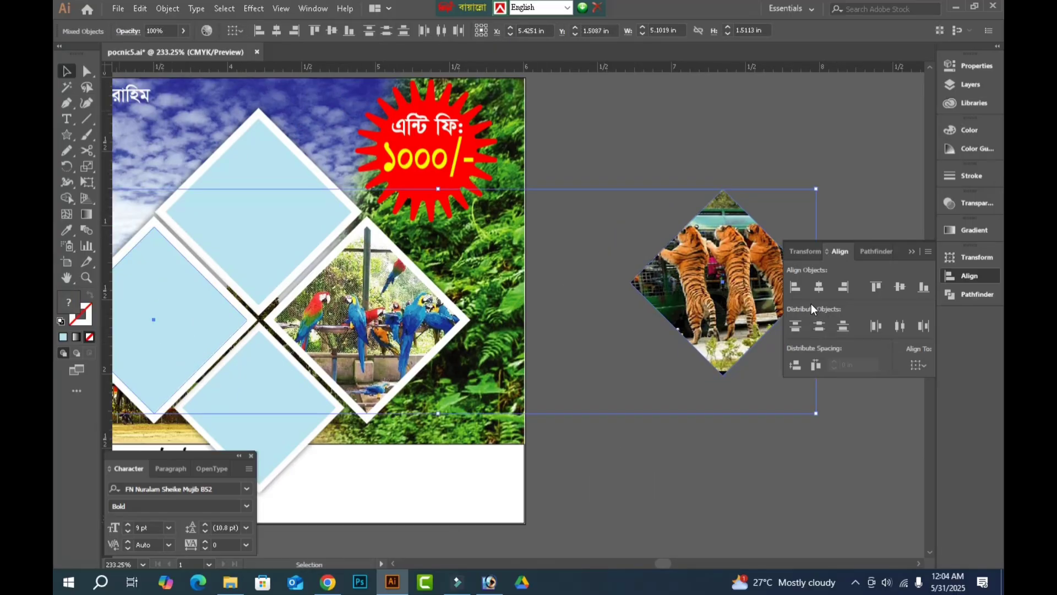
left_click(796, 287)
left_click(924, 287)
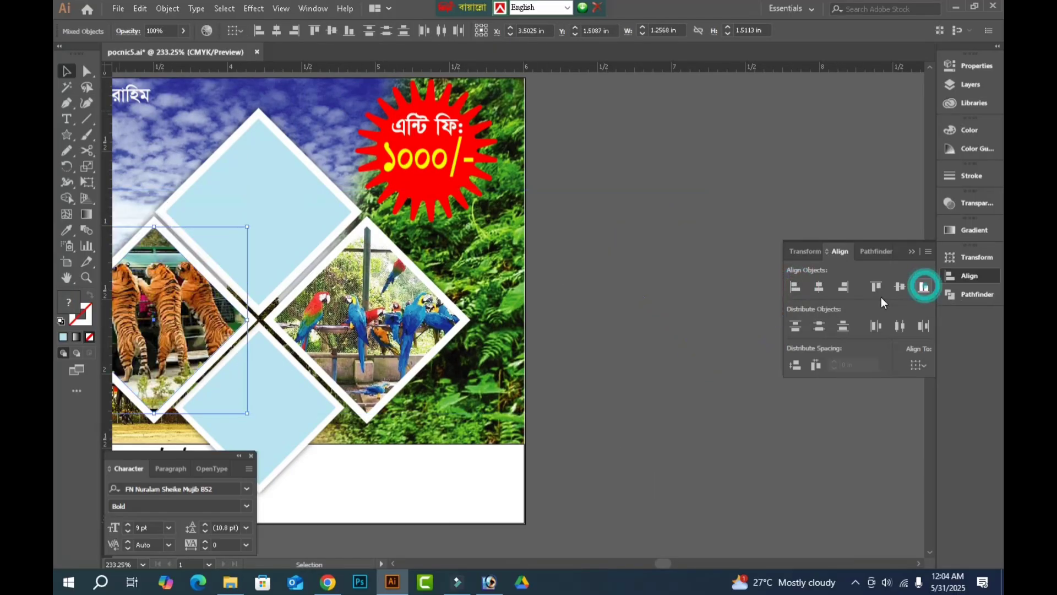
key("Tab")
left_click(678, 371)
Look through the photos in the anondo bromon folder and open image 10, the Safari Kingdom gate with the leopard statue.
scroll(799, 400, "left", 5)
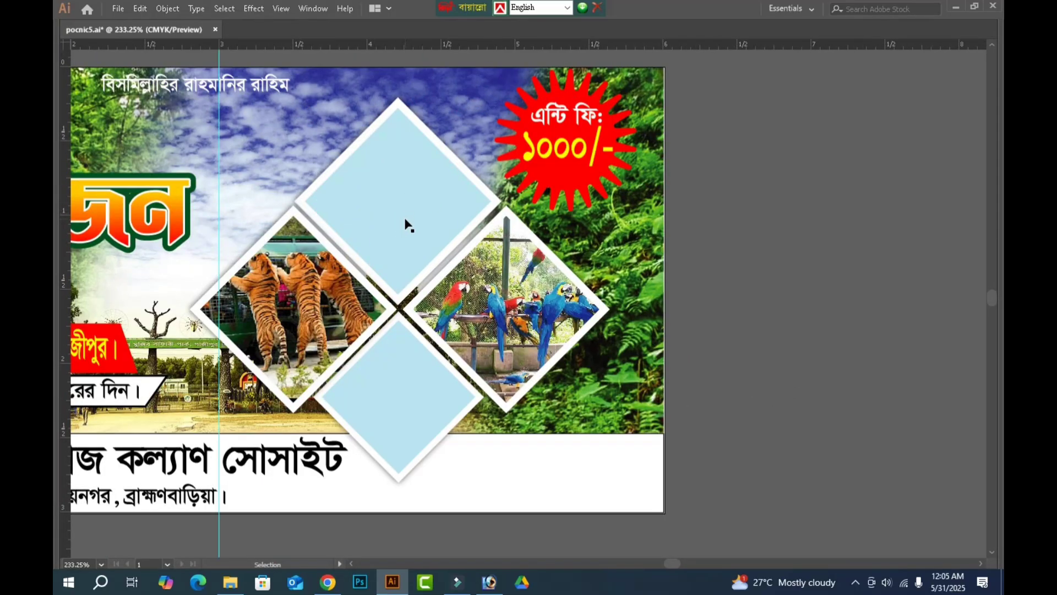
key("ctrl+o")
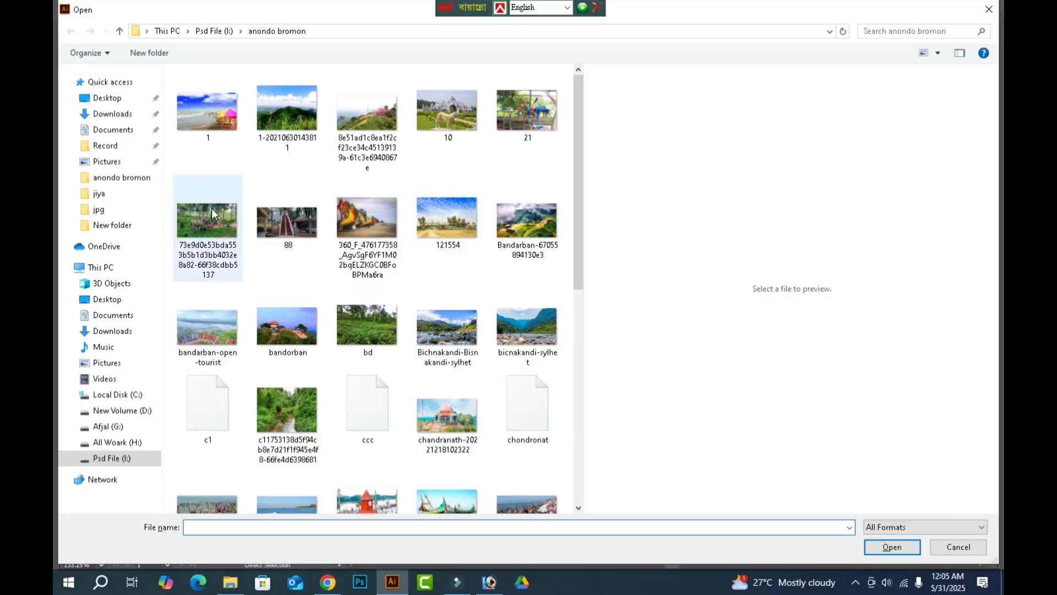
scroll(481, 451, "down", 3)
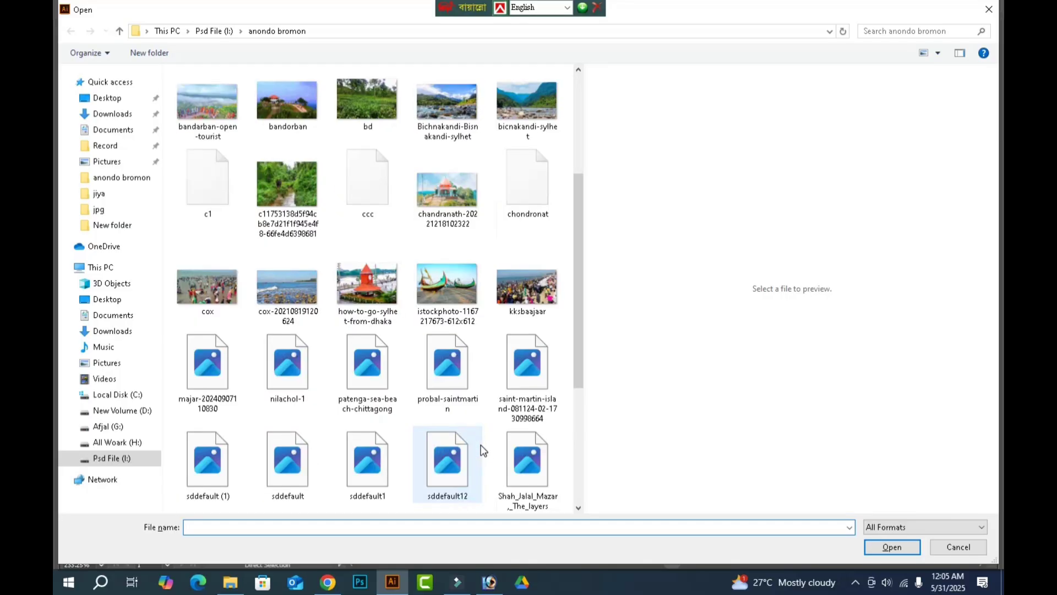
scroll(481, 451, "down", 3)
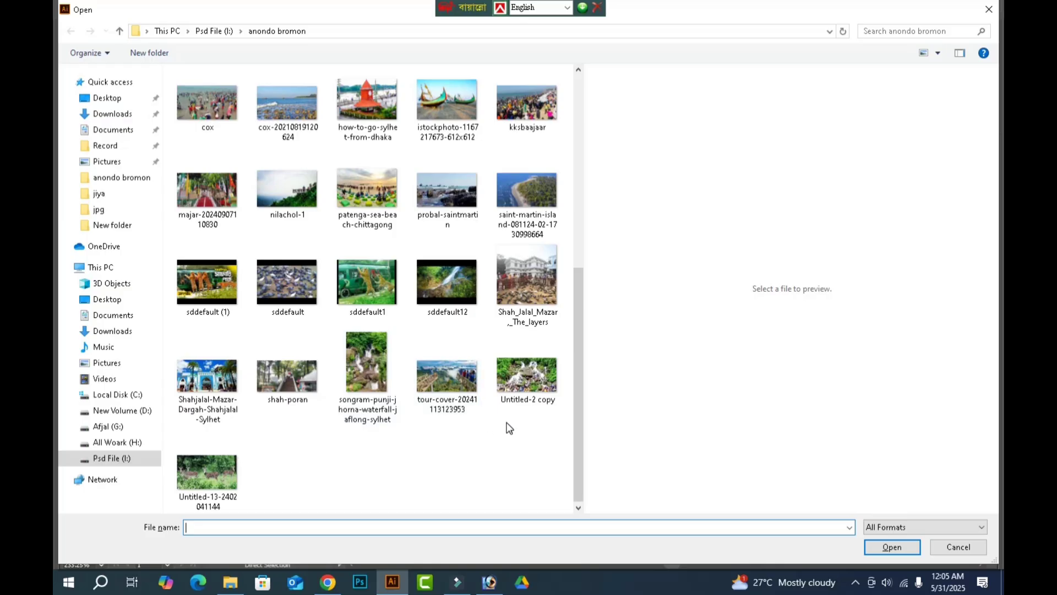
scroll(510, 428, "up", 3)
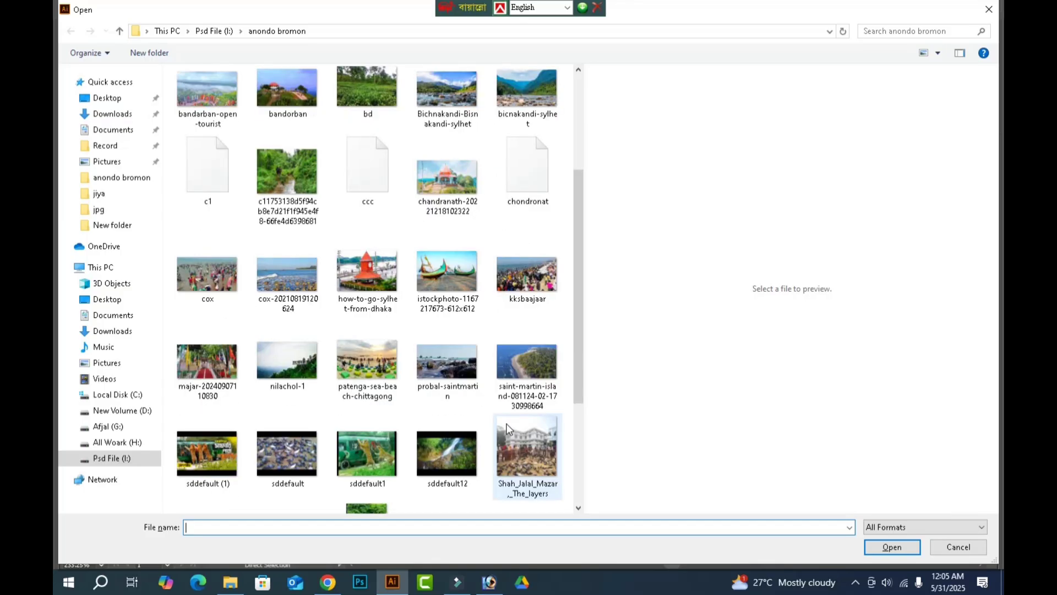
scroll(509, 429, "up", 5)
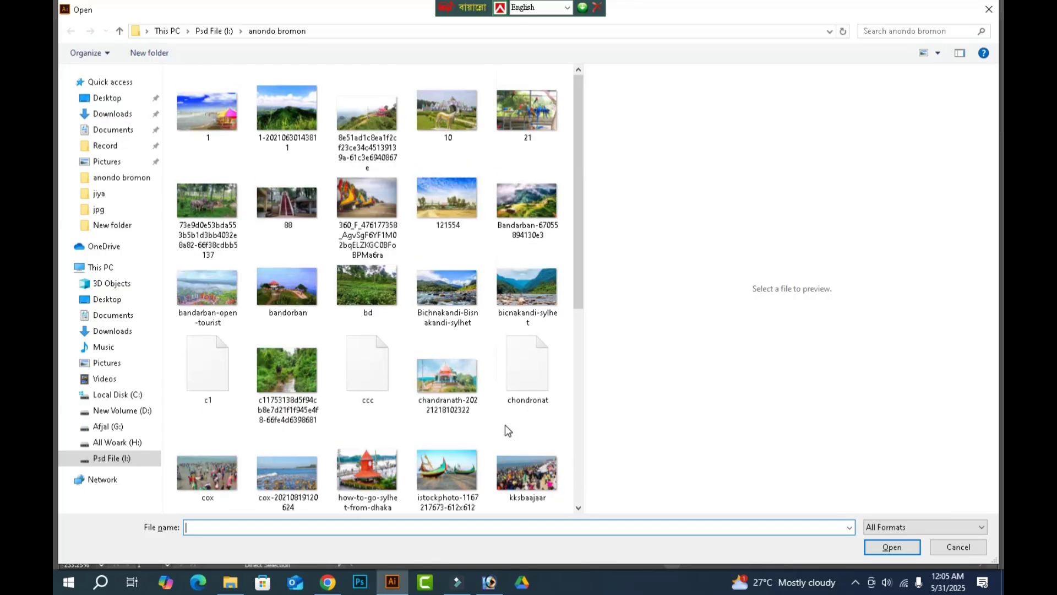
left_click(440, 213)
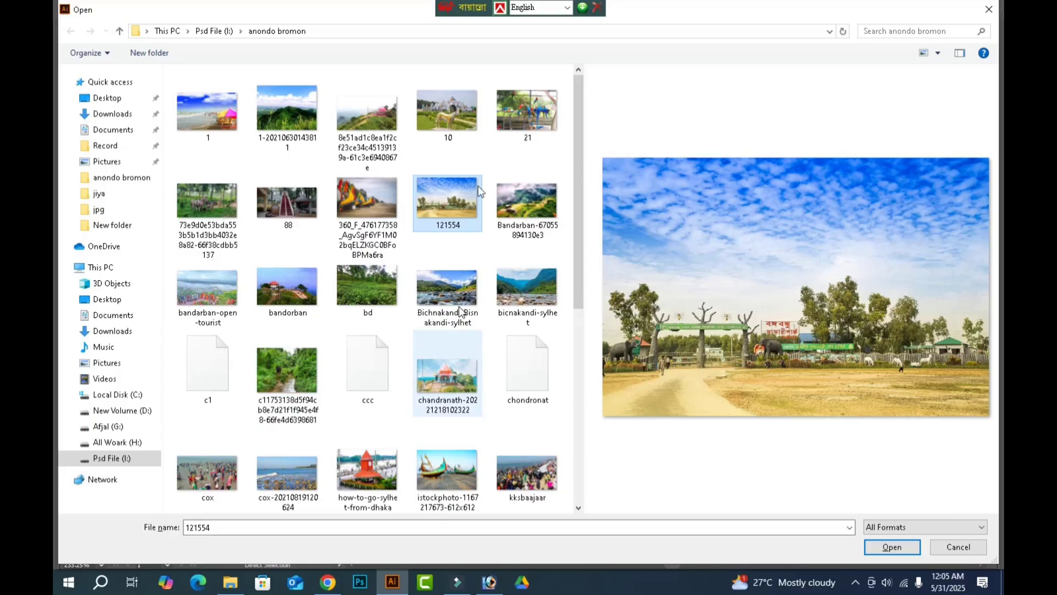
left_click(367, 113)
left_click(287, 110)
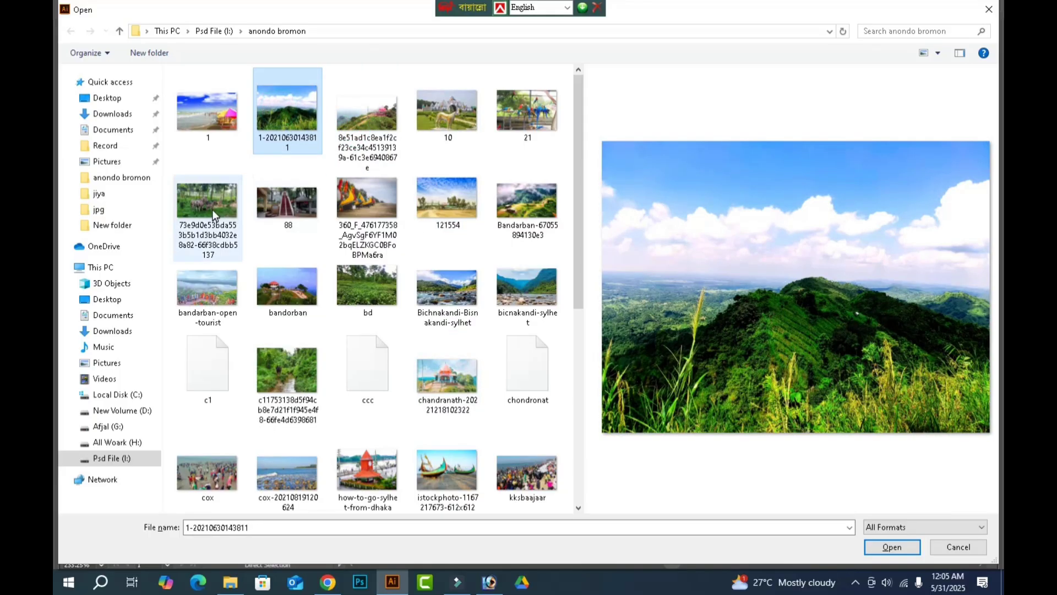
left_click(208, 207)
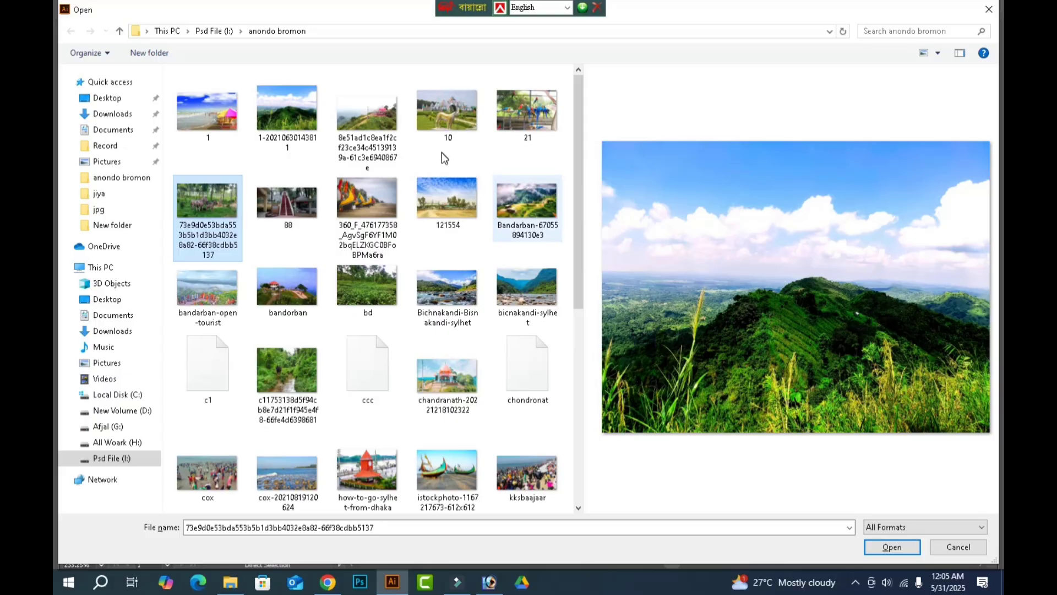
left_click(456, 159)
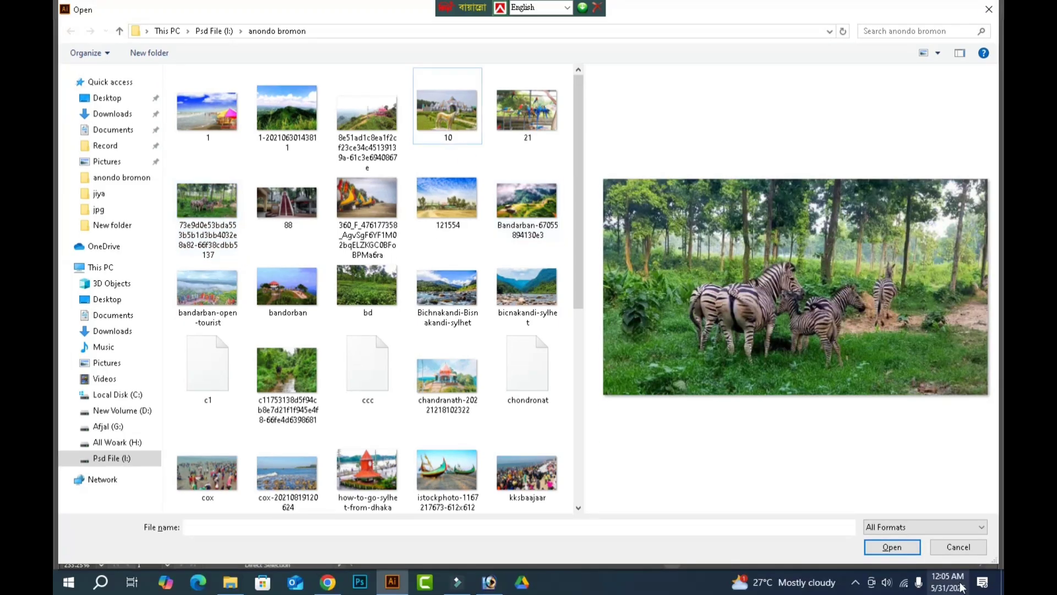
left_click(461, 101)
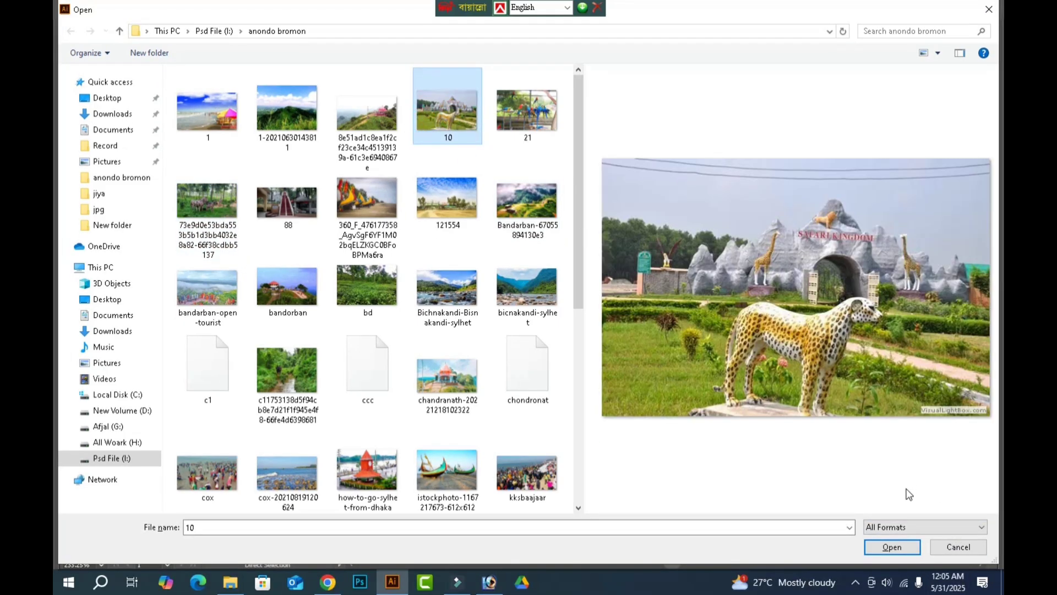
left_click(890, 547)
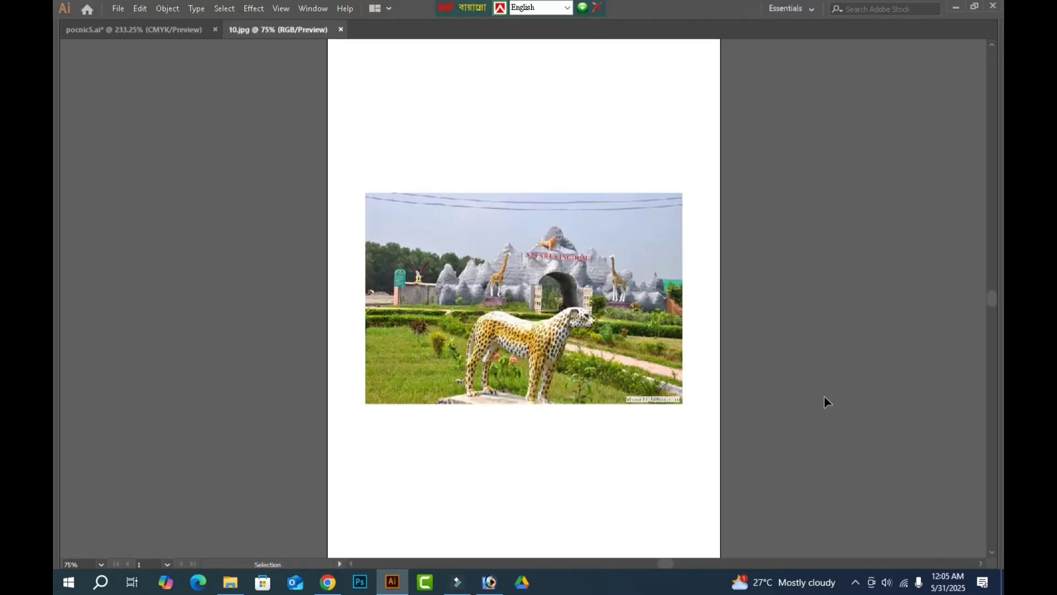
Cut the Safari Kingdom photo, close 10.jpg without saving and paste the photo into the pocnic5 banner document.
left_click(610, 285)
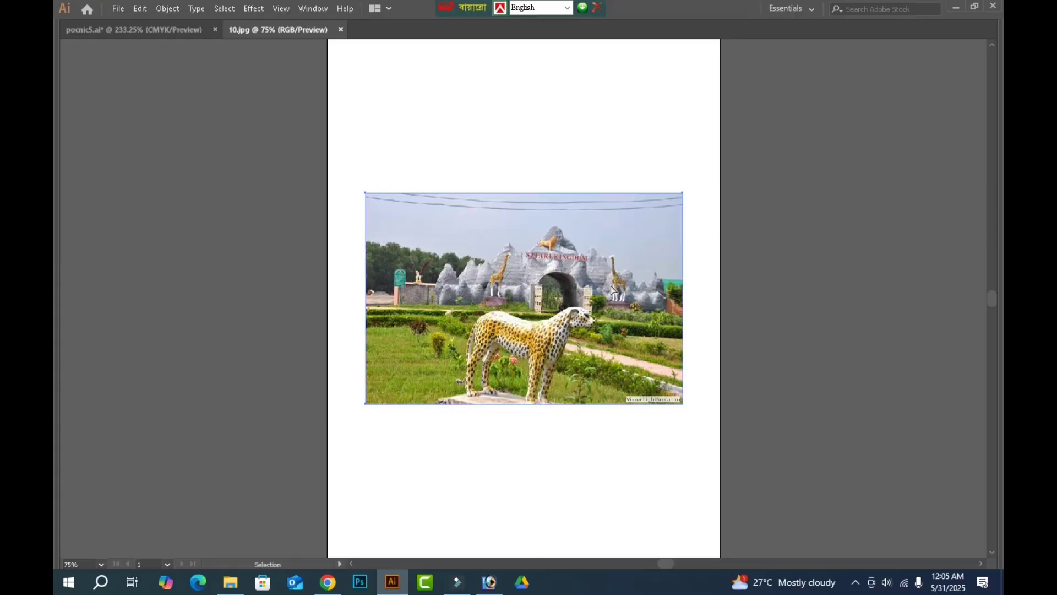
key("Delete")
key("ctrl+w")
left_click(584, 310)
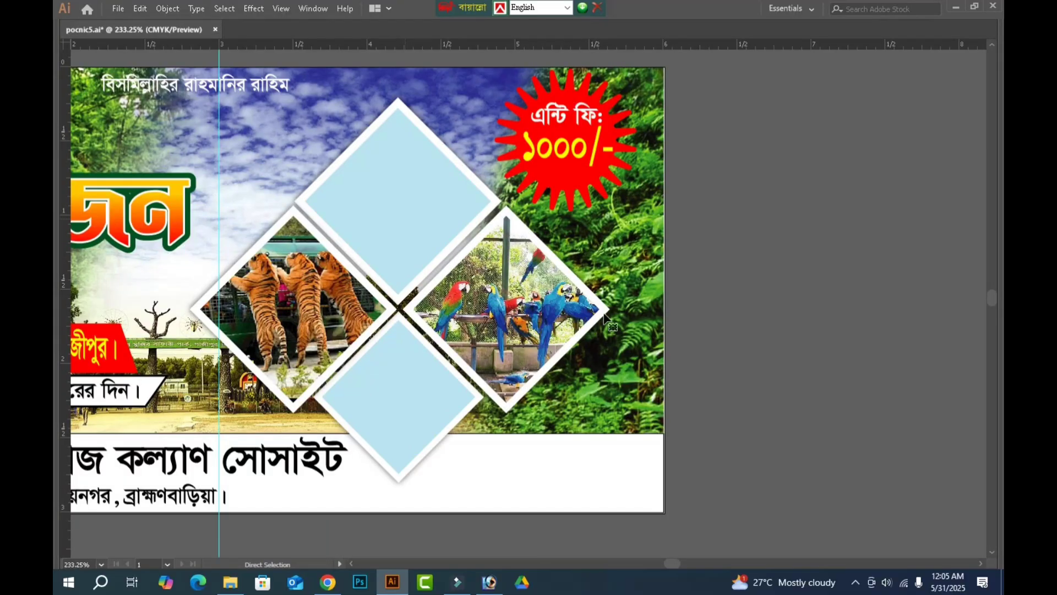
left_click(583, 317)
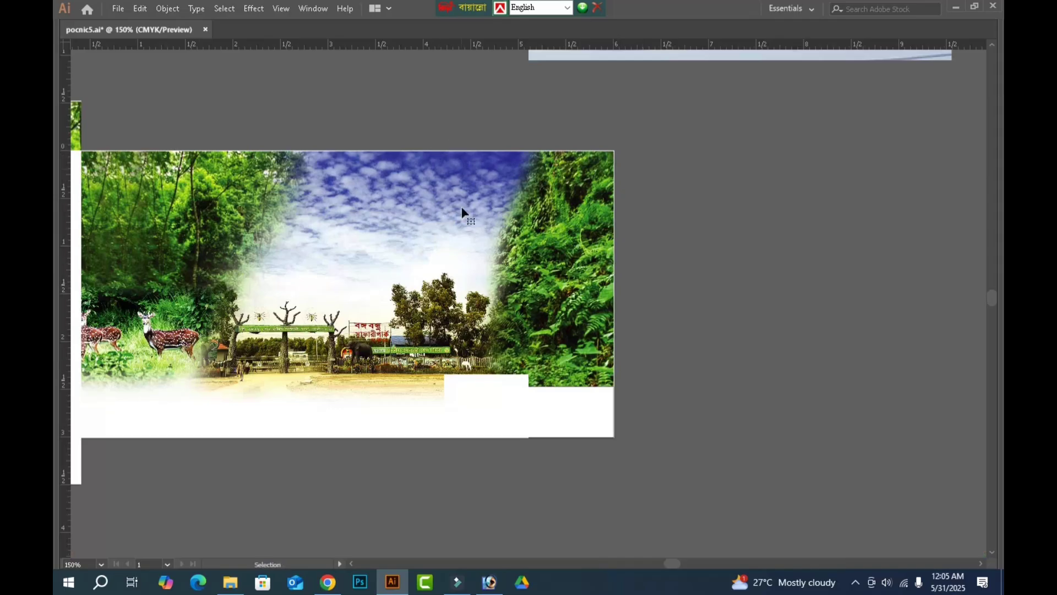
key("ctrl+v")
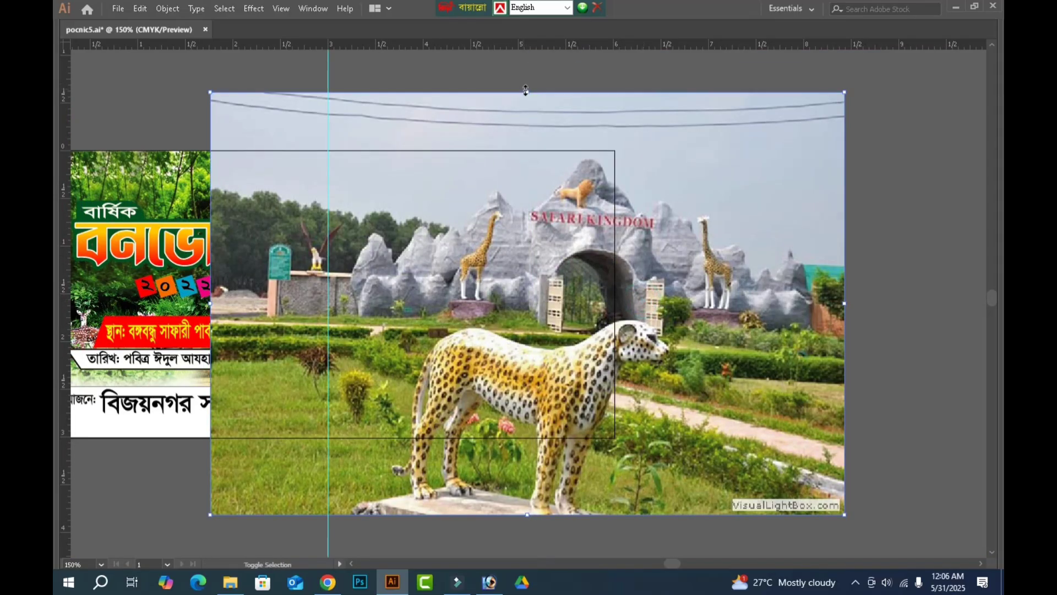
Shrink the Safari Kingdom photo beside the banner's right edge and copy the banner's upper diamond placeholder onto it.
left_click_drag(529, 89, 528, 395)
left_click_drag(511, 437, 725, 279)
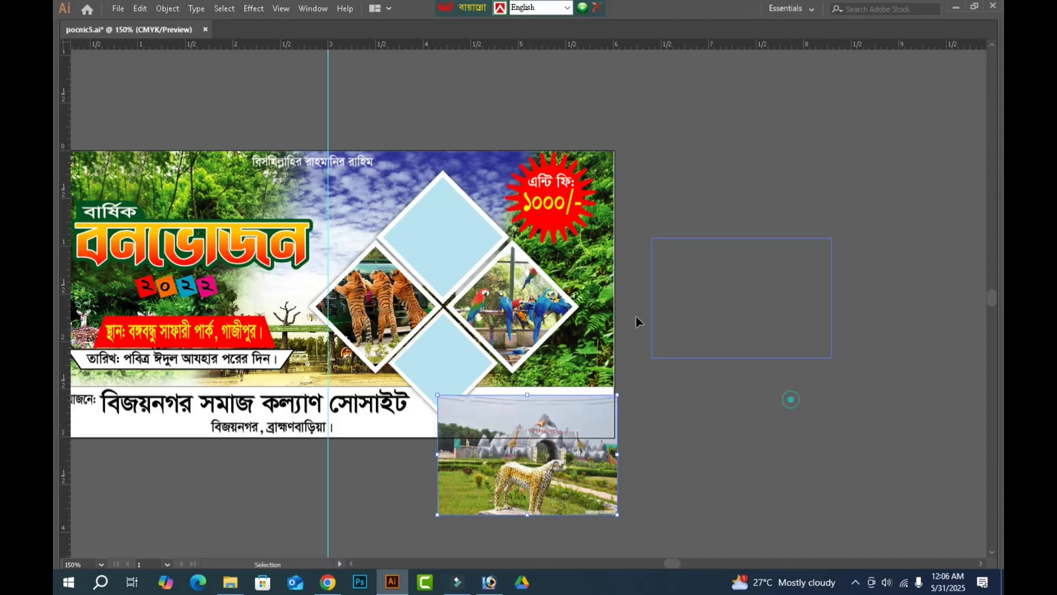
left_click(457, 252)
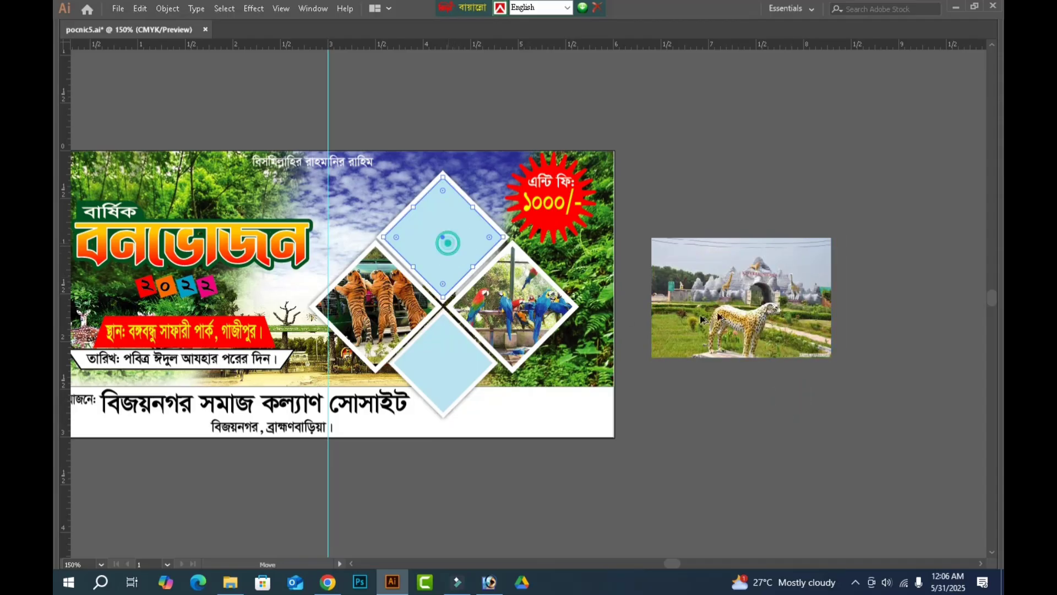
left_click_drag(455, 245, 758, 310)
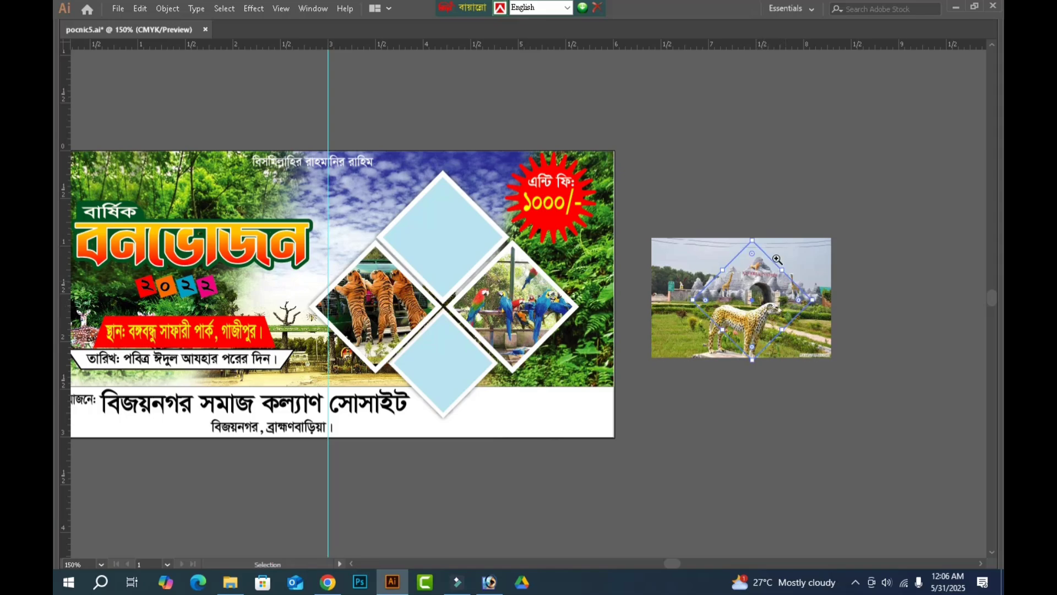
Select the Safari Kingdom photo with the blue diamond on it and make a clipping mask from them.
left_click_drag(635, 182, 837, 372)
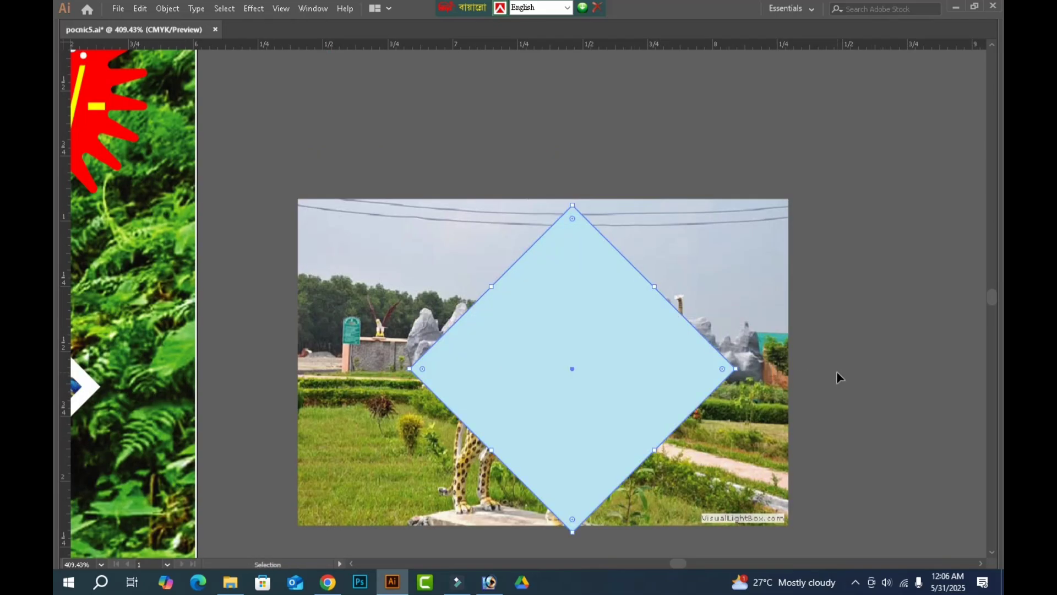
key("a")
left_click_drag(633, 147, 504, 399)
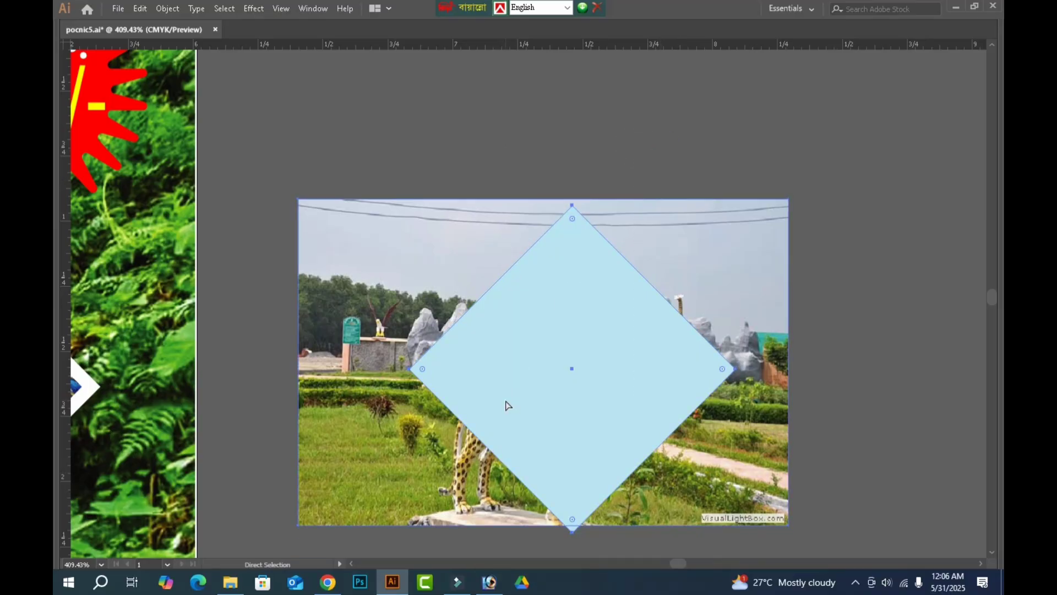
key("v")
key("ctrl+7")
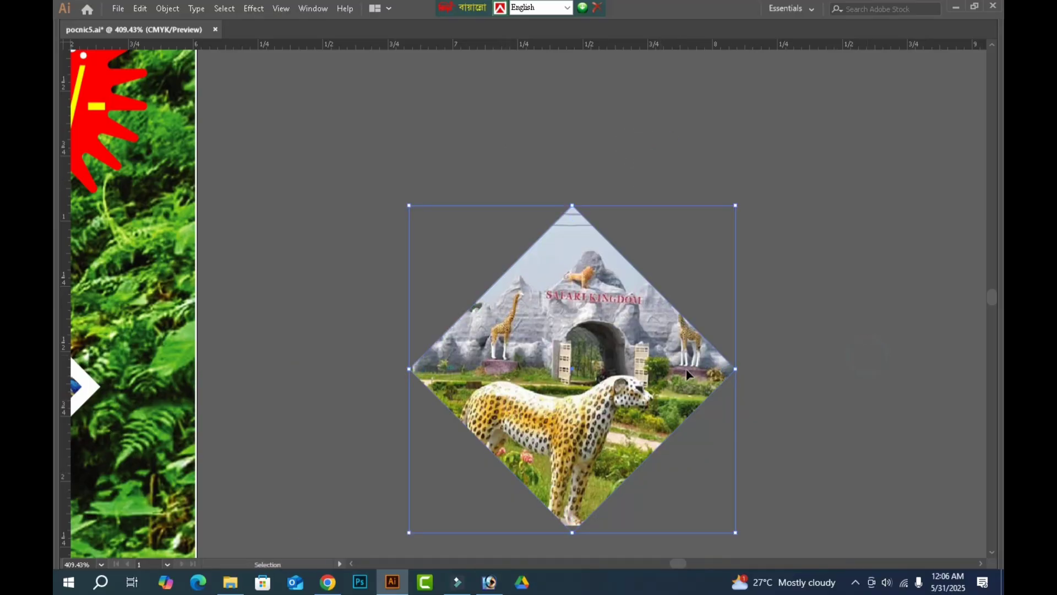
Shift the Safari Kingdom photo right and up inside its diamond mask so the leopard statue's feet fit.
key("a")
left_click(652, 383)
key("Right")
key("Right")
key("Right")
key("Right")
key("Right")
key("Right")
key("Right")
key("Right")
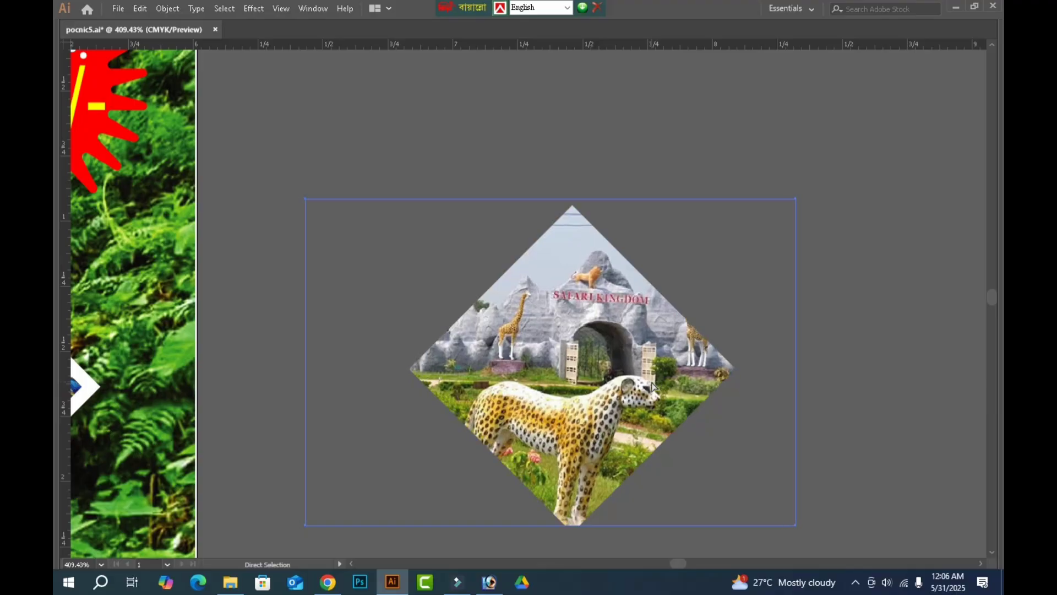
key("Up")
key("Up")
key("Up")
key("Up")
key("Up")
key("Up")
key("Up")
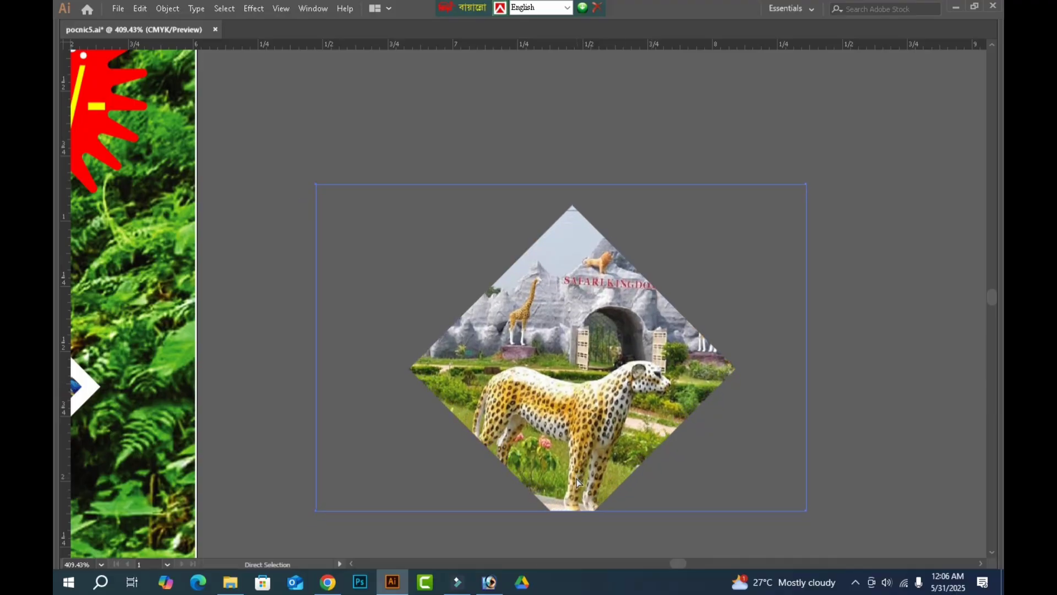
Stretch the masked Safari Kingdom photo downward until it fills the diamond's bottom corner.
key("b")
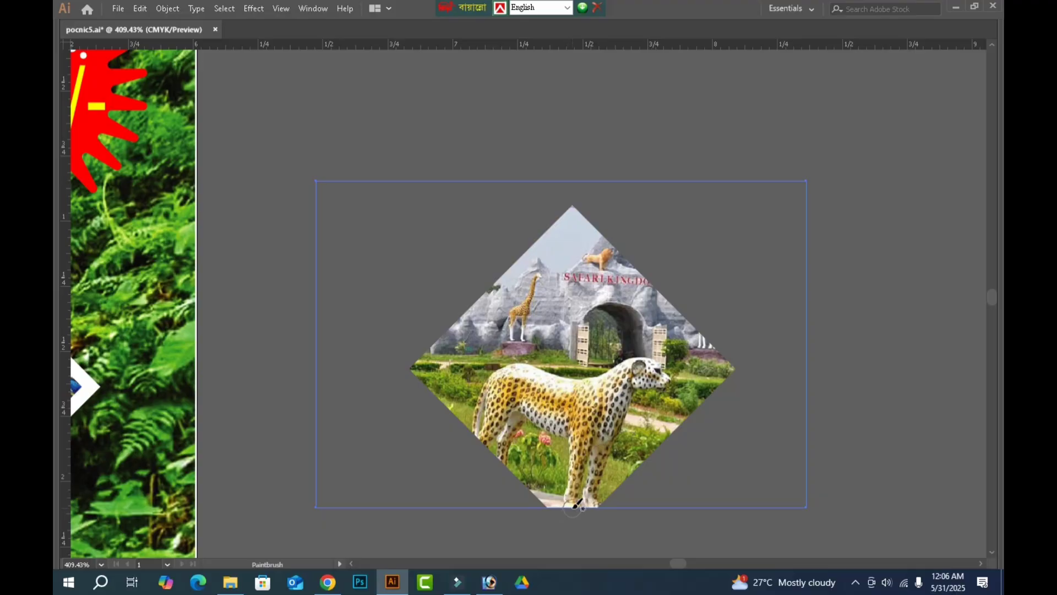
key("a")
key("b")
key("shift+Tab")
key("Tab")
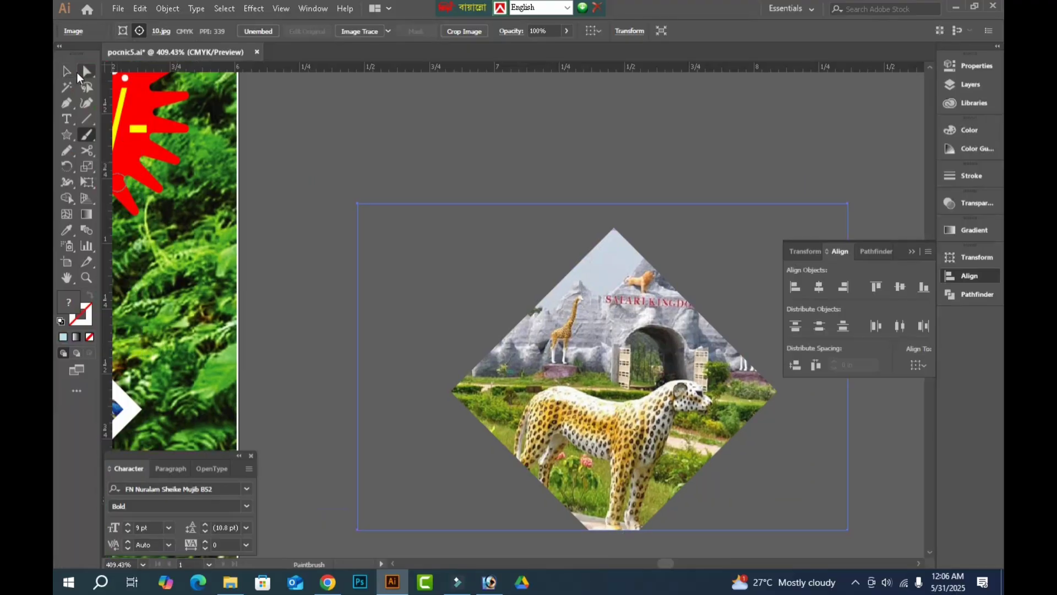
key("v")
left_click_drag(603, 530, 601, 550)
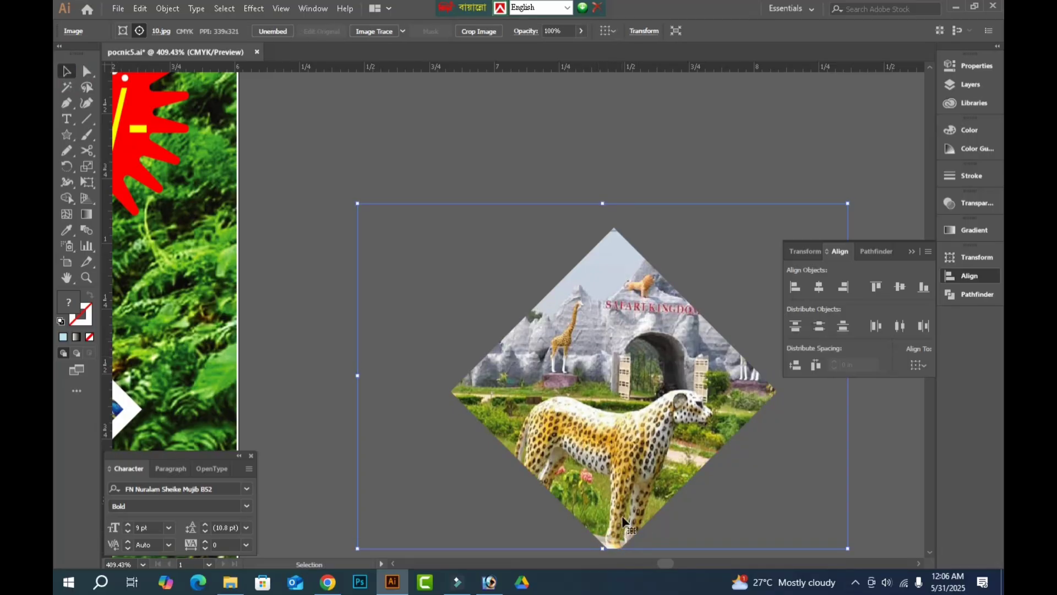
scroll(625, 518, "down", 1)
left_click_drag(603, 500, 603, 513)
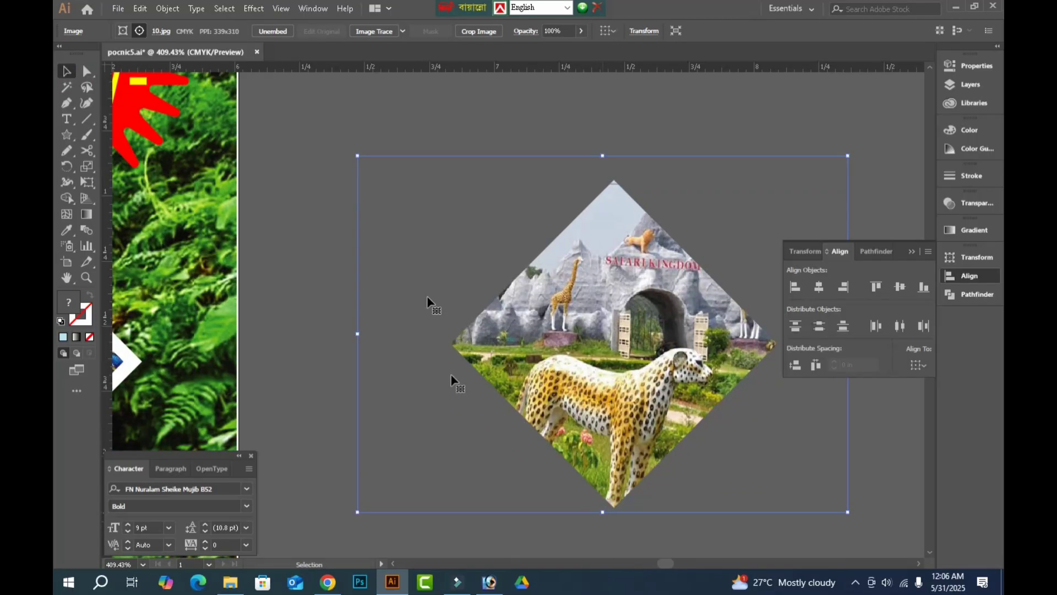
Align the clipped Safari Kingdom diamond with the banner's upper blue diamond placeholder by top edge and horizontal centre.
left_click(509, 91)
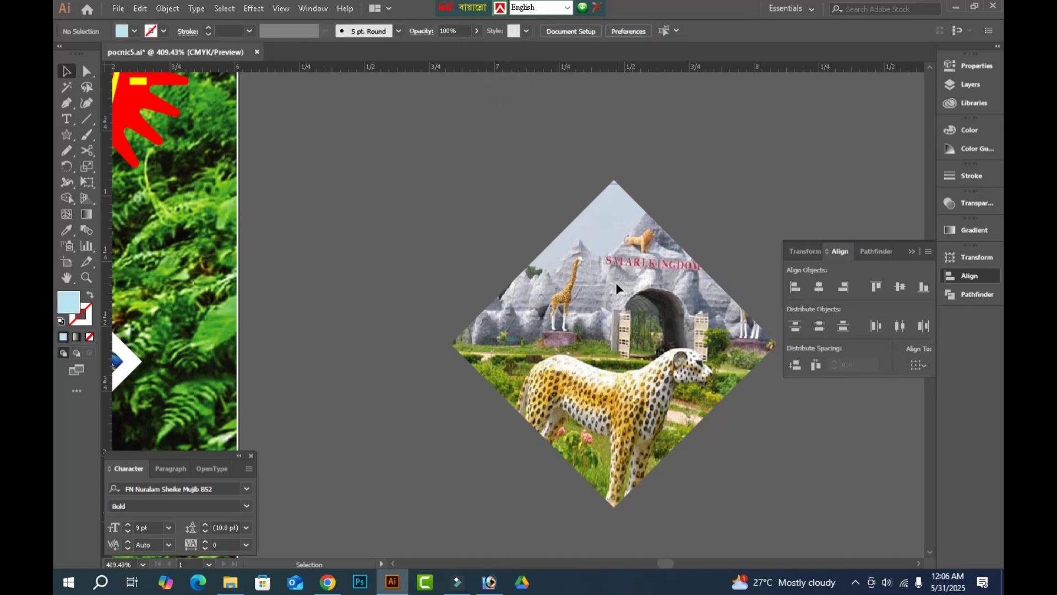
left_click(617, 284)
left_click_drag(538, 299, 735, 330)
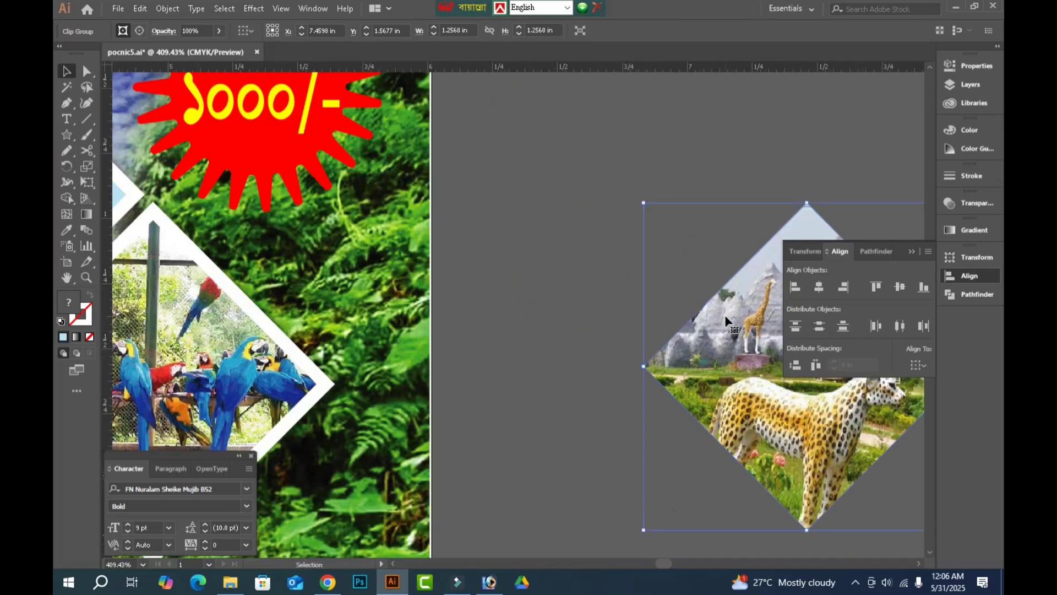
key("ctrl+minus")
key("ctrl+minus")
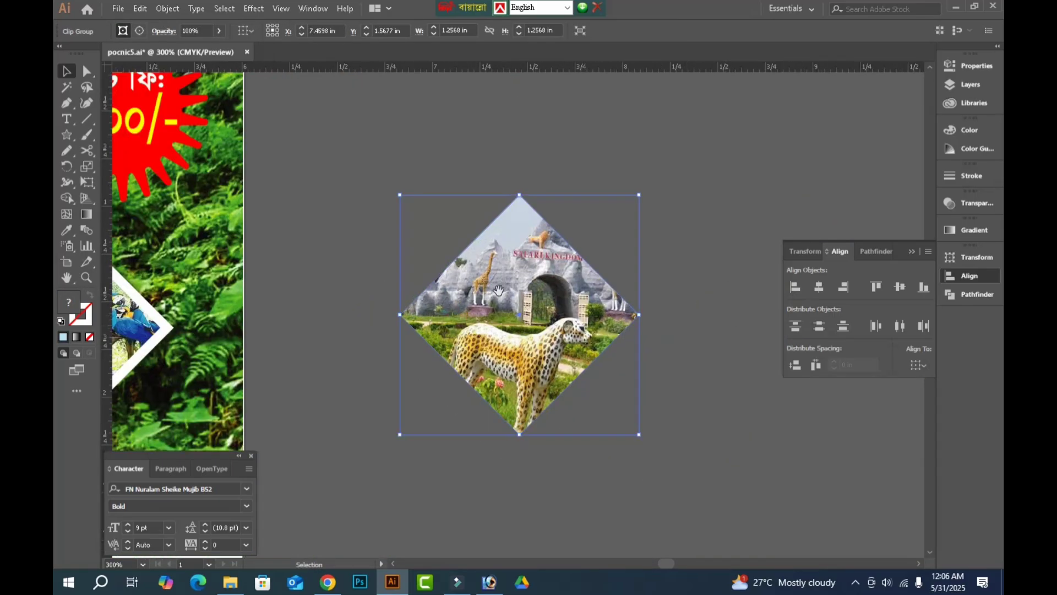
left_click_drag(499, 290, 697, 341)
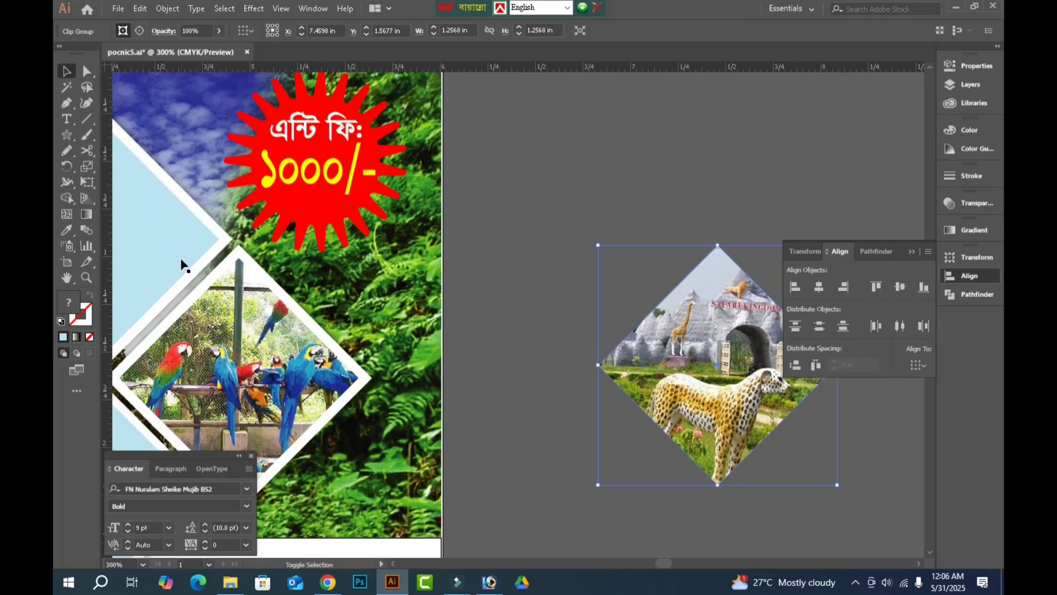
left_click(179, 243, "shift")
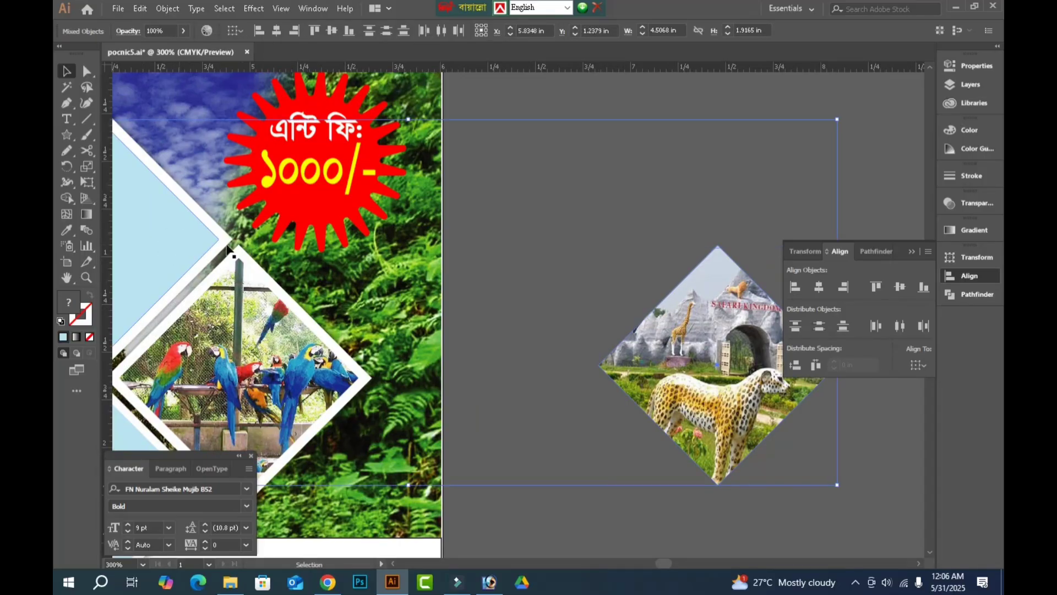
left_click(877, 285)
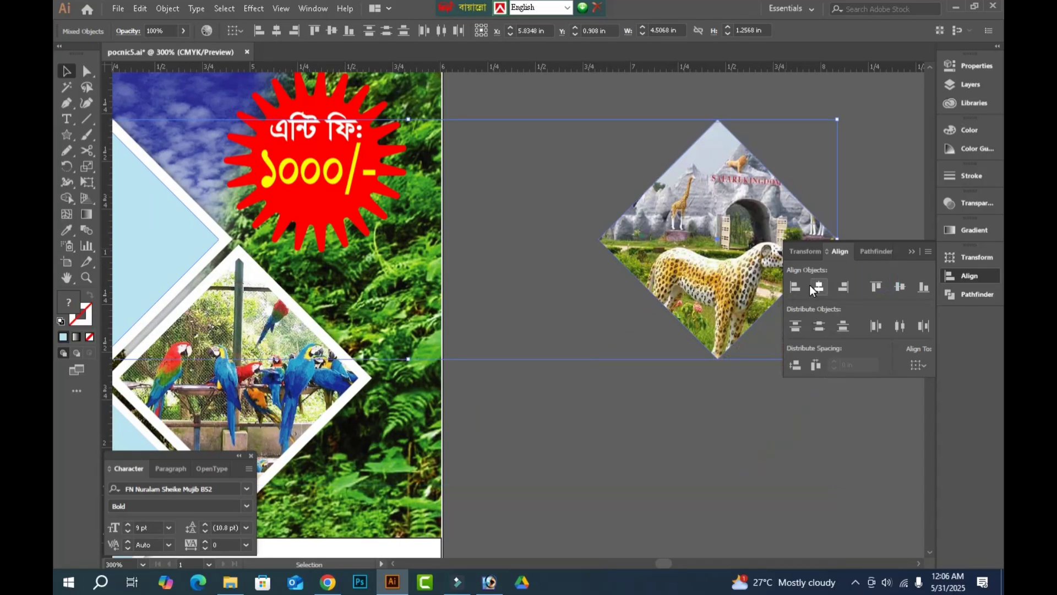
left_click(818, 286)
left_click_drag(522, 282, 769, 258)
left_click_drag(781, 501, 826, 450)
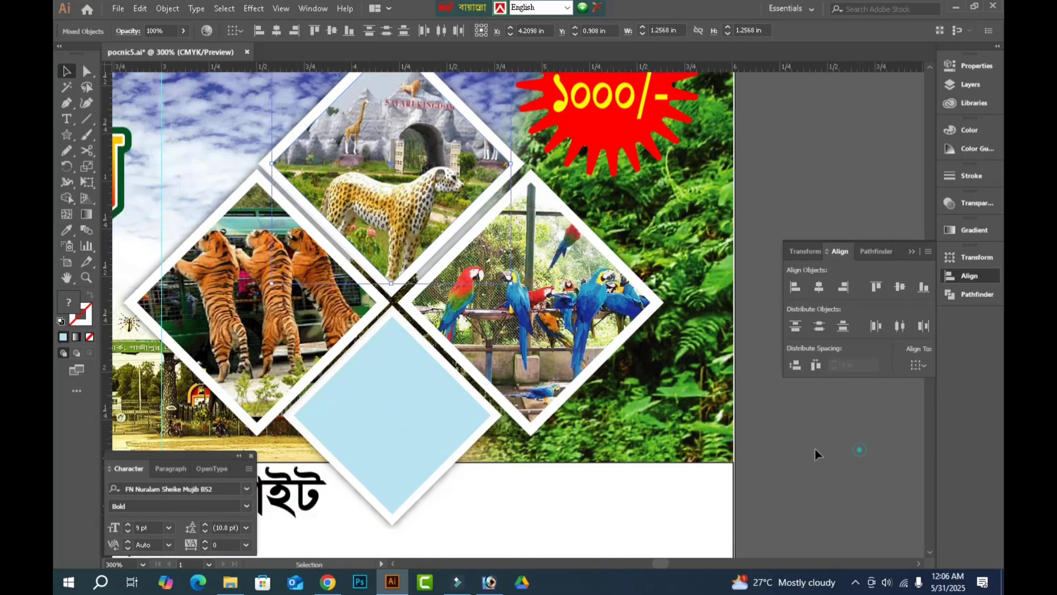
key("Tab")
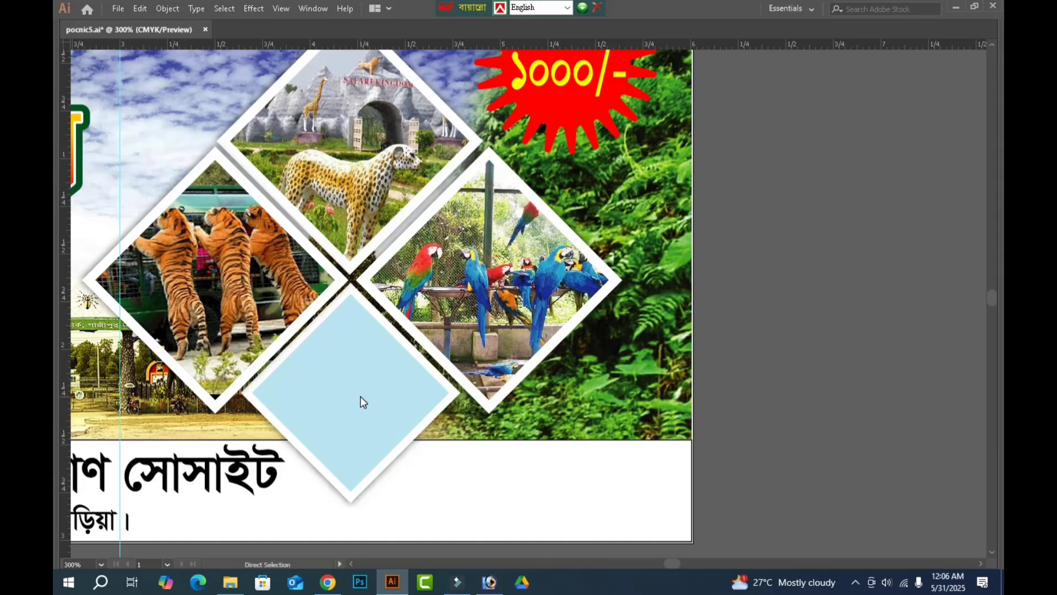
Try to open the photo 73e9d0e53bda553b5b1d3bb4032e8a82-66f38cdbb5137.jpg from the anondo bromon folder.
key("ctrl+o")
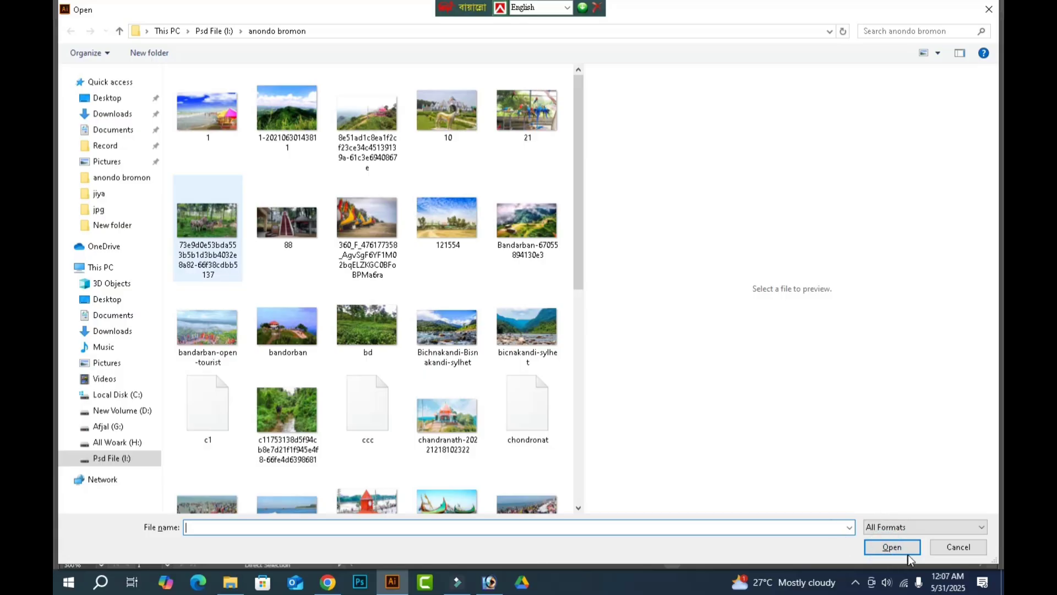
key("Escape")
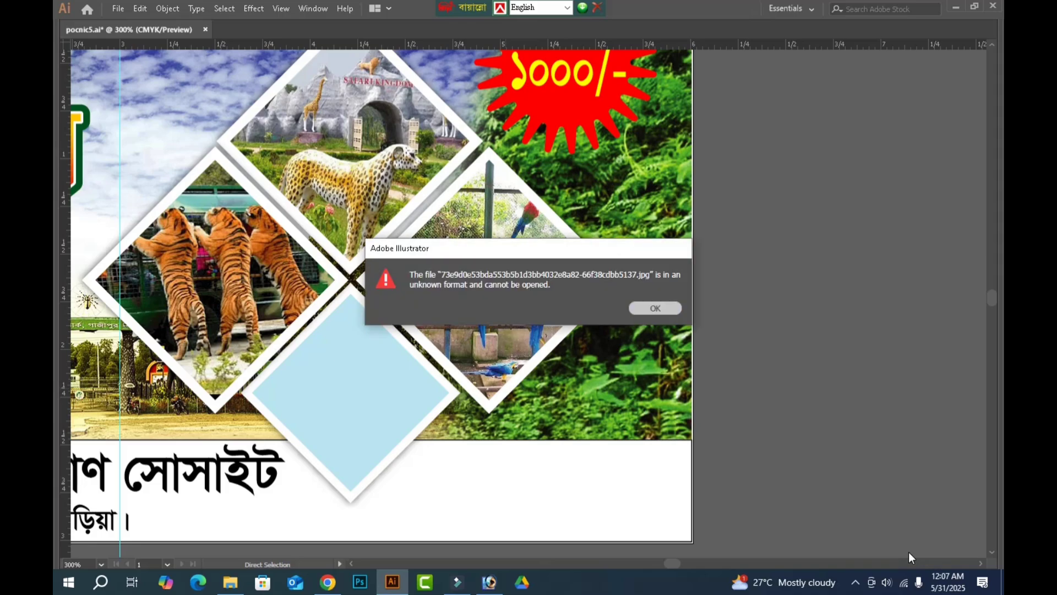
key("Return")
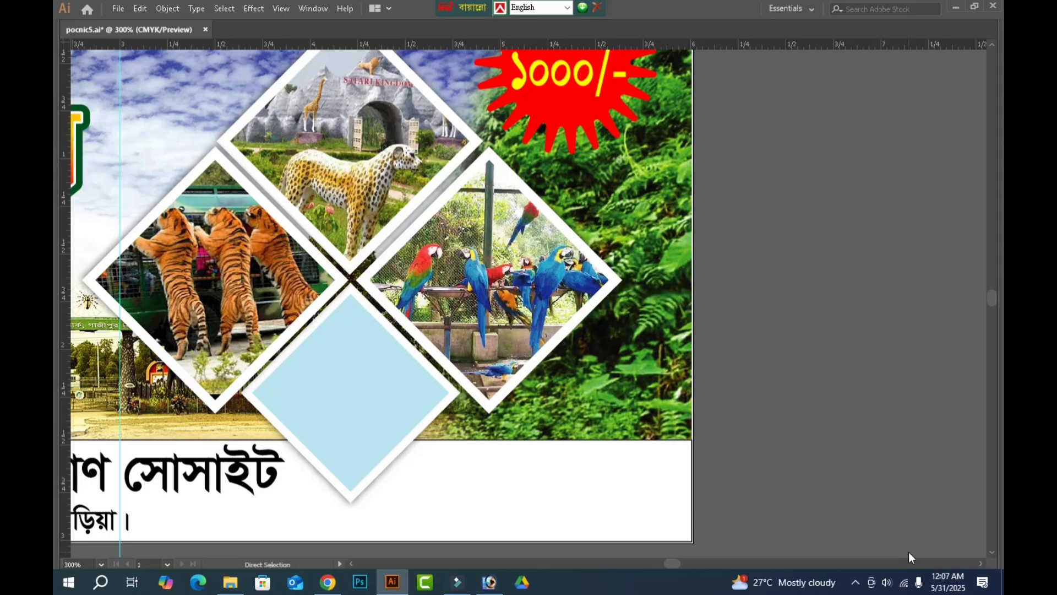
key("ctrl+o")
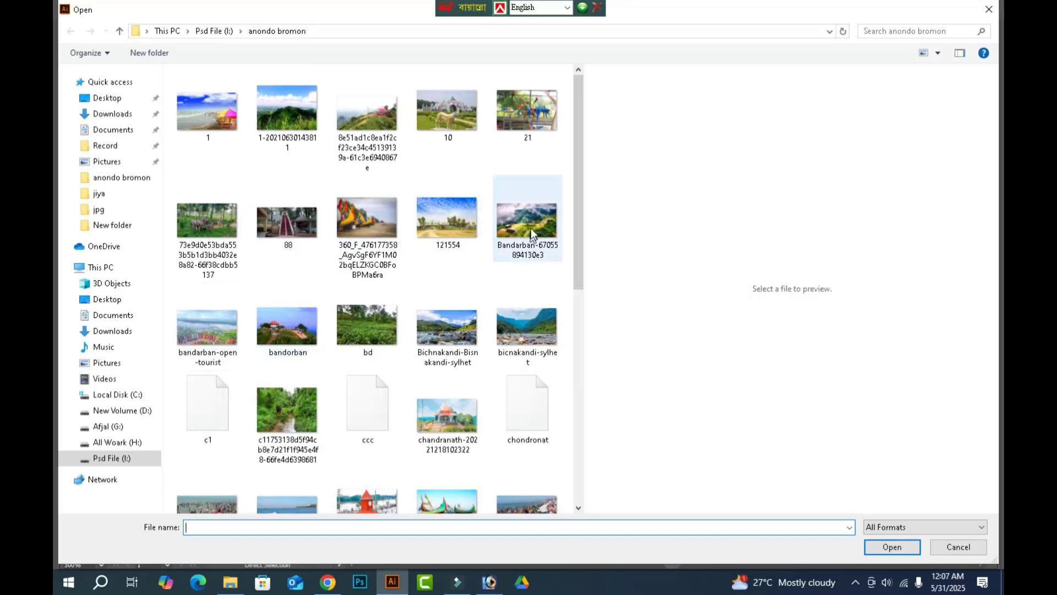
left_click(531, 228)
left_click(452, 230)
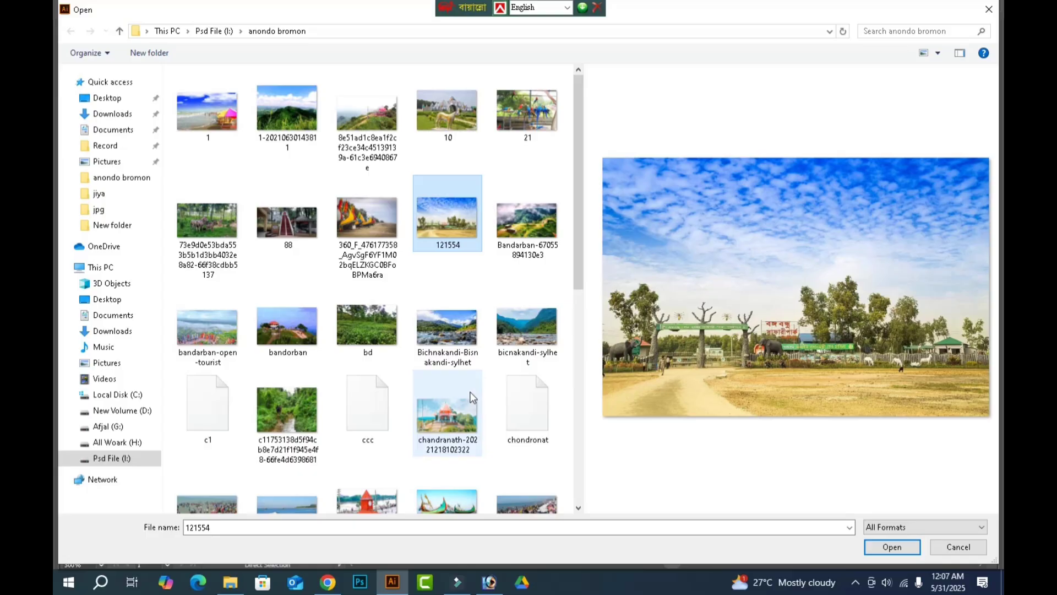
scroll(473, 397, "down", 3)
scroll(356, 454, "down", 3)
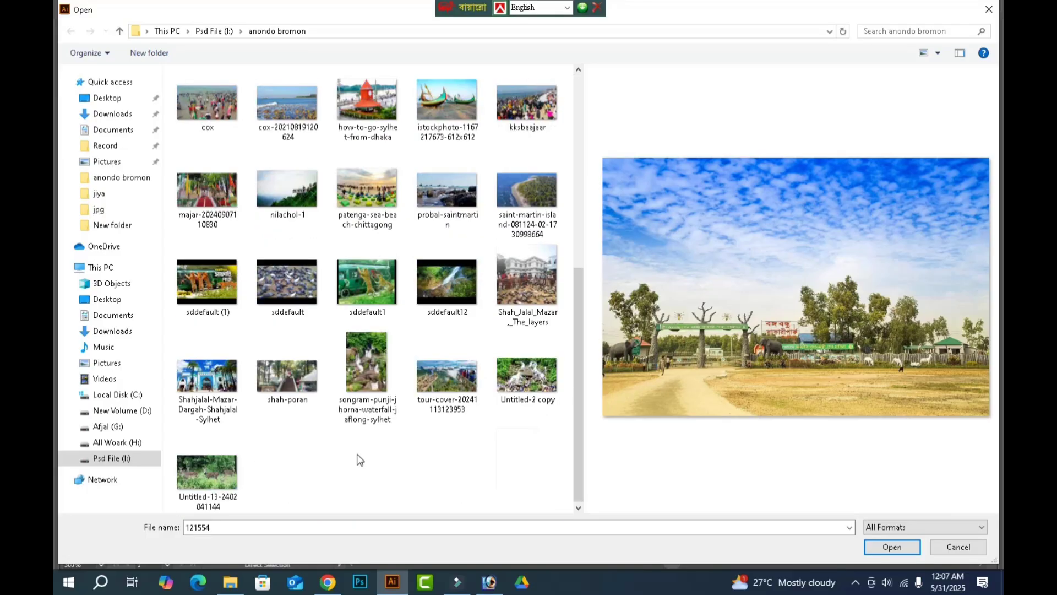
left_click(221, 474)
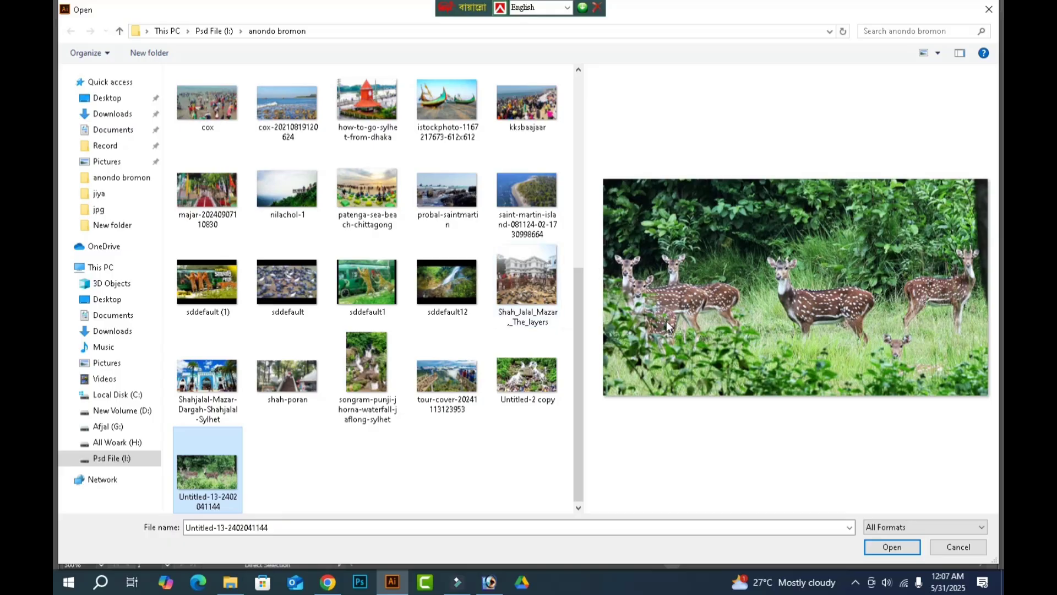
key("Return")
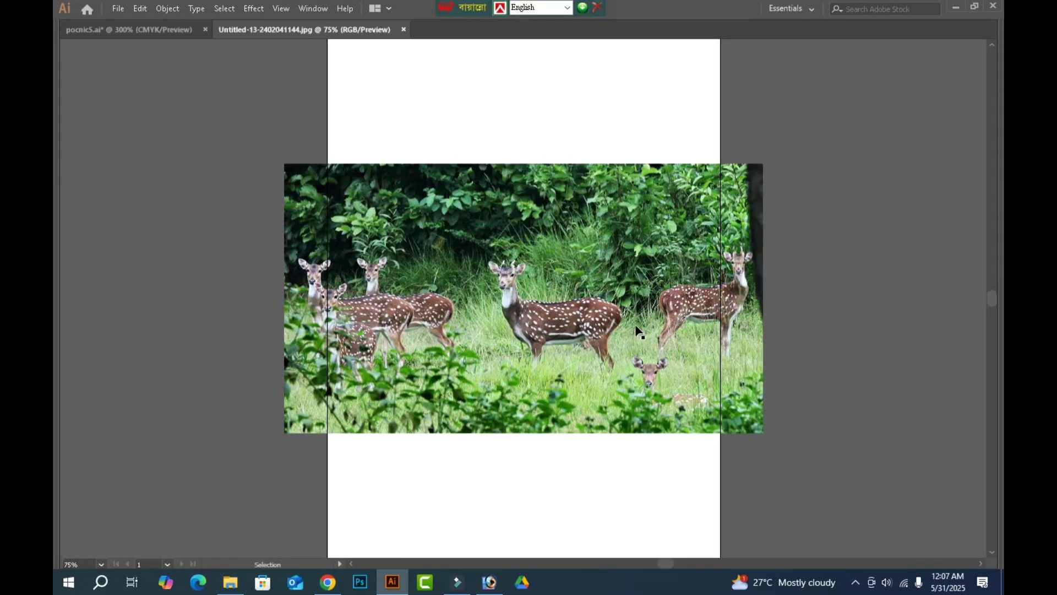
Cut the deer photo, close its document without saving and paste the photo into the pocnic5 banner document.
left_click(636, 330)
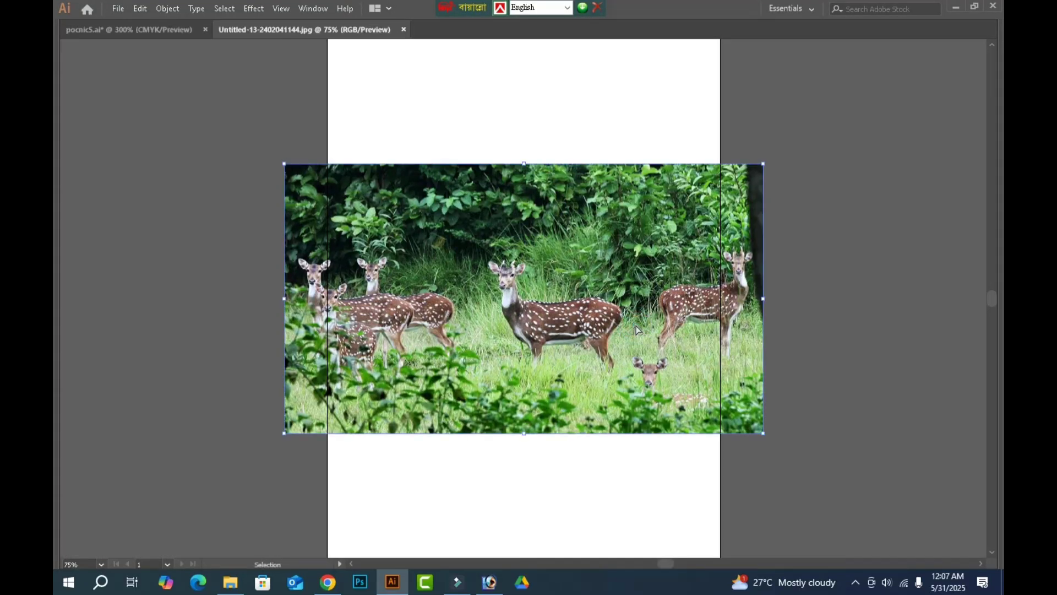
key("Delete")
key("ctrl+w")
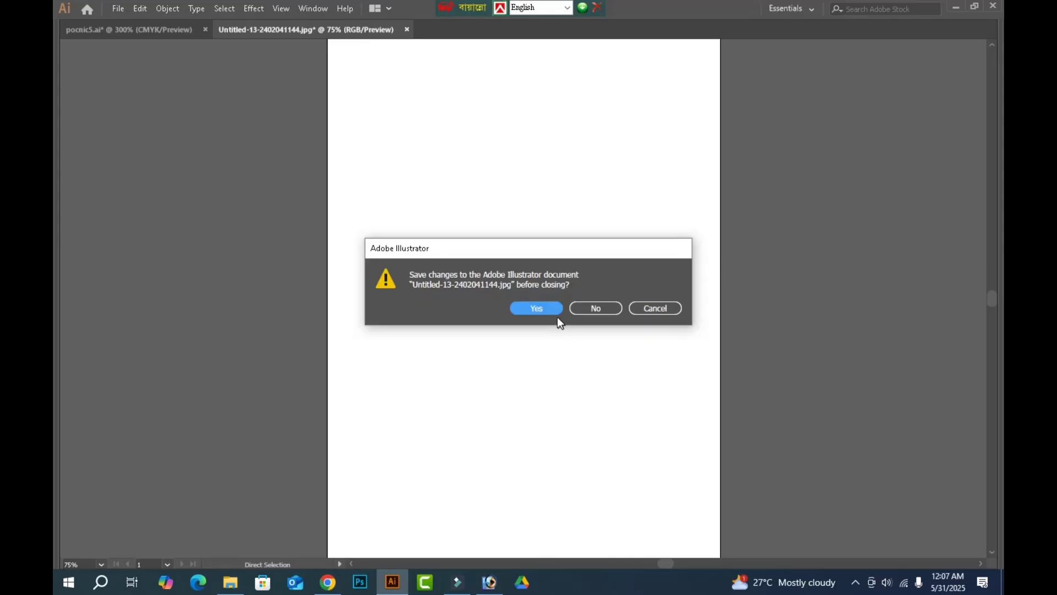
left_click(594, 308)
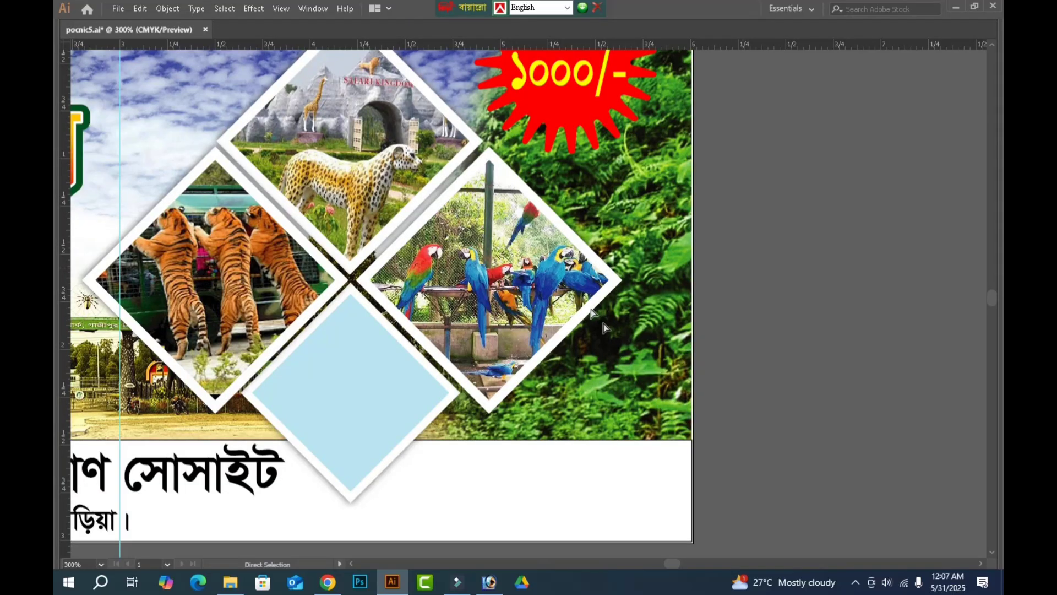
key("ctrl+1")
key("ctrl+v")
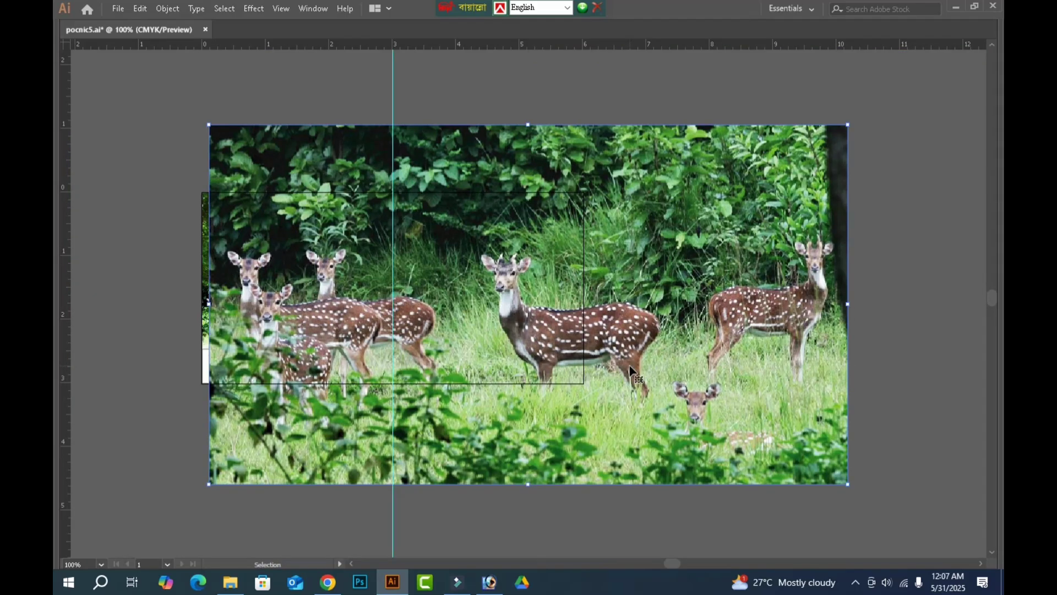
Shrink the deer photo and place it on the empty canvas beside the banner's right edge.
left_click(530, 126, "shift")
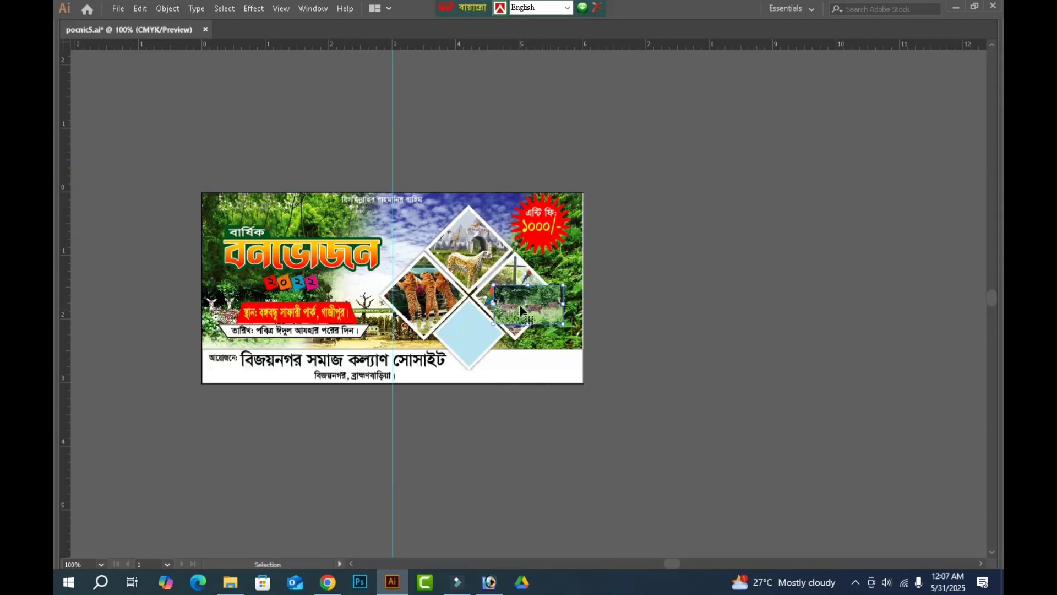
left_click_drag(626, 325, 630, 334)
left_click(766, 401)
Copy the banner's lower blue diamond placeholder to the deer photo and enlarge the photo until it covers the diamond.
left_click_drag(384, 247, 771, 468)
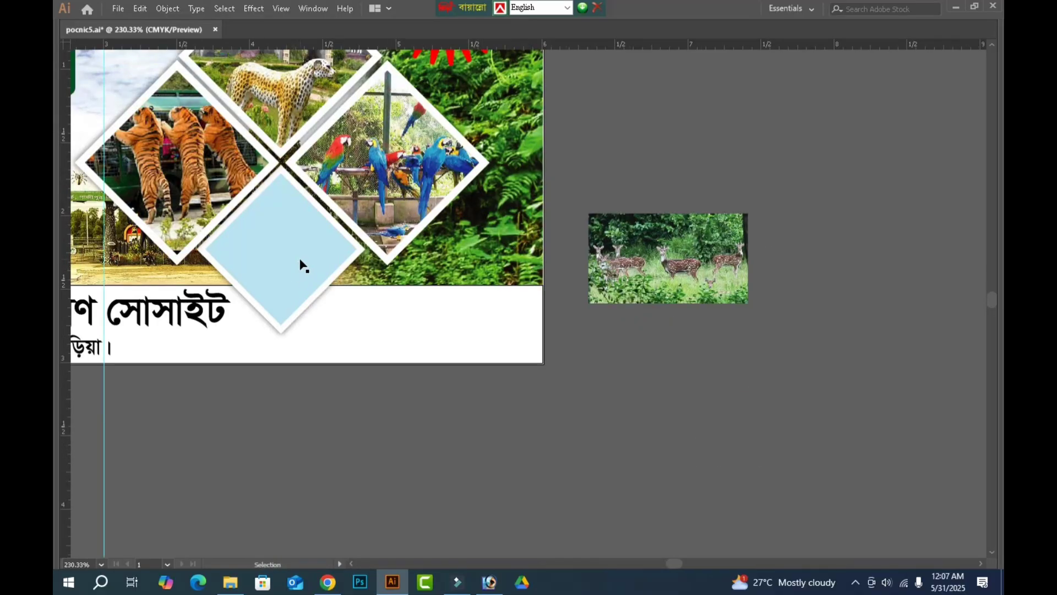
left_click(300, 258)
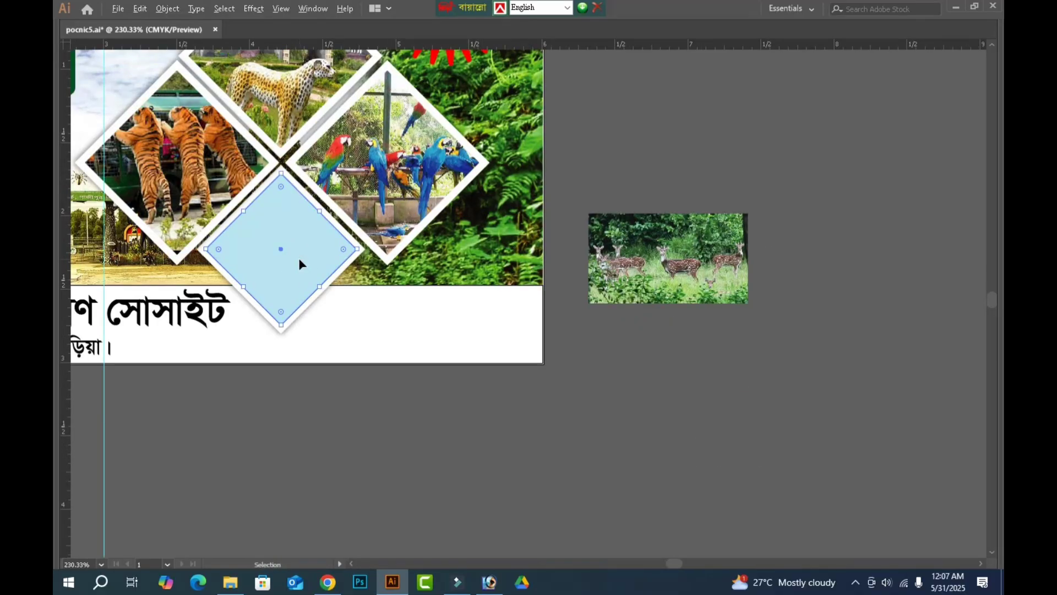
left_click_drag(298, 257, 688, 269)
left_click(729, 242)
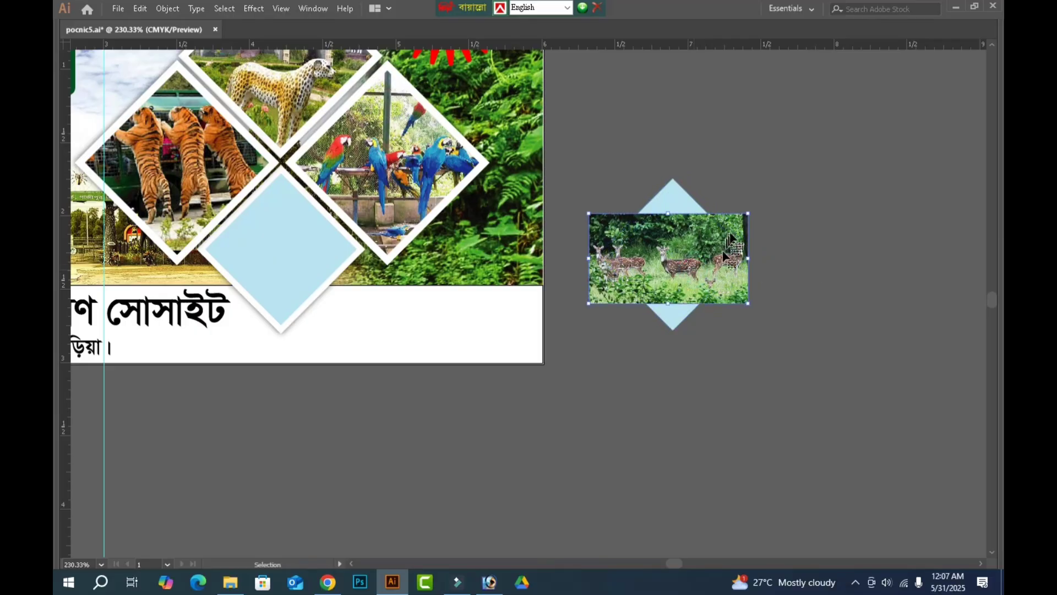
left_click_drag(748, 213, 798, 181)
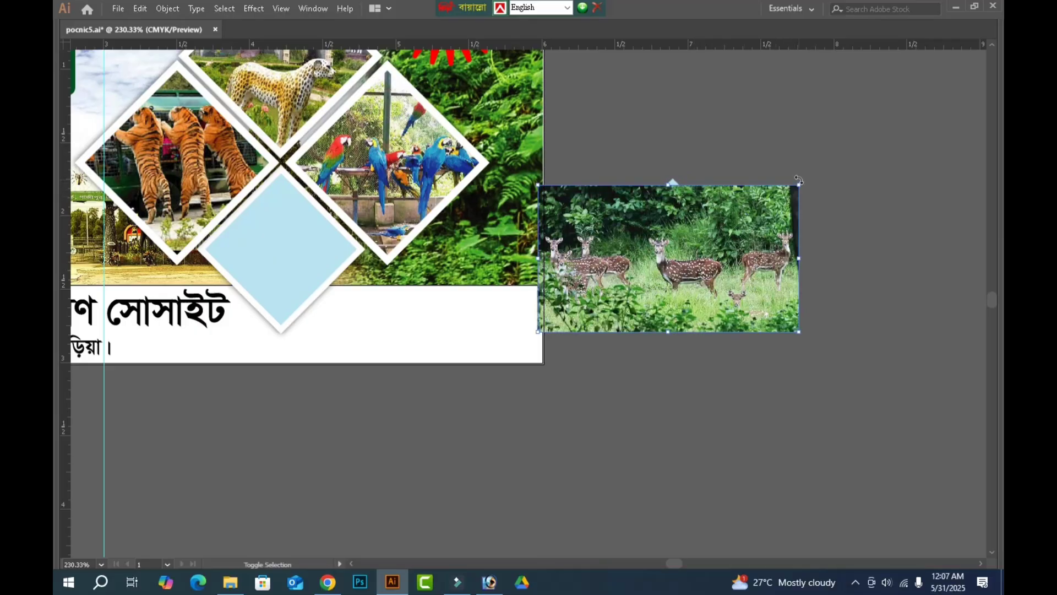
left_click_drag(673, 182, 673, 174)
left_click(715, 149)
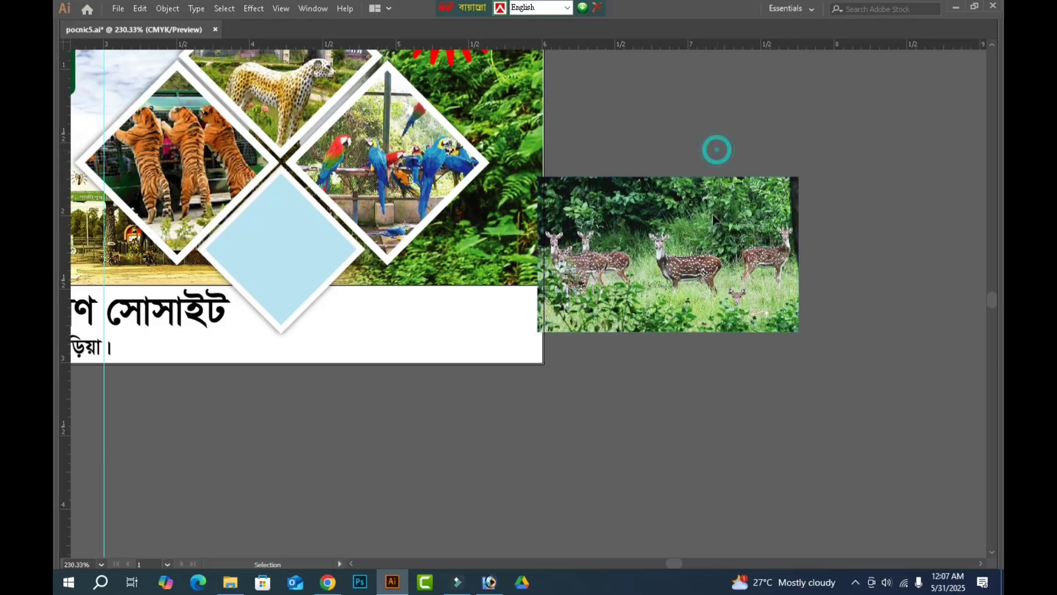
Paste a copy of the diamond over the deer photo and swap its fill and stroke to leave a light blue outline.
key("ctrl+v")
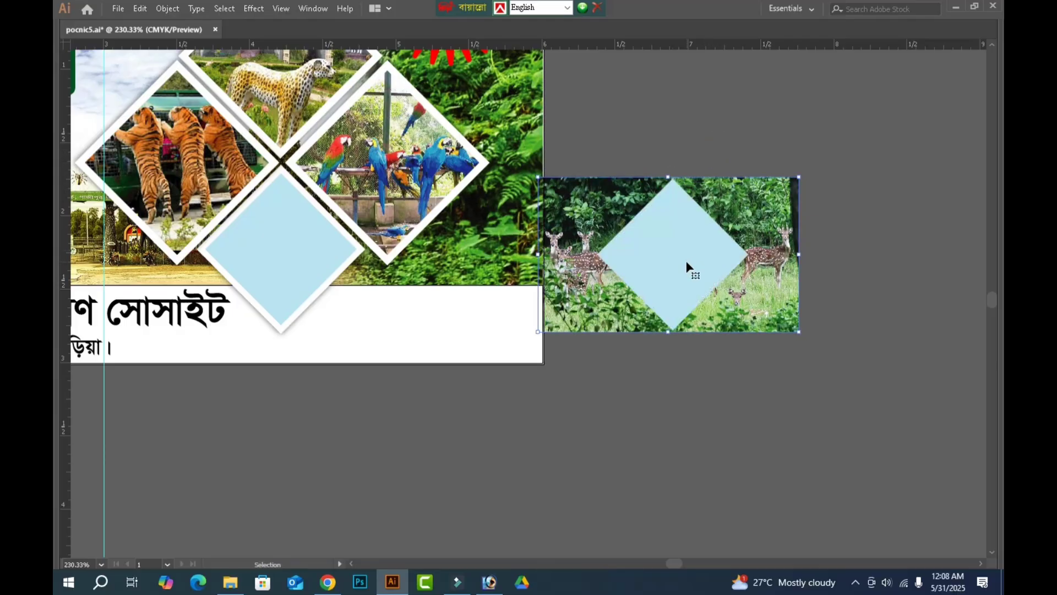
key("Tab")
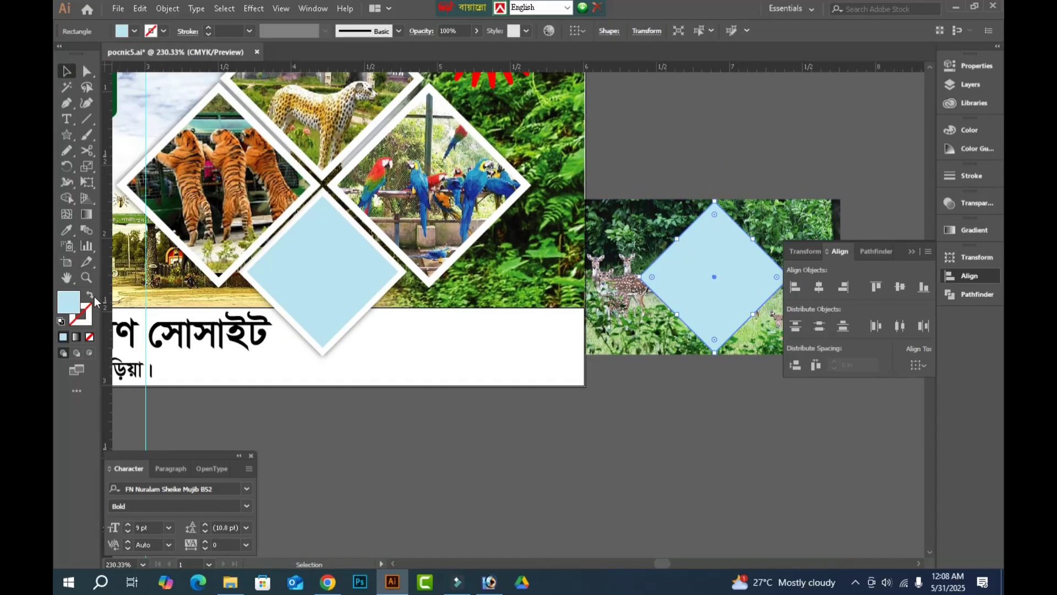
left_click(90, 298)
key("Tab")
left_click(689, 160)
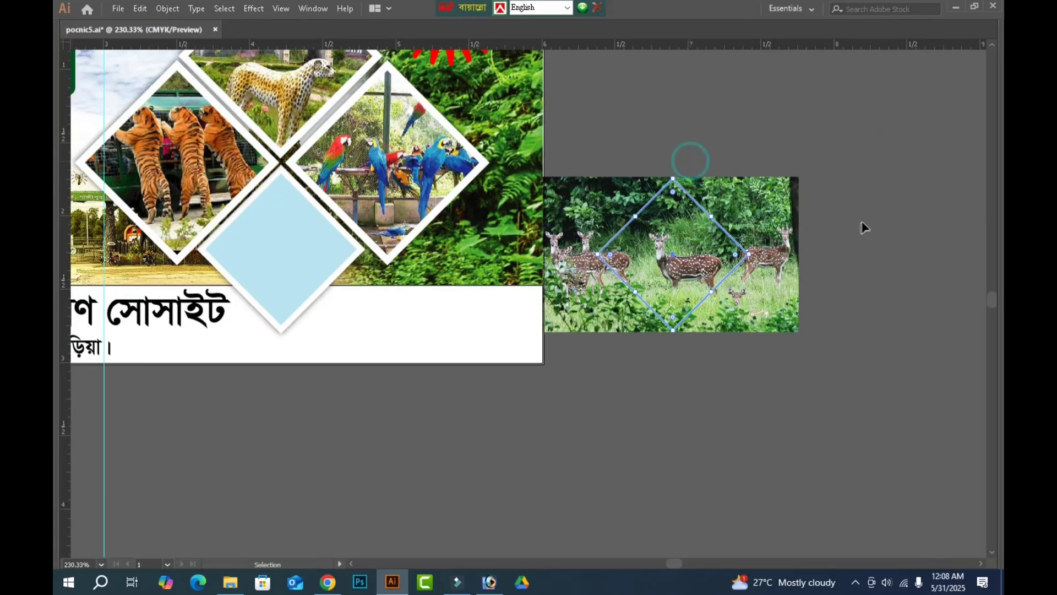
Shift the deer photo behind the diamond outline and narrow it from both sides so several deer fall inside the frame.
key("z")
left_click_drag(561, 132, 871, 338)
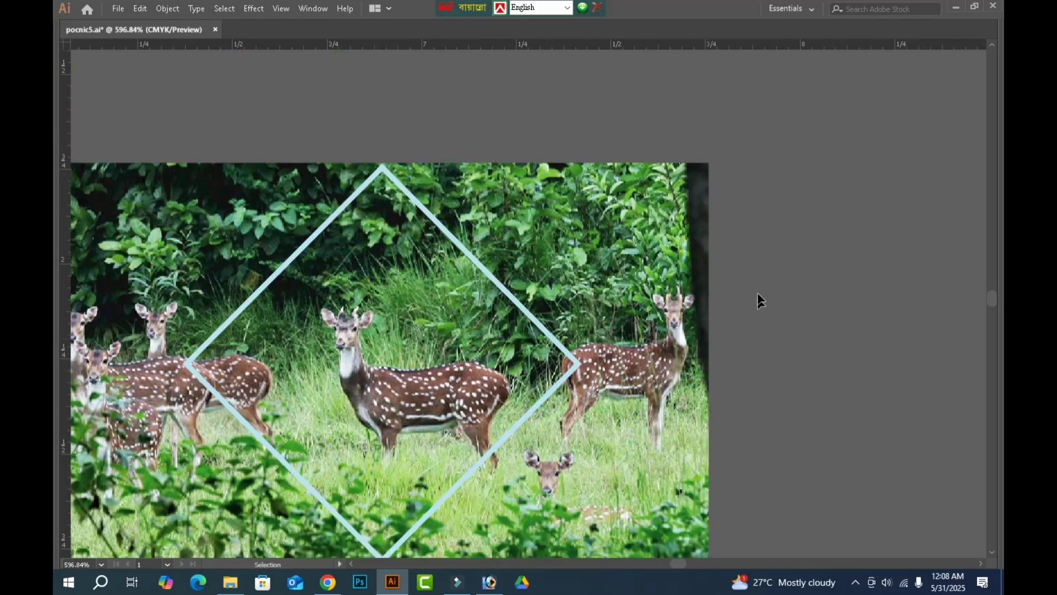
key("space")
left_click_drag(600, 231, 798, 189)
left_click(794, 190)
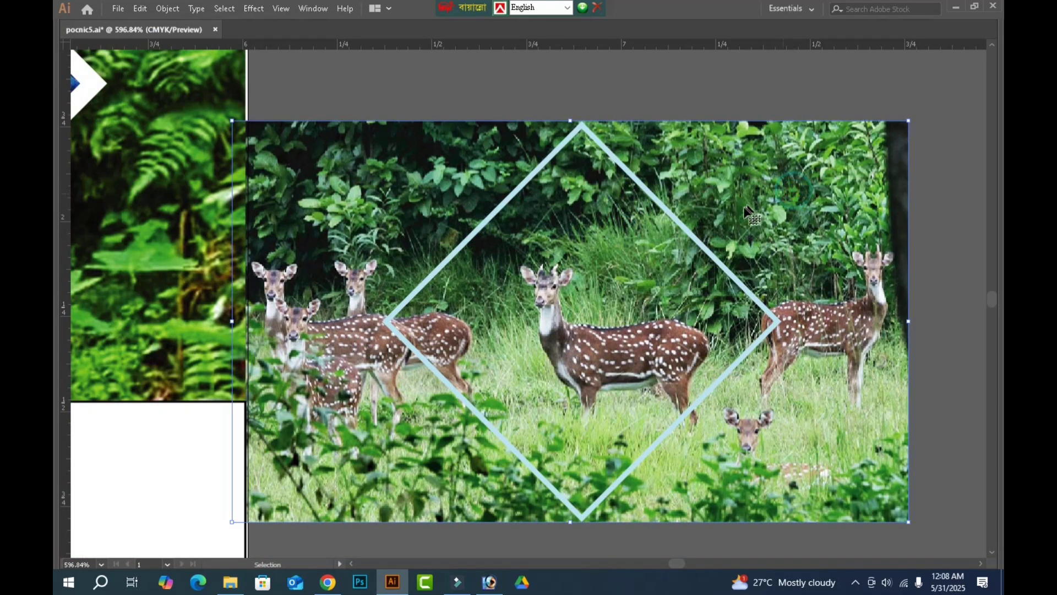
left_click_drag(690, 210, 809, 206)
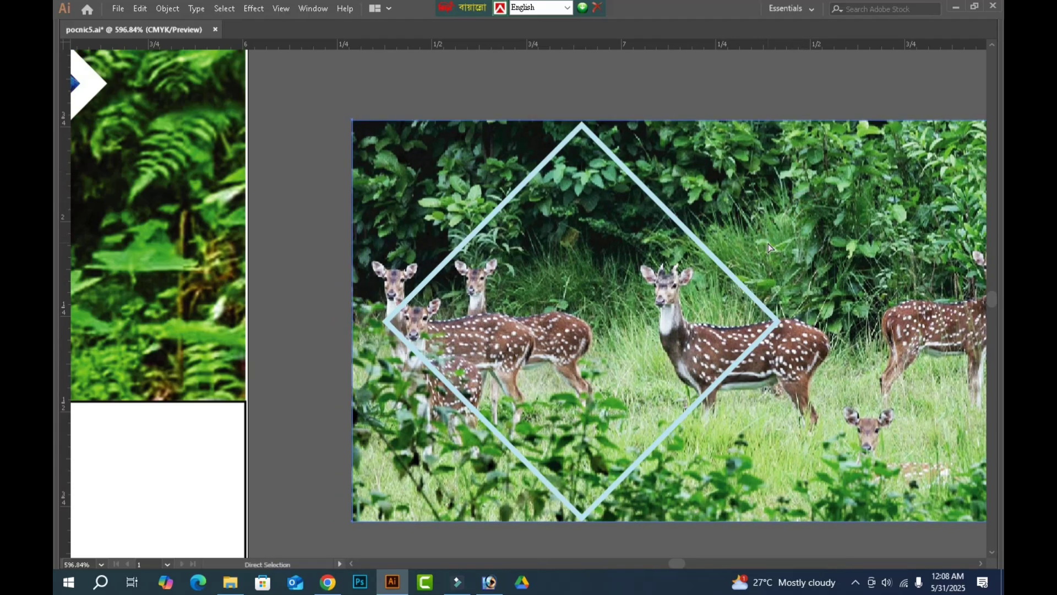
key("ctrl+minus")
key("ctrl+minus")
key("v")
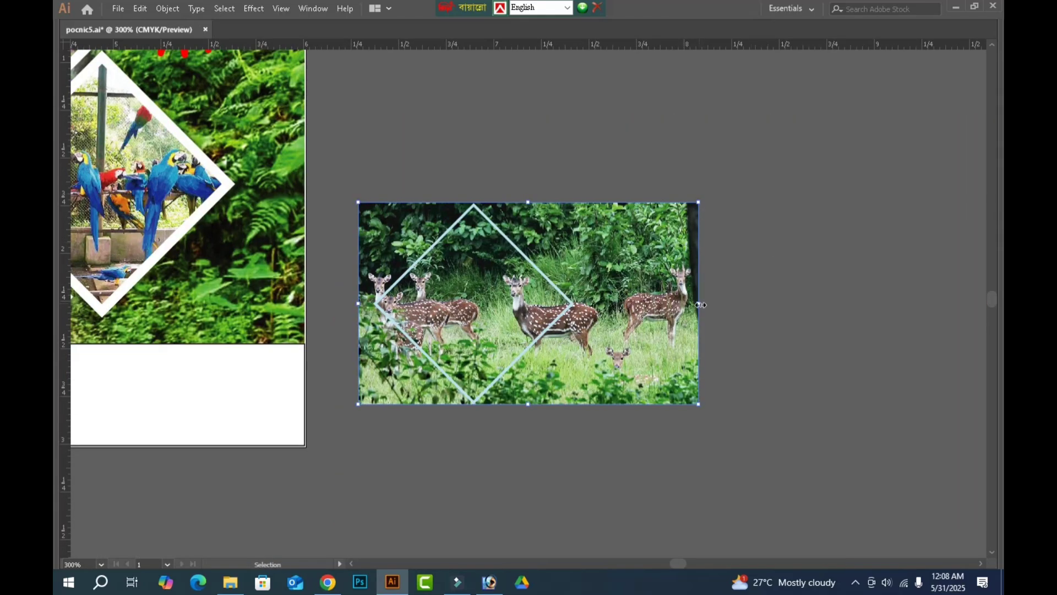
left_click_drag(699, 304, 615, 303)
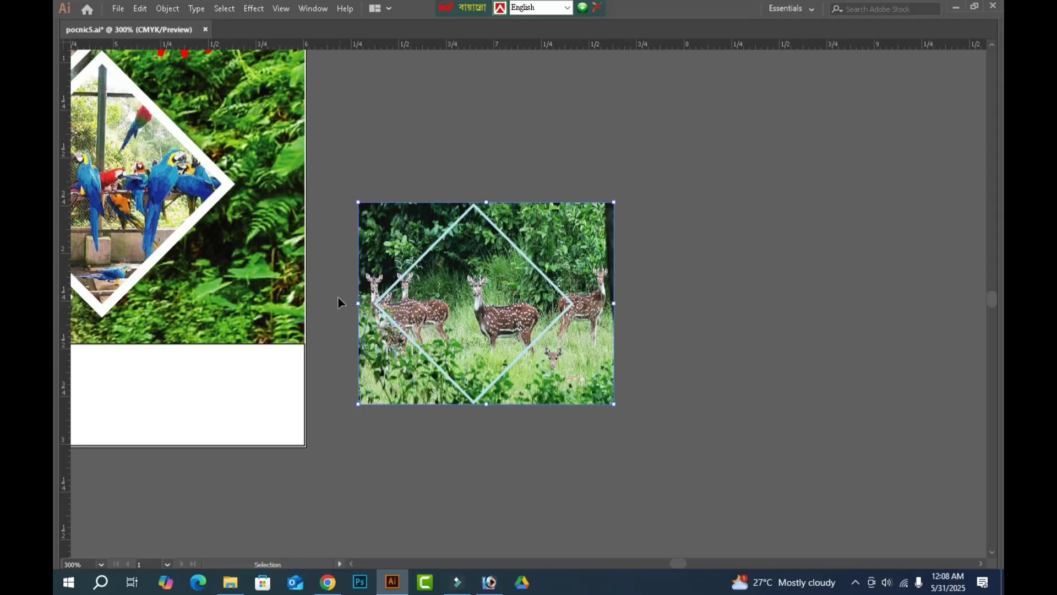
left_click_drag(359, 304, 371, 304)
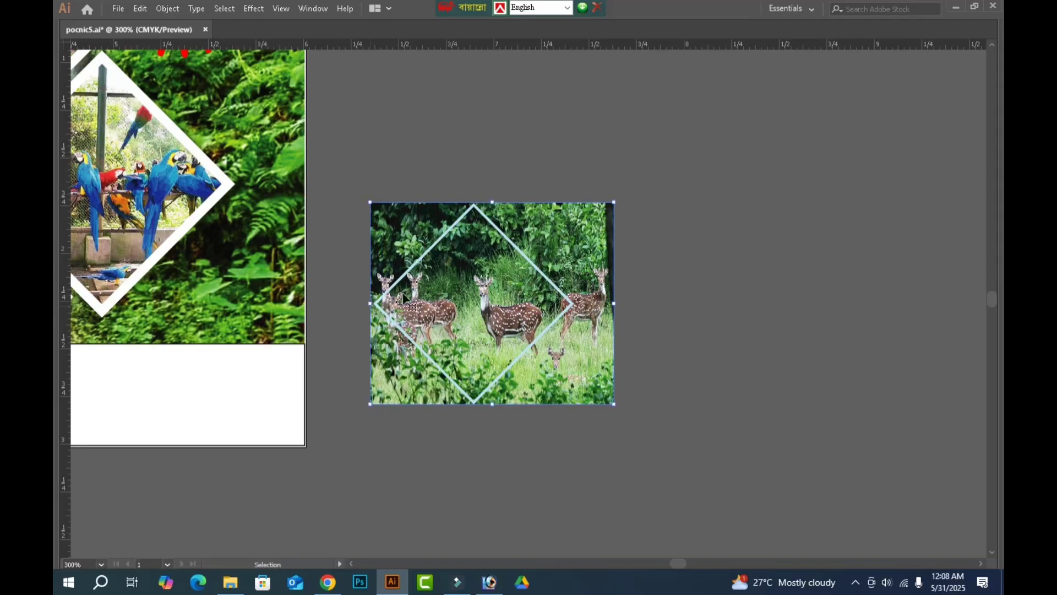
Clip the deer photo to the diamond outline and align it to the top and left edges of the lower blue placeholder.
left_click_drag(699, 152, 444, 369)
key("ctrl+7")
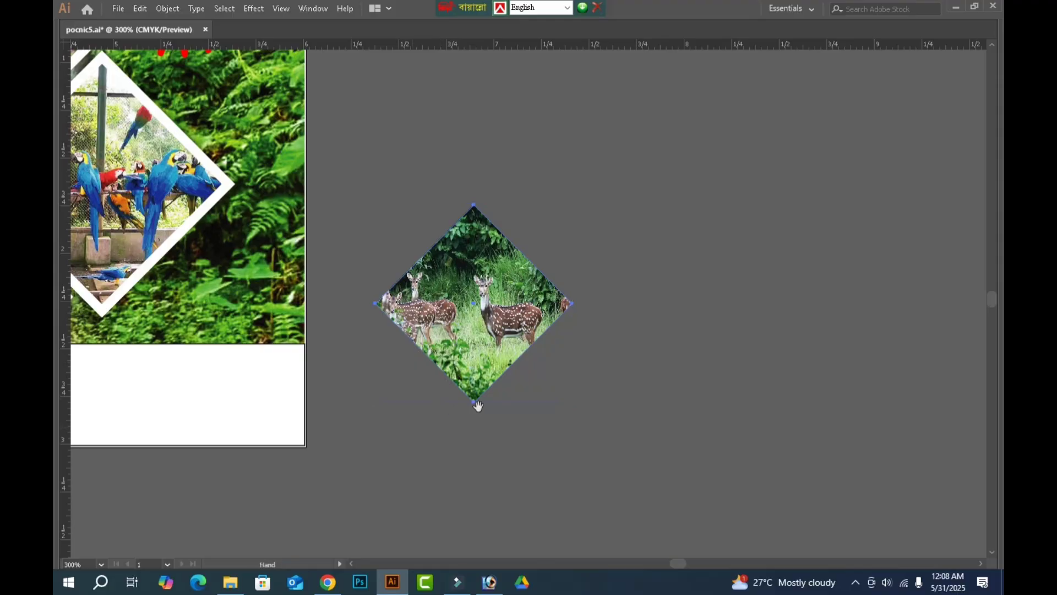
left_click_drag(478, 406, 768, 357)
left_click(253, 275, "shift")
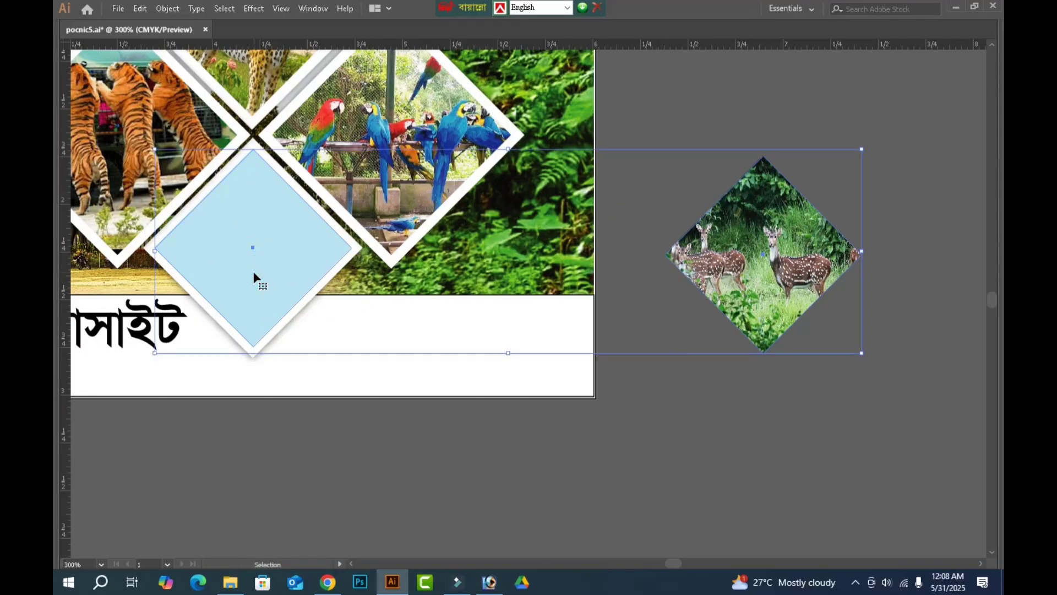
key("Tab")
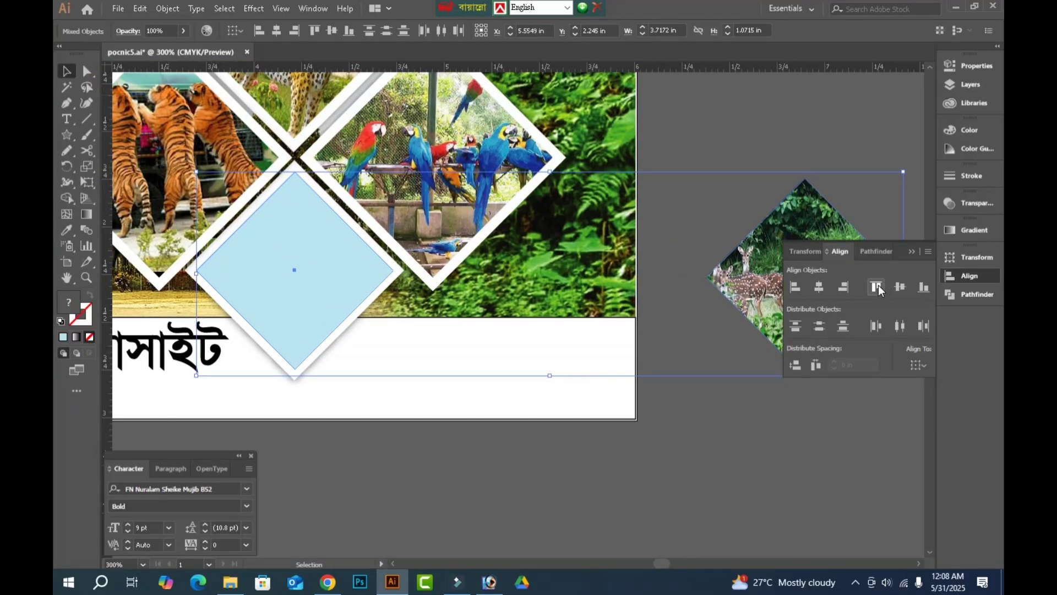
left_click(877, 286)
left_click(795, 287)
key("Tab")
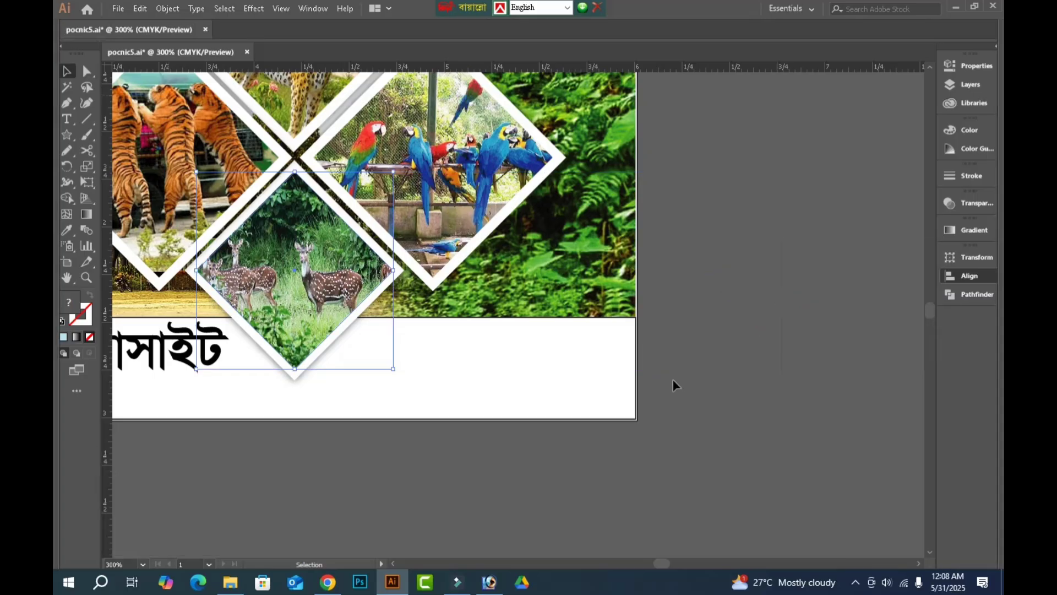
Remove the black stroke from the white organiser strip along the banner's lower edge.
left_click_drag(673, 379, 749, 406)
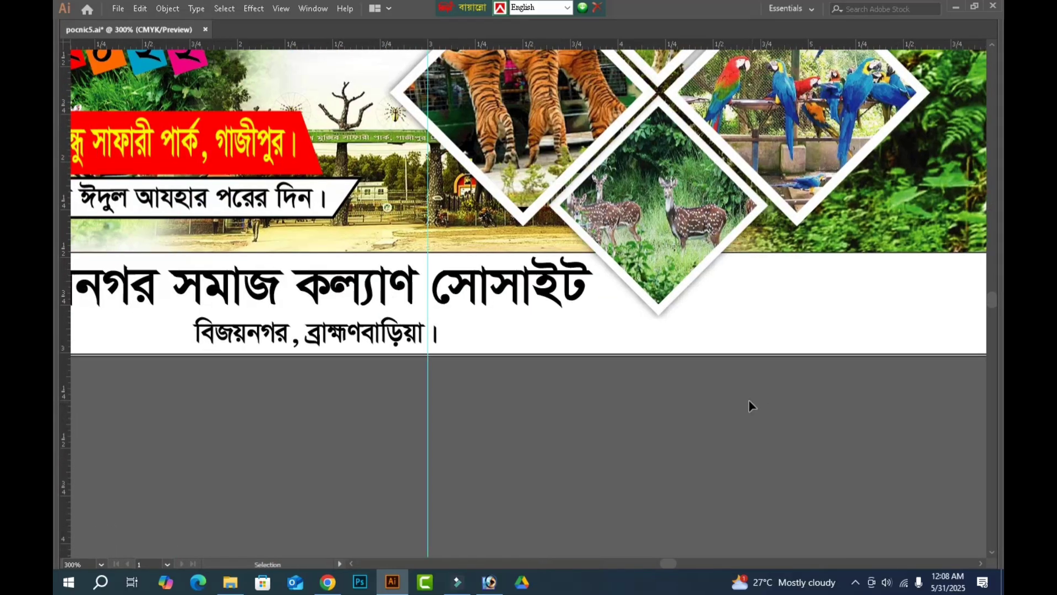
left_click_drag(463, 435, 809, 435)
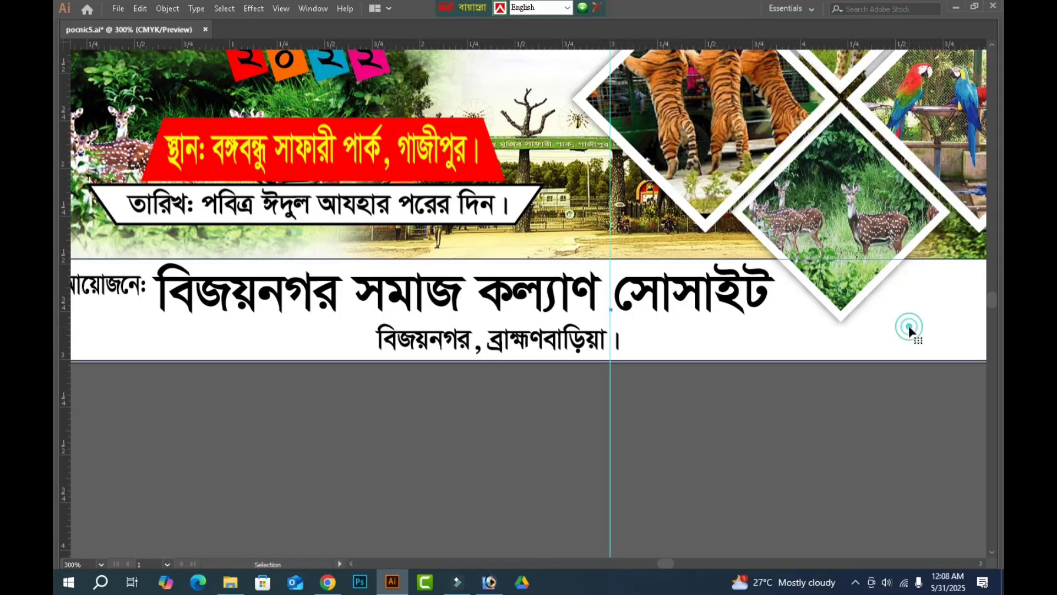
key("Tab")
key("ctrl+r")
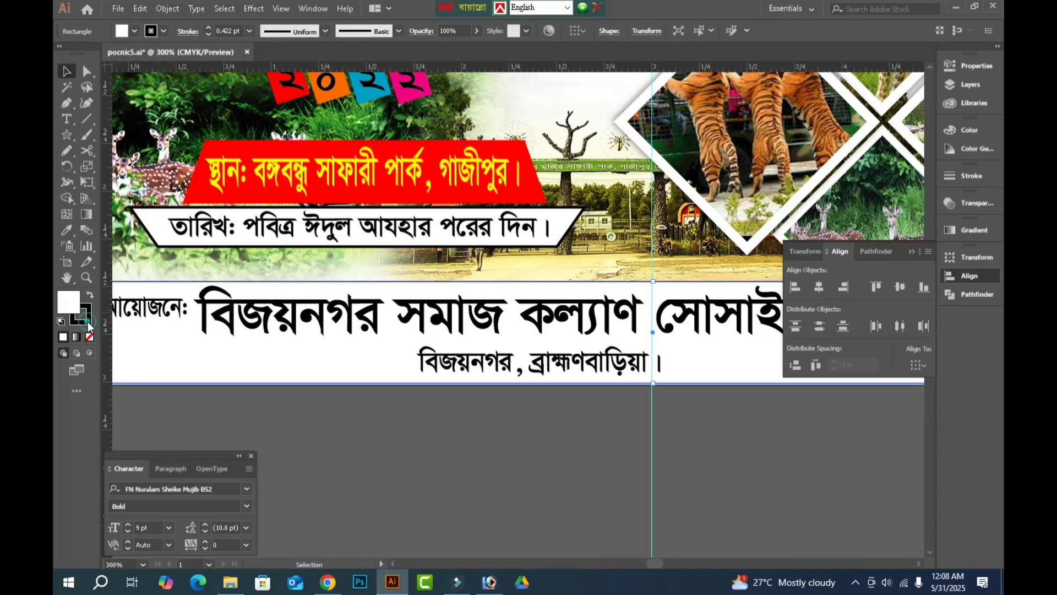
left_click(88, 324)
left_click(90, 335)
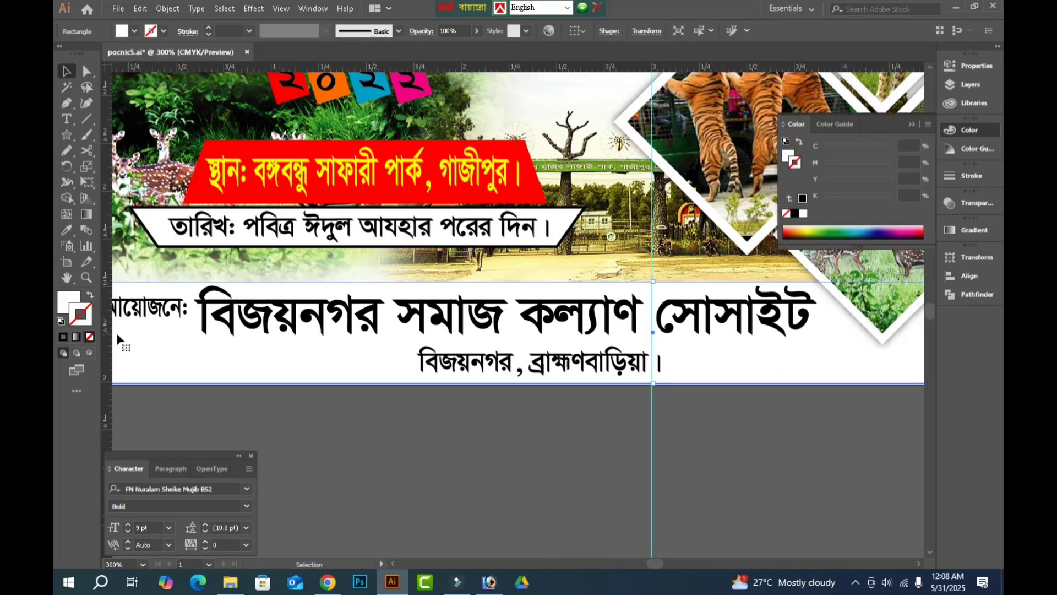
Fill the organiser strip light blue with 21% cyan and view the whole banner.
left_click(68, 306)
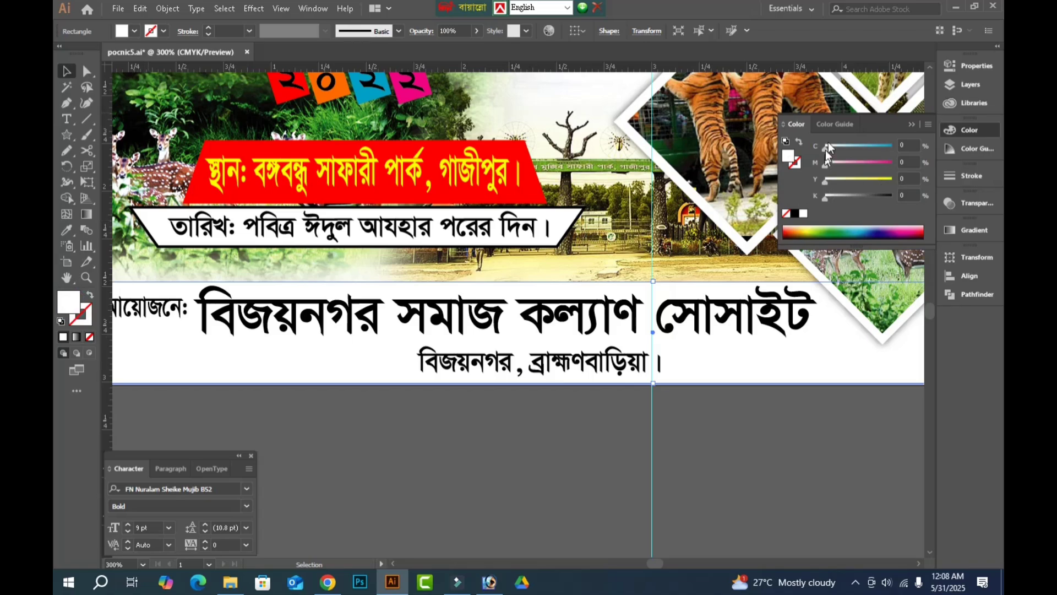
left_click_drag(828, 145, 840, 145)
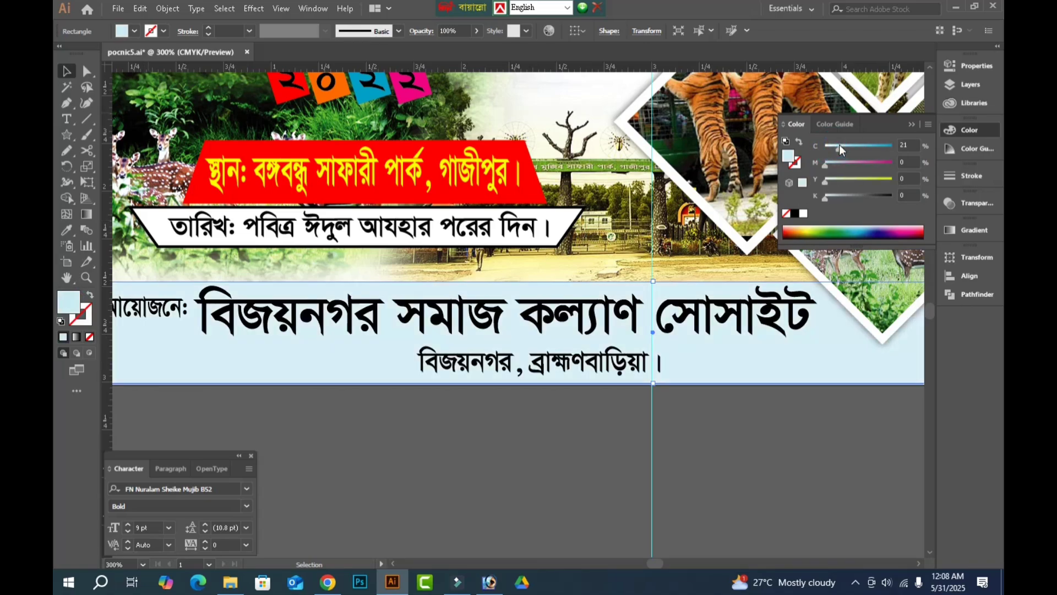
key("Tab")
left_click(692, 398)
key("ctrl+0")
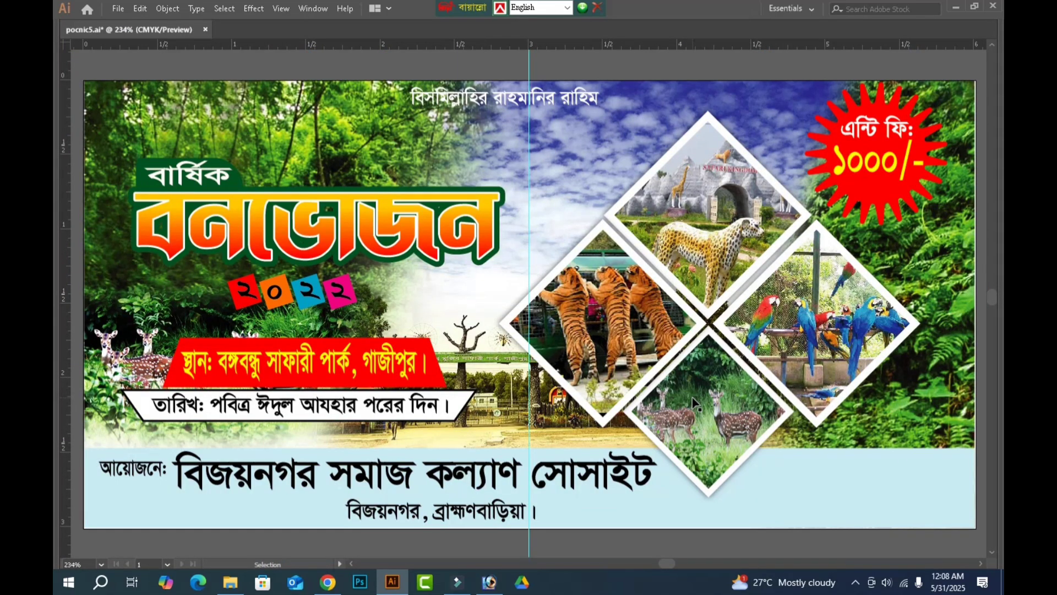
Try blue, teal and green fills on the organiser strip, ending with cyan and yellow both at 100%.
left_click(803, 490)
key("Tab")
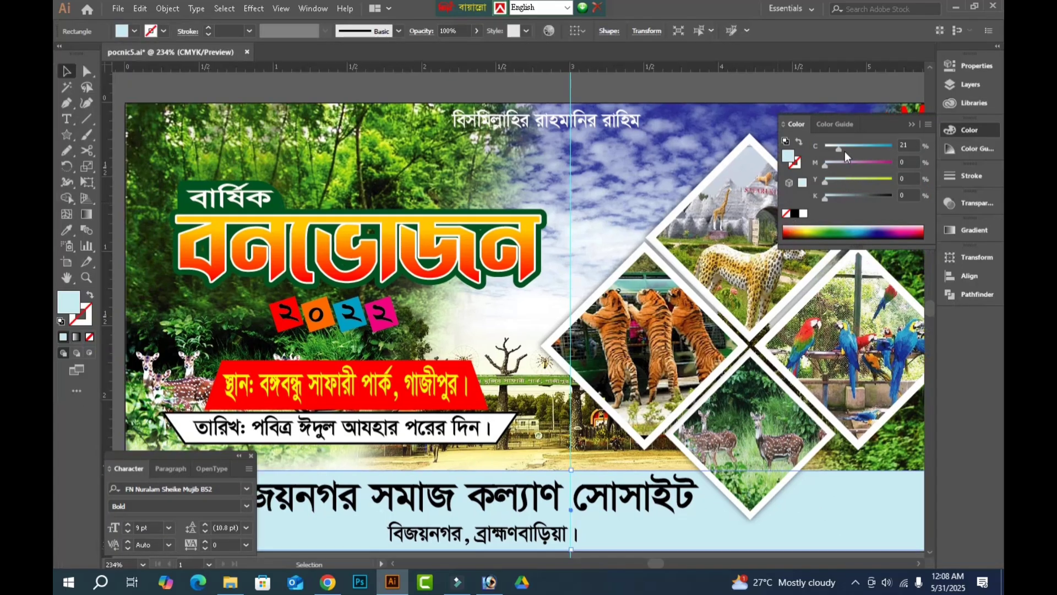
left_click(851, 147)
left_click_drag(851, 148, 956, 144)
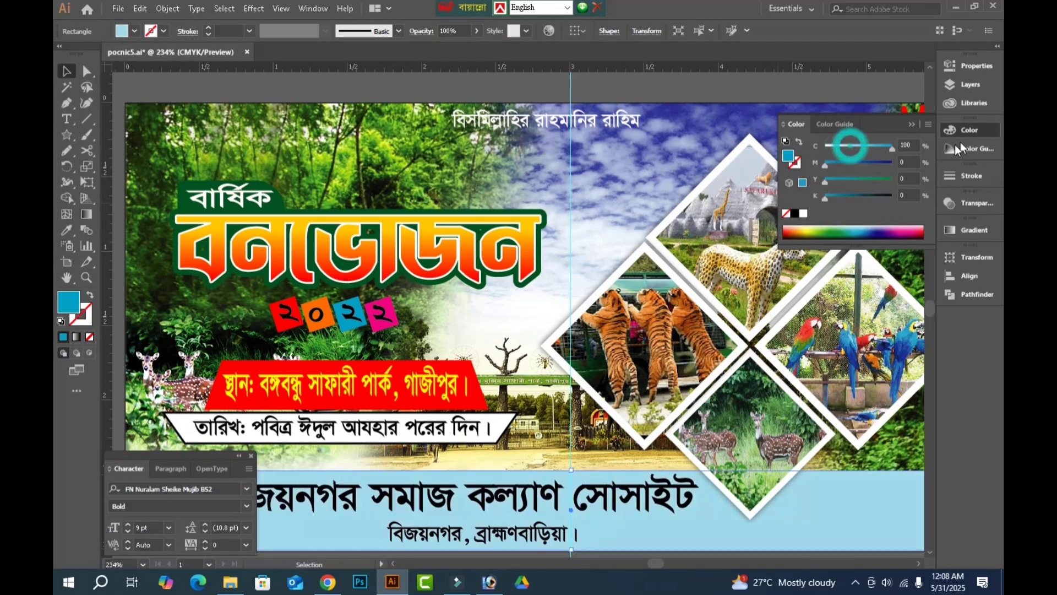
left_click(853, 181)
left_click(854, 149)
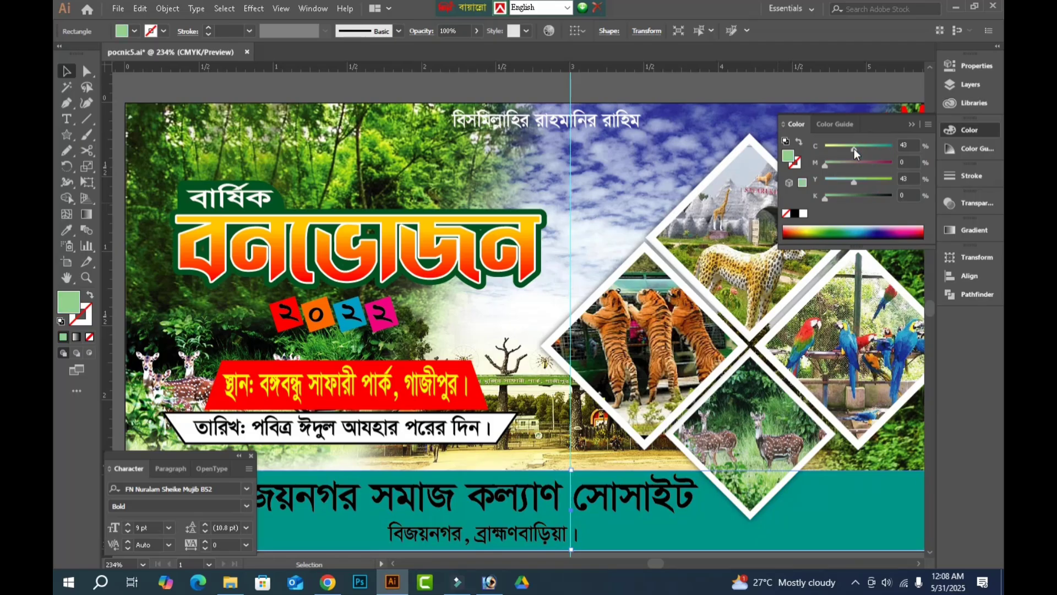
left_click_drag(862, 147, 918, 140)
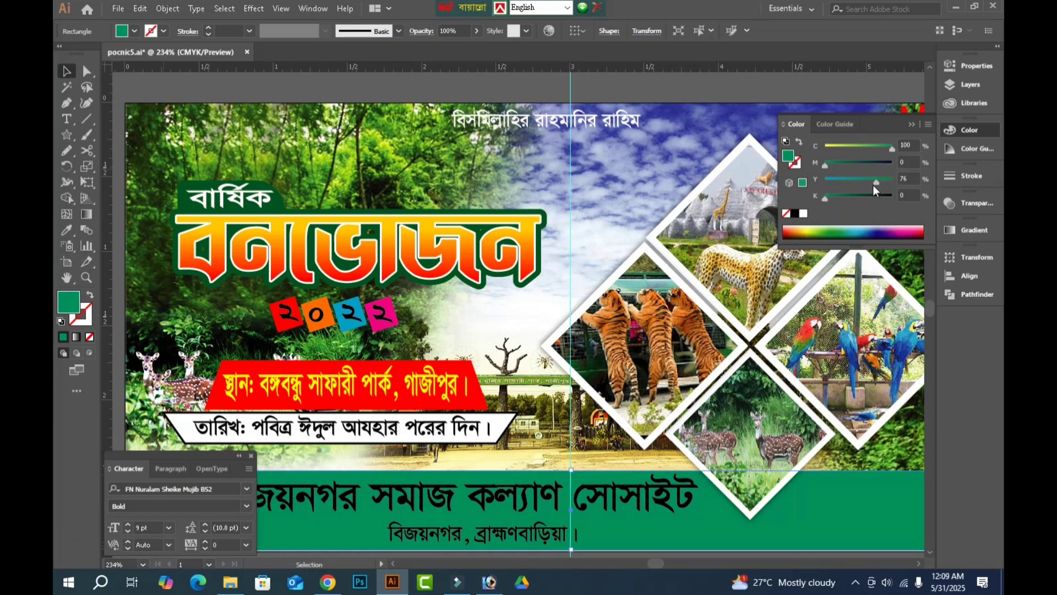
left_click_drag(881, 181, 940, 176)
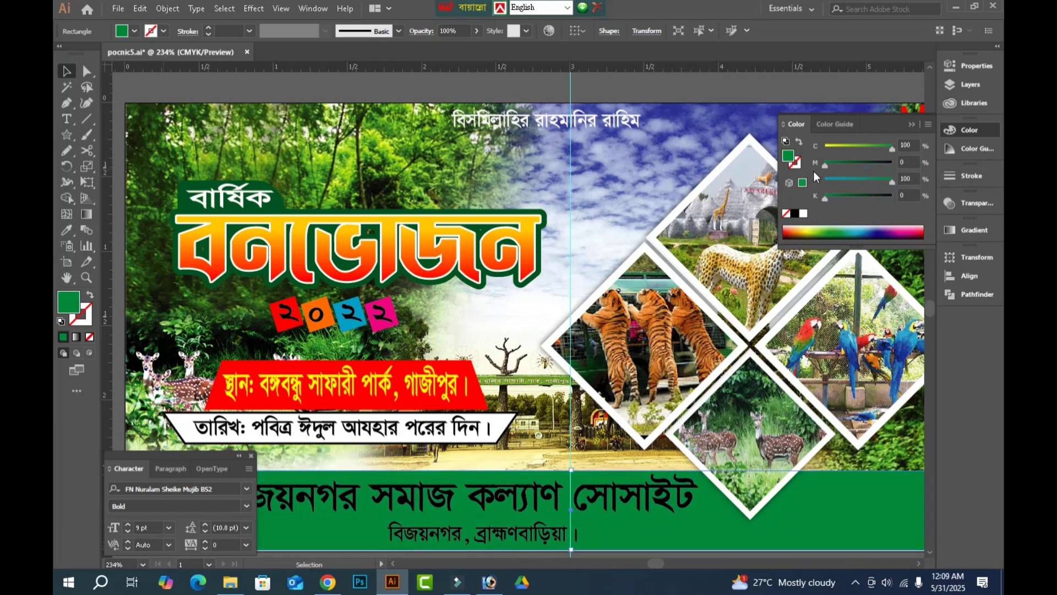
Try purple fills with 100% magenta and 66% or 40% cyan, and red with 100% magenta and yellow, on the organiser strip.
left_click_drag(871, 180, 943, 160)
left_click(874, 147)
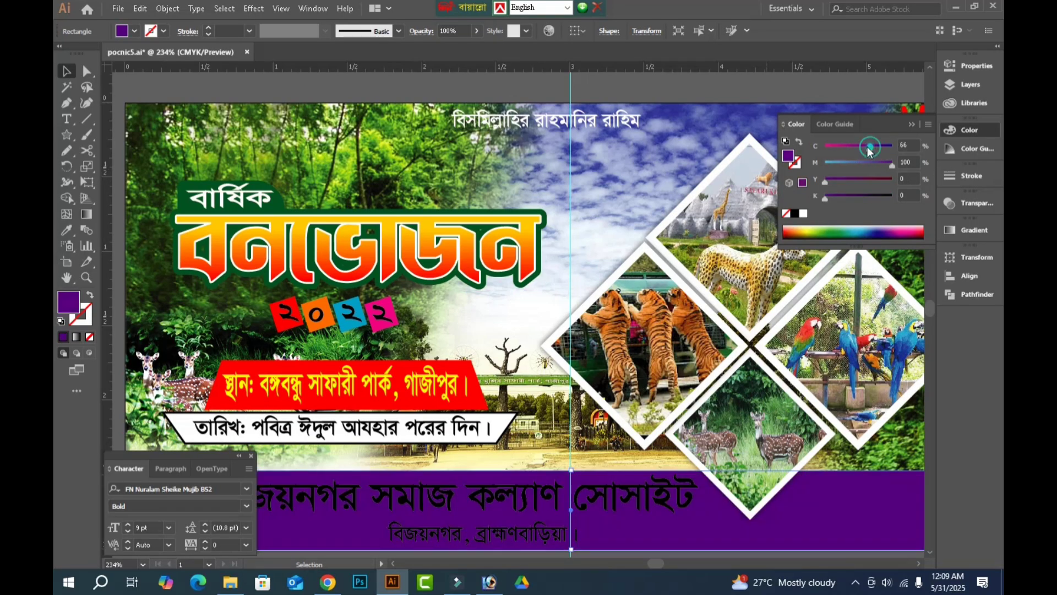
left_click(856, 147)
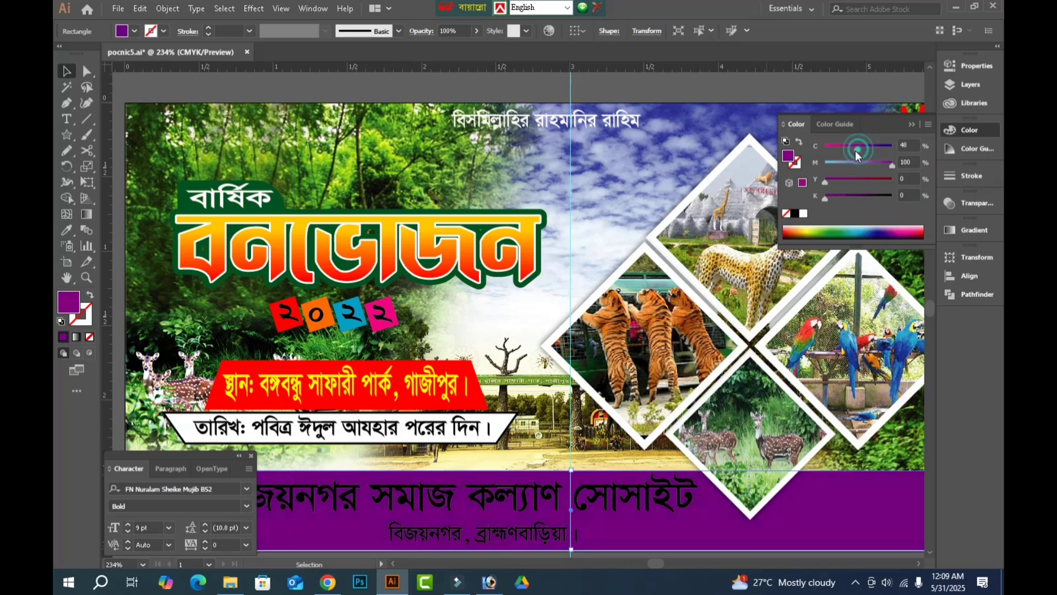
left_click_drag(803, 155, 923, 174)
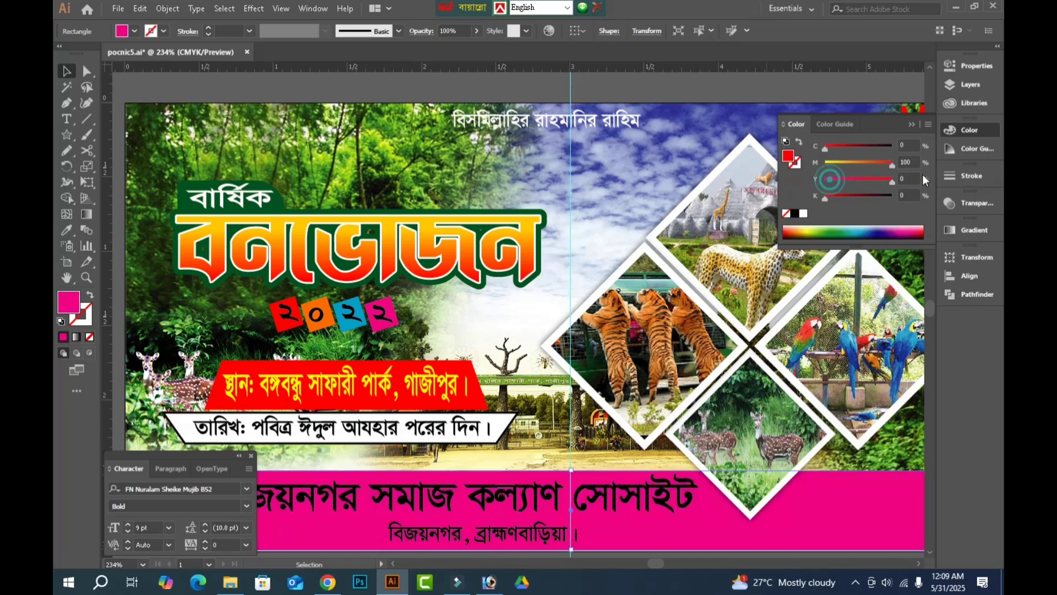
Set the organiser strip's fill to green with cyan 100%, magenta 2%, yellow 100% and black 0%.
left_click(903, 145)
type("10")
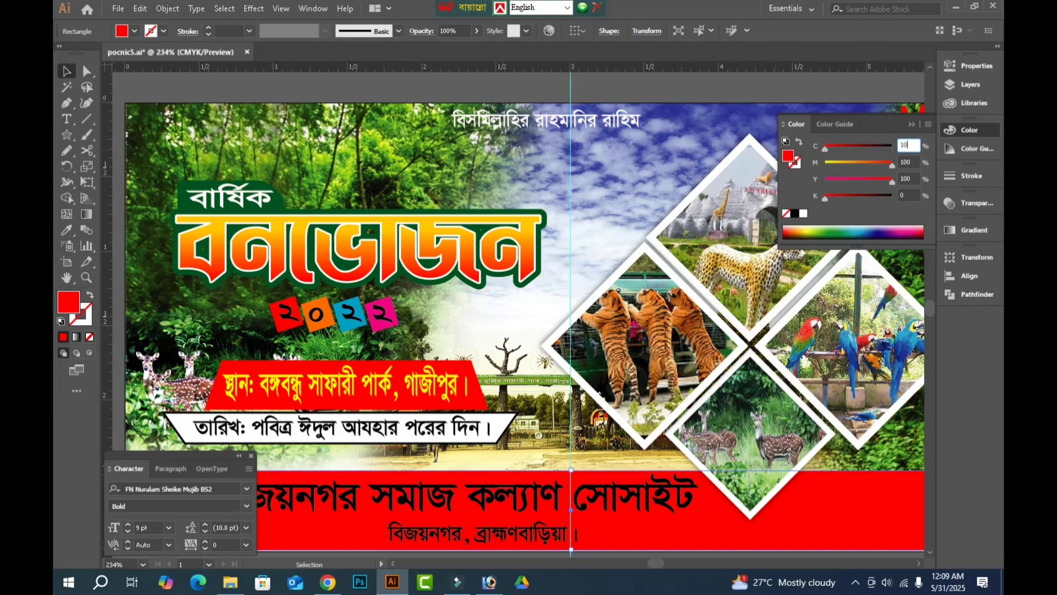
type("0")
key("Tab")
type("0")
key("Tab")
key("Tab")
type("0")
key("Return")
Duplicate the green organiser strip with a slight upward offset, fill the copy white and send it behind the green one.
key("Tab")
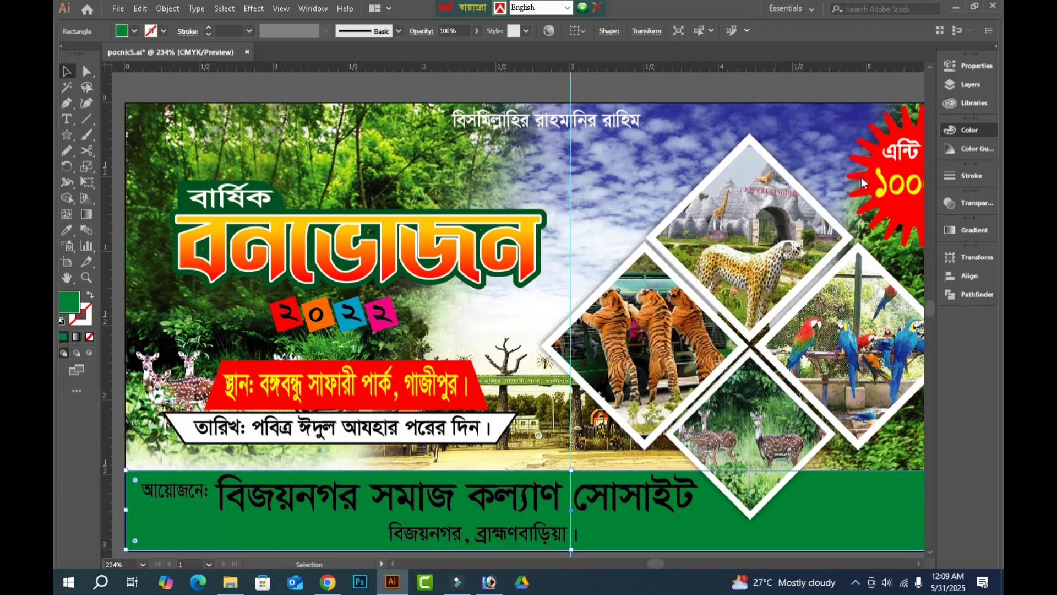
key("Tab")
scroll(616, 457, "down", 3)
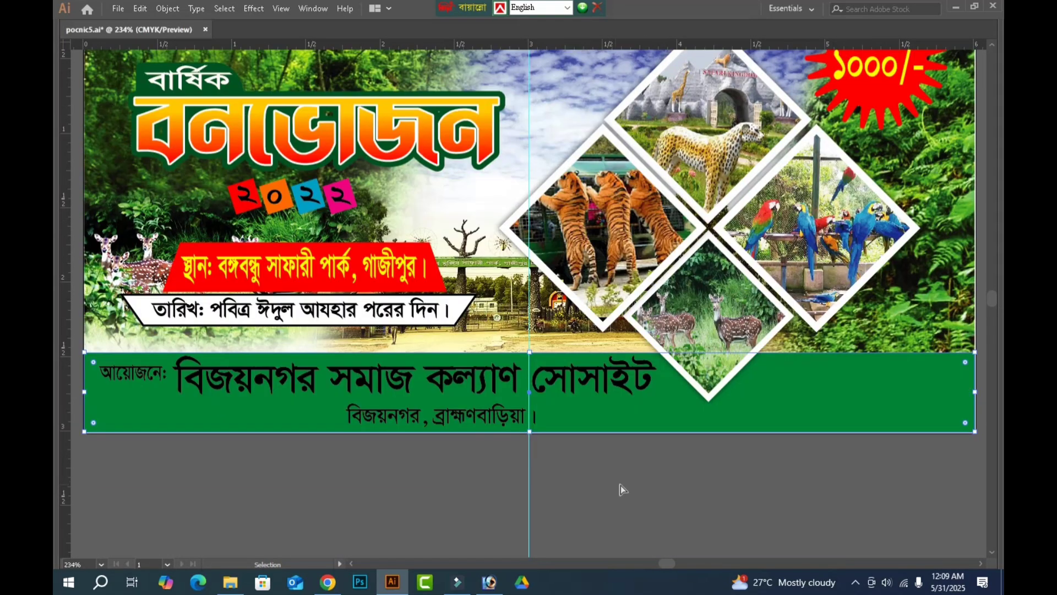
left_click(620, 484)
left_click(813, 389)
left_click_drag(809, 382, 812, 376)
key("Tab")
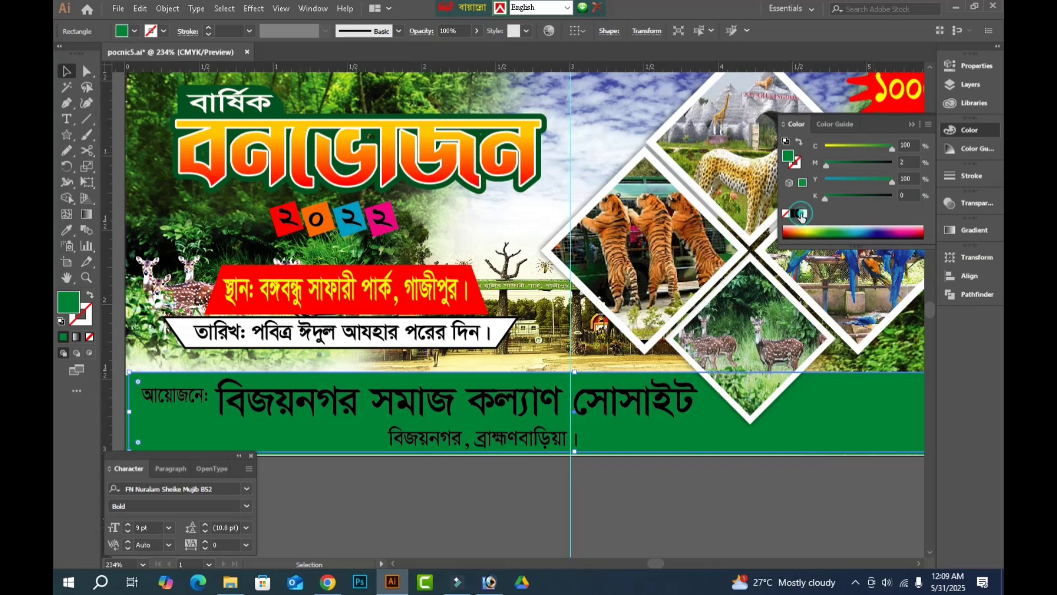
left_click(801, 215)
key("ctrl+bracketleft")
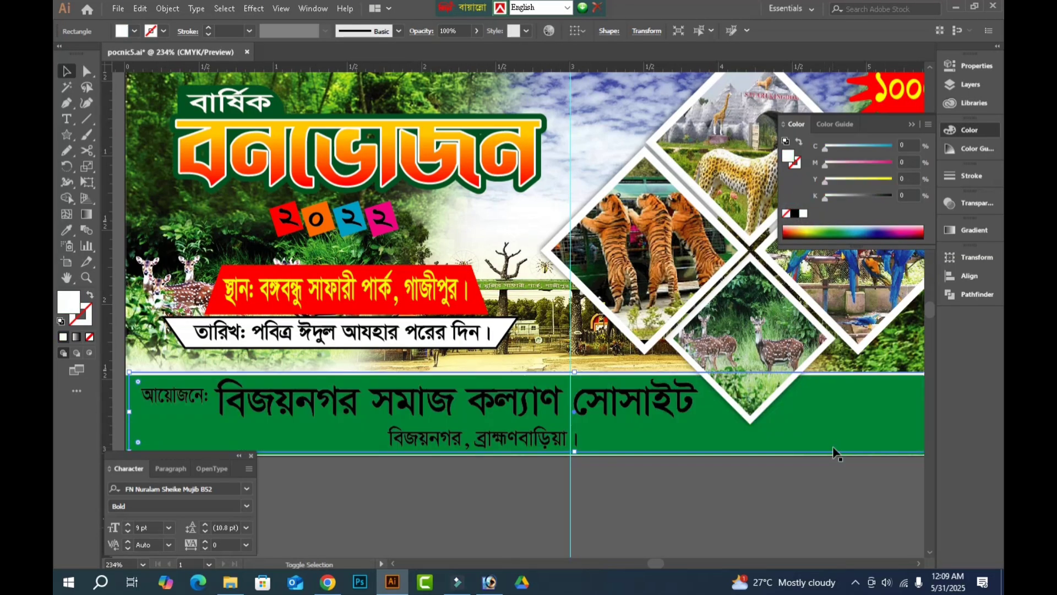
Align the white and green organiser strips horizontally so their side edges match.
left_click(845, 422, "shift")
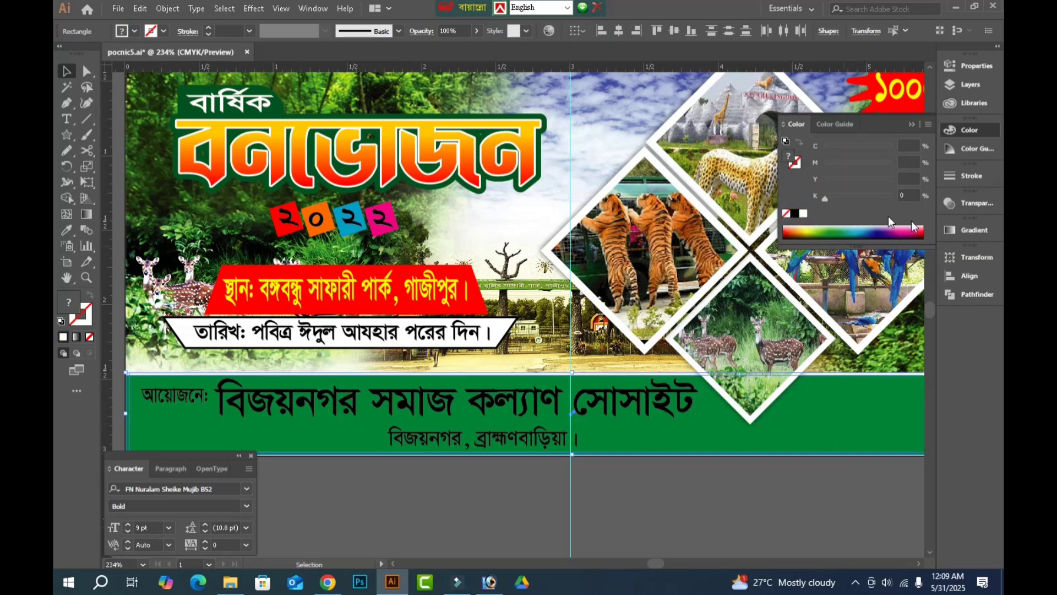
left_click(963, 279)
left_click(690, 494)
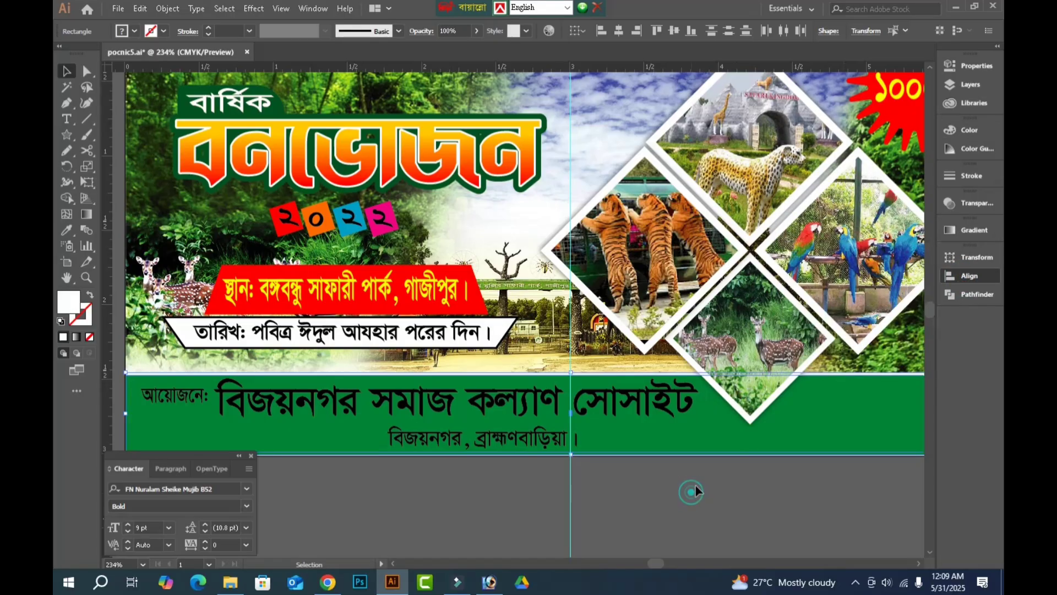
key("Tab")
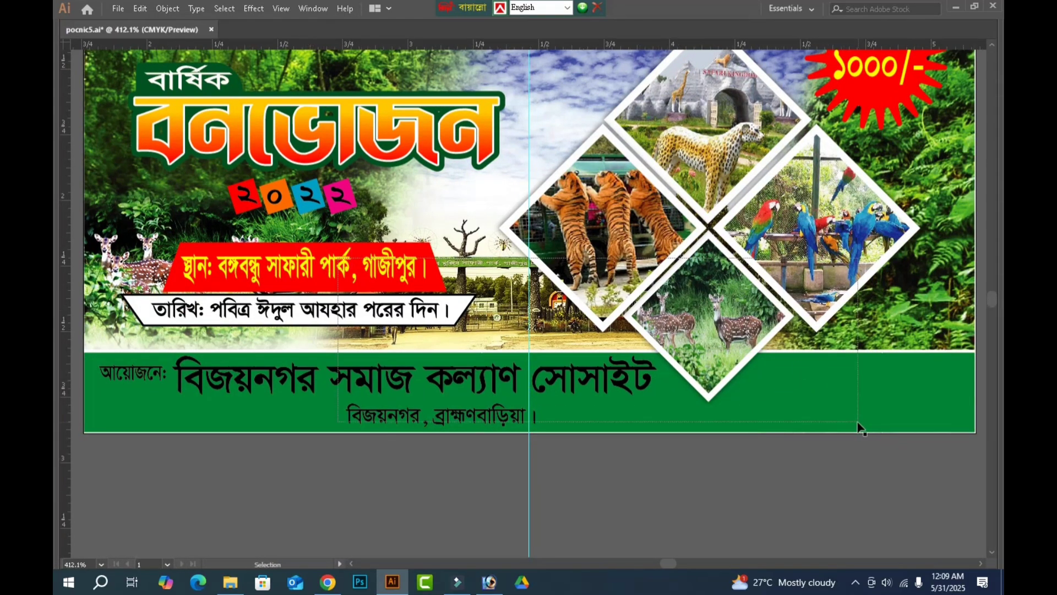
Correct the organiser name's last word to সোসাইটি by inserting the missing "ি" vowel sign with the Bijoy Classic layout.
scroll(856, 420, "up", 3)
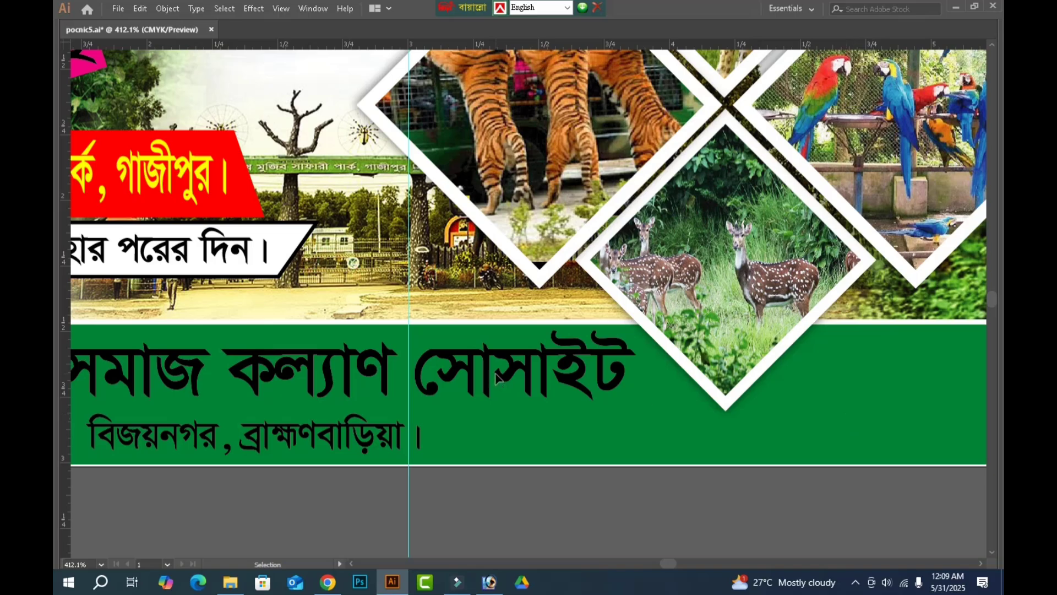
left_click(553, 392)
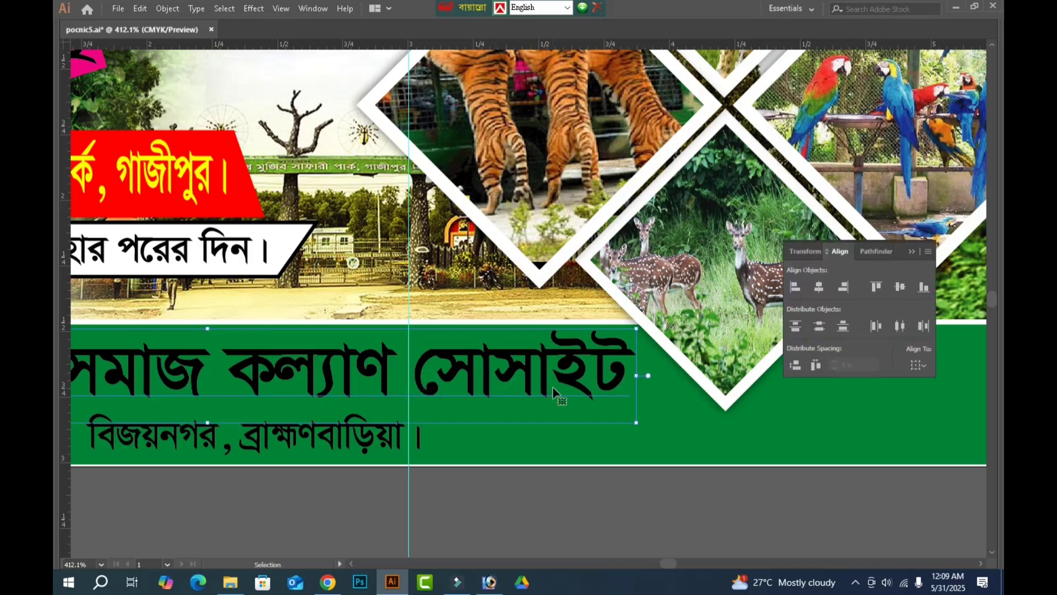
key("Tab")
double_click(633, 406)
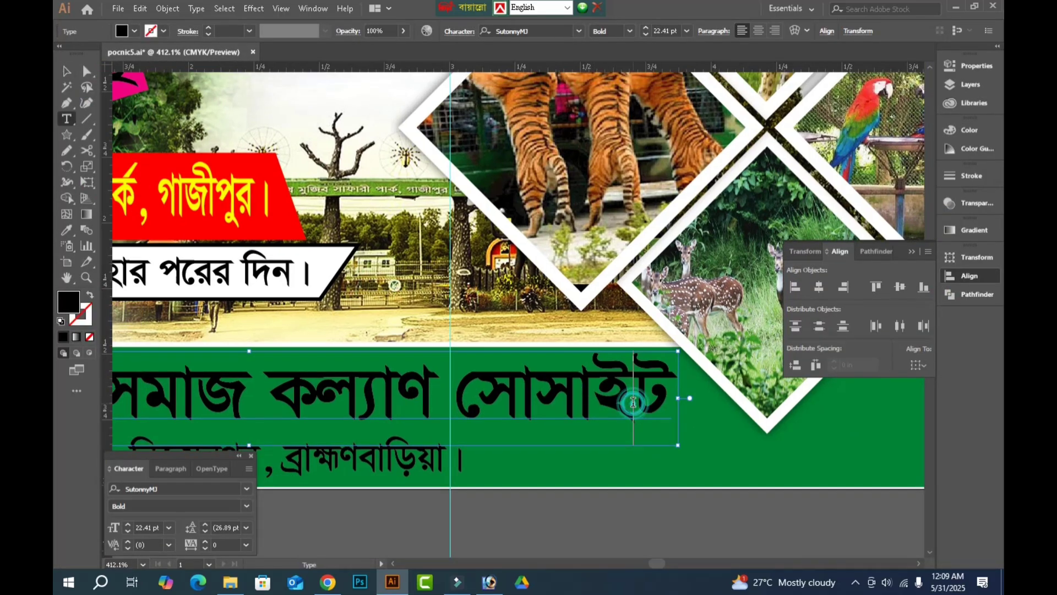
key("ctrl+alt+b")
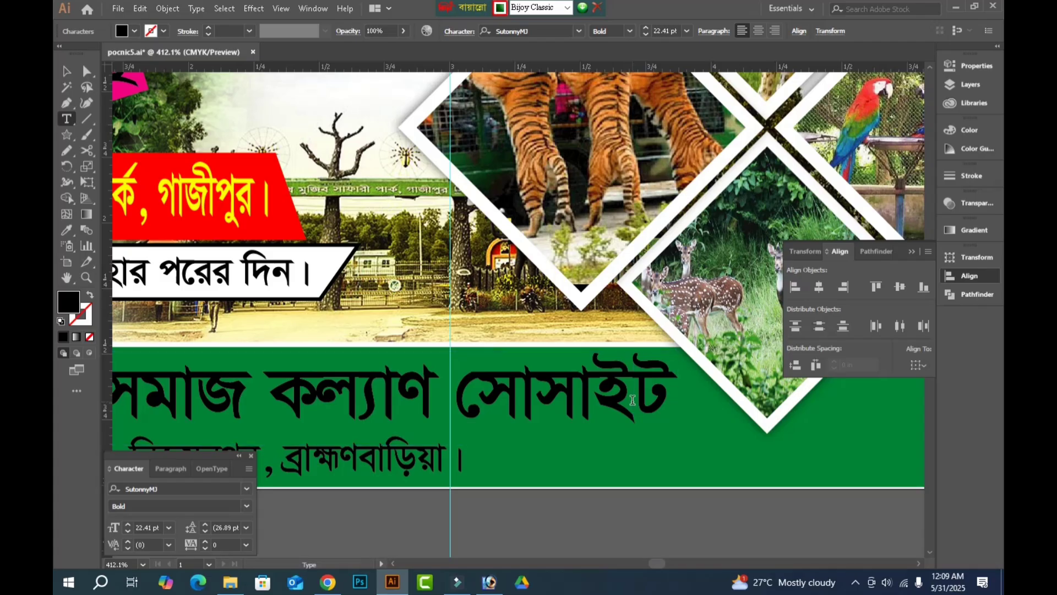
type("ি")
left_click(68, 71)
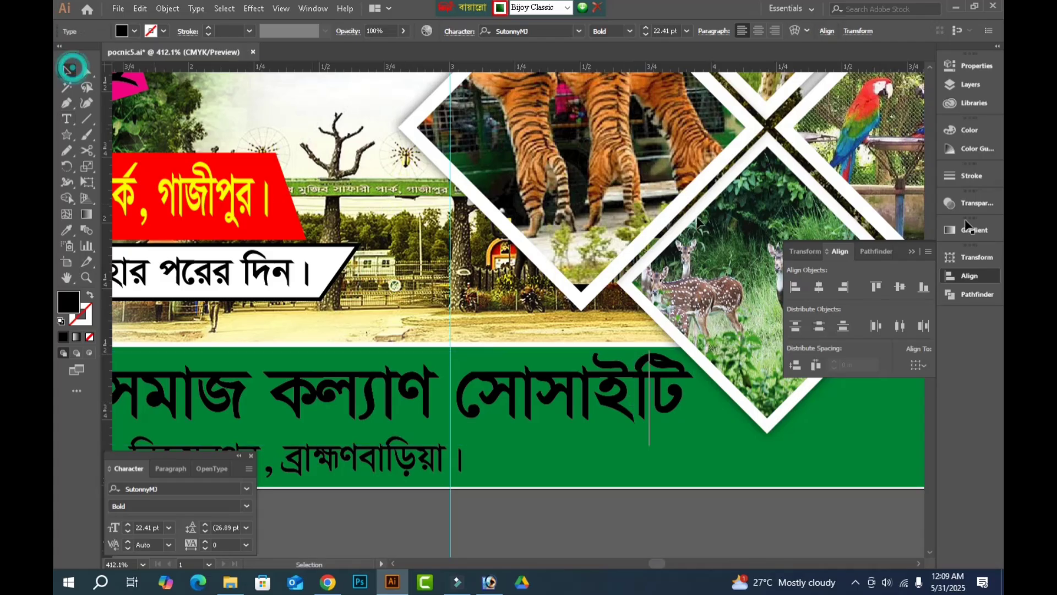
Fill the organiser name with 100% yellow and the address line beneath it with white.
left_click(973, 130)
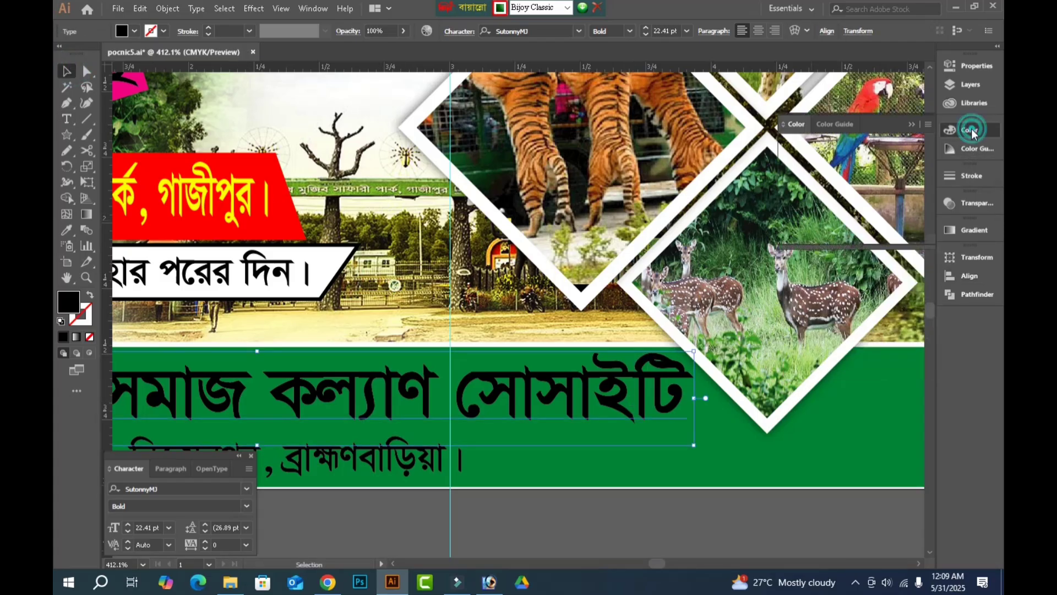
mouse_move(842, 197)
left_mouse_down()
mouse_move(823, 198)
mouse_move(852, 180)
mouse_move(893, 180)
mouse_move(822, 199)
left_mouse_up()
left_click(363, 465)
left_click(510, 503)
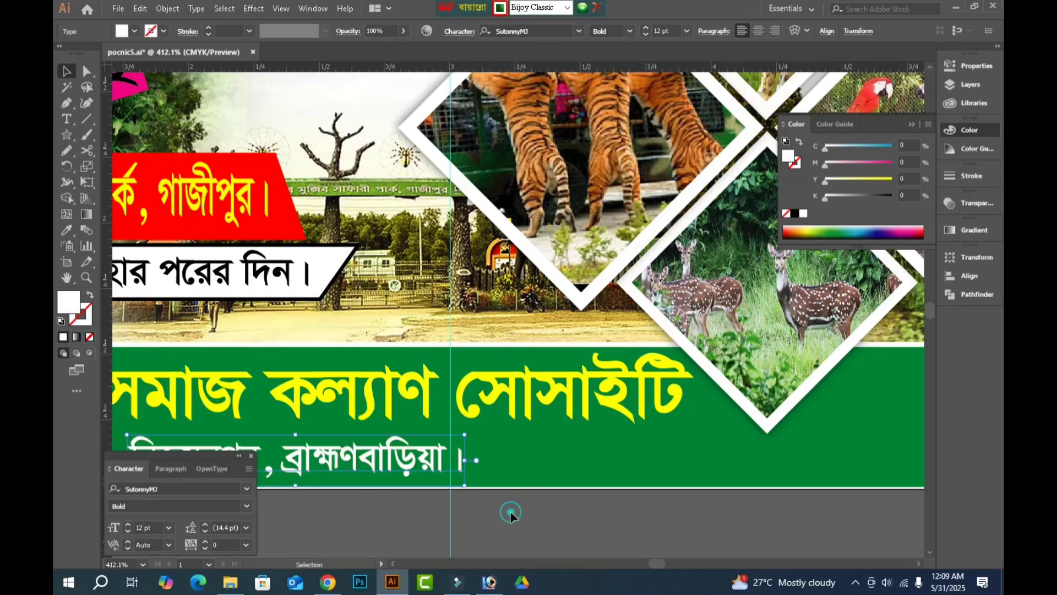
key("Tab")
key("ctrl+0")
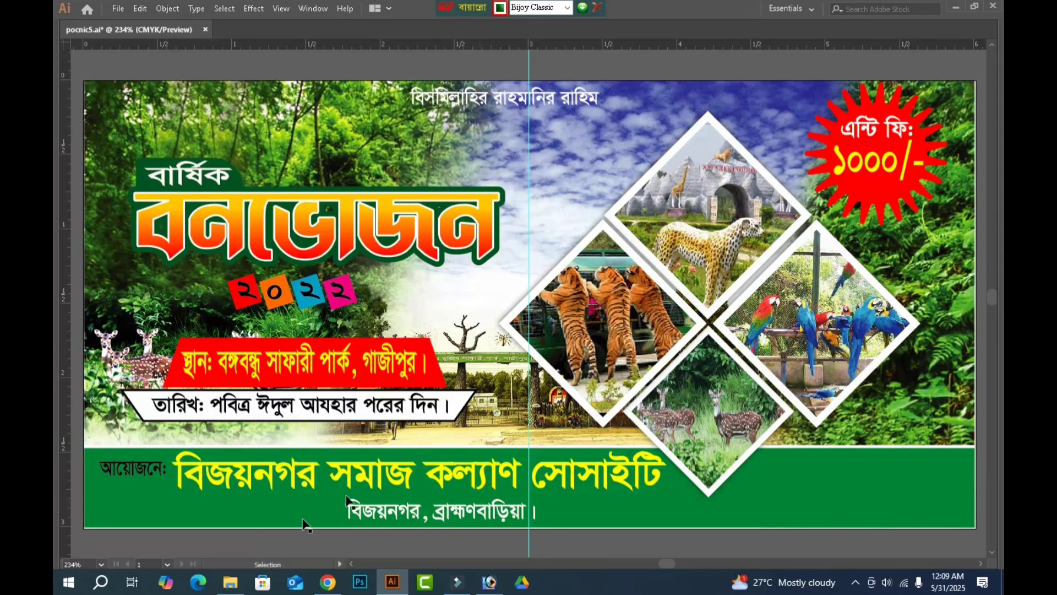
Fill the "আয়োজনে:" label on the green strip with white.
left_click(142, 471)
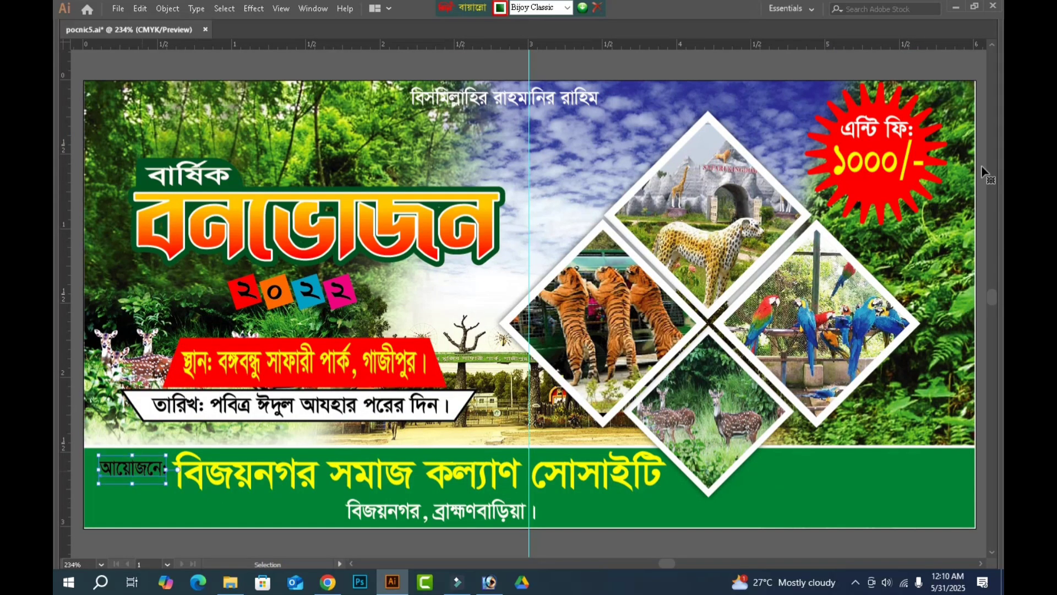
key("Tab")
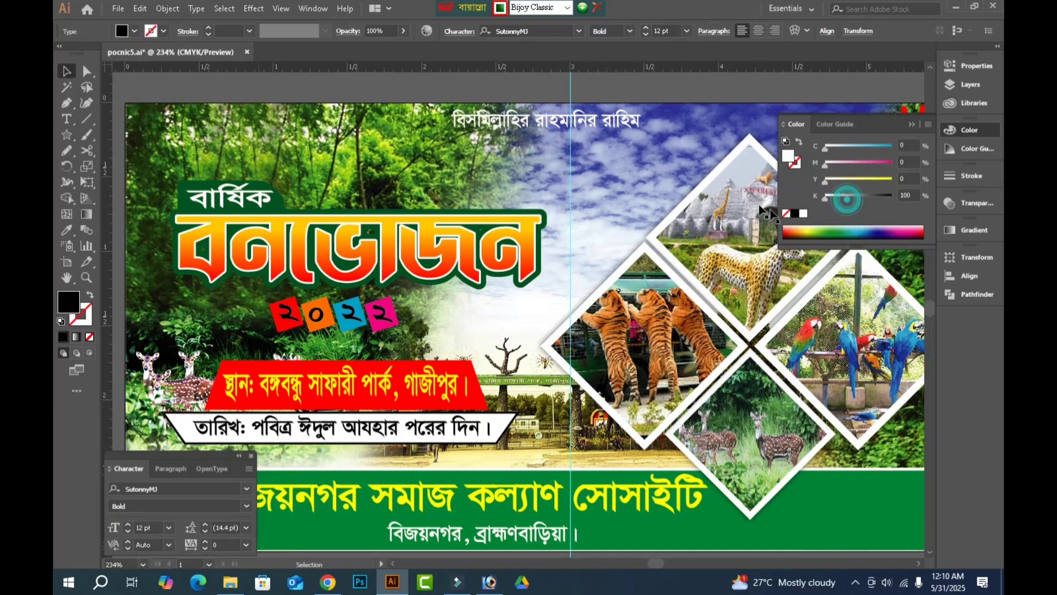
key("Tab")
scroll(581, 434, "down", 5)
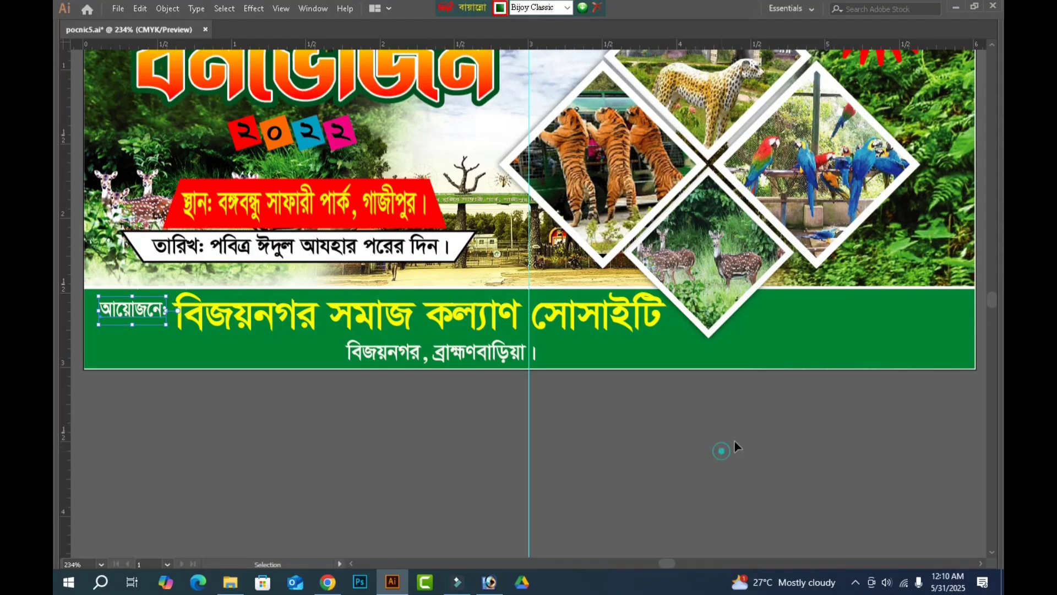
left_click(722, 450)
Nudge the deer photo diamond slightly right within the diamond cluster.
left_click_drag(874, 414, 712, 429)
scroll(787, 182, "up", 4)
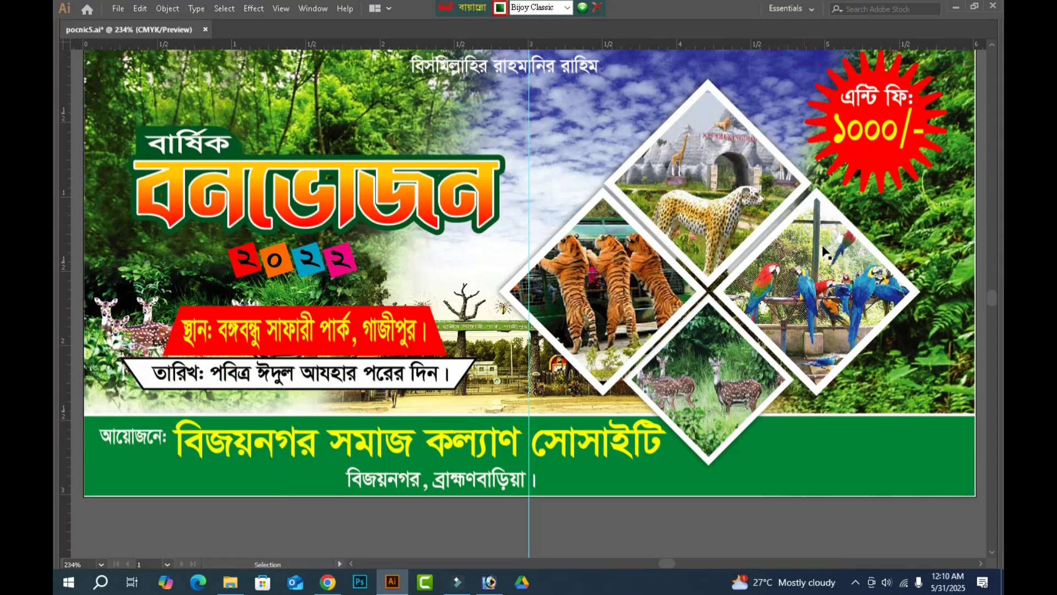
left_click_drag(560, 145, 771, 355)
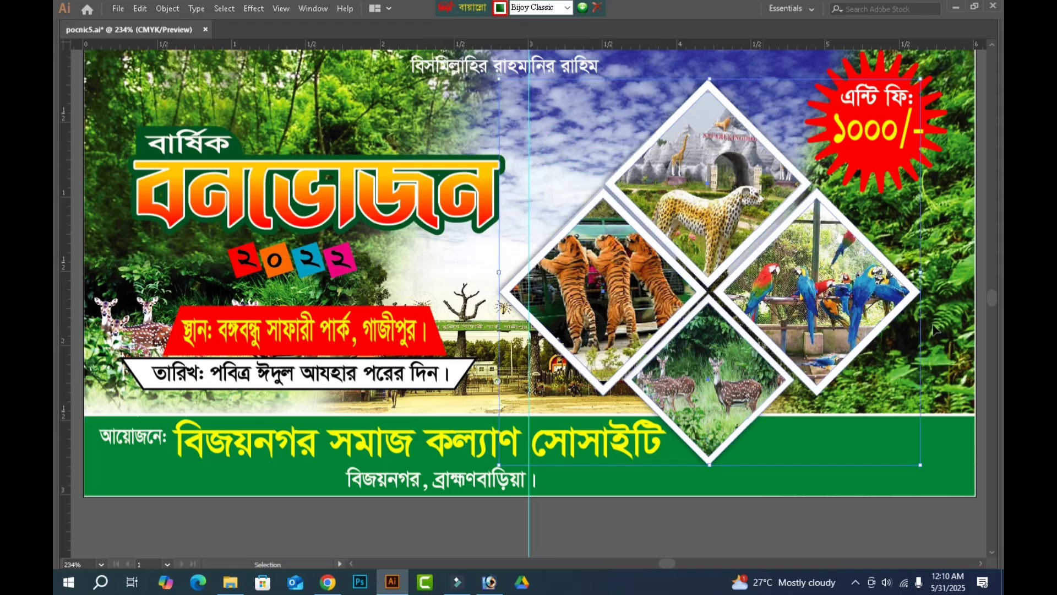
left_click(798, 395)
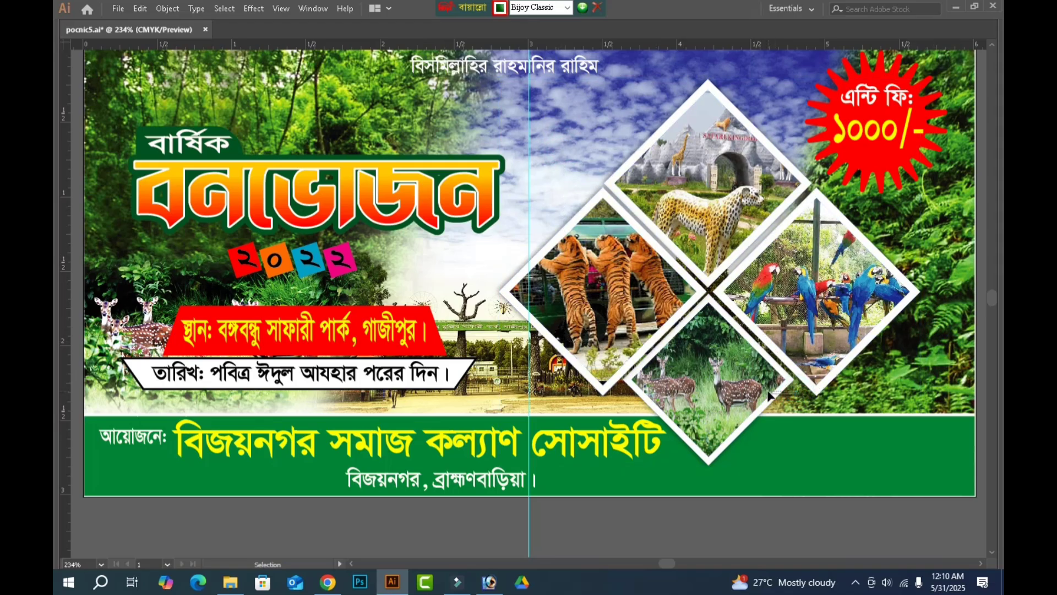
left_click(769, 394)
key("Right")
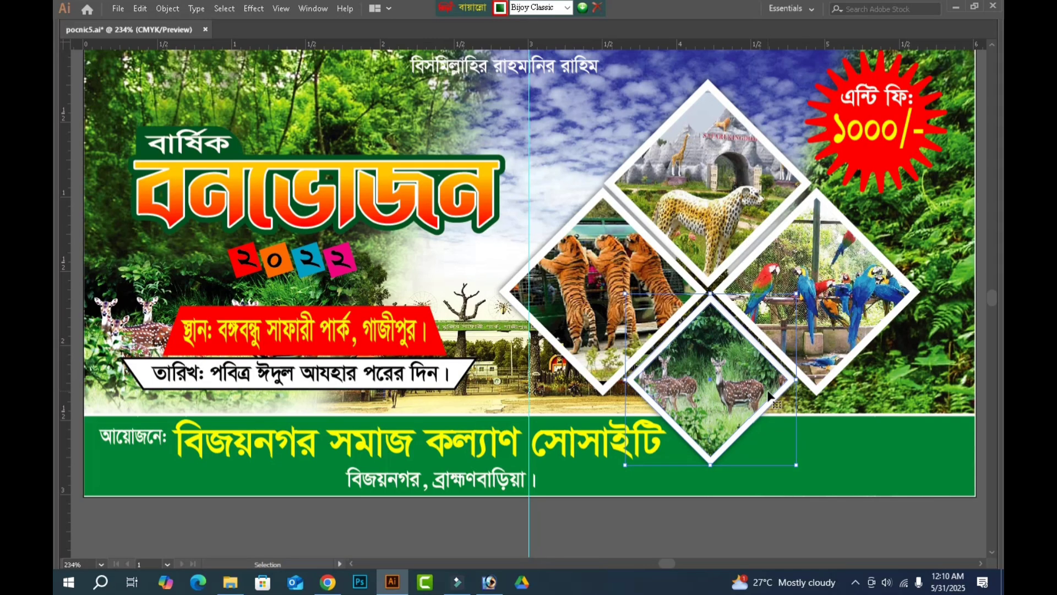
Group the four animal photo diamonds and move the group slightly to the right.
left_click_drag(561, 137, 799, 357)
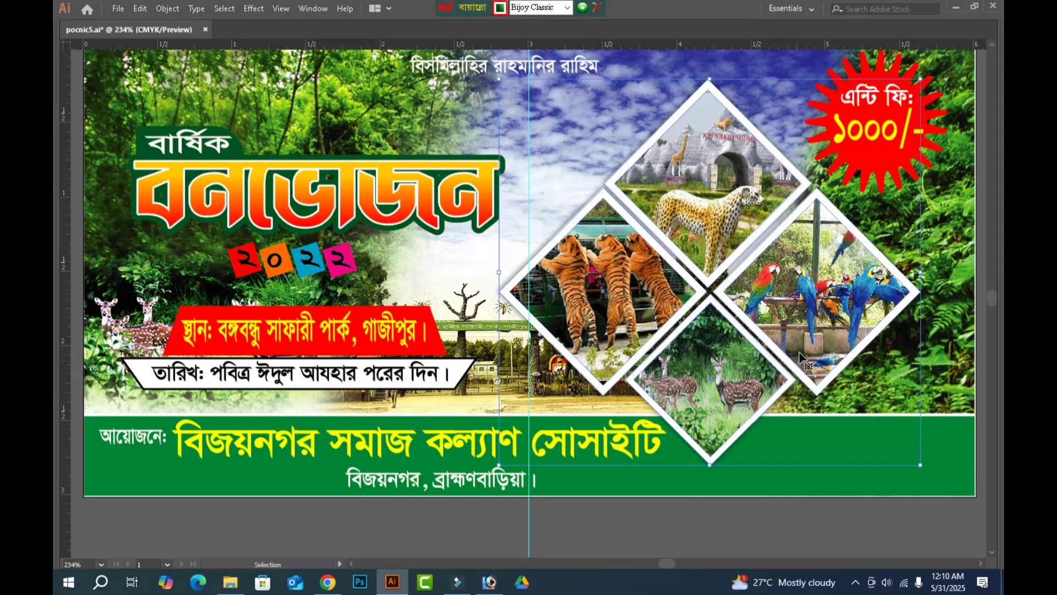
key("ctrl+g")
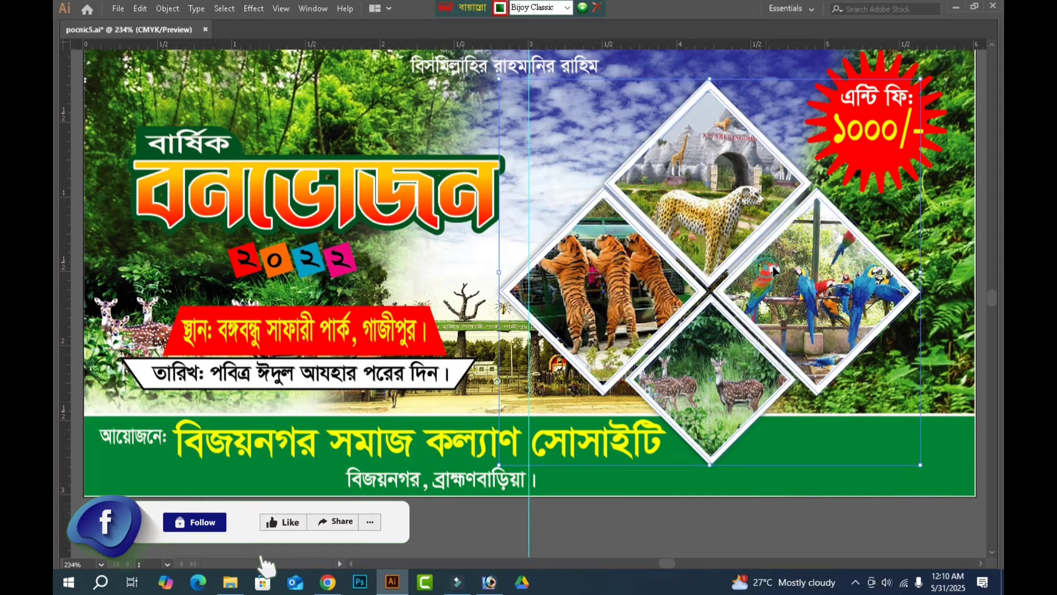
left_click_drag(773, 266, 792, 272)
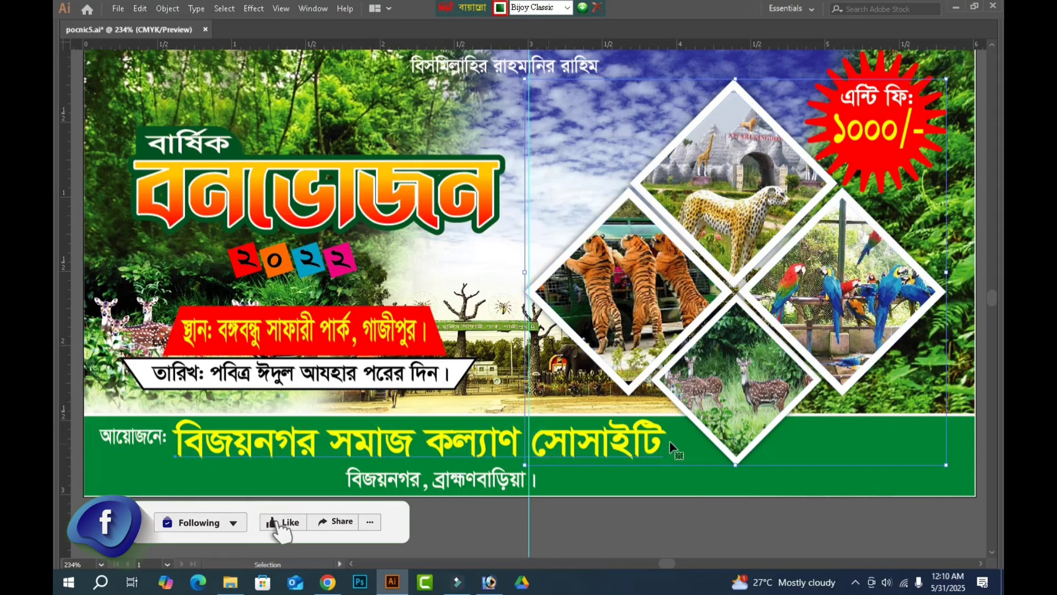
Stretch the yellow organiser name slightly wider toward the deer photo diamond.
left_click(671, 445)
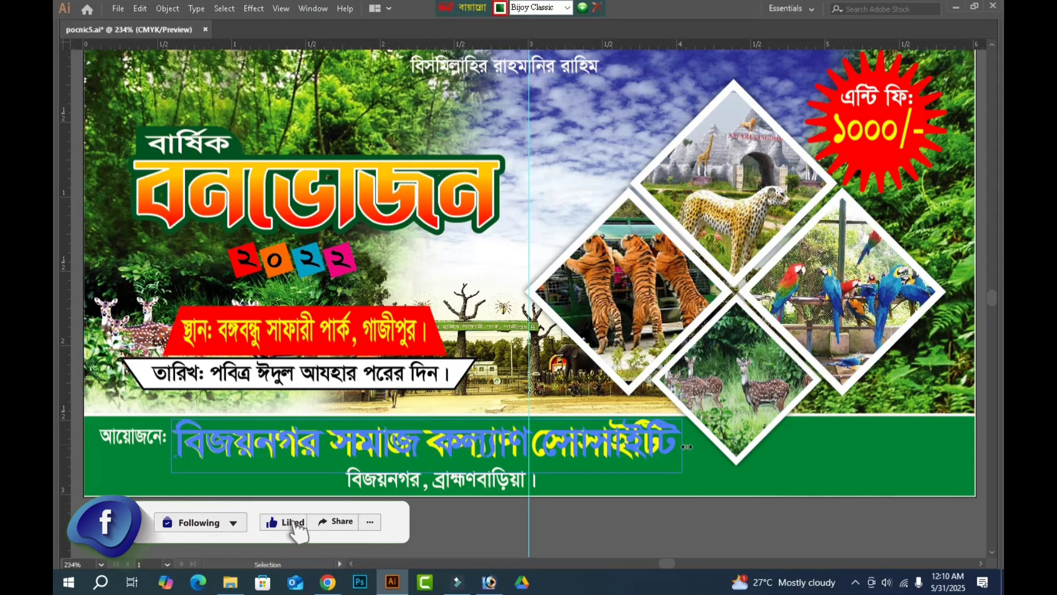
left_click_drag(687, 446, 692, 445)
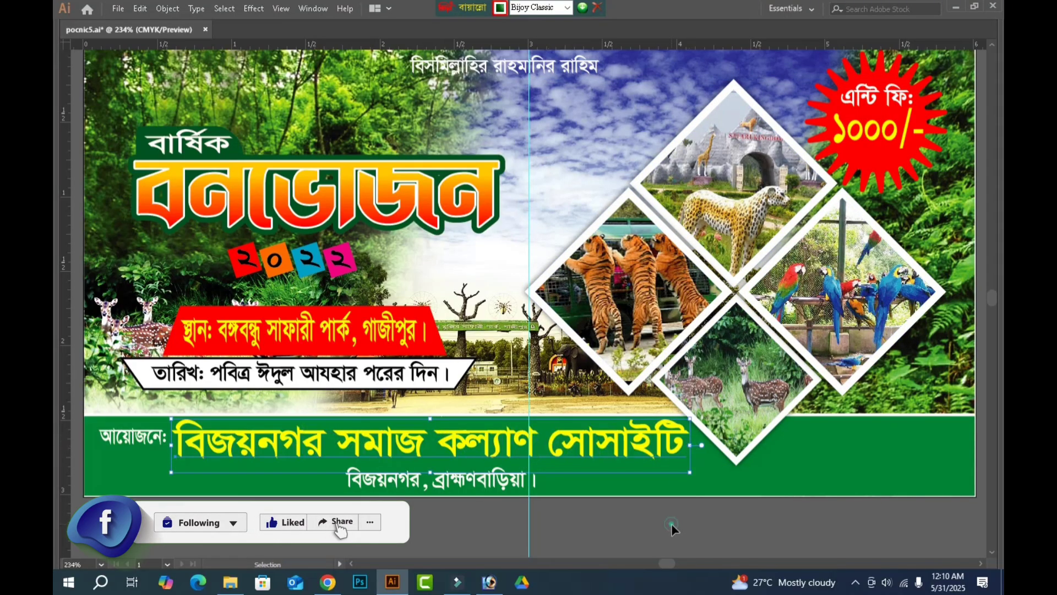
left_click(733, 492)
Draw an ellipse about 0.76 by 0.29 in around the deer diamond's lower tip and arrange it between the diamond and green strip.
scroll(742, 468, "down", 3)
mouse_move(54, 176)
key("Tab")
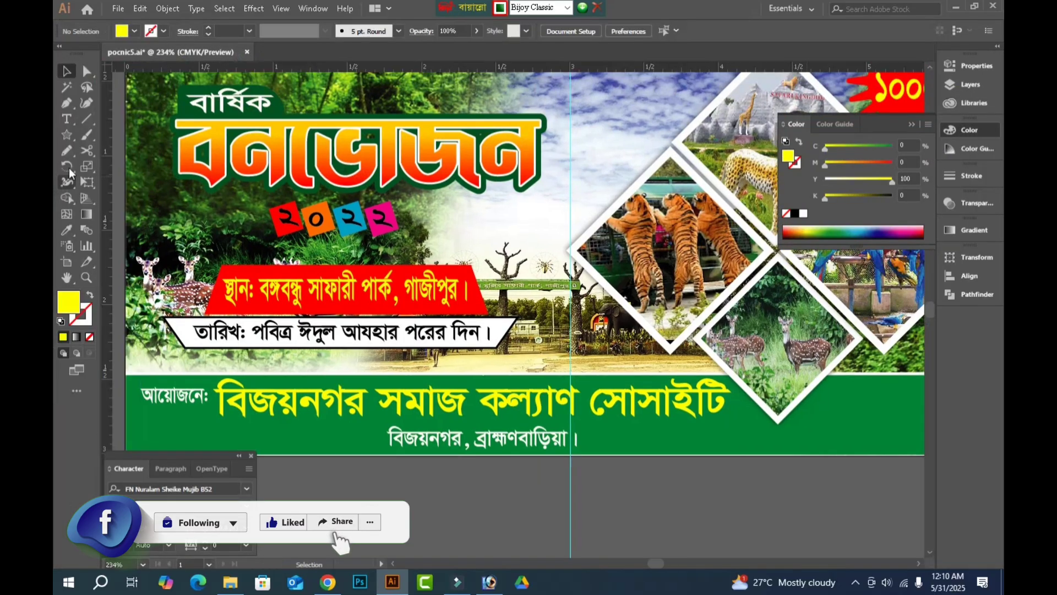
left_click(68, 135)
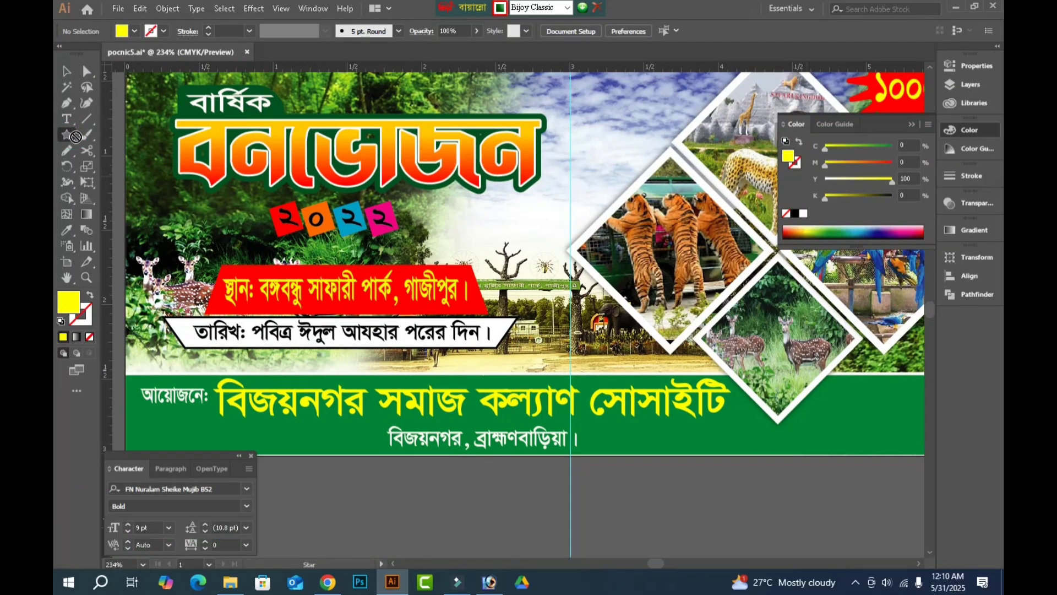
left_click(65, 135)
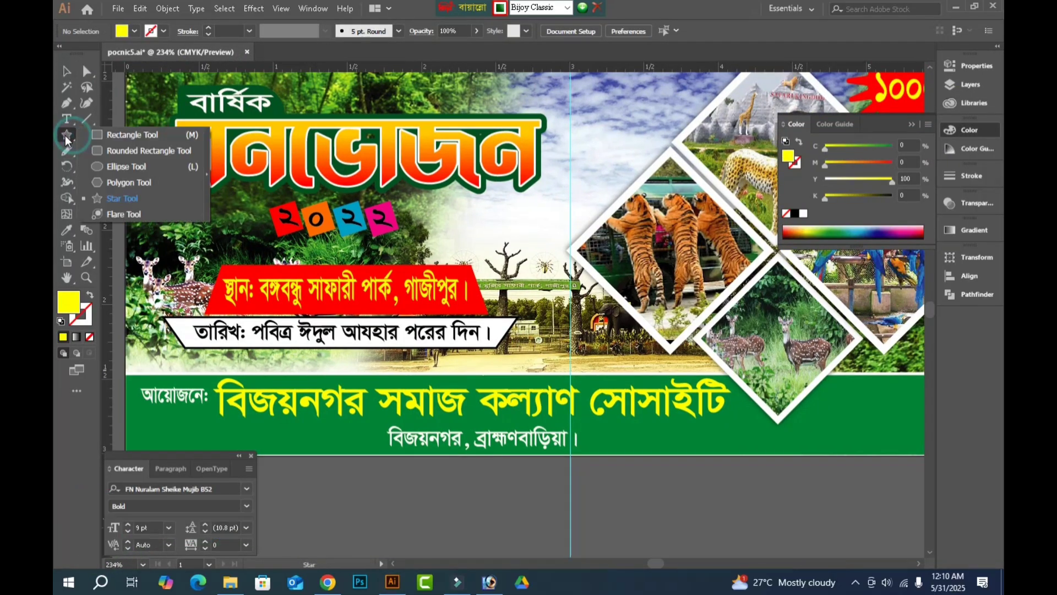
left_click(124, 173)
key("Tab")
key("ctrl+space")
left_click_drag(654, 332, 938, 452)
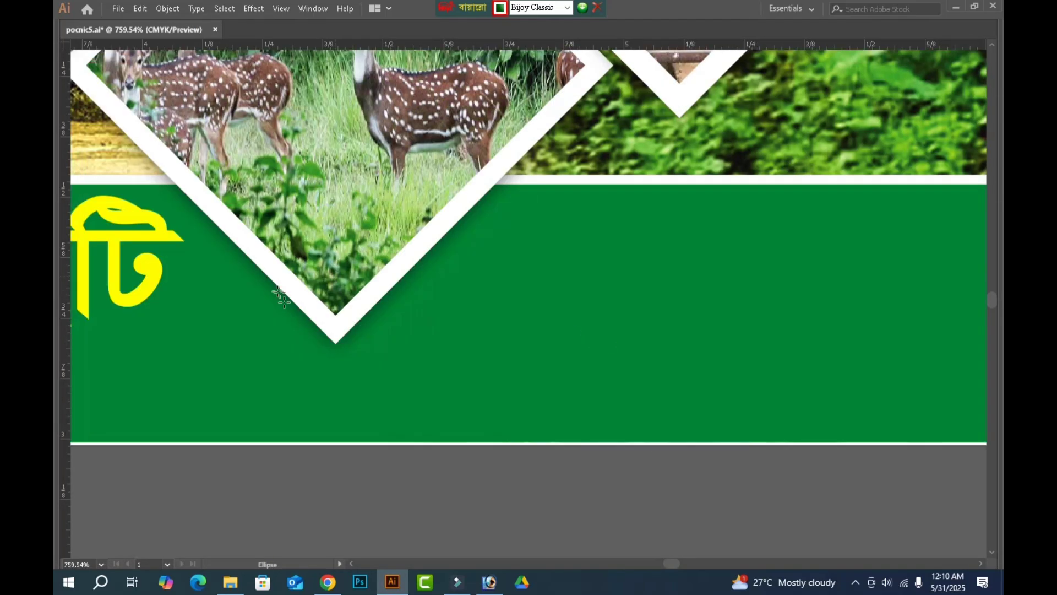
left_click_drag(160, 269, 528, 408)
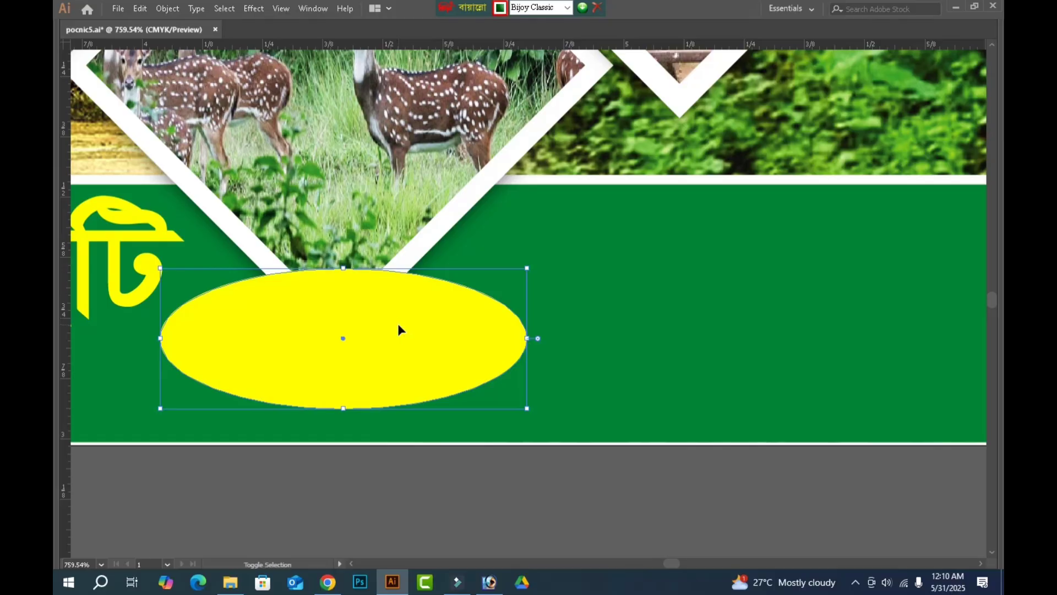
key("ctrl+shift+[")
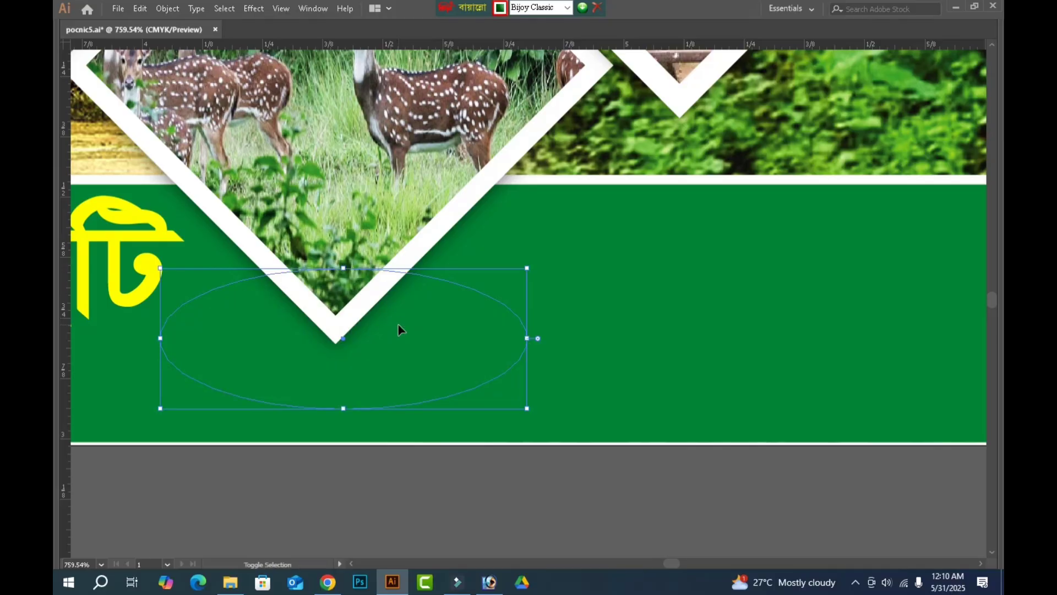
key("ctrl+]")
Fill the ellipse with black and shrink it around its centre to about 0.43 by 0.17 in.
key("Tab")
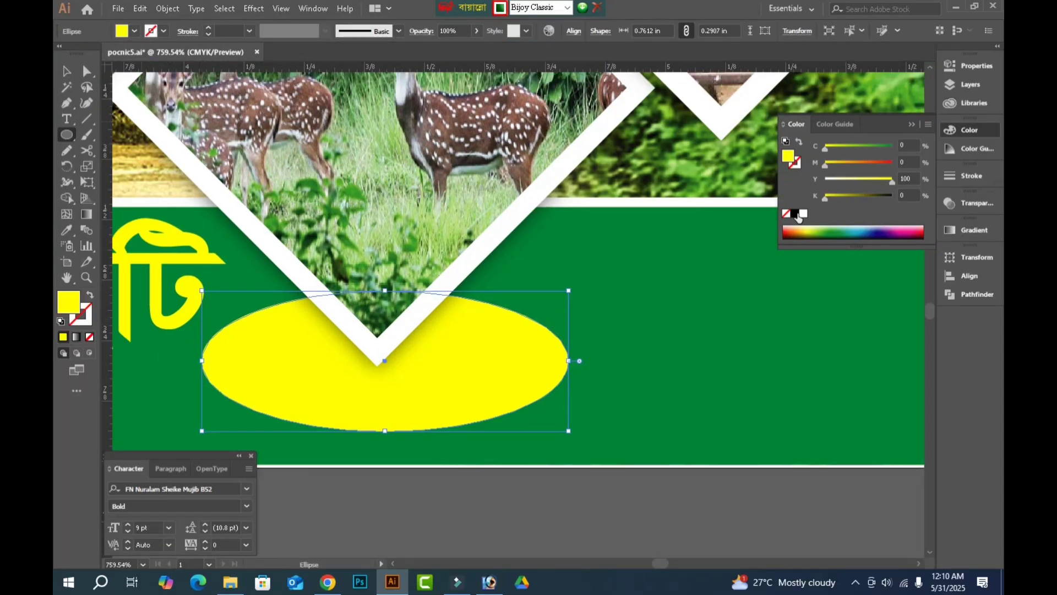
left_click(794, 214)
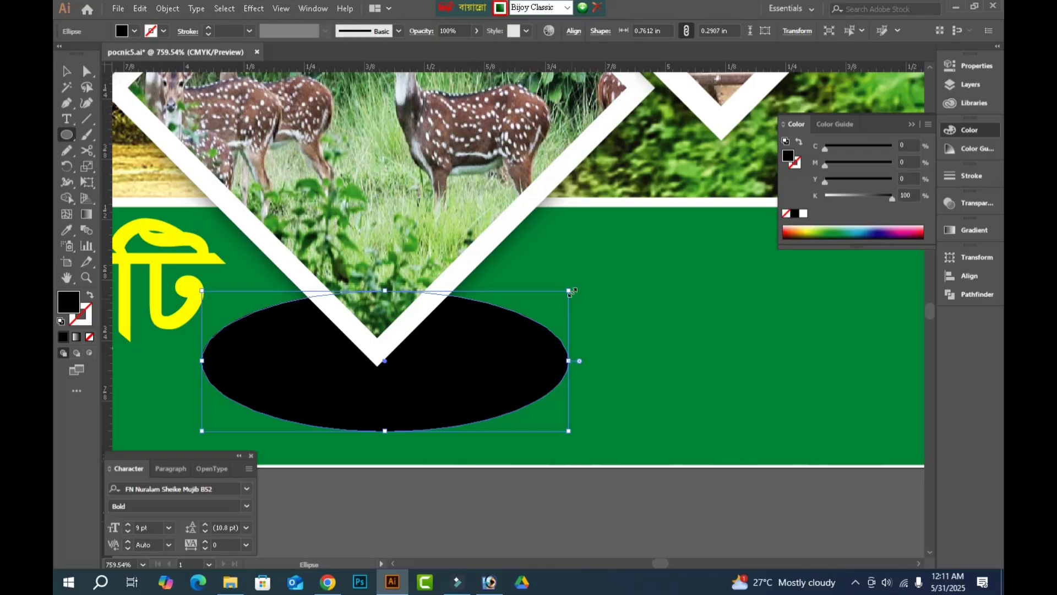
left_click_drag(569, 291, 490, 321)
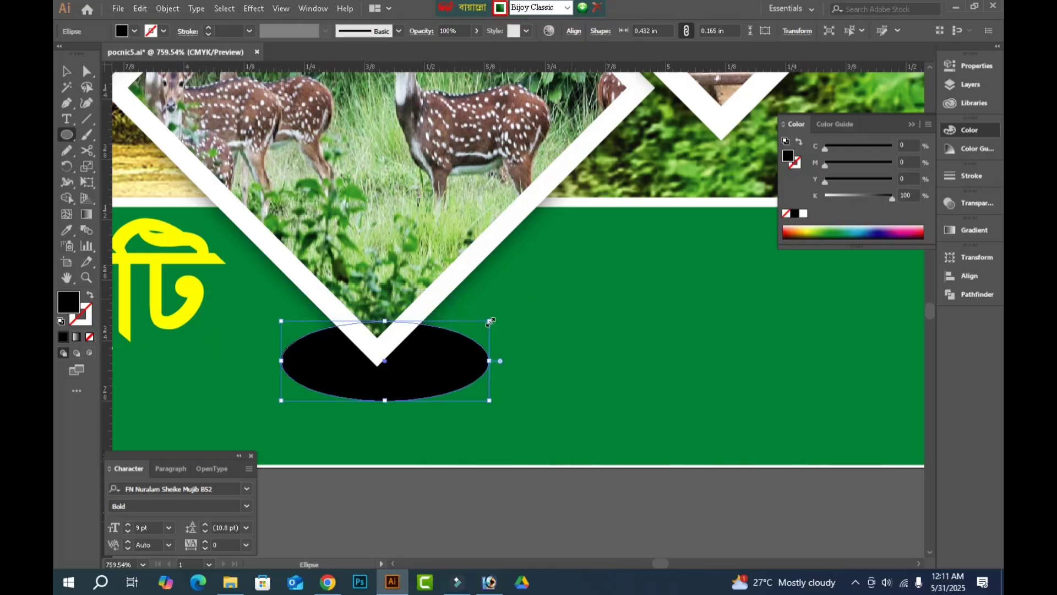
Apply a Gaussian Blur with a 9-pixel radius to the black ellipse, with the preview on.
left_click(254, 9)
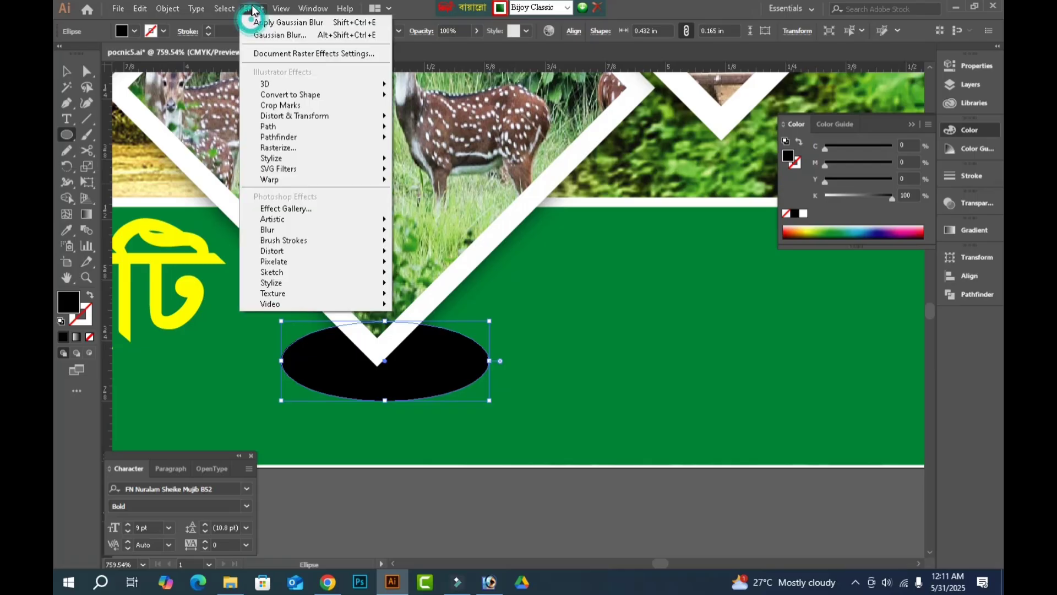
mouse_move(286, 234)
left_click(435, 232)
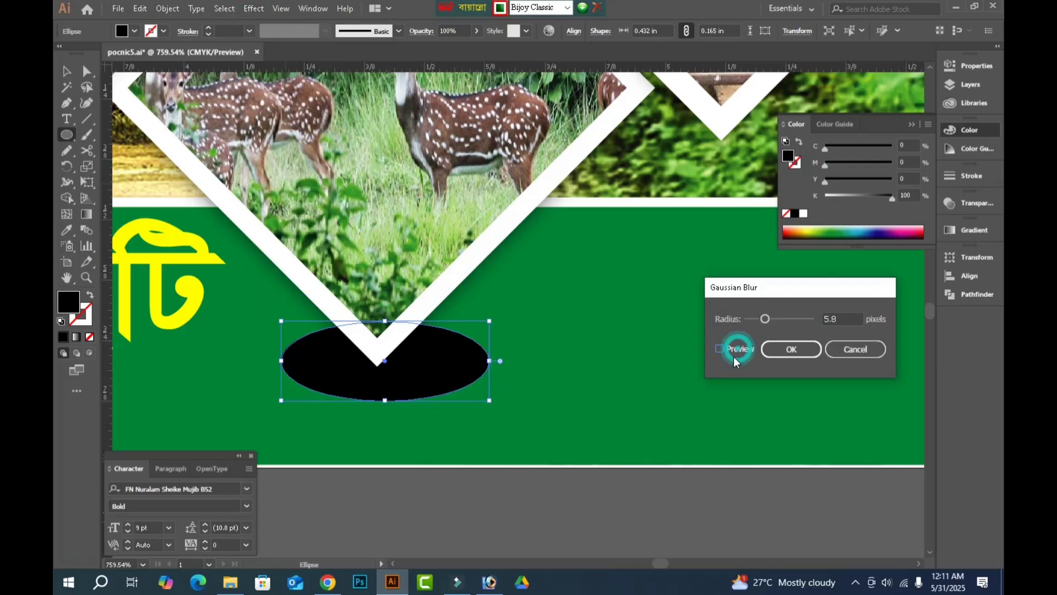
left_click(734, 355)
mouse_move(768, 321)
left_mouse_down()
mouse_move(801, 319)
mouse_move(775, 322)
left_mouse_up()
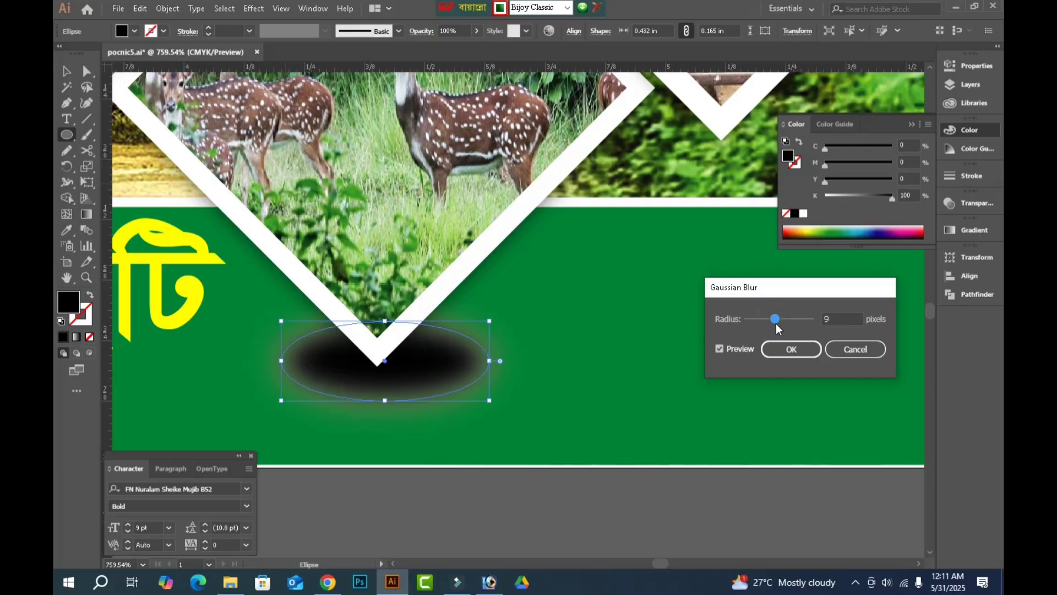
left_click(788, 349)
Set the blurred black ellipse's blending mode to Multiply.
left_click(414, 34)
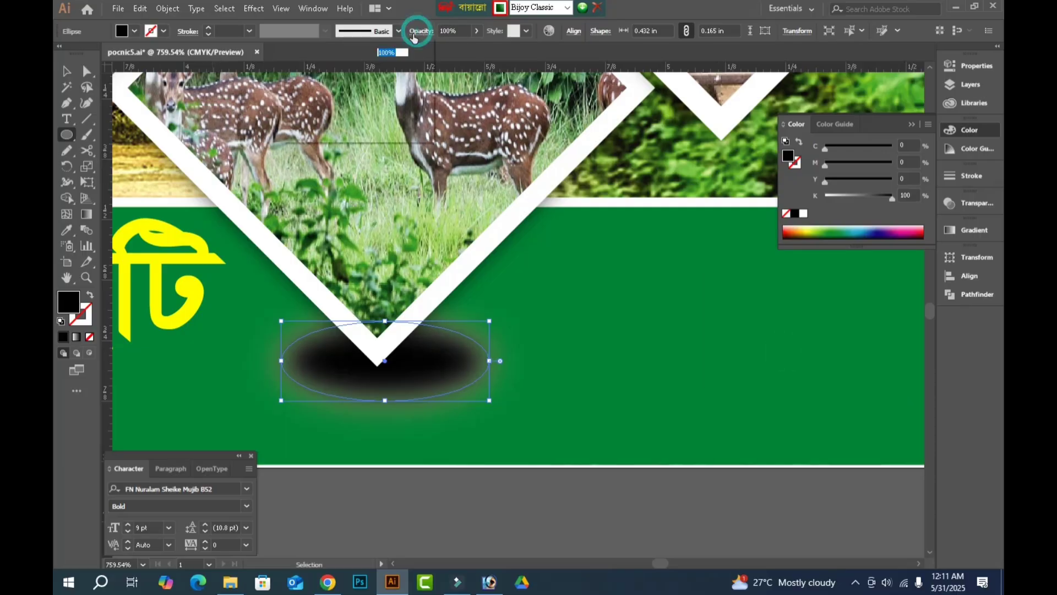
left_click(315, 51)
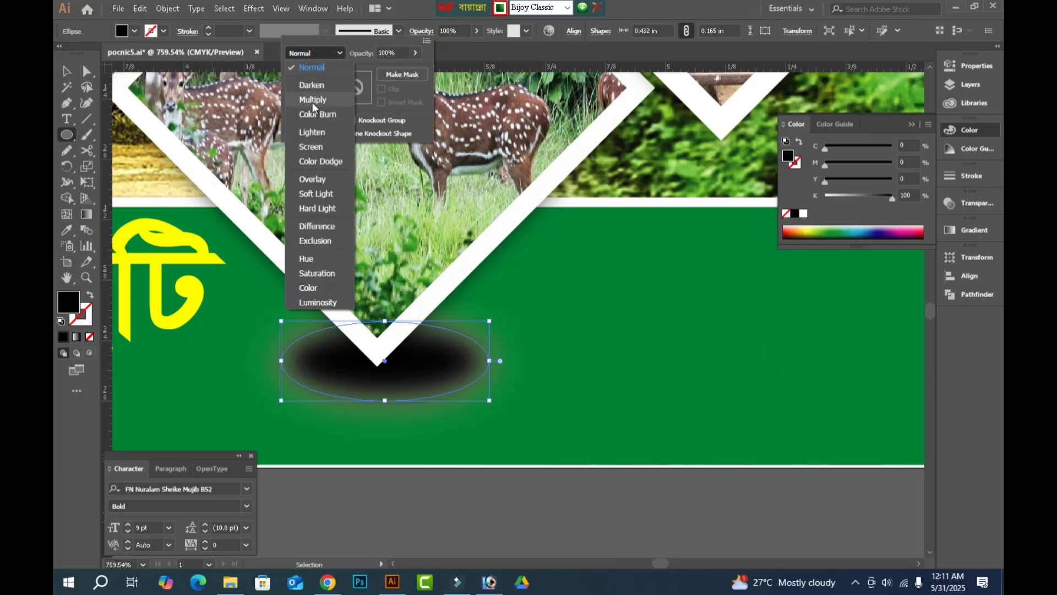
left_click(312, 101)
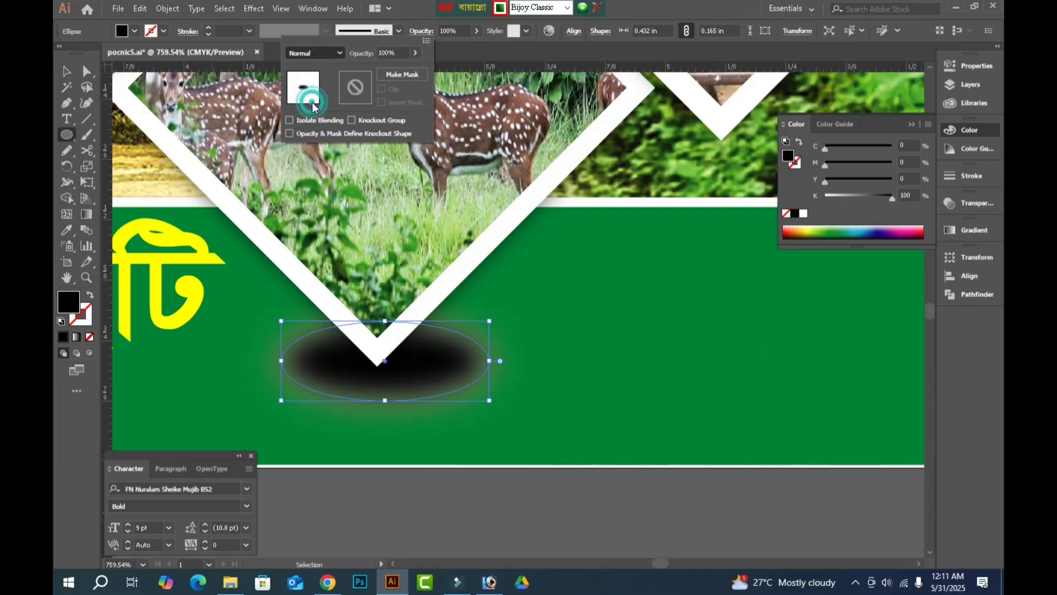
Try 10% and 30% opacity on the blurred black ellipse under the deer diamond.
left_click(461, 32)
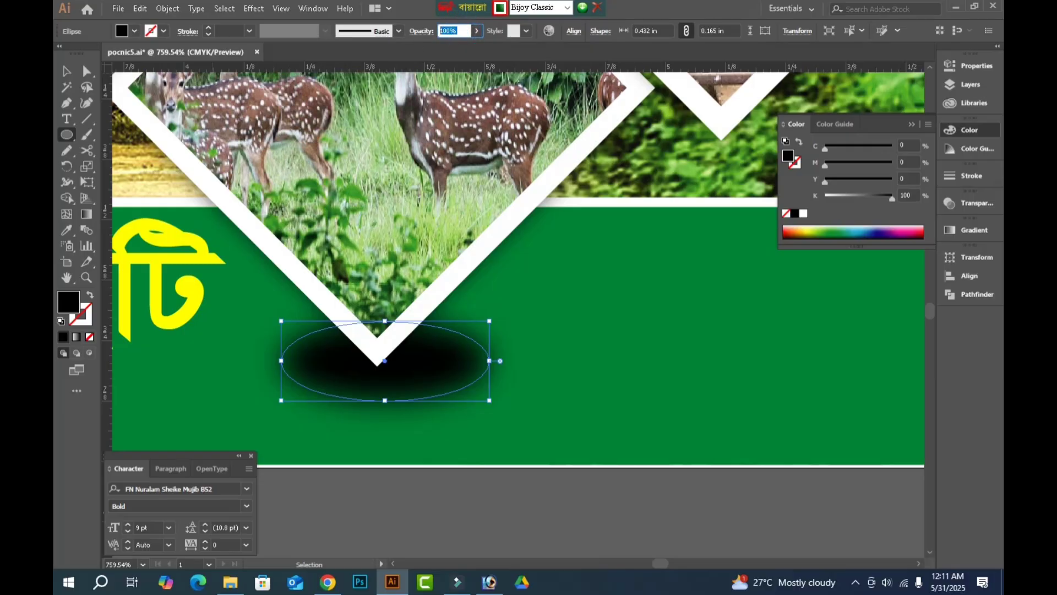
type("10")
key("Return")
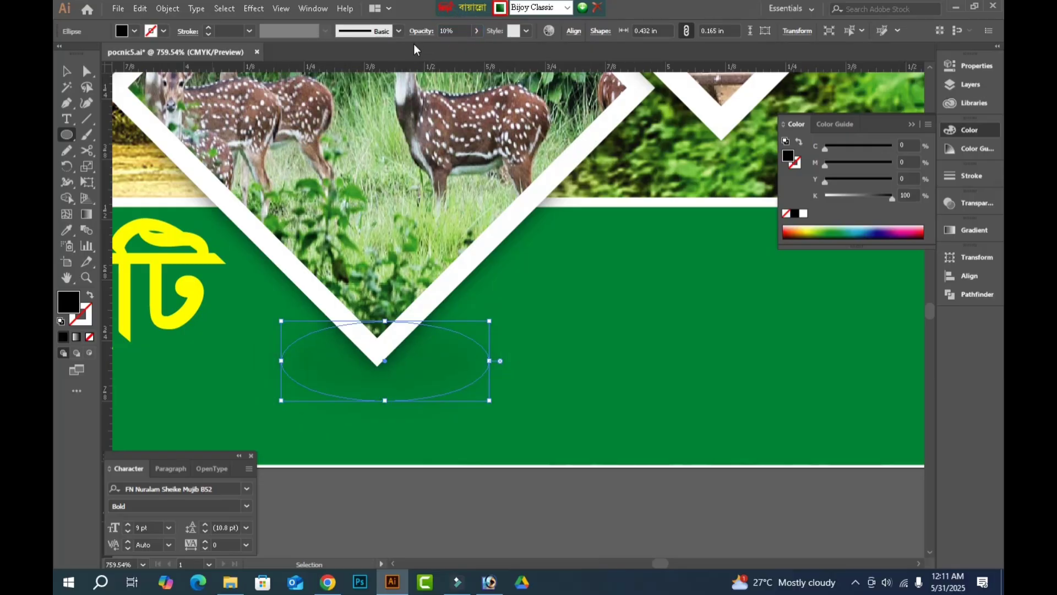
left_click(455, 32)
type("30")
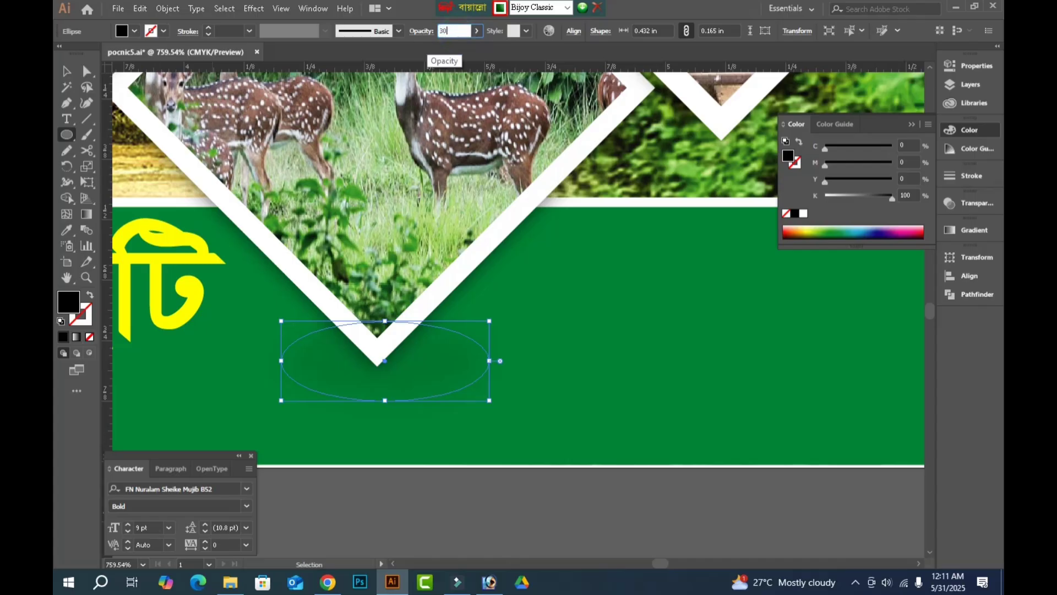
key("Return")
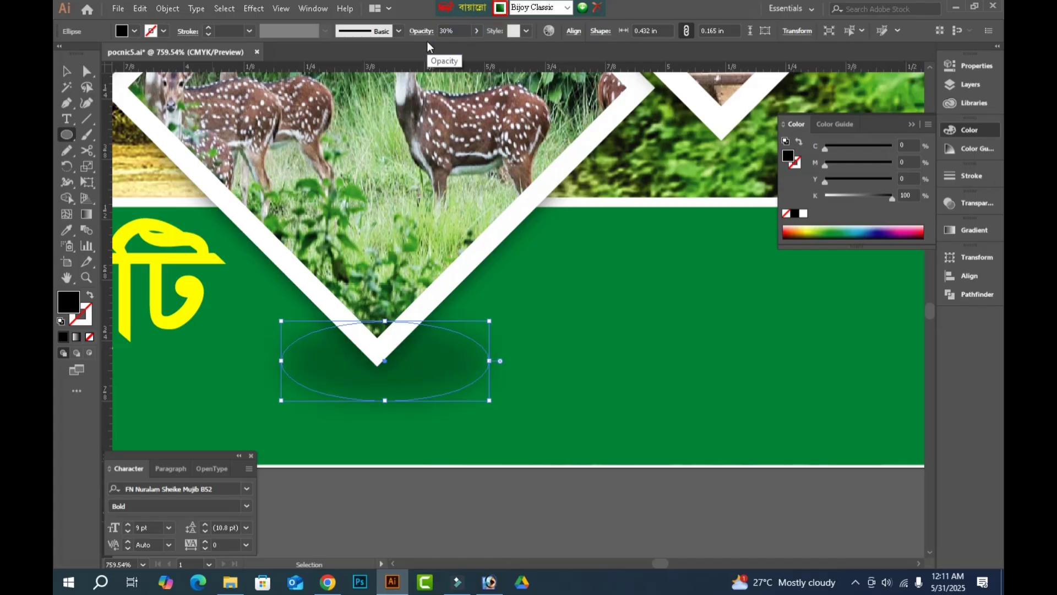
Centre the blurred ellipse on the deer diamond's lower tip and flatten it to about 0.03 in high.
key("Left")
key("Left")
key("Left")
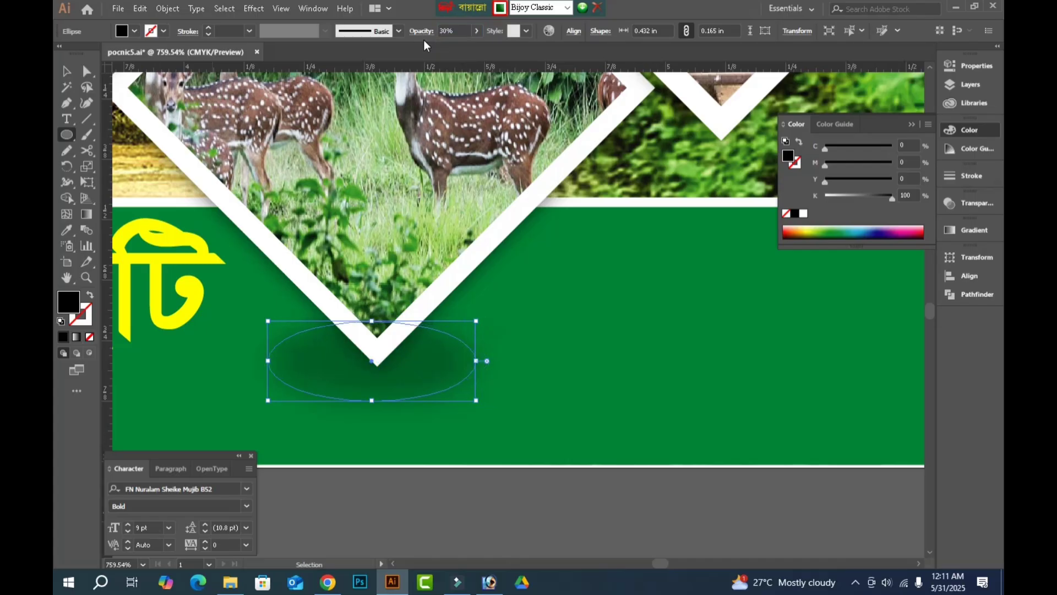
key("Right")
key("Right")
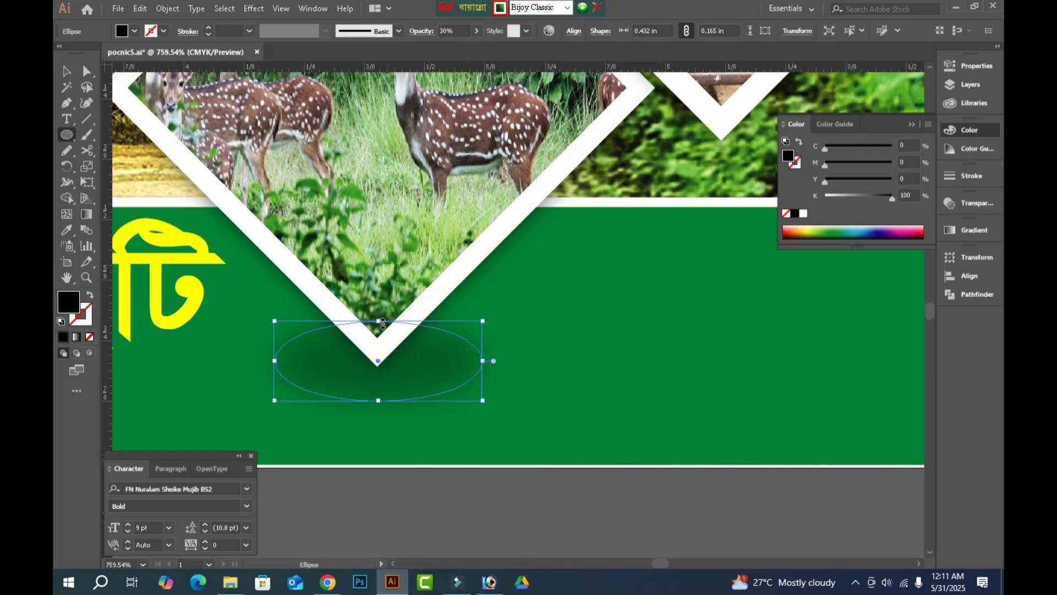
left_click_drag(378, 321, 377, 357)
left_click_drag(378, 400, 385, 372)
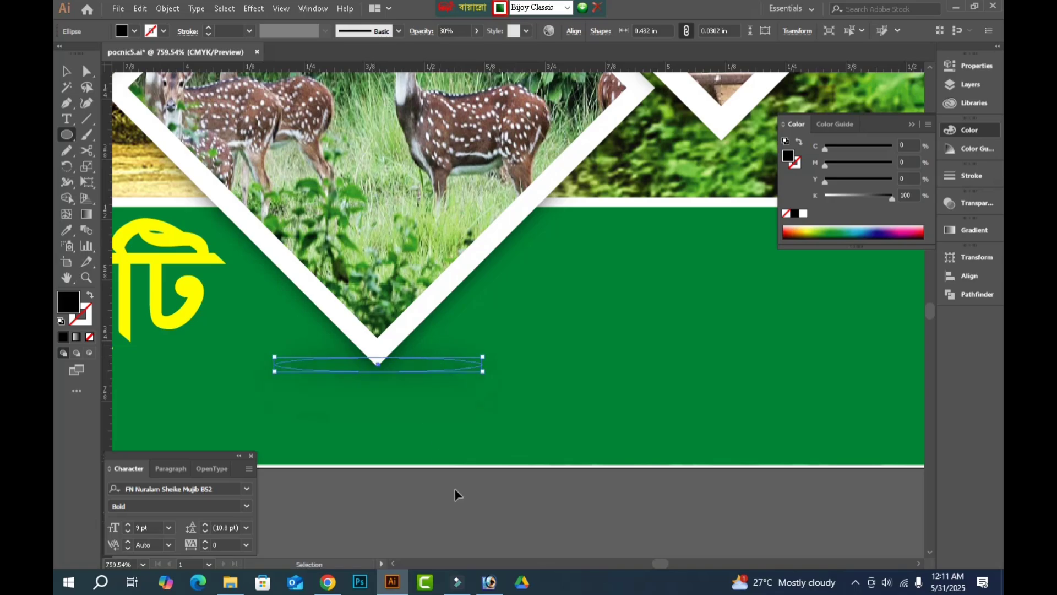
Set the flattened shadow ellipse's opacity to 60% and deselect it.
left_click(460, 28)
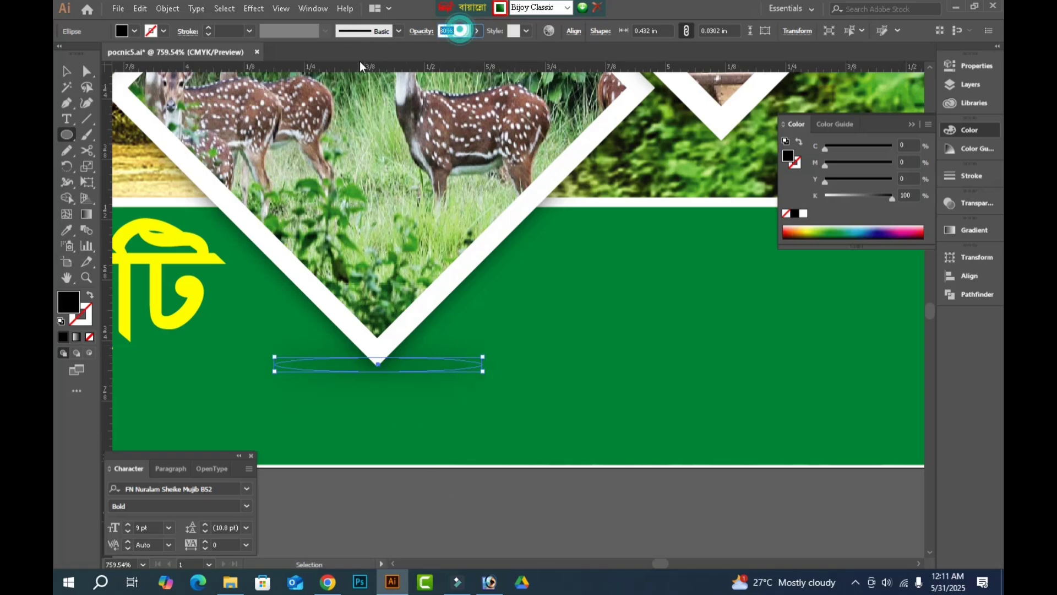
type("60")
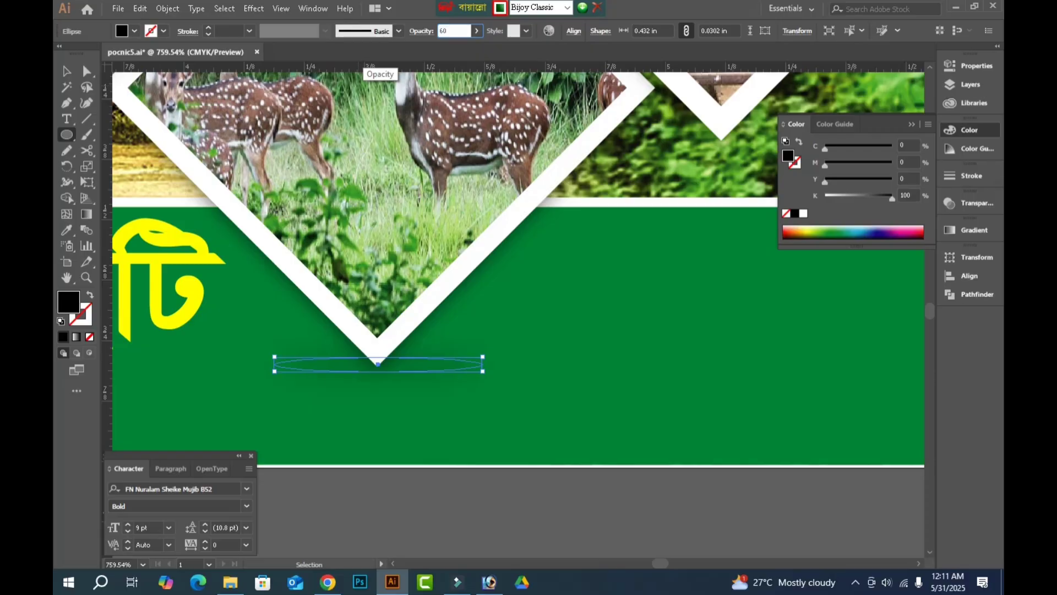
key("Return")
left_click(445, 513)
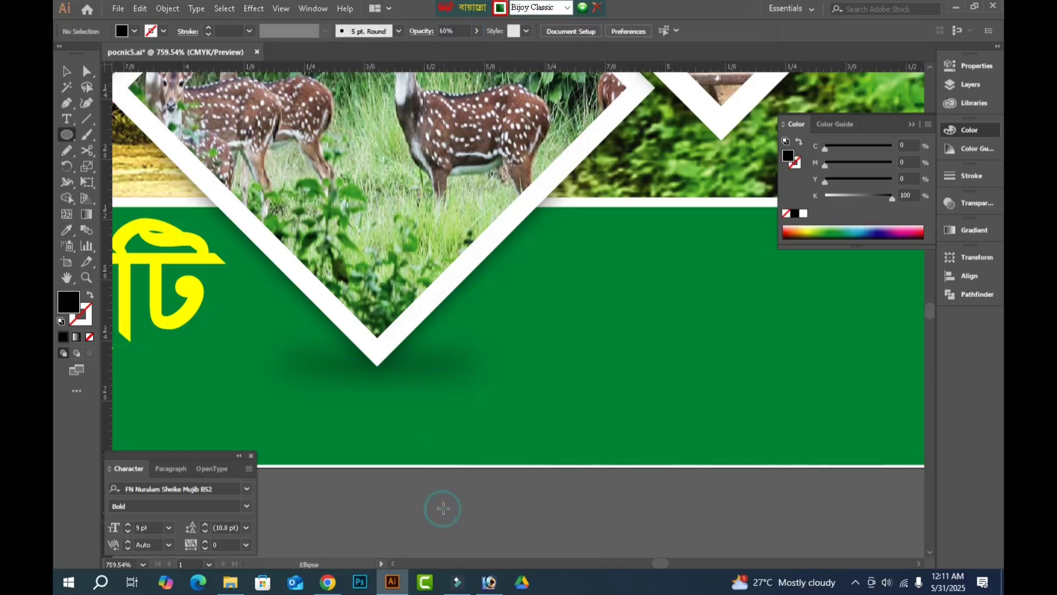
key("i")
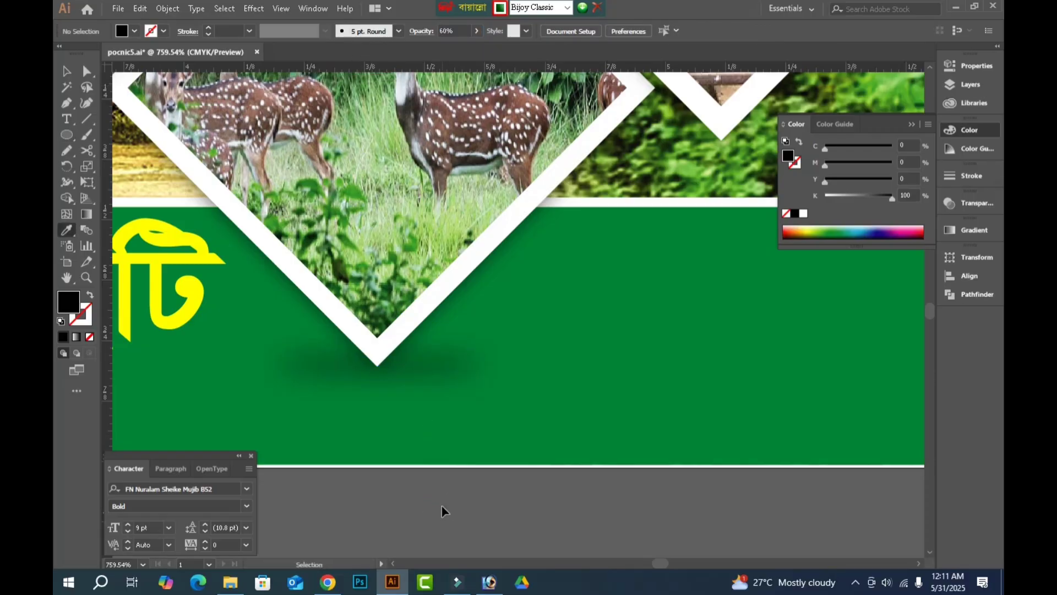
key("ctrl+0")
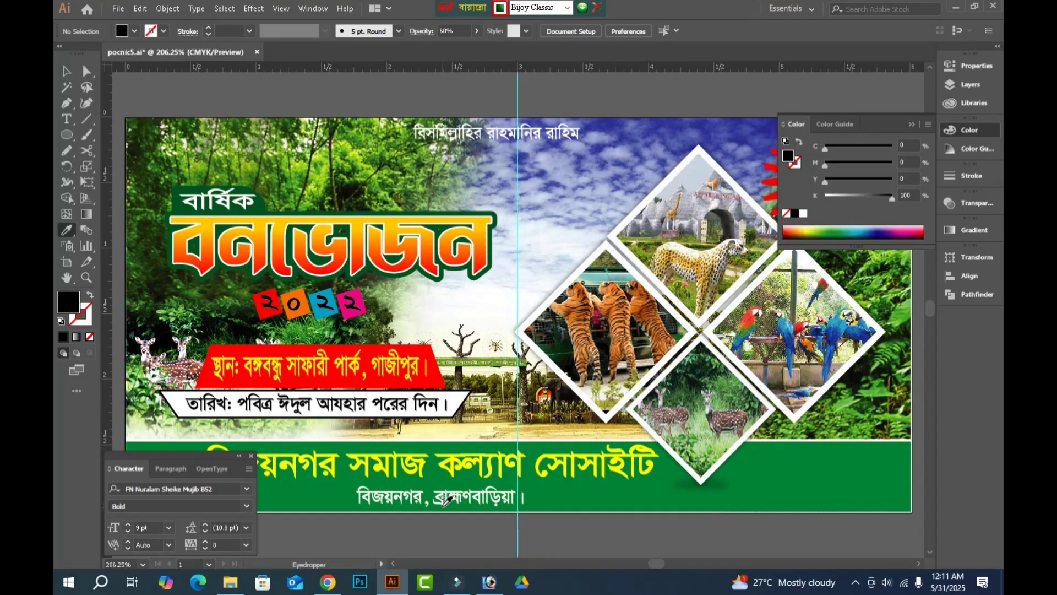
key("Tab")
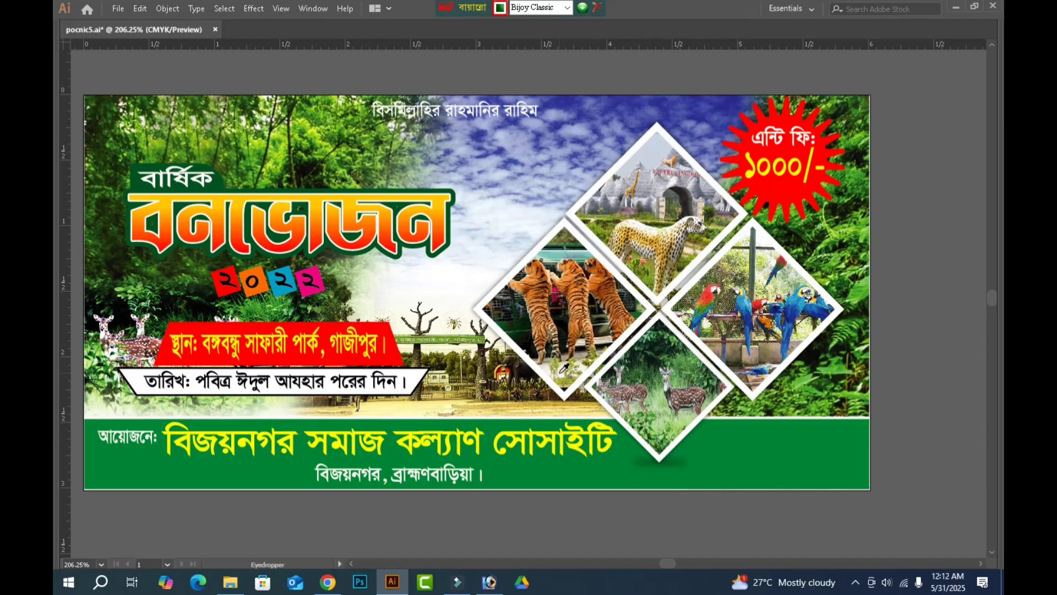
Select all of the banner artwork and group it.
key("v")
key("ctrl+minus")
key("ctrl+minus")
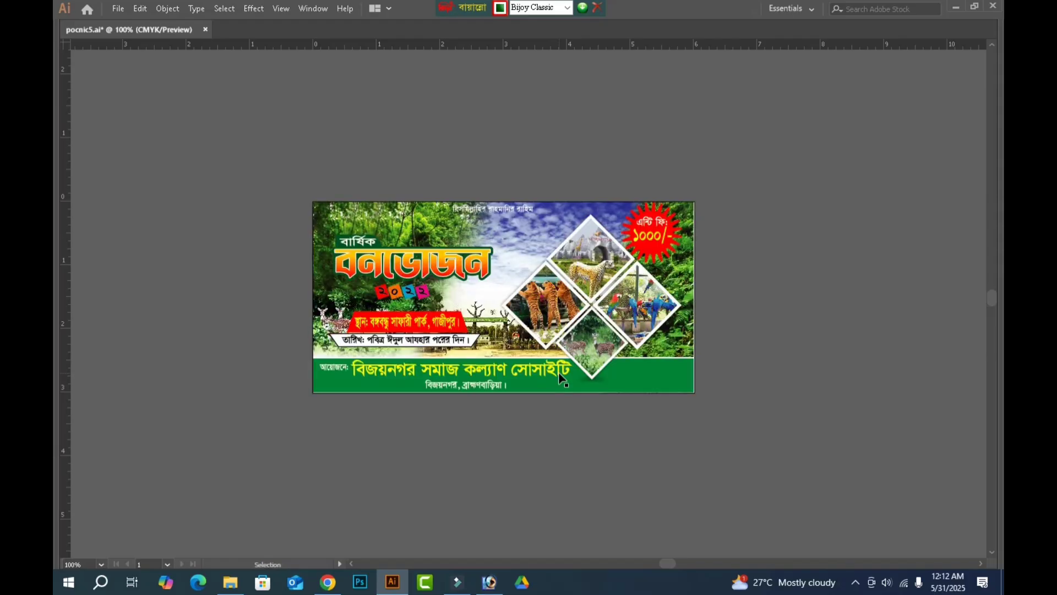
left_click(560, 379)
key("i")
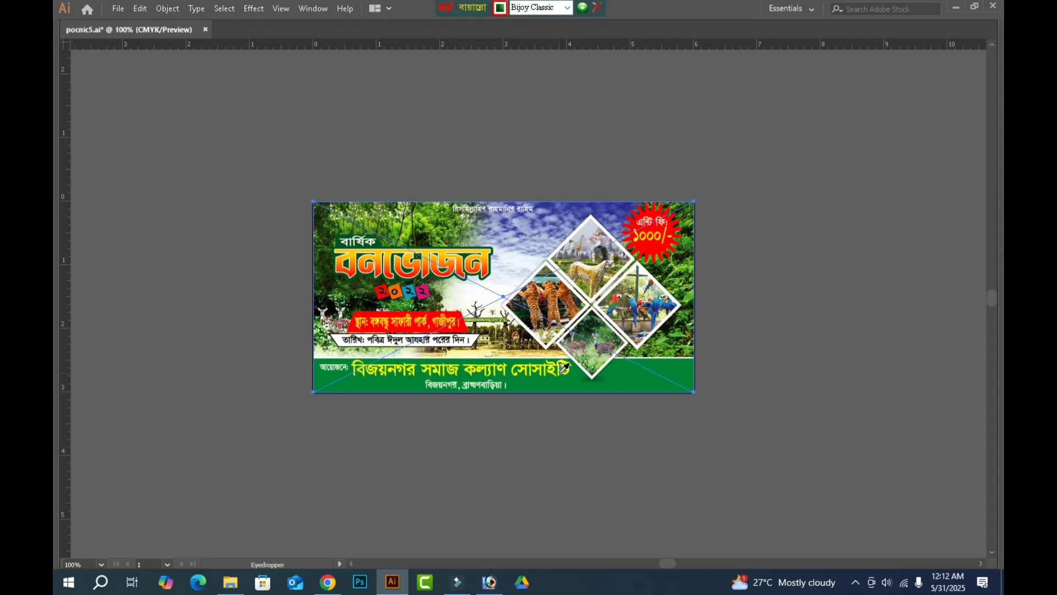
key("Tab")
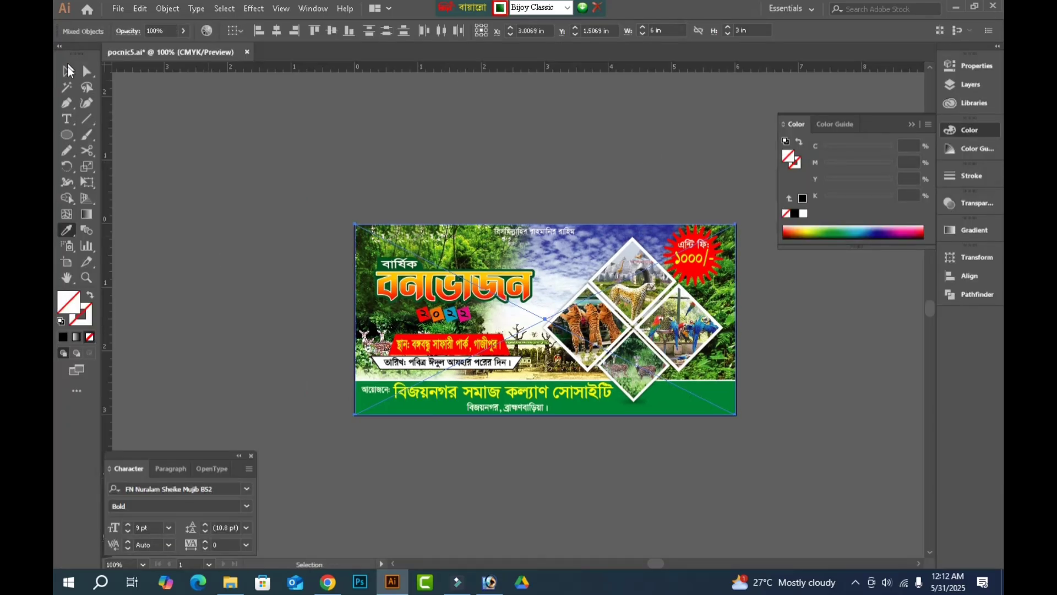
left_click(70, 73)
key("Tab")
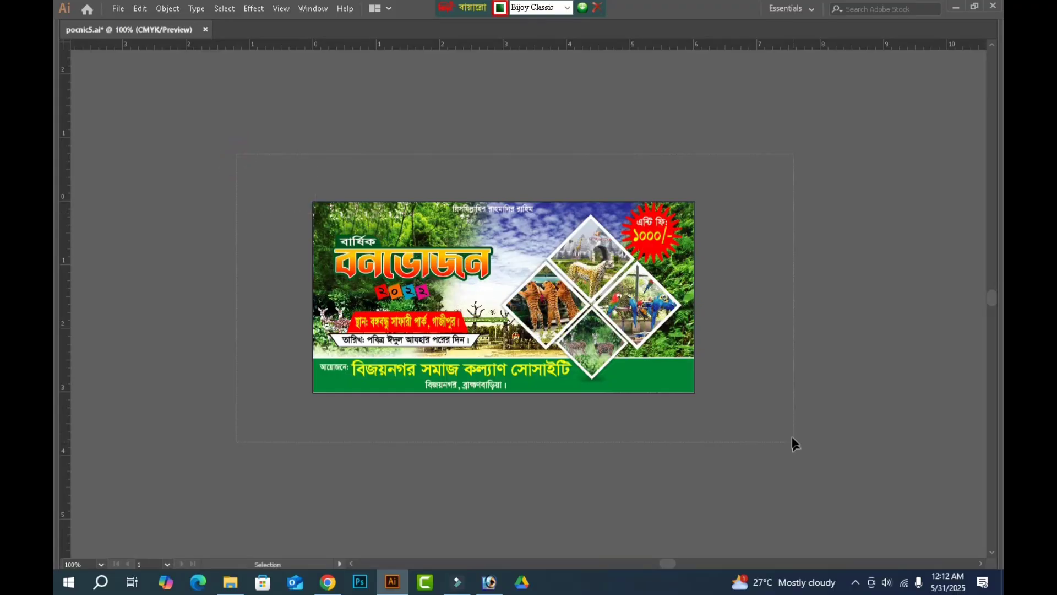
key("a")
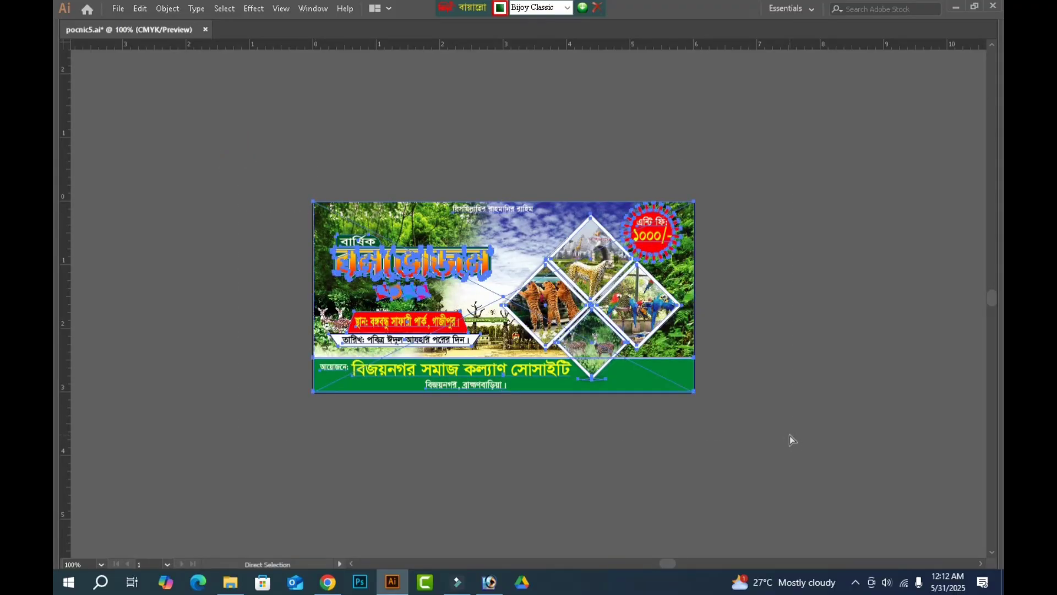
key("v")
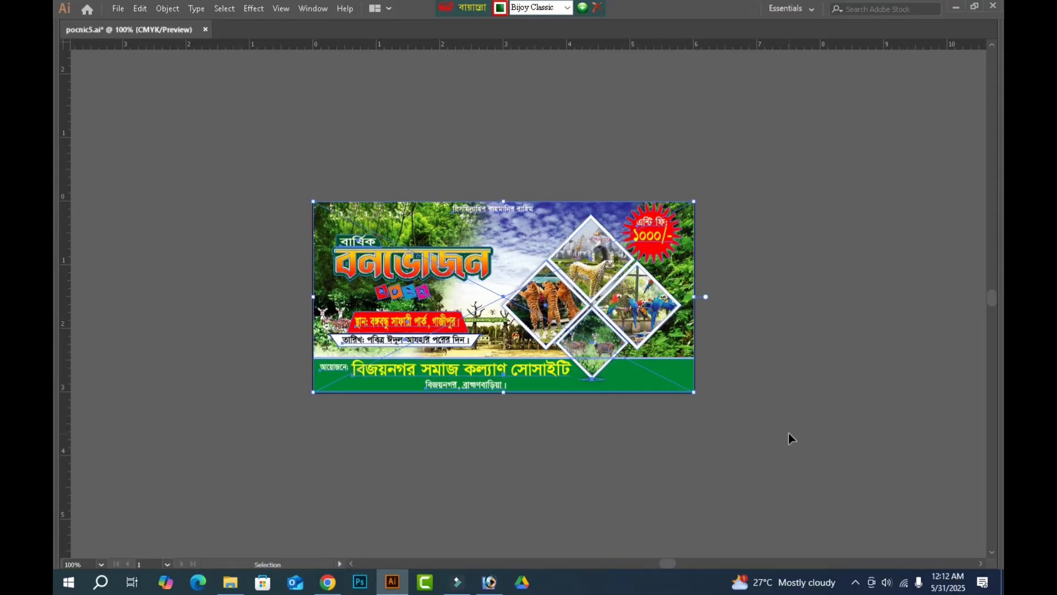
Scale the grouped banner to 72 in wide and 36 in high.
key("Tab")
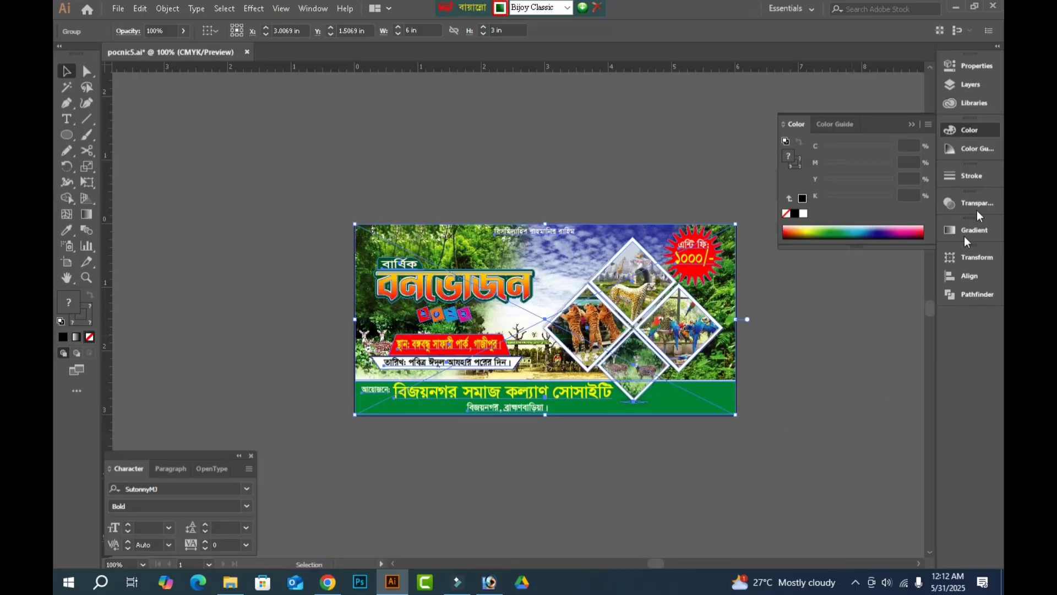
left_click(961, 256)
left_click(889, 272)
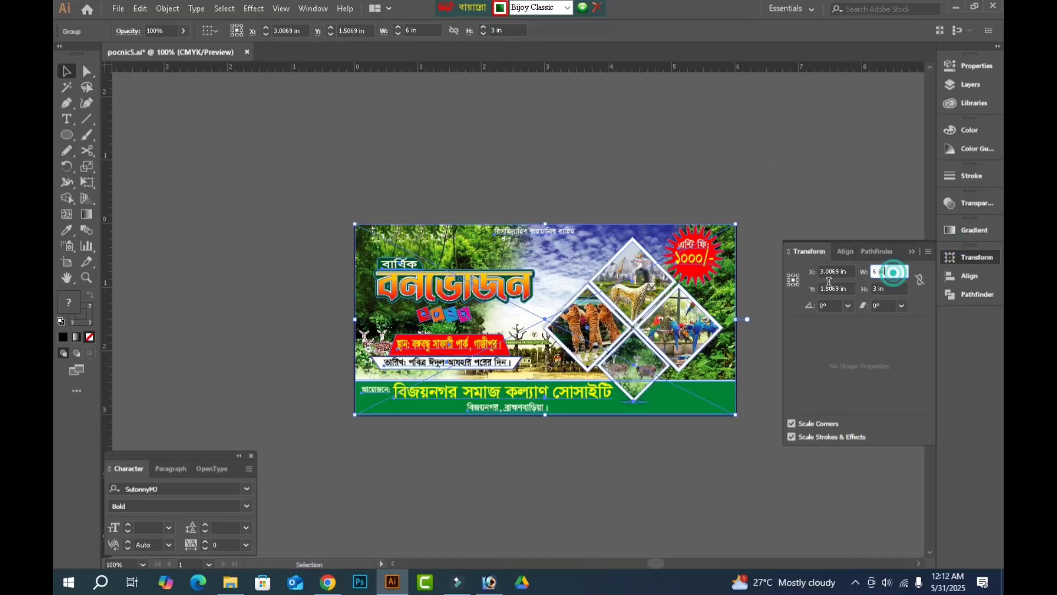
left_click_drag(893, 272, 815, 286)
type("72")
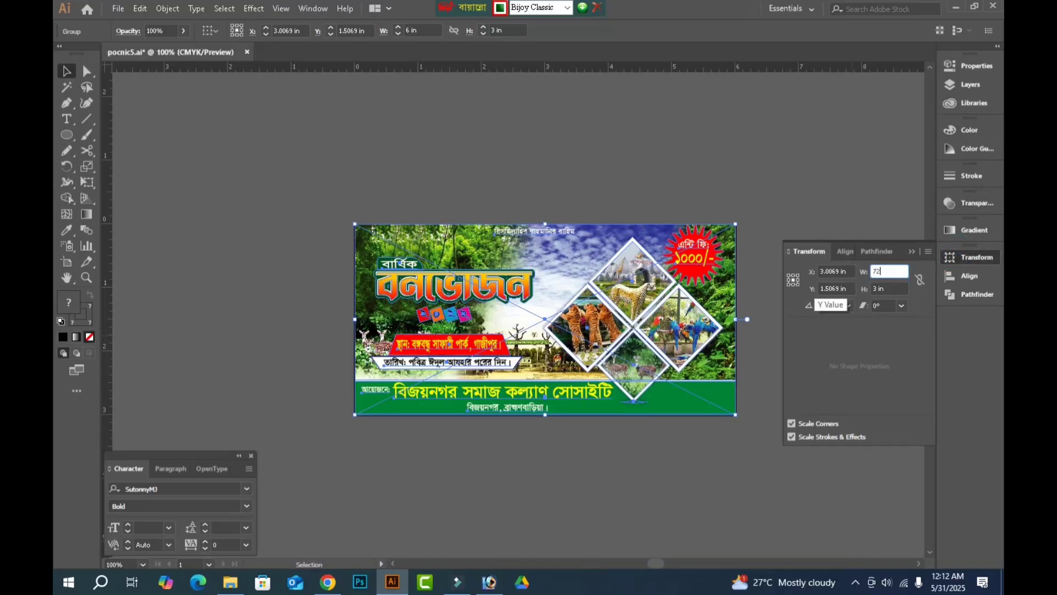
key("Tab")
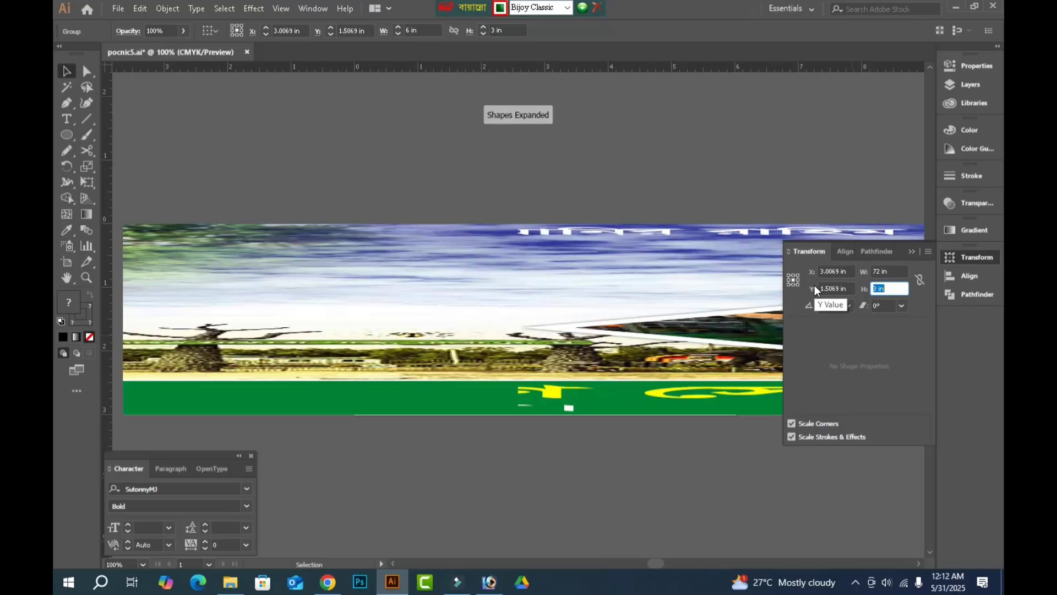
type("36")
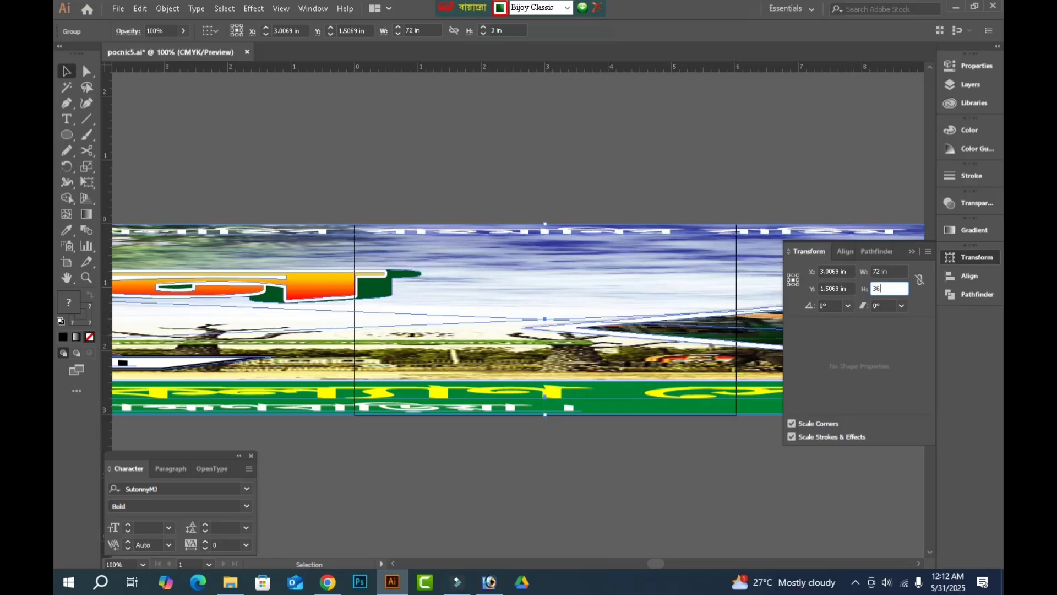
key("Return")
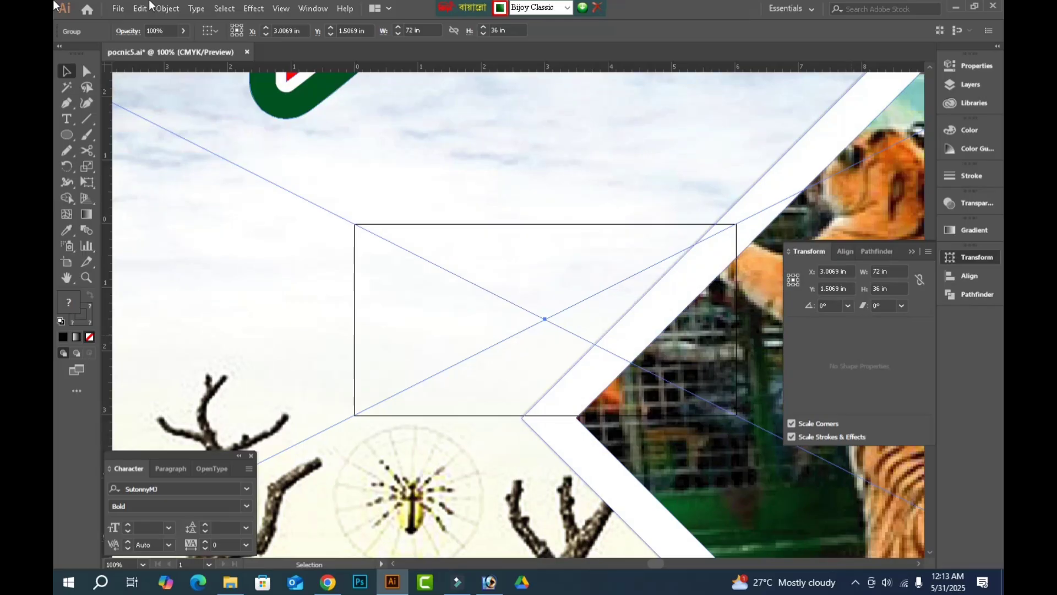
Fit the artboard to the enlarged banner group and show the whole banner deselected without the panels.
left_click(168, 10)
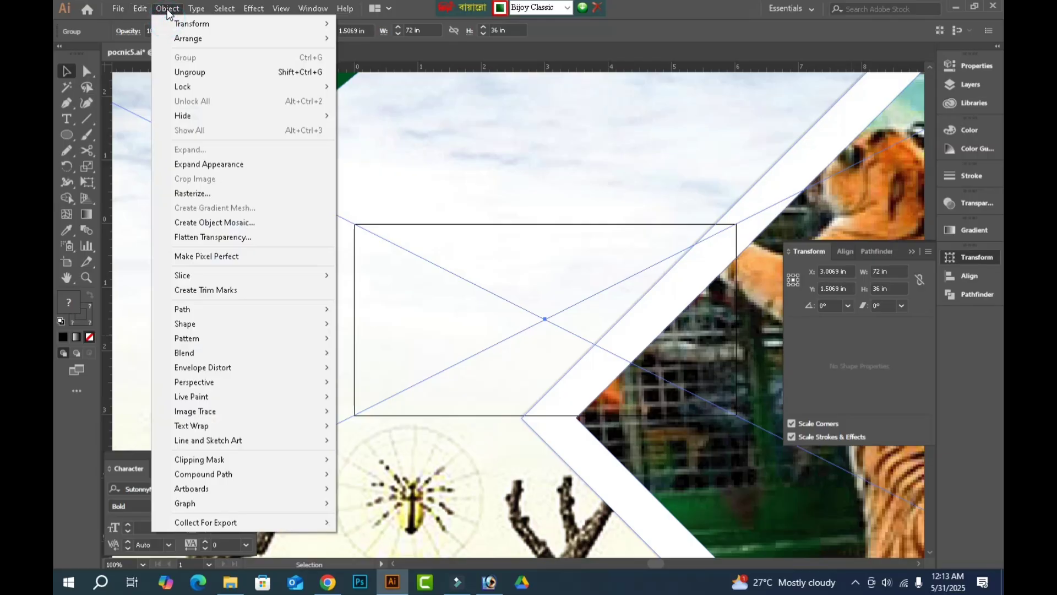
mouse_move(212, 491)
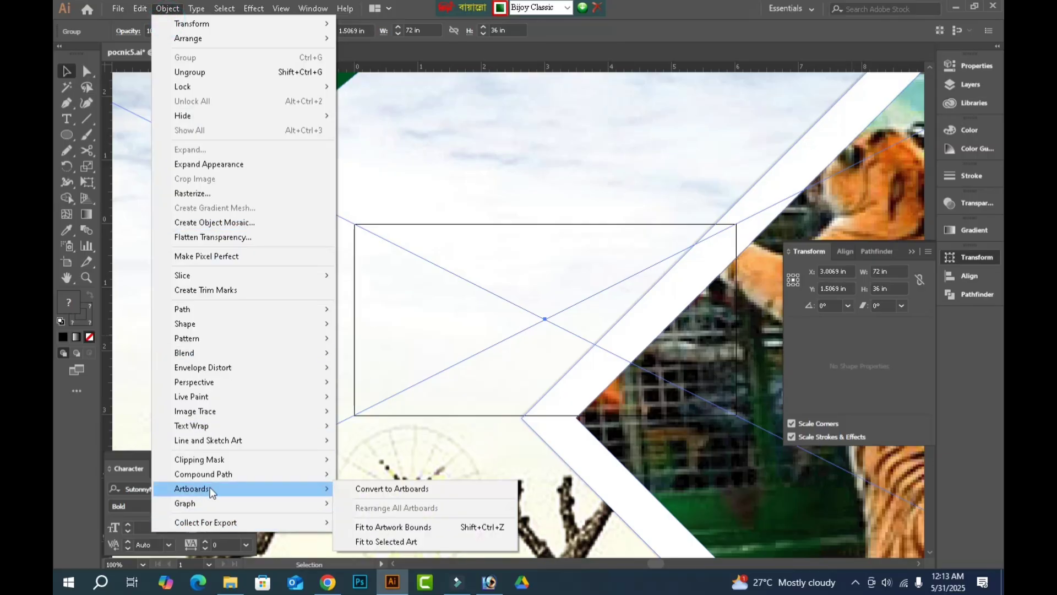
left_click(385, 541)
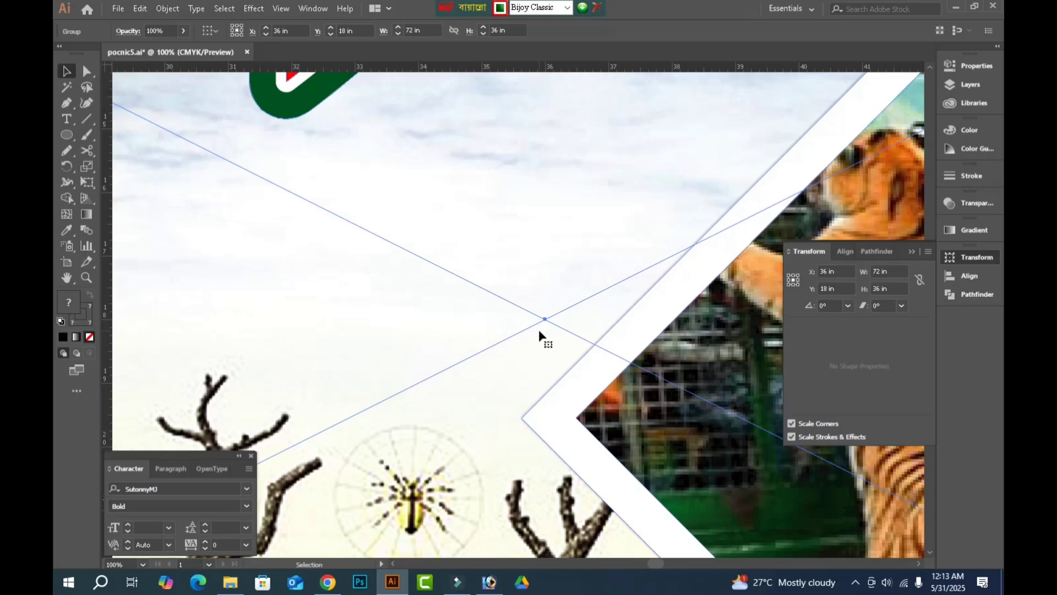
key("a")
key("v")
key("ctrl+0")
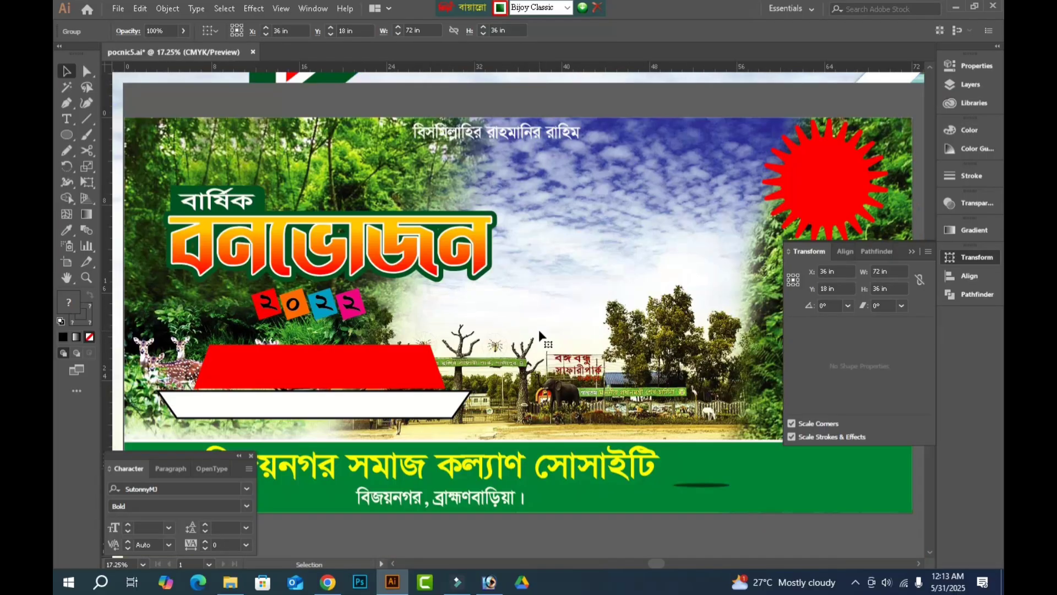
left_click(69, 72)
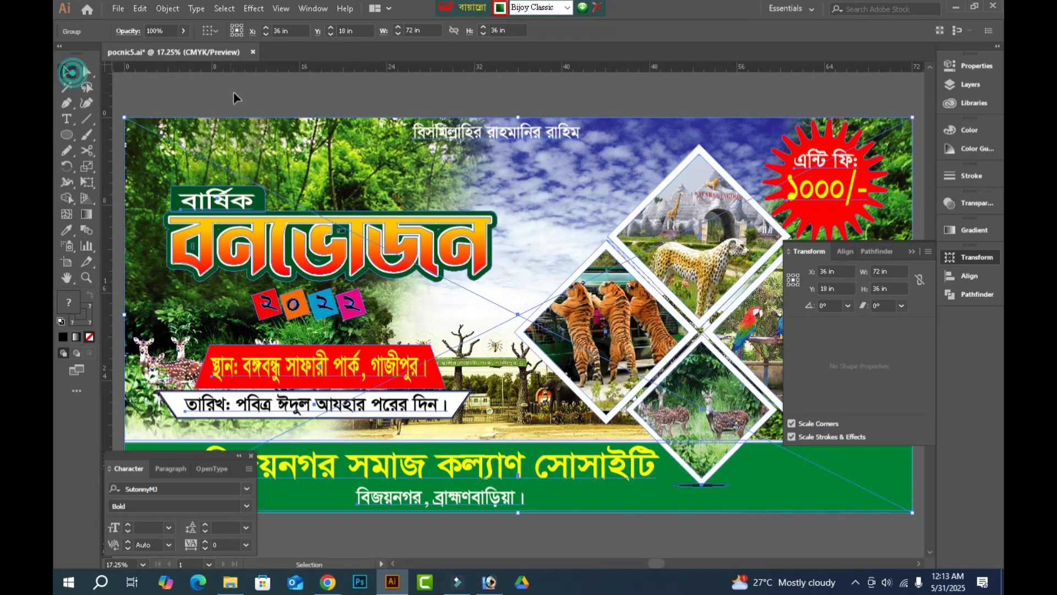
left_click(234, 98)
key("Tab")
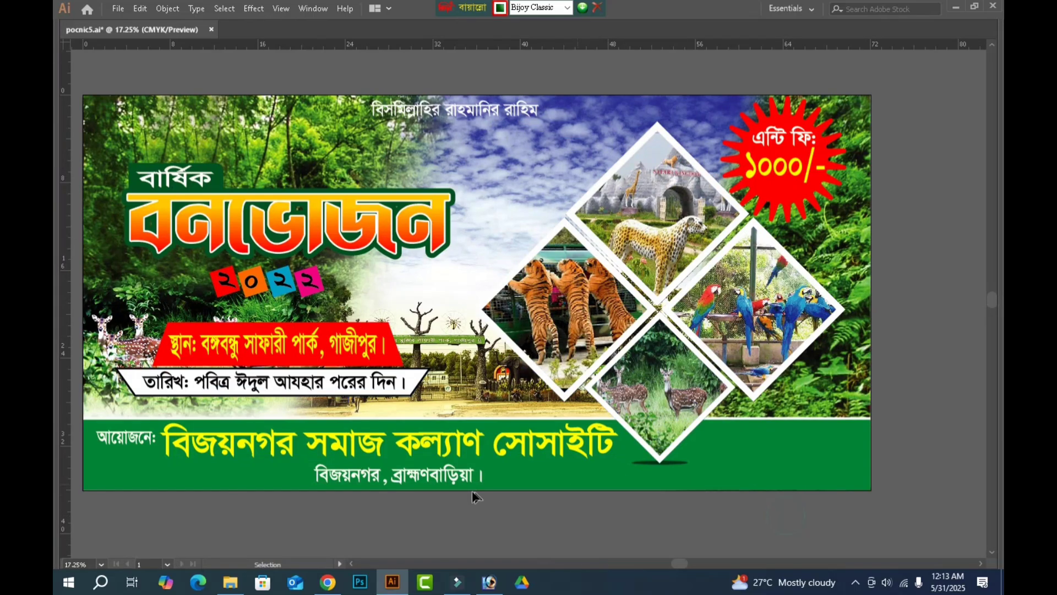
Undo the accidental move of the banner group and ungroup the artwork.
left_click_drag(443, 481, 528, 524)
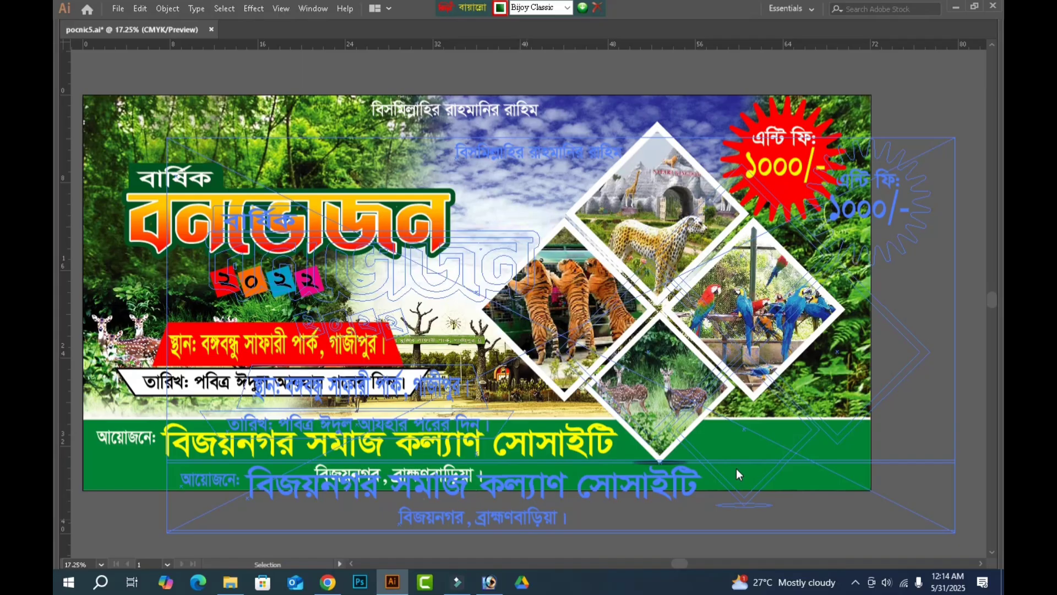
key("ctrl+z")
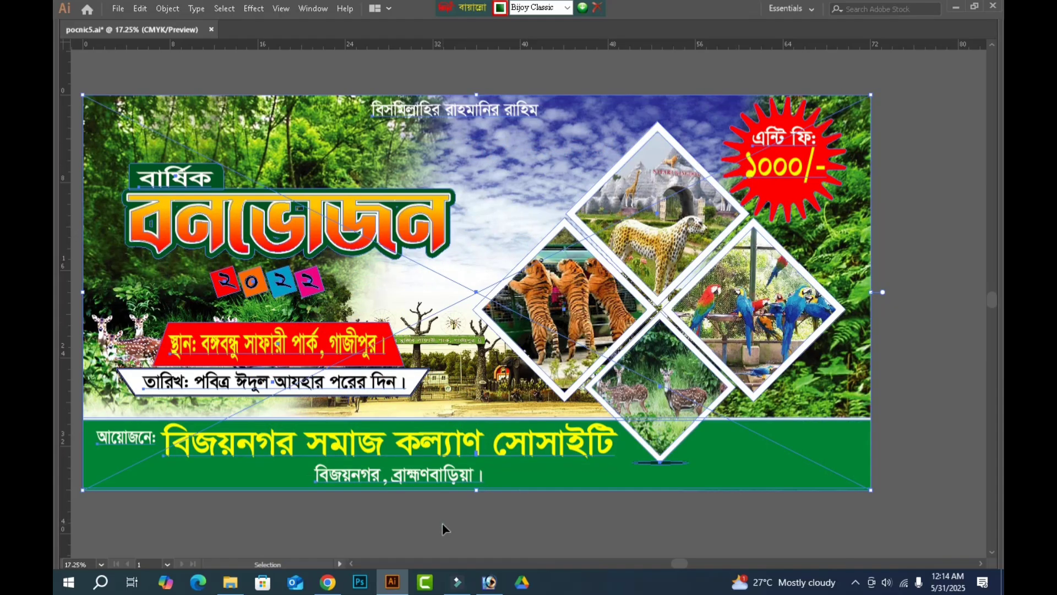
right_click(447, 474)
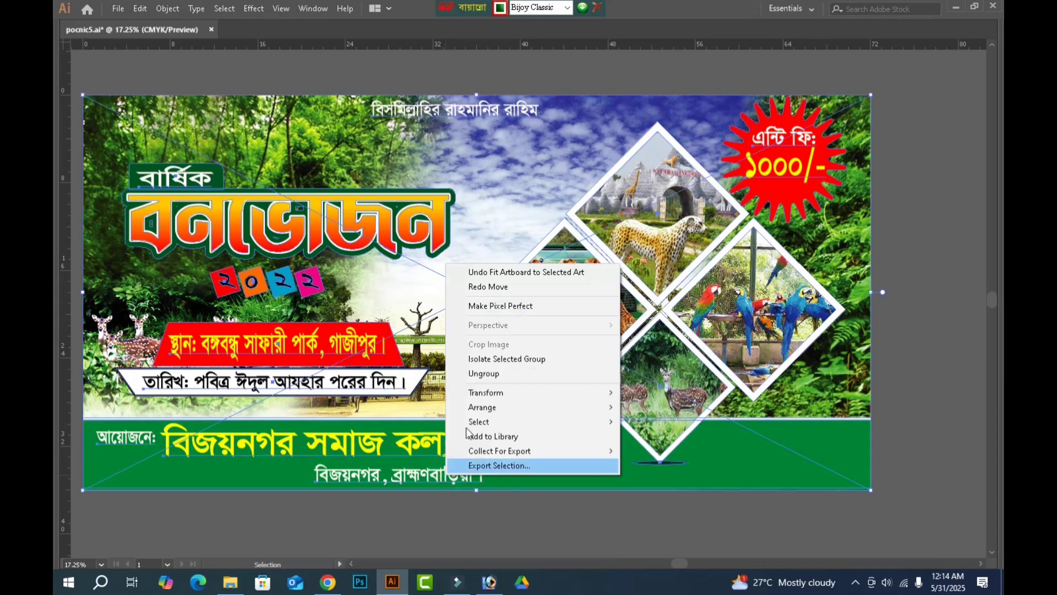
left_click(484, 374)
left_click(481, 512)
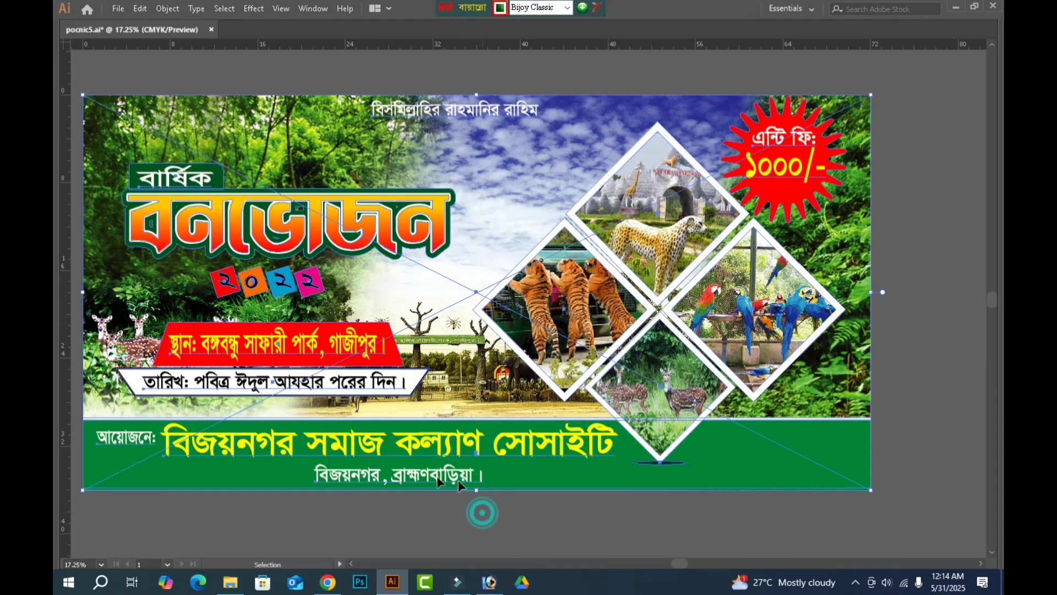
Duplicate the address line onto the empty right end of the green strip and replace its text with two phone numbers on separate lines.
left_click(366, 475)
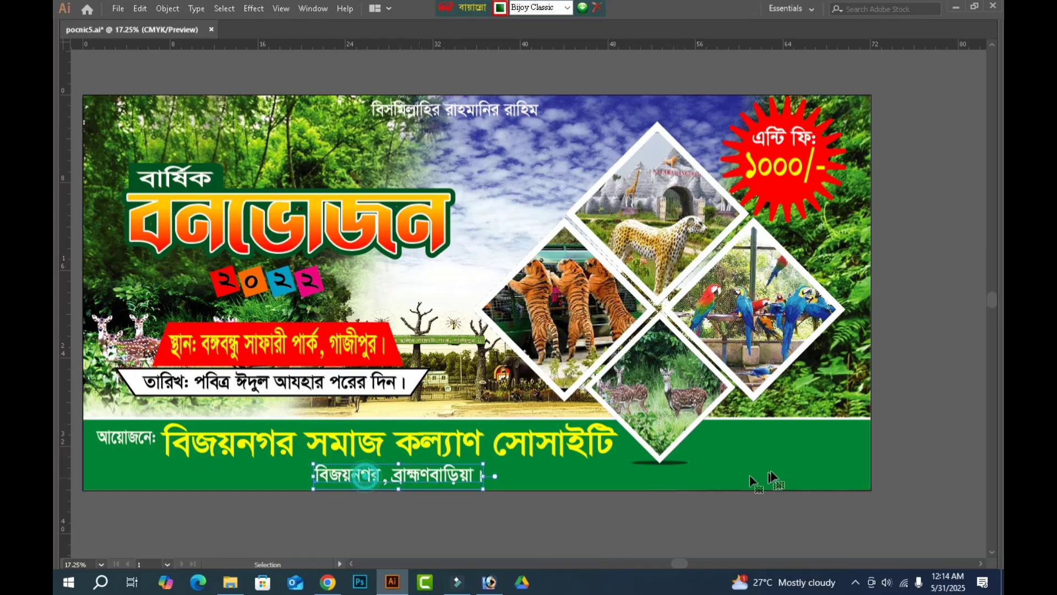
left_click_drag(749, 475, 762, 452)
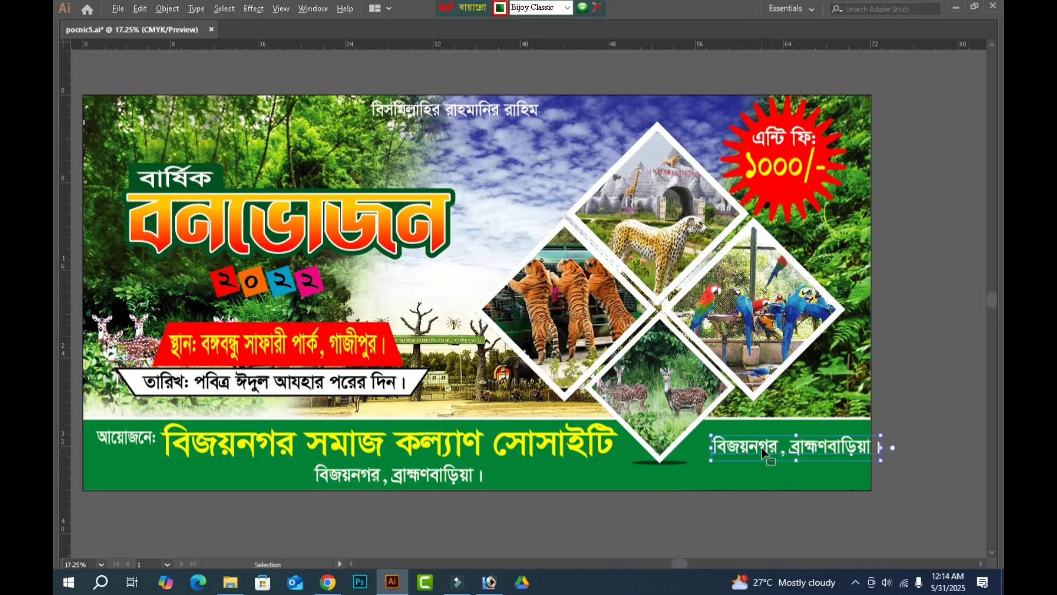
triple_click(763, 453)
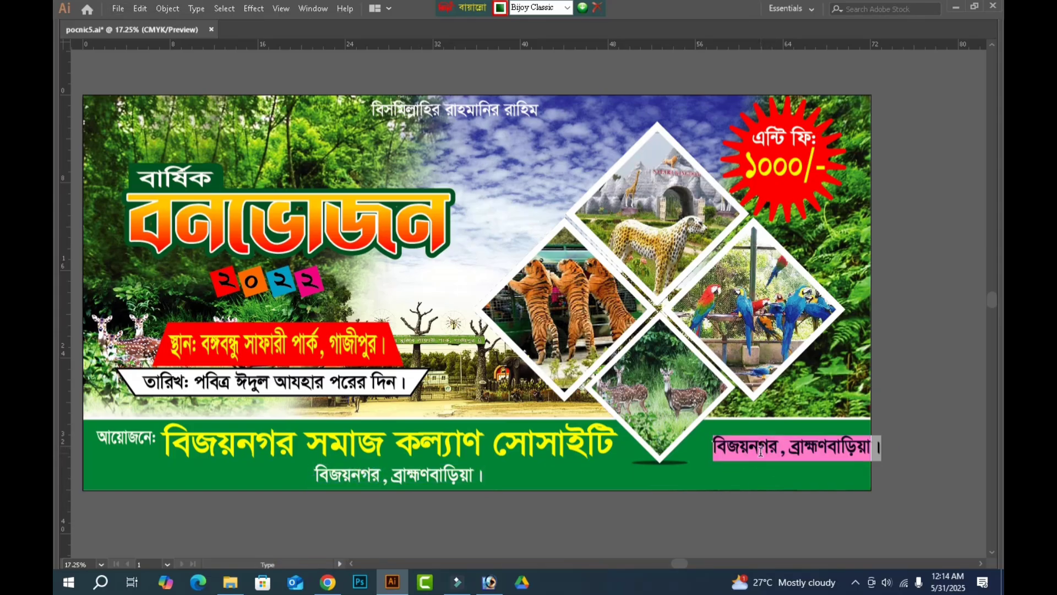
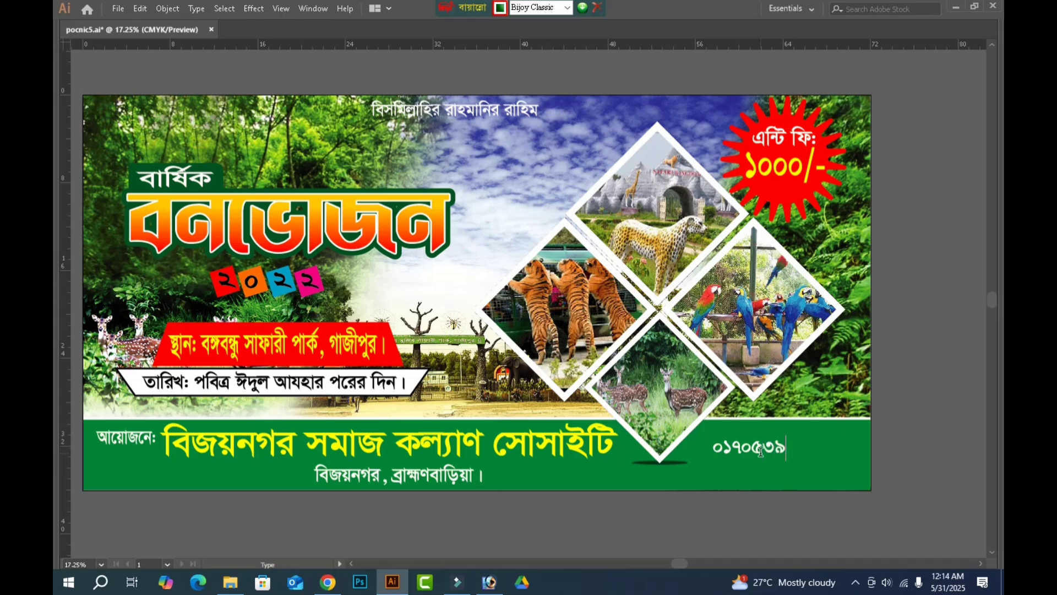
key("Return")
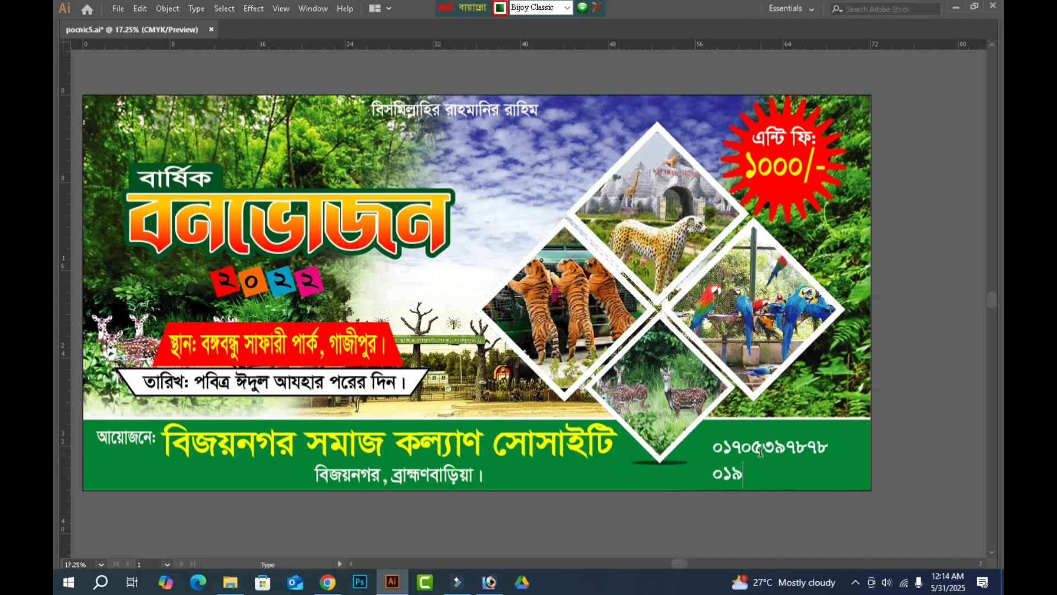
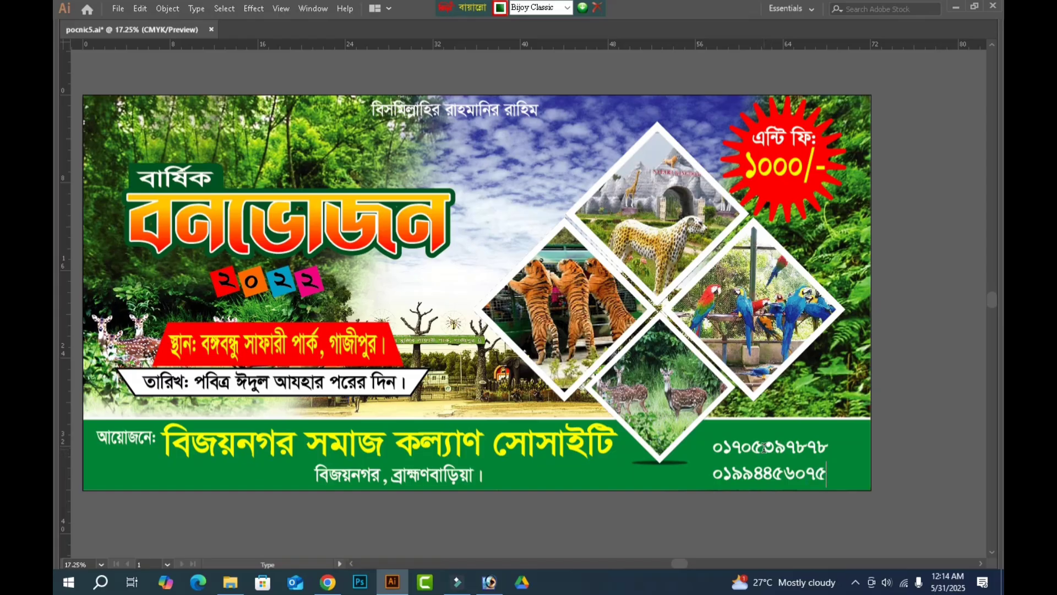
Insert a hyphen after the fifth digit of each phone number and finish the text editing.
left_click(764, 447)
type("-")
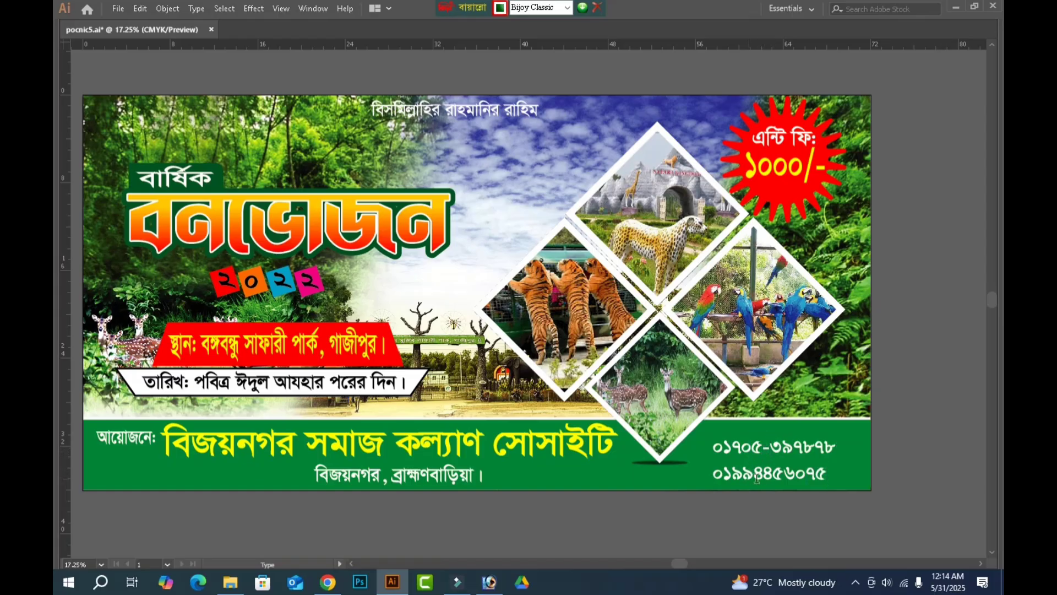
left_click(758, 474)
type("-")
key("Escape")
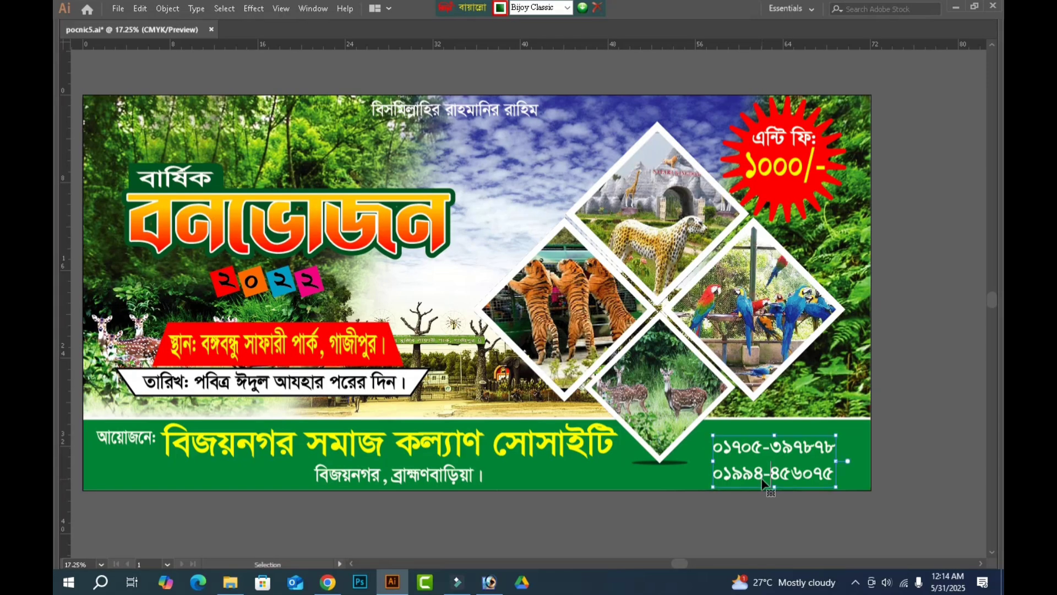
Switch the keyboard layout to English and set the phone number text to Arial Bold.
key("Tab")
left_click(70, 71)
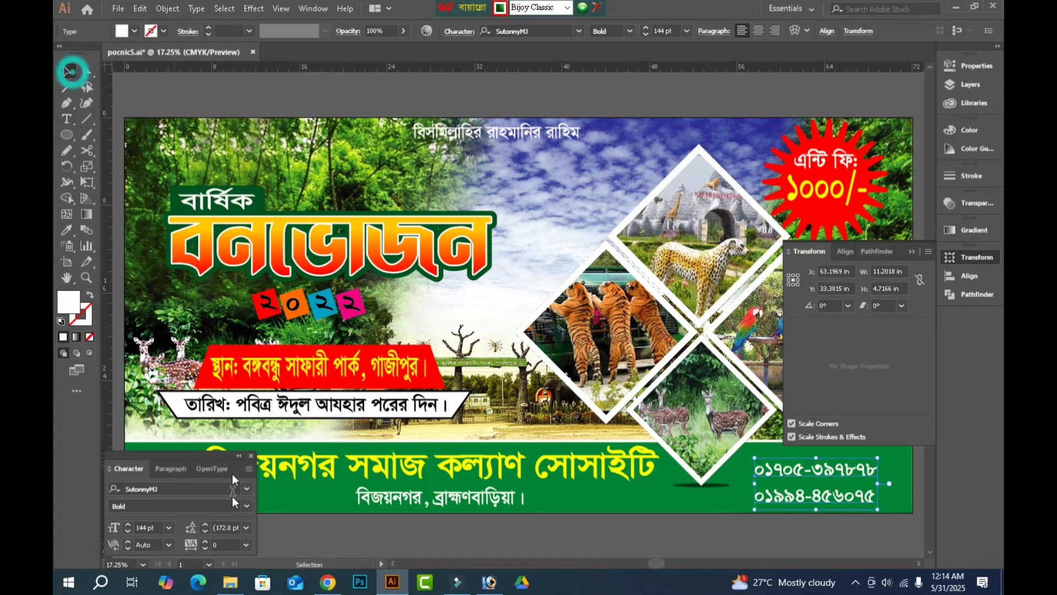
left_click(185, 489)
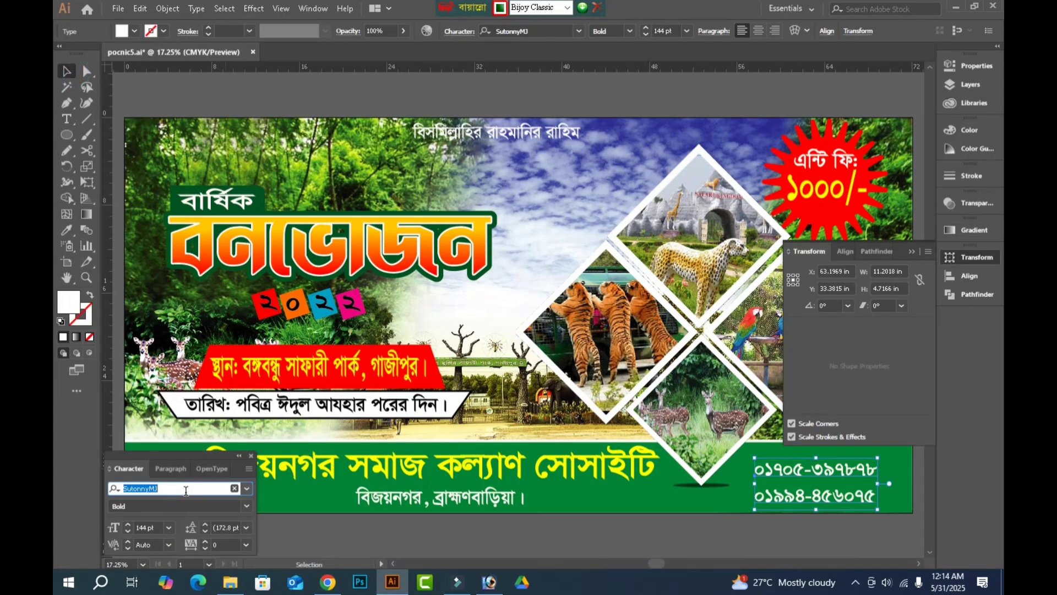
key("ctrl+alt+b")
type("ari")
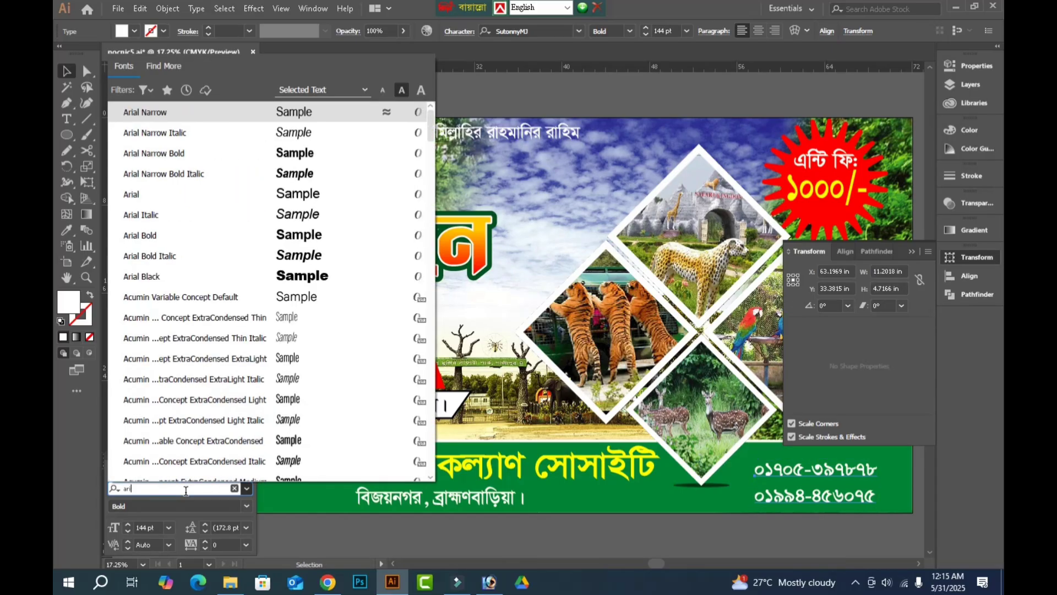
key("Down")
key("Down")
key("Down")
key("Down")
key("Down")
key("Down")
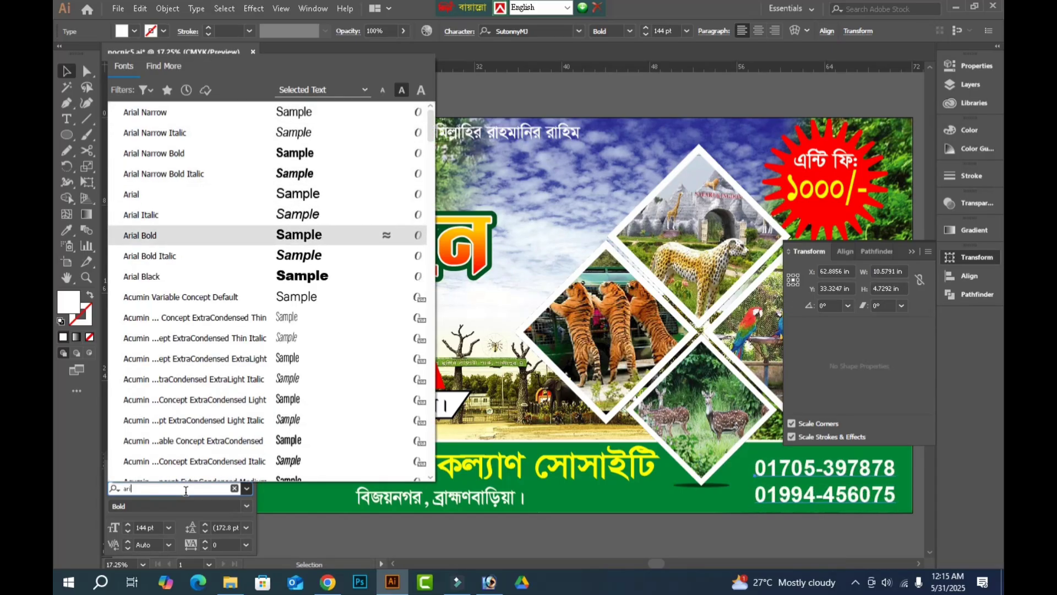
key("Return")
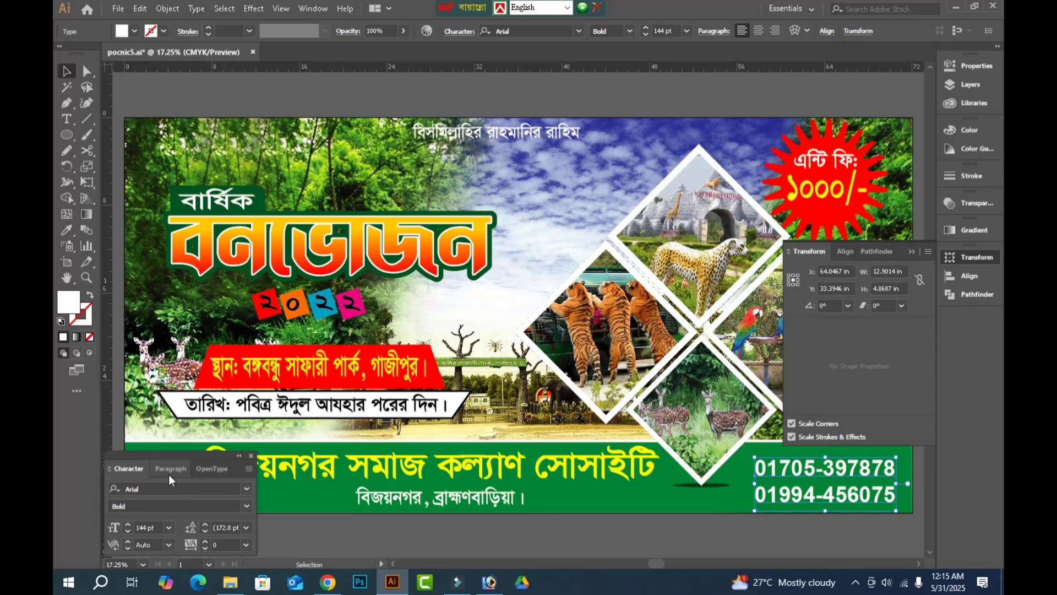
Enlarge the phone number block slightly towards its upper-left corner within the green strip and deselect it.
left_click(759, 471)
key("Tab")
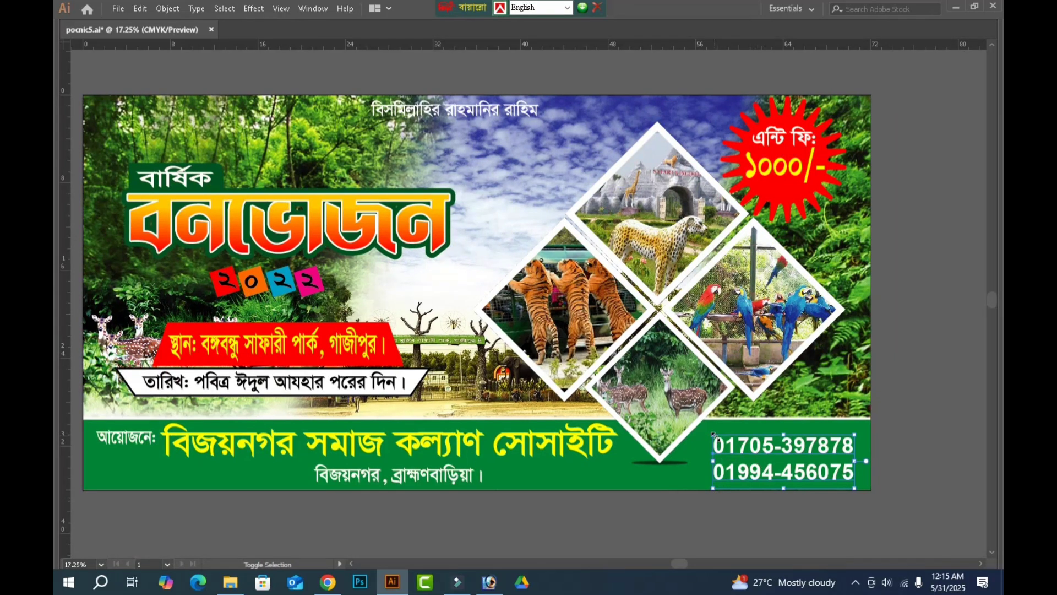
left_click_drag(713, 434, 706, 431)
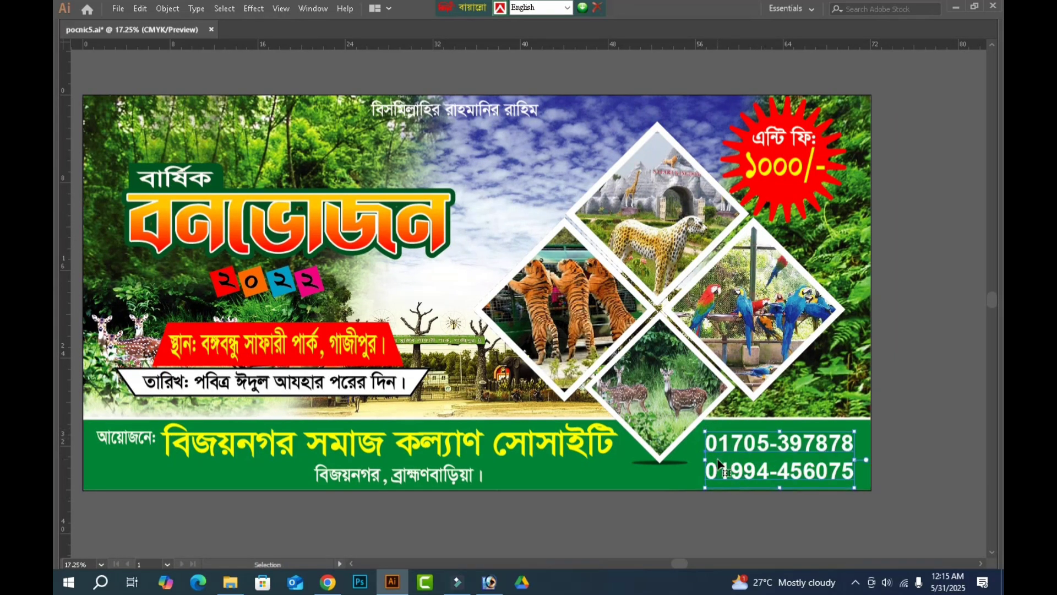
left_click(901, 425)
key("ctrl+0")
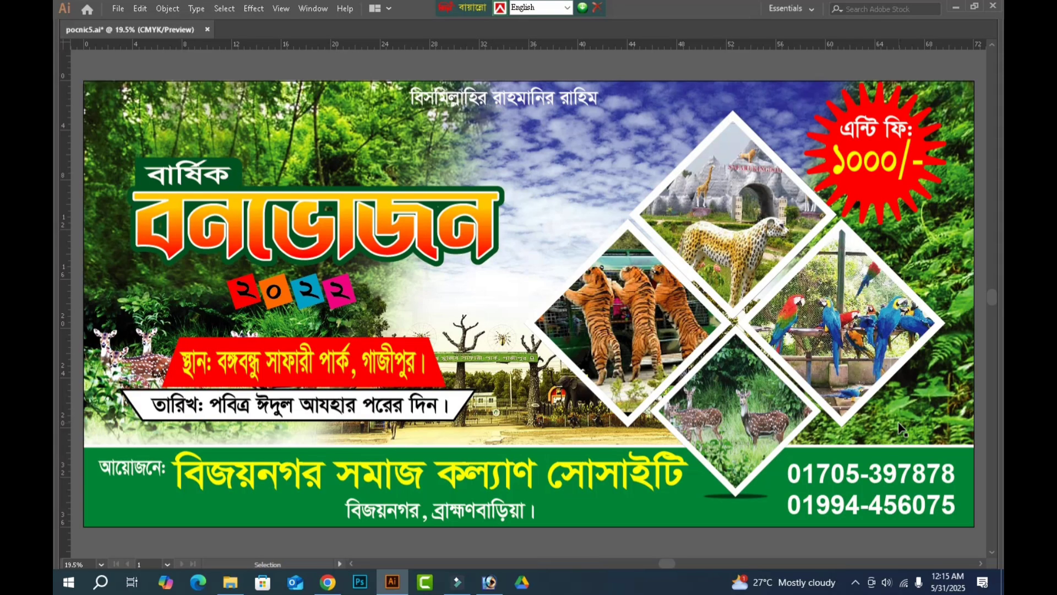
Fill the four digits of the year ২০২২ with white by setting black to 0%, leaving their coloured squares untouched.
key("a")
left_click(245, 297)
left_click(273, 296, "shift")
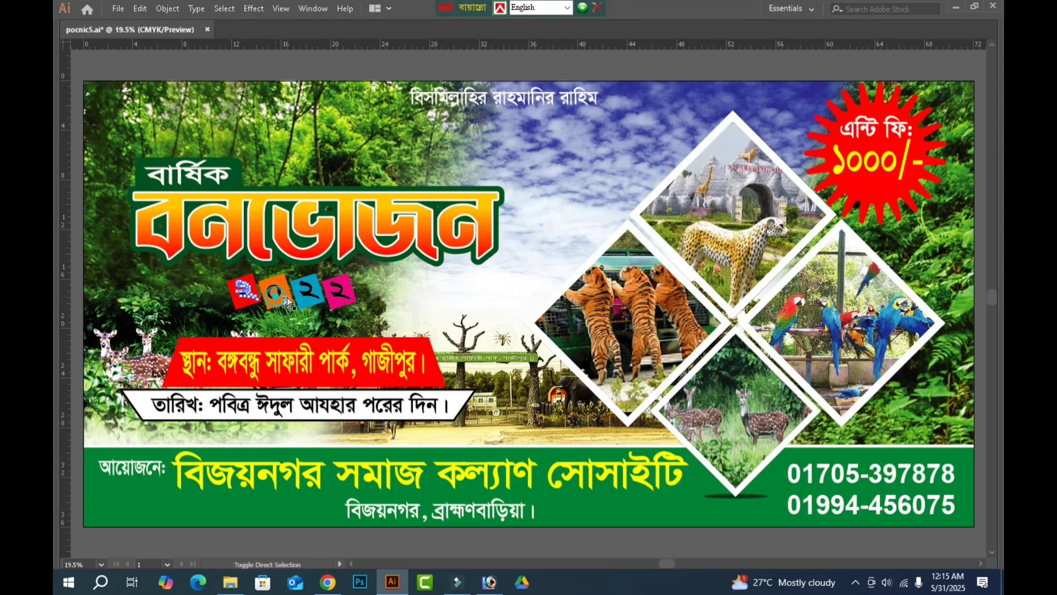
left_click(306, 293, "shift")
left_click(340, 293, "shift")
key("Tab")
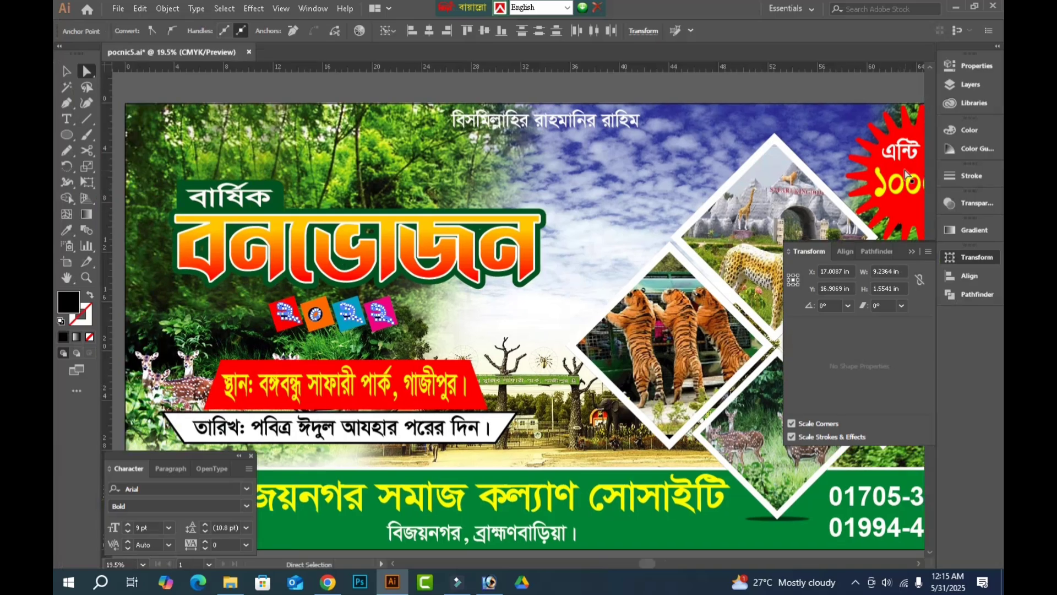
left_click(958, 132)
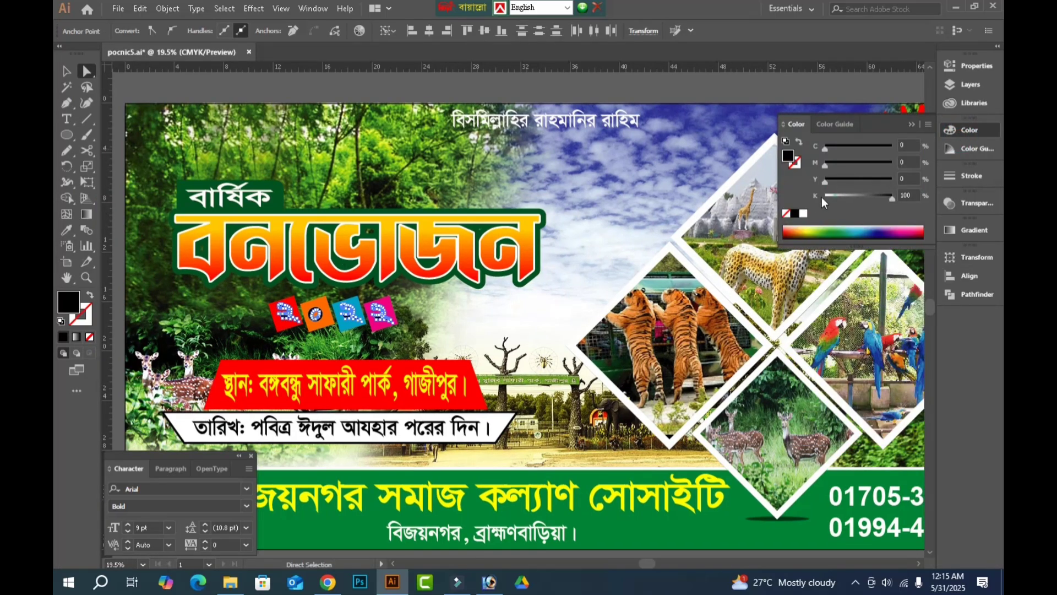
left_click(824, 197)
left_click(65, 72)
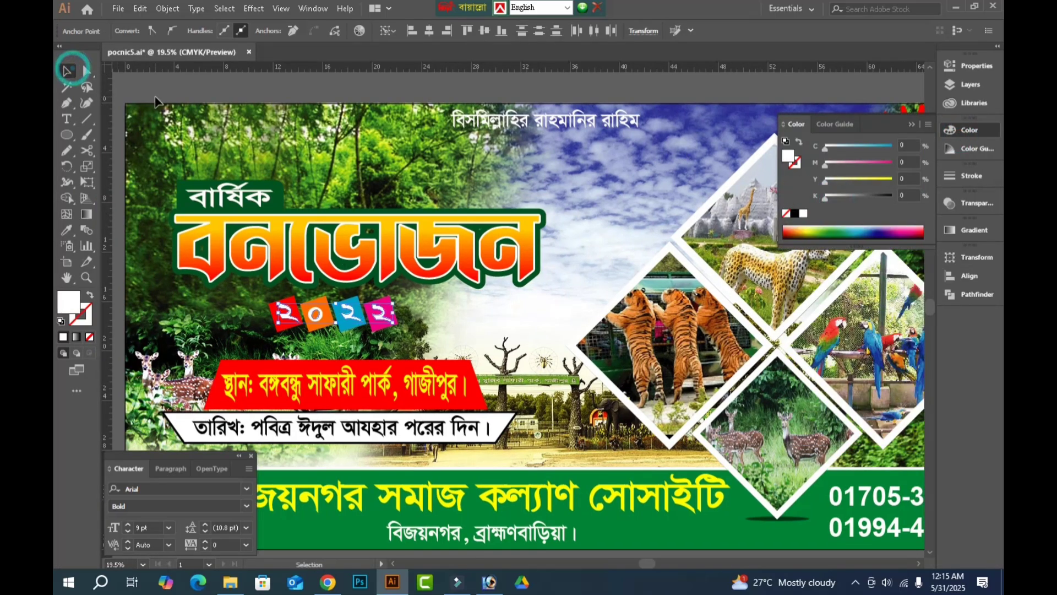
left_click(154, 94)
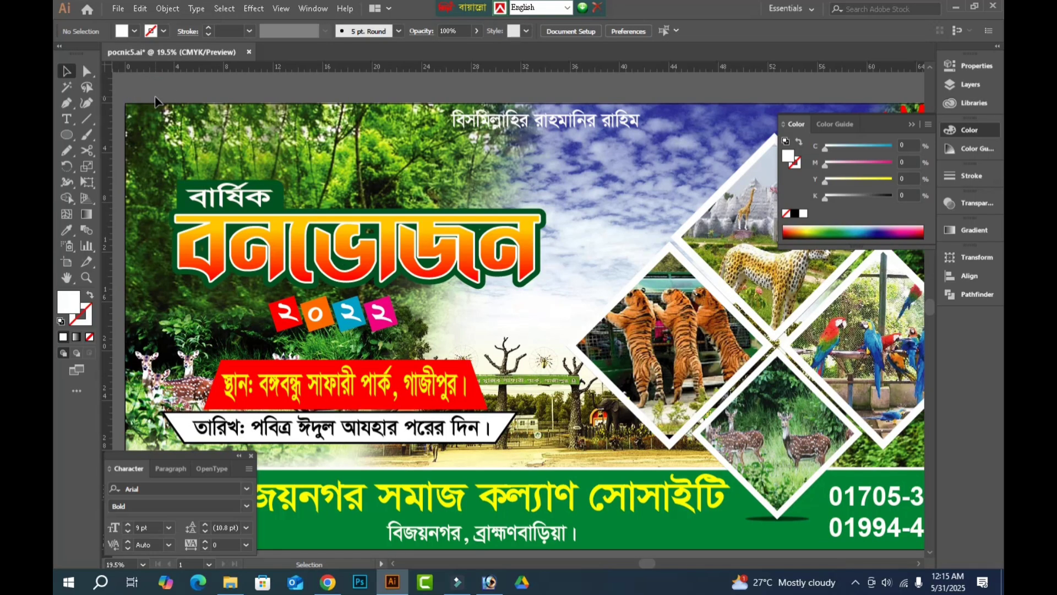
Check the ellipse shadow below the deer frame and show the whole banner deselected without the panels.
left_click(795, 515)
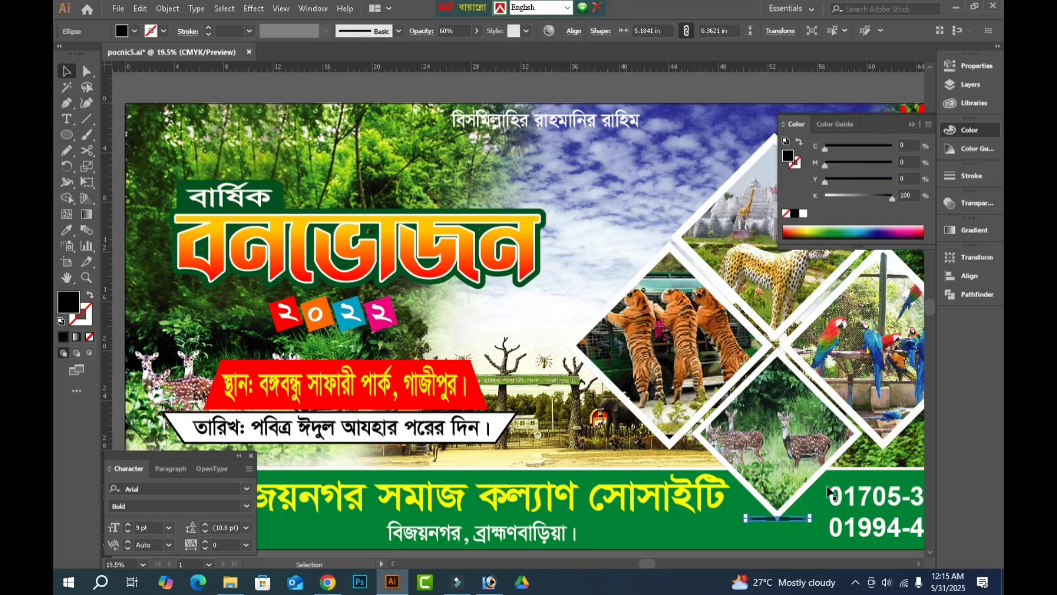
left_click(714, 82)
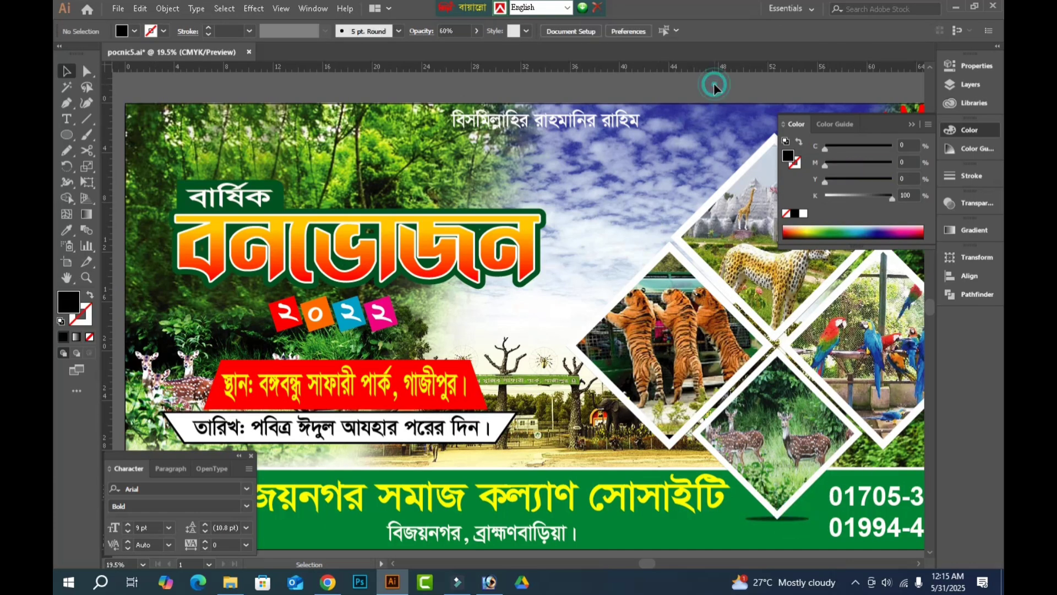
key("Tab")
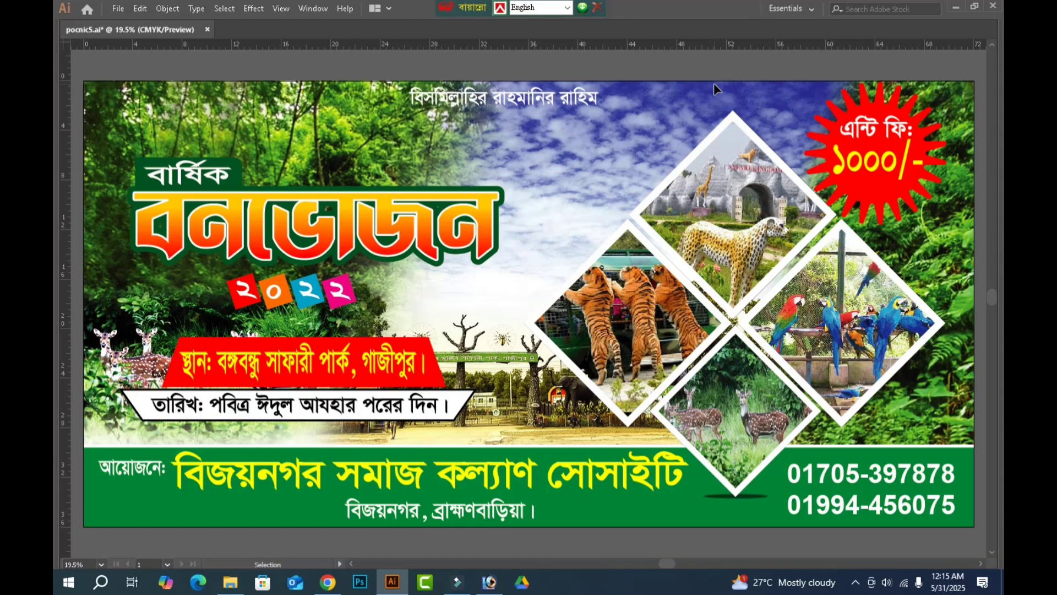